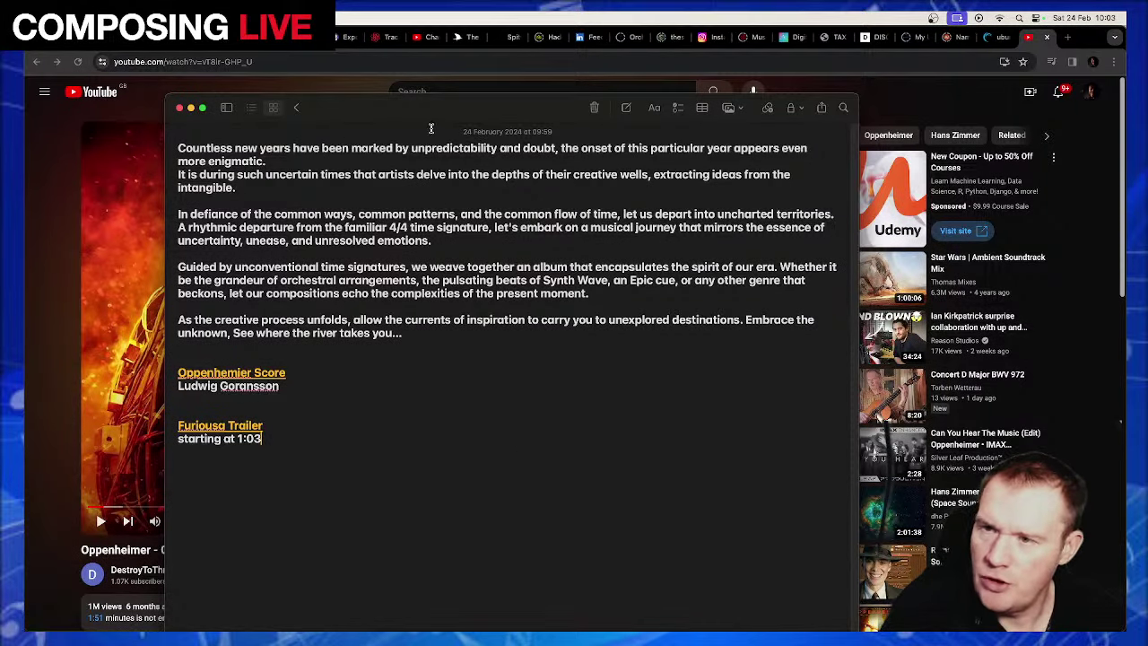
Switch to Logic Pro and create an empty project with one software instrument track using an empty channel strip
left_click_drag(336, 114, 1147, 114)
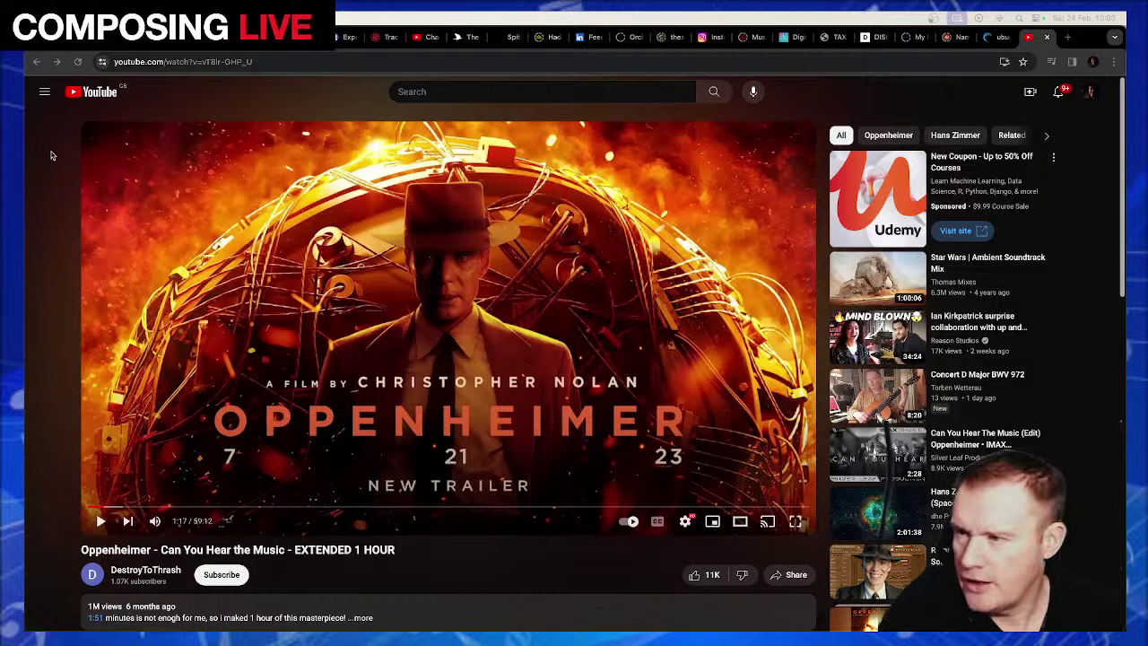
mouse_move(25, 142)
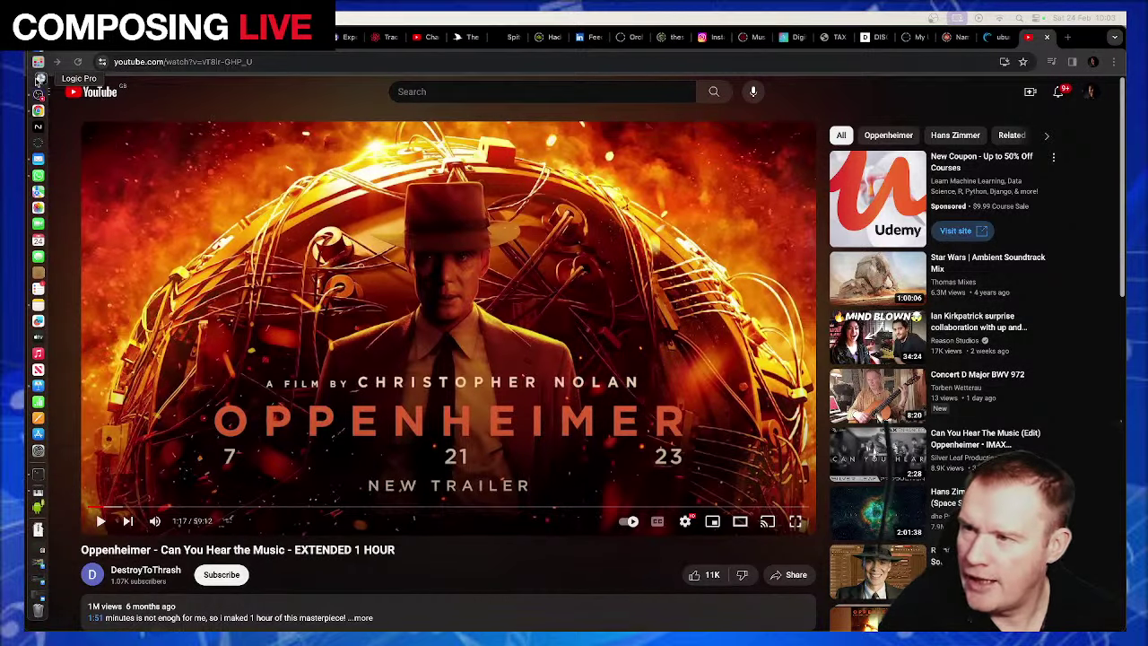
left_click(40, 79)
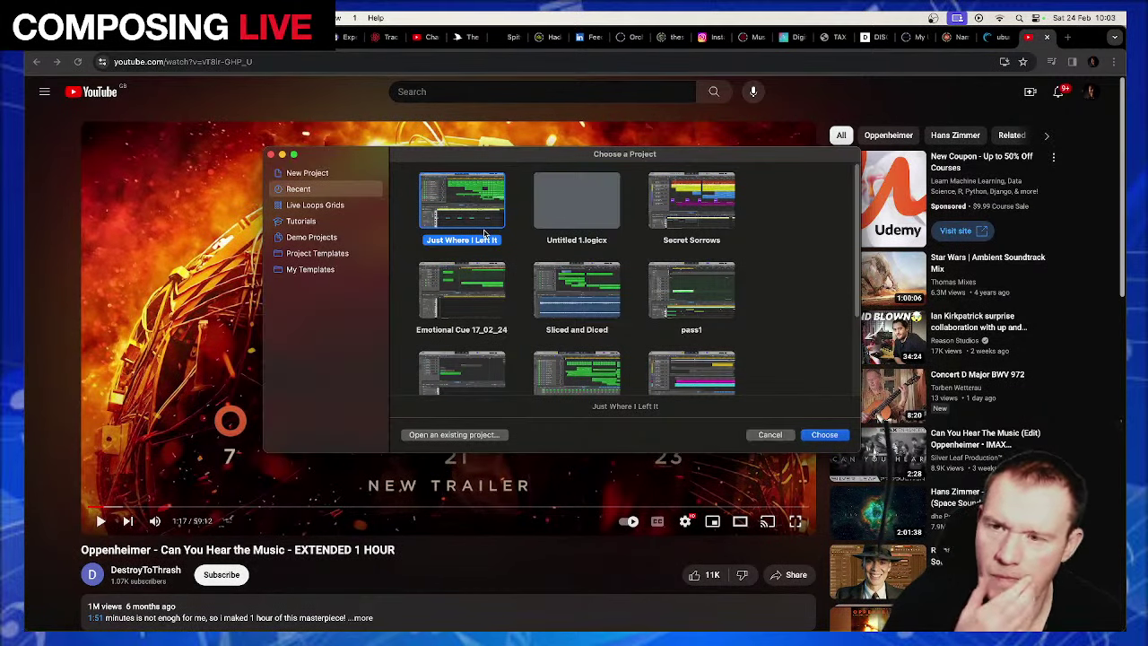
left_click(345, 173)
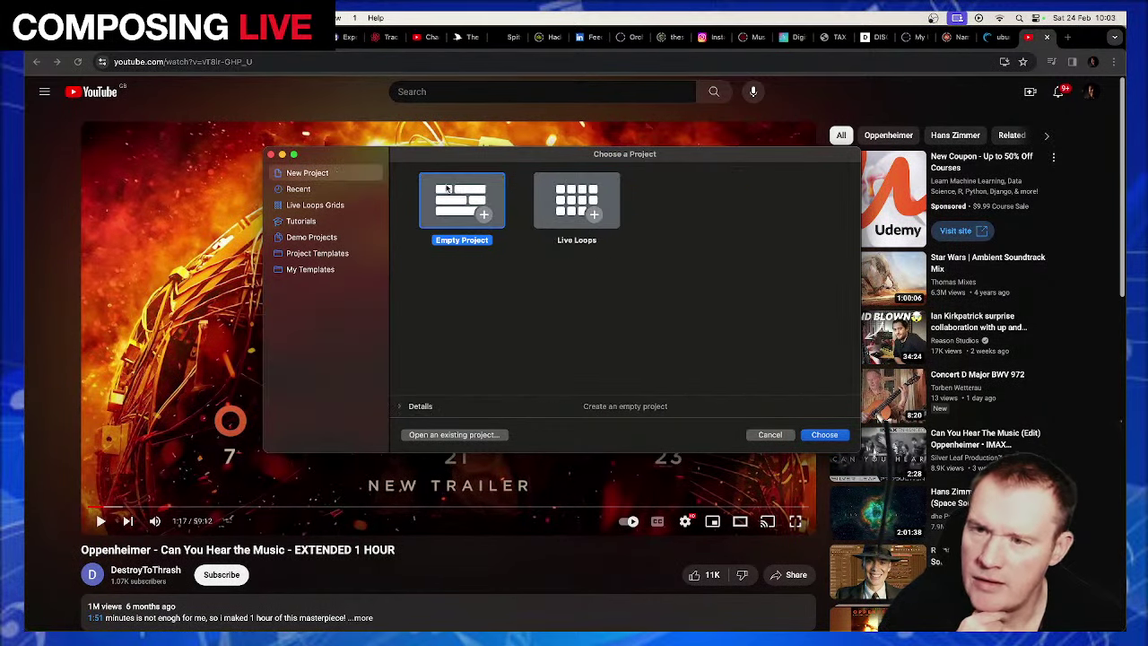
left_click(824, 434)
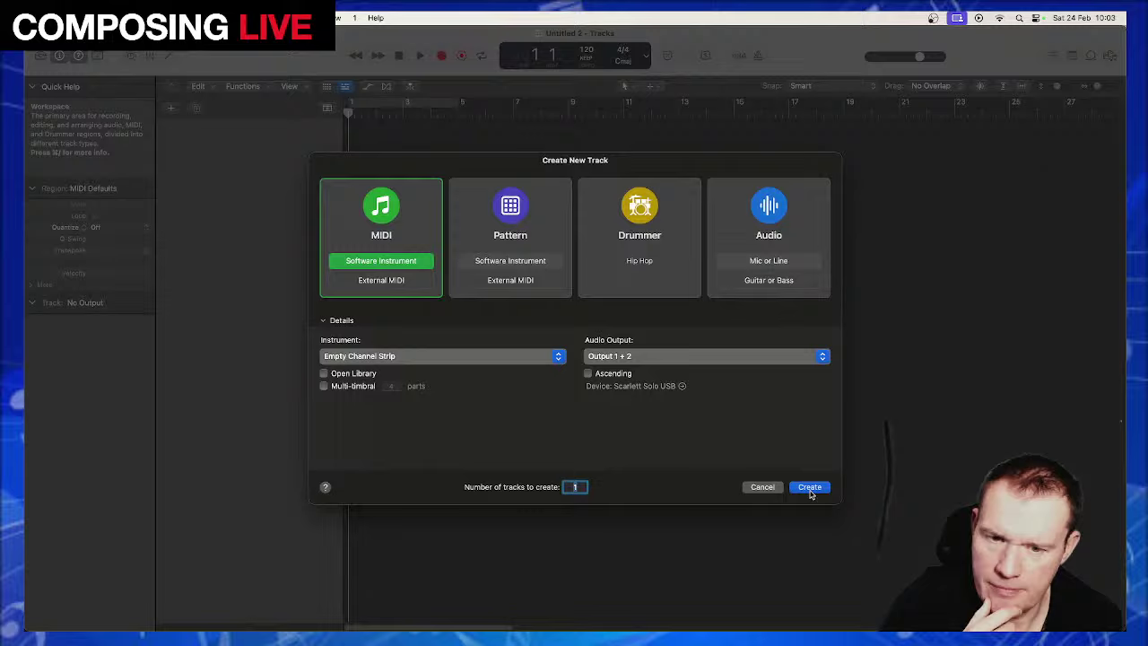
left_click(810, 489)
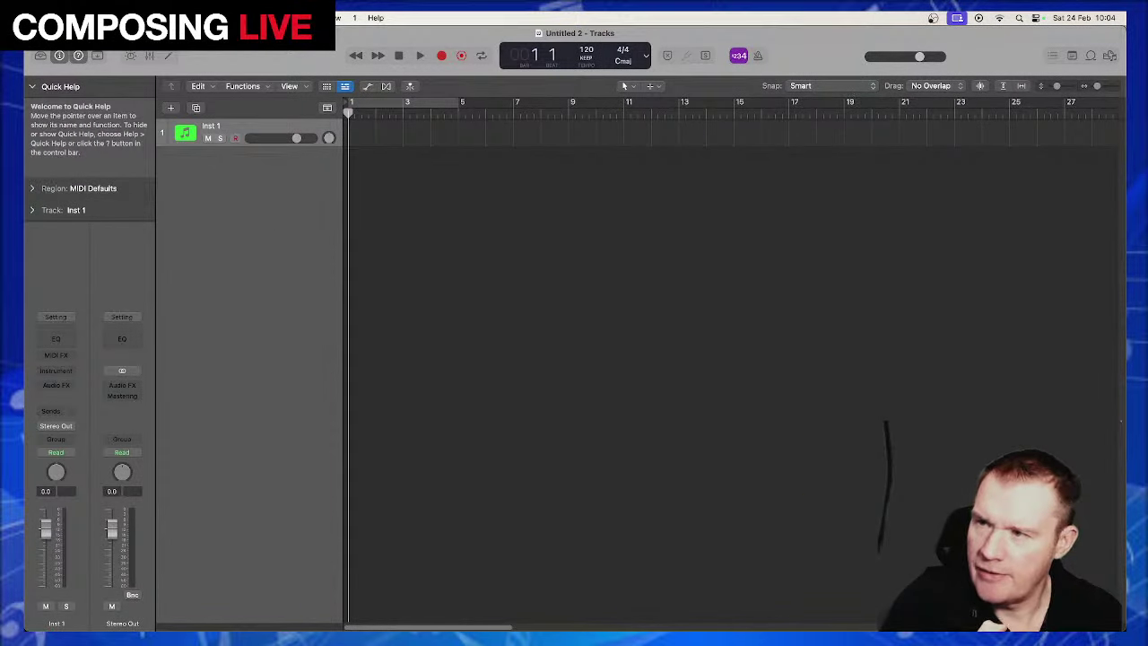
Save the project as EPIC_Orchestral in the Sat AM folder inside _Projects on the T7 drive
left_click(110, 18)
left_click(156, 128)
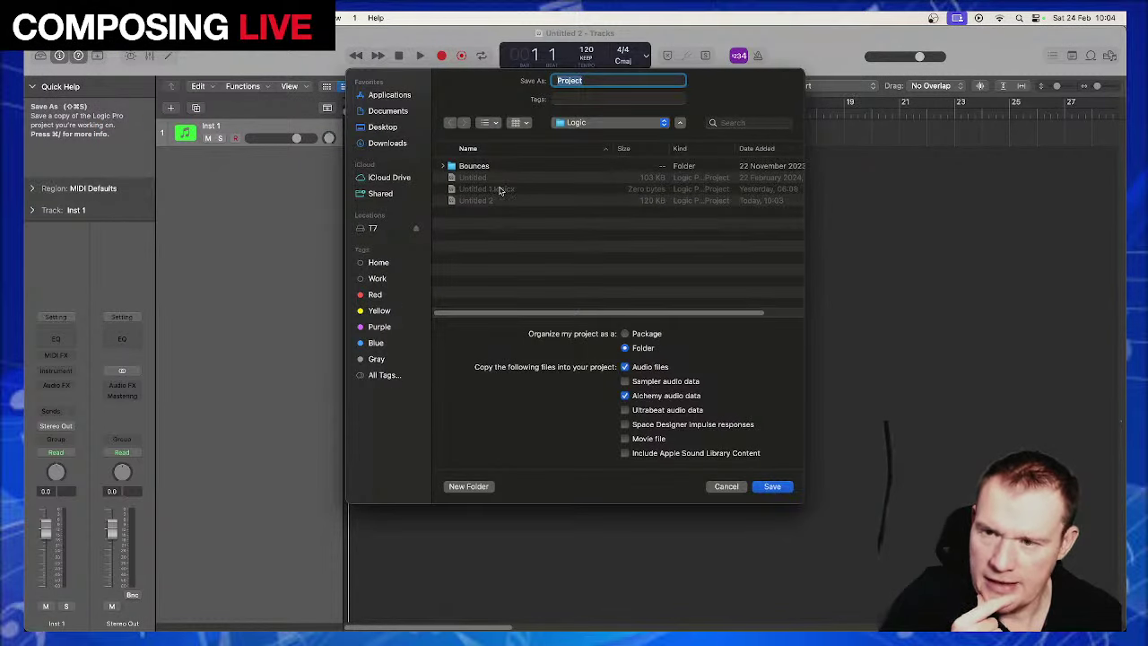
left_click(384, 229)
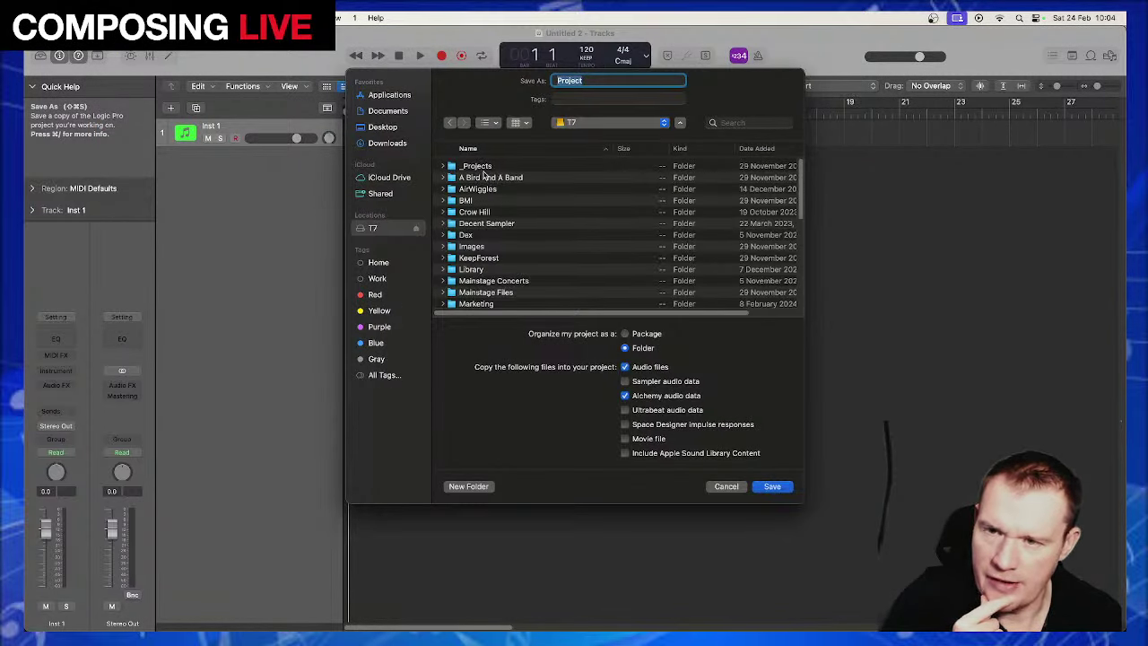
left_click(480, 167)
double_click(483, 169)
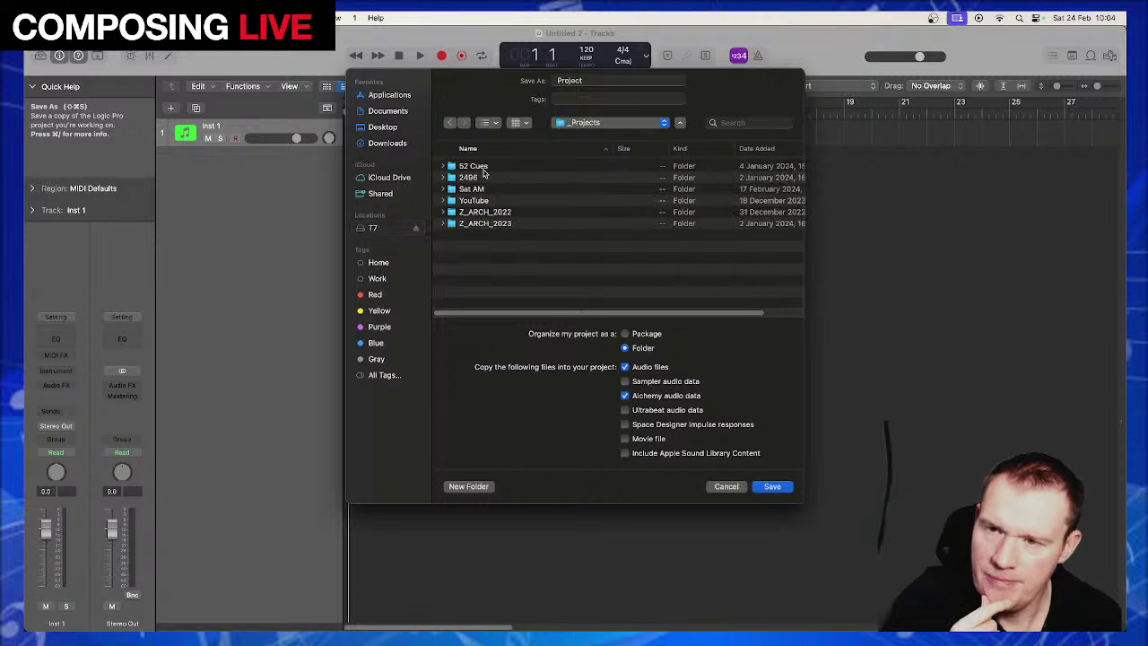
left_click(484, 190)
double_click(484, 190)
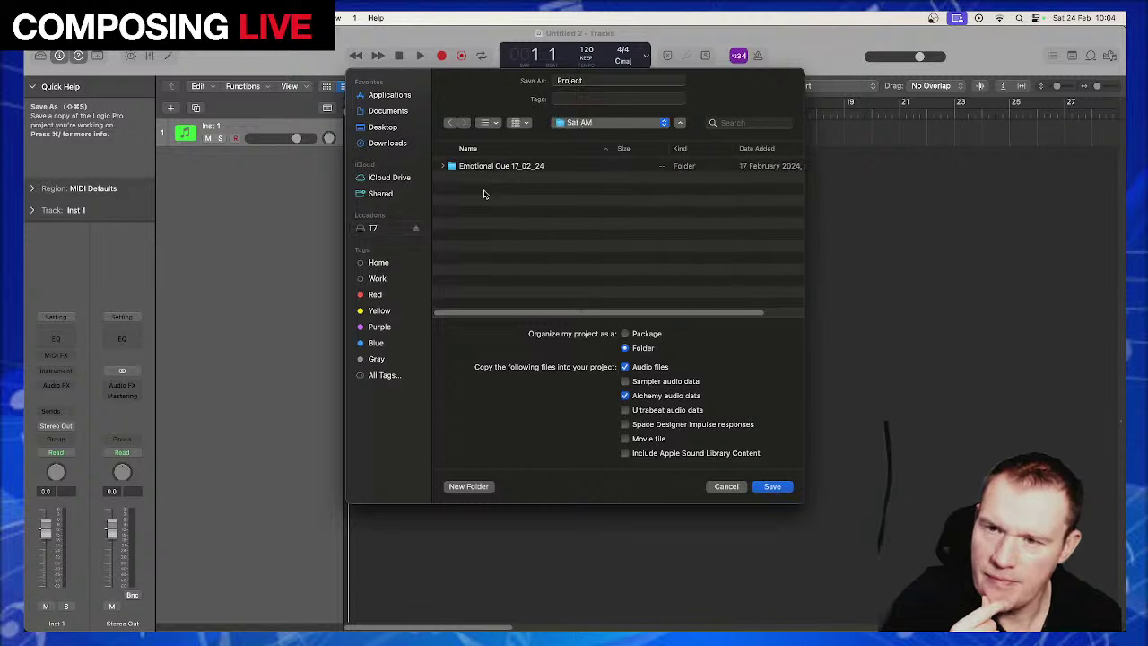
left_click(523, 77)
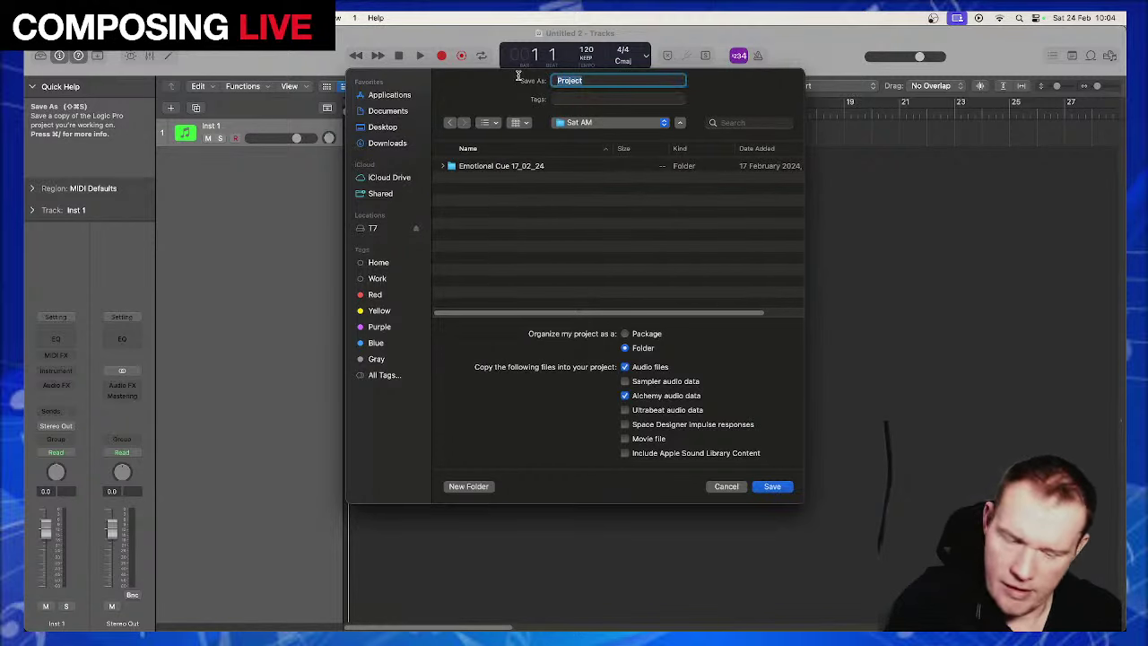
type("EPIC")
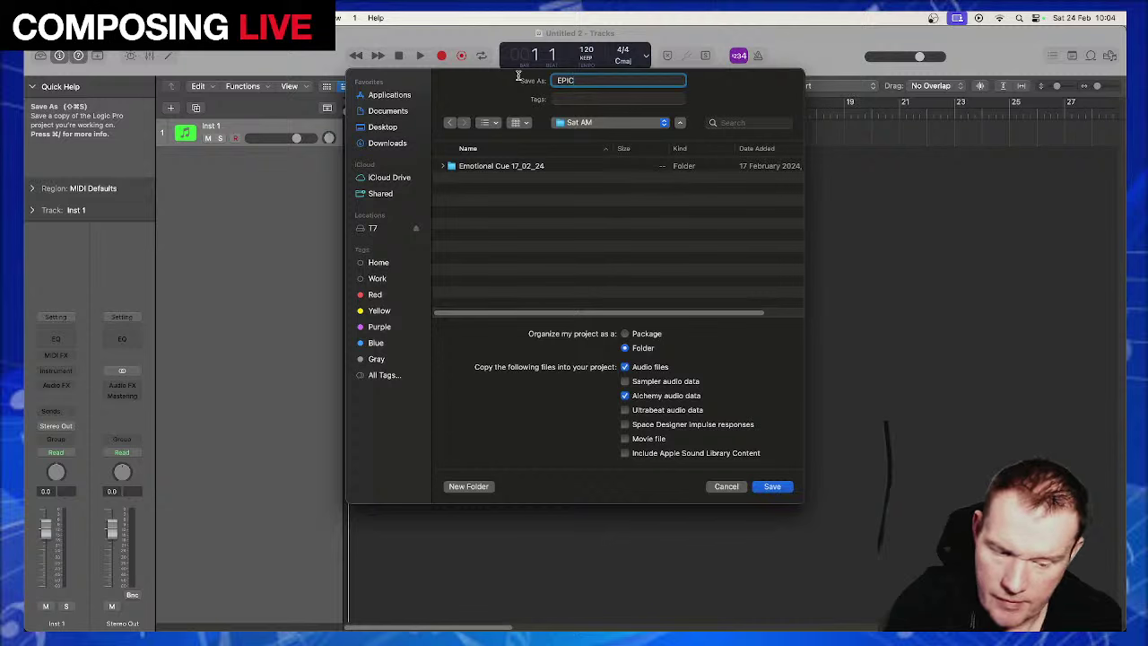
type("_Orc")
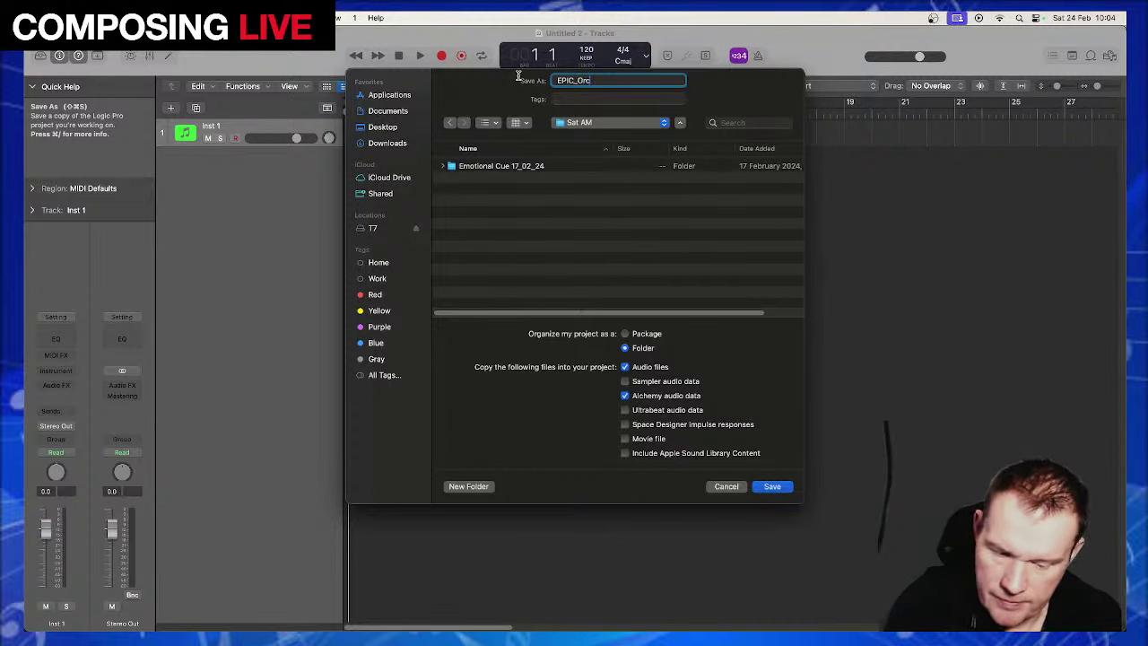
type("hestral")
key("Return")
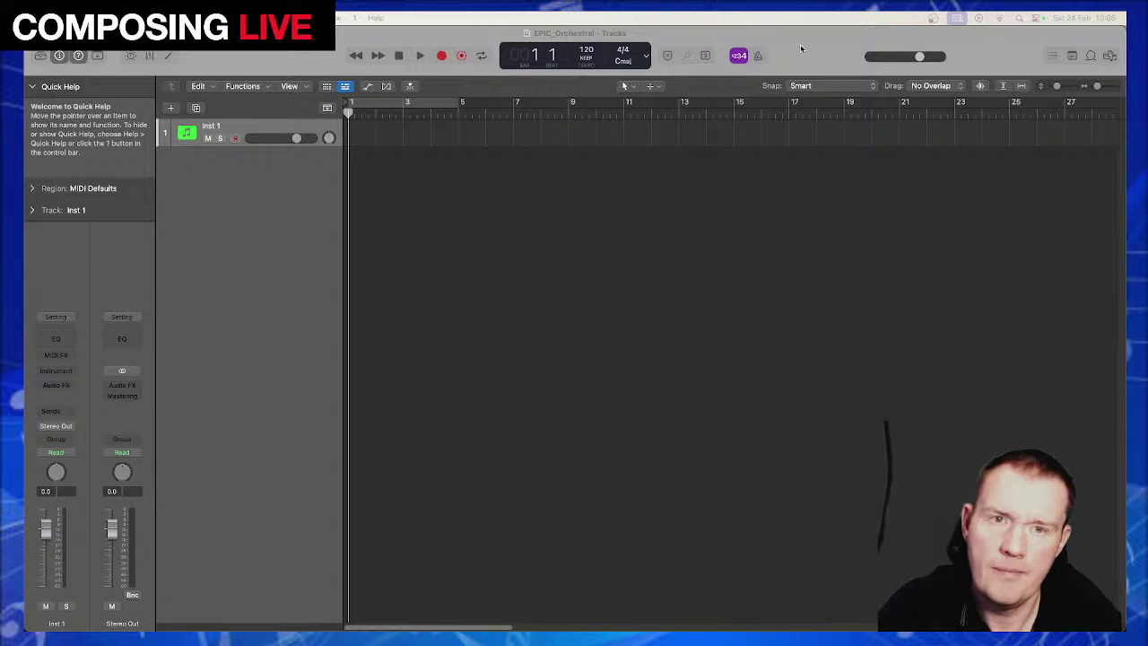
Launch TouchOSC Bridge from the installed applications
left_click(934, 18)
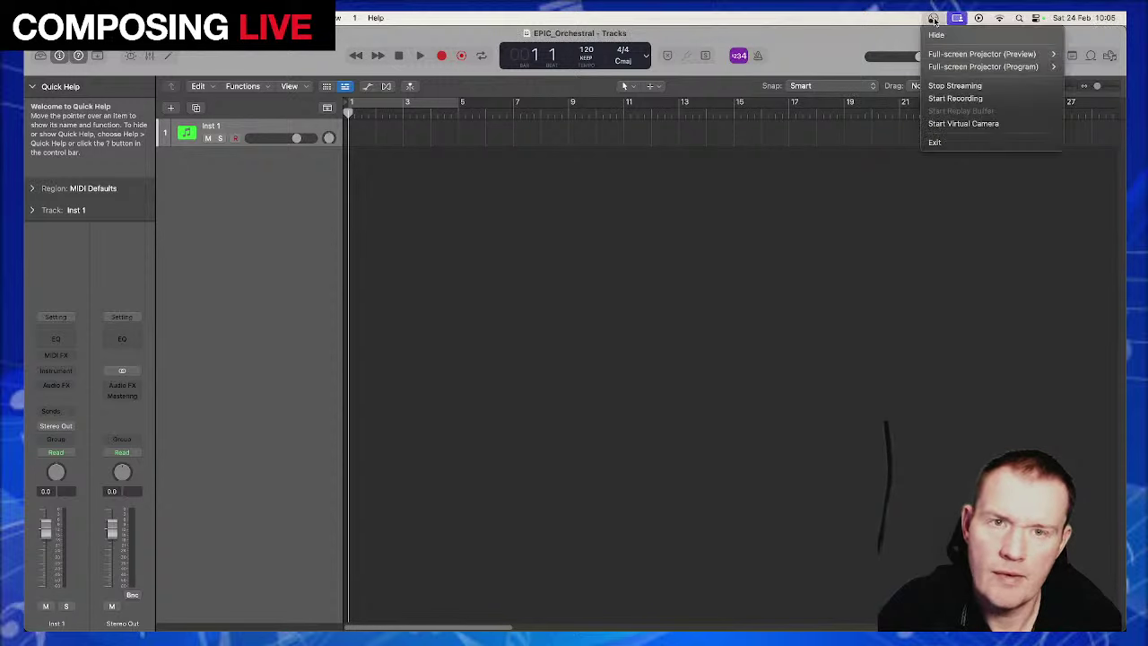
left_click(902, 23)
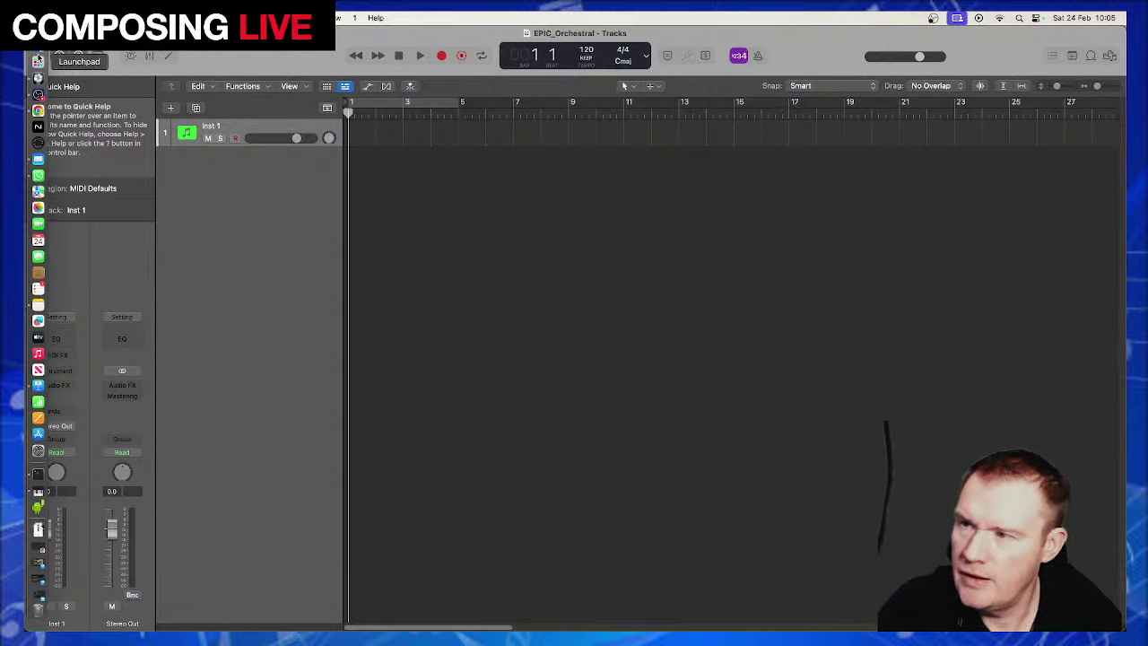
left_click(38, 63)
scroll(631, 339, "right", 3)
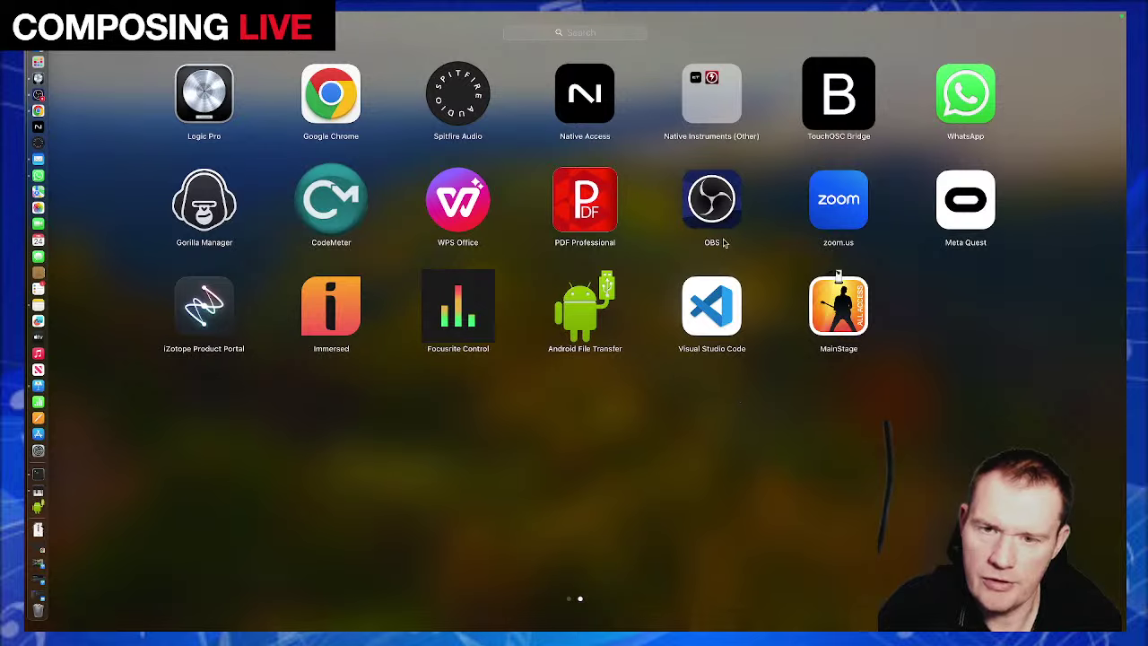
left_click(826, 108)
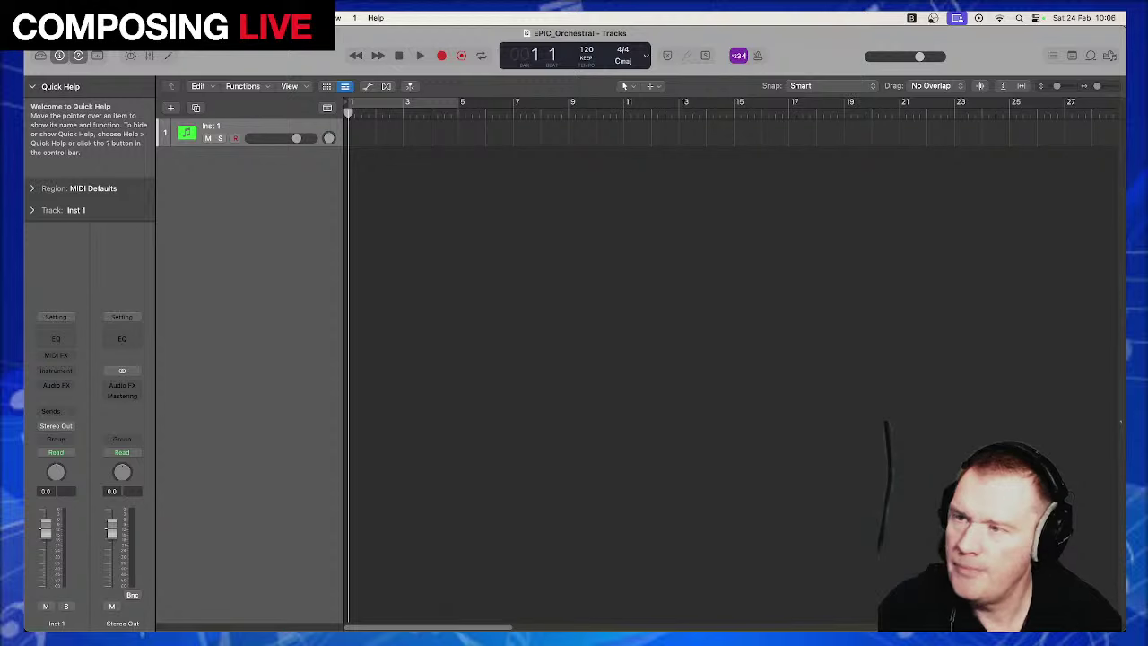
left_click(68, 17)
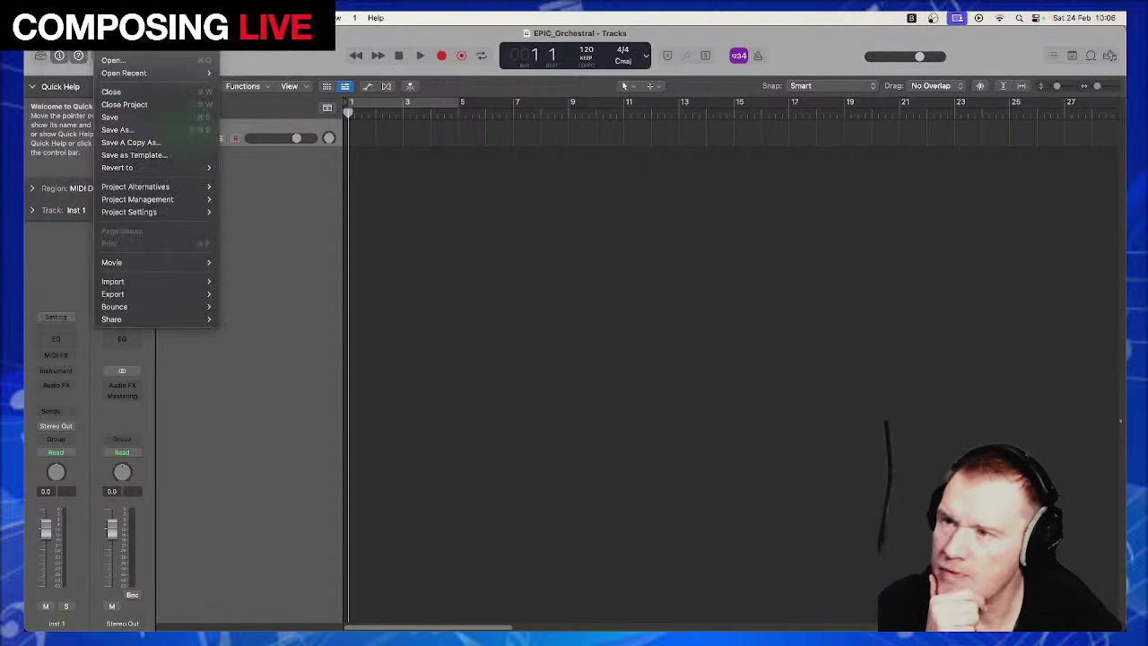
left_click(315, 246)
left_click(57, 371)
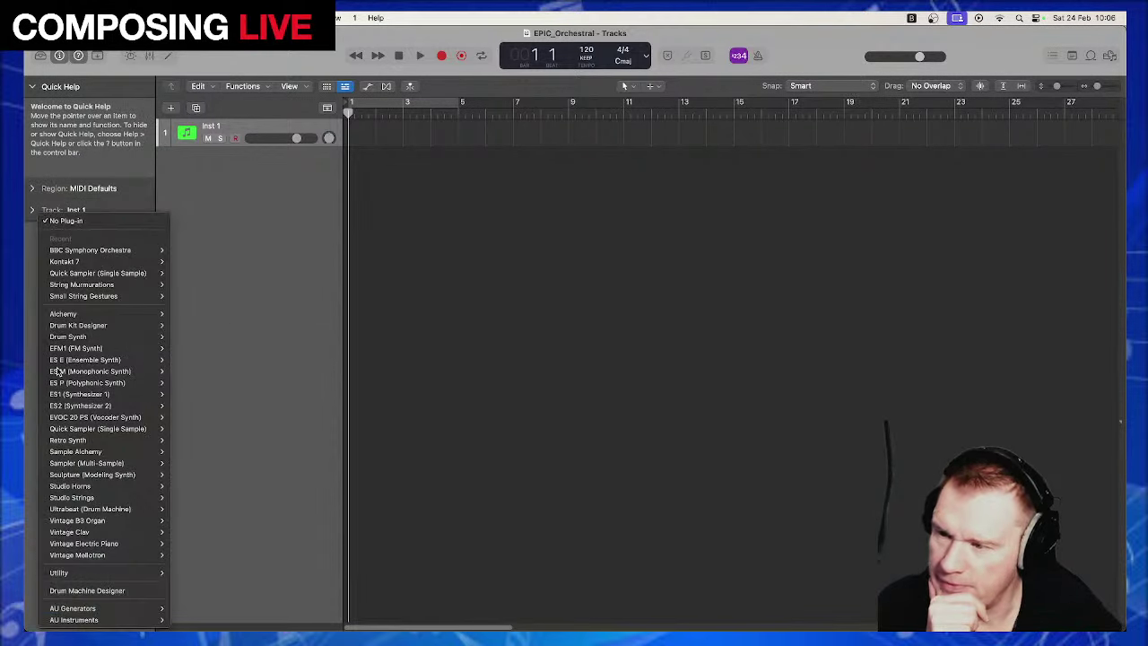
mouse_move(153, 296)
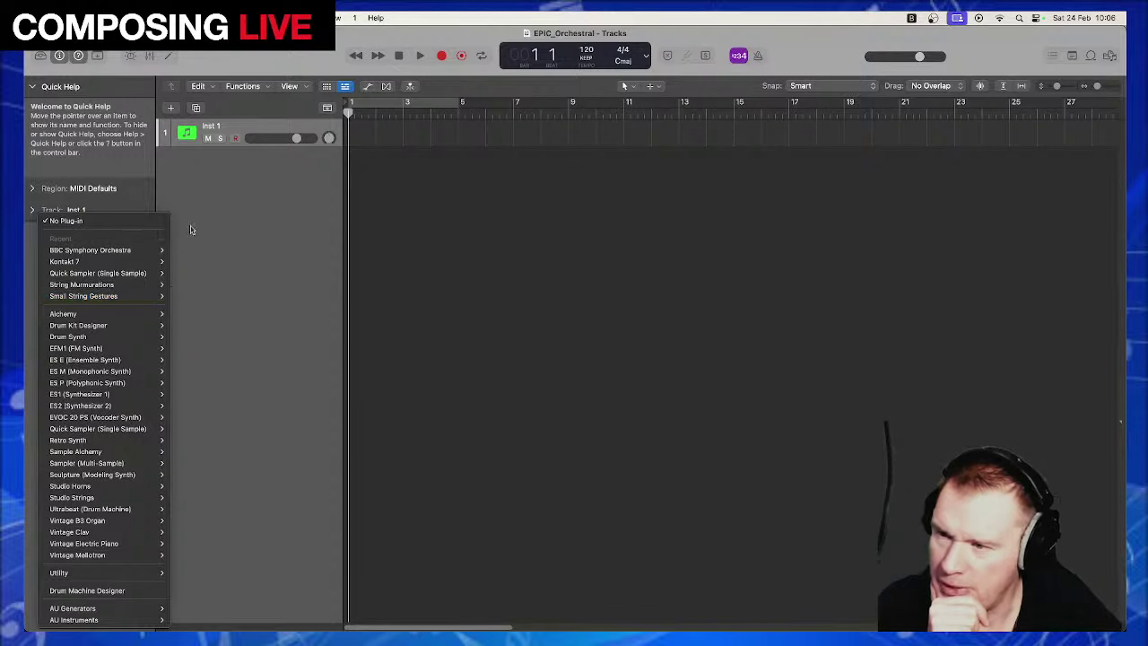
left_click(192, 230)
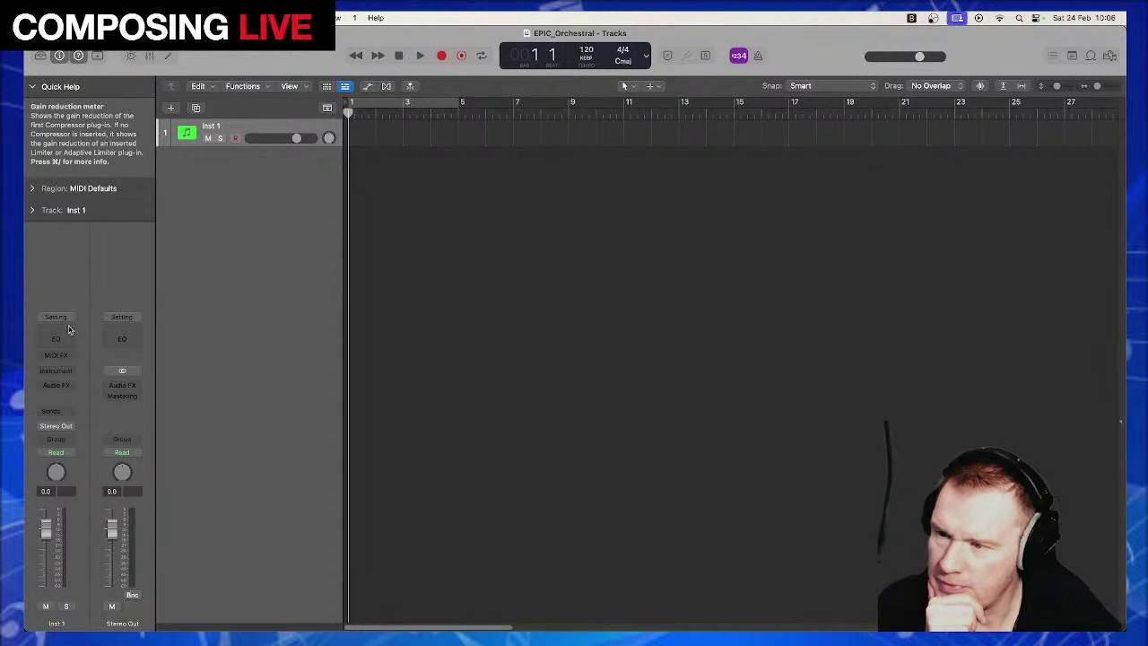
Insert Kontakt 7 as the software instrument on the Inst 1 track
left_click(63, 375)
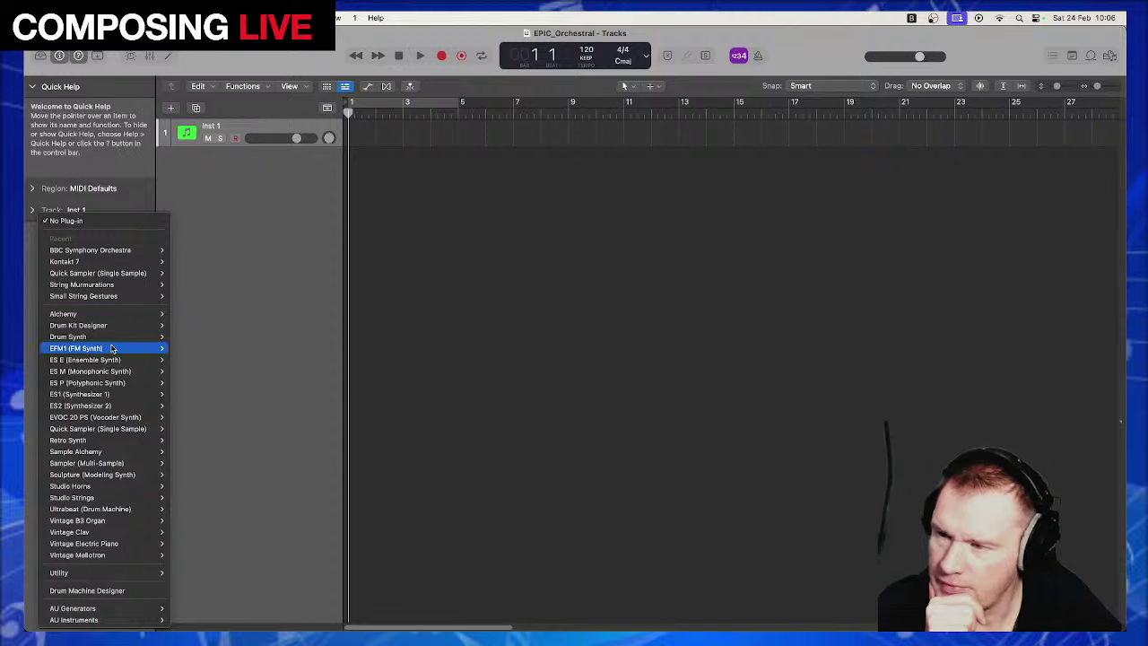
mouse_move(133, 250)
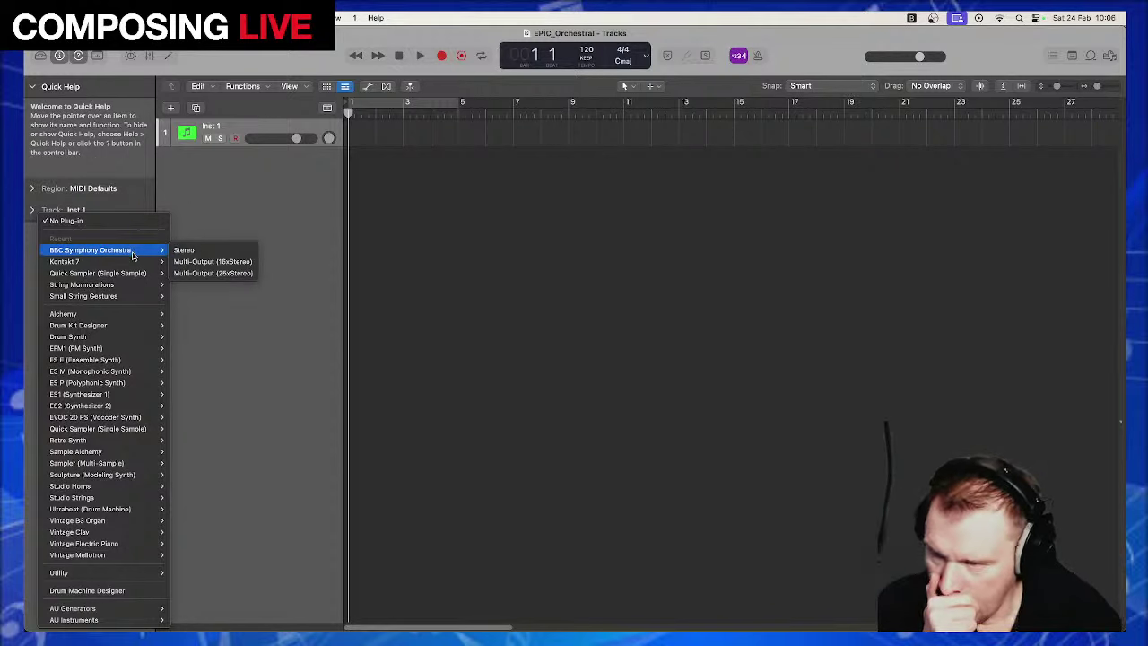
left_click(184, 273)
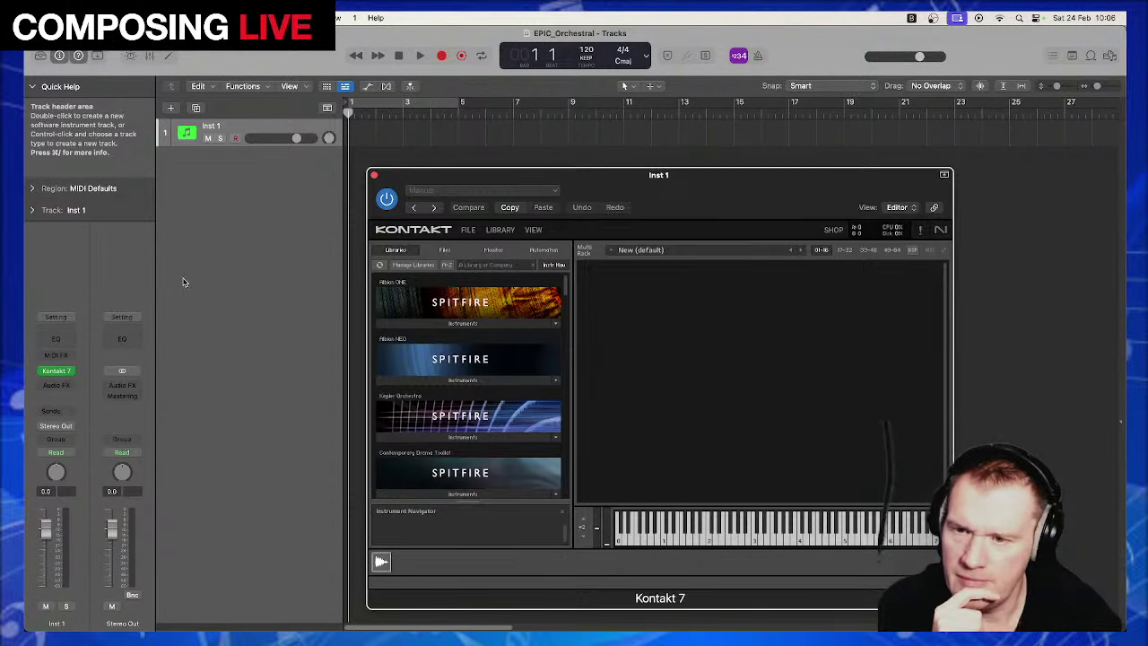
Load The Grandeur piano from the Kontakt libraries and close the instrument window
scroll(505, 344, "down", 10)
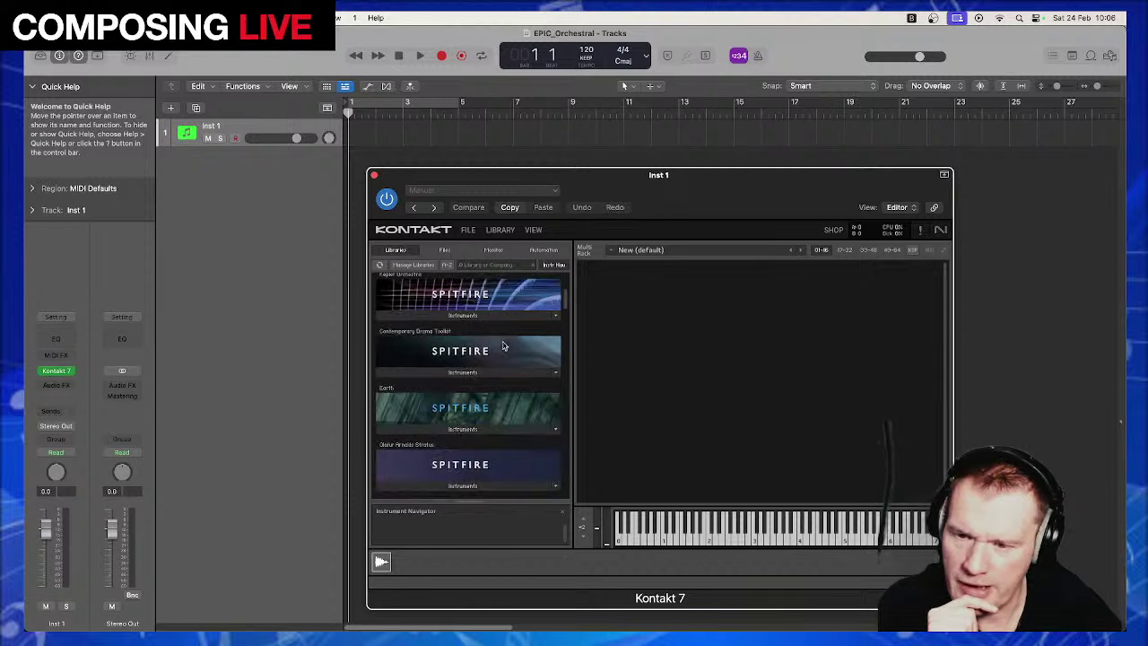
scroll(505, 345, "down", 5)
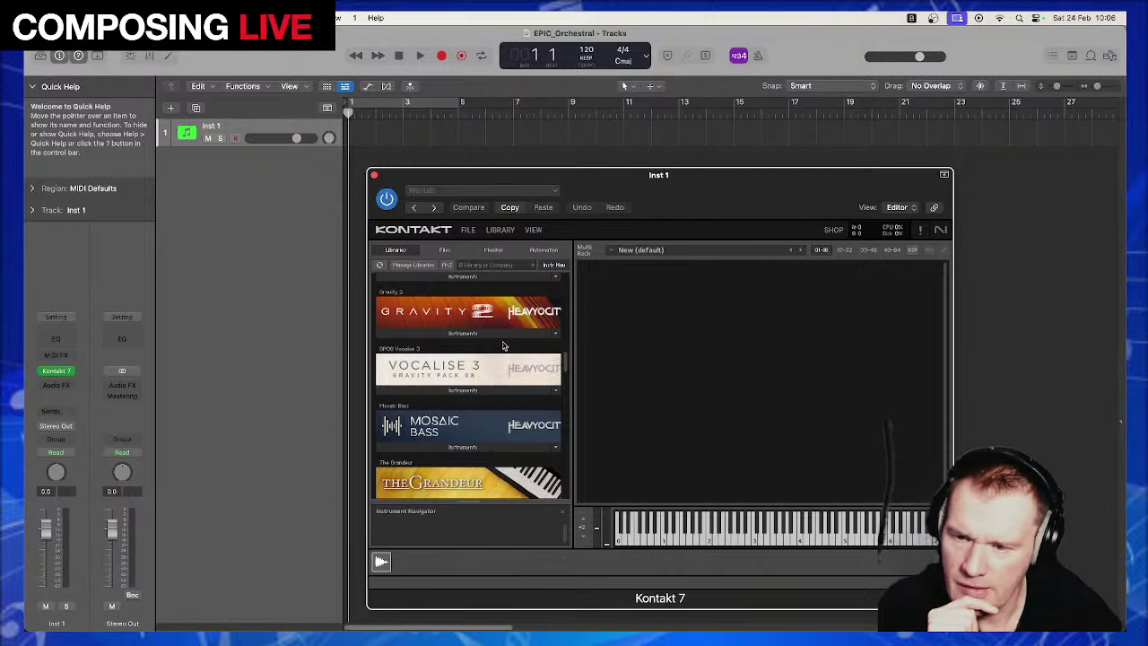
scroll(504, 345, "down", 3)
left_click(495, 375)
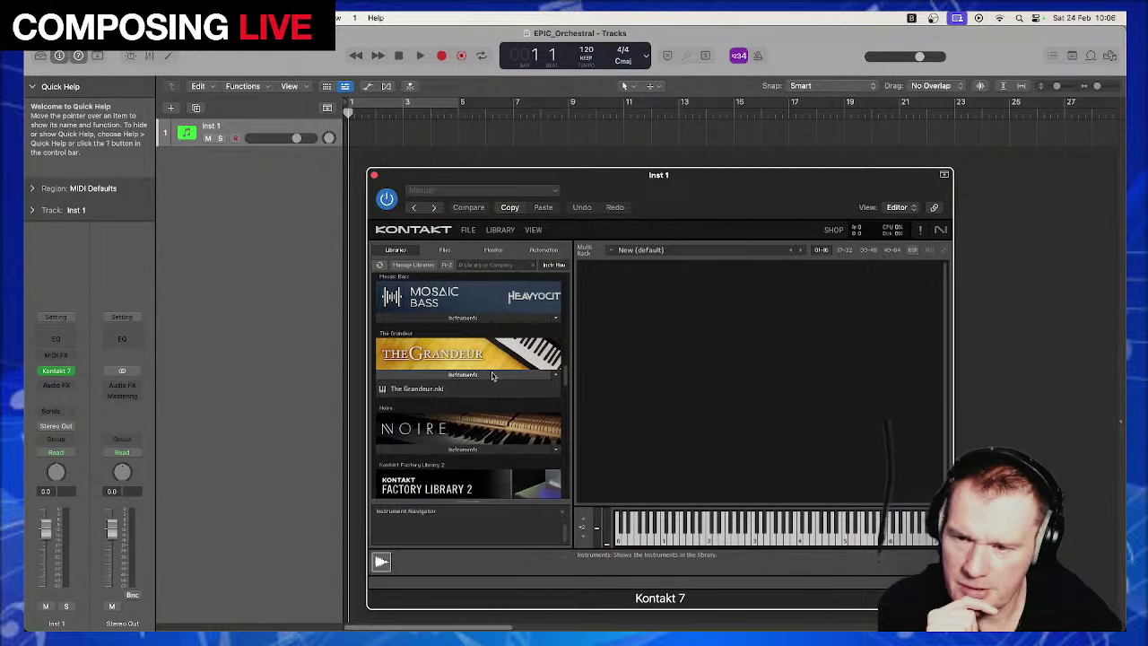
double_click(440, 388)
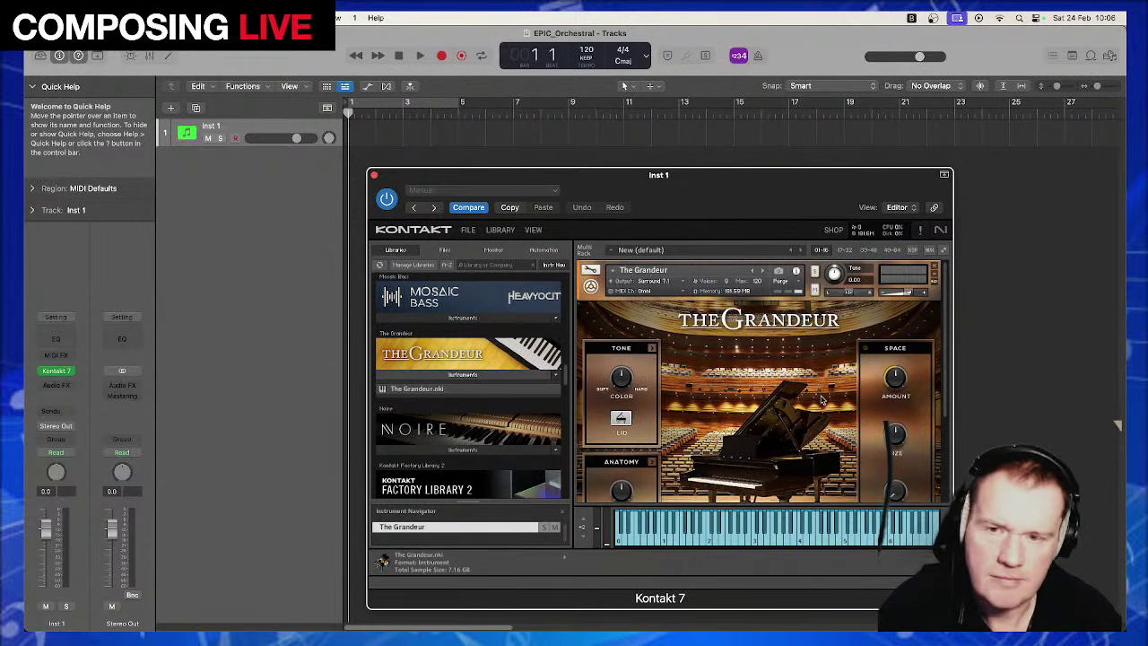
left_click_drag(706, 176, 684, 137)
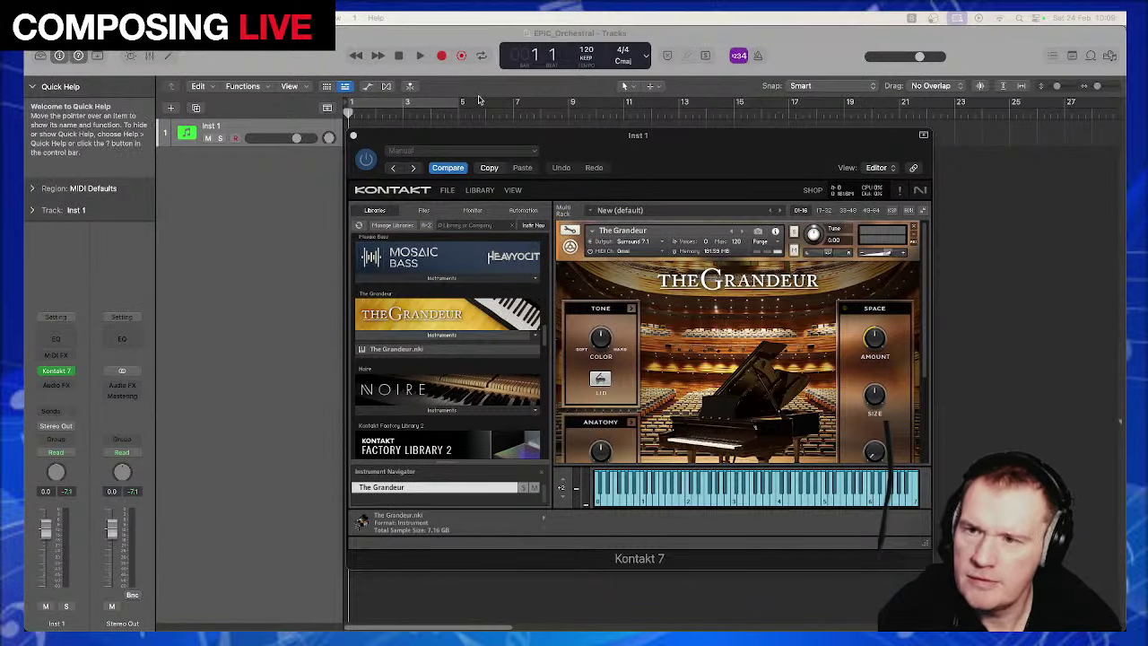
left_click_drag(484, 141, 421, 170)
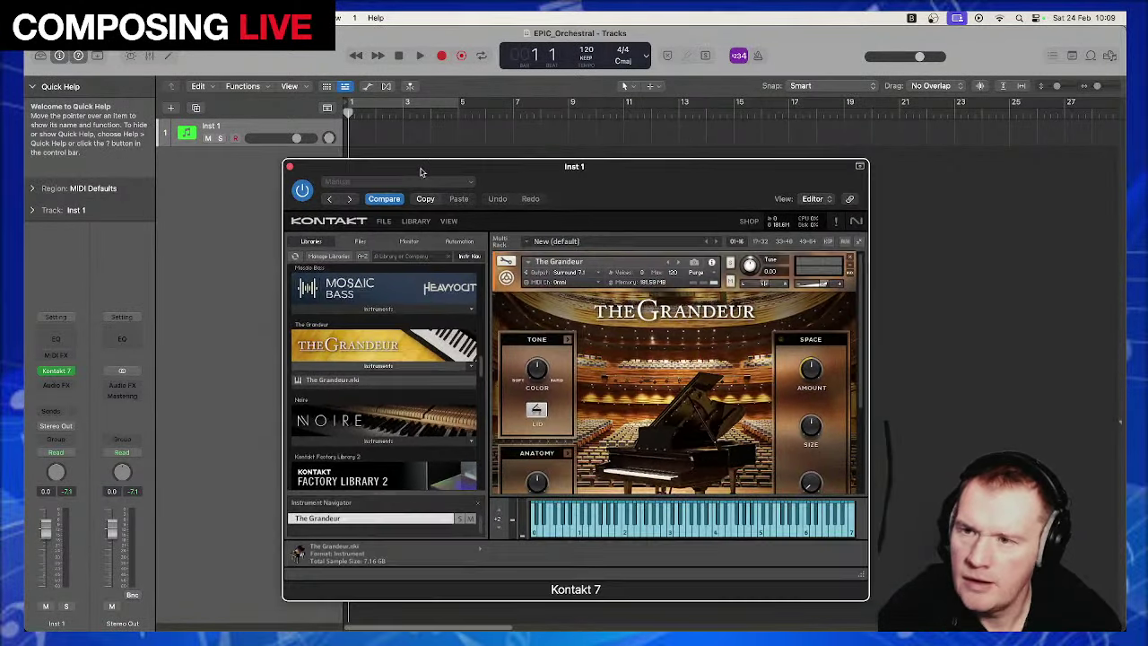
left_click(289, 168)
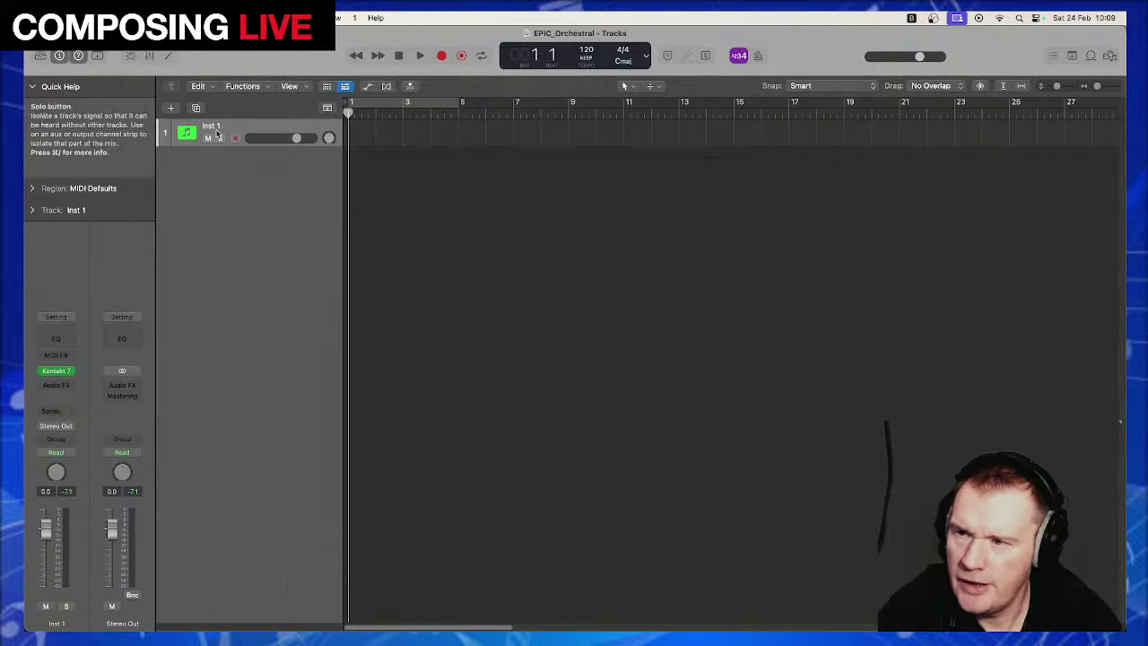
Rename the Inst 1 track as "Piano - Grandeur"
double_click(212, 127)
type("Pi")
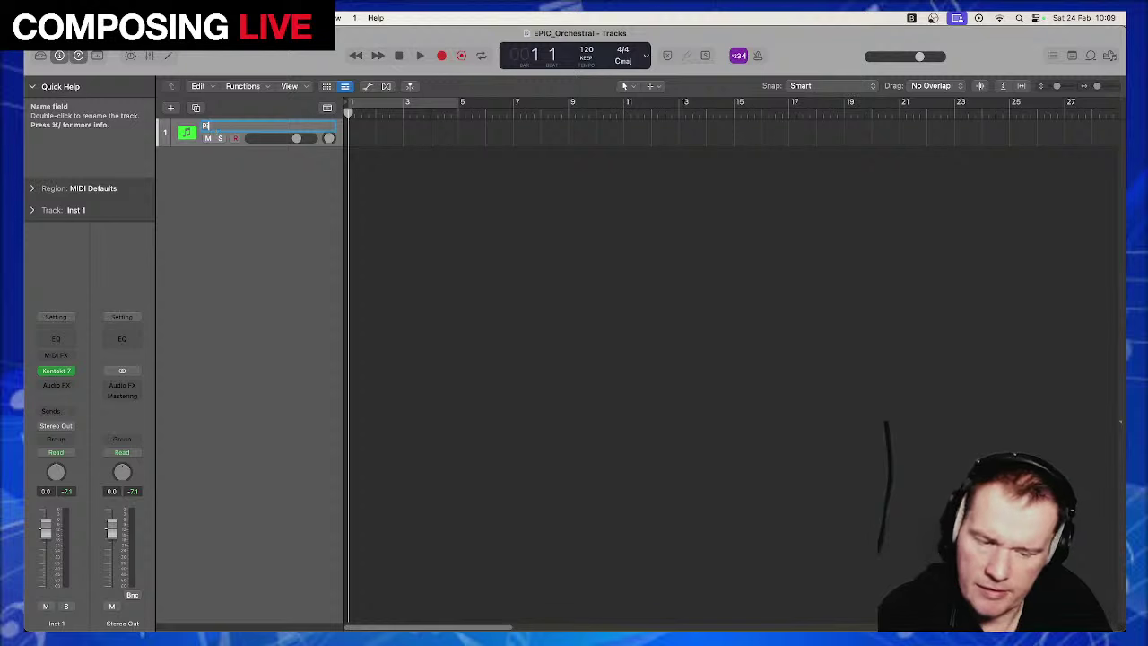
type("ano -")
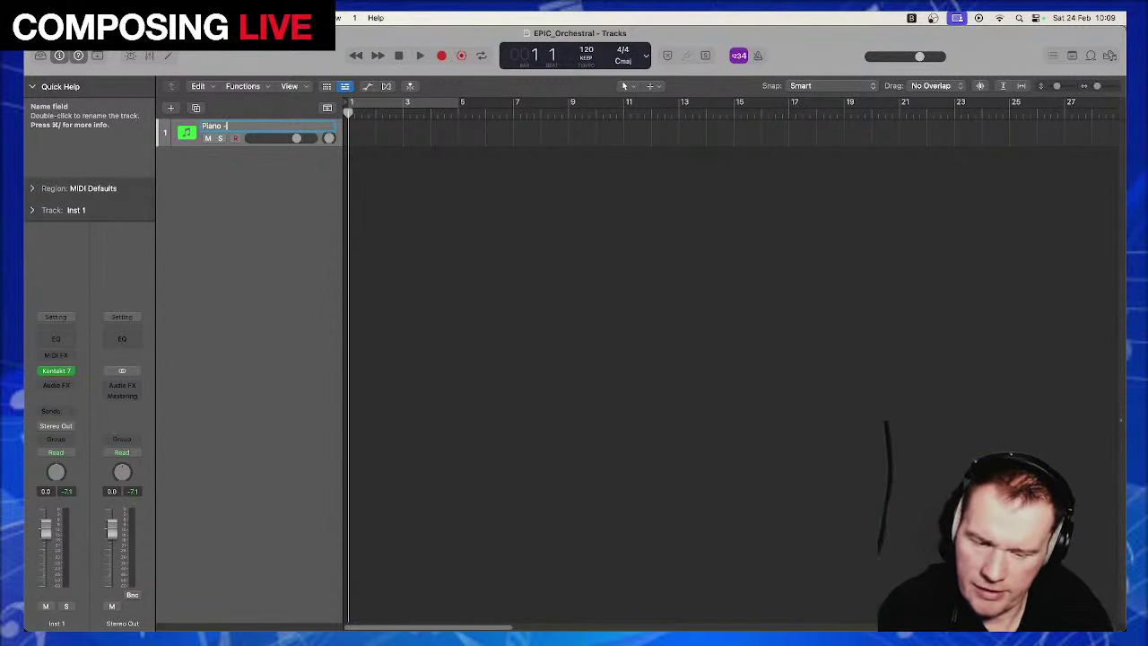
type(" Grandeur")
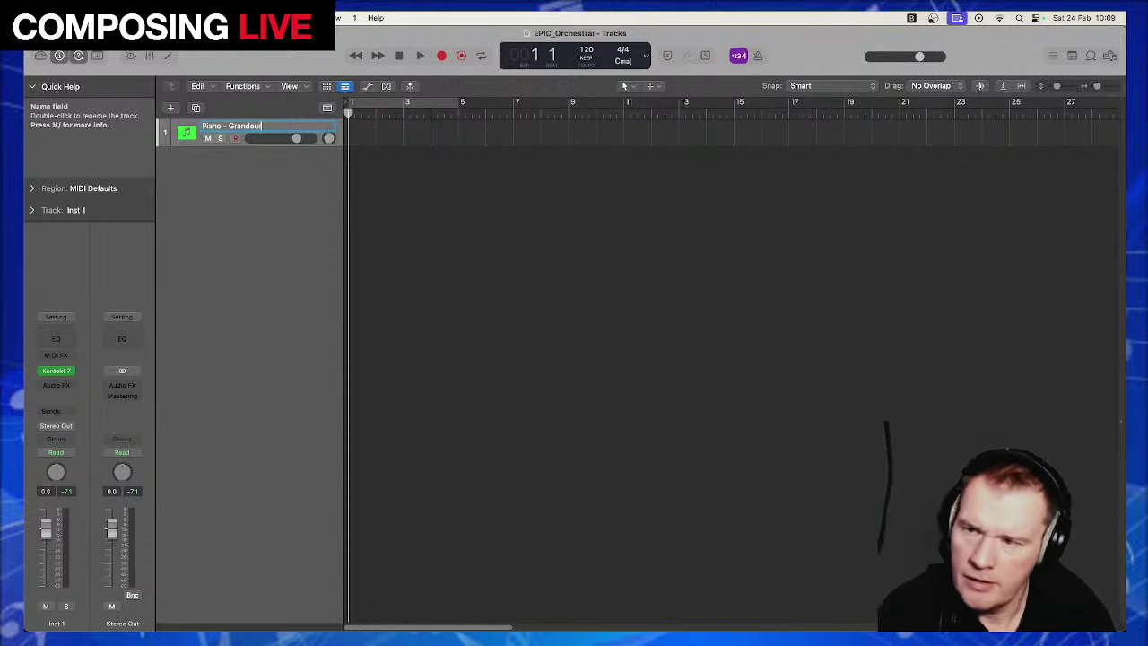
Confirm the Piano - Grandeur track name and view its Kontakt 7 instrument before closing it
key("Return")
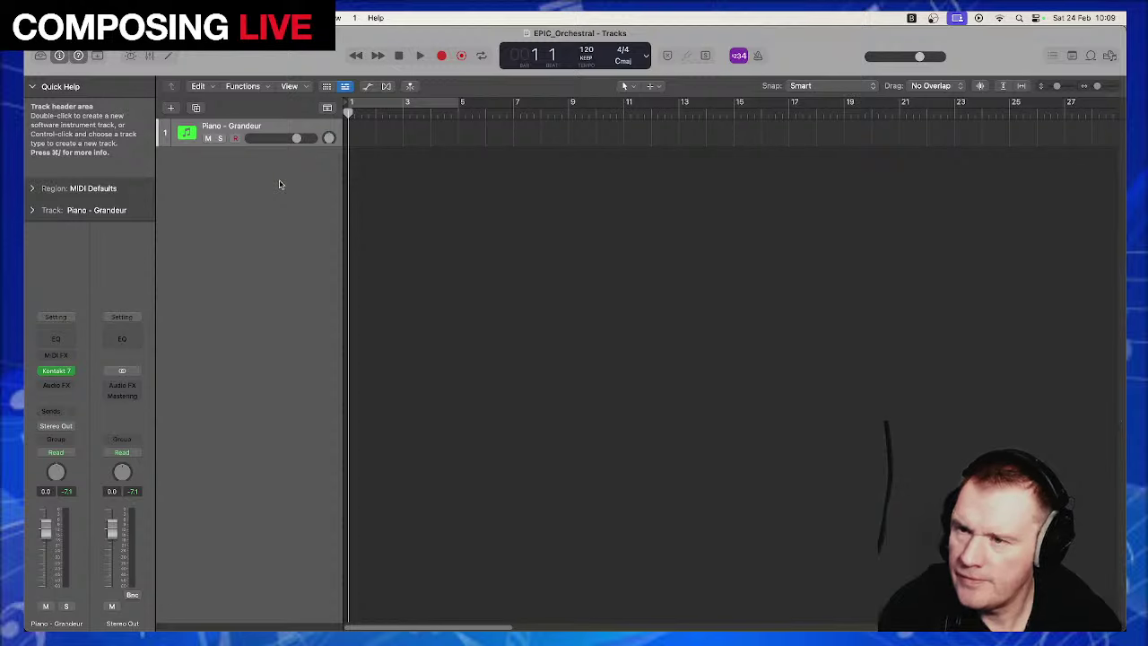
left_click(53, 373)
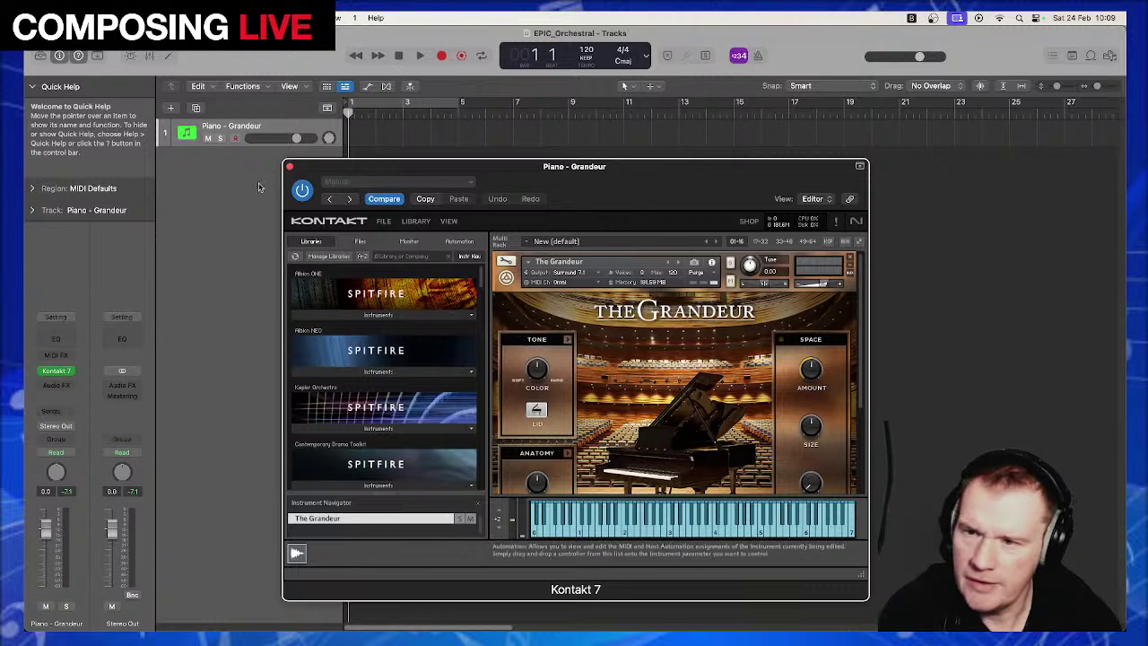
left_click(289, 166)
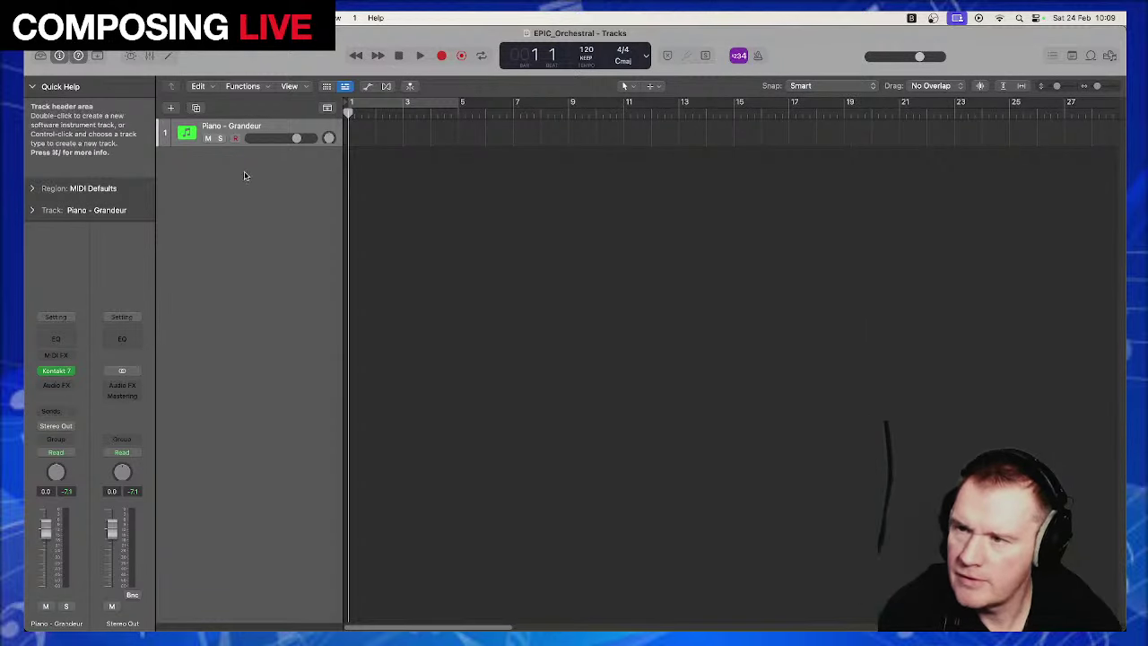
Create a software instrument track and insert Spitfire Audio's BBC Symphony Orchestra in stereo on it
left_click(170, 108)
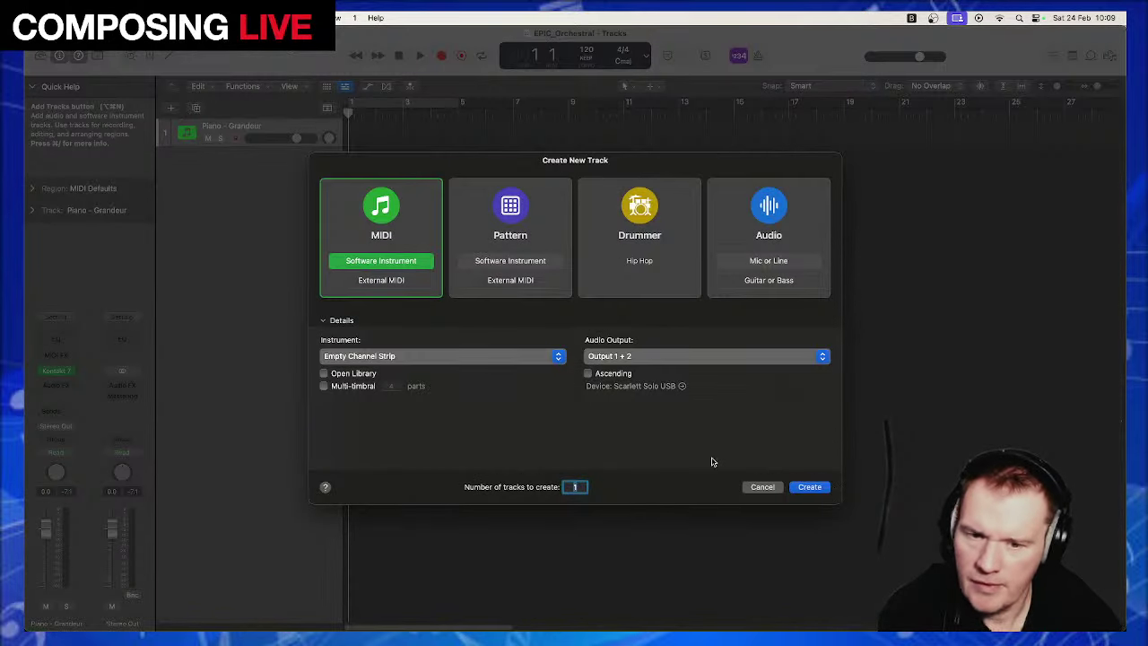
left_click(811, 486)
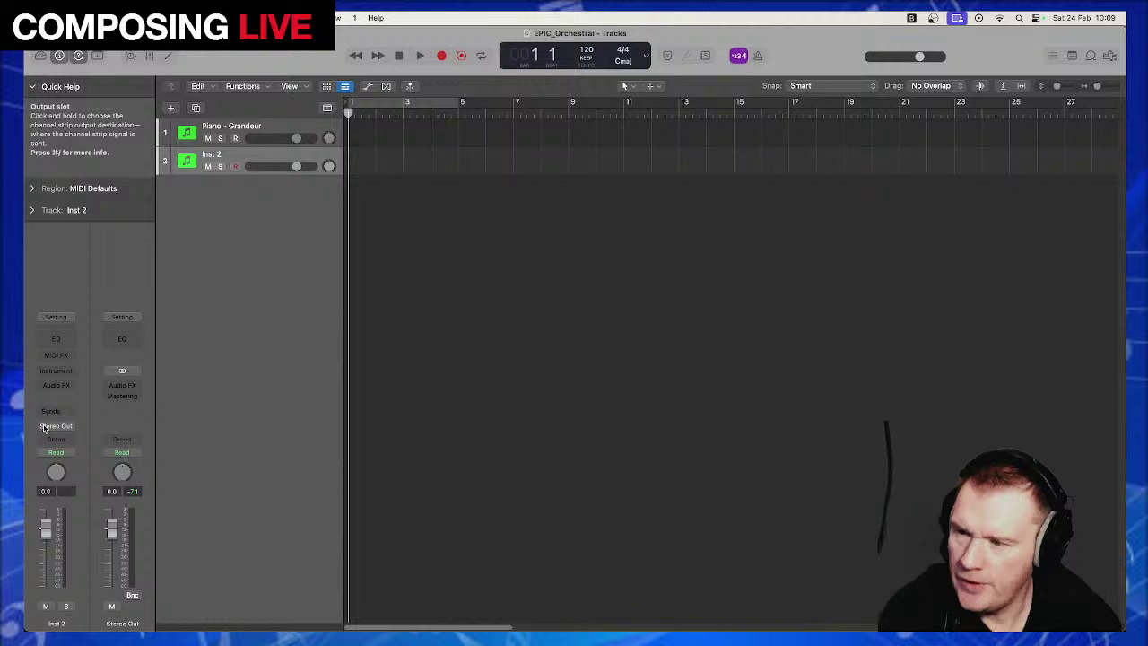
left_click(55, 371)
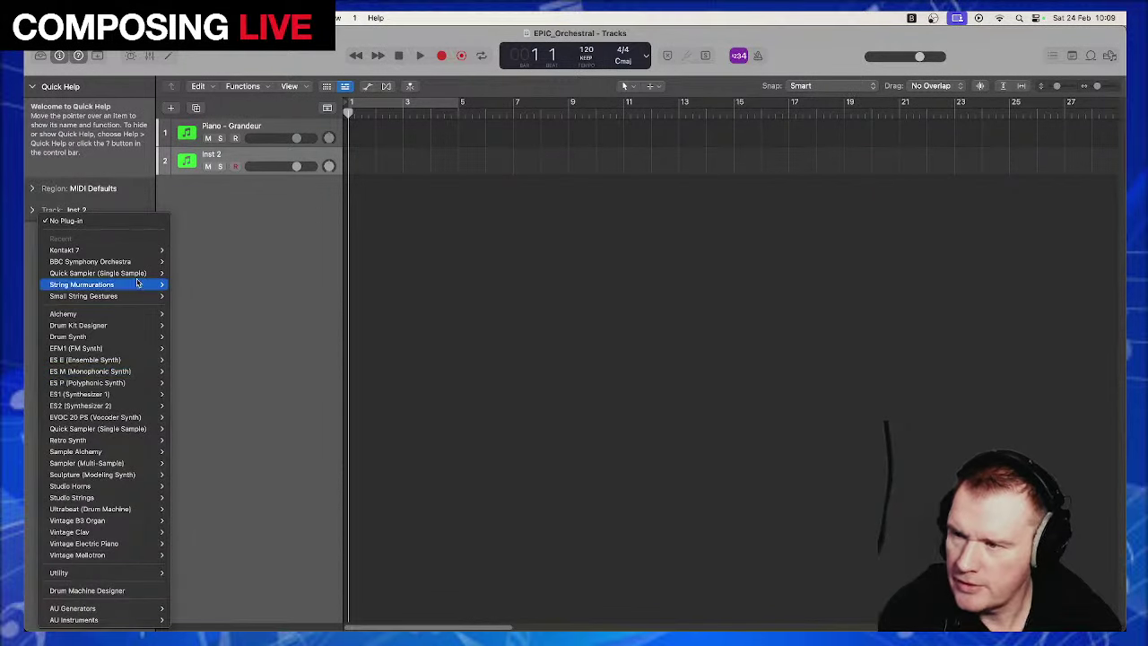
mouse_move(137, 278)
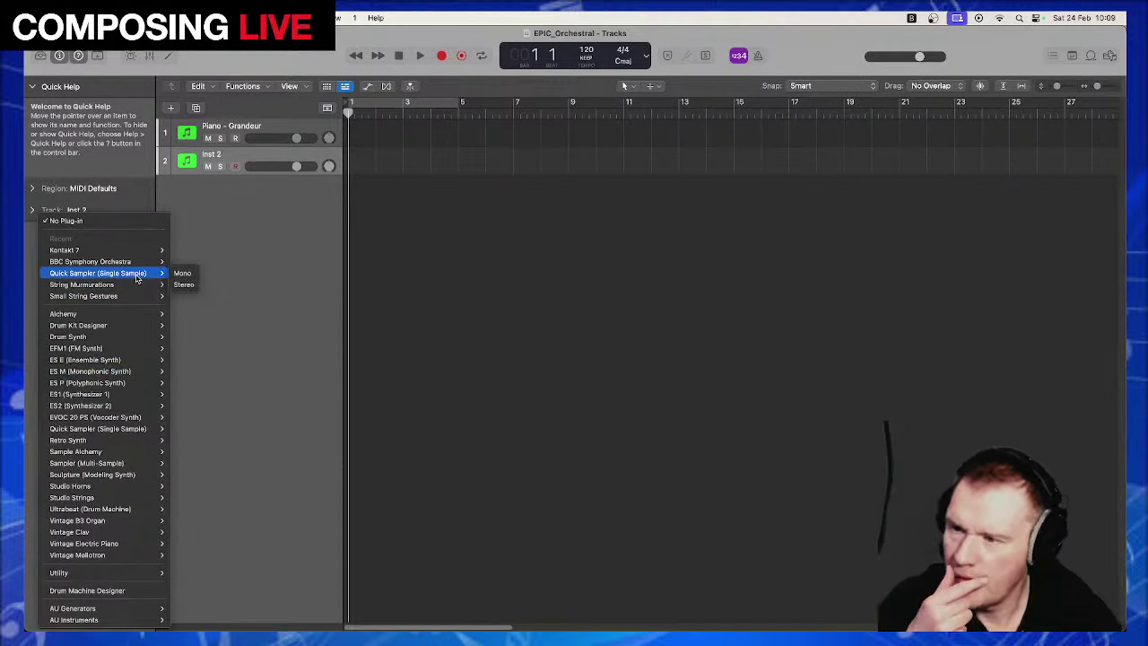
mouse_move(144, 620)
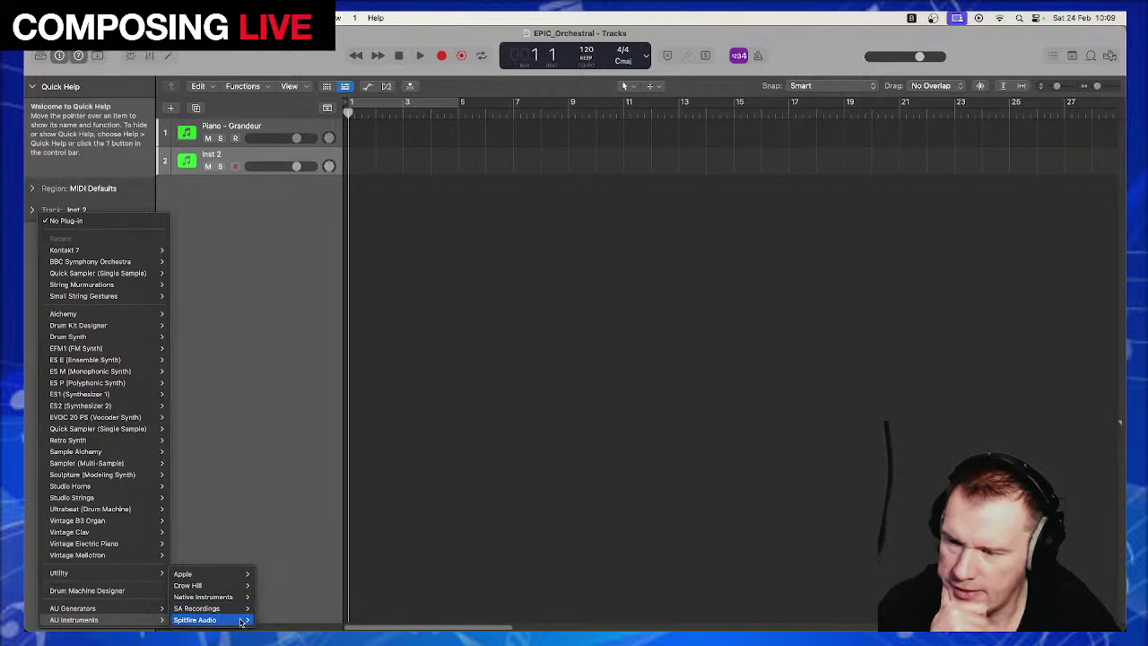
mouse_move(241, 620)
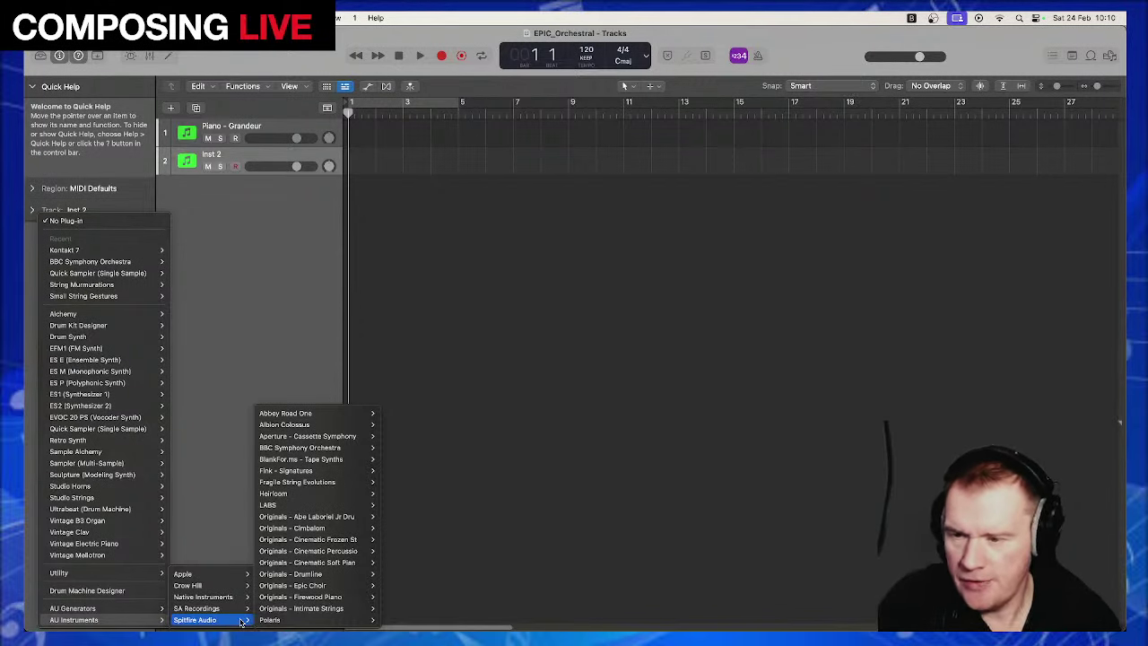
mouse_move(368, 446)
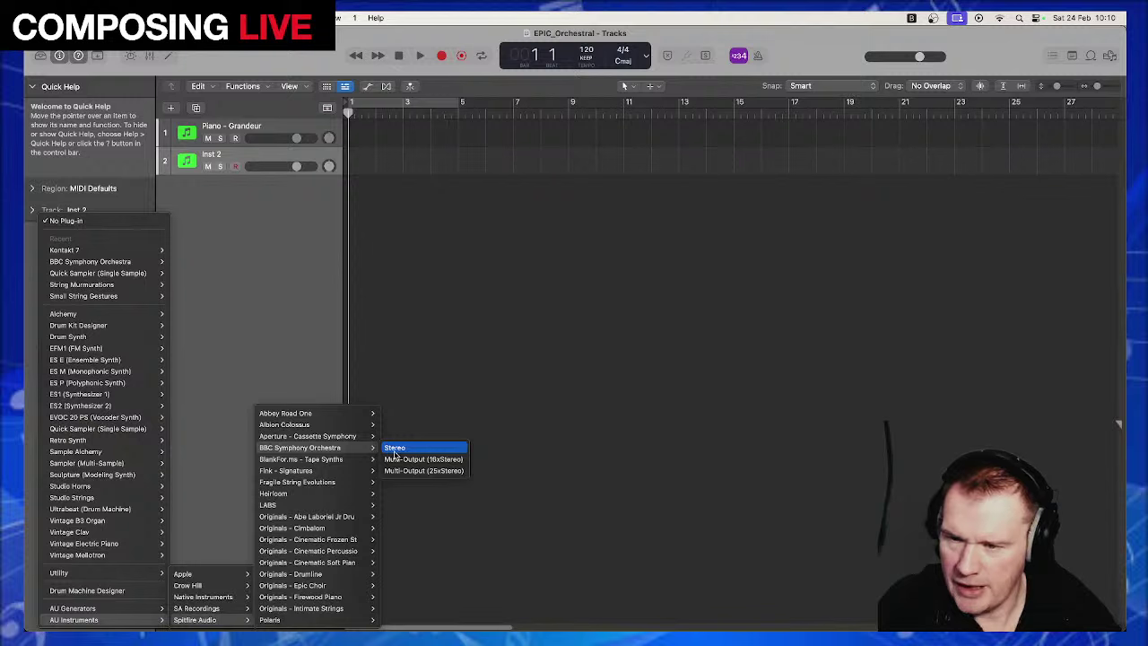
left_click(396, 447)
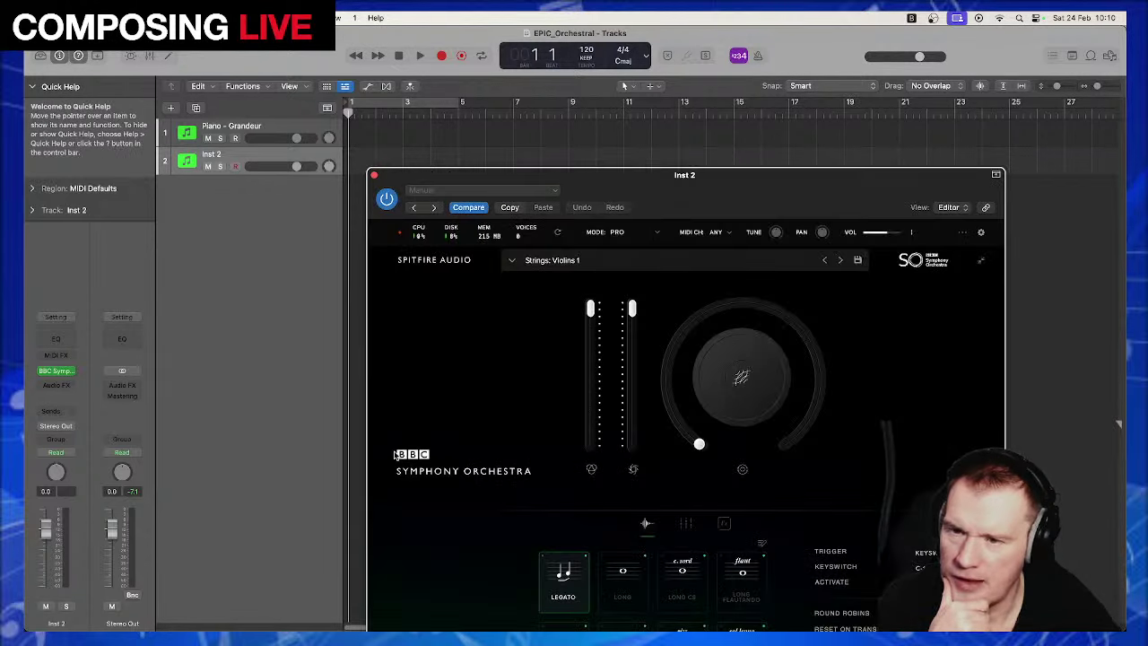
Load the Violas preset from the Strings section of BBC Symphony Orchestra
left_click_drag(484, 178, 423, 133)
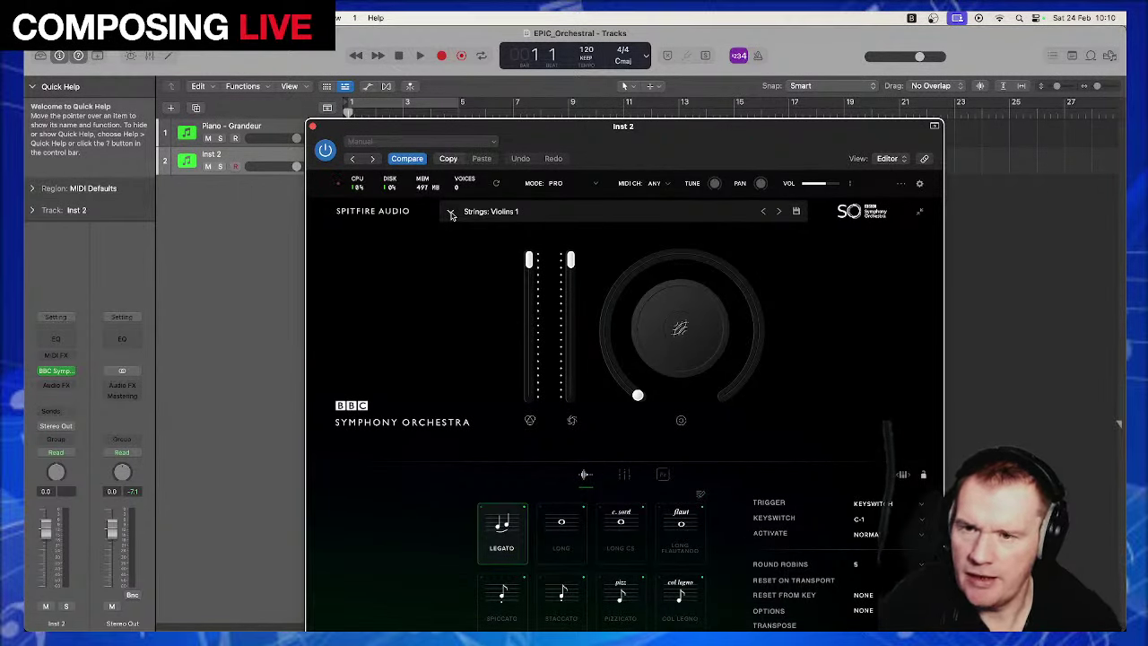
left_click(451, 215)
scroll(646, 354, "down", 3)
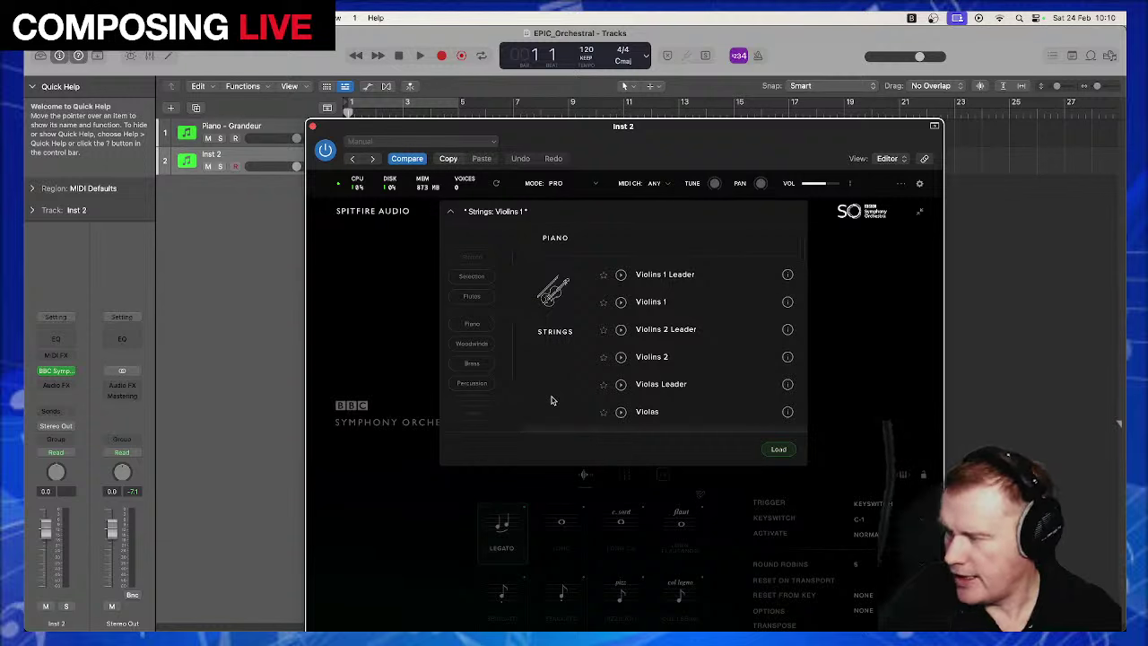
scroll(716, 379, "down", 3)
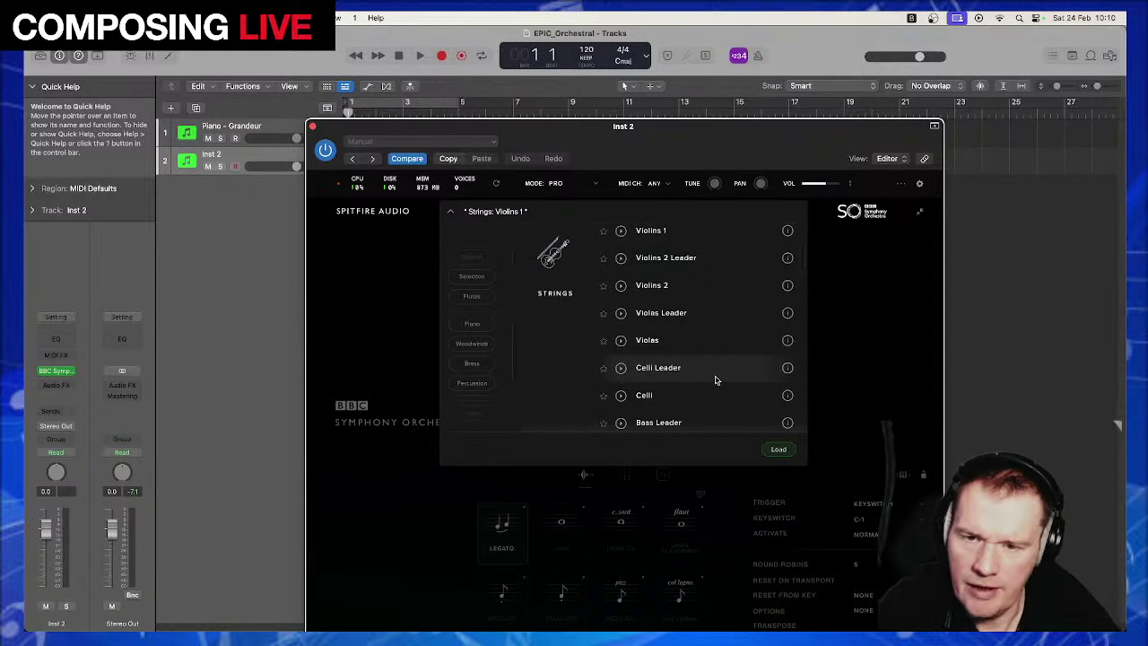
scroll(716, 379, "down", 2)
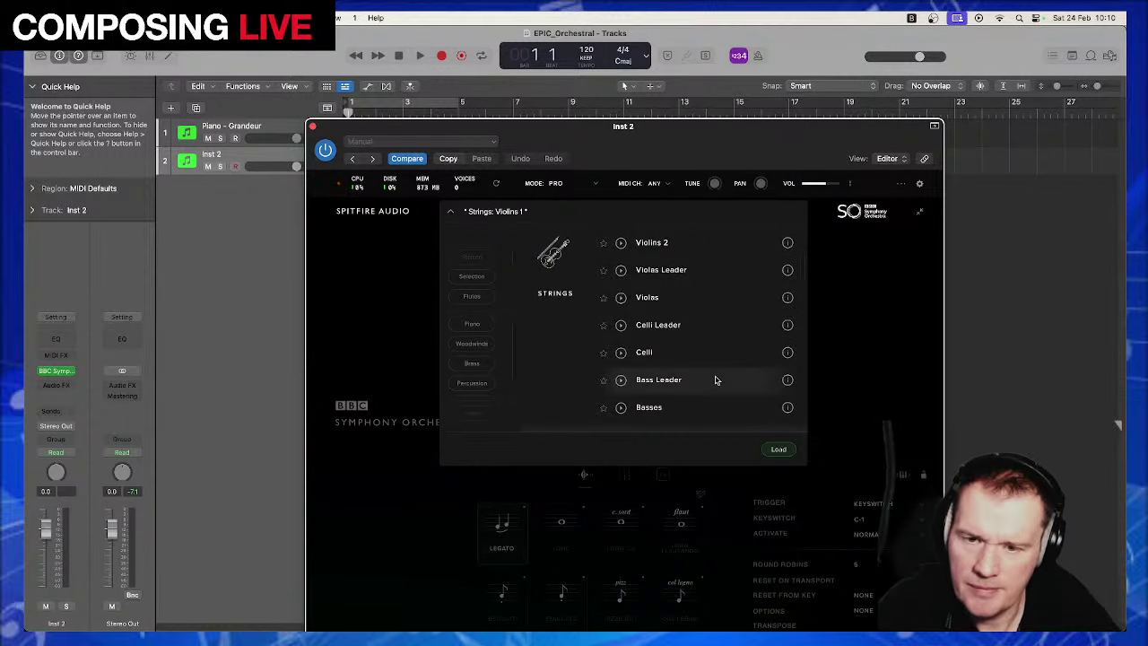
scroll(716, 379, "up", 5)
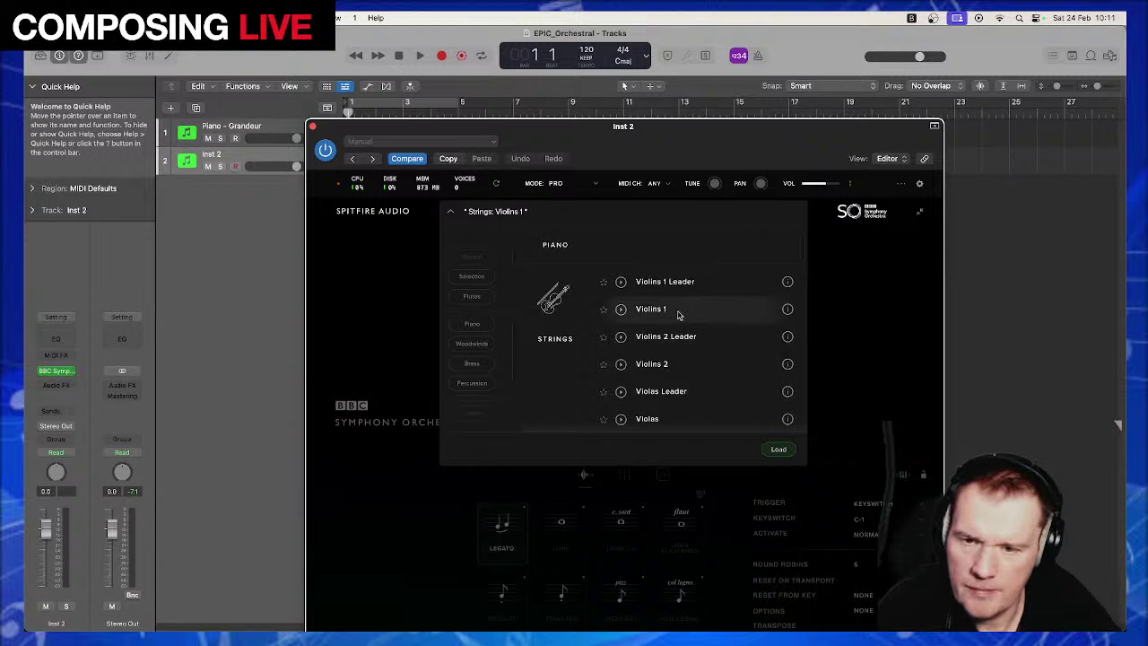
scroll(679, 314, "down", 1)
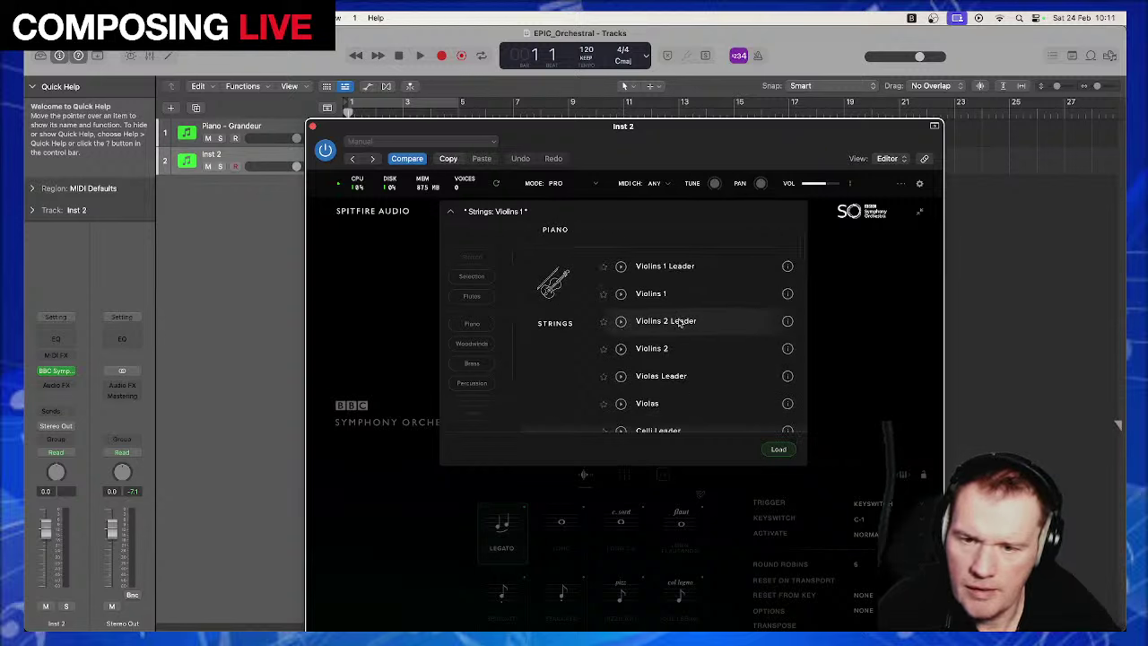
double_click(679, 404)
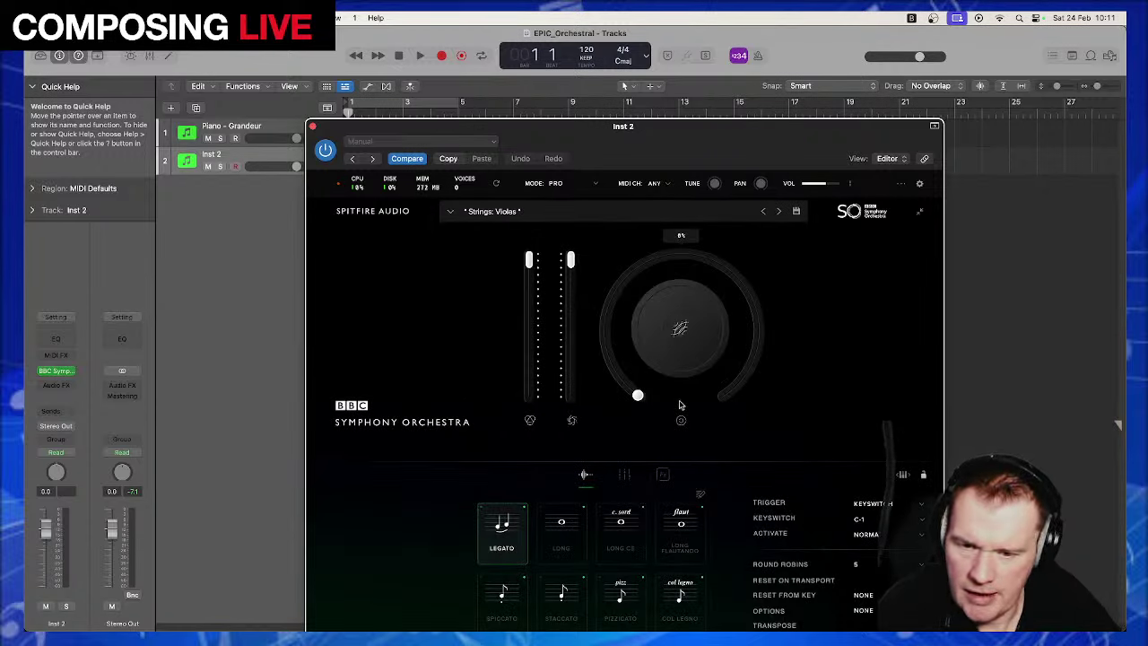
Select the Long Flautando articulation, set the large control dial to 9%, and close the instrument window
left_click(666, 538)
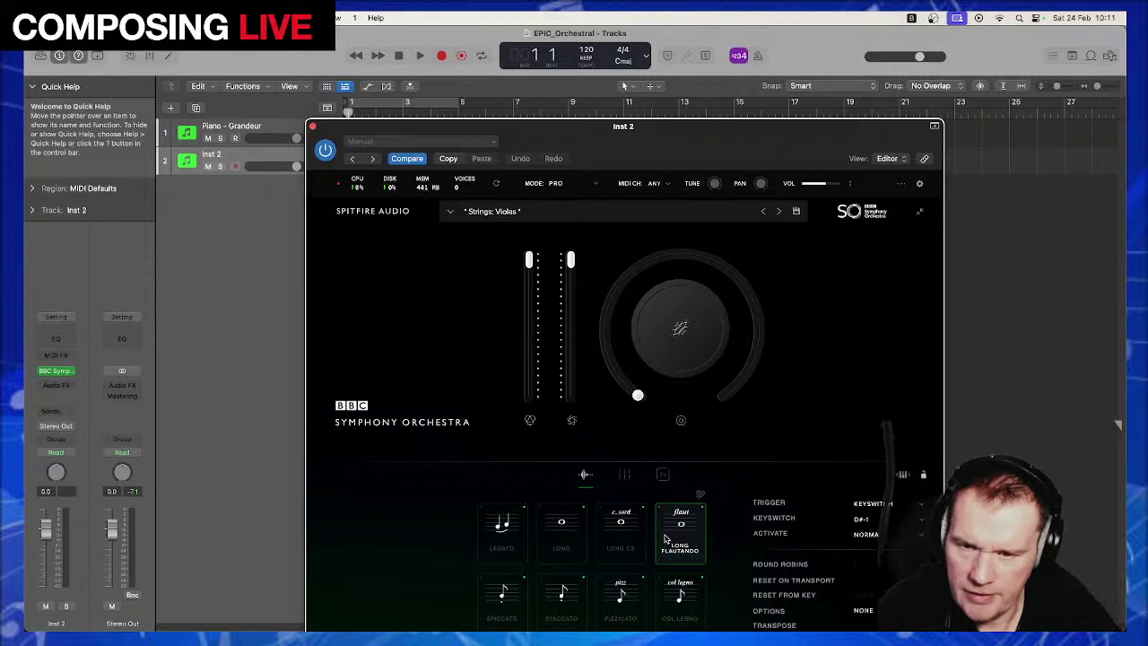
left_click_drag(639, 393, 613, 370)
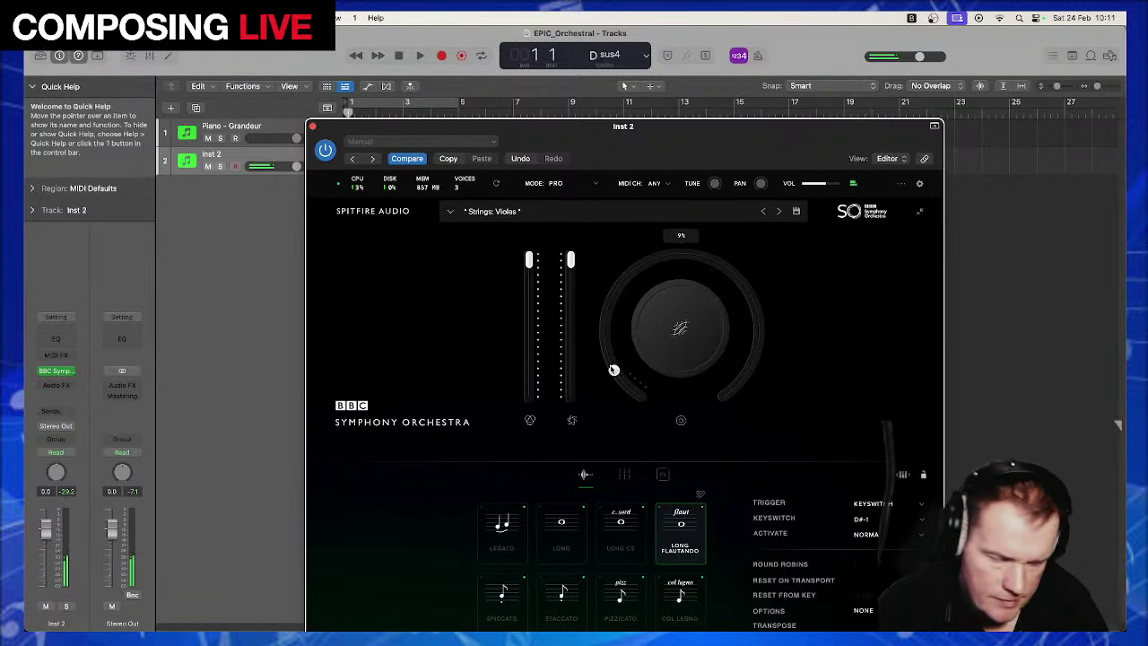
left_click(312, 127)
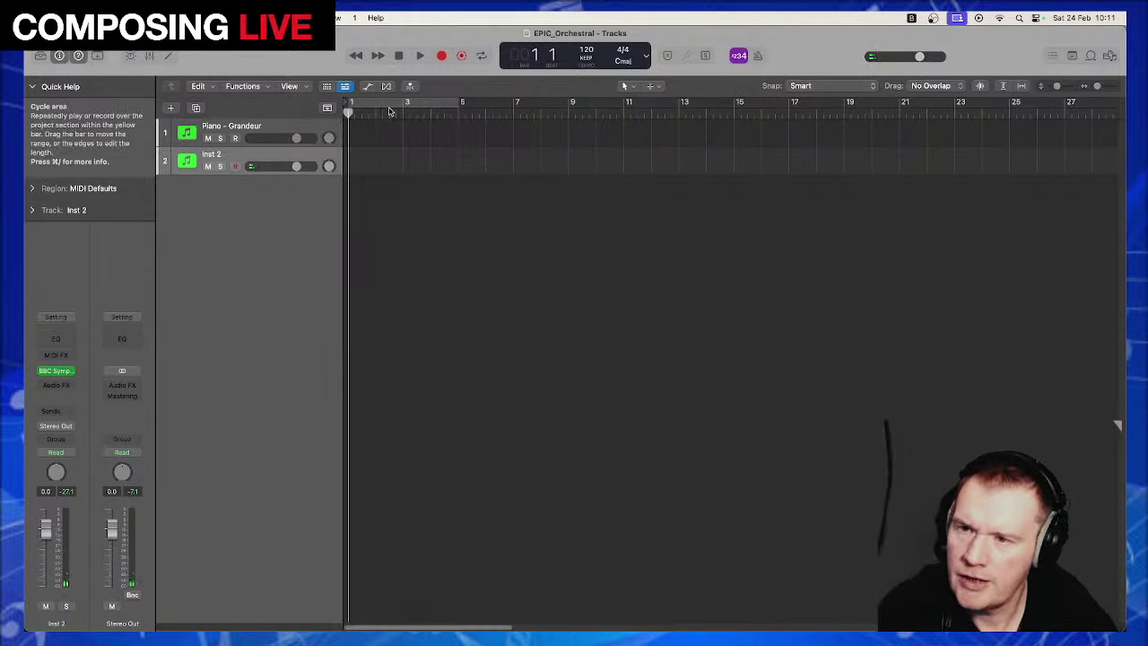
Turn on cycle mode with a range from bar 2 to bar 21
left_click(391, 106)
left_click_drag(391, 106, 902, 108)
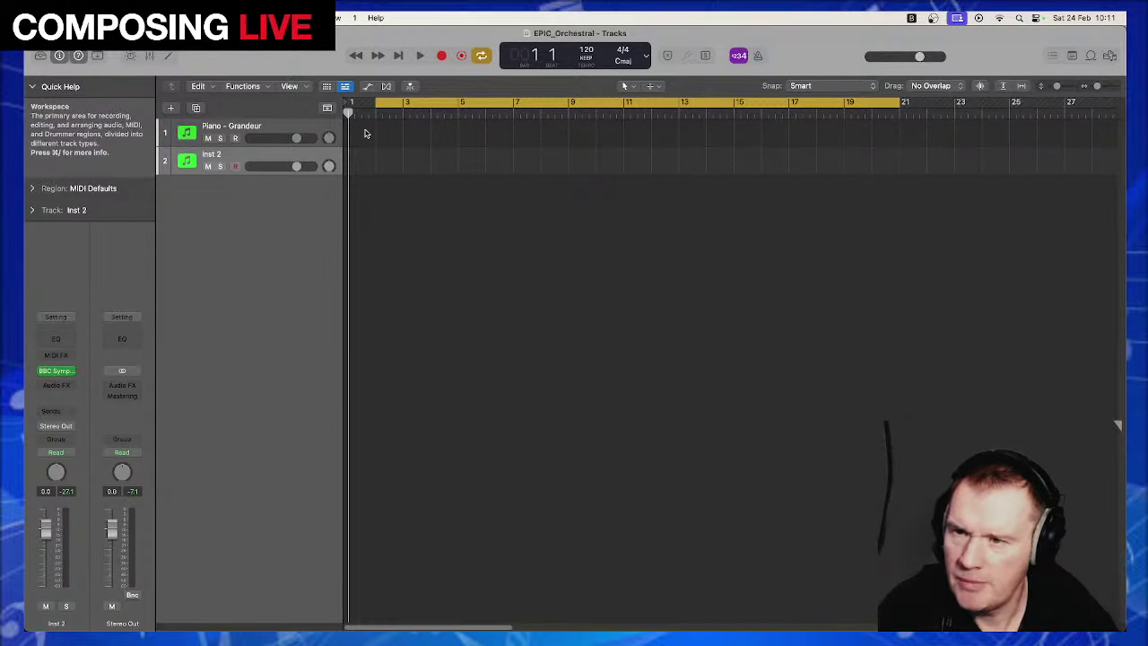
left_click_drag(376, 104, 368, 121)
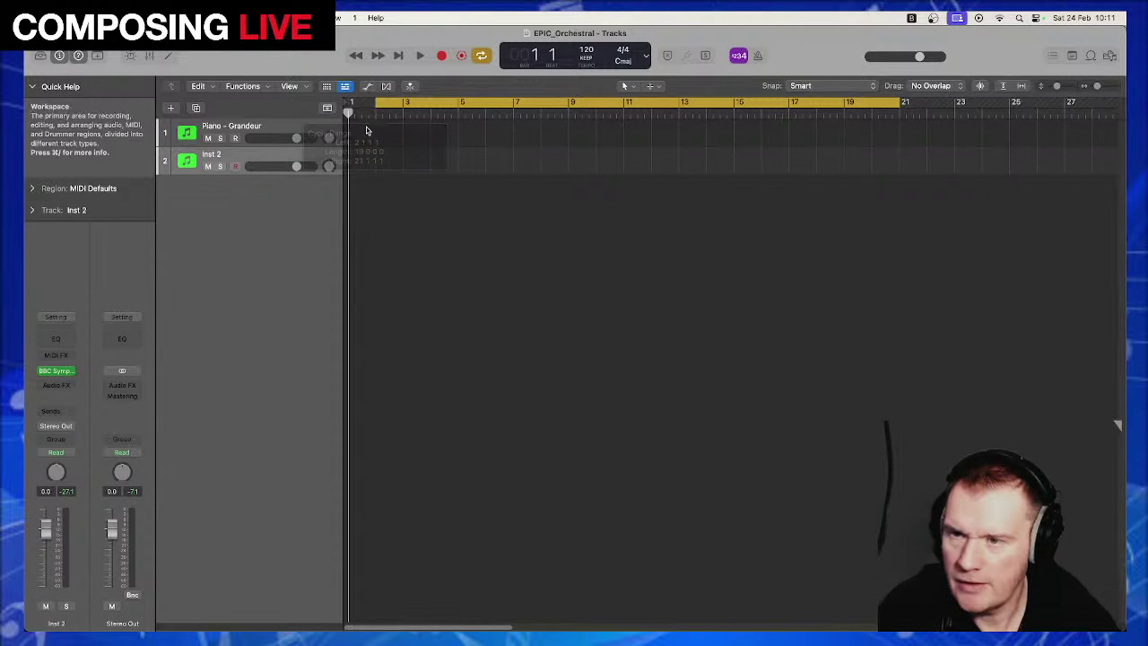
left_click(443, 55)
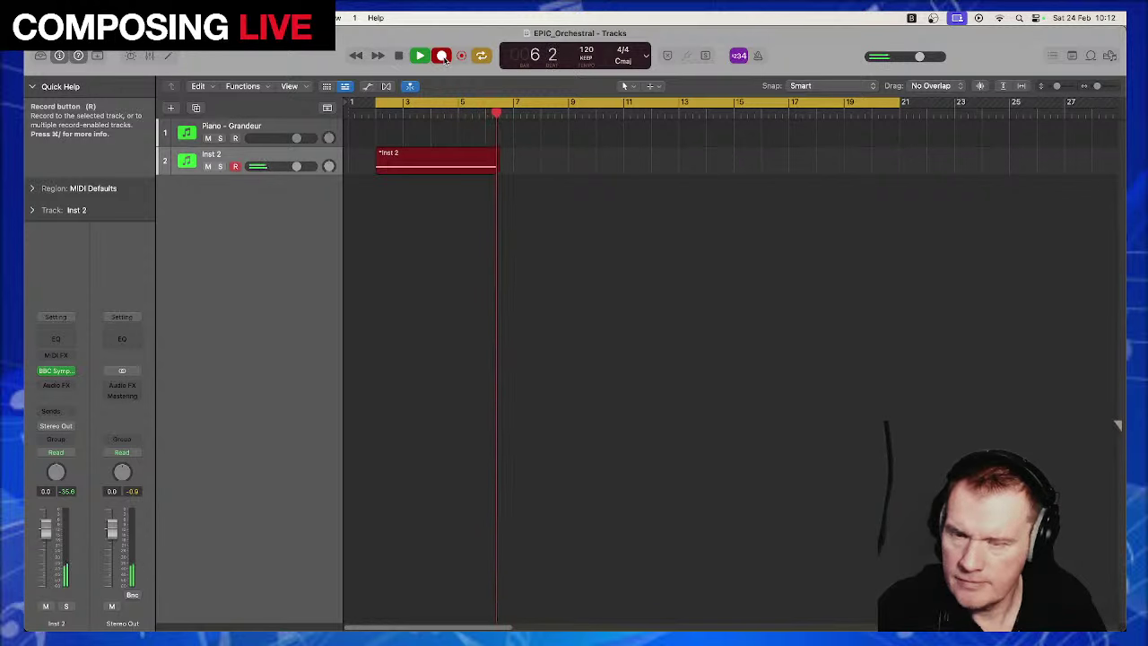
key("space")
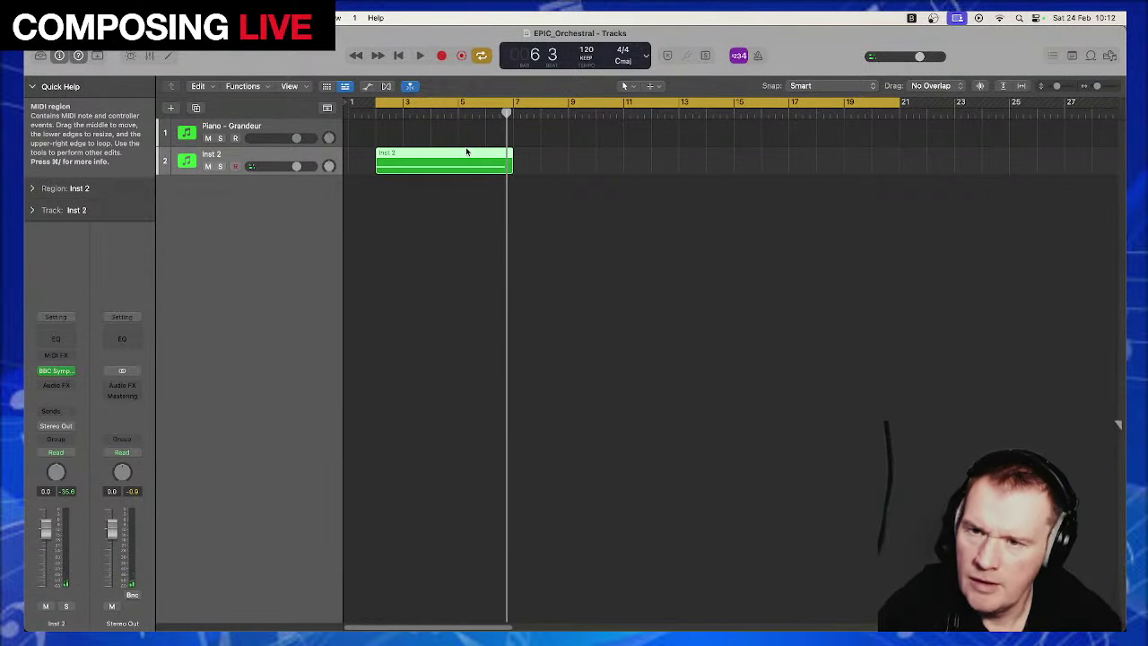
key("Delete")
Check the viola instrument's control sliders and record a sustained viola part on Inst 2 up to about bar 20
mouse_move(33, 305)
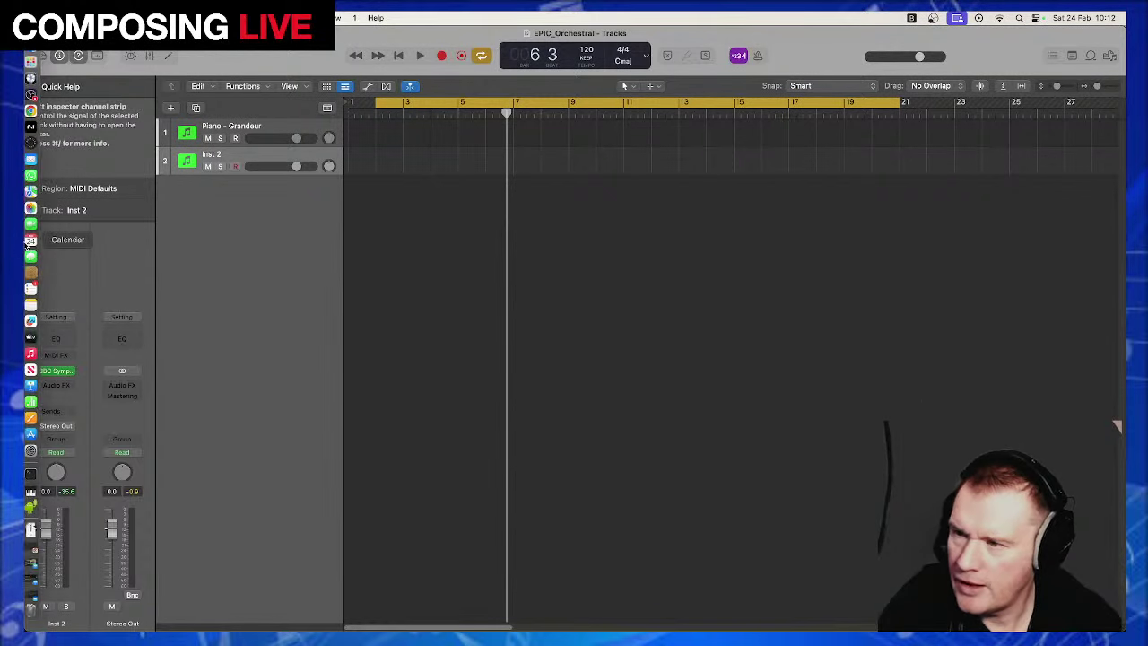
left_click(55, 371)
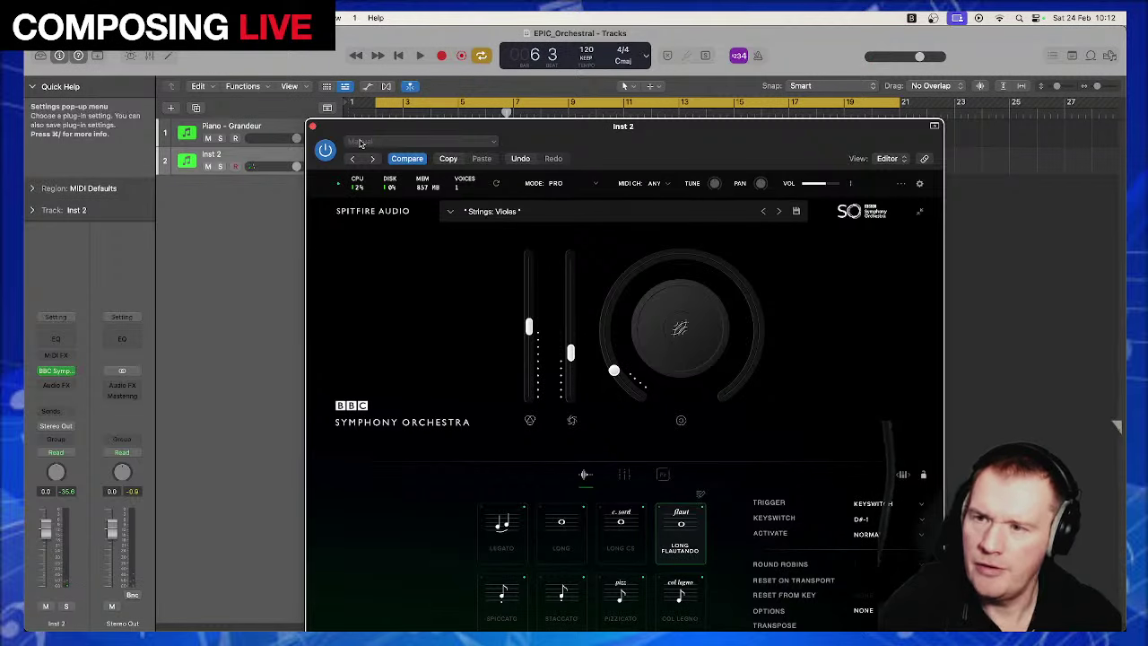
left_click(312, 129)
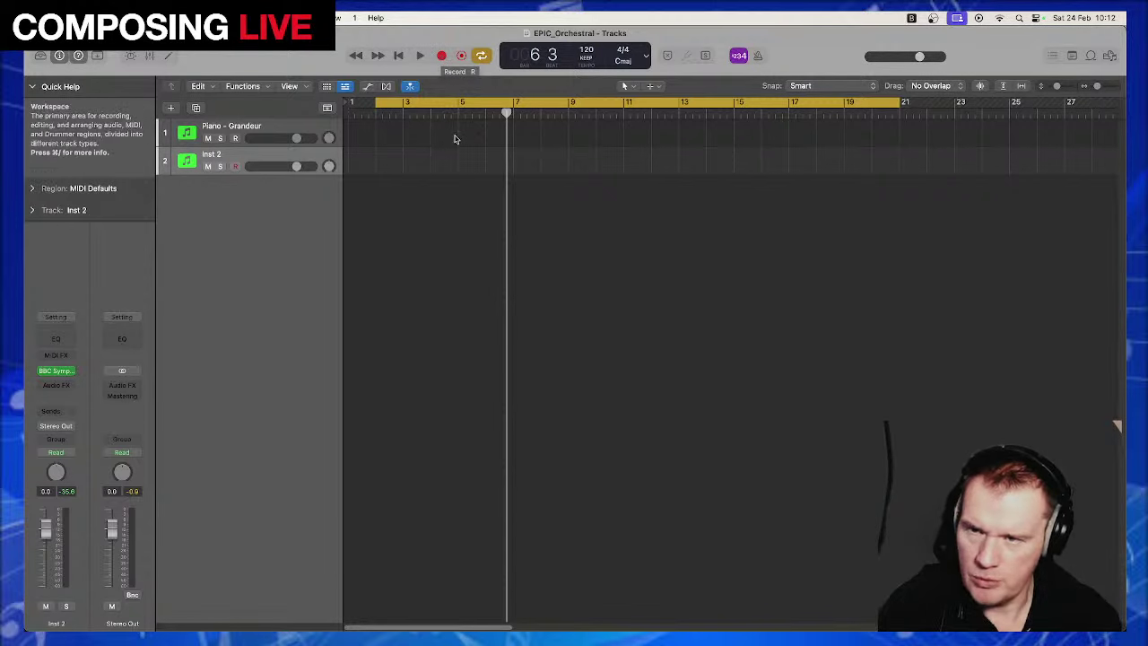
left_click(441, 55)
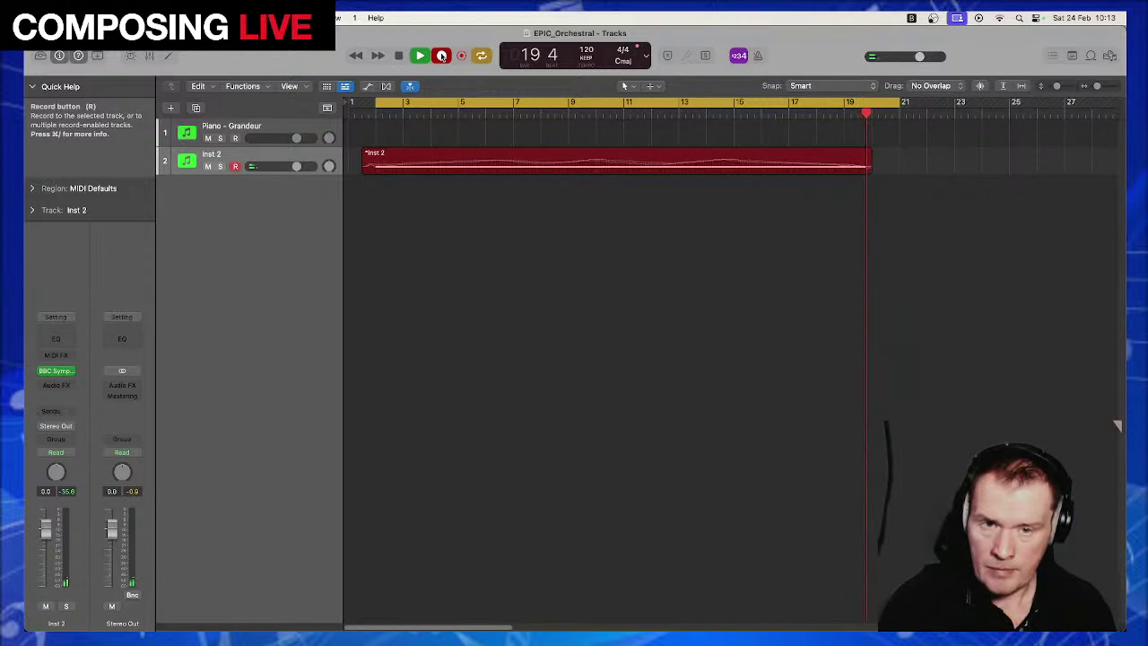
key("space")
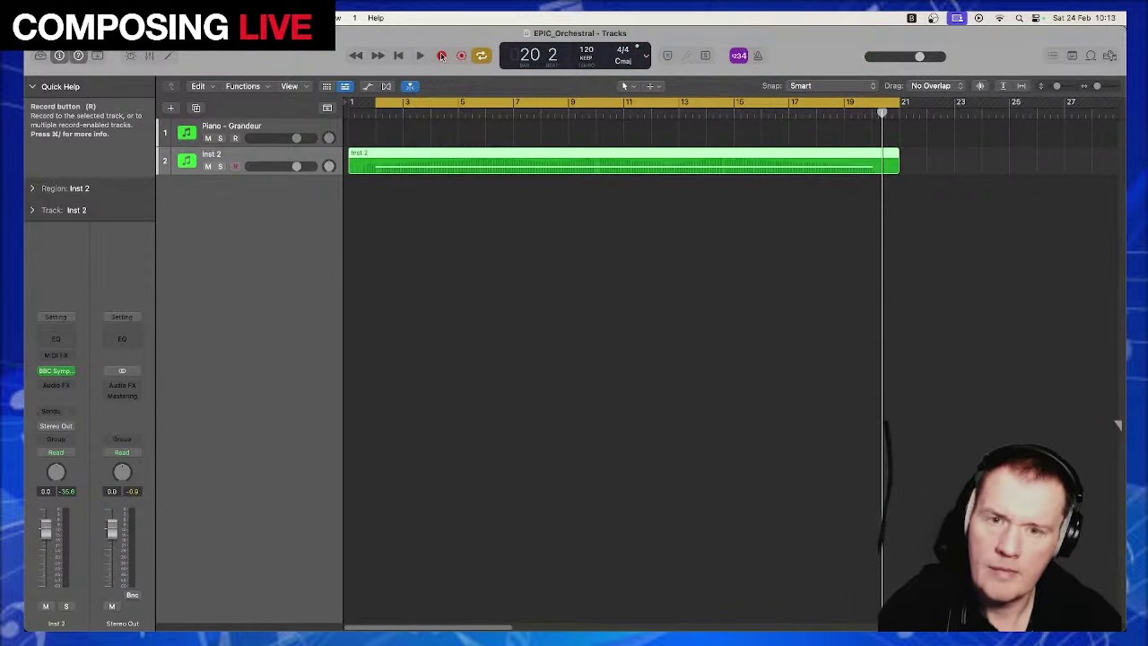
Add one software instrument track on an empty channel strip and load Spitfire Audio's Albion Colossus in stereo on it
left_click(172, 109)
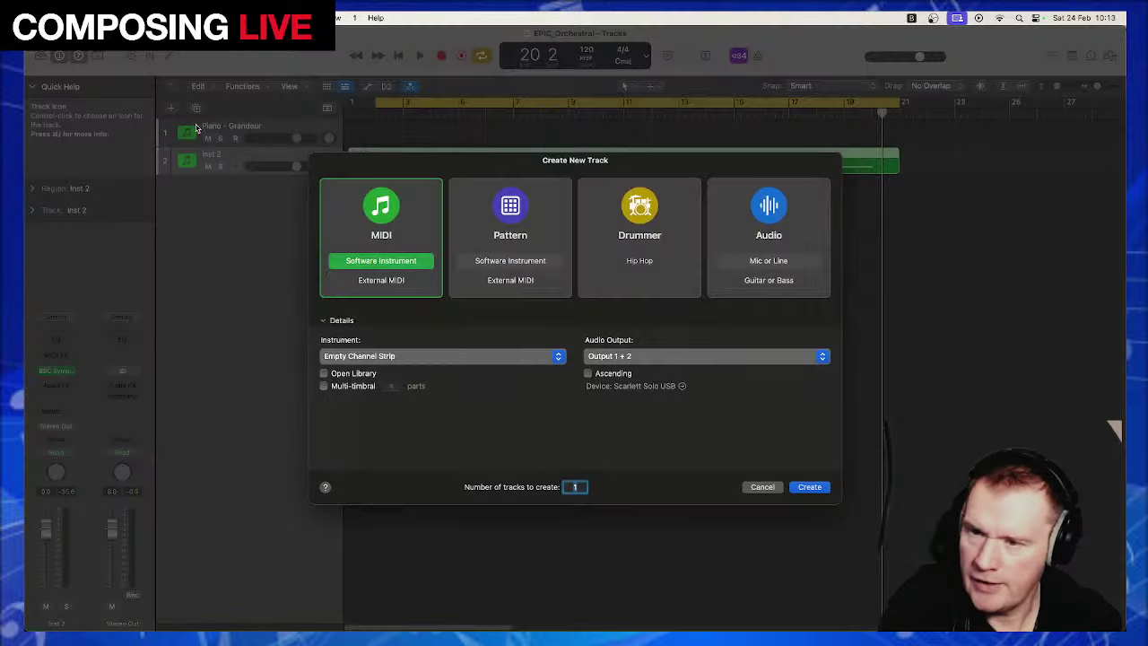
left_click(809, 484)
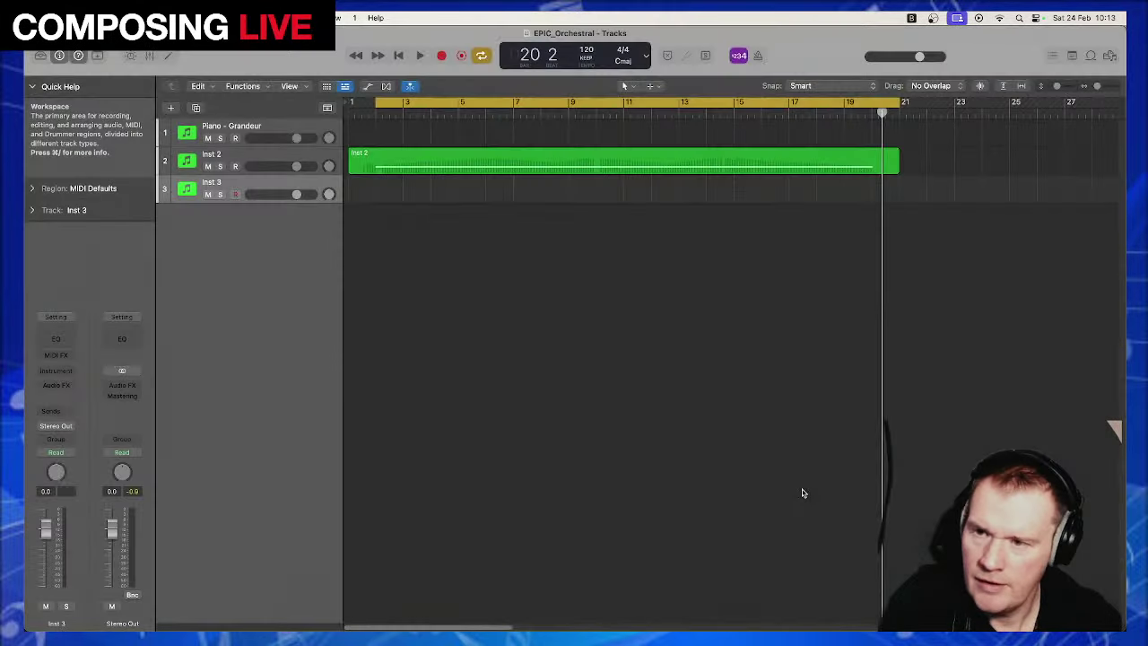
left_click(56, 371)
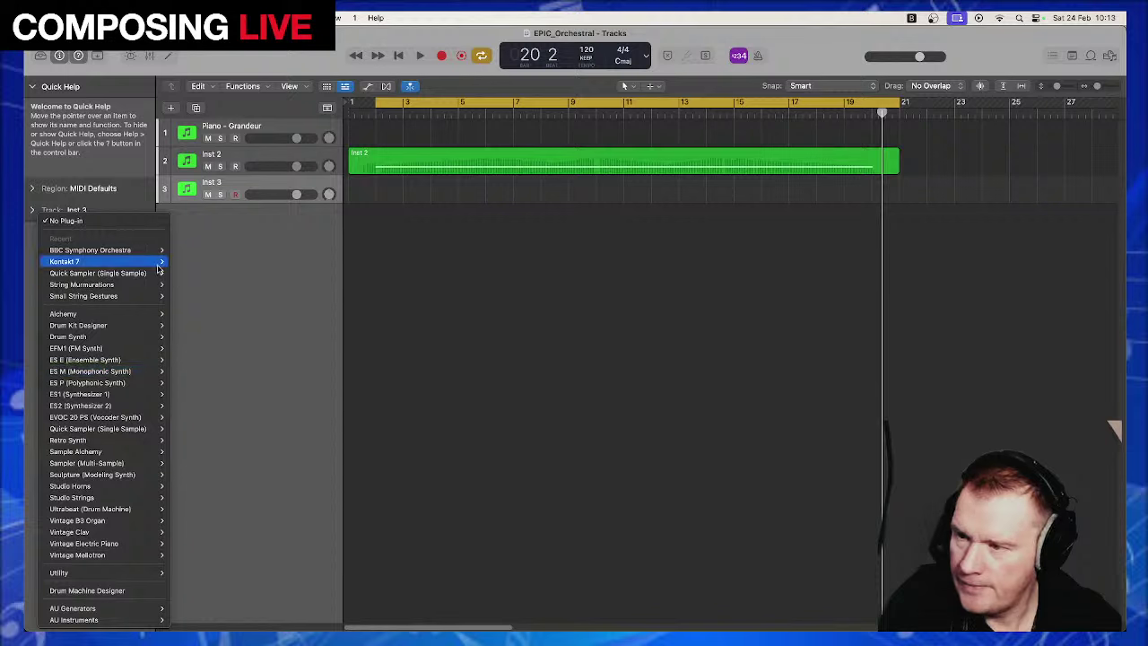
mouse_move(158, 267)
mouse_move(143, 620)
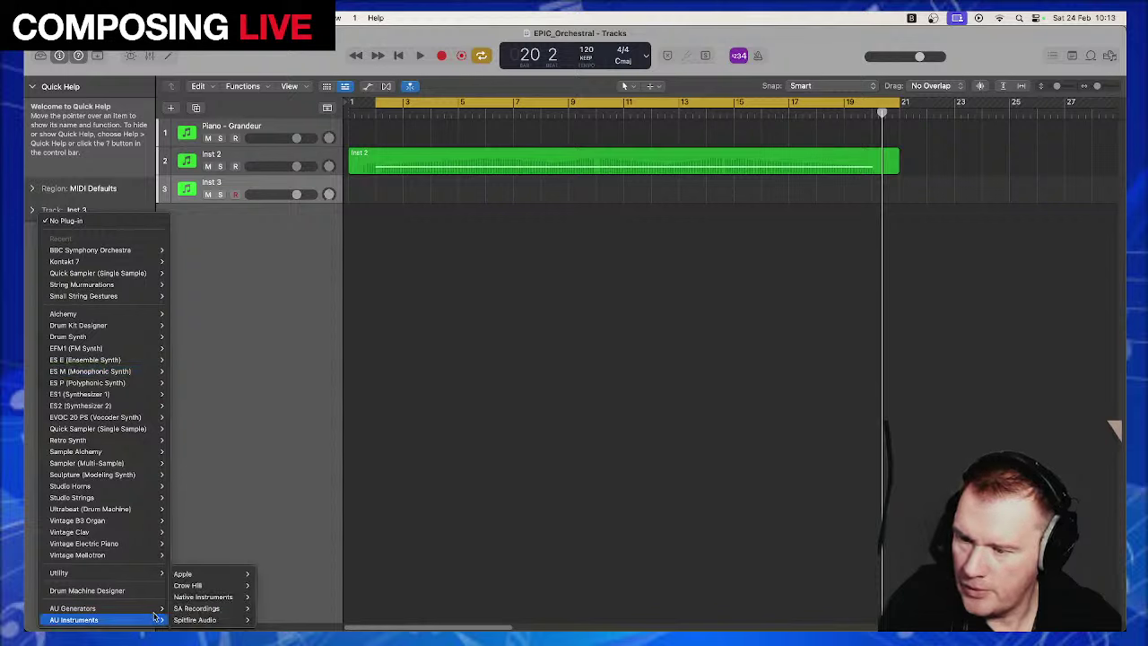
mouse_move(247, 614)
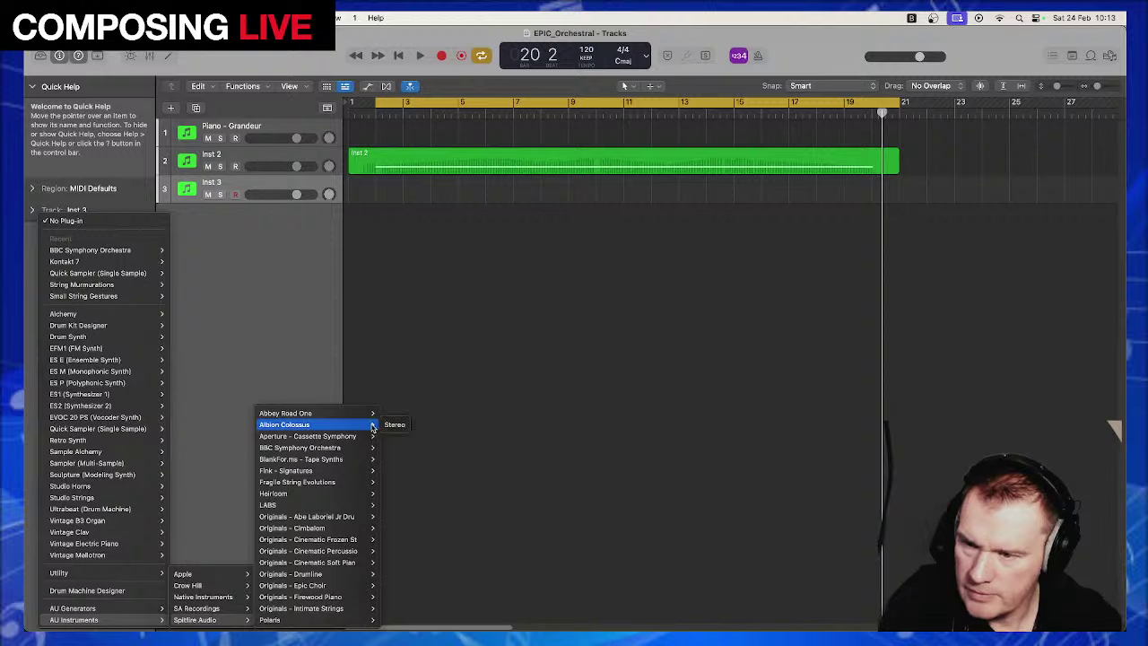
left_click(395, 427)
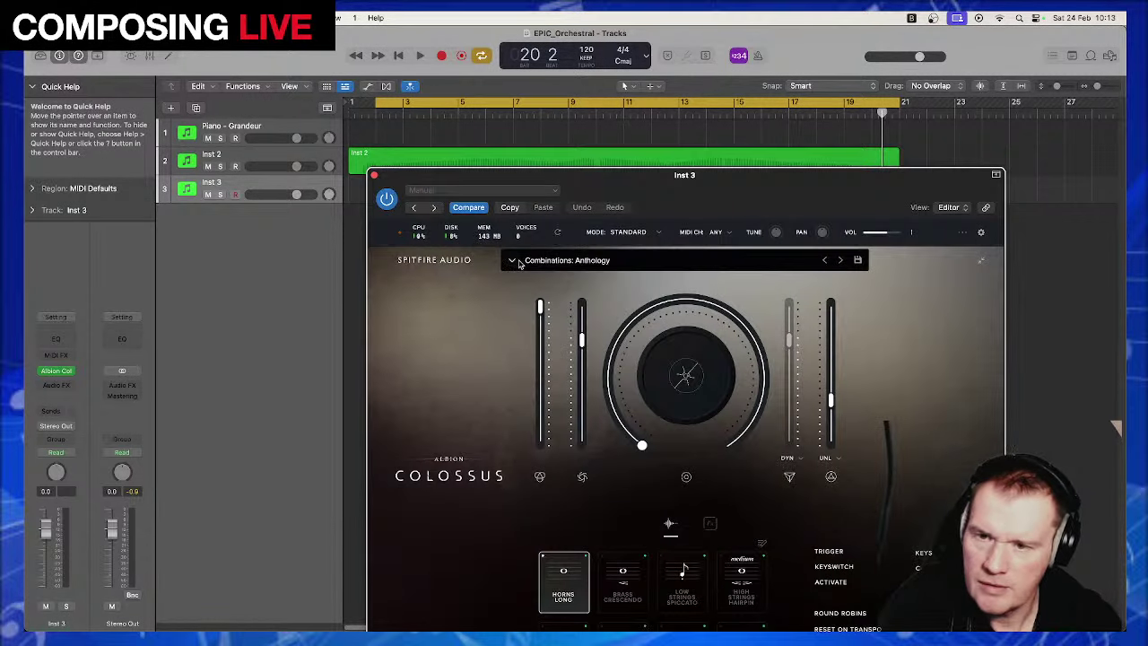
Load the Additional Longs preset from the High Strings section of Albion Colossus
left_click(515, 261)
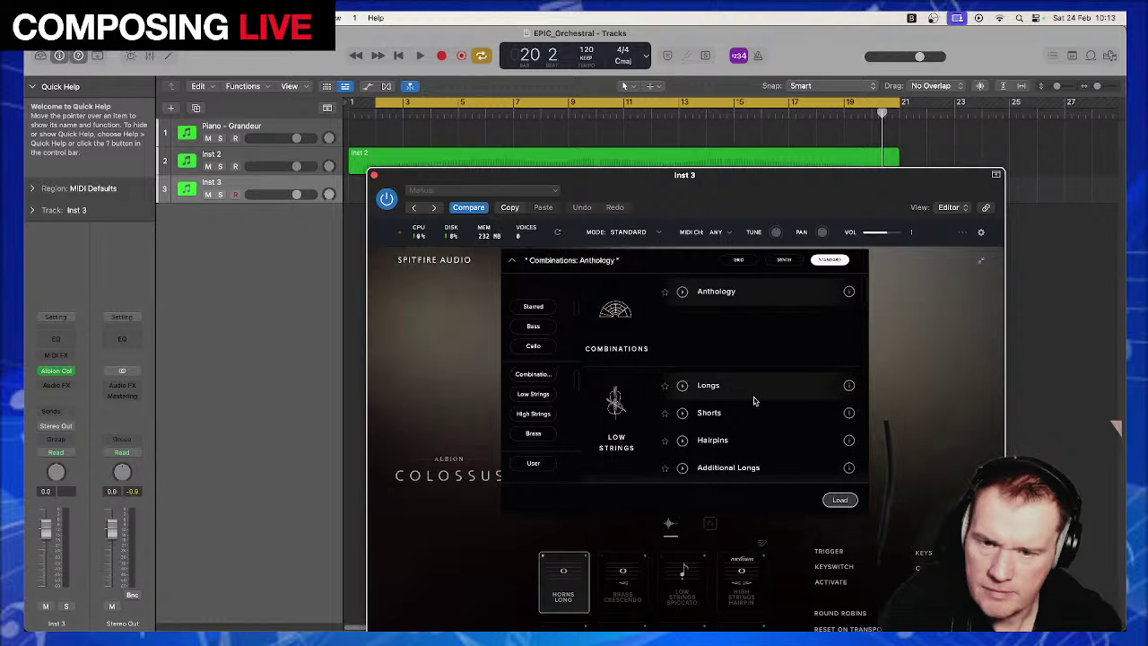
scroll(754, 401, "down", 2)
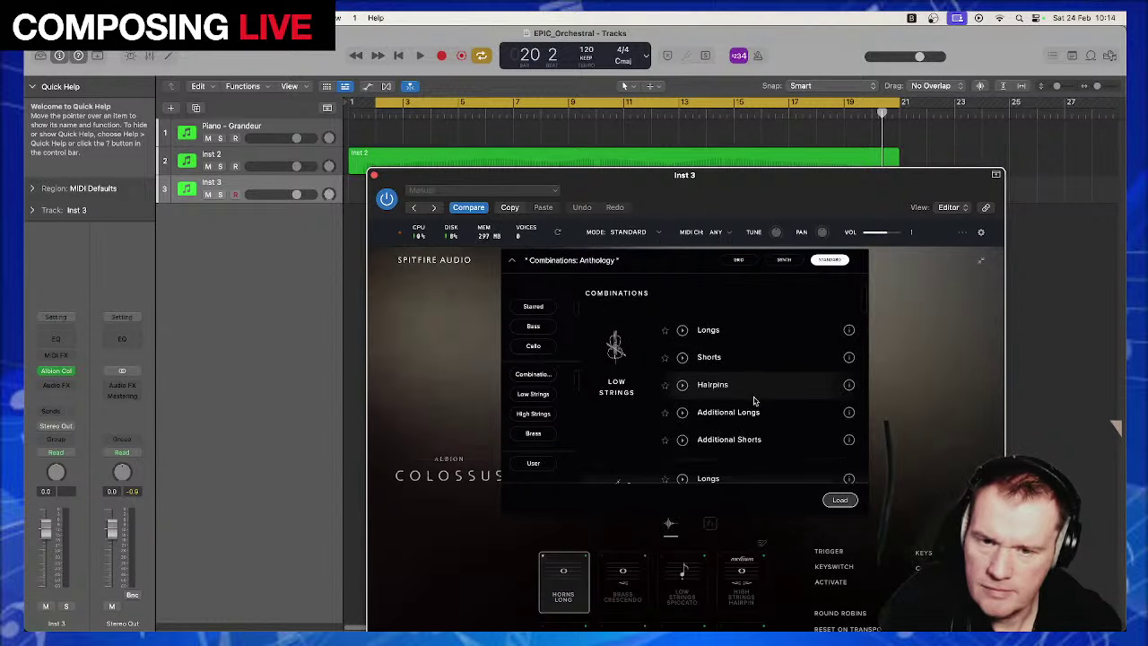
scroll(753, 401, "down", 1)
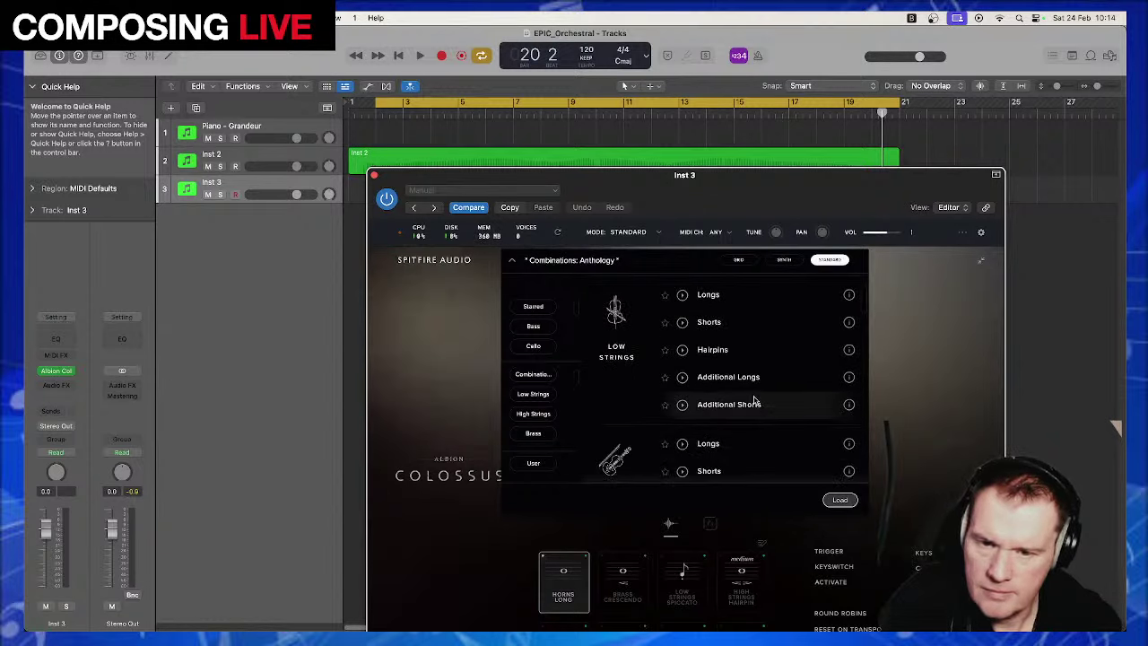
scroll(754, 401, "down", 3)
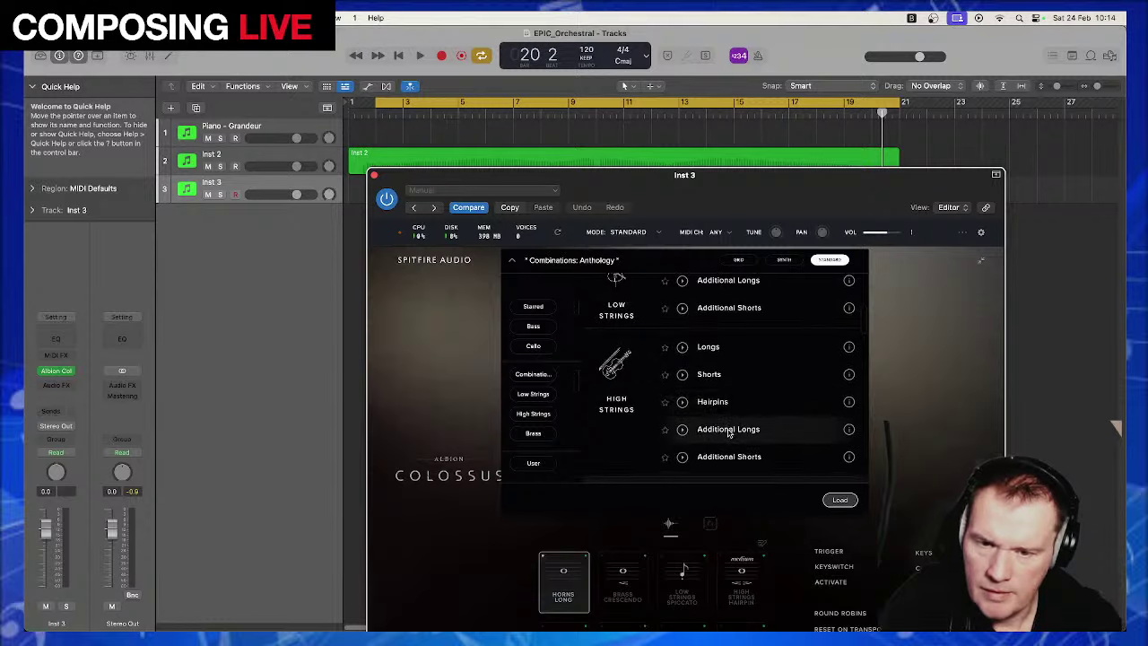
double_click(728, 430)
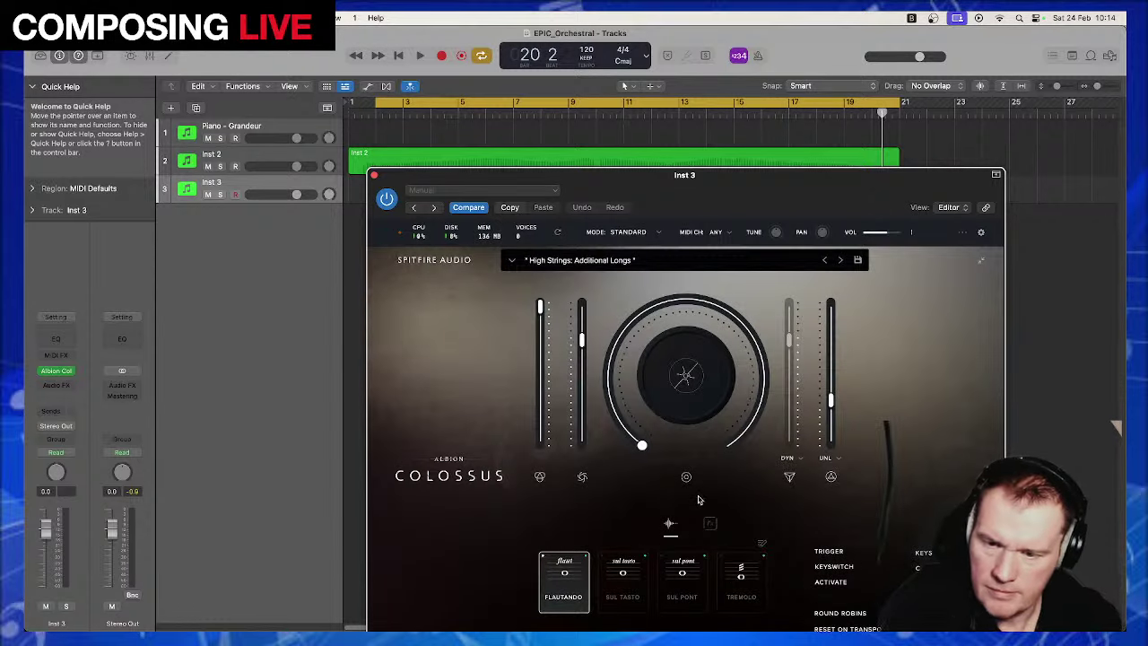
Audition the Sul Tasto articulation, choose Tremolo instead, and close the instrument window
left_click(639, 580)
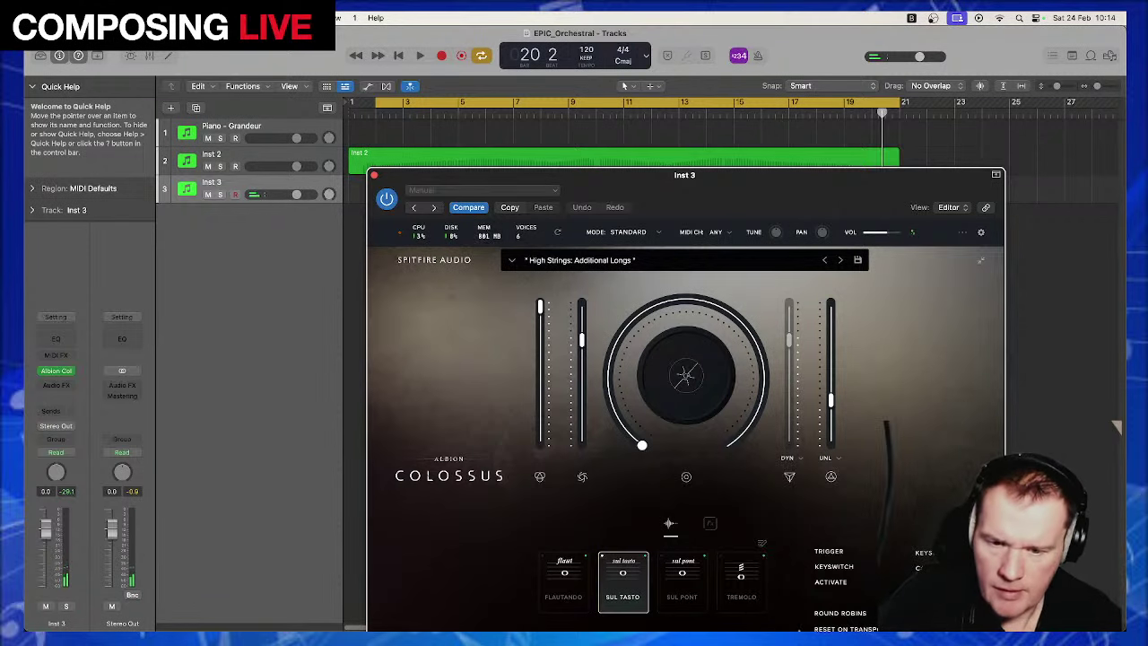
left_click(739, 579)
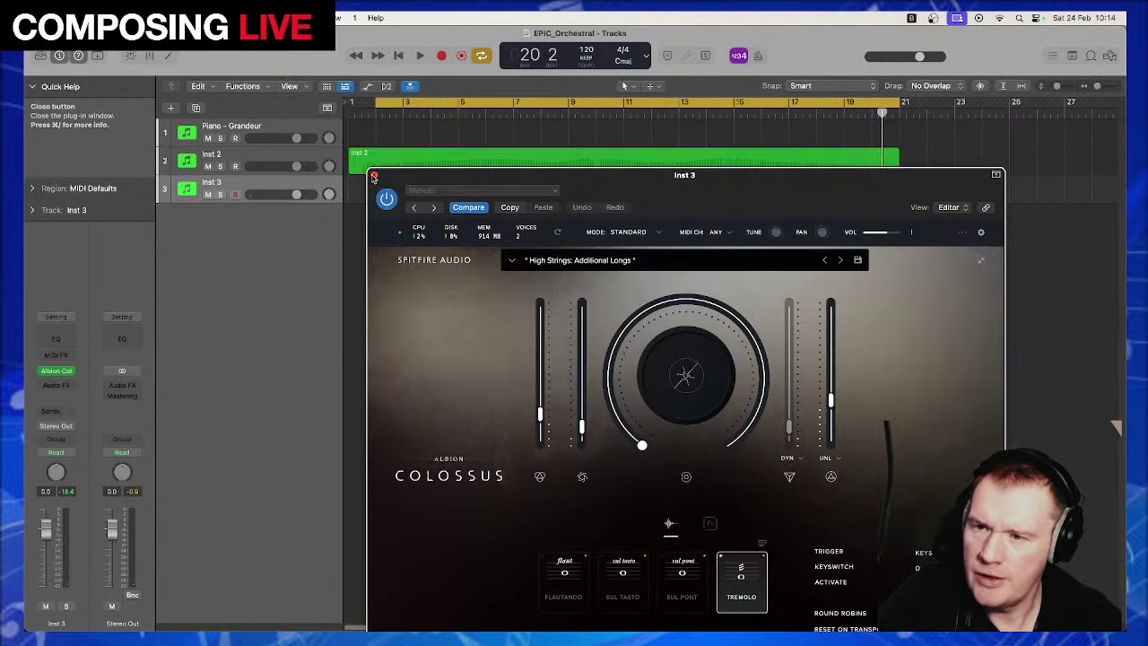
left_click(374, 175)
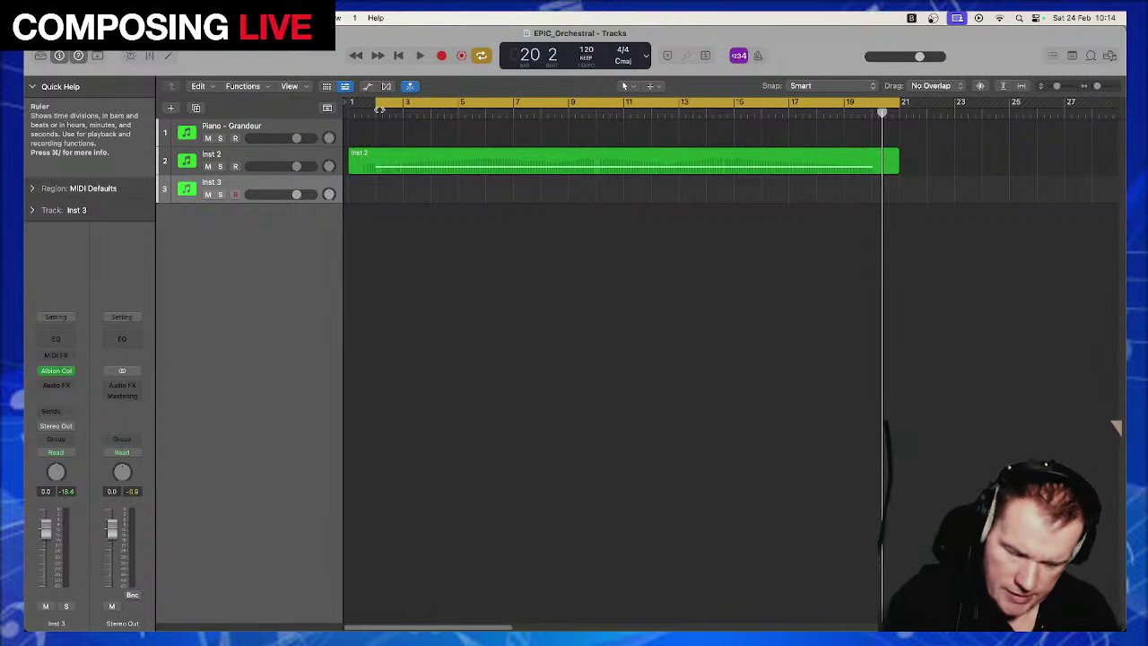
Record a sustained tremolo strings part on Inst 3 from the project start to about the end of bar 20
key("Return")
key("r")
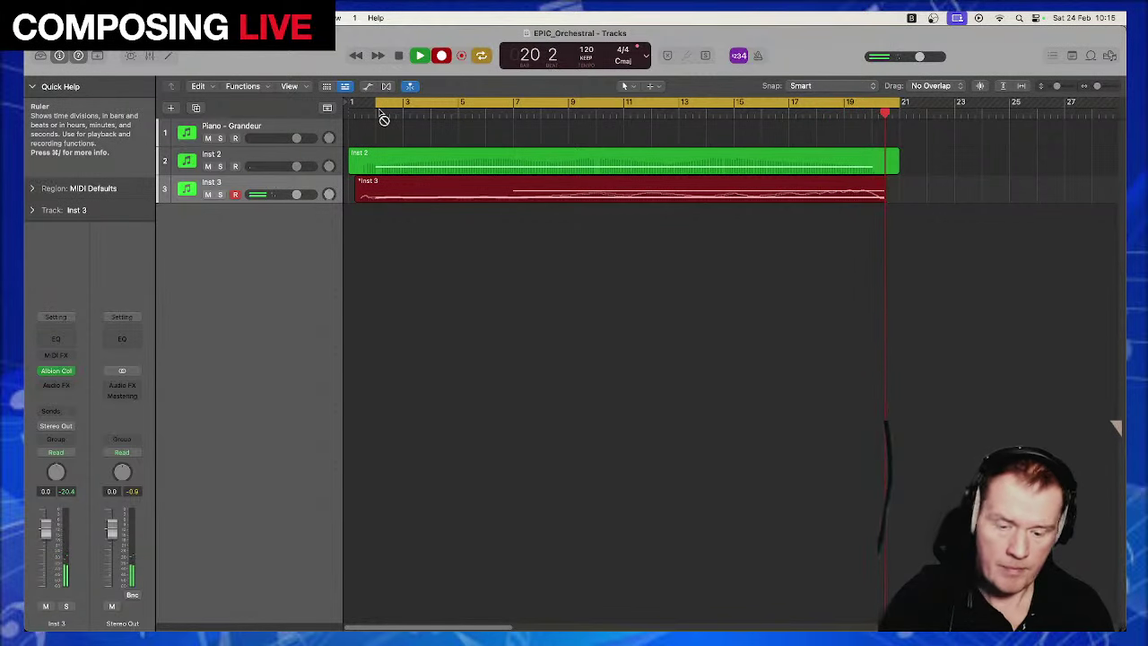
key("space")
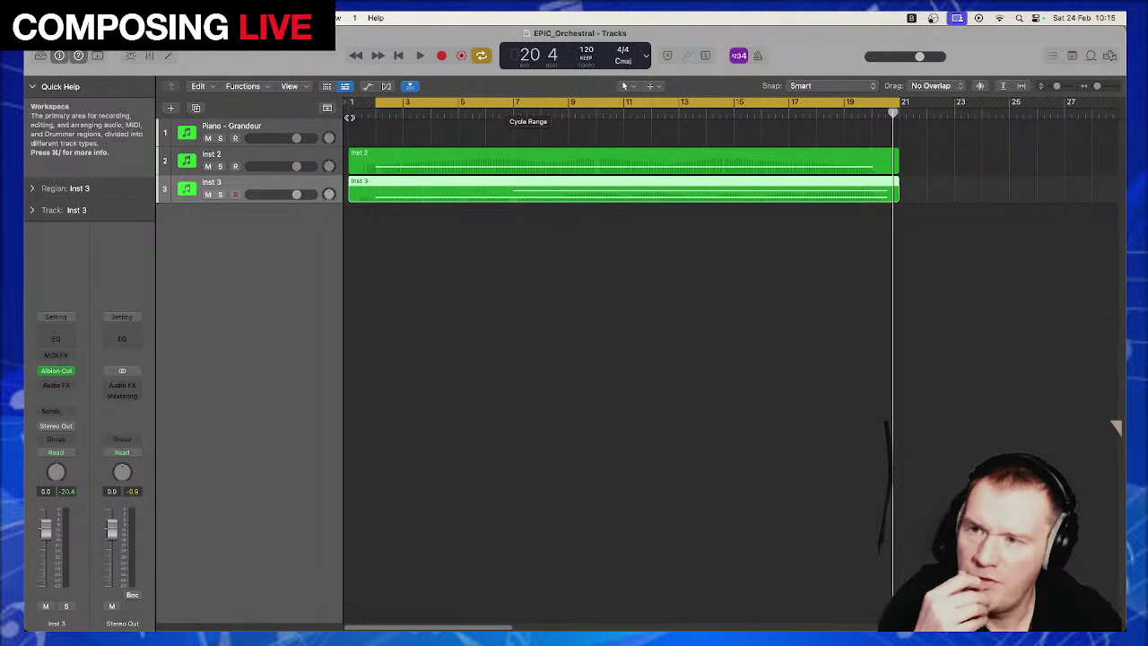
Show the global tracks and set the project's time signature to 5/4
left_click(328, 109)
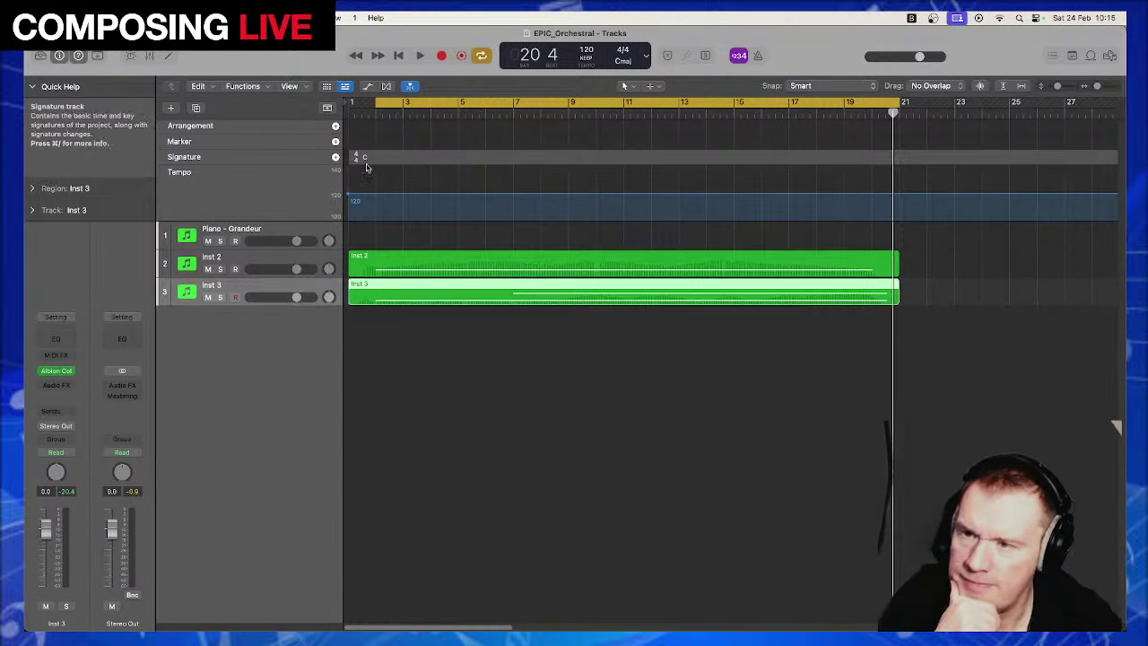
left_click(355, 160)
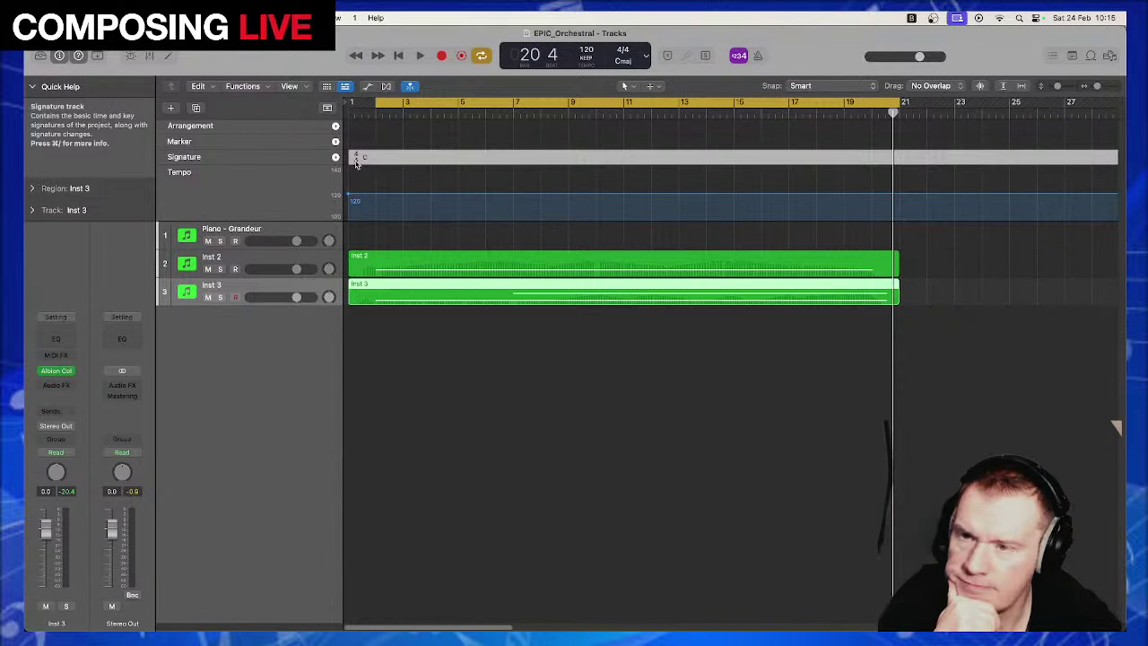
double_click(355, 160)
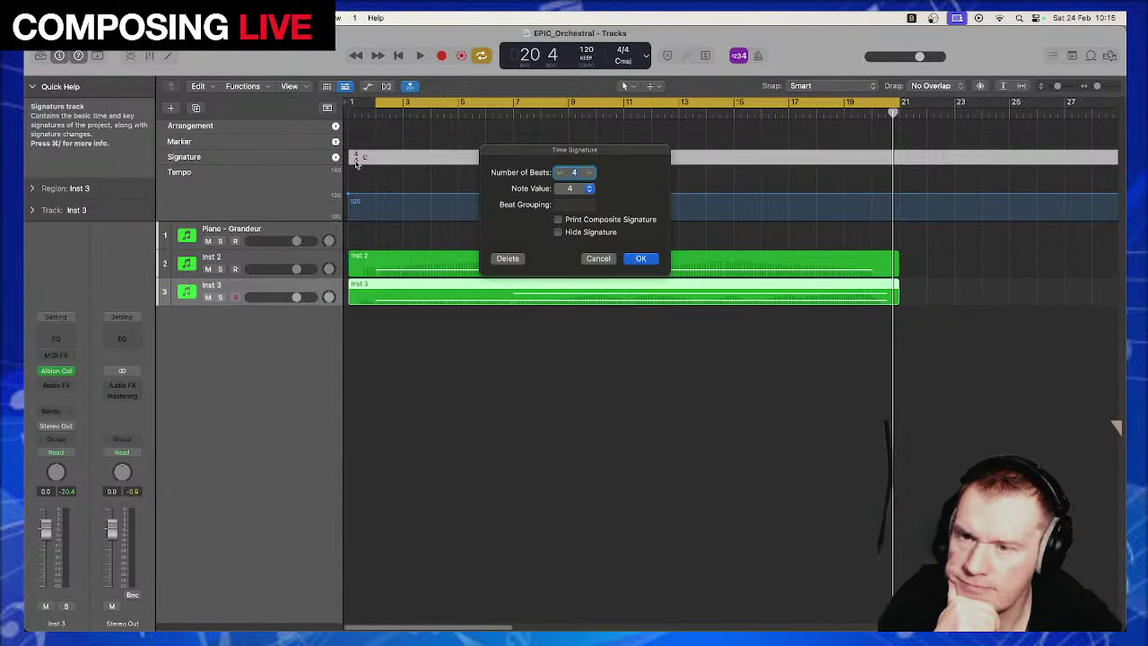
left_click(640, 259)
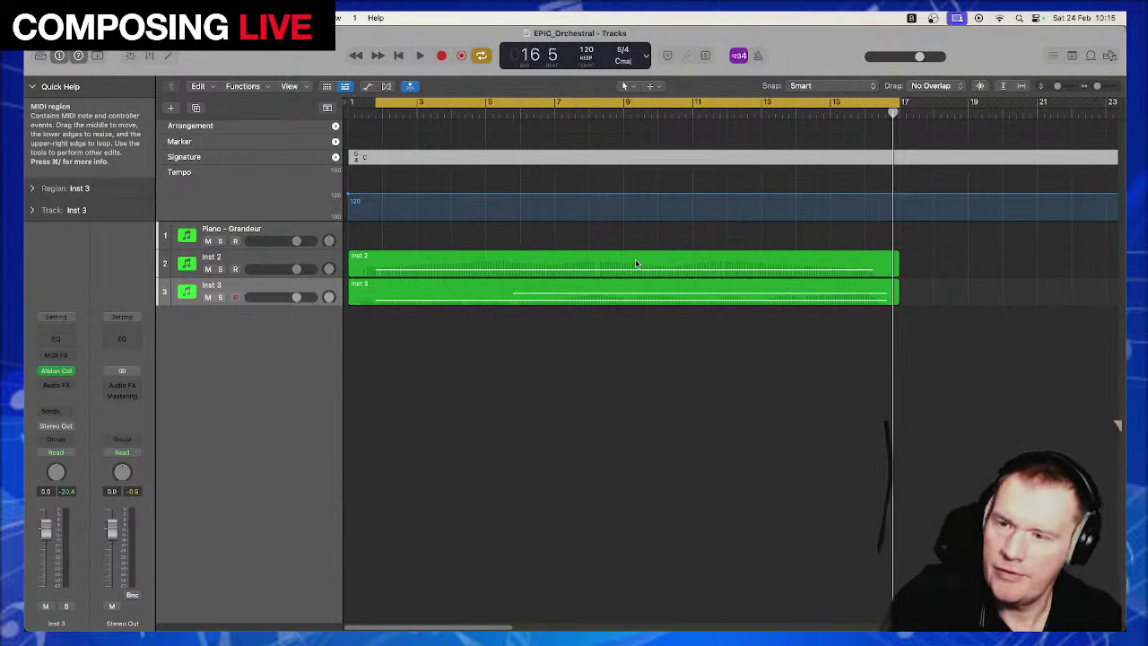
Turn off cycle mode, open both regions in the Piano Roll, and trim the start of the Inst 2 note to bar 2
left_click(407, 106)
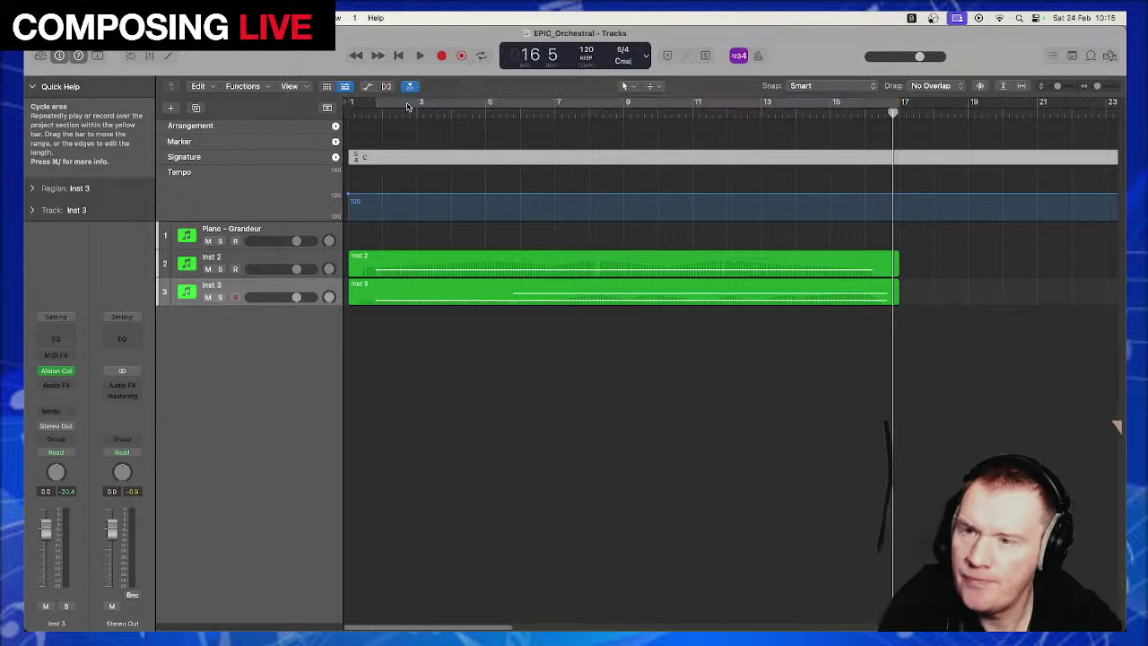
left_click_drag(409, 238, 432, 309)
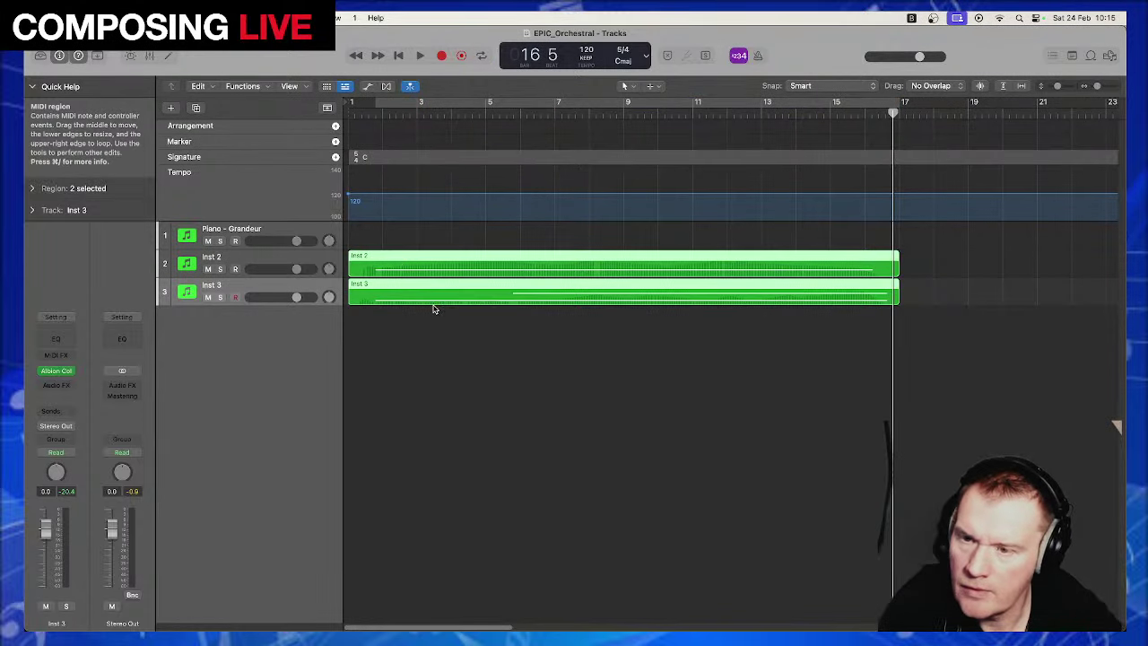
key("p")
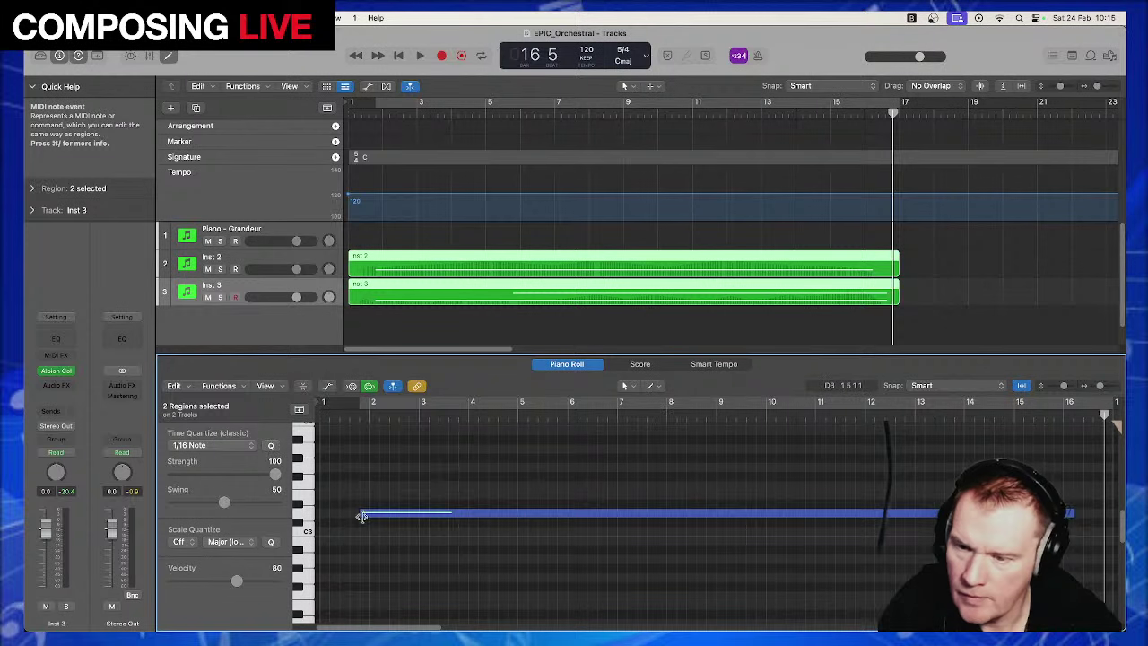
left_click_drag(361, 513, 371, 513)
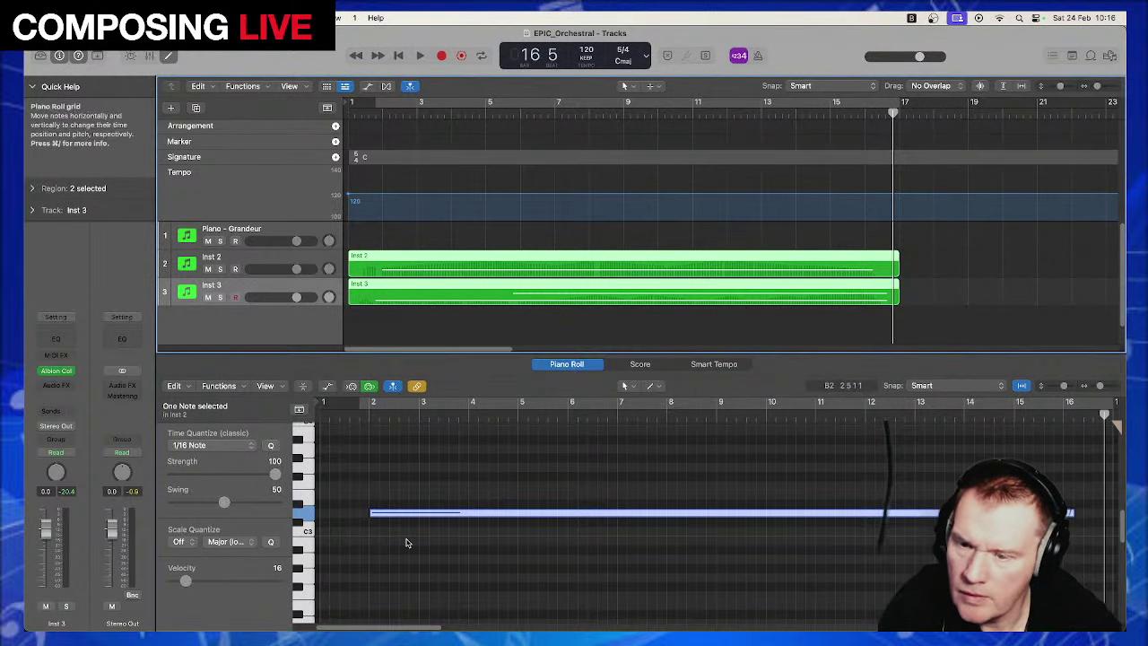
Trim the start of the lower sustained note in the Inst 3 region to bar 2
left_click(389, 321)
left_click(398, 290)
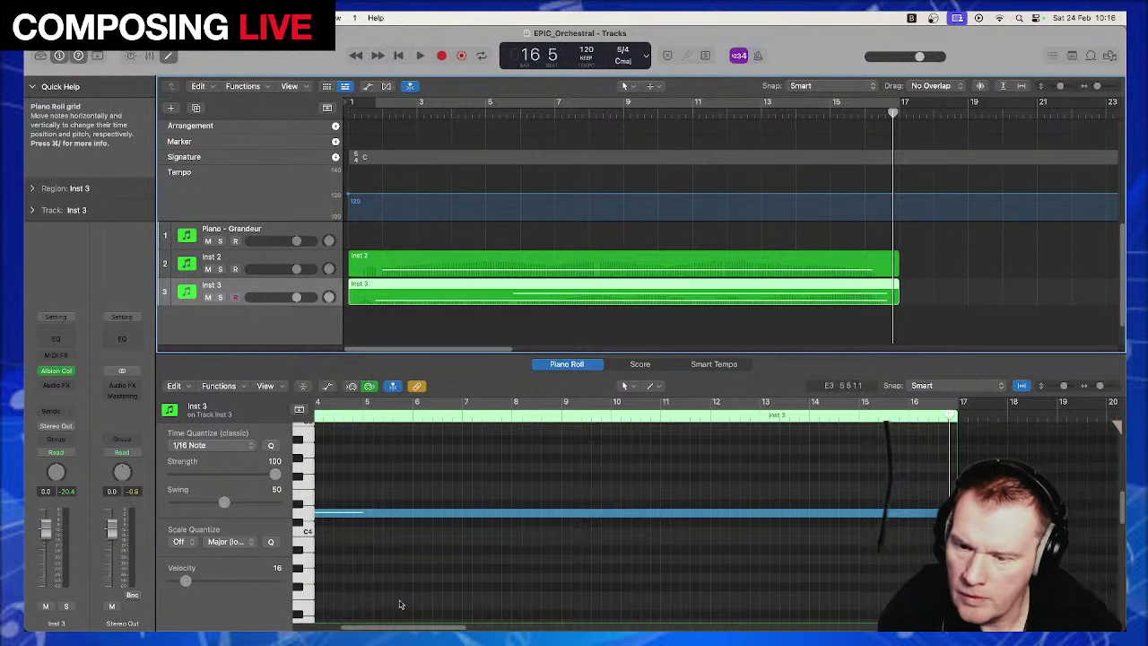
left_click_drag(405, 628, 382, 628)
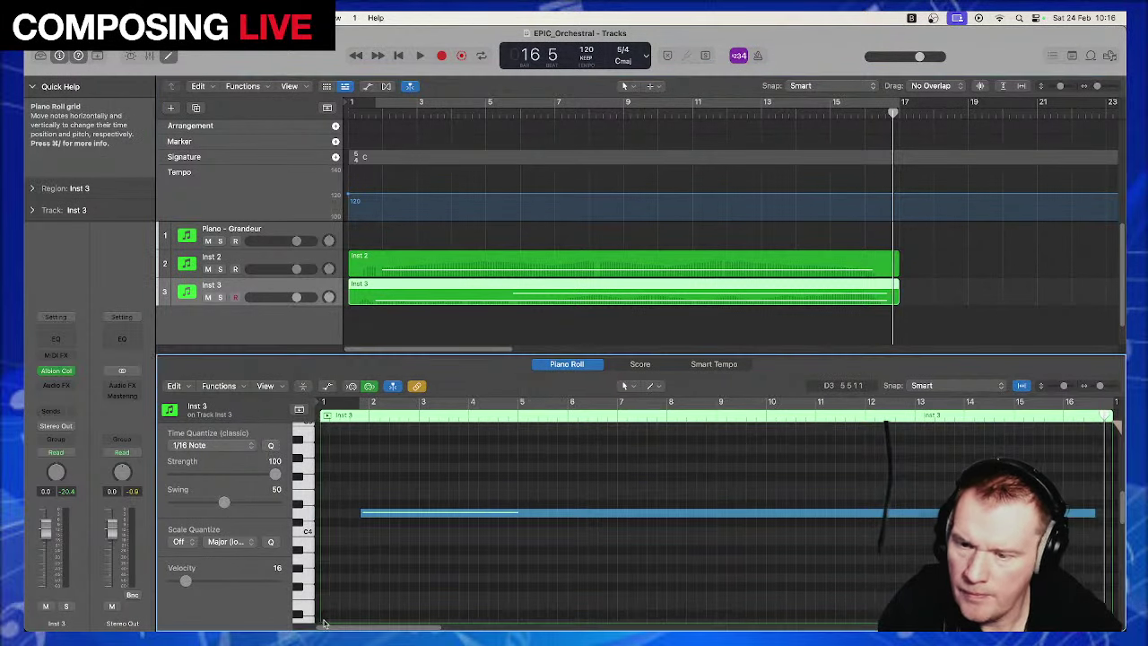
left_click(371, 516)
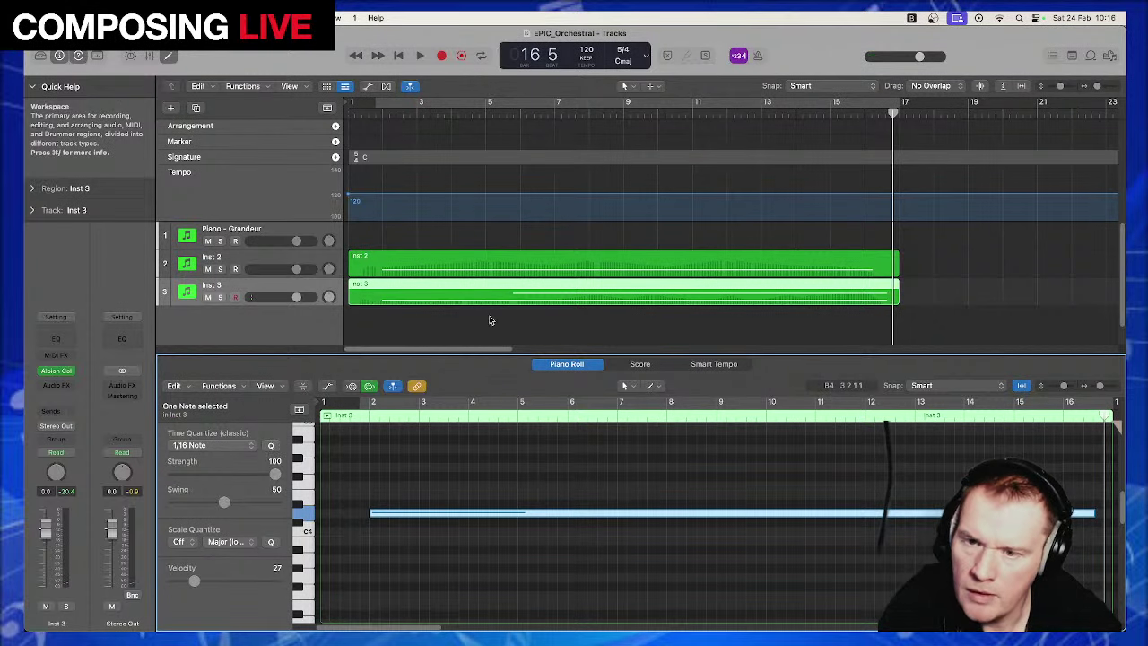
Trim the start of the upper sustained note in the Inst 3 region to bar 6
left_click(533, 287)
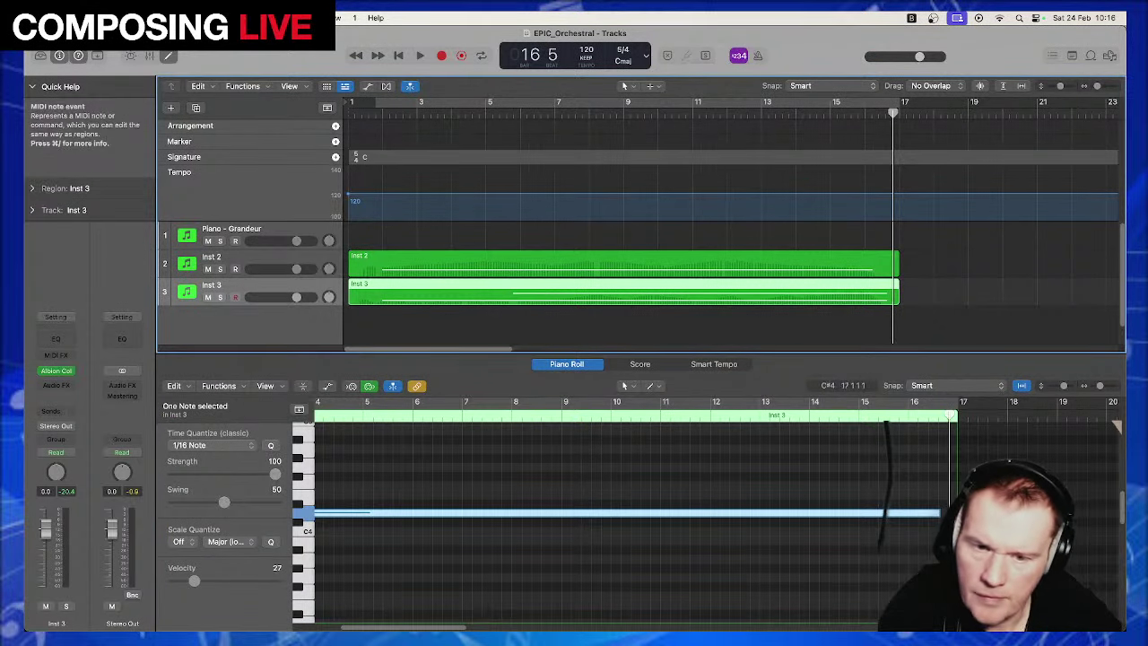
scroll(564, 574, "up", 5)
scroll(551, 574, "down", 1)
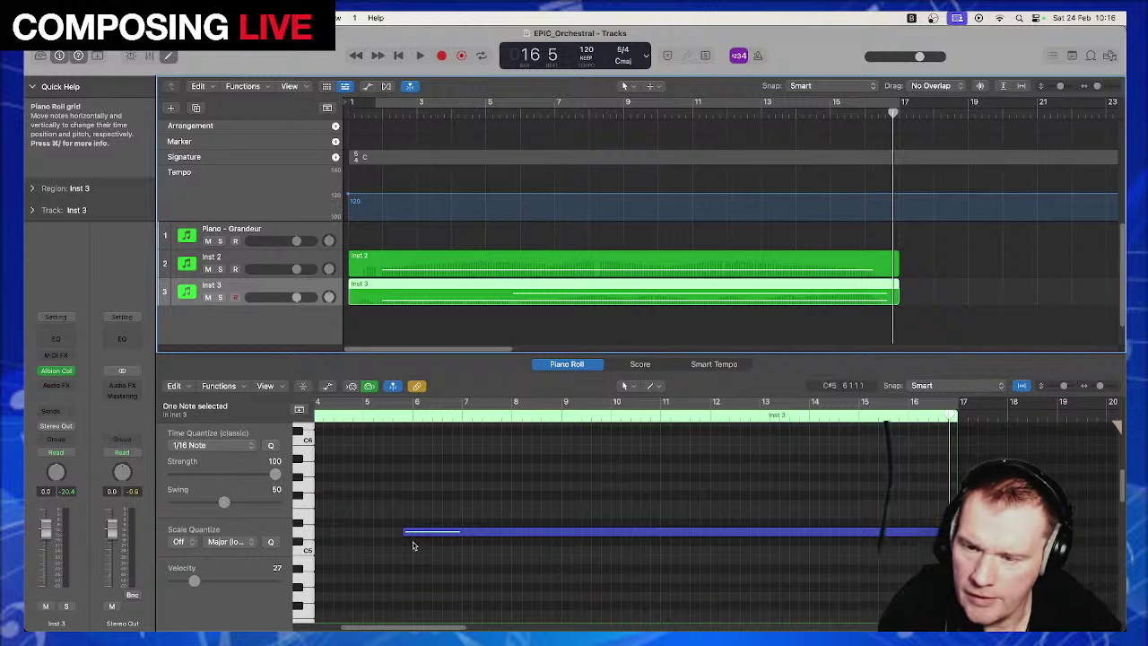
left_click_drag(403, 532, 415, 532)
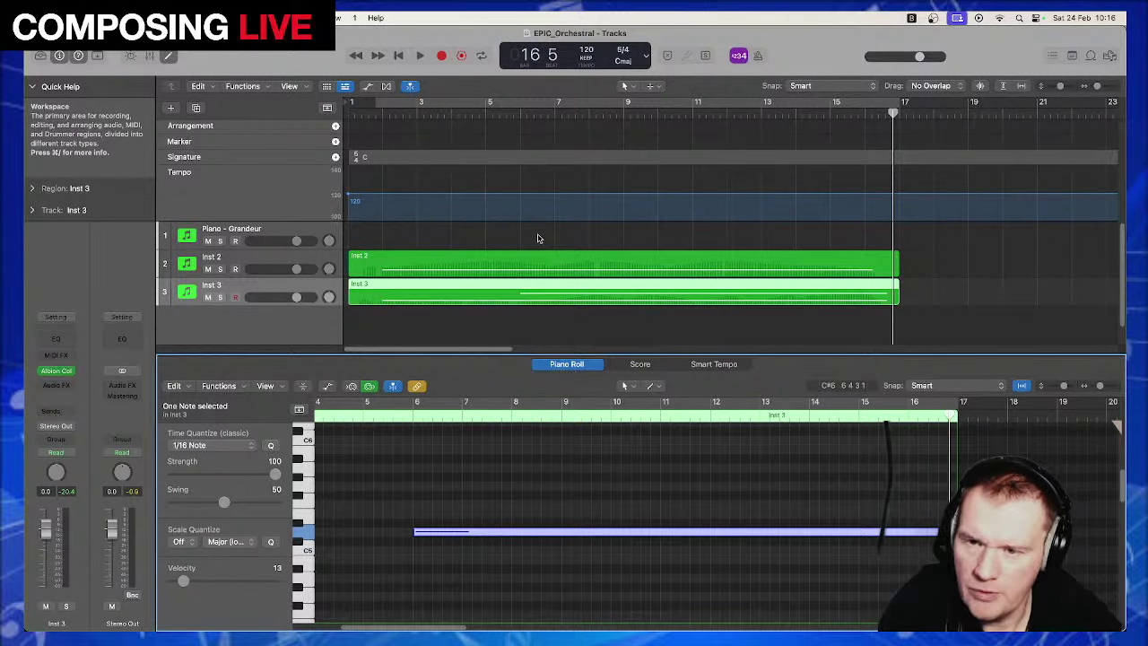
Extend the ends of the sustained notes in Inst 2 and Inst 3 to the end of their regions, and play the project from the beginning
left_click(861, 254)
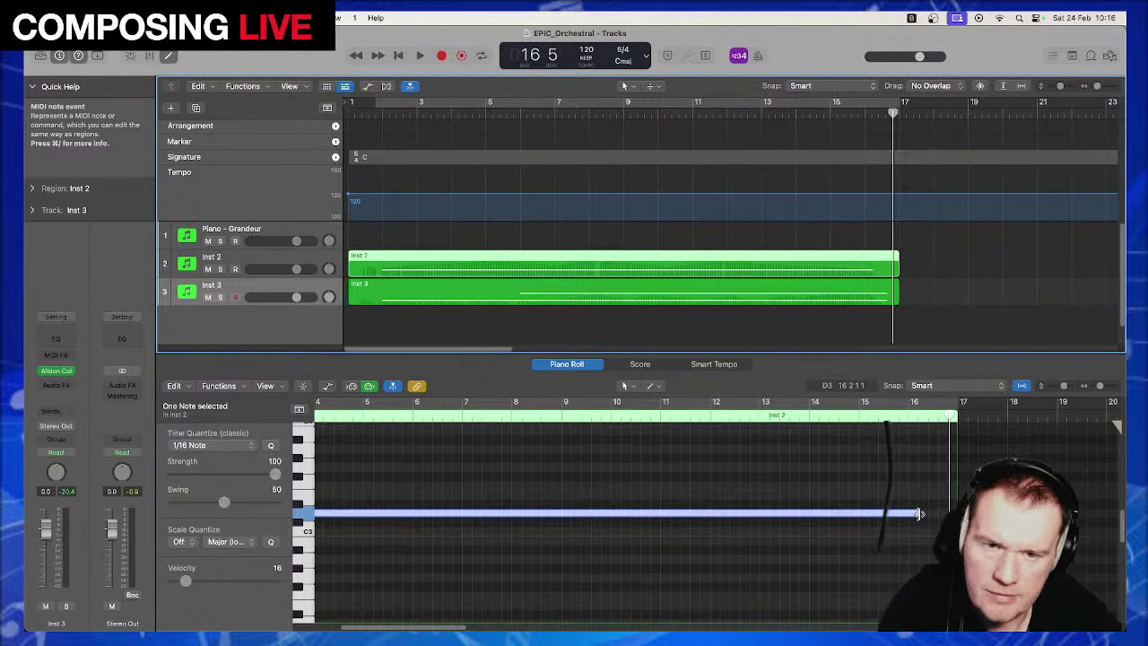
left_click_drag(919, 514, 935, 517)
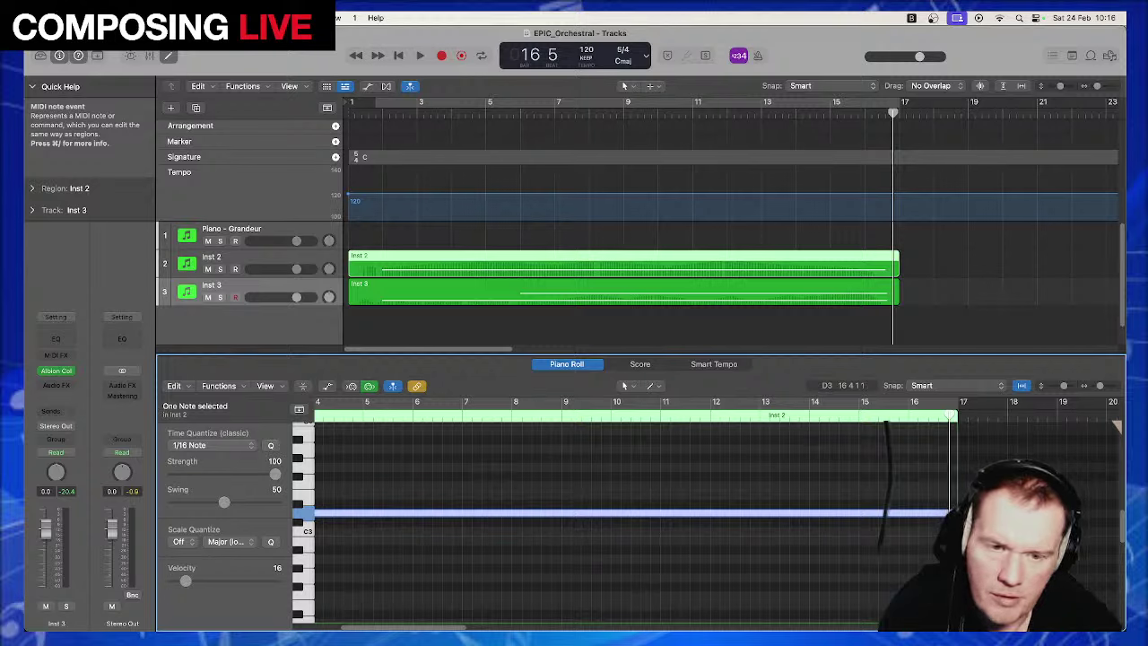
left_click(861, 292)
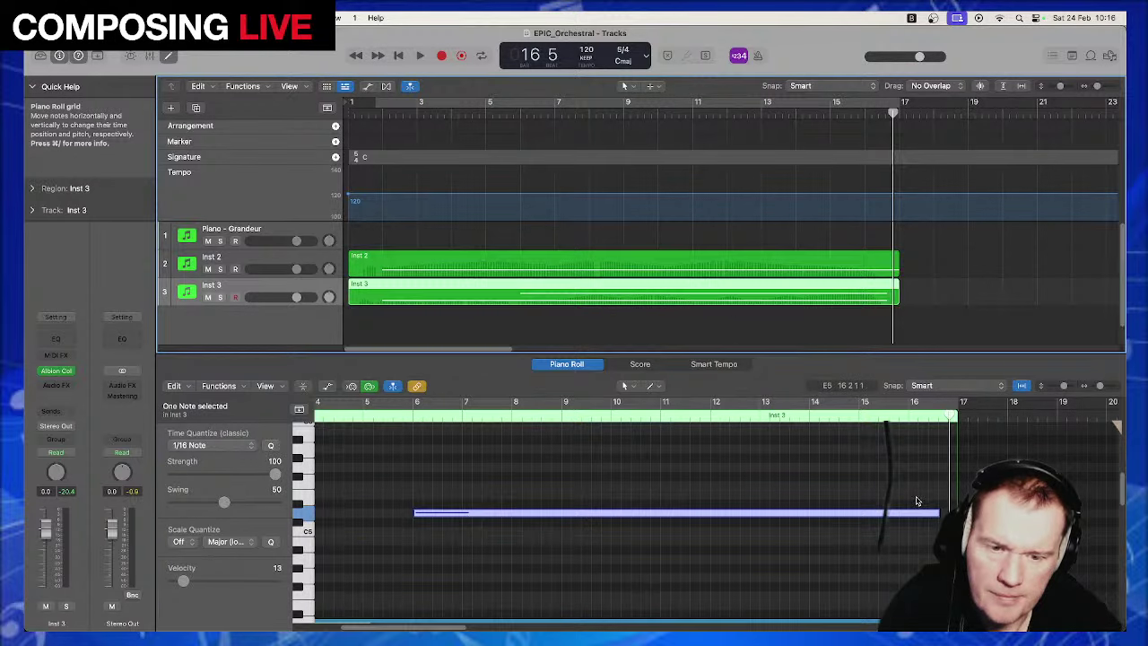
scroll(917, 501, "down", 1)
left_click_drag(897, 469, 906, 592)
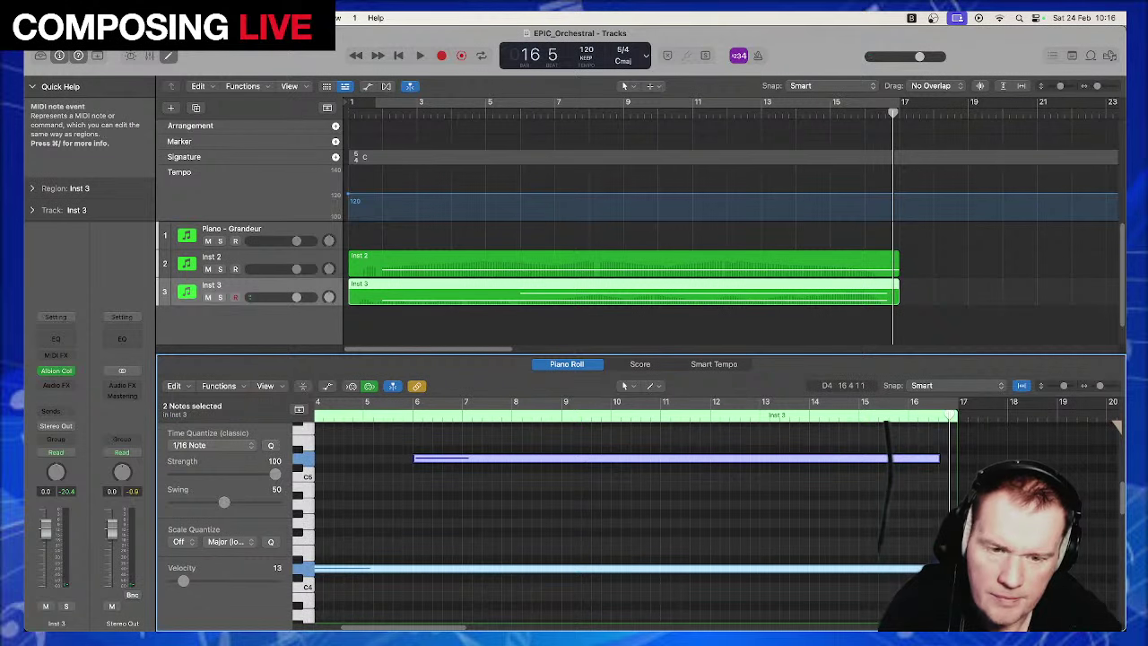
key("Return")
key("space")
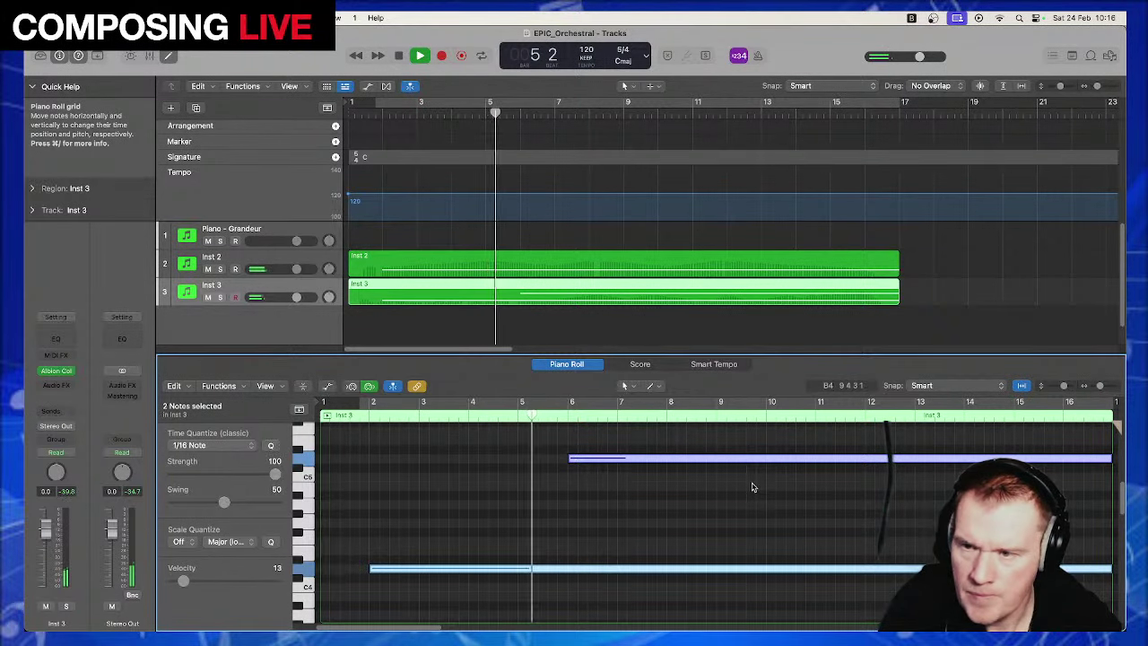
Rename the Inst 2 track as BBC V1 and stop playback
left_click(218, 258)
type("BBC V")
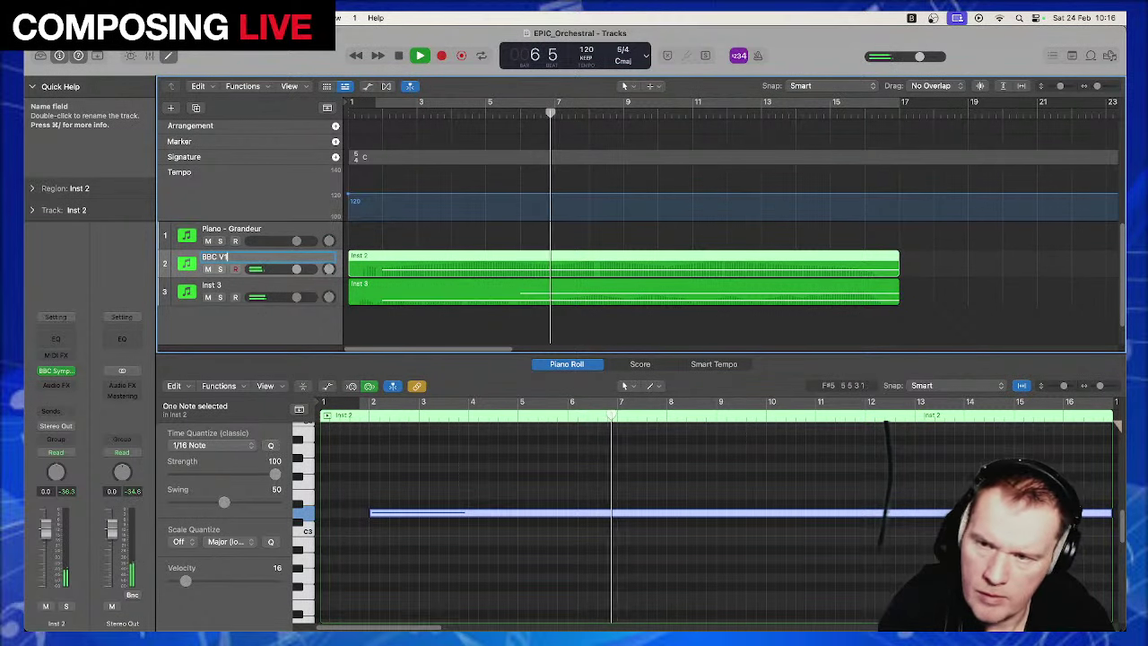
type("1")
key("Return")
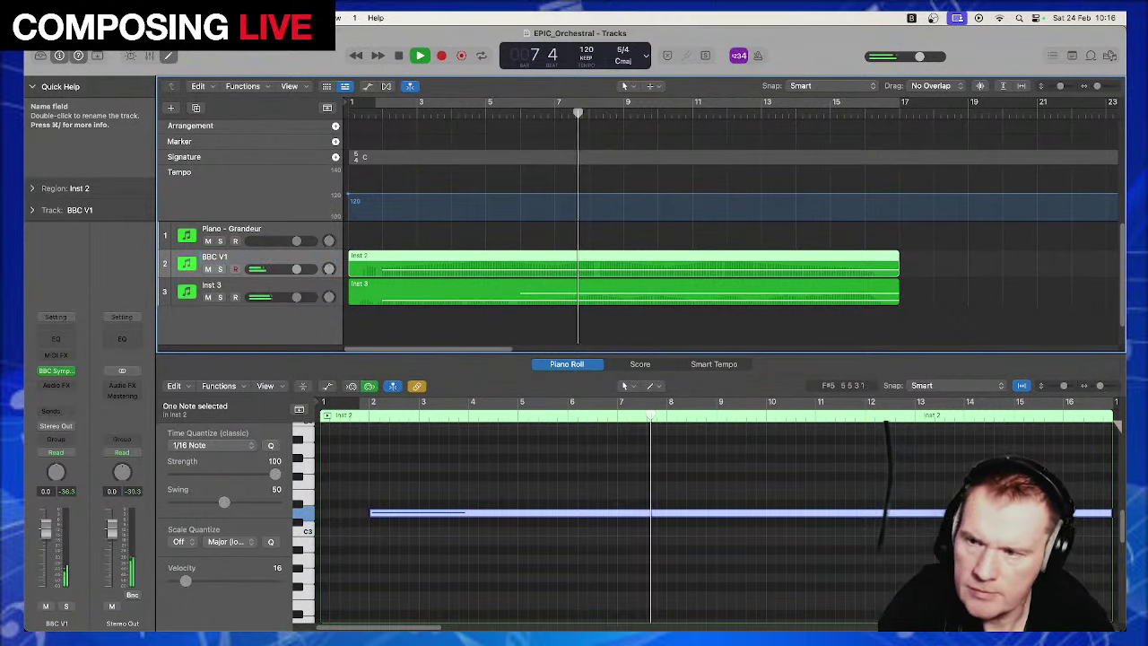
key("space")
Rename the Inst 3 track as COL Trem
double_click(215, 285)
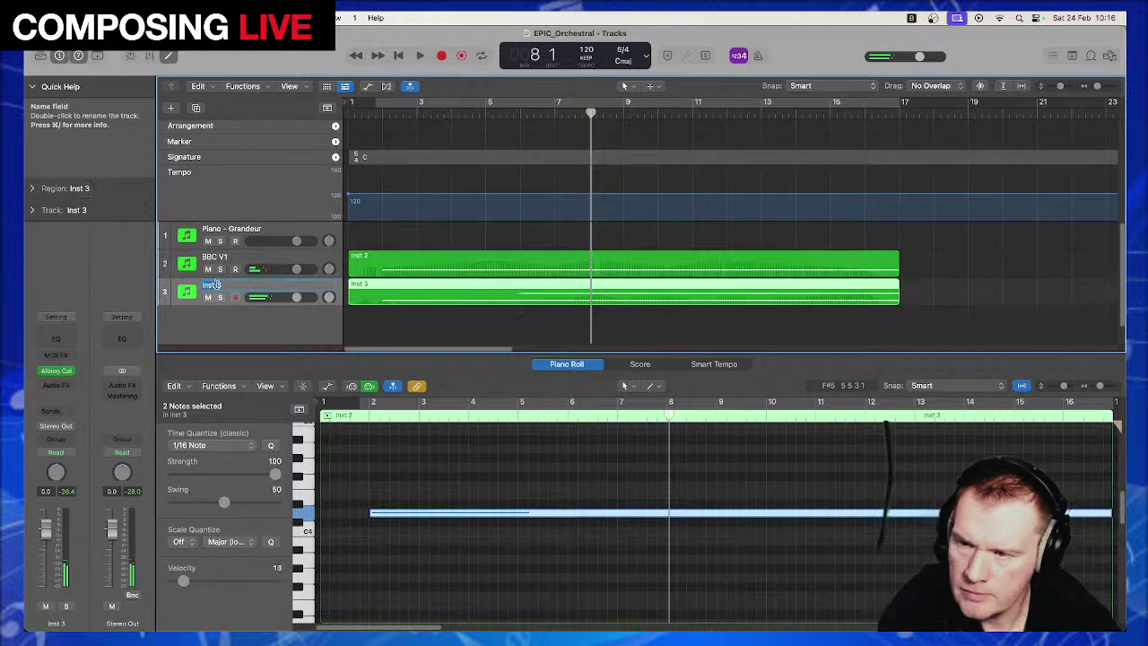
type("COL T")
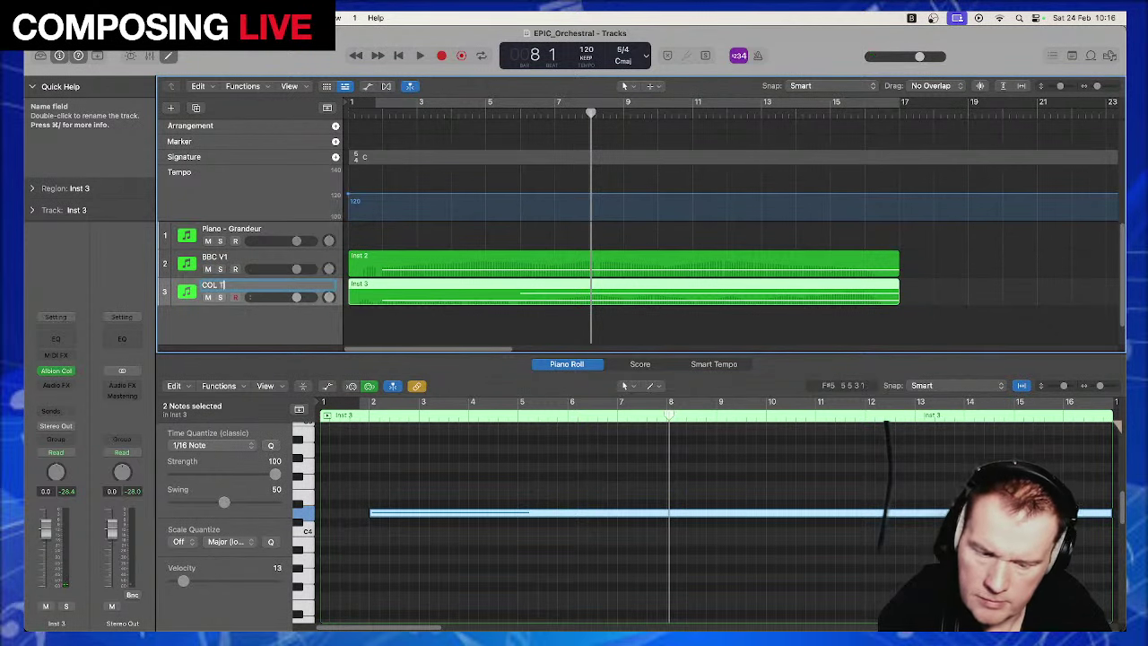
type("rem")
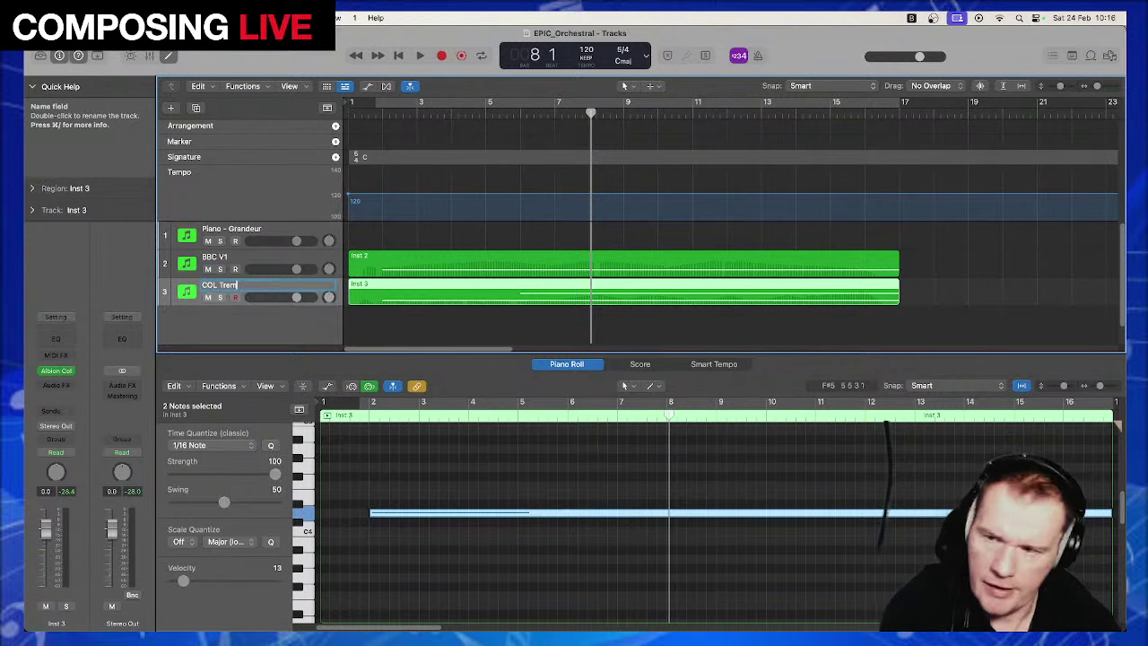
key("Return")
Check the viola articulation in the BBC Symphony Orchestra plug-in and rename the BBC V1 track as BBC V1 Flau
left_click(231, 262)
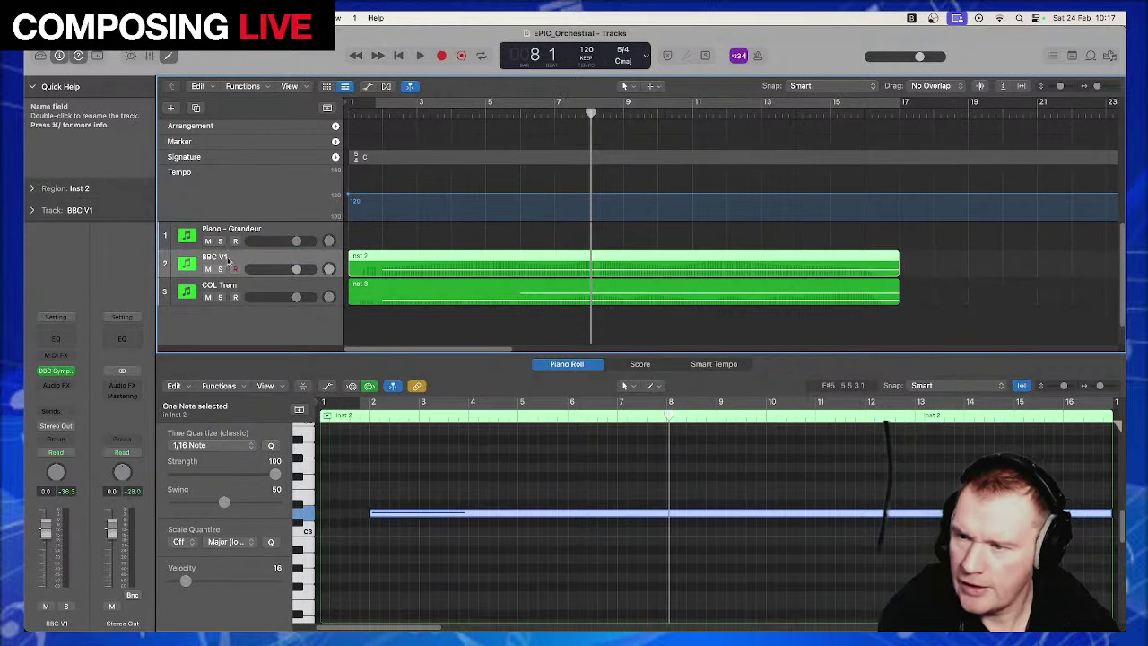
left_click(60, 370)
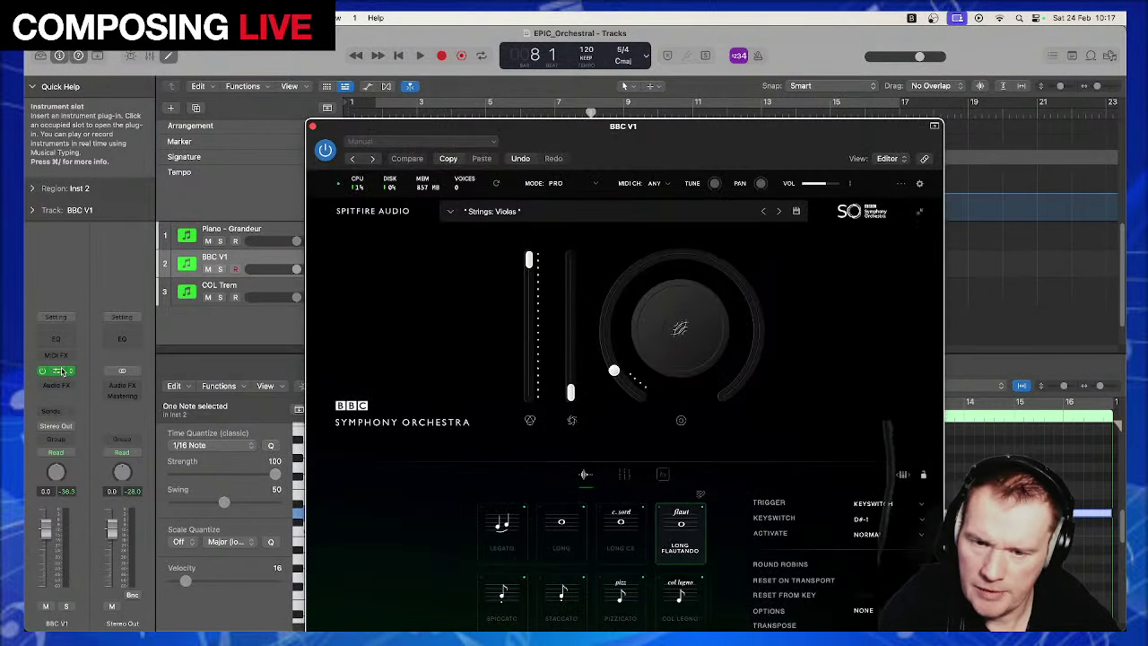
left_click(312, 129)
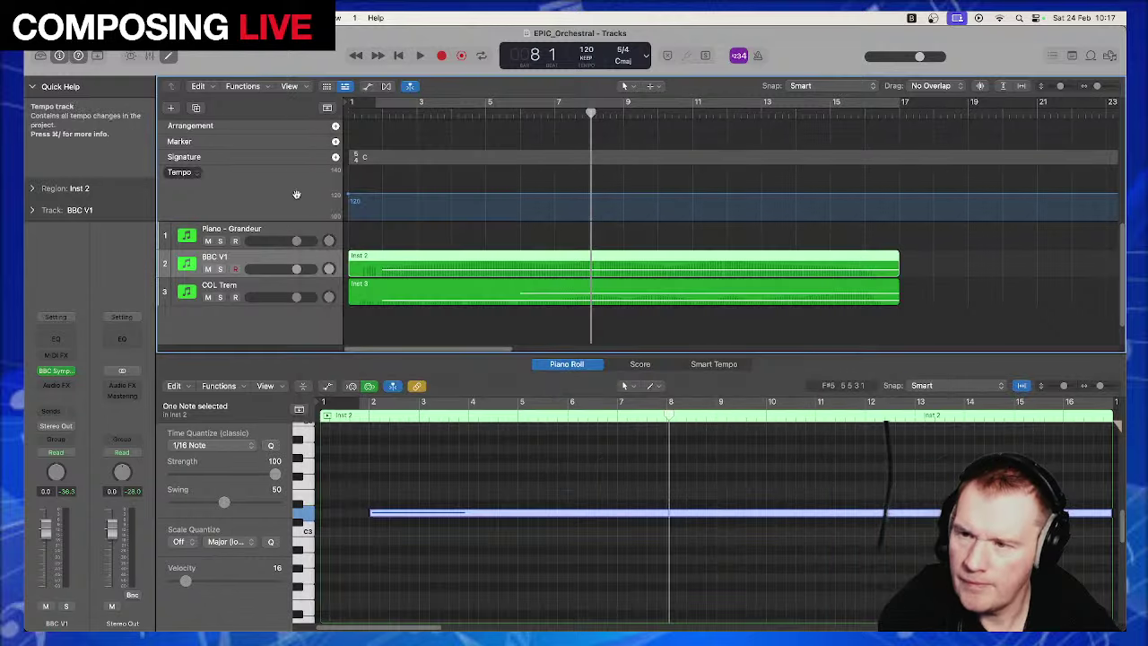
double_click(265, 260)
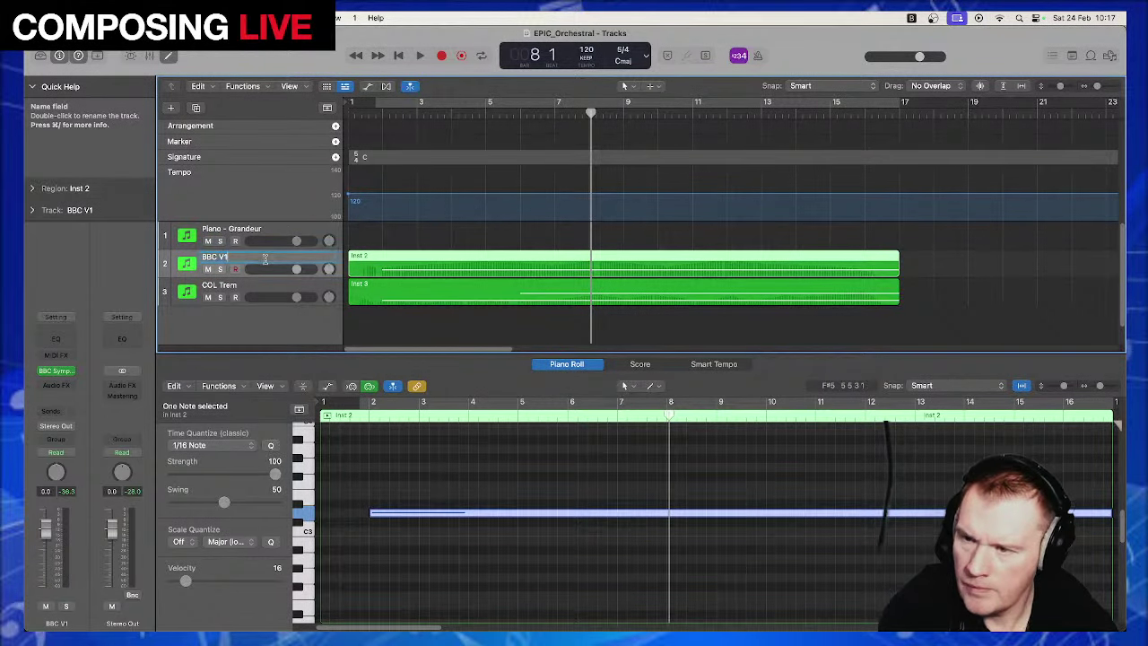
type("Flau")
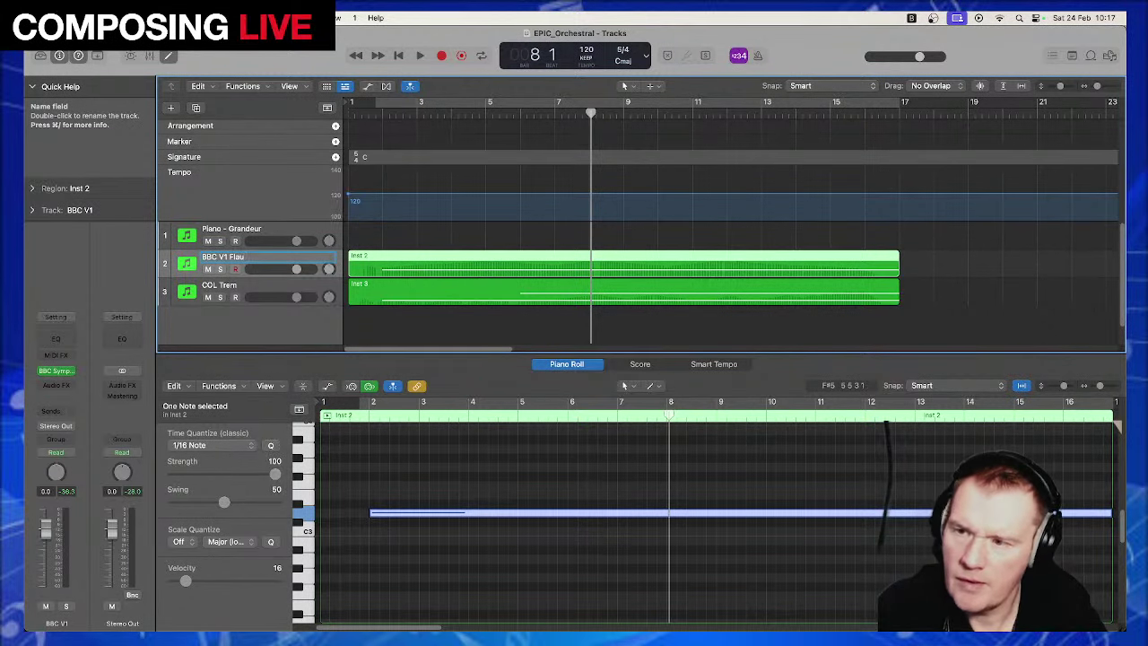
key("Return")
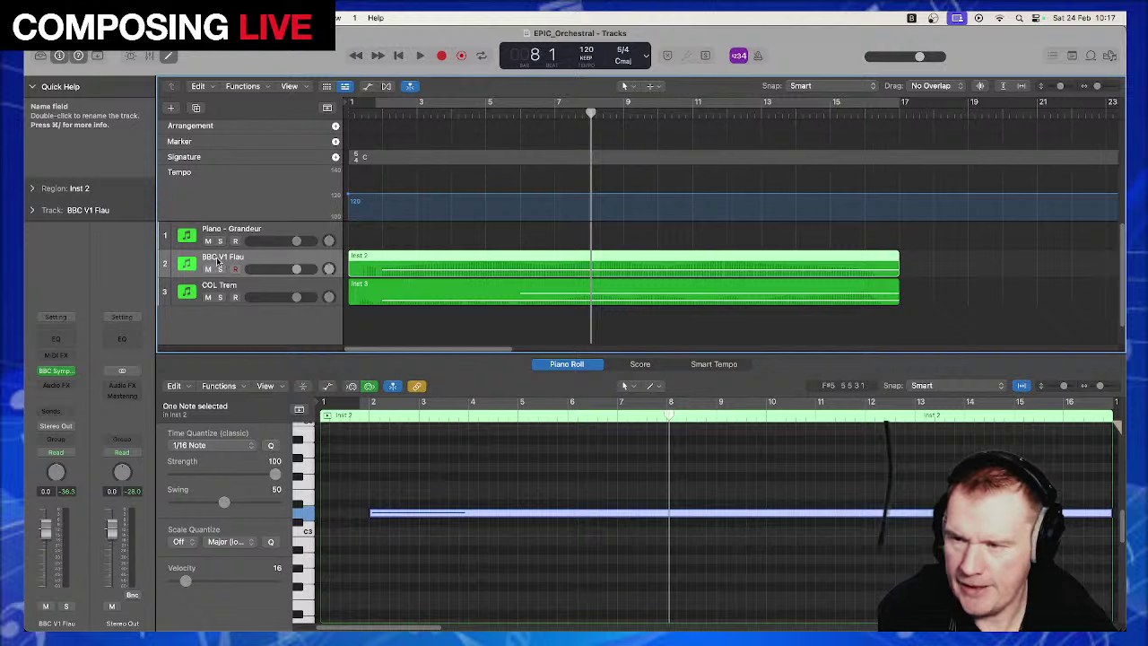
Add one software instrument track below COL Trem and load Kontakt 7 on it
left_click(261, 288)
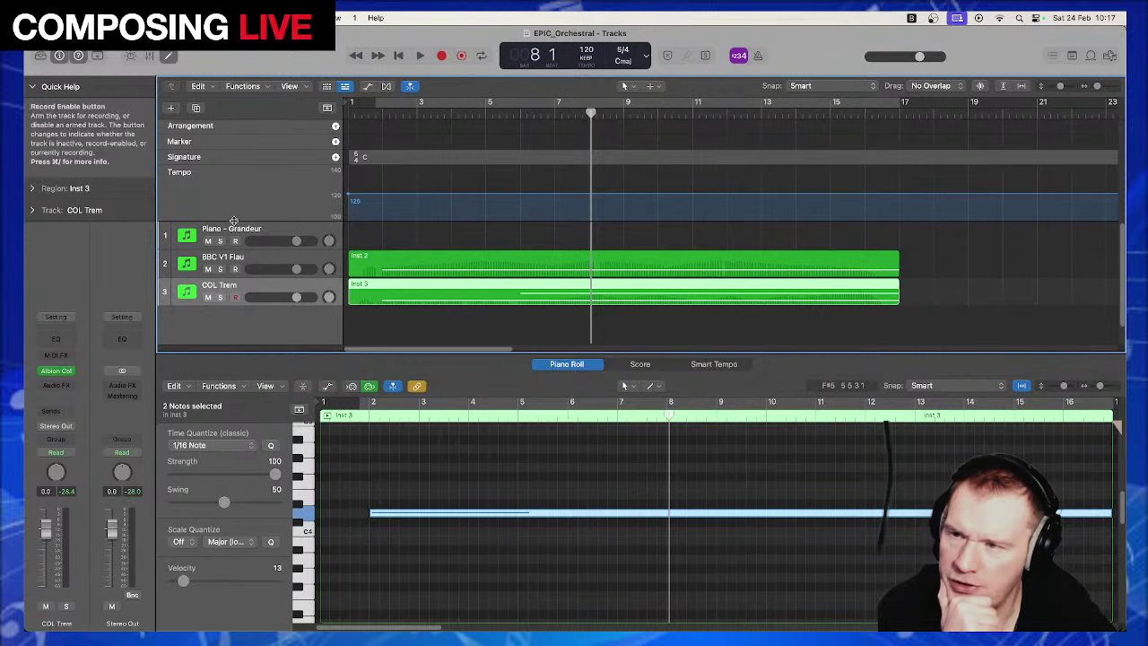
left_click(172, 108)
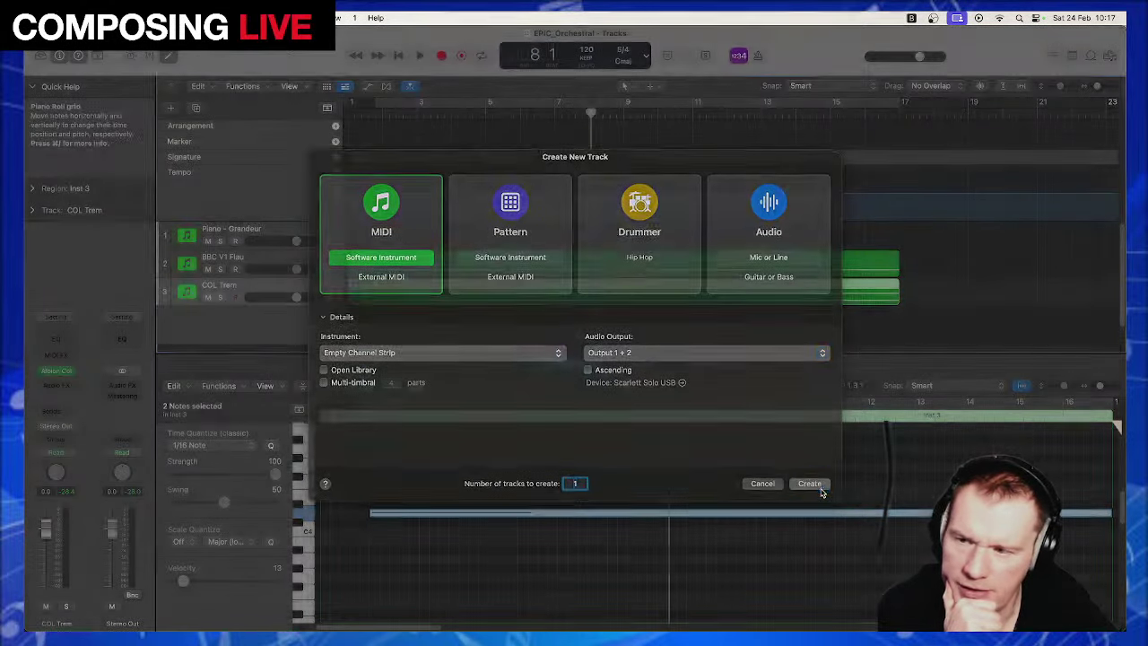
left_click(815, 485)
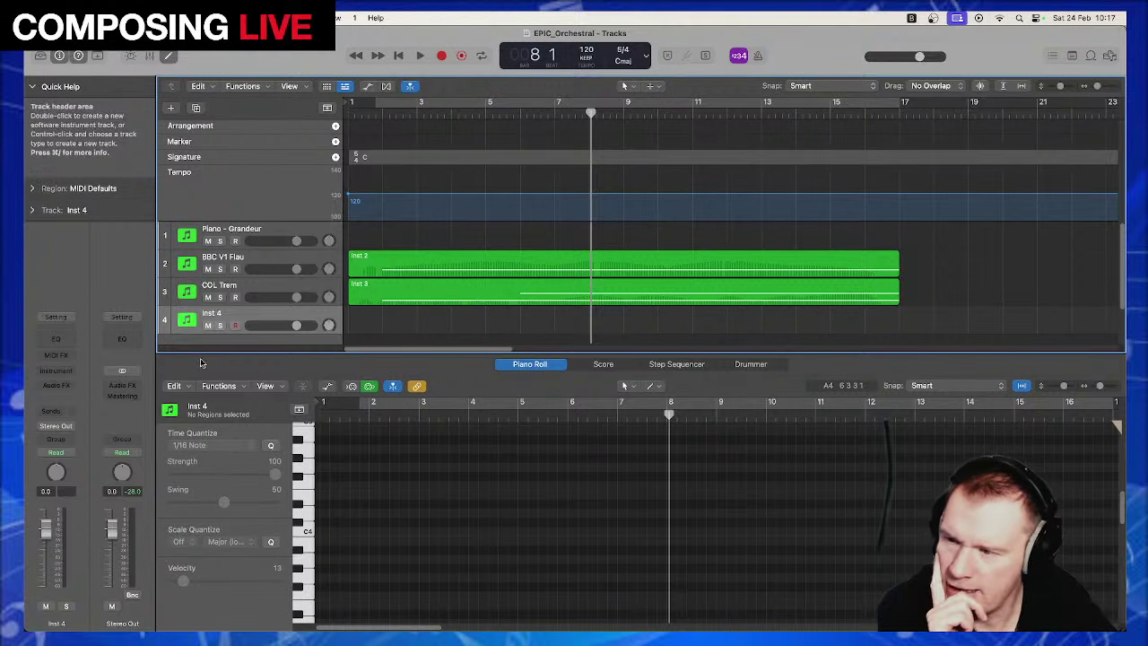
left_click(56, 370)
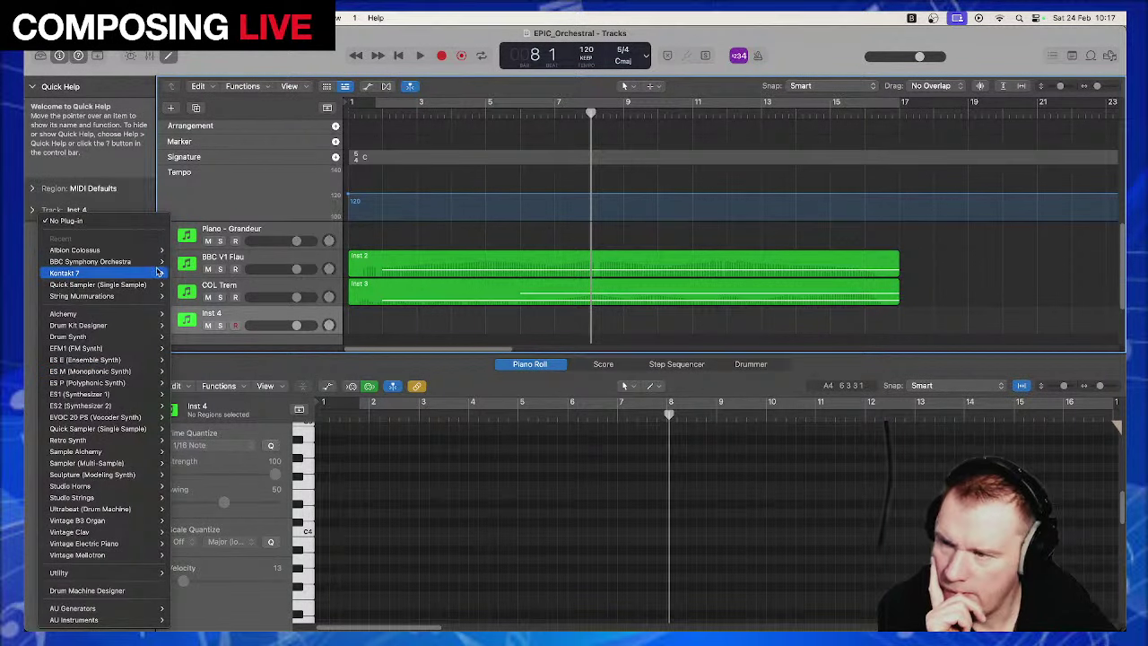
mouse_move(108, 273)
left_click(206, 284)
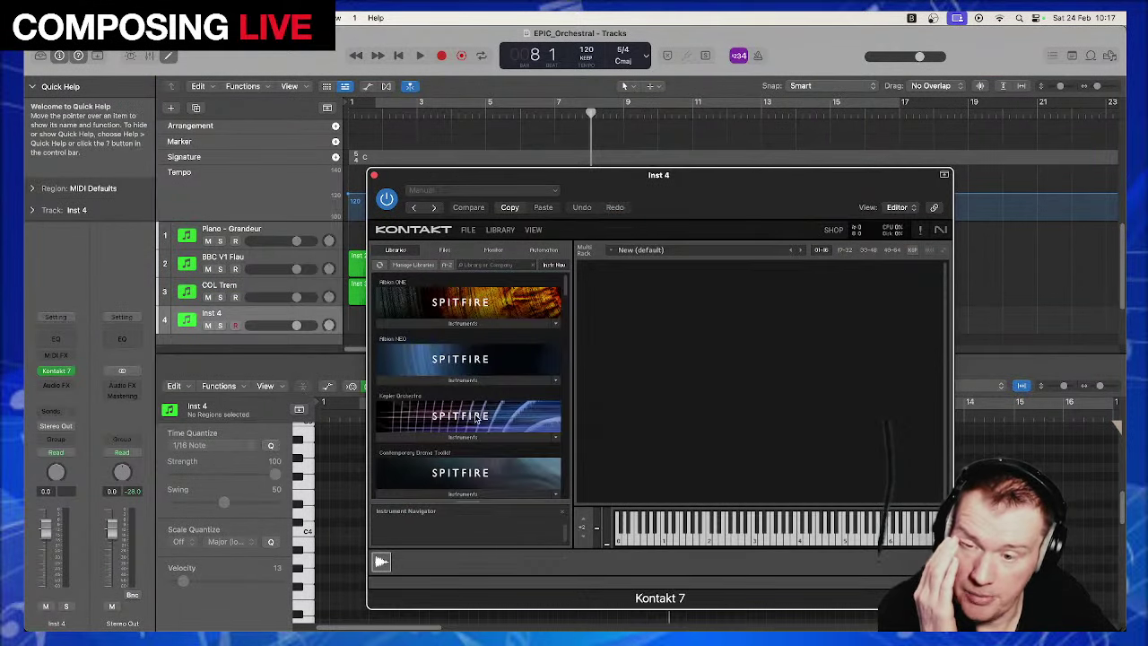
Load D2 Loop Designer from the Damage 2 library in Kontakt and reposition its window over the arrangement
scroll(476, 418, "down", 5)
scroll(476, 418, "down", 2)
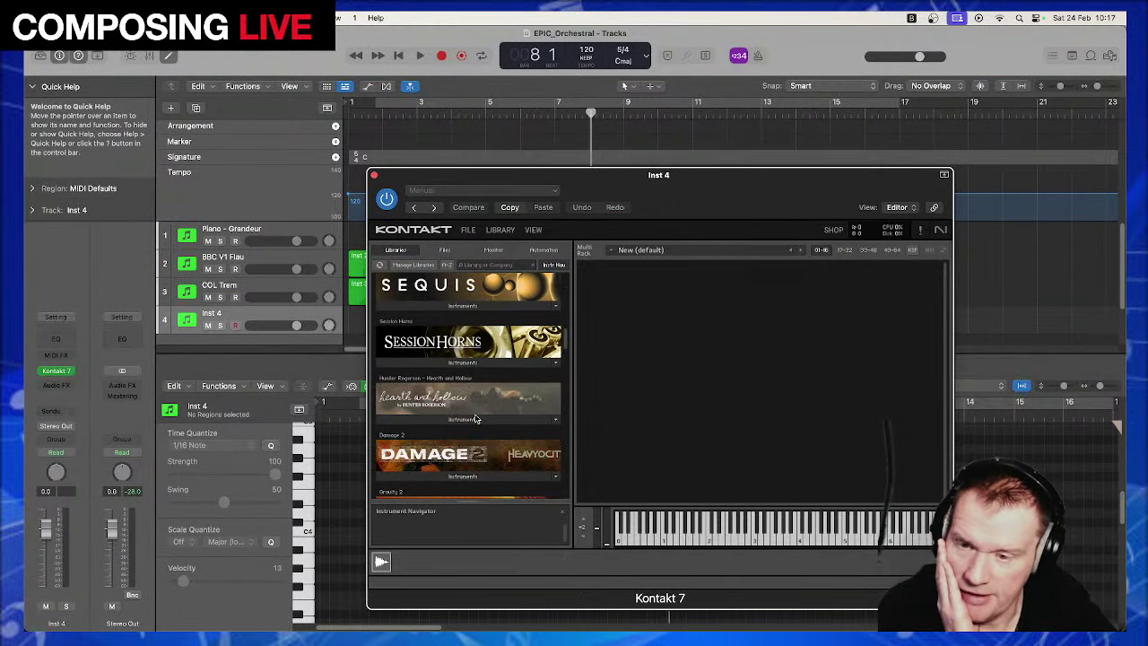
scroll(477, 418, "down", 2)
left_click(458, 384)
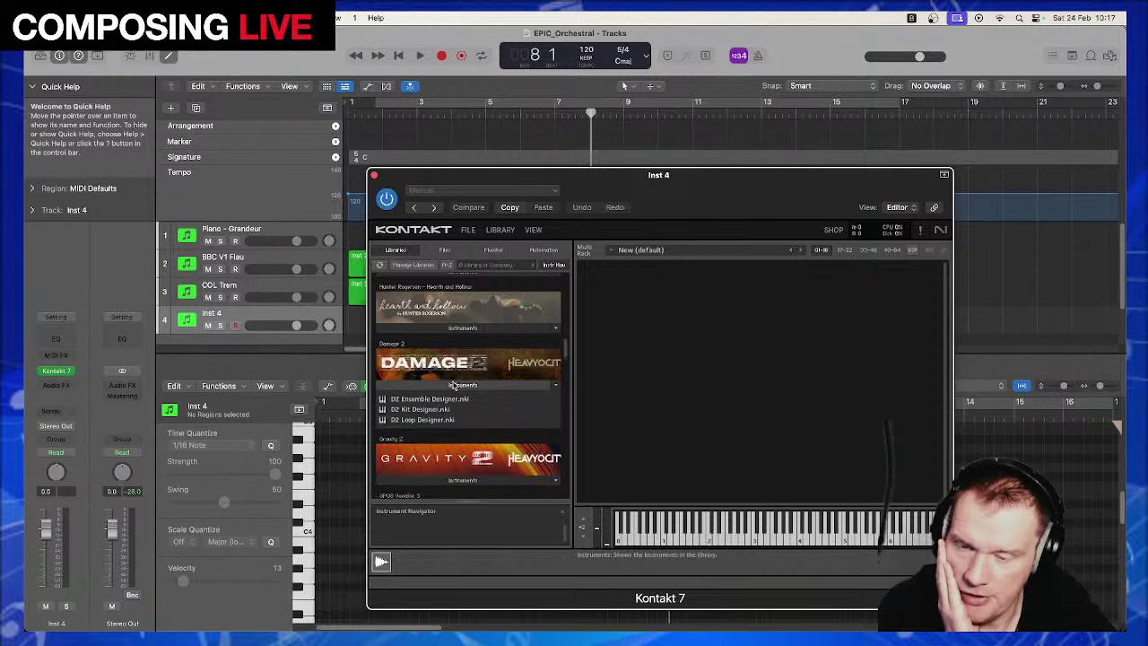
left_click(433, 420)
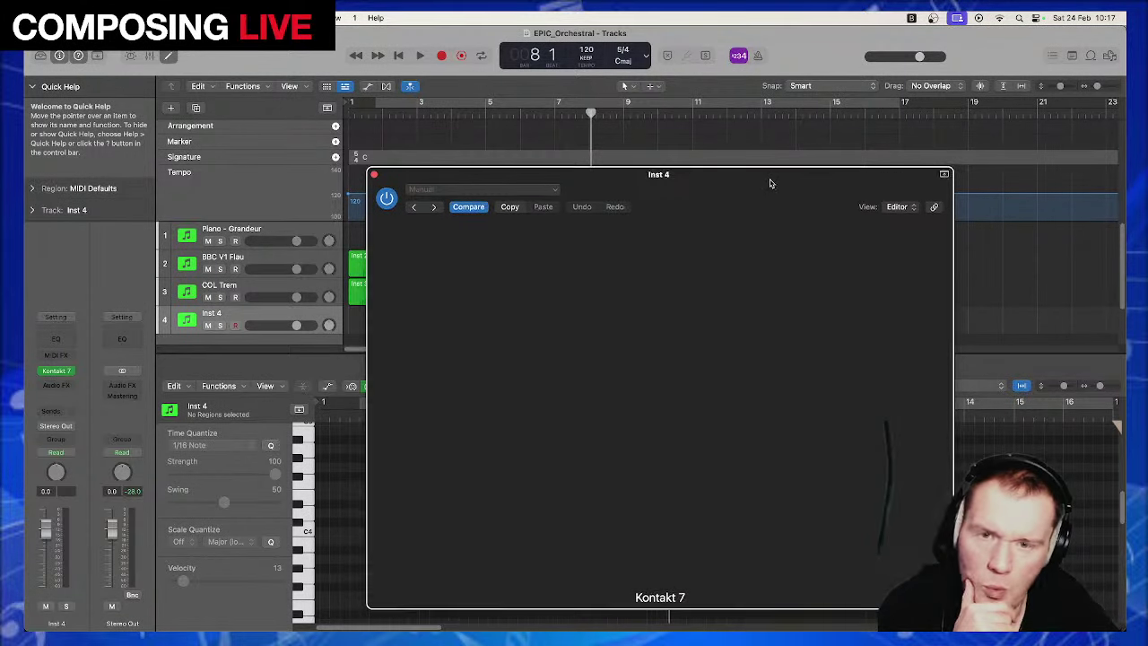
left_click_drag(769, 180, 754, 115)
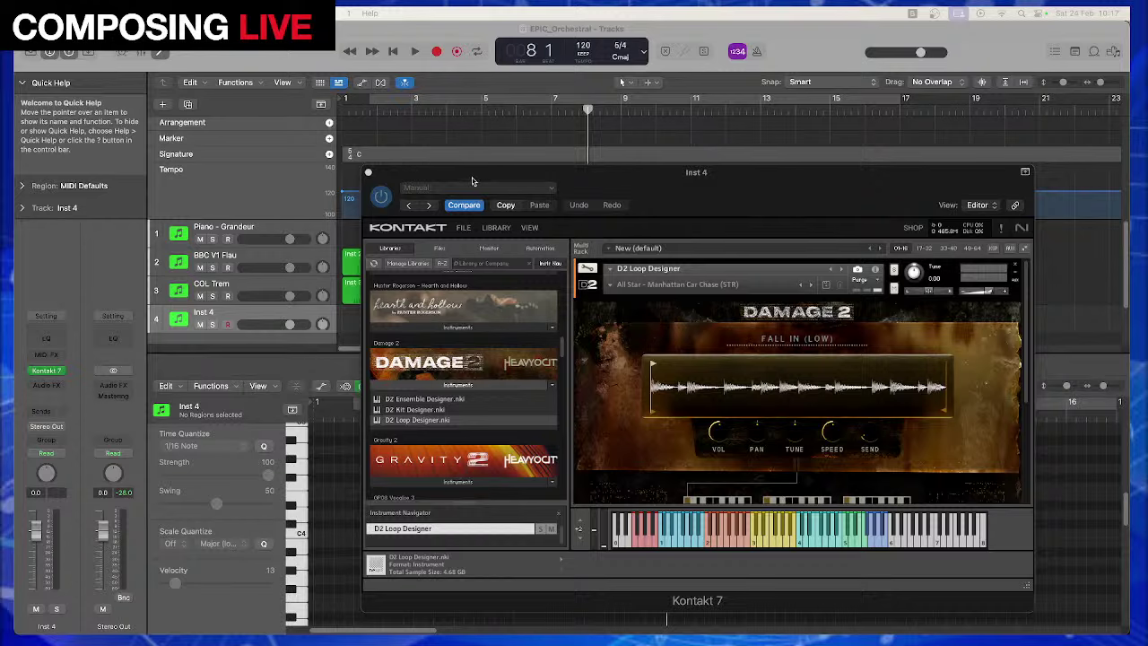
left_click_drag(473, 181, 290, 65)
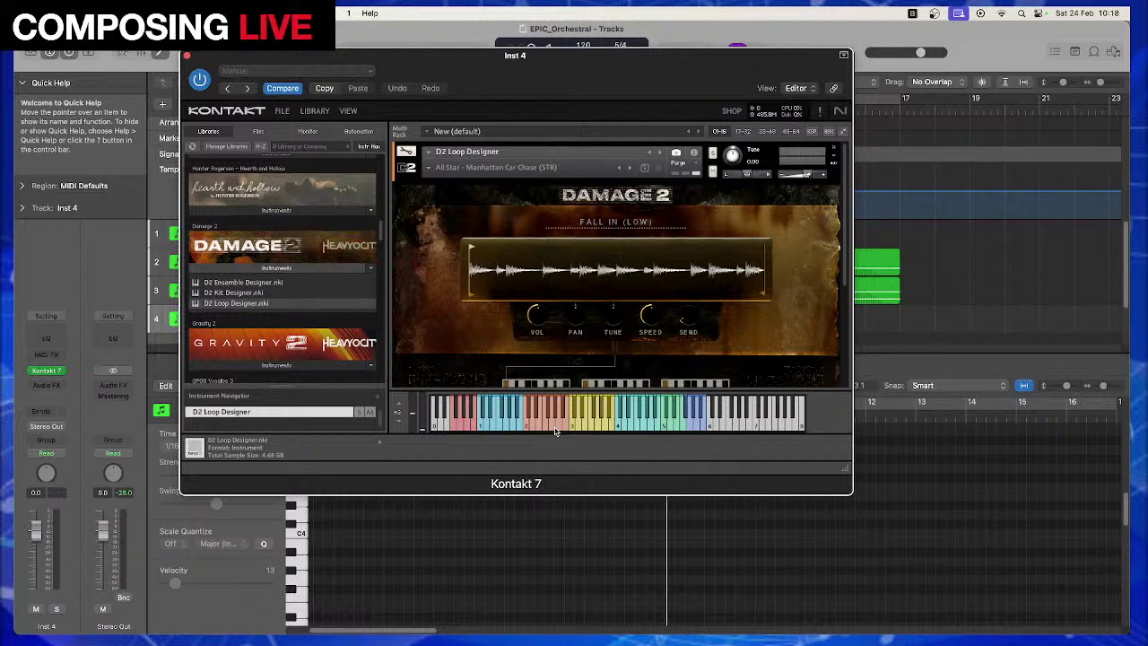
Audition the default Damage 2 loops, then load the triplet preset Hybrid Cinematic - Low Loops (TRP)
left_click(555, 430)
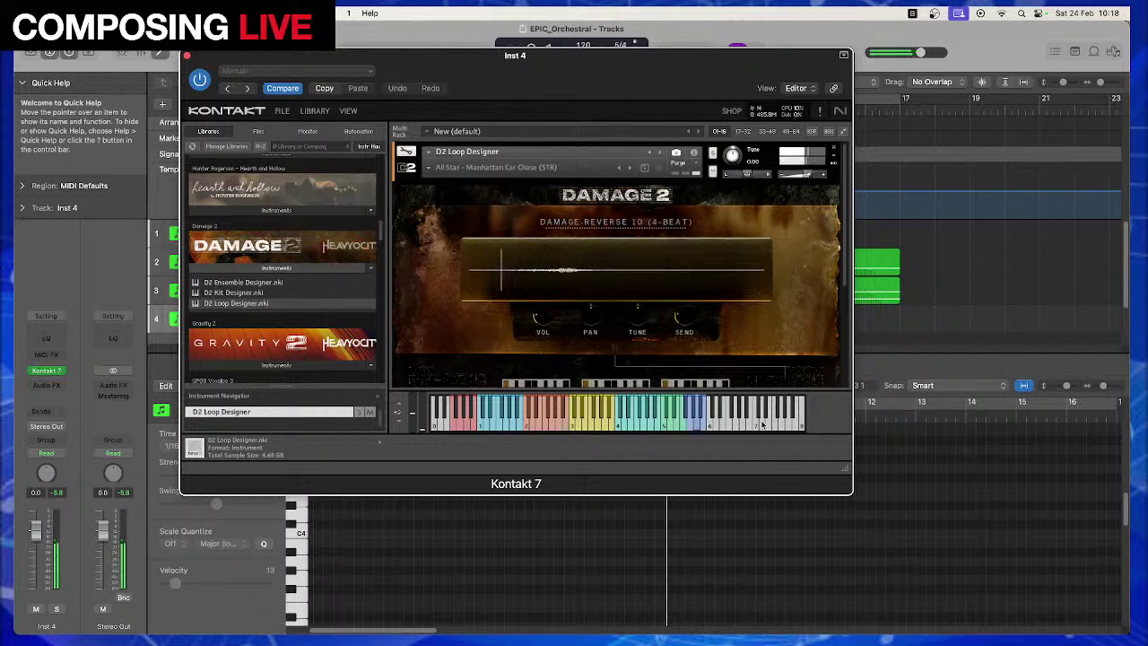
left_click(430, 168)
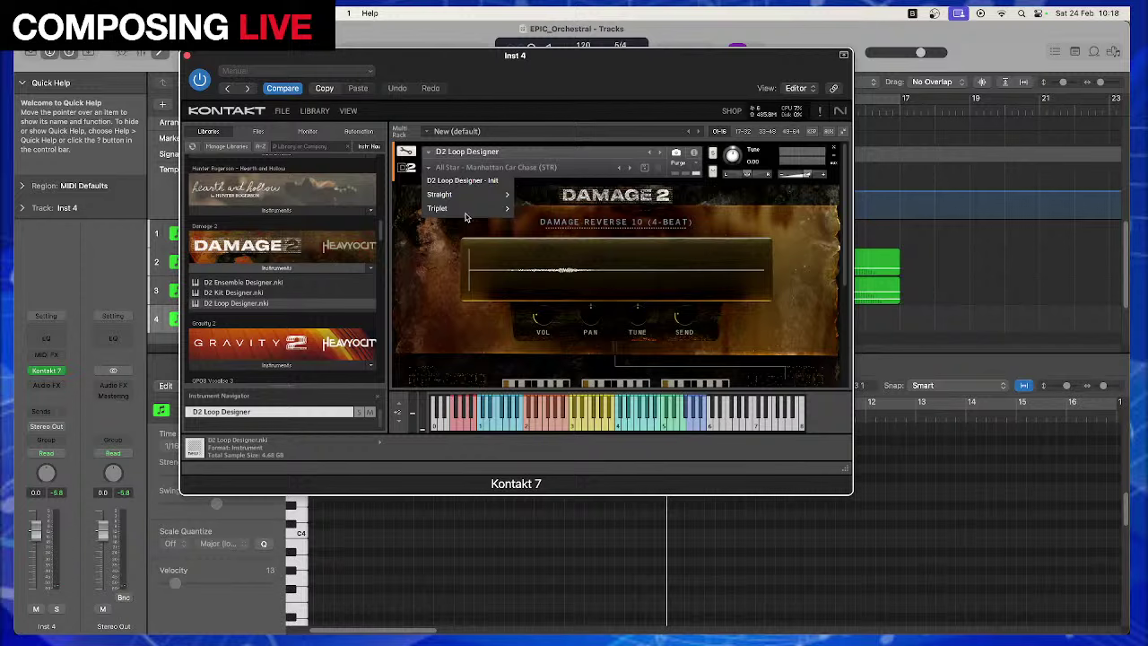
left_click_drag(426, 57, 545, 71)
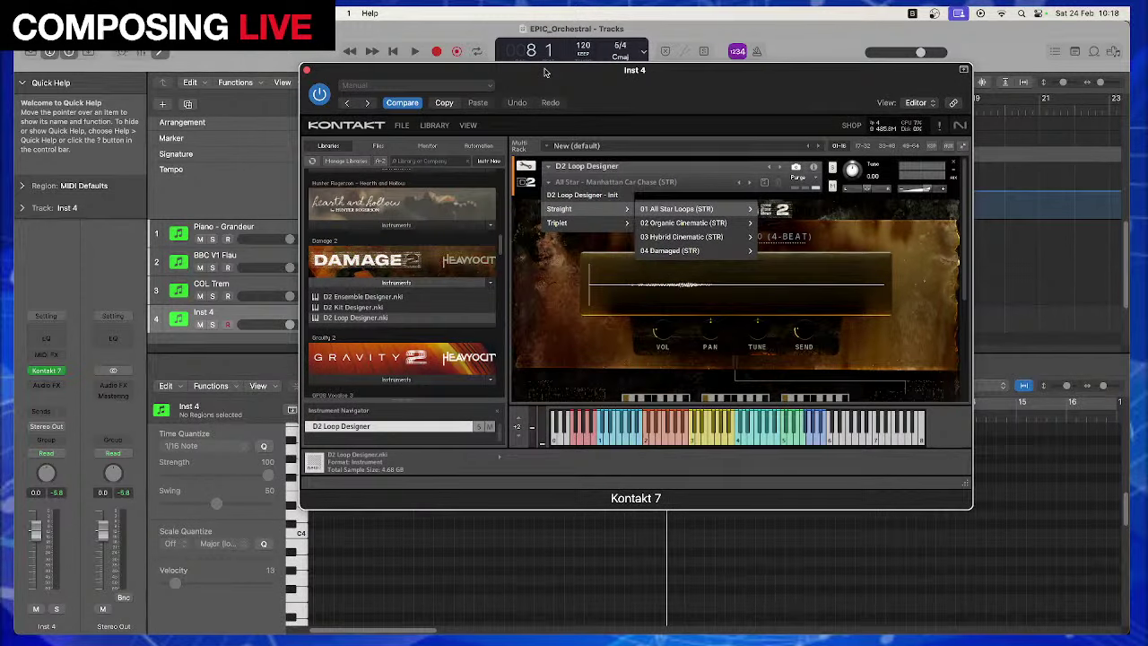
mouse_move(588, 223)
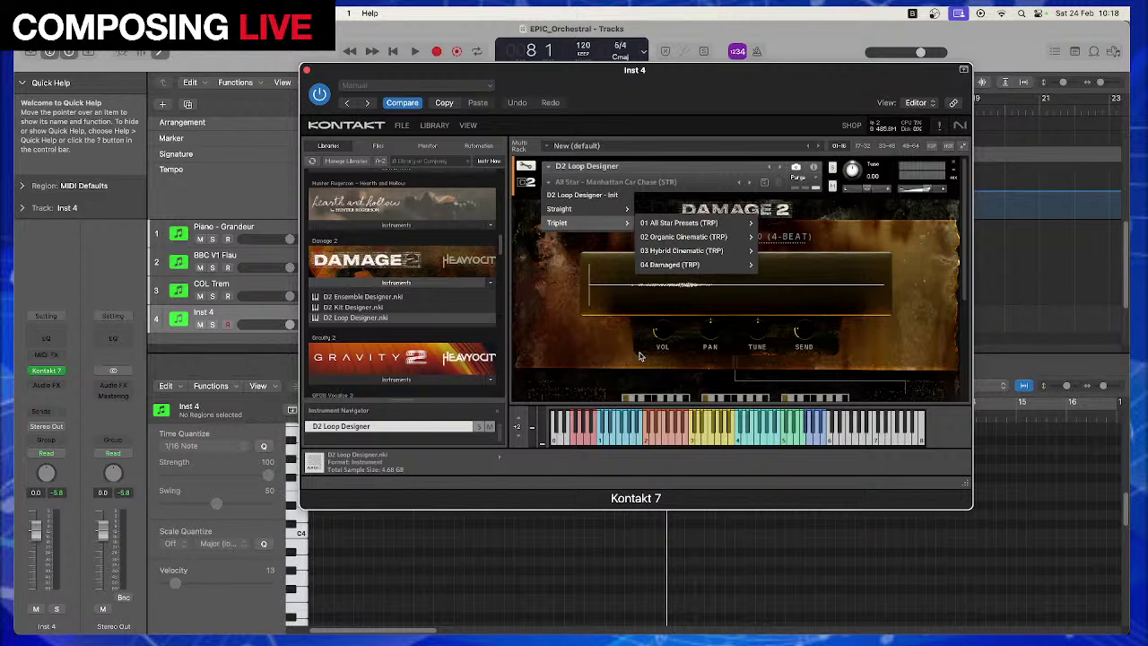
mouse_move(711, 222)
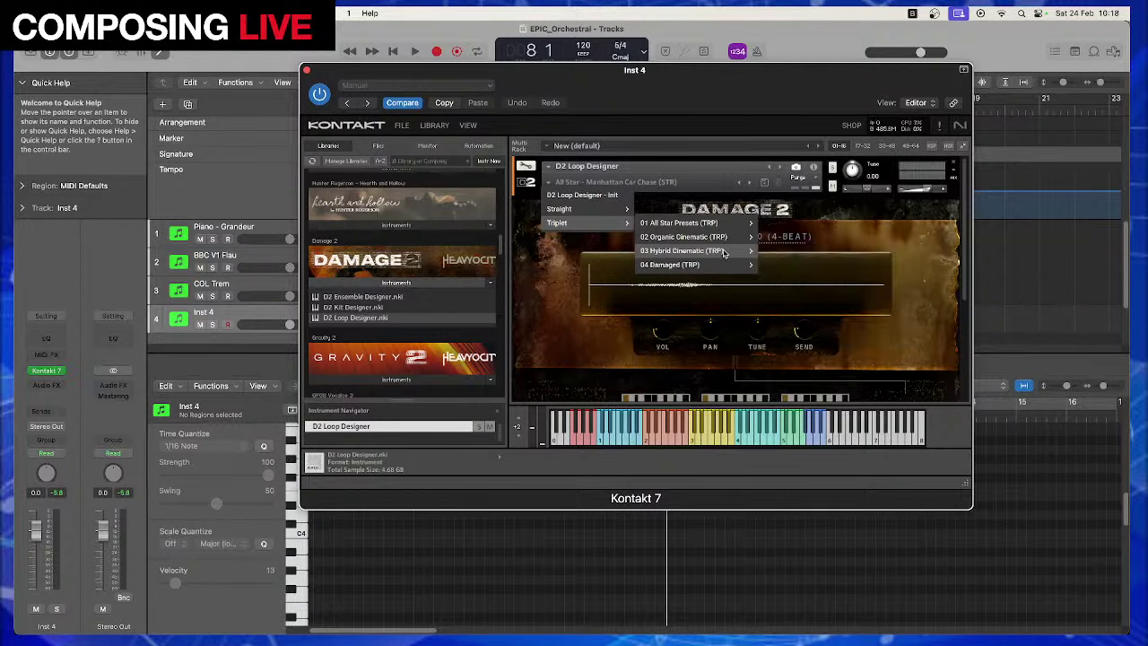
mouse_move(722, 250)
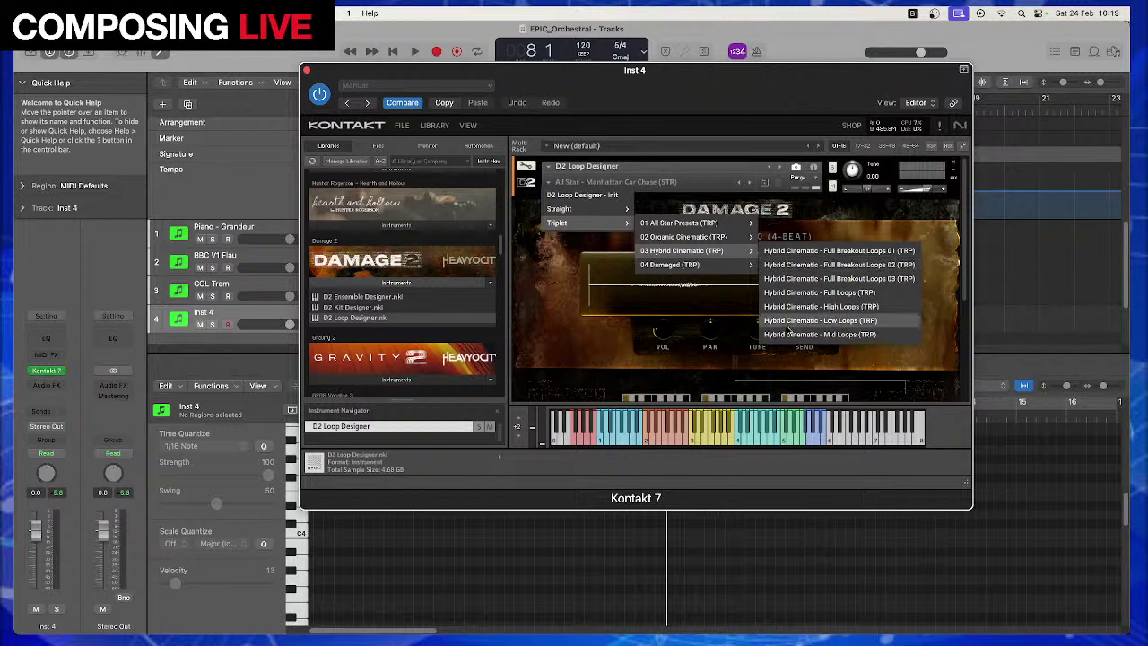
left_click(818, 322)
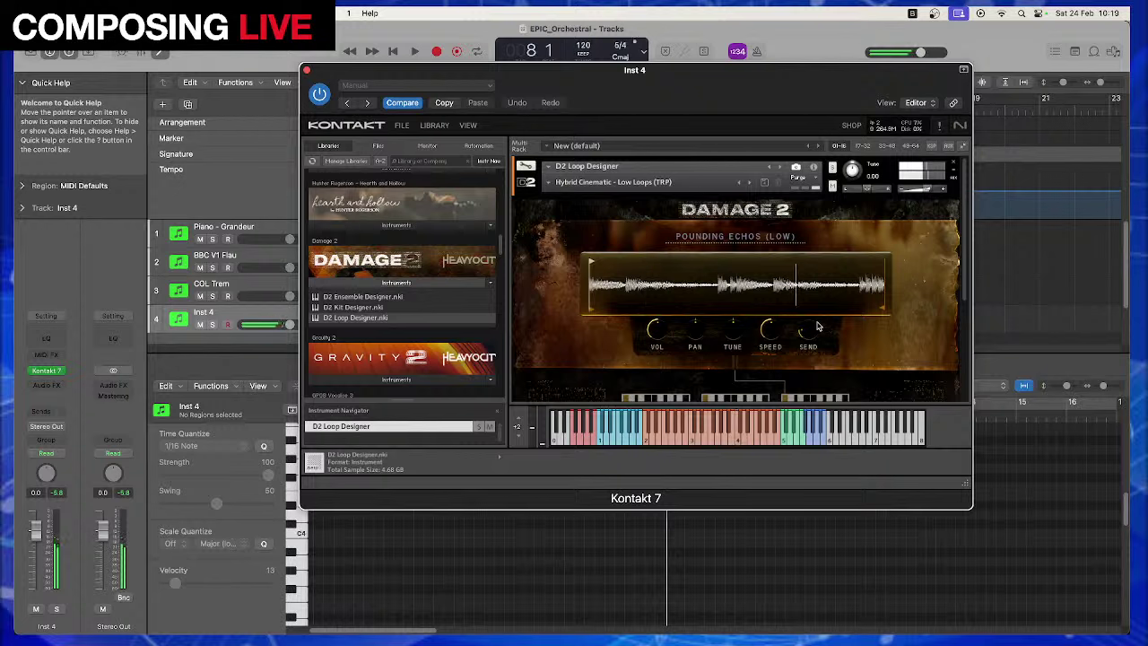
Play the project while auditioning the Damage 2 low loops against the strings, and close the Kontakt window
key("space")
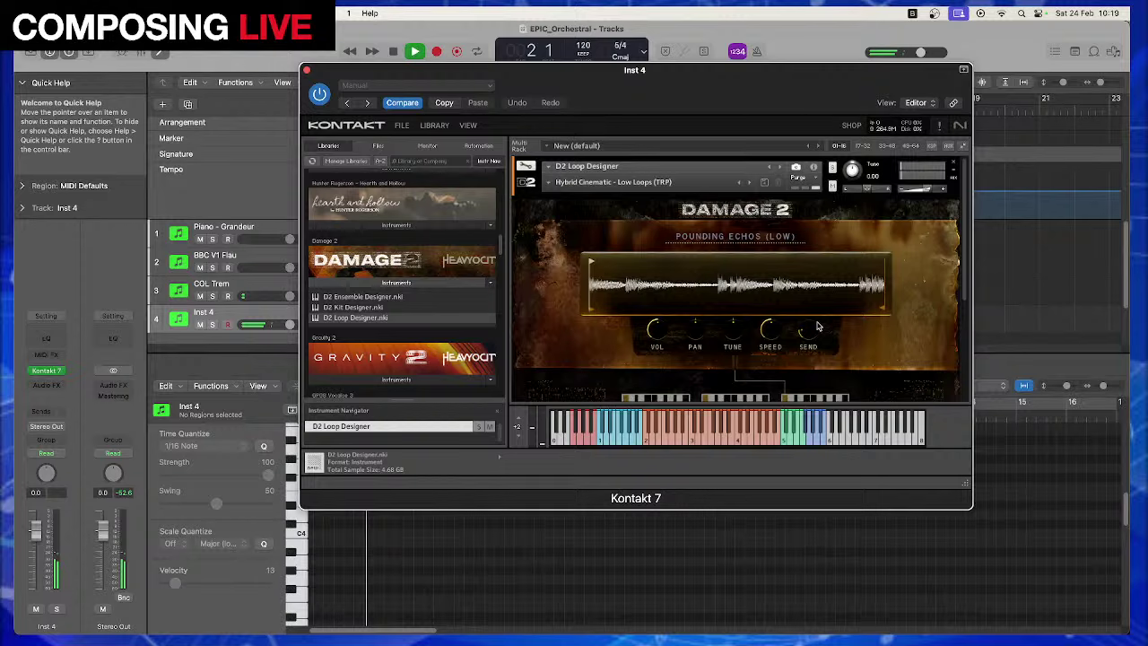
left_click_drag(490, 80, 567, 139)
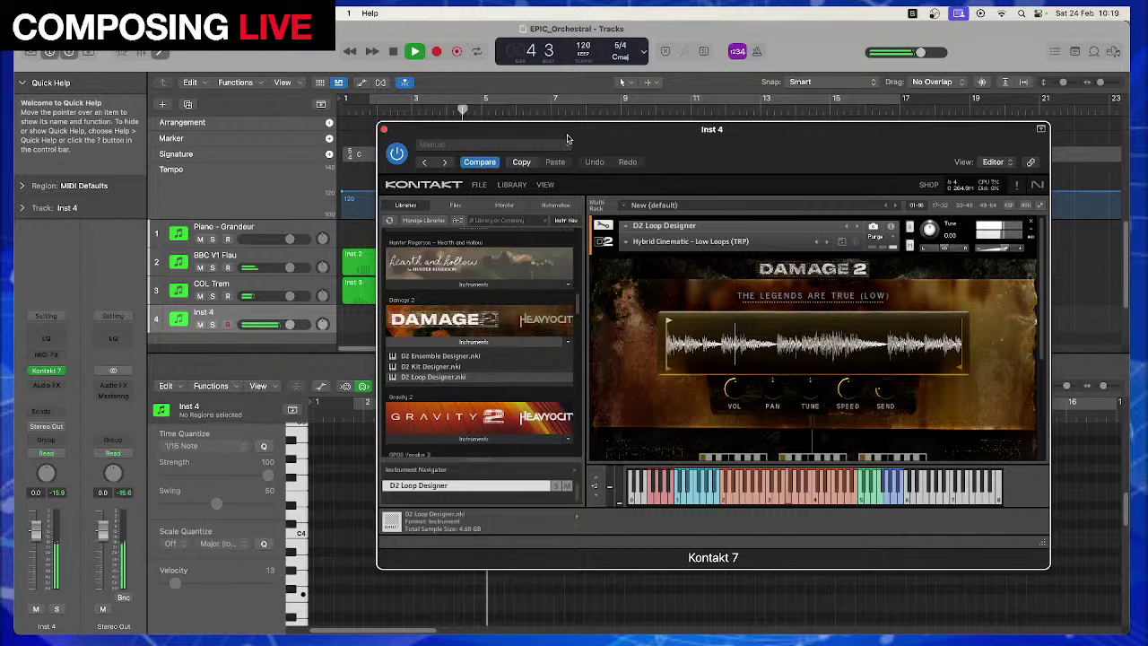
left_click_drag(567, 139, 745, 111)
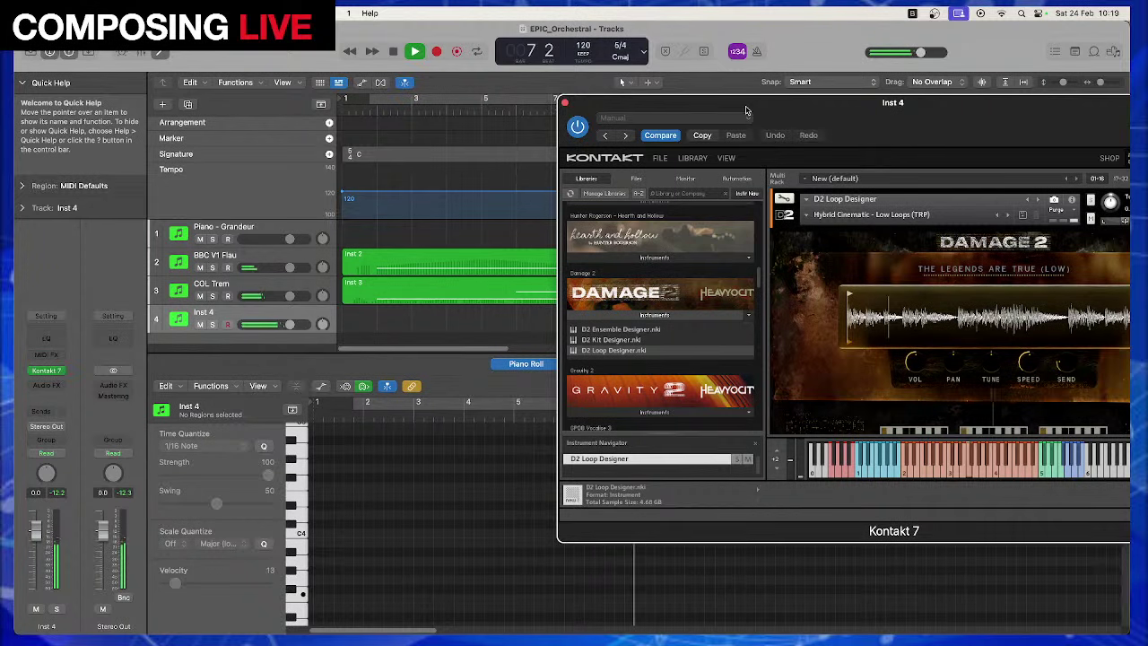
left_click(564, 102)
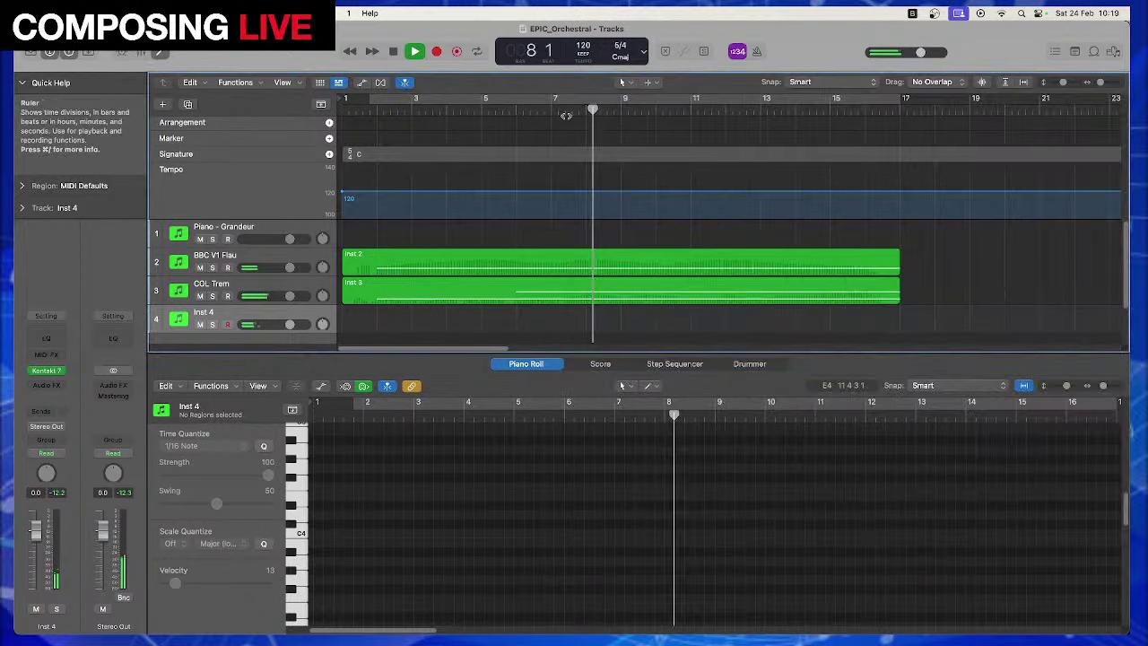
Stop playback with the playhead returned to bar 1 and turn on cycle mode
key("space")
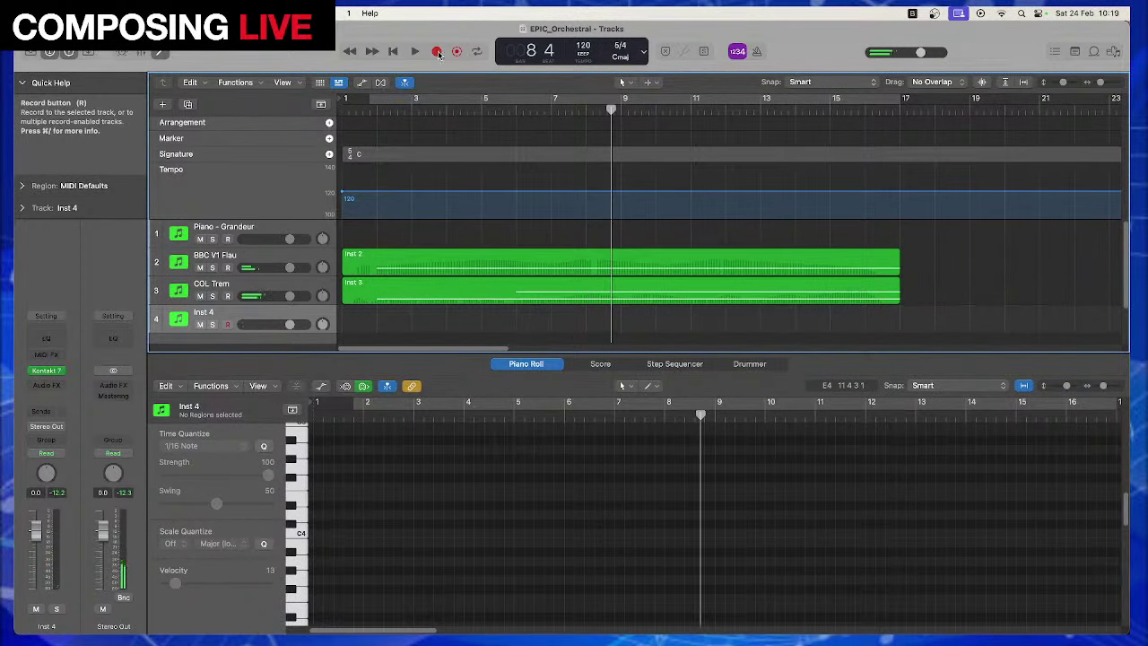
left_click(393, 51)
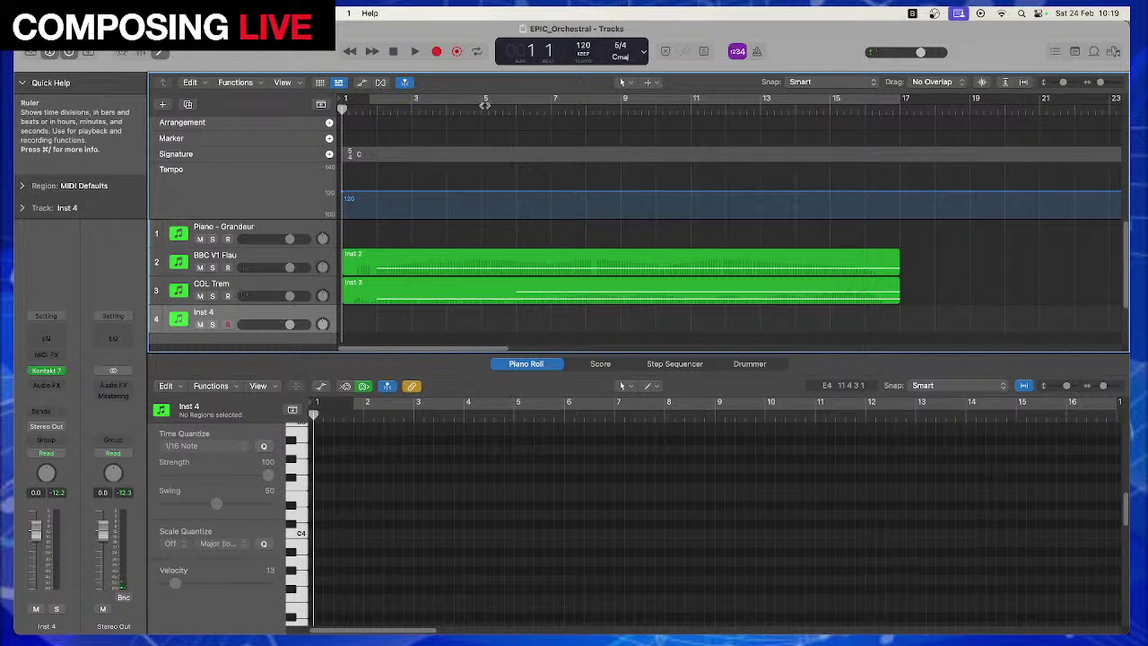
left_click(484, 105)
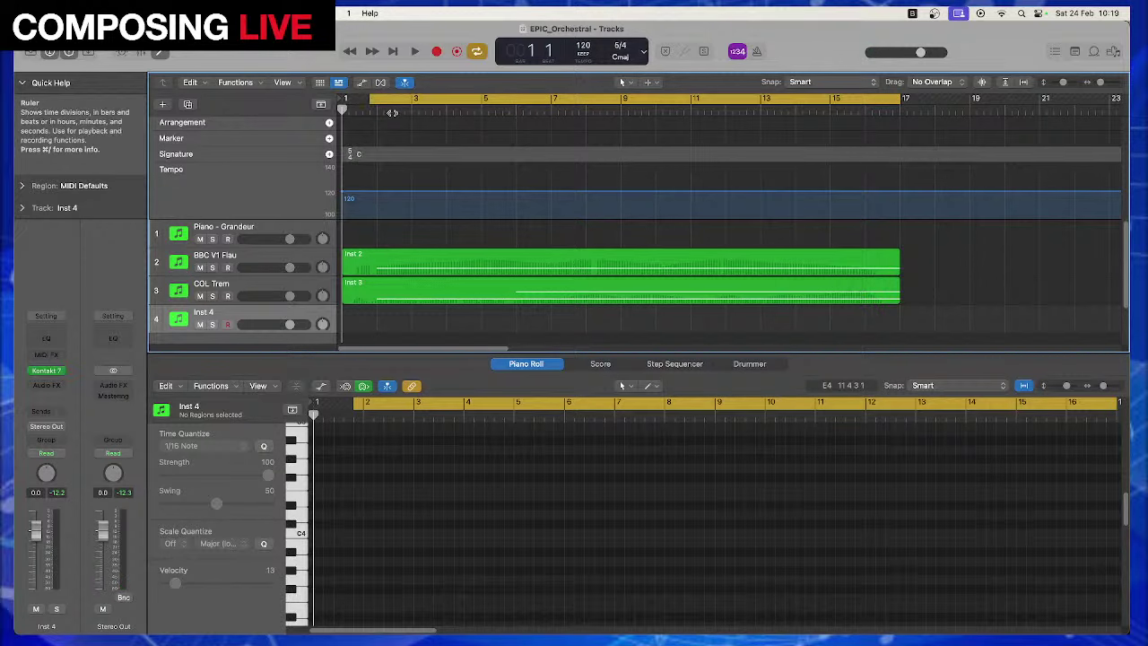
Start the cycle range at bar 2 and record held low-loop notes on the Inst 4 track from bar 4 to bar 17
left_click_drag(374, 102, 375, 101)
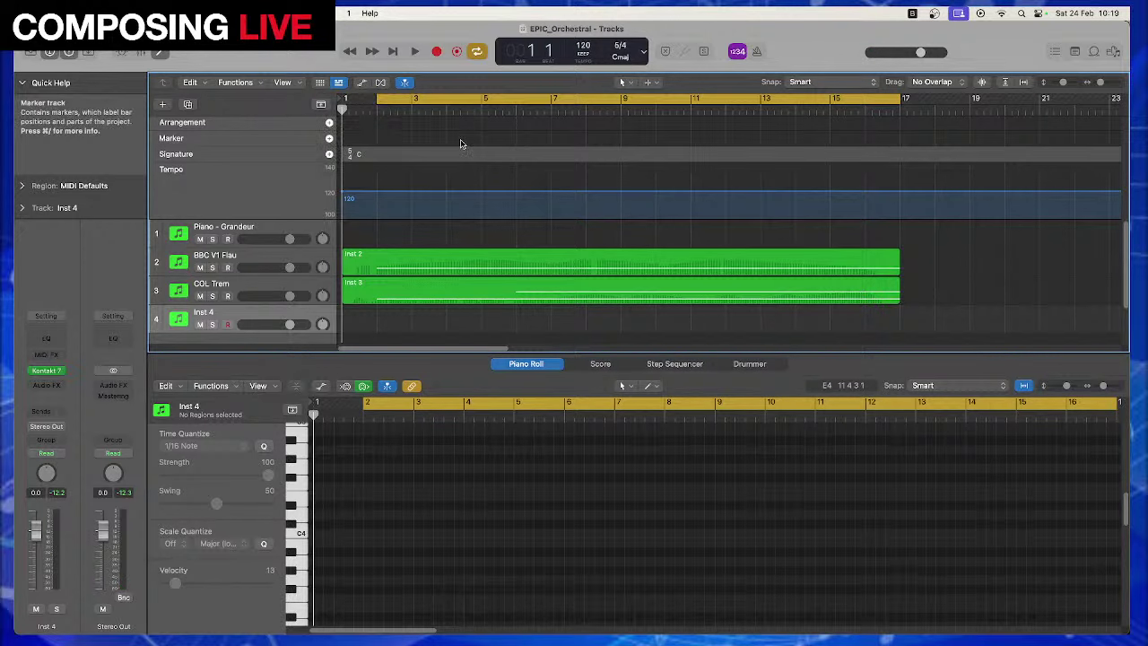
key("r")
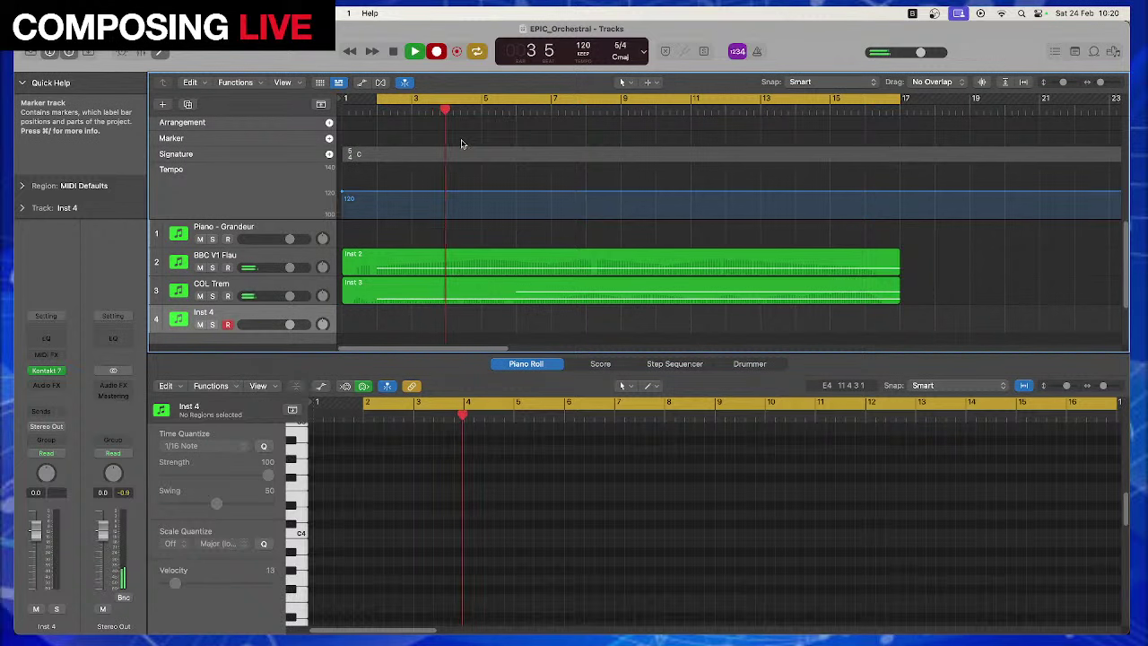
key("r")
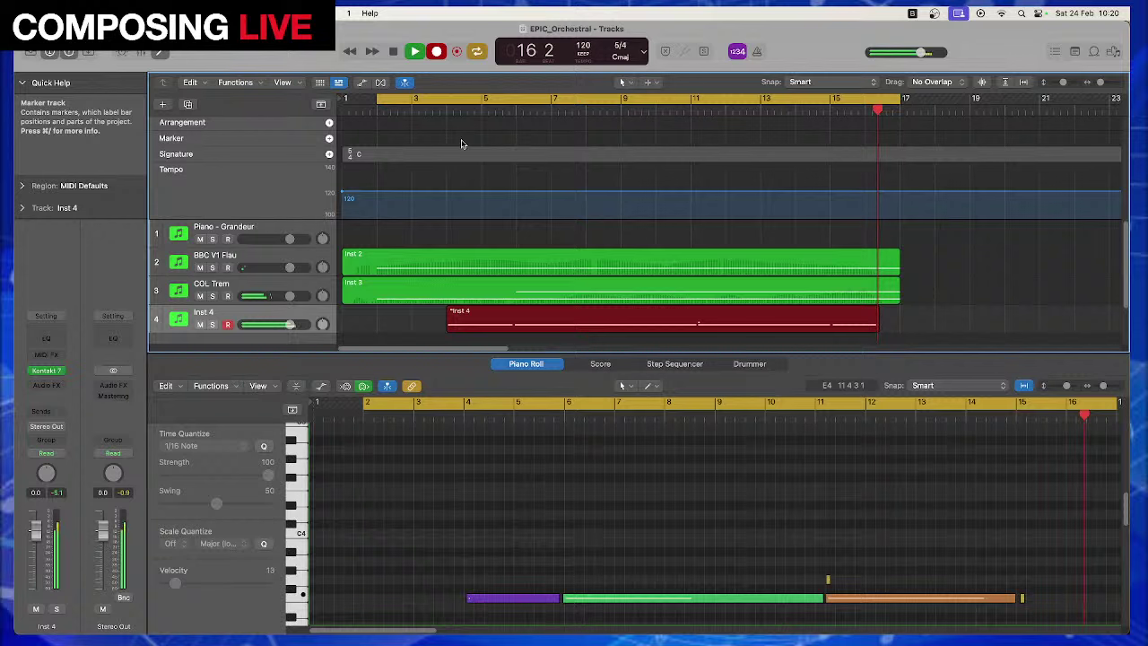
key("space")
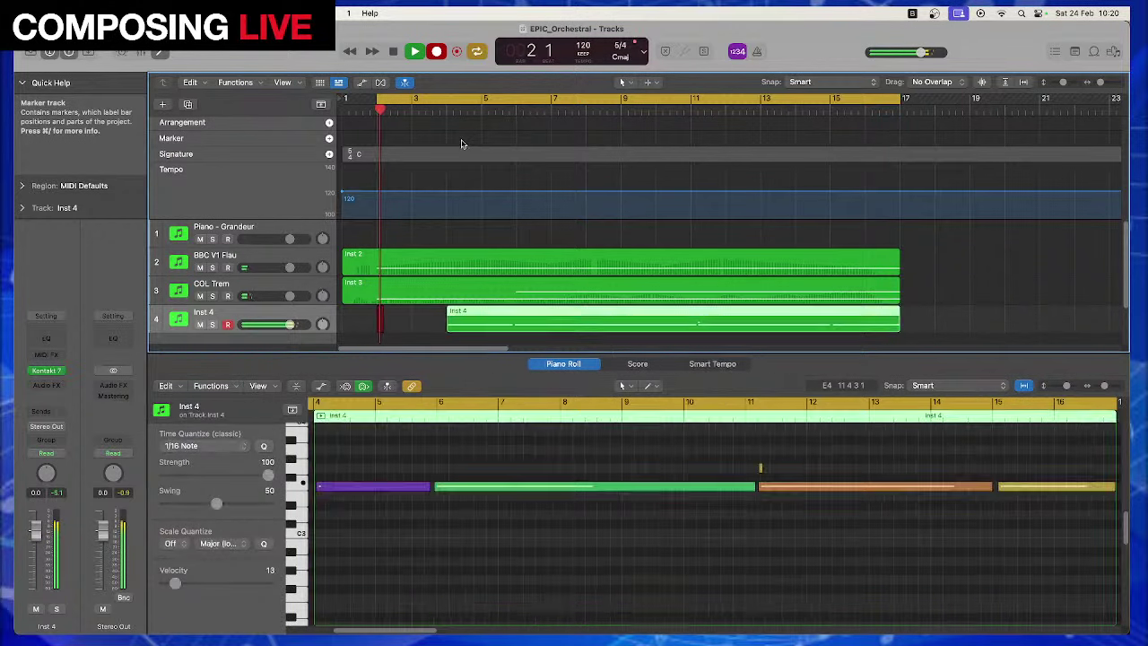
Delete the stray short note near bar 11 in the Inst 4 region and set the first note's velocity to 17
left_click(788, 326)
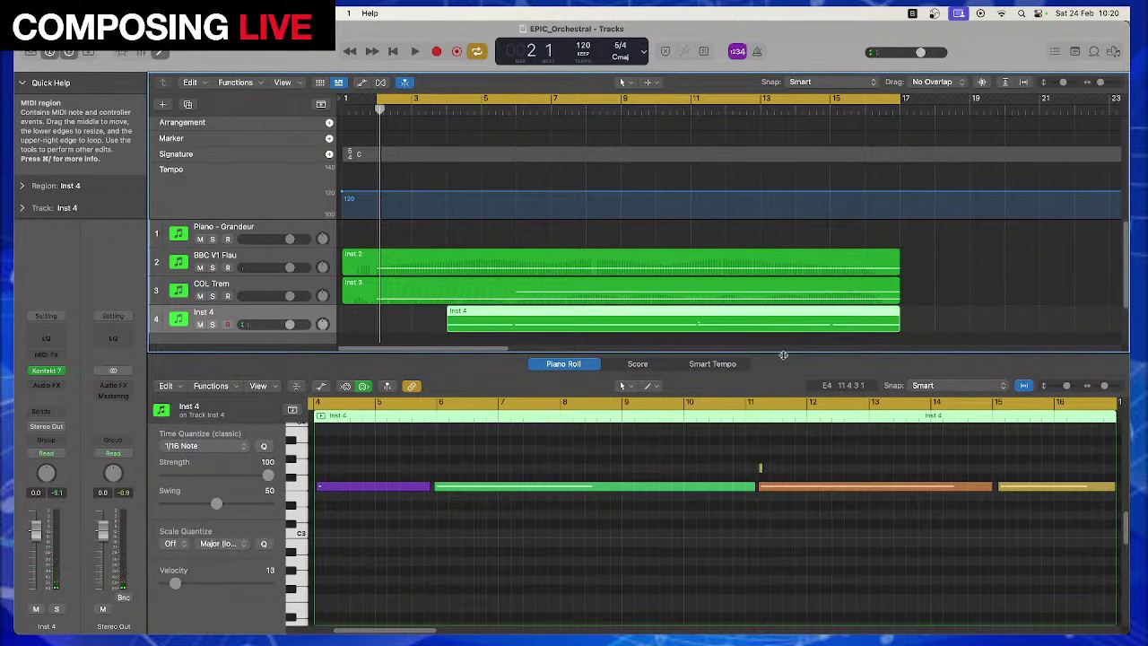
left_click(760, 468)
key("Delete")
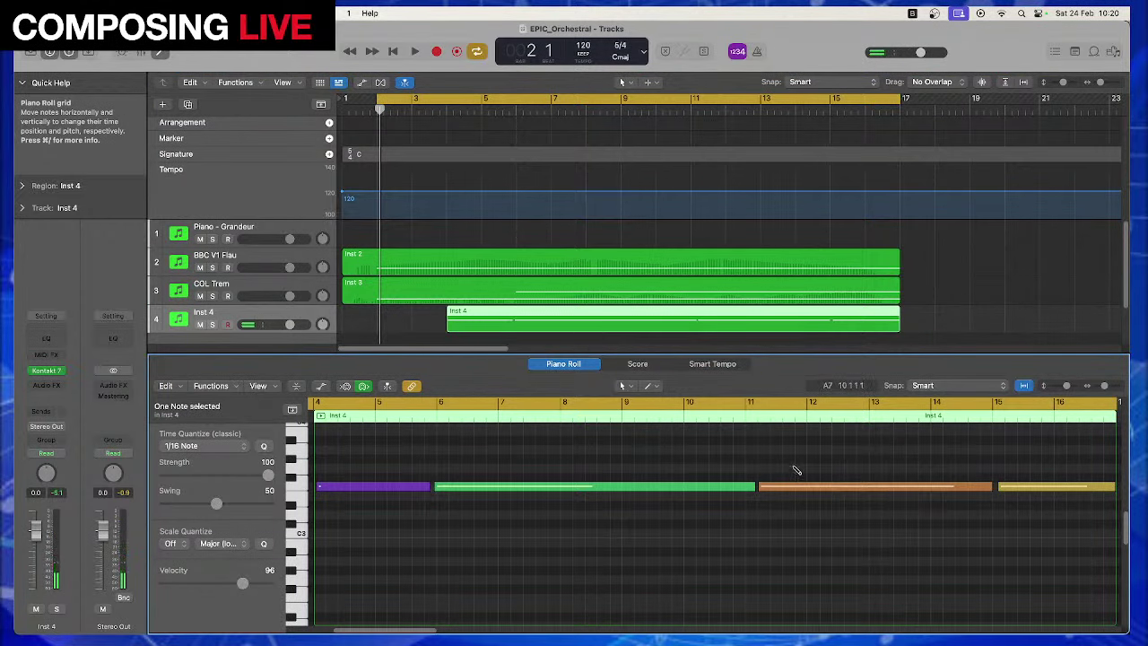
key("super+a")
key("space")
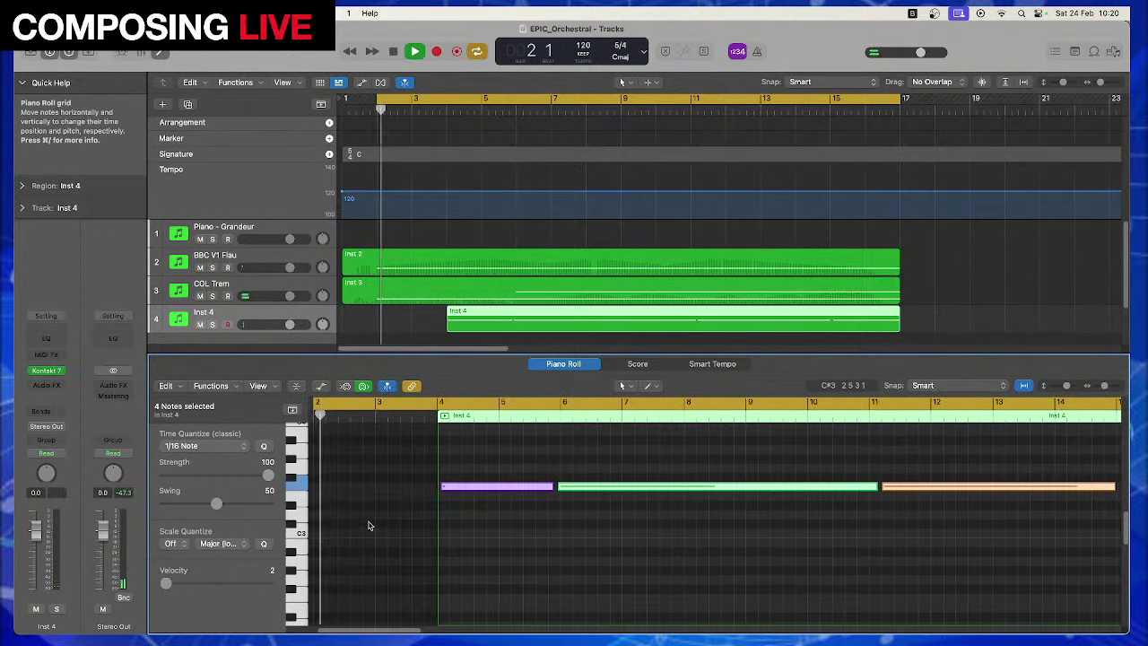
key("space")
left_click(474, 486)
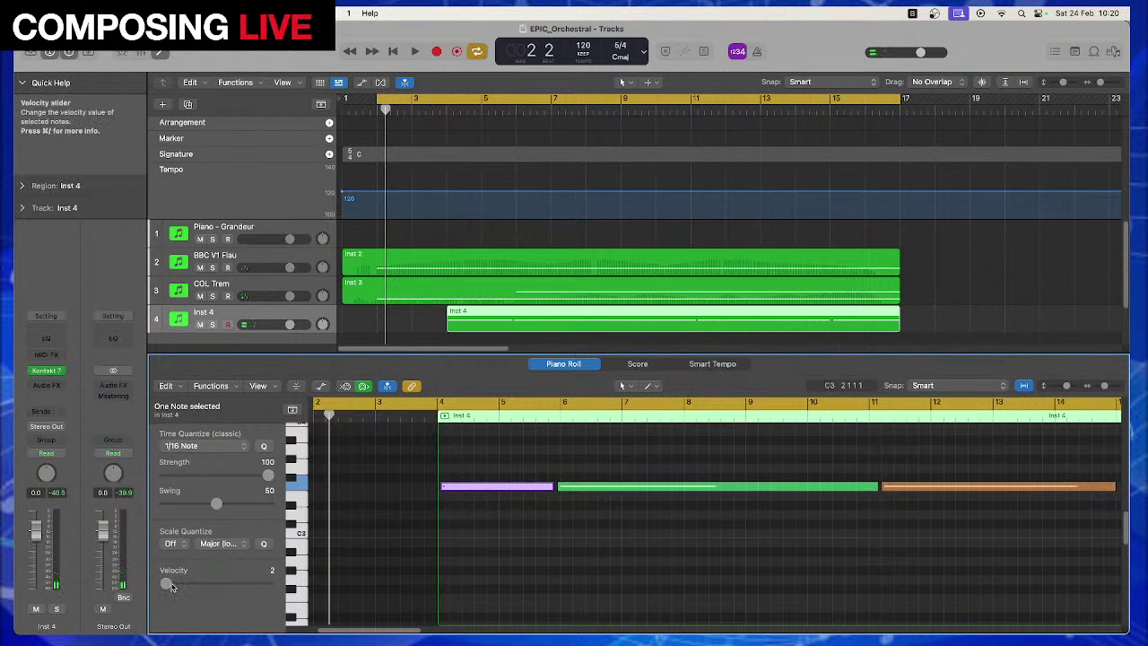
left_click_drag(166, 584, 180, 584)
key("space")
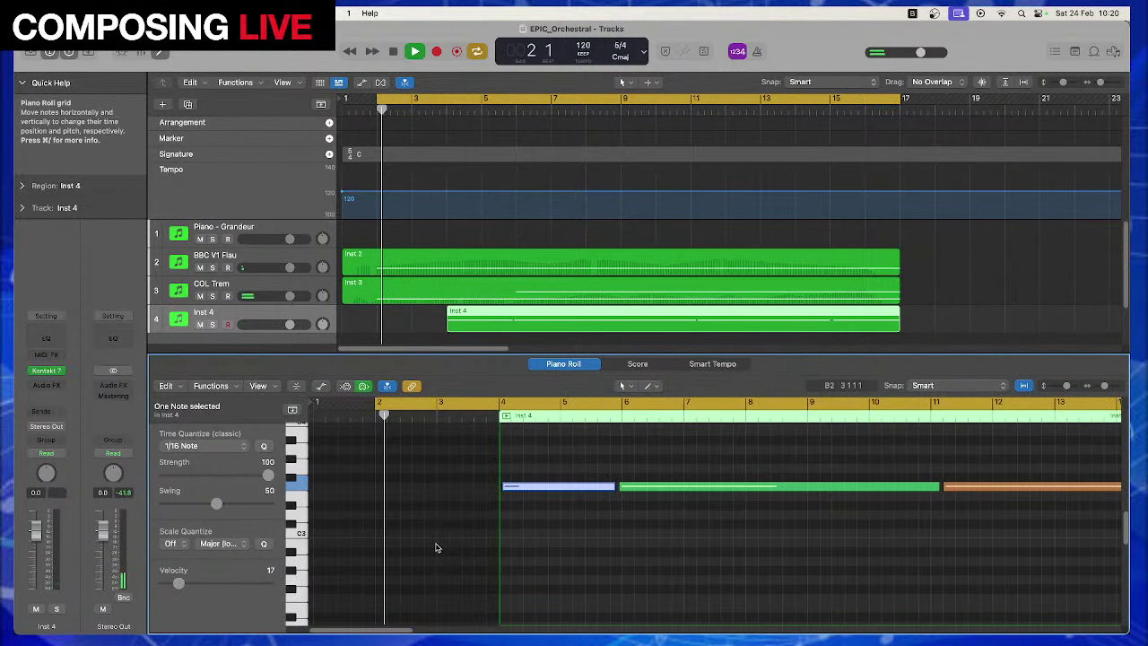
Turn off cycle mode and align the starts of the first two Inst 4 notes to bars 4 and 6
left_click_drag(382, 108, 438, 109)
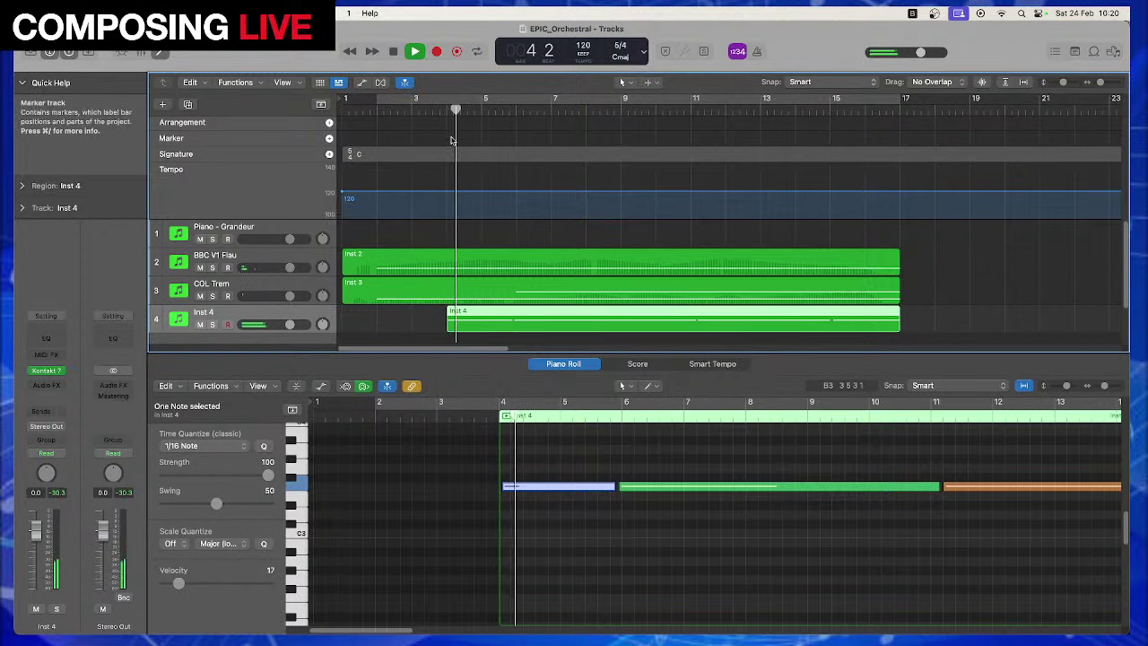
key("space")
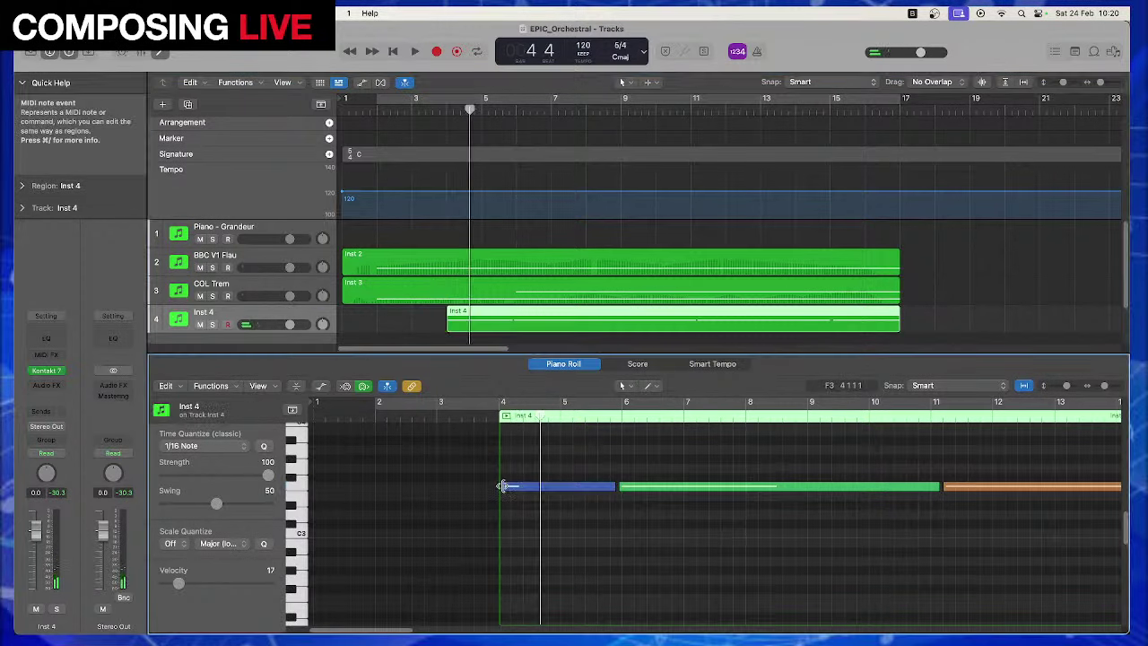
left_click_drag(504, 486, 499, 486)
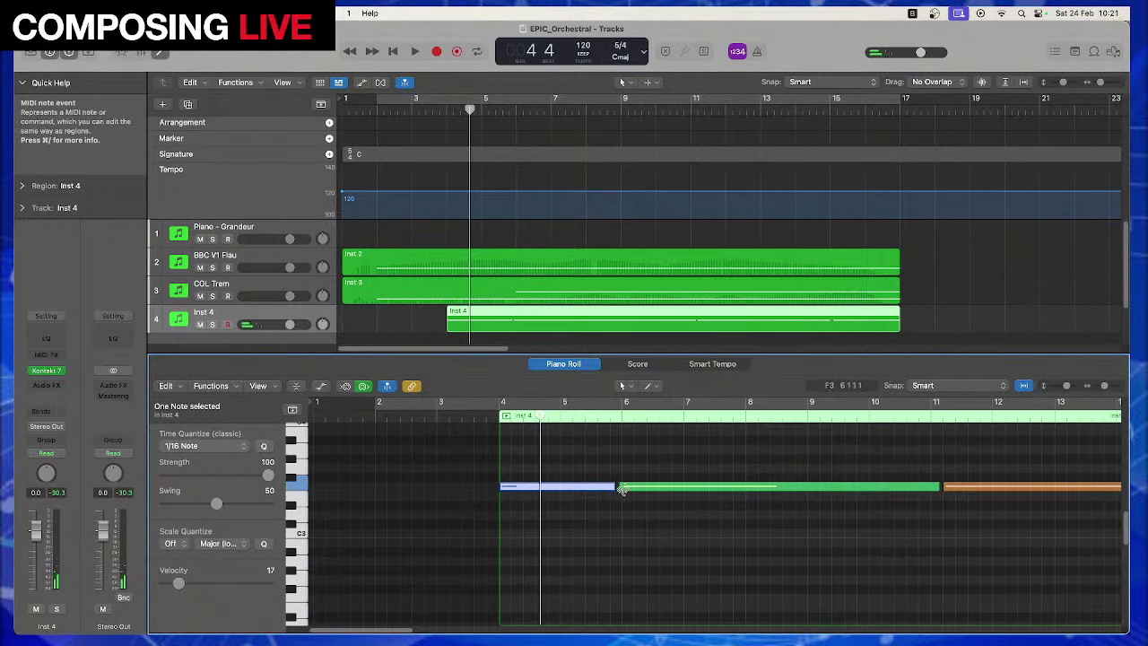
left_click_drag(620, 486, 623, 486)
left_click(656, 524)
key("space")
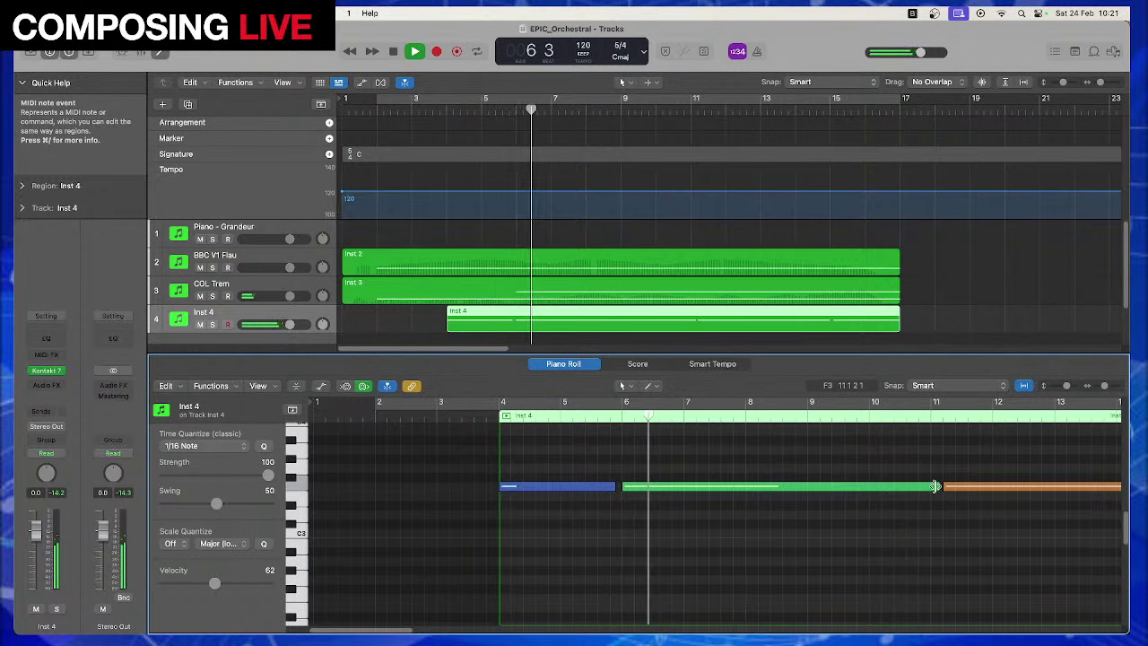
Align the boundaries between the remaining Inst 4 notes so the third starts at bar 11 and the fourth at bar 15
left_click_drag(934, 486, 930, 489)
left_click(956, 523)
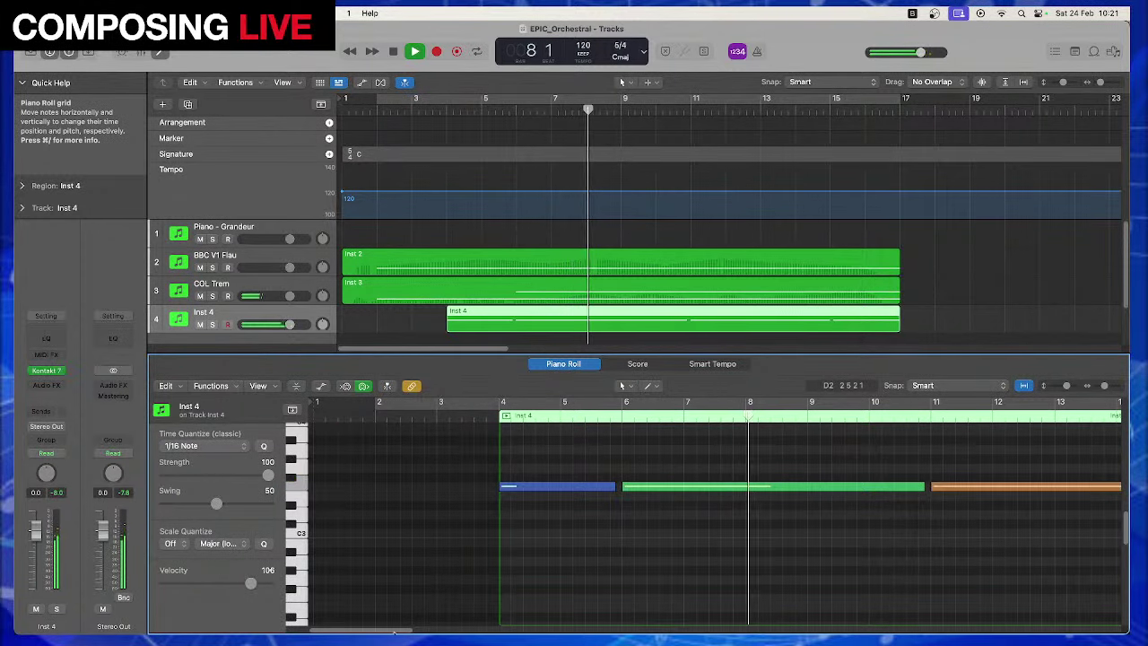
left_click_drag(394, 631, 461, 631)
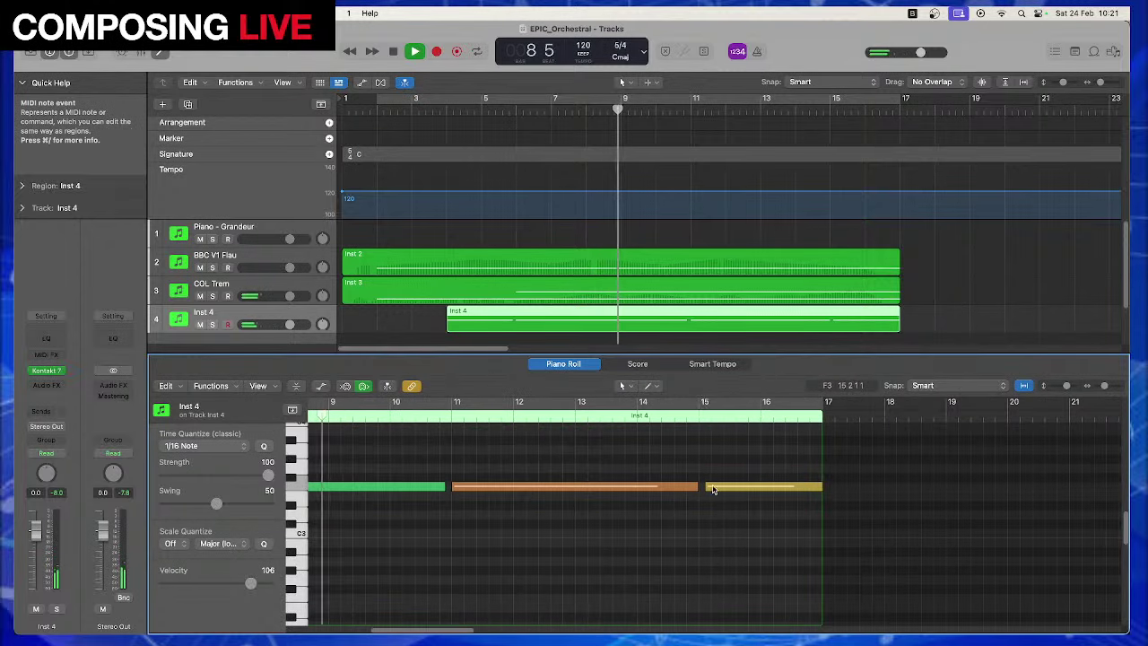
left_click_drag(694, 489, 702, 498)
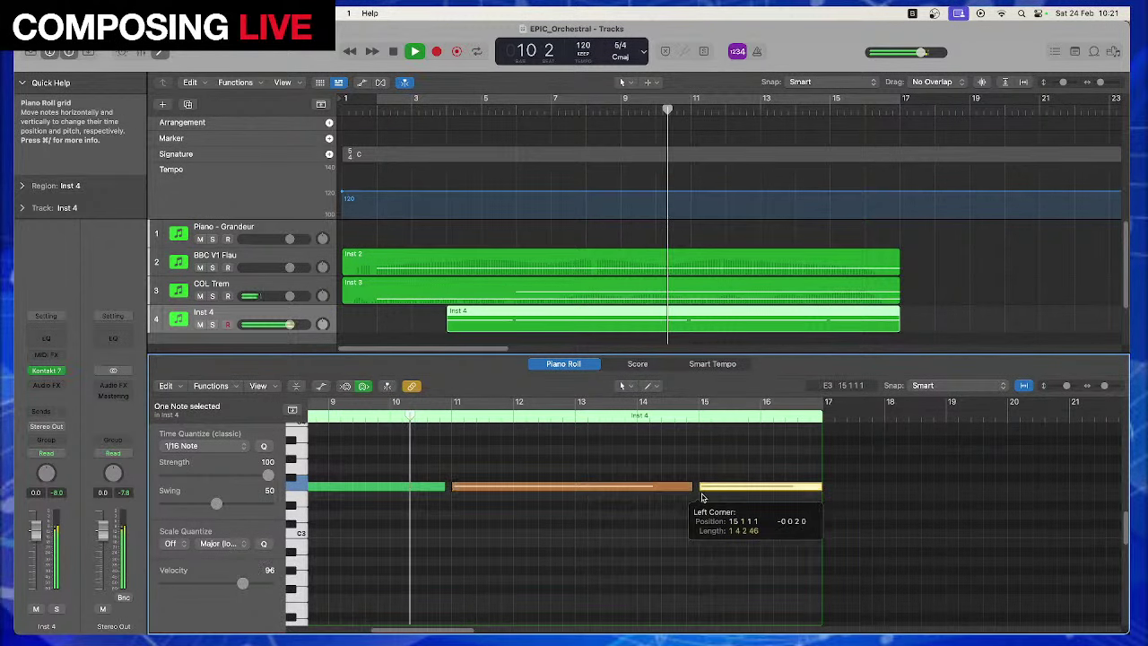
Set the velocity of the last Inst 4 note to 125 and stop playback
left_click_drag(243, 583, 266, 584)
scroll(540, 571, "left", 5)
left_click(540, 572)
key("space")
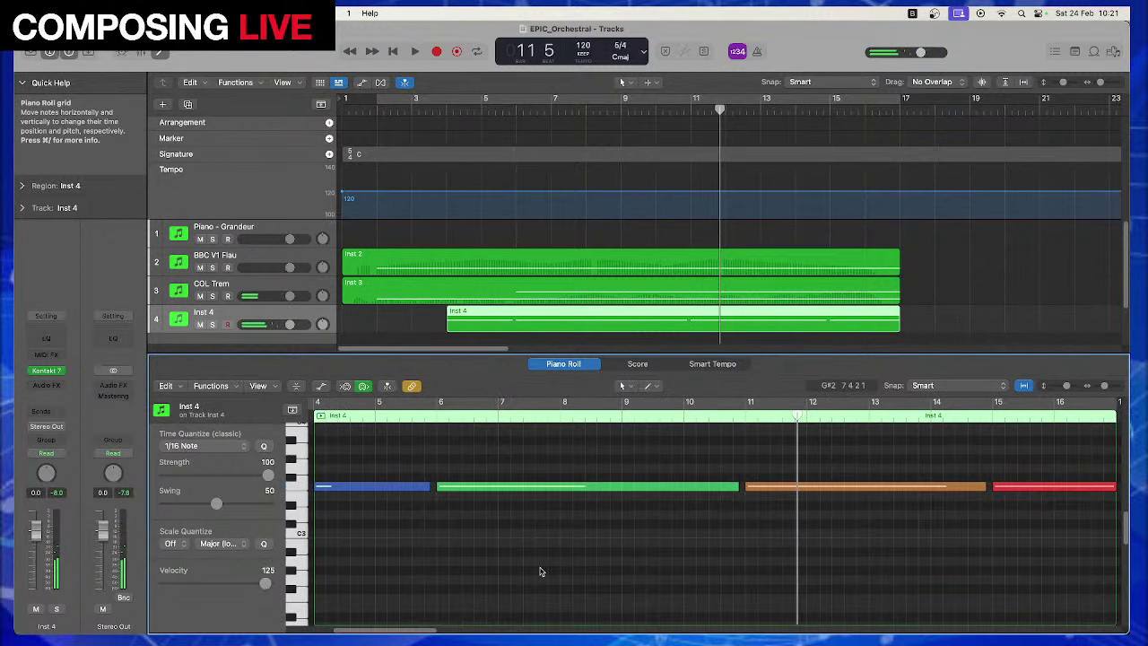
Play the cue from the beginning through bar 17 to review the low loops against the strings
key("Return")
key("space")
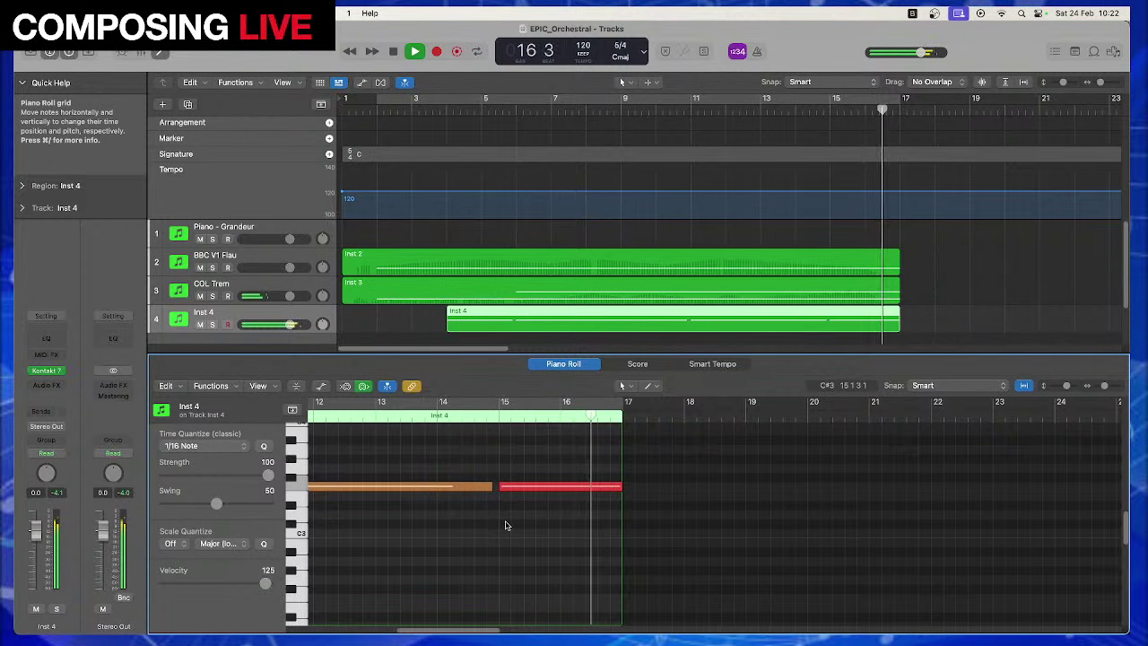
key("space")
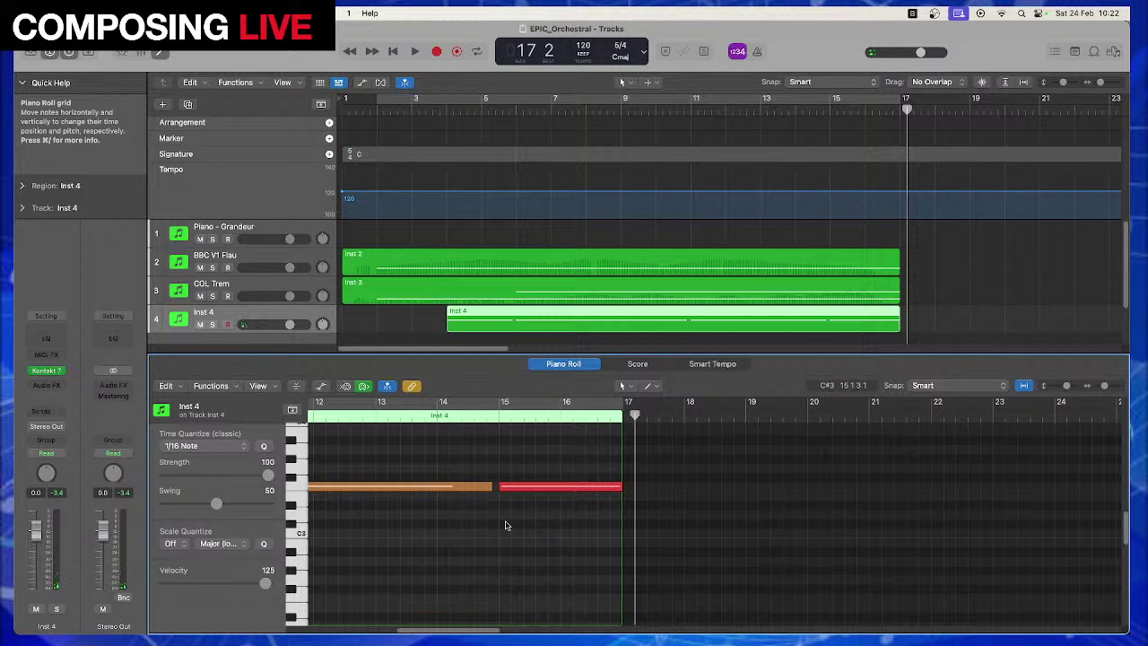
left_click(409, 348)
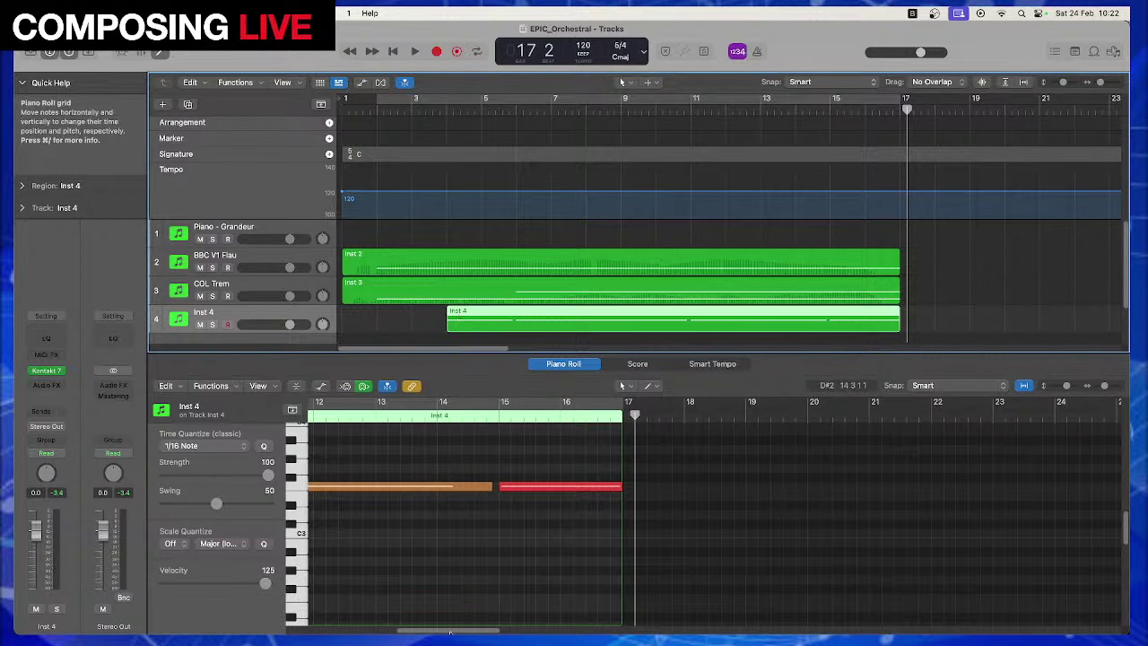
scroll(449, 631, "left", 10)
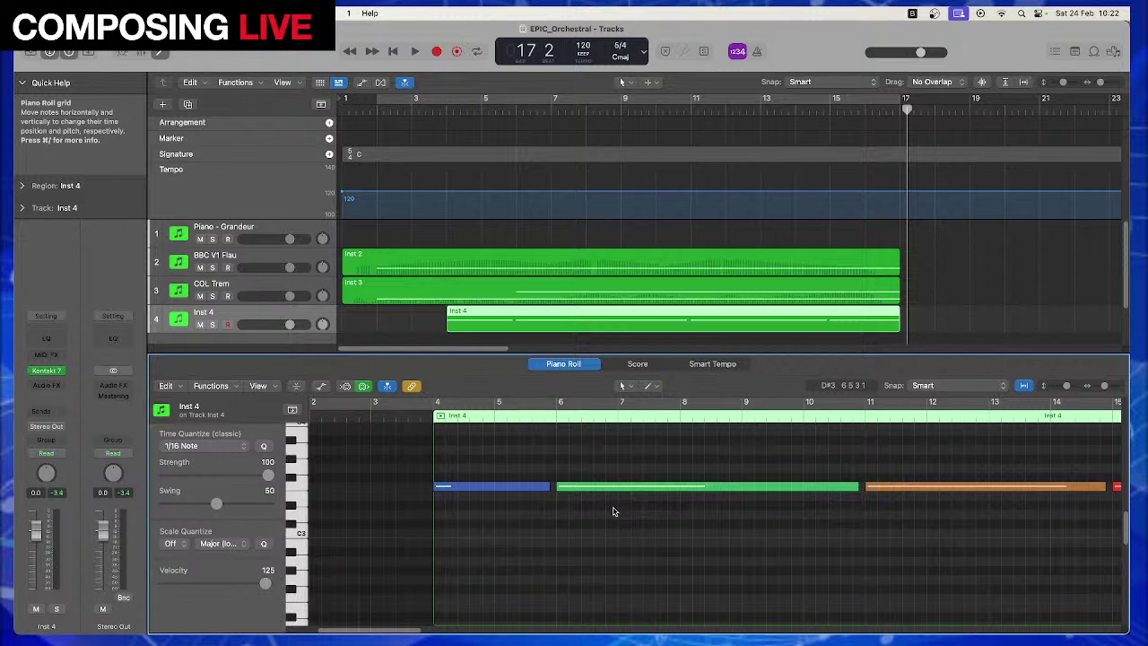
Create a new track with Inst 4's duplicate settings and load the triplet preset Hybrid Cinematic - High Loops (TRP) in its Kontakt
right_click(239, 312)
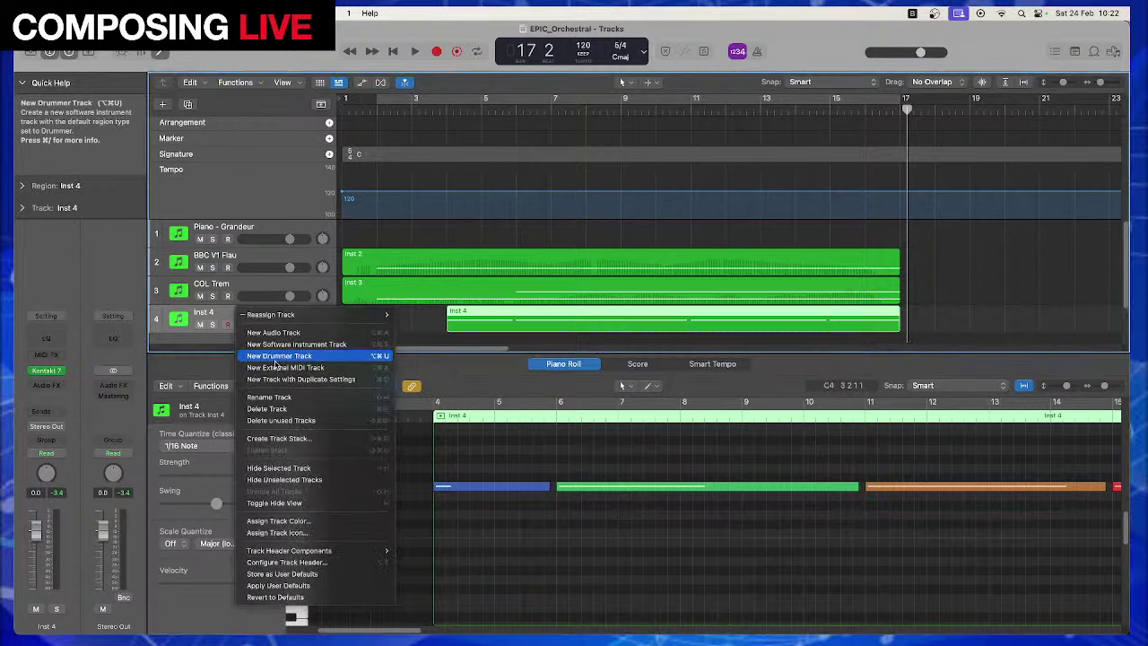
left_click(300, 378)
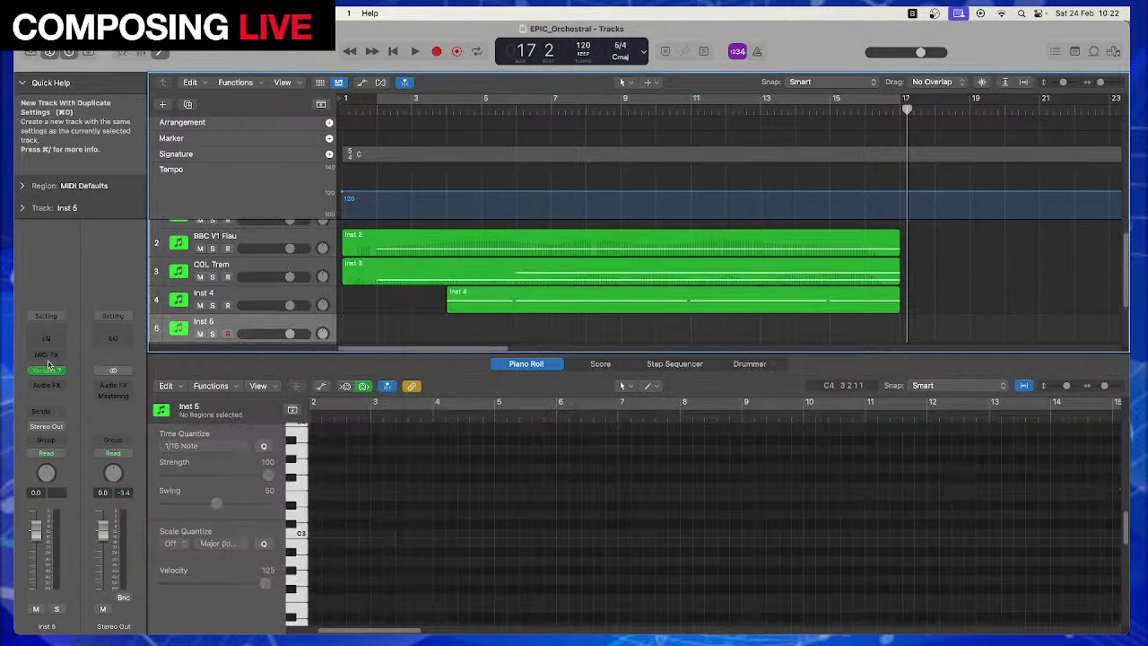
left_click(49, 368)
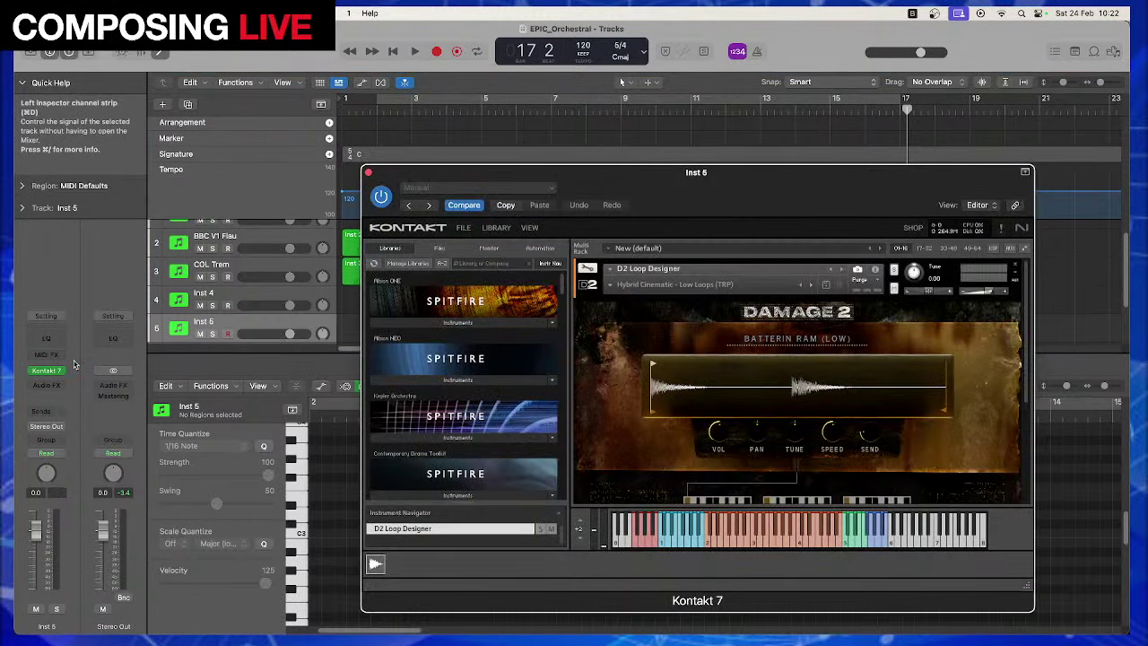
left_click(631, 289)
mouse_move(634, 330)
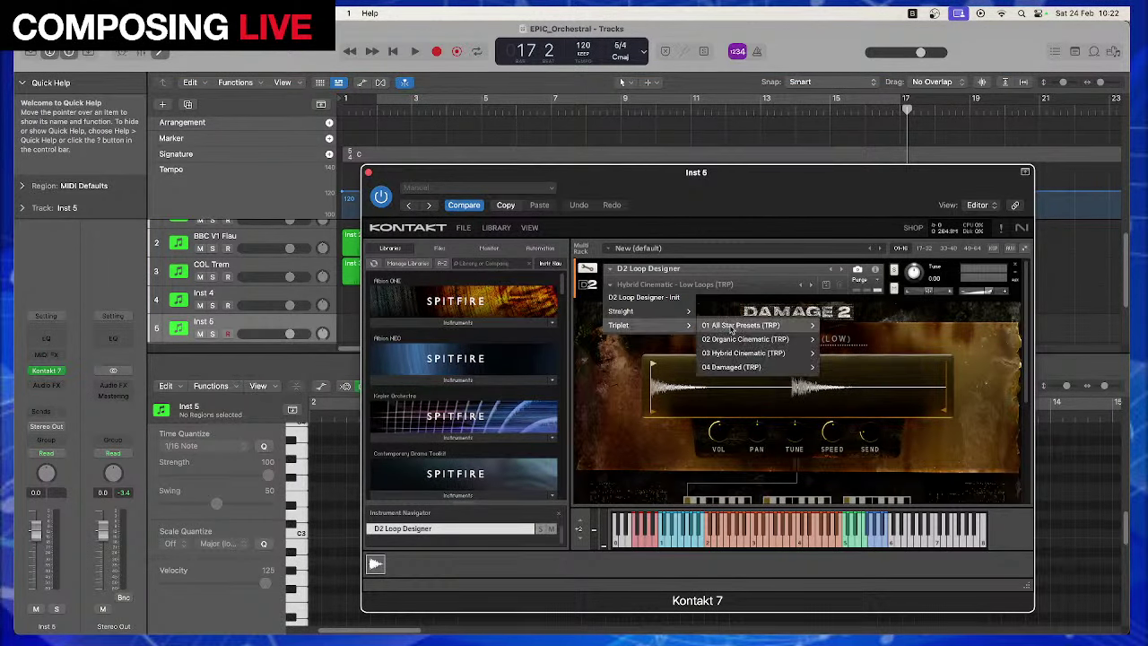
mouse_move(783, 354)
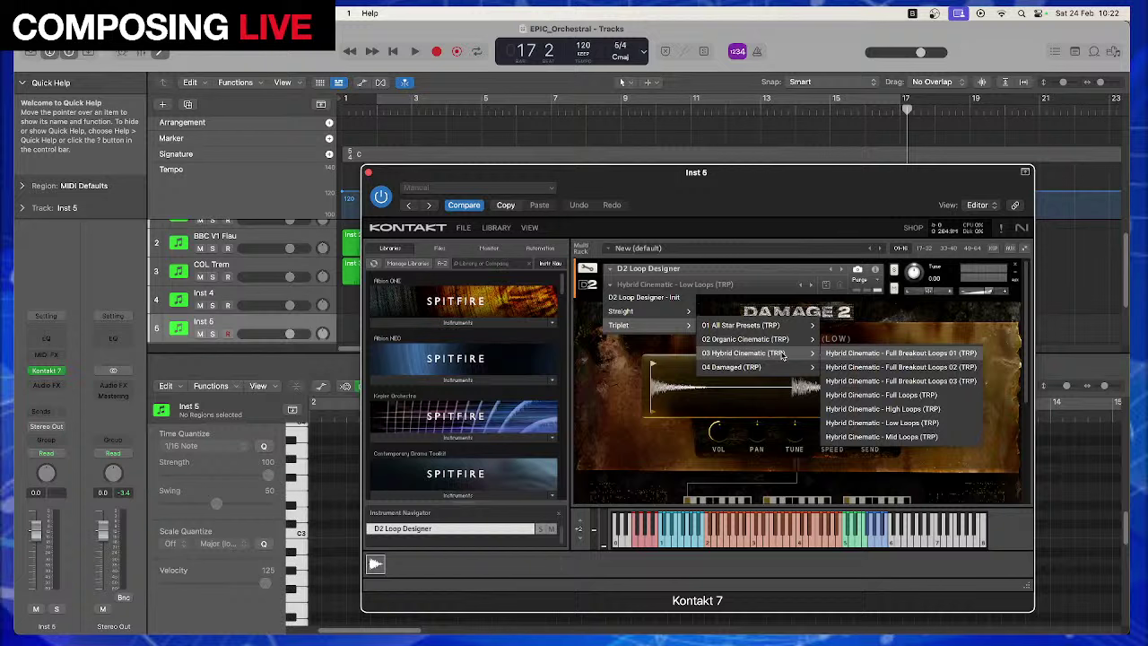
left_click(893, 411)
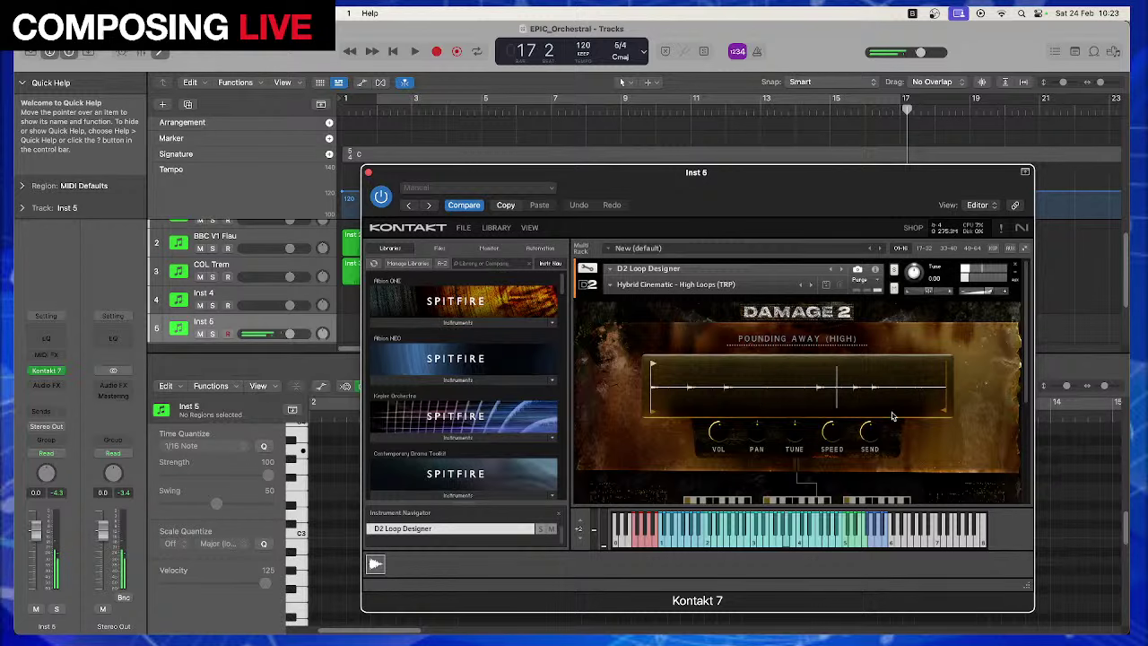
Move the Kontakt window below the arrangement and audition the high loops while playing the project from bar 1
left_click_drag(597, 172, 574, 358)
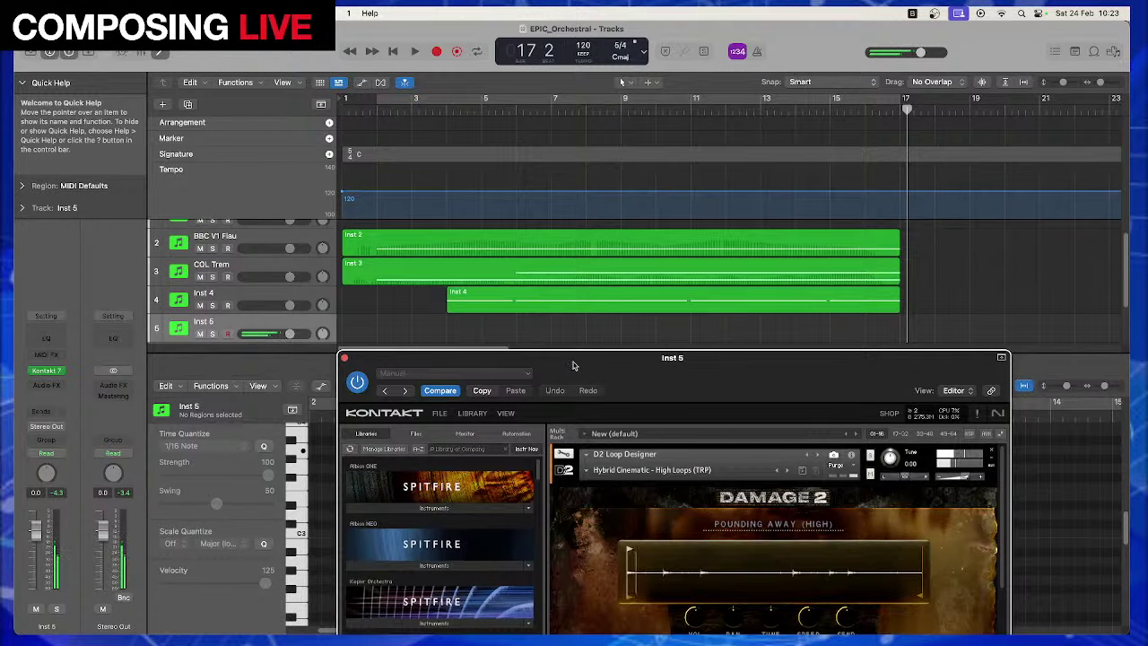
left_click(367, 113)
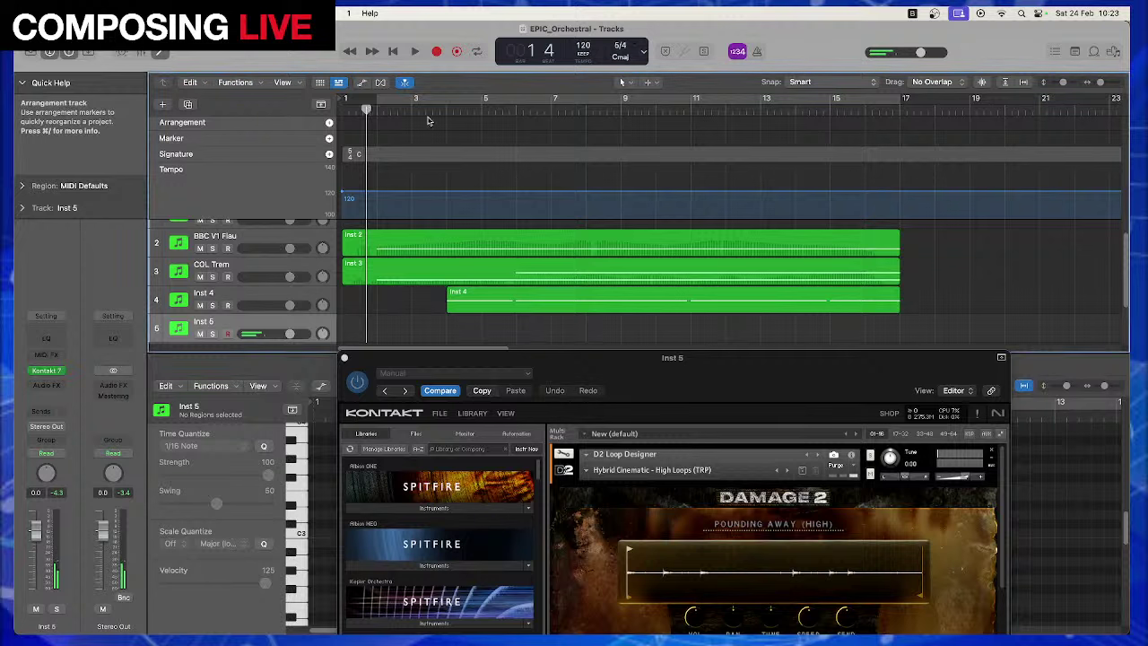
key("space")
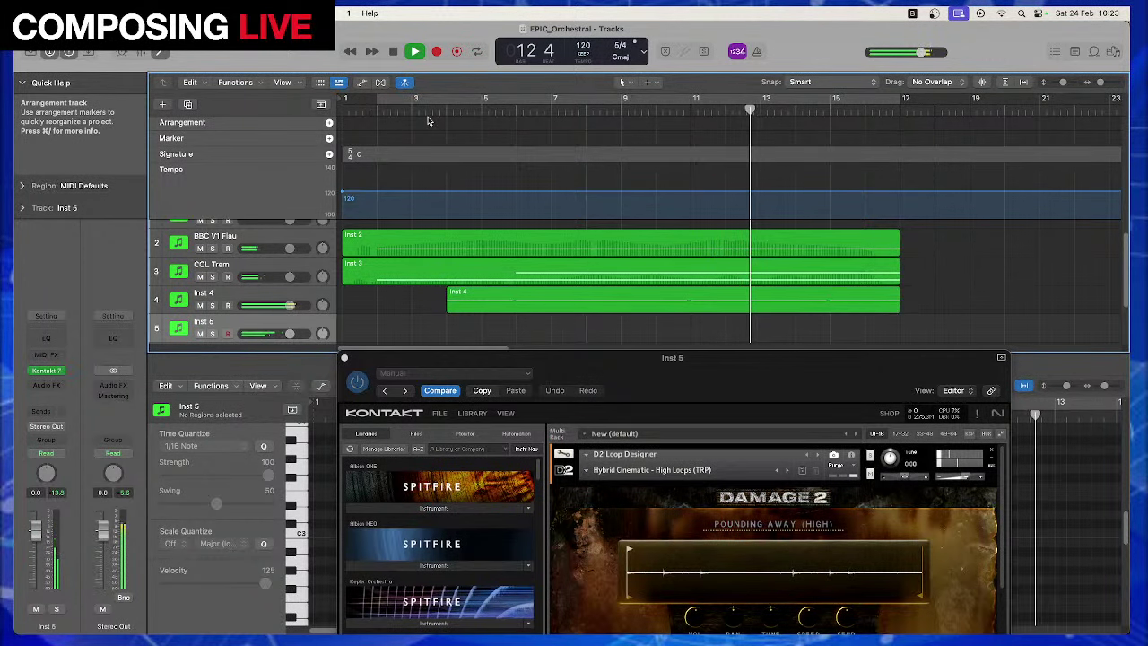
key("space")
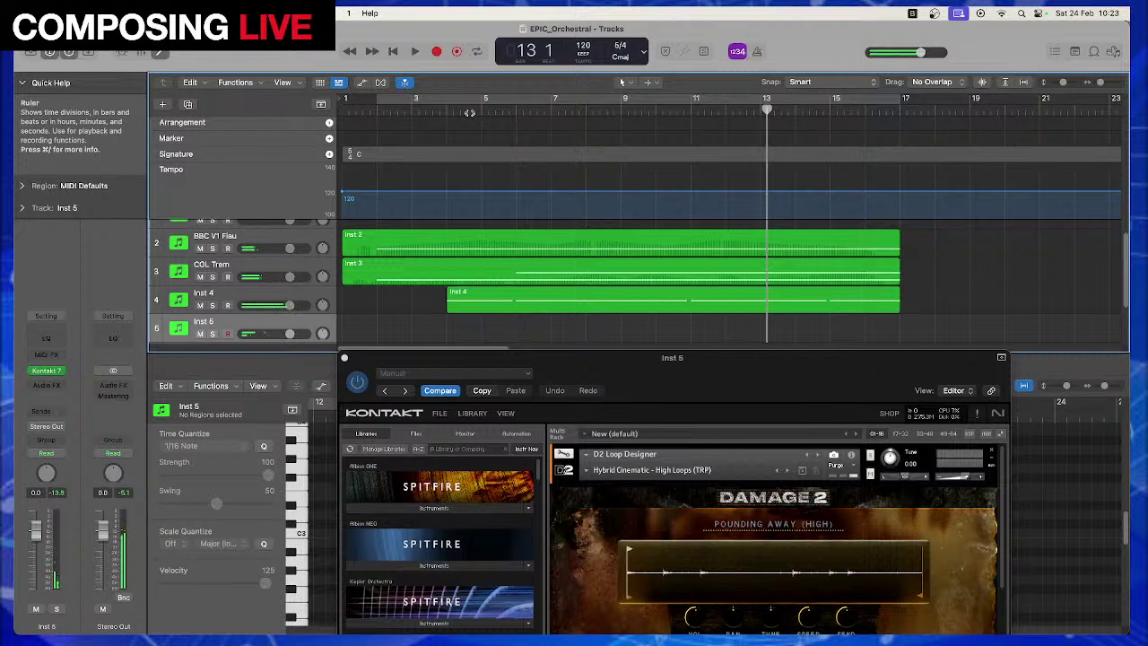
Record a held high-loop note on the Inst 5 track from bar 10 to bar 17, starting playback at bar 9, and close Kontakt
left_click(628, 107)
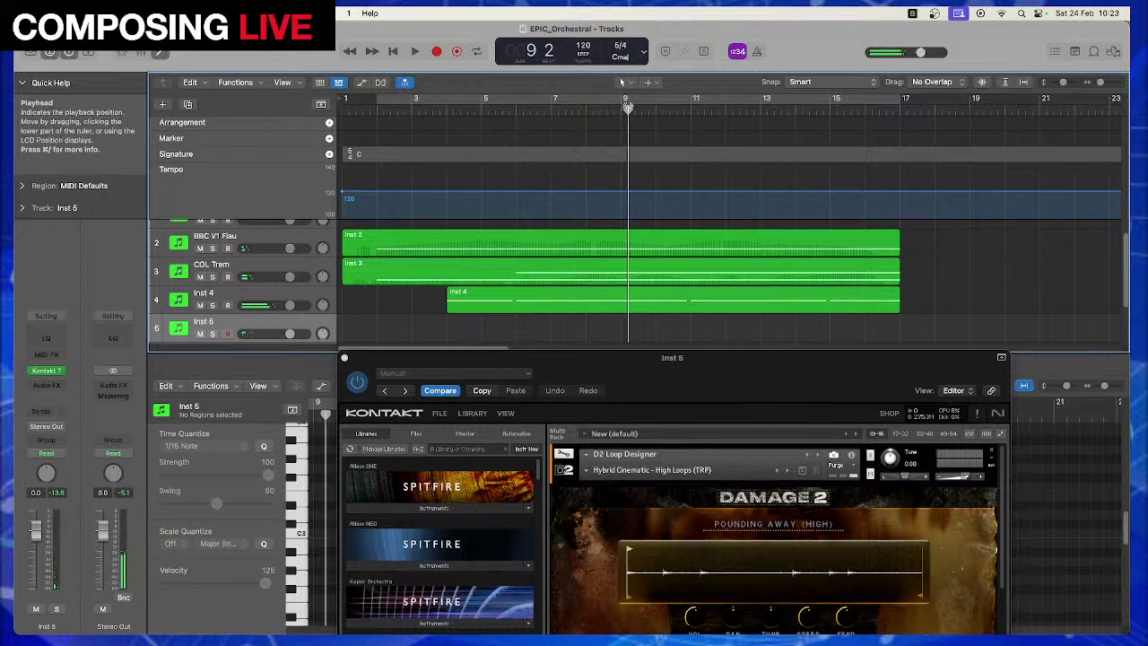
key("r")
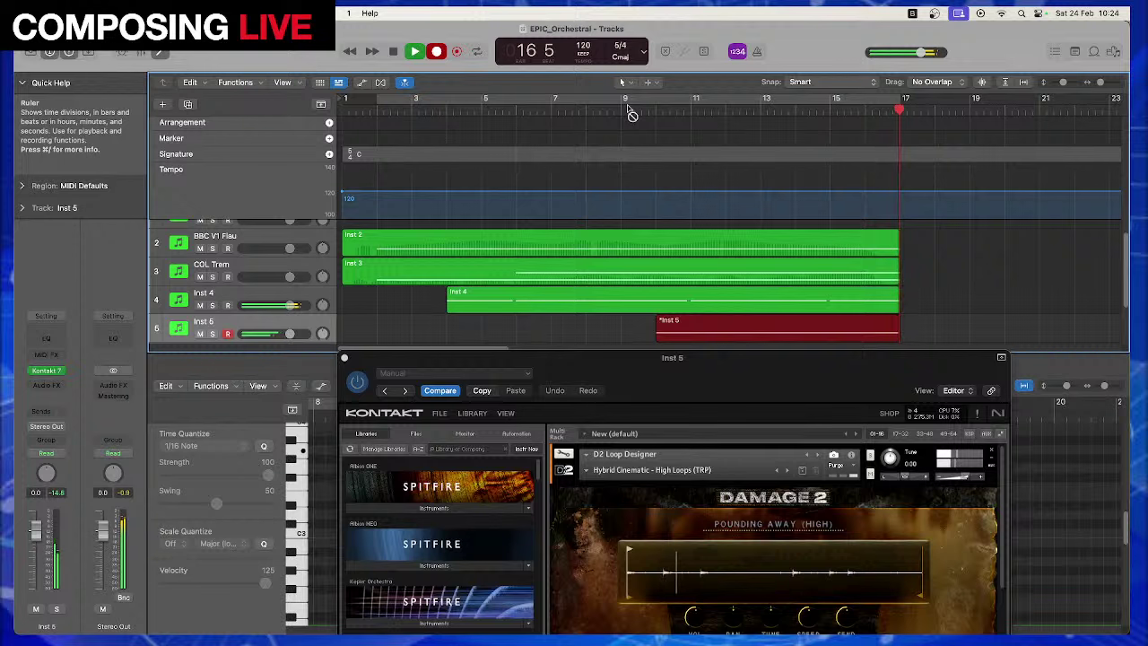
key("space")
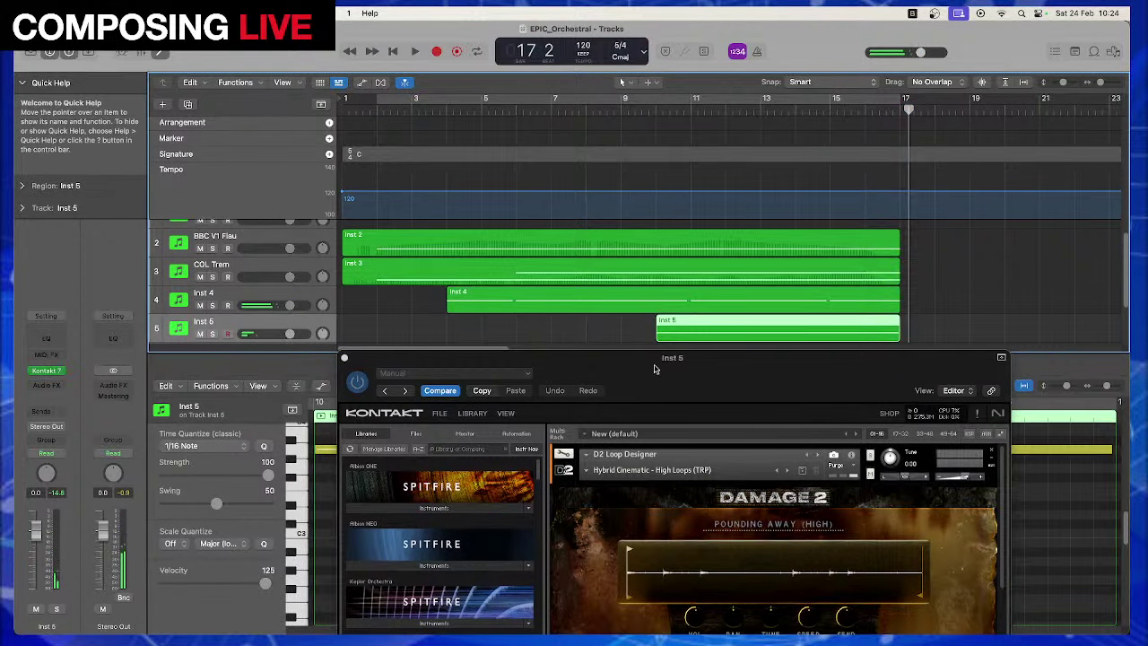
left_click(344, 357)
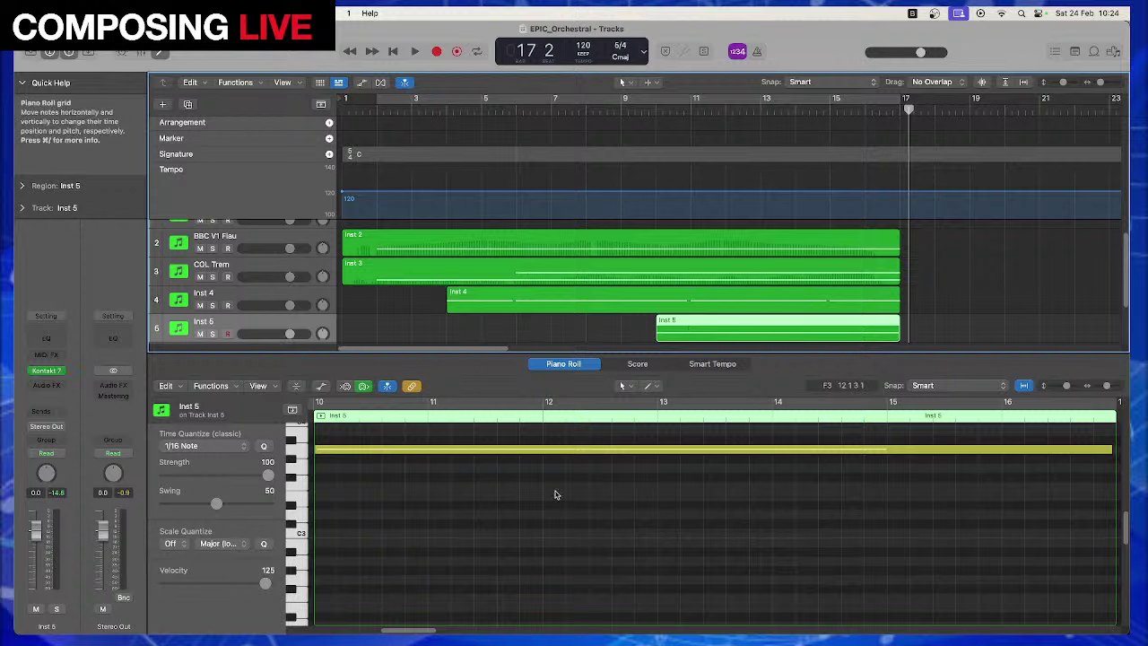
Select the long held note in the Inst 5 region
left_click(554, 494)
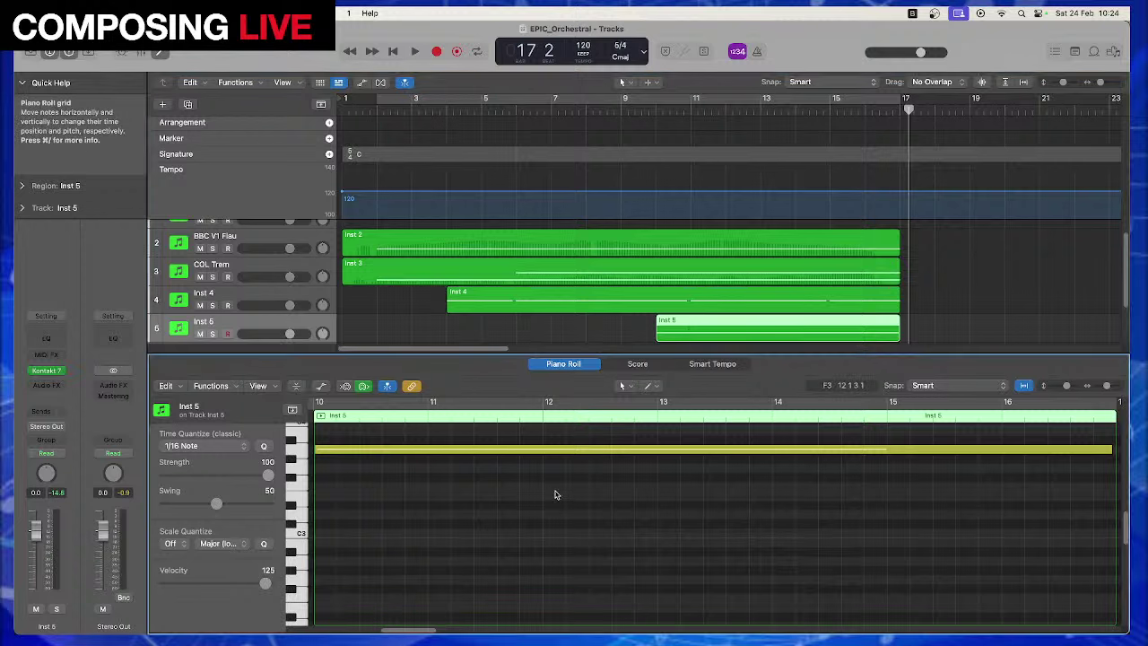
left_click(525, 449)
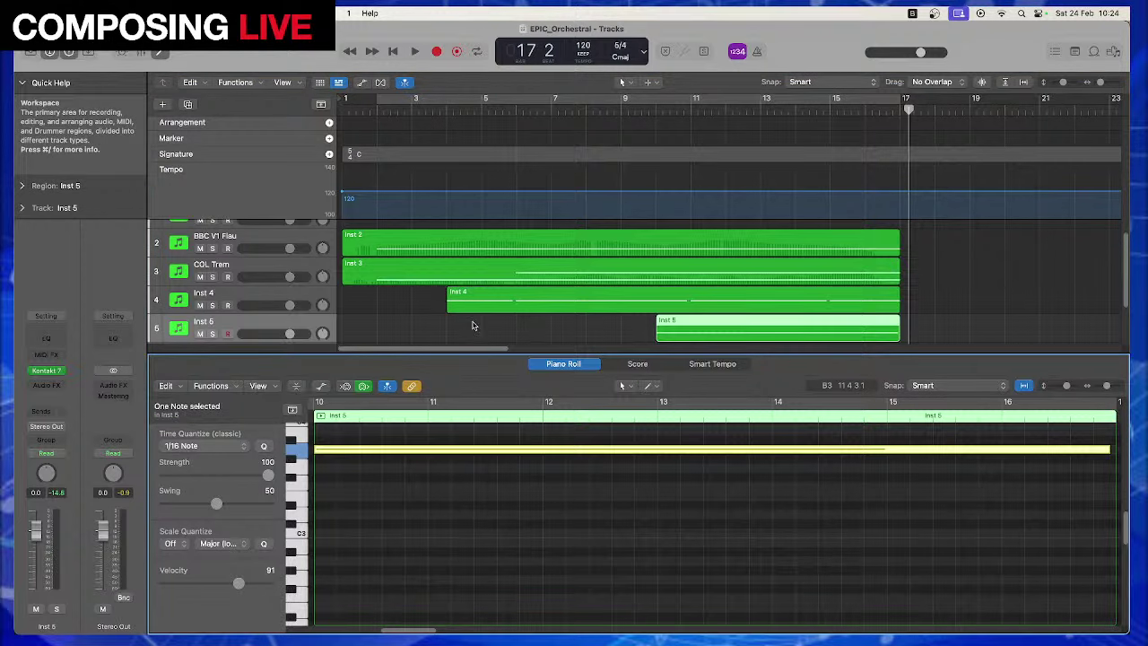
scroll(474, 325, "down", 3)
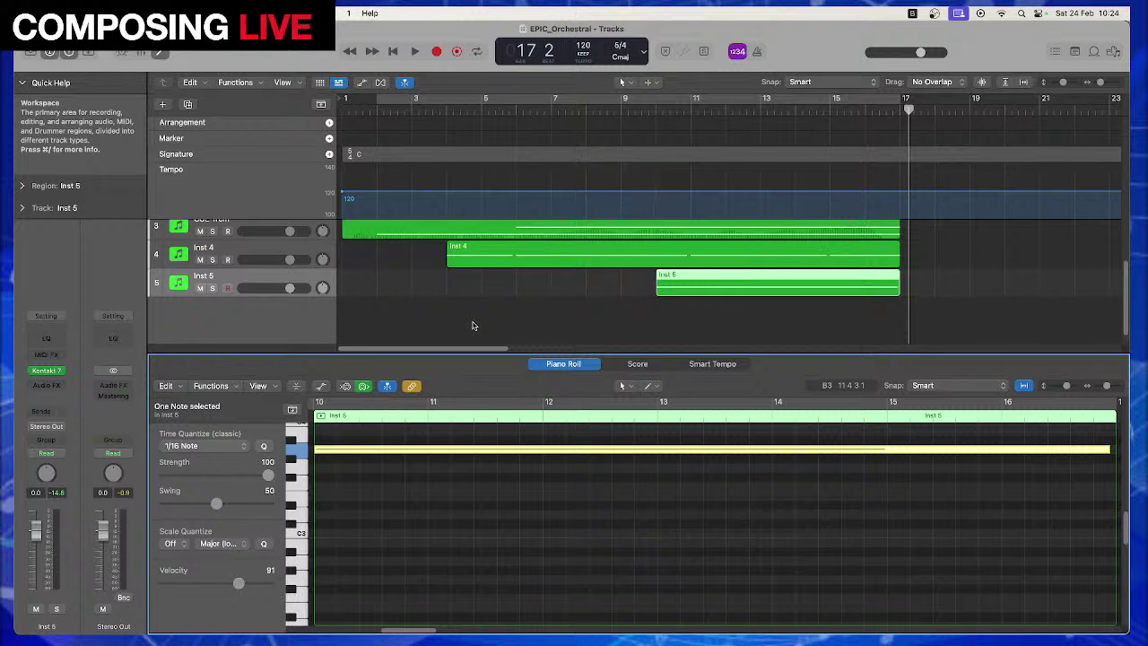
left_click(470, 348)
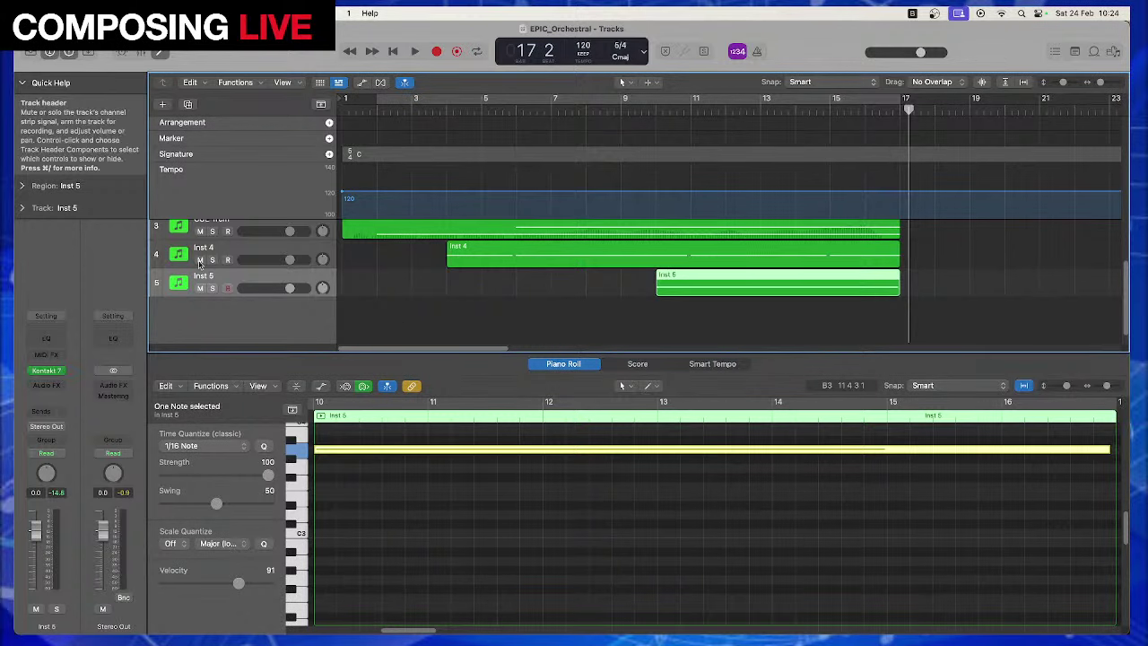
Rename the Inst 4 track "DAM - HO - Low Loops"
scroll(206, 249, "up", 1)
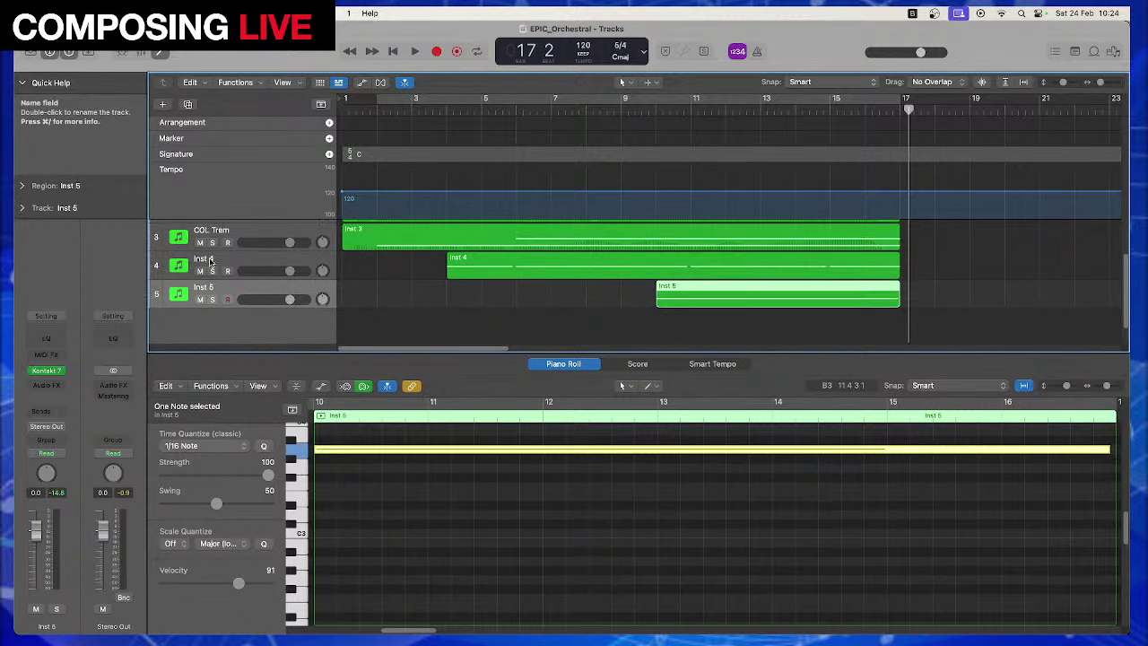
left_click(239, 278)
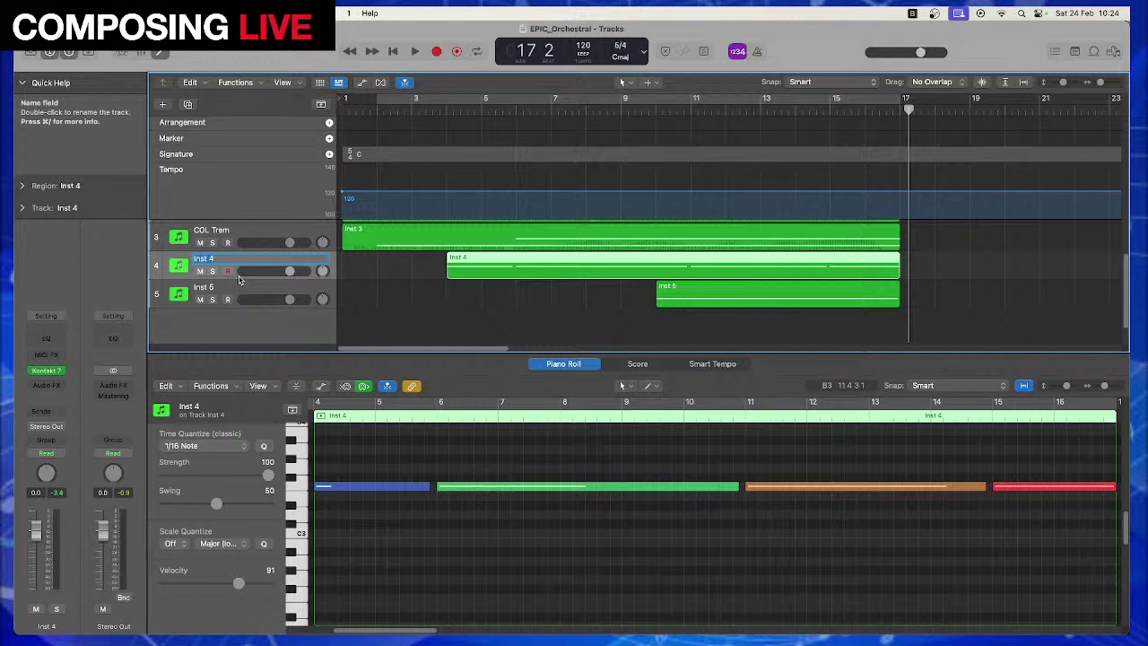
key("shift+Return")
type("DAM")
type(" - LOw")
key("BackSpace")
key("BackSpace")
key("BackSpace")
type("HO - Low Loops")
key("Tab")
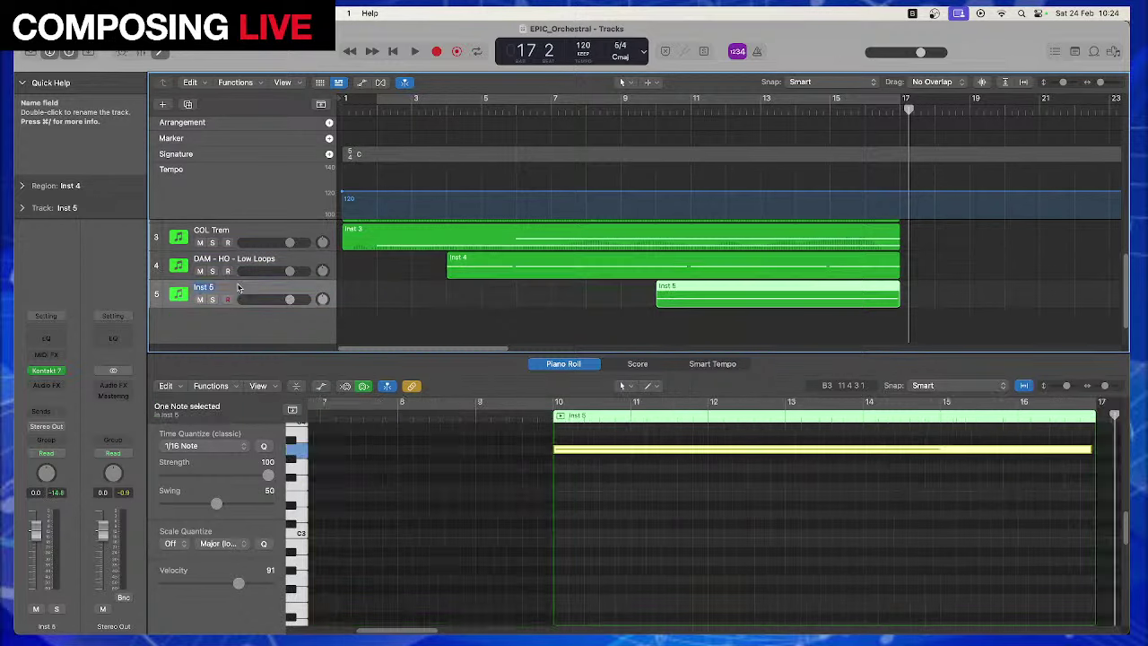
Rename the Inst 5 track "DAM - HO(3) - High Loops"
type("DAM")
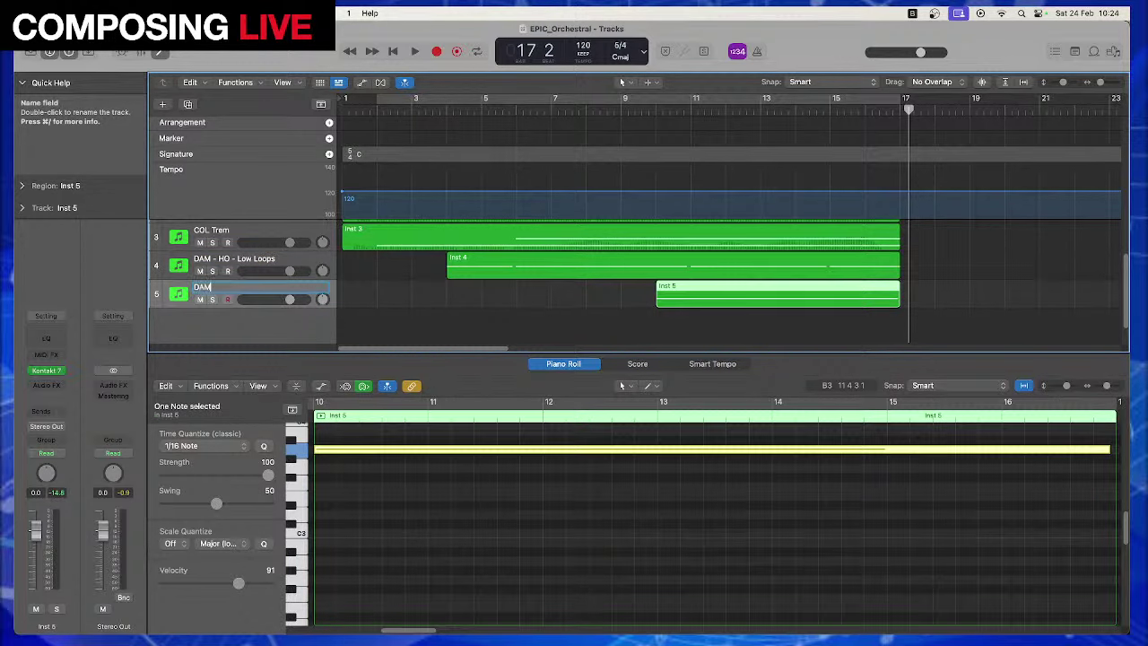
type(" - HO -")
key("BackSpace")
key("BackSpace")
key("BackSpace")
type("(3) - High Loops")
key("Return")
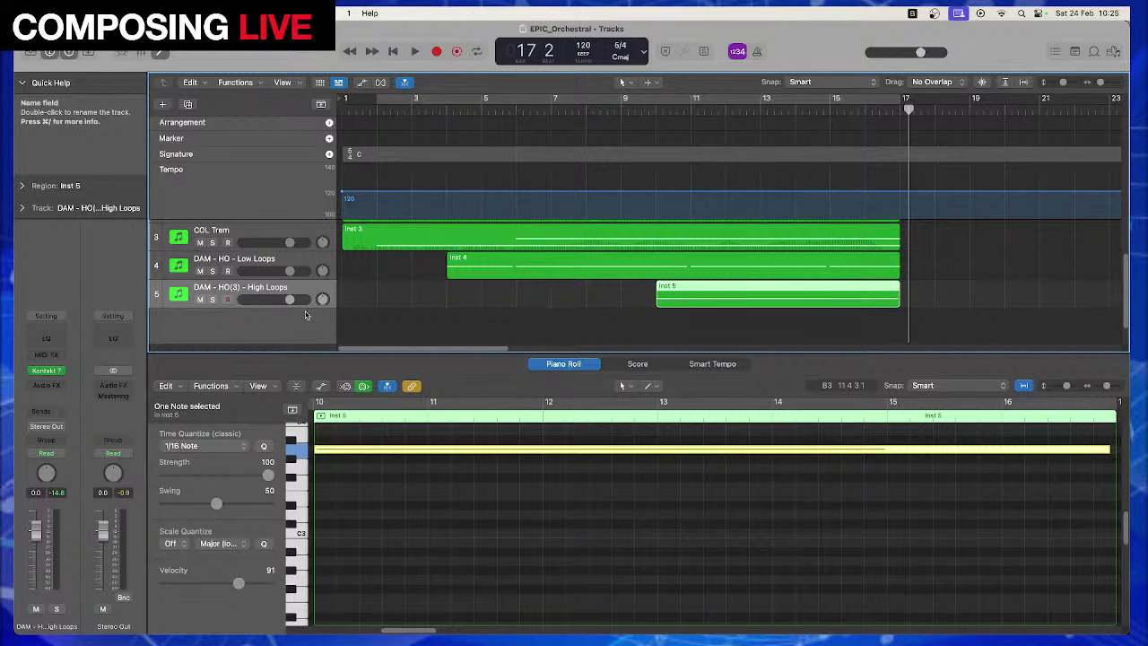
Create a new software instrument track and load Albion Colossus as its instrument
double_click(305, 314)
left_click(804, 487)
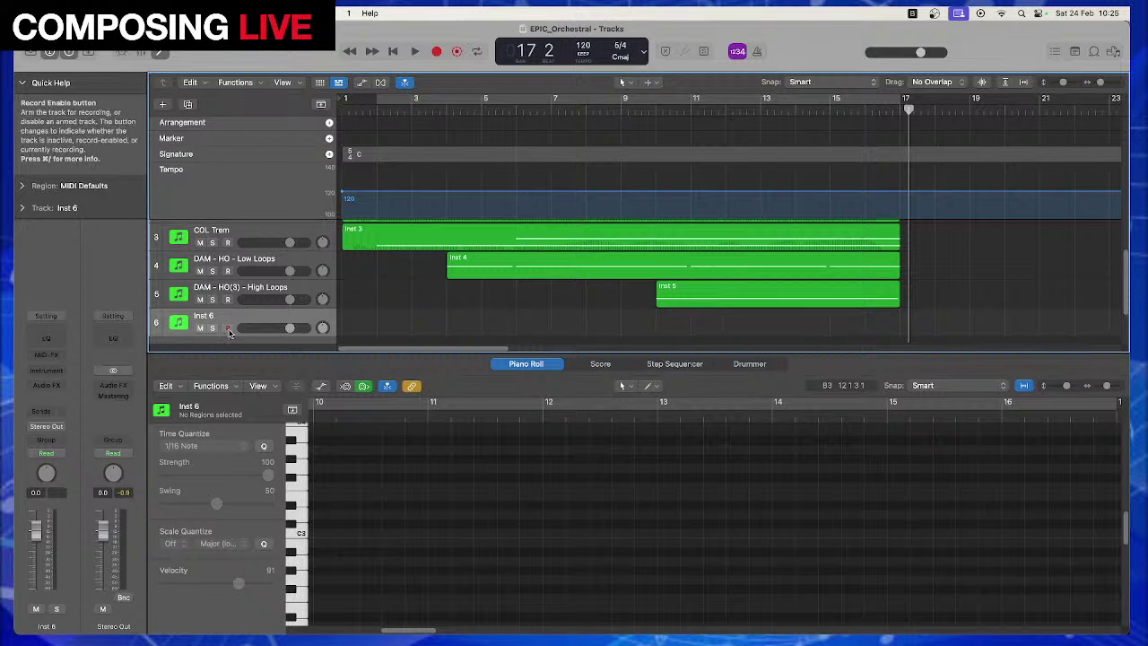
left_click(45, 372)
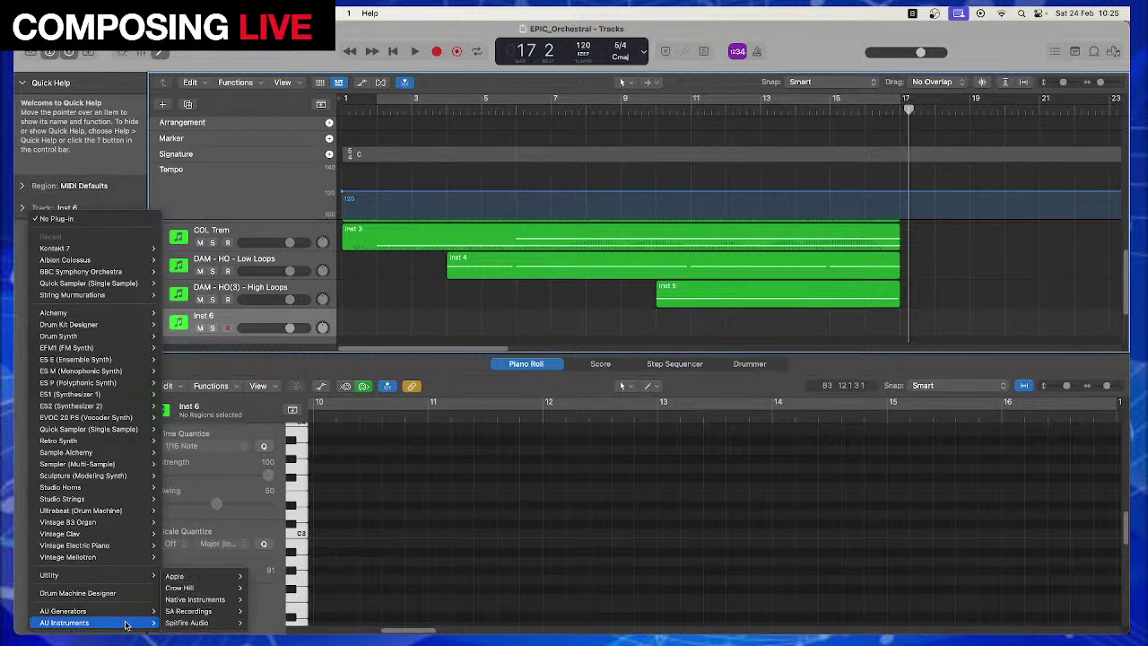
left_click(139, 262)
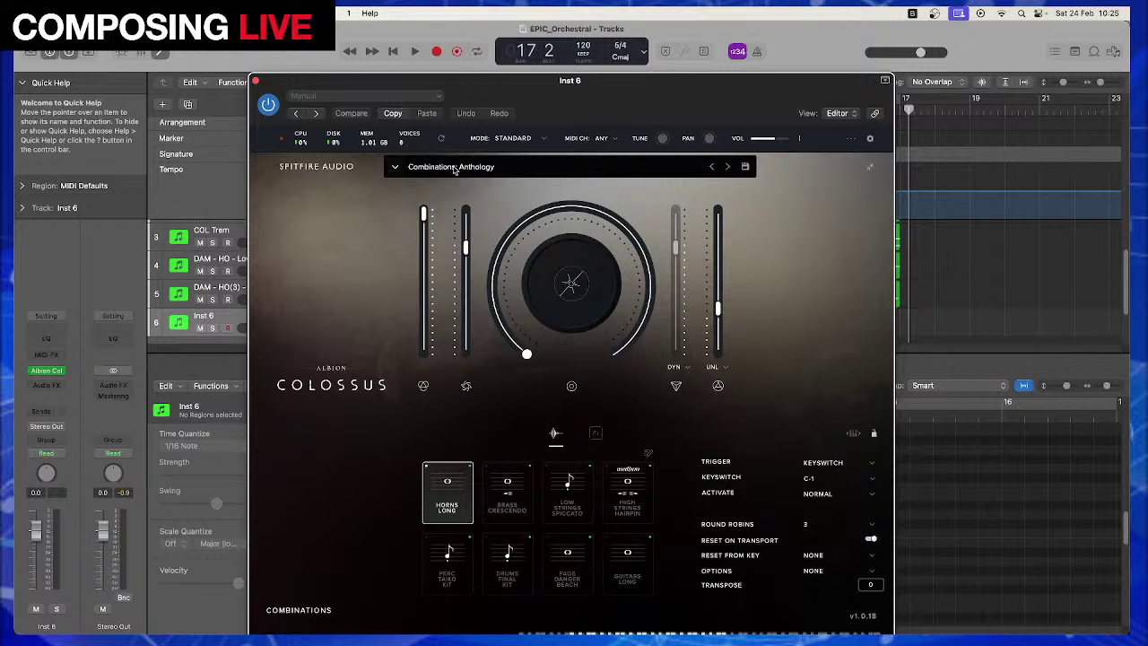
Load the Woodwinds: Longs preset in Albion Colossus and raise its large dial slightly
left_click(454, 169)
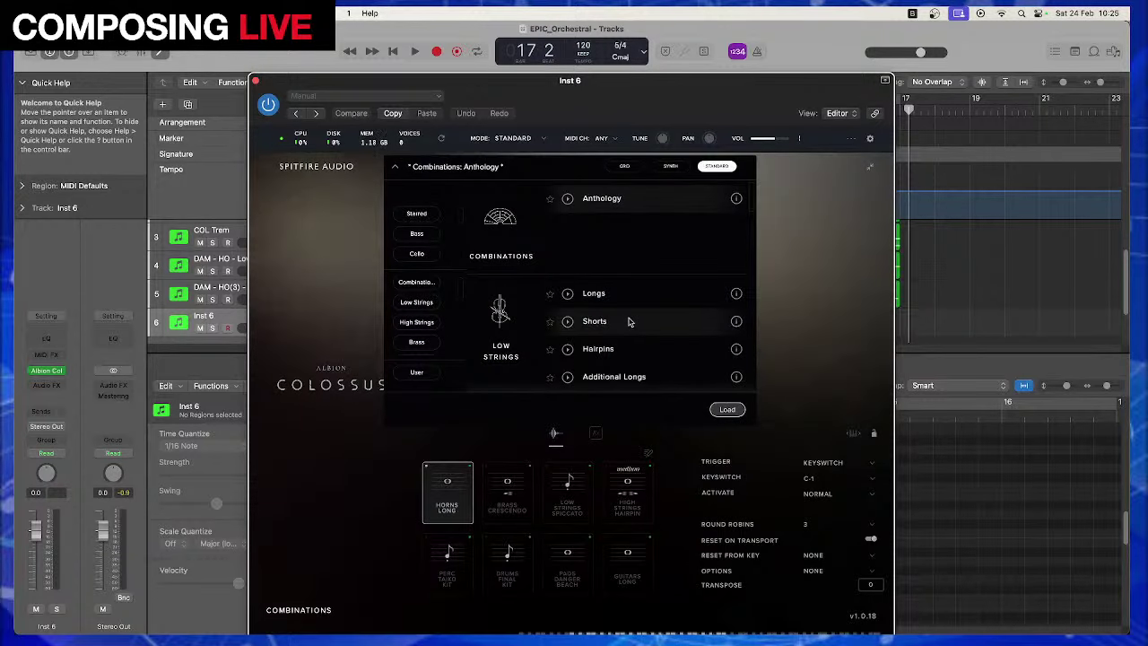
scroll(628, 321, "down", 5)
scroll(629, 321, "down", 12)
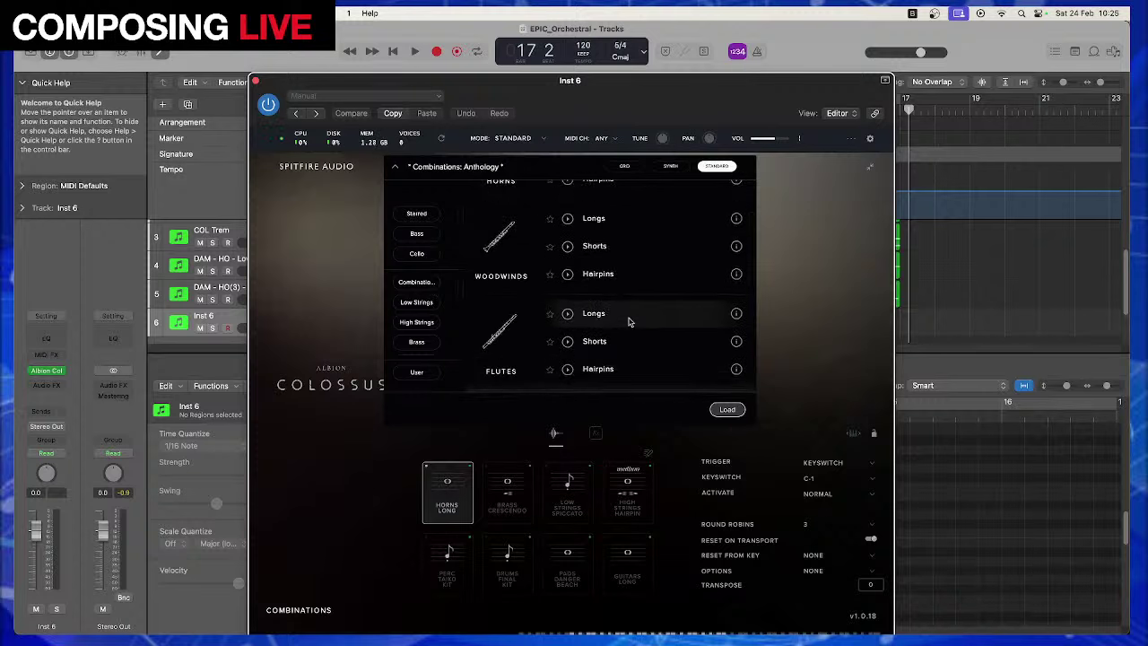
scroll(629, 321, "down", 3)
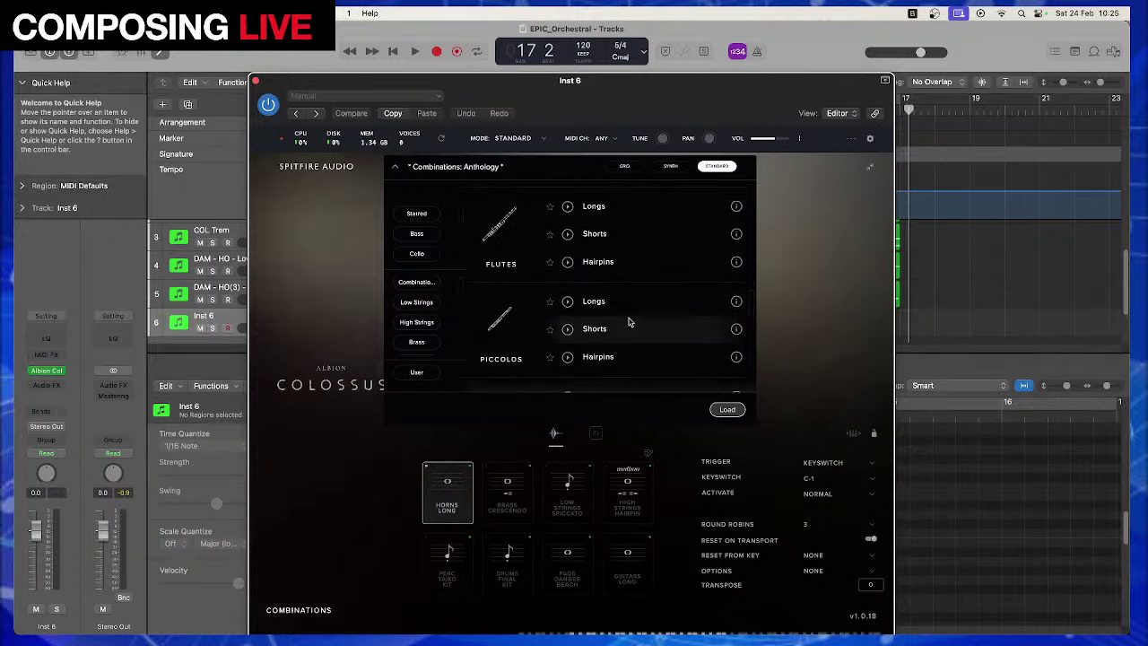
scroll(629, 321, "down", 5)
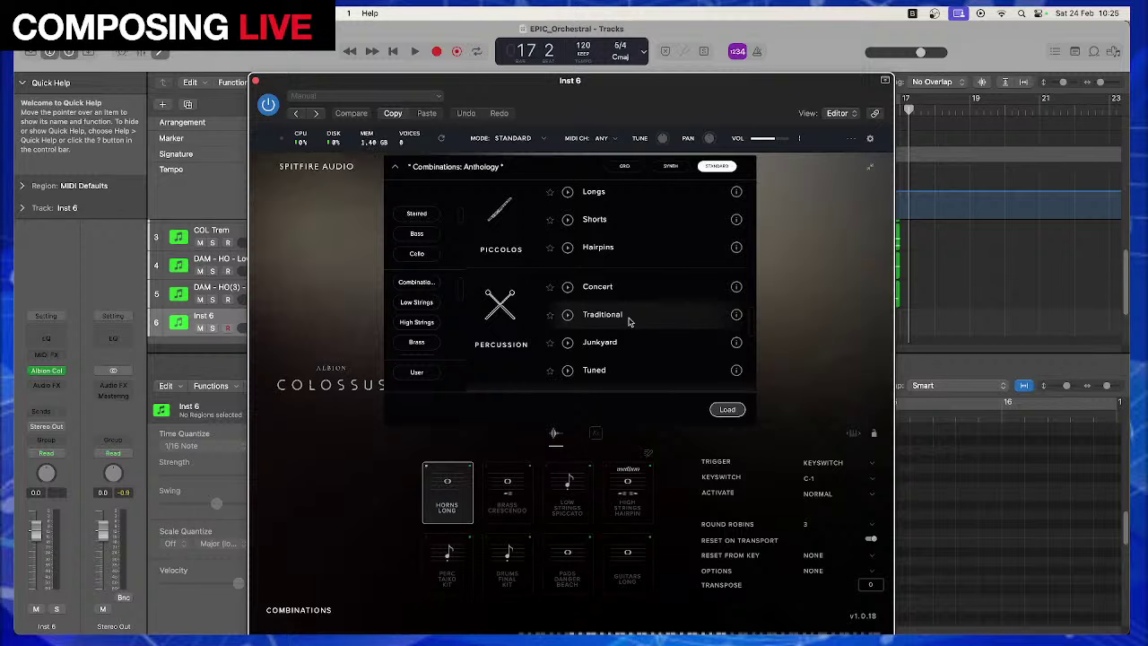
scroll(629, 321, "up", 5)
scroll(628, 321, "up", 5)
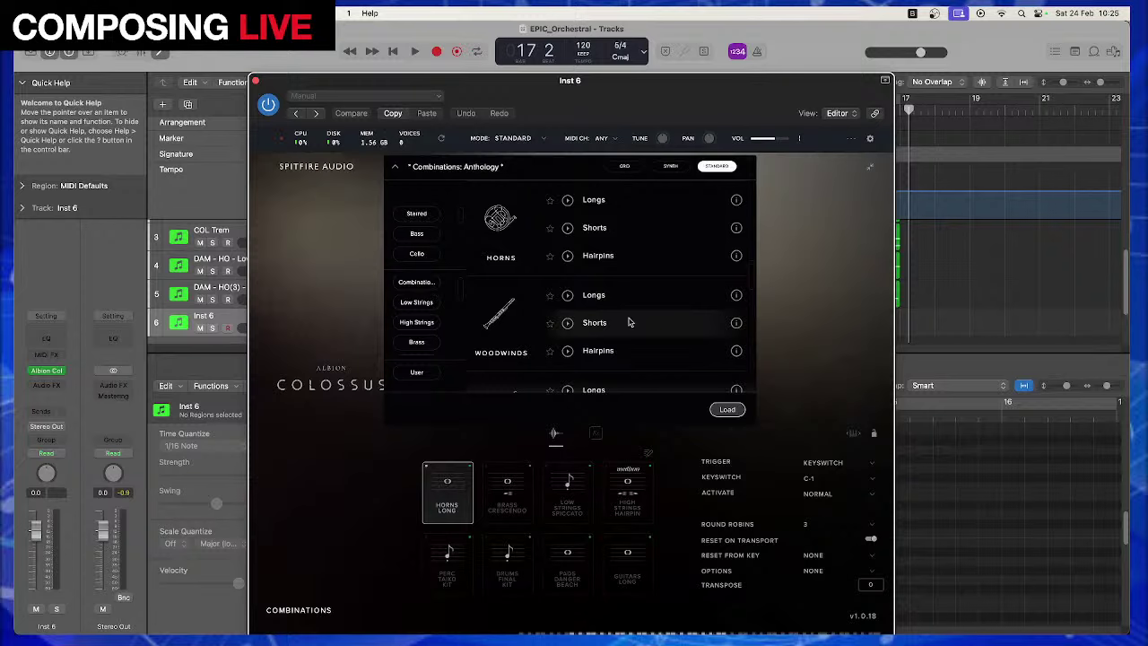
scroll(629, 321, "down", 2)
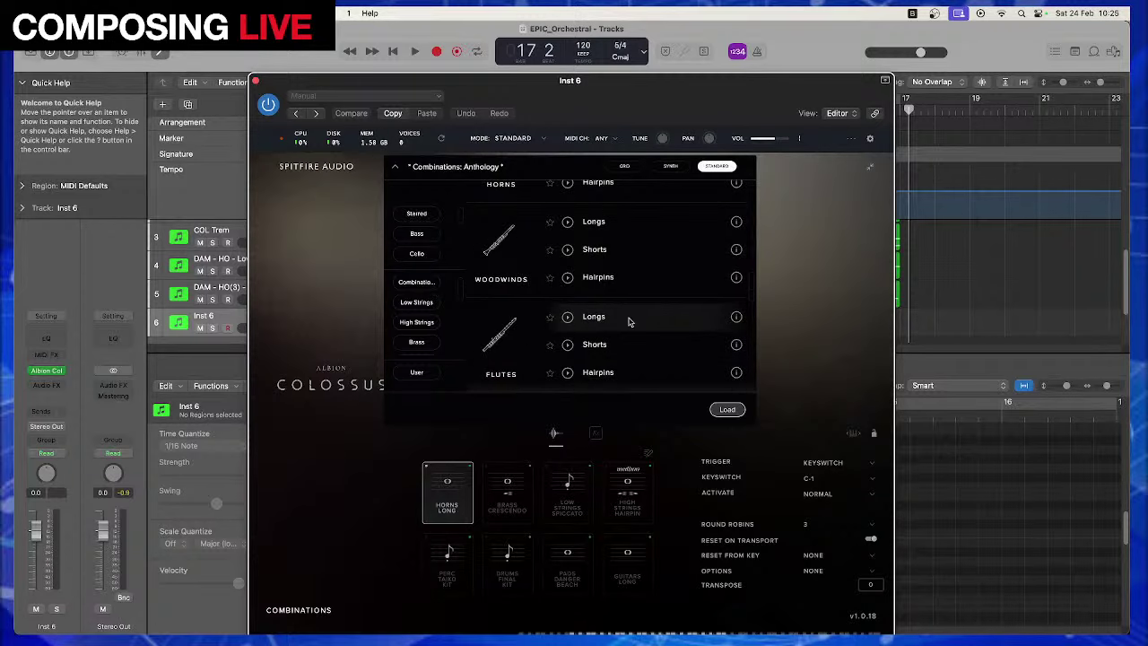
scroll(629, 321, "up", 1)
double_click(600, 262)
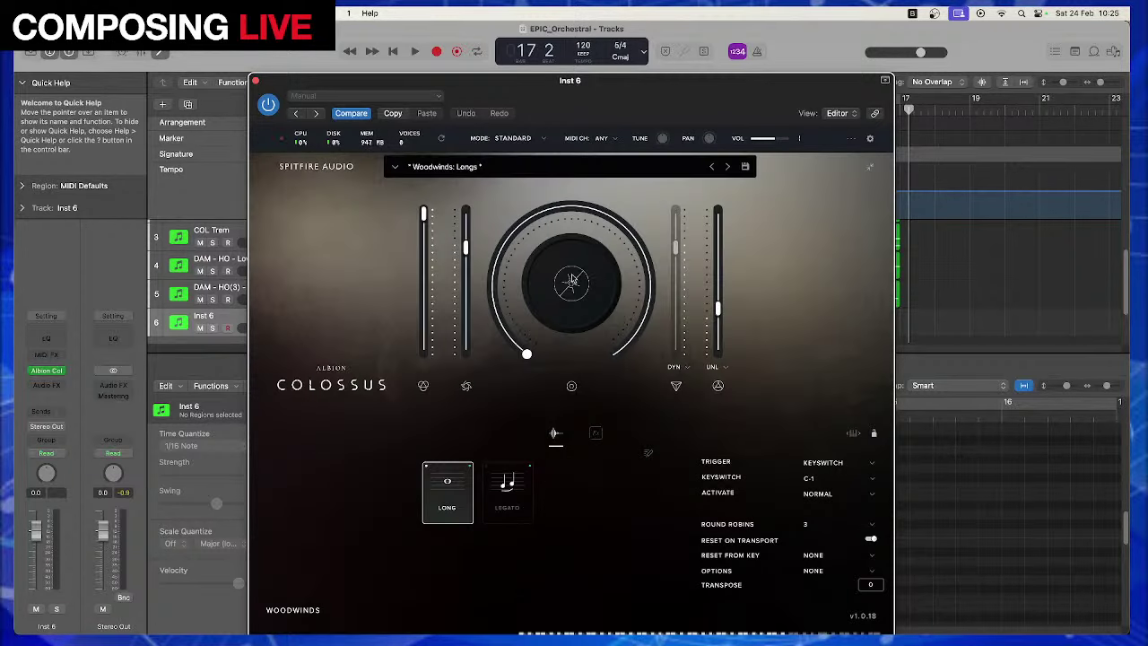
left_click_drag(520, 350, 509, 338)
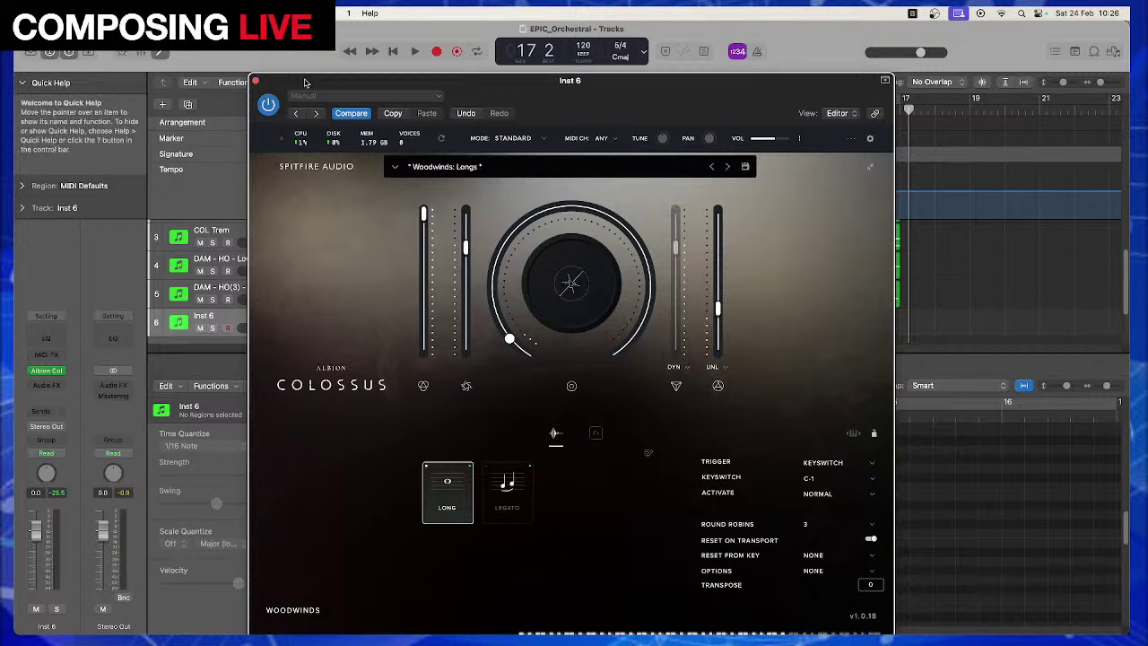
Move the Colossus window below the arrangement and audition the long woodwinds while playing the project from bar 1 to bar 16
left_click_drag(302, 83, 299, 479)
left_click(364, 110)
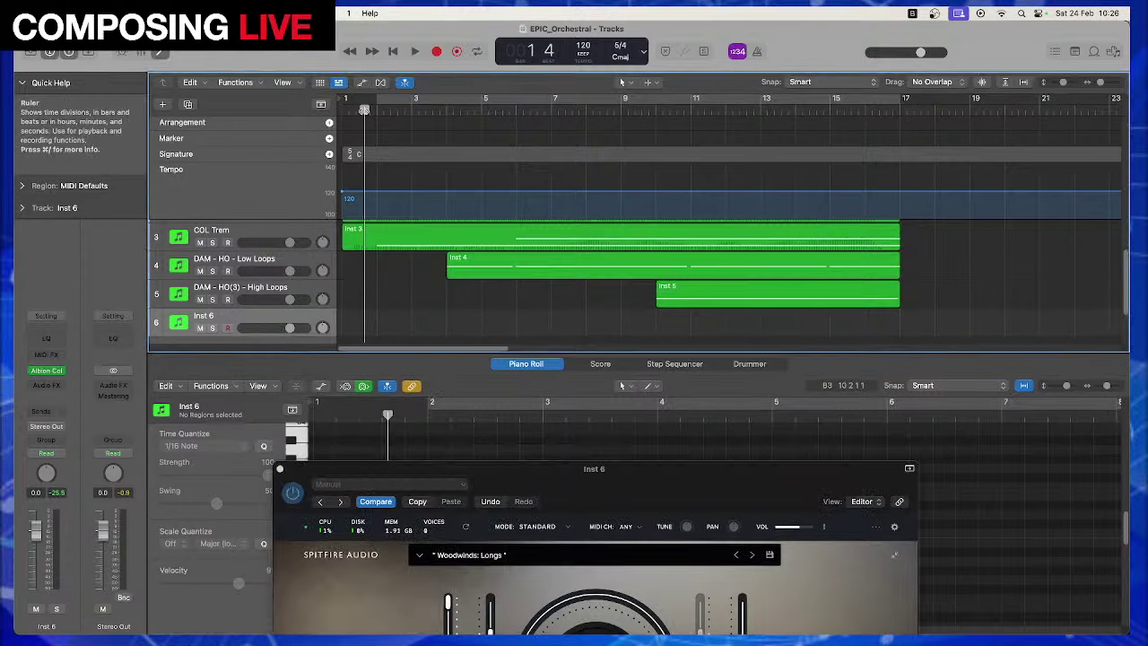
key("space")
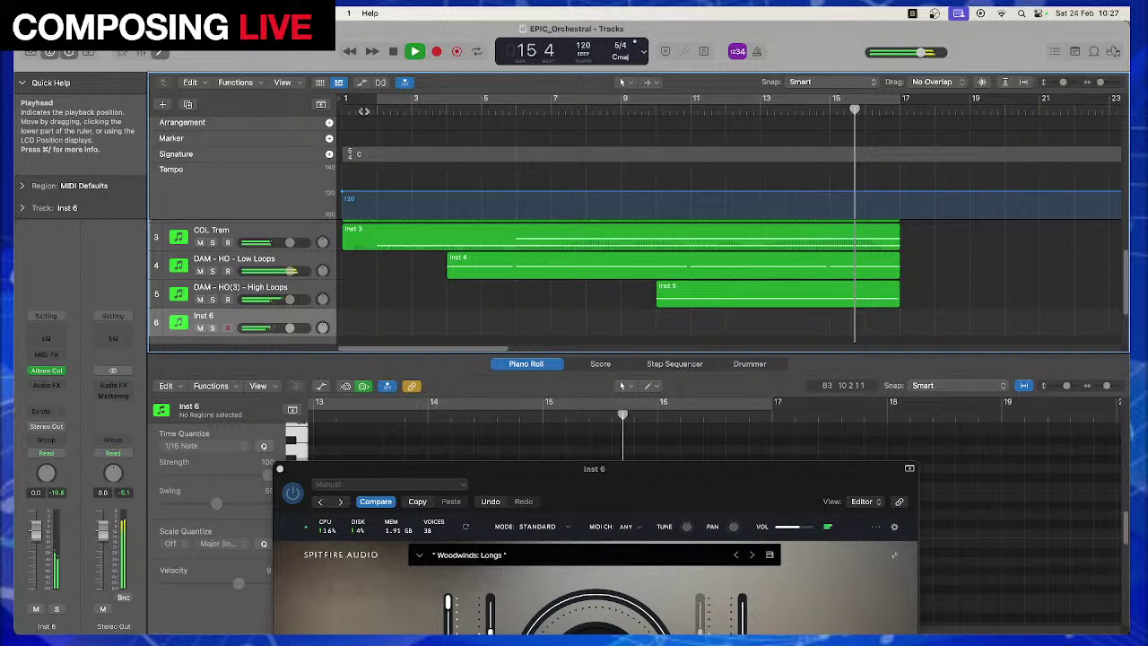
key("space")
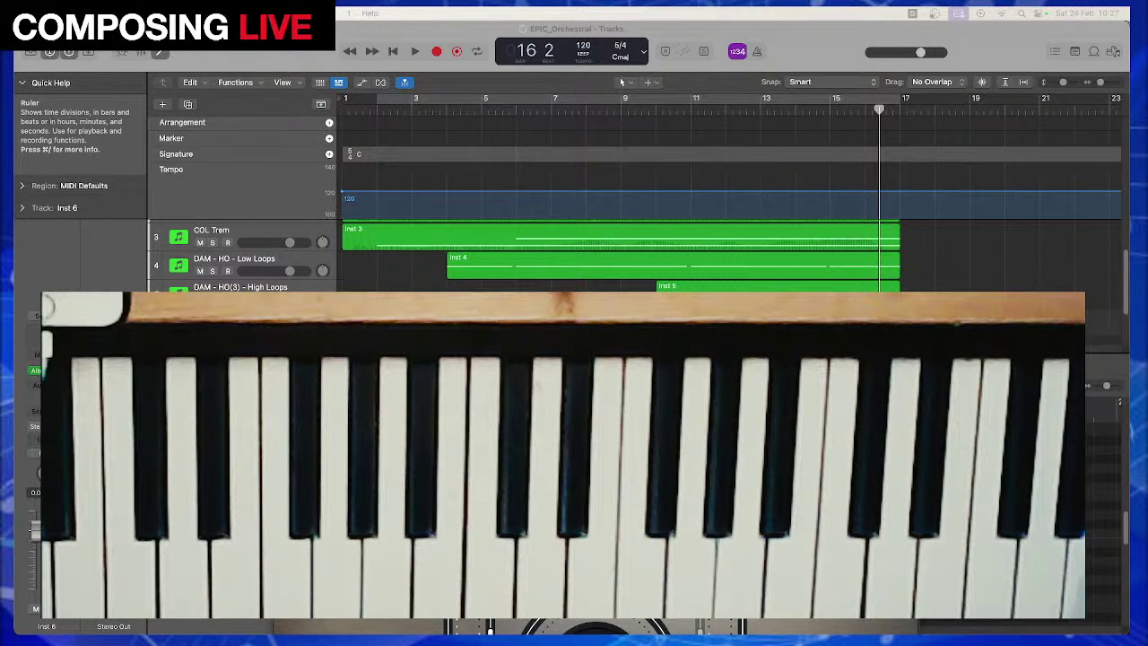
Replace the Inst 6 preset with Low Strings: Shorts in Albion Colossus and close the plug-in window
left_click(620, 82)
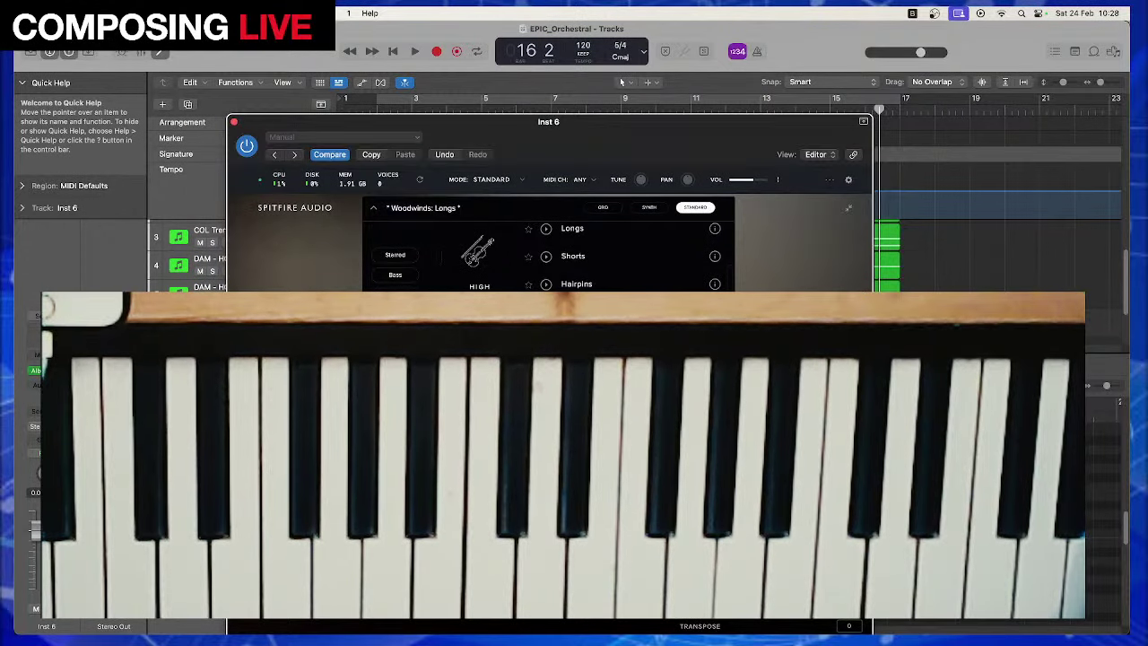
scroll(578, 269, "down", 5)
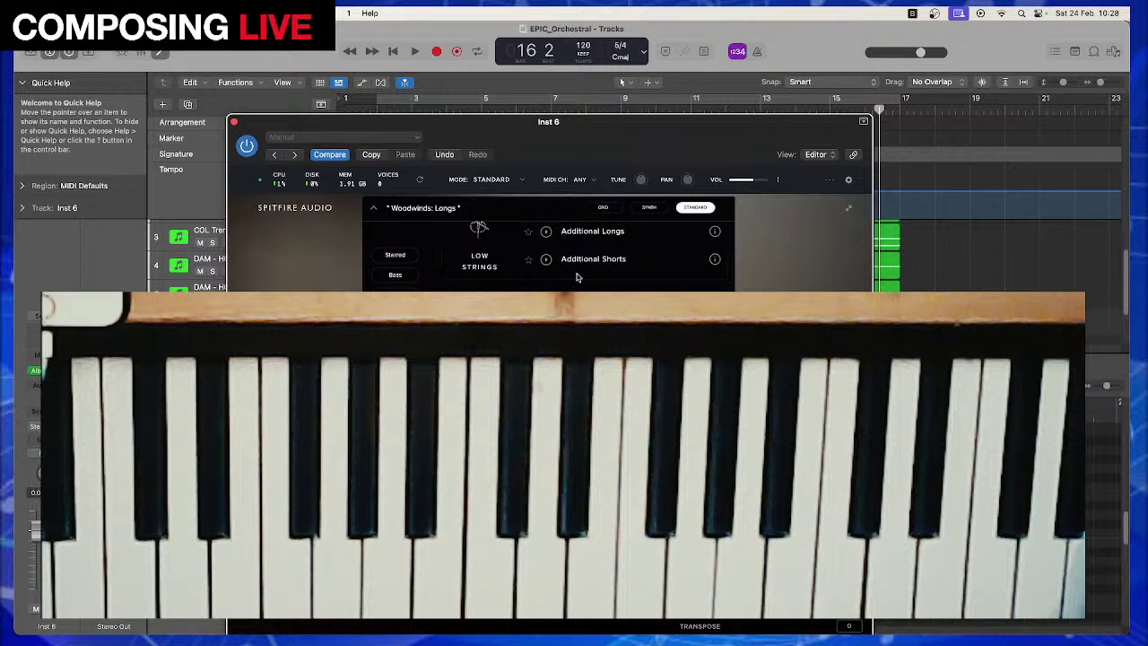
scroll(577, 278, "up", 3)
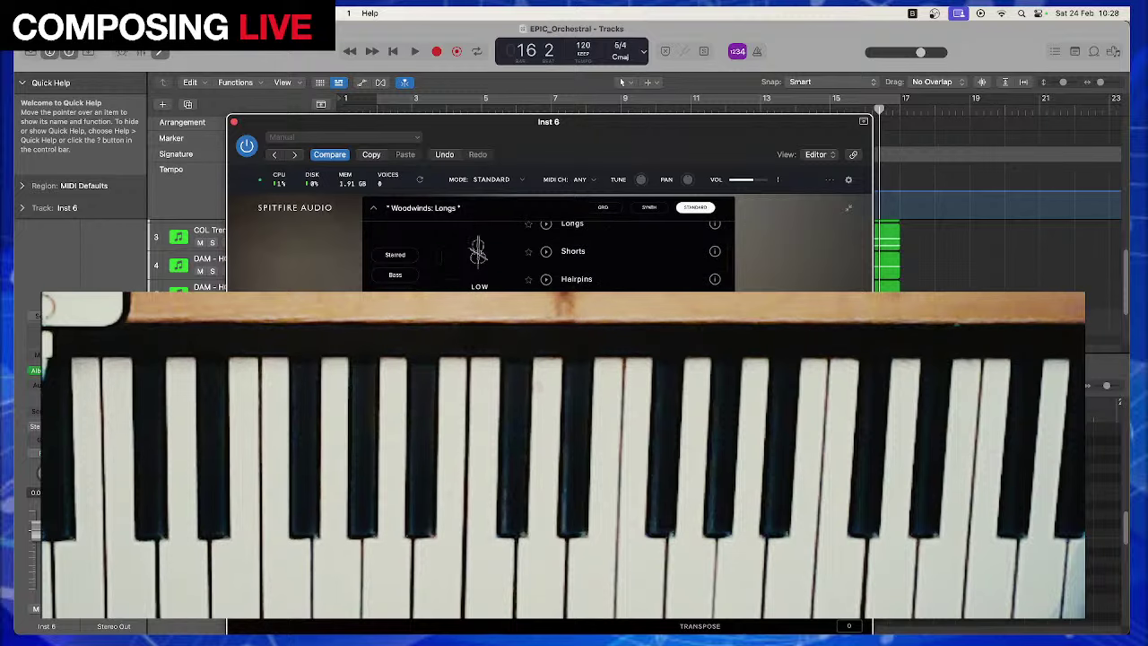
left_click(572, 252)
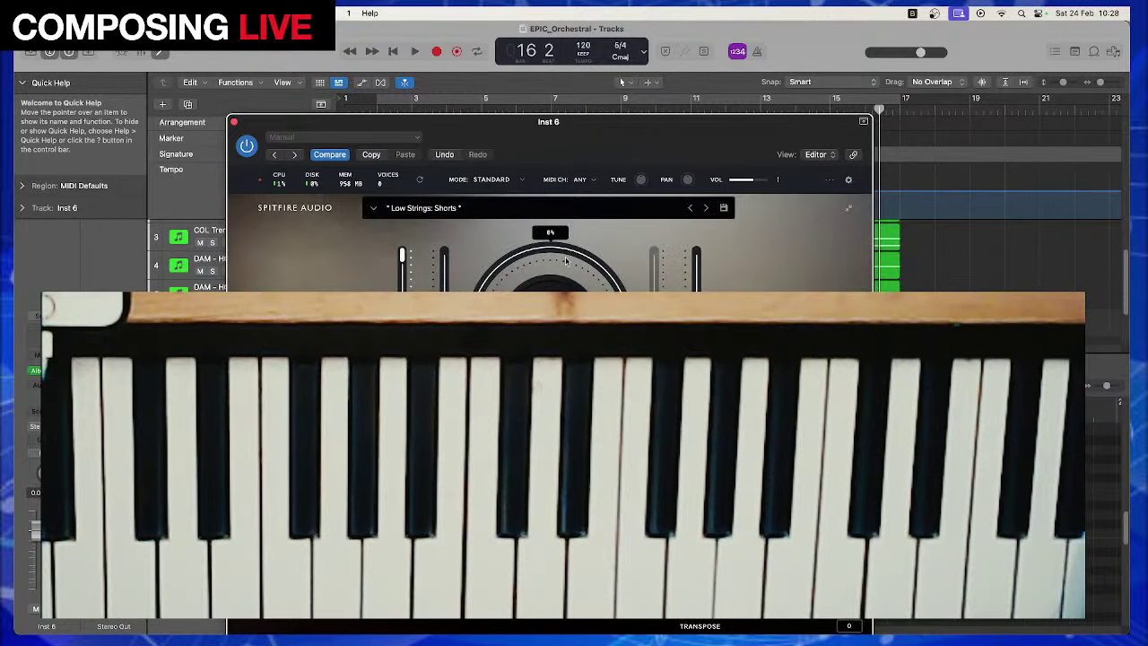
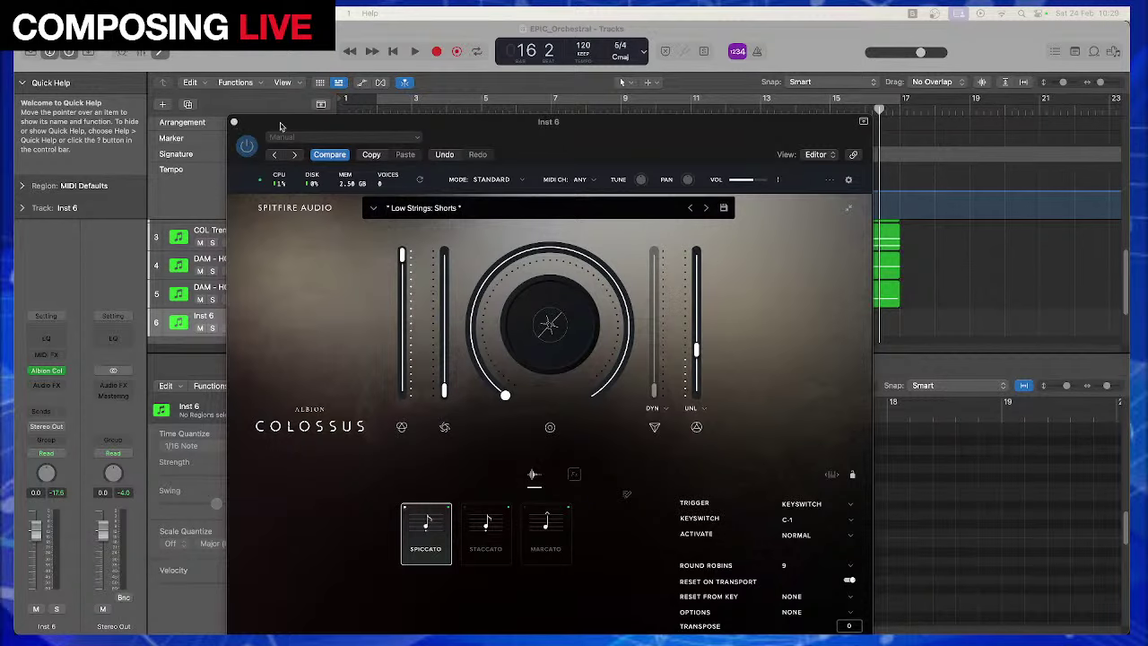
left_click(234, 122)
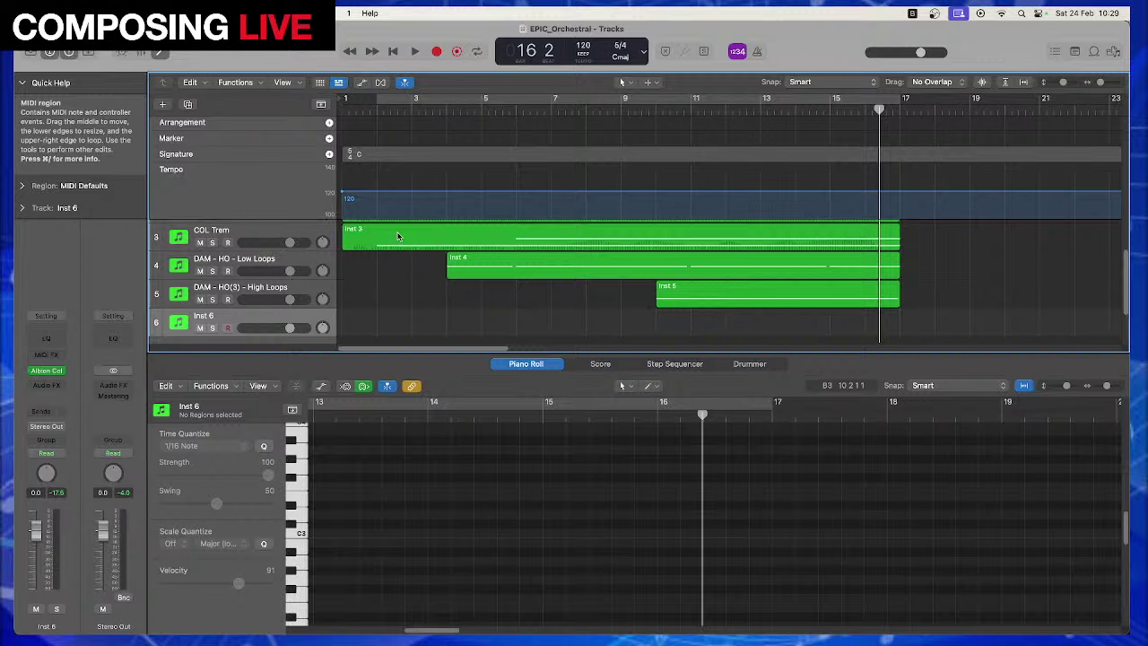
Place the playhead at bar 2, turn on the metronome, and mute the low and high loop tracks
key("Return")
key("k")
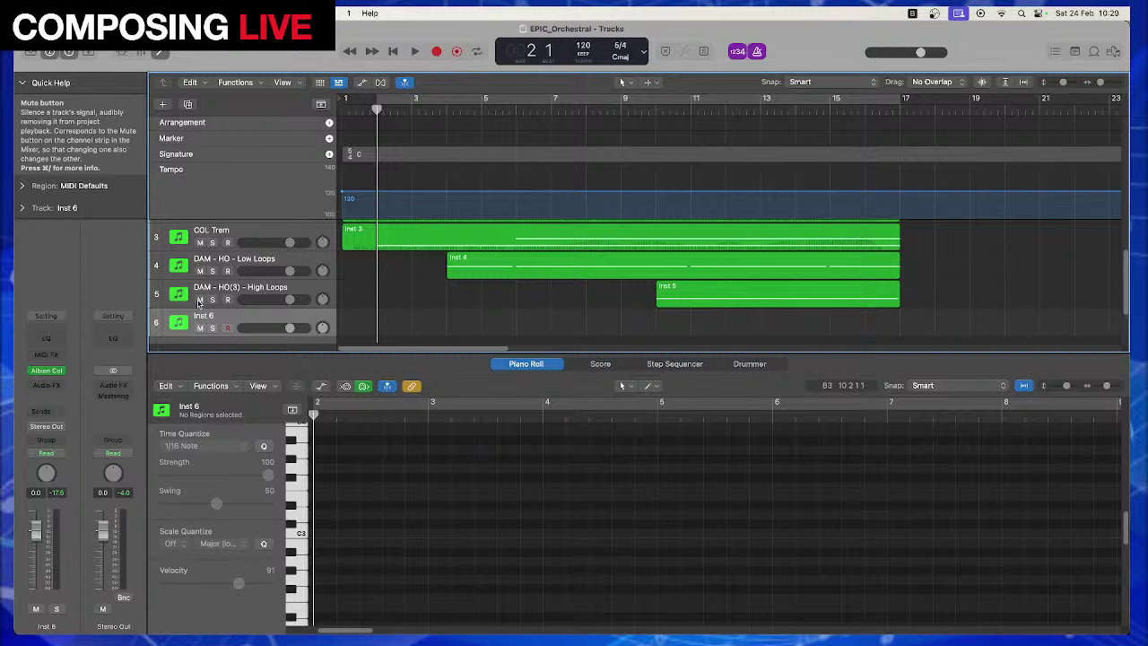
scroll(233, 300, "down", 2)
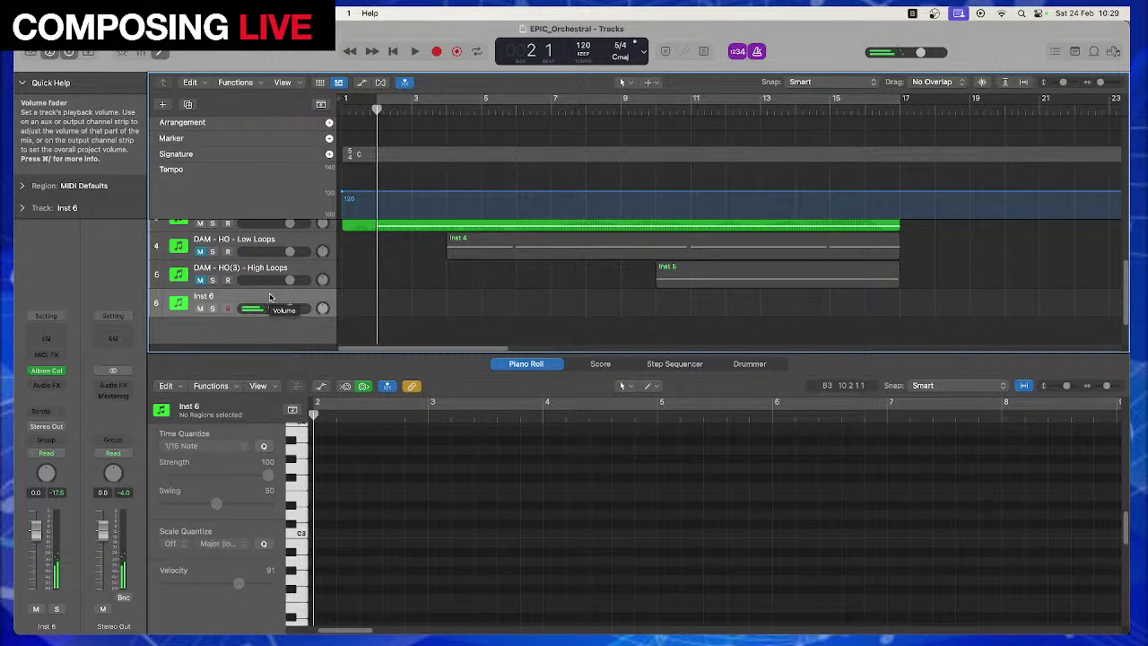
key("n")
key("space")
key("space")
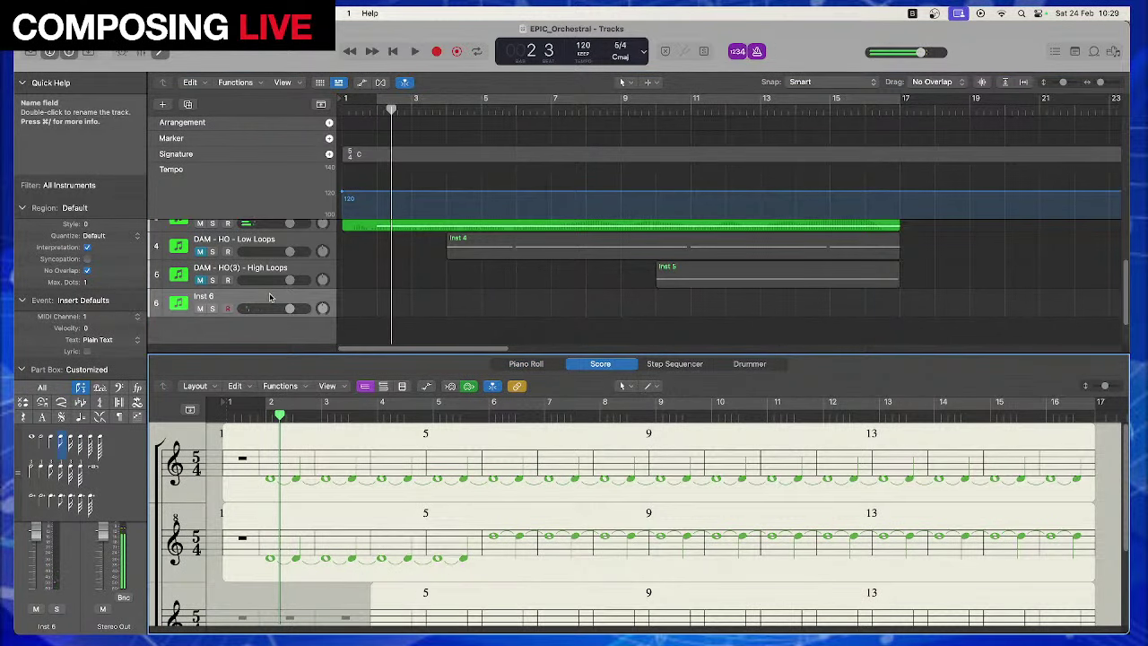
left_click(513, 364)
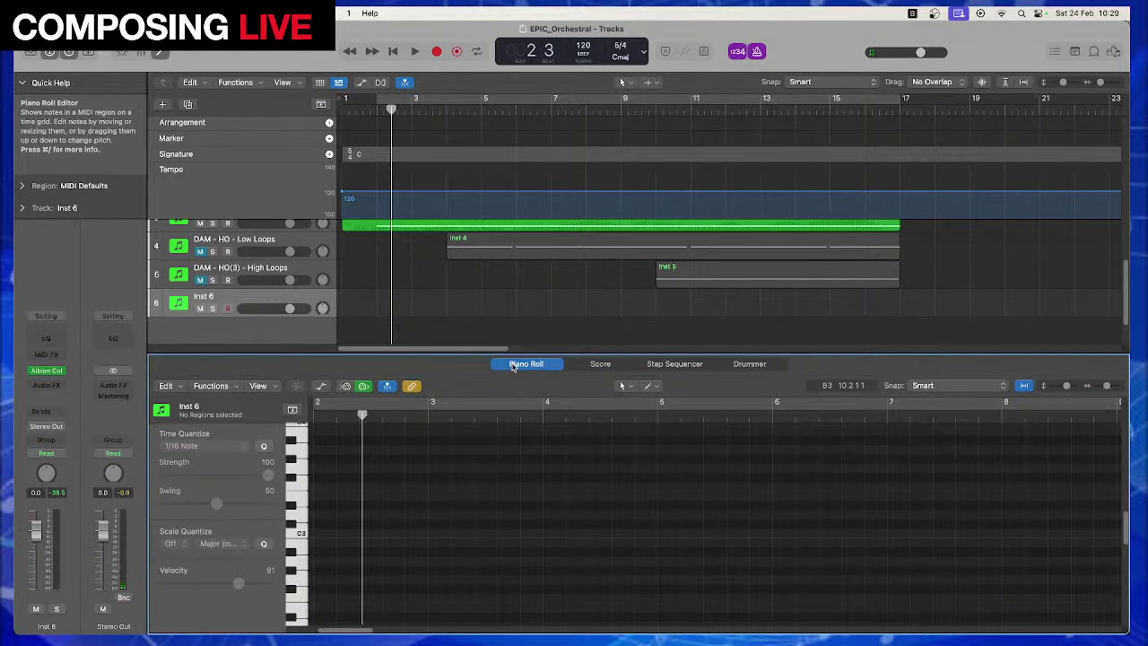
Play the project from bar 2 to bar 10, auditioning the short low strings on Inst 6 against the tremolo strings
key("space")
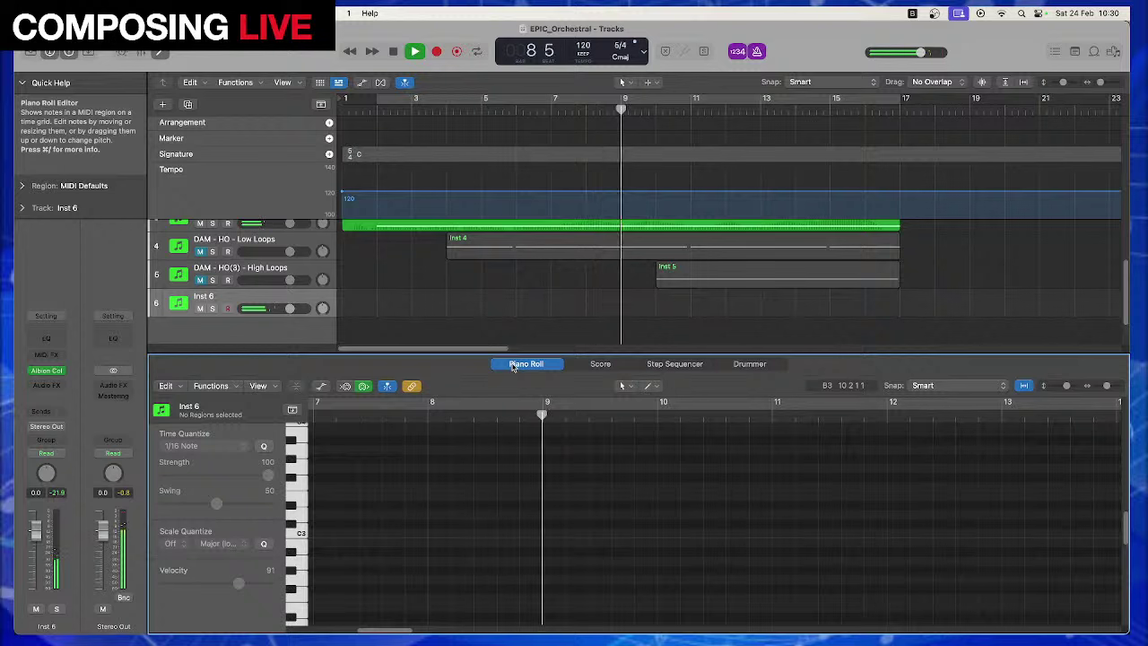
key("space")
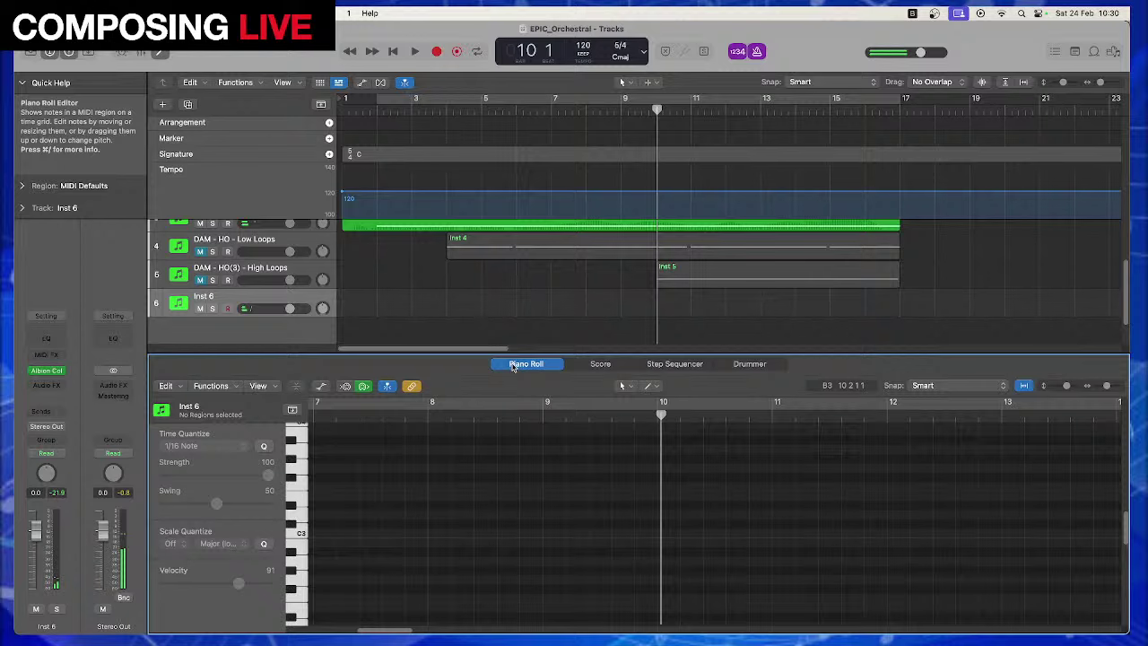
Record a short low-string ostinato on Inst 6 from bar 2 to bar 7 and play it back
key("Return")
key("r")
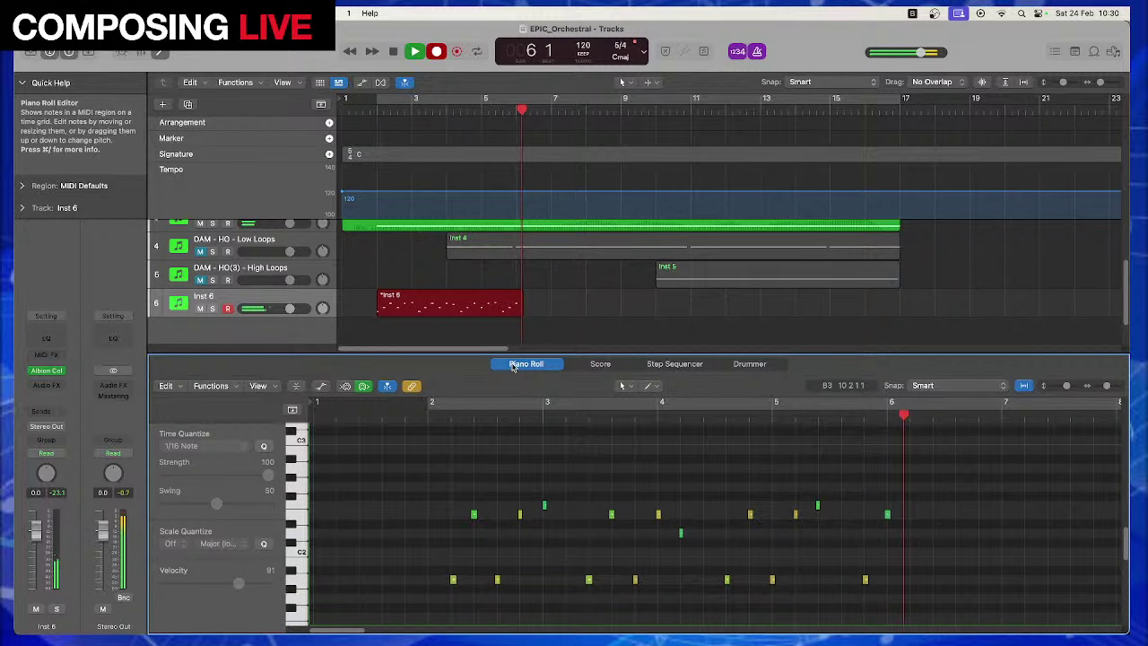
key("space")
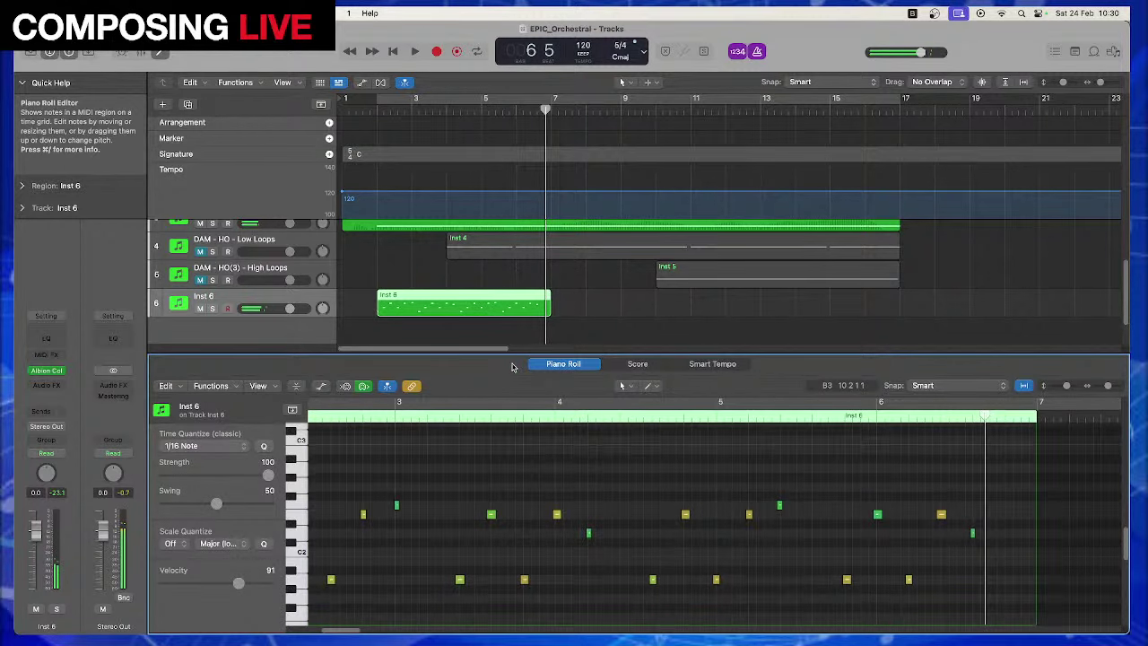
key("space")
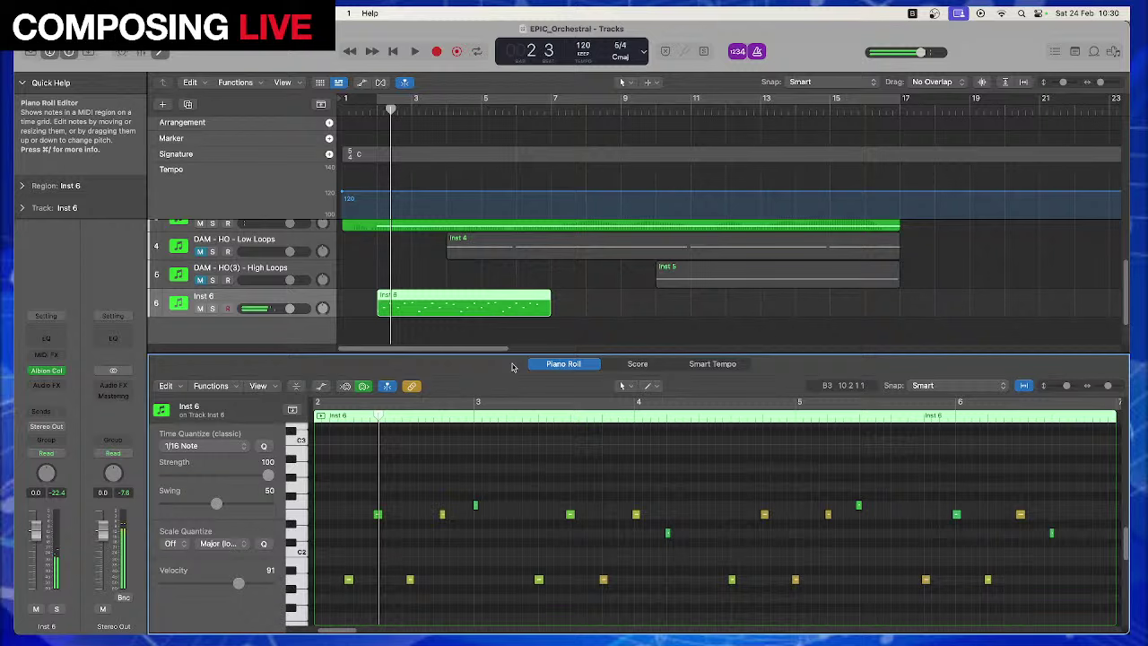
Quantize all the notes in the recorded Inst 6 region to 1/16 notes and listen to its opening
key("super+a")
key("q")
key("space")
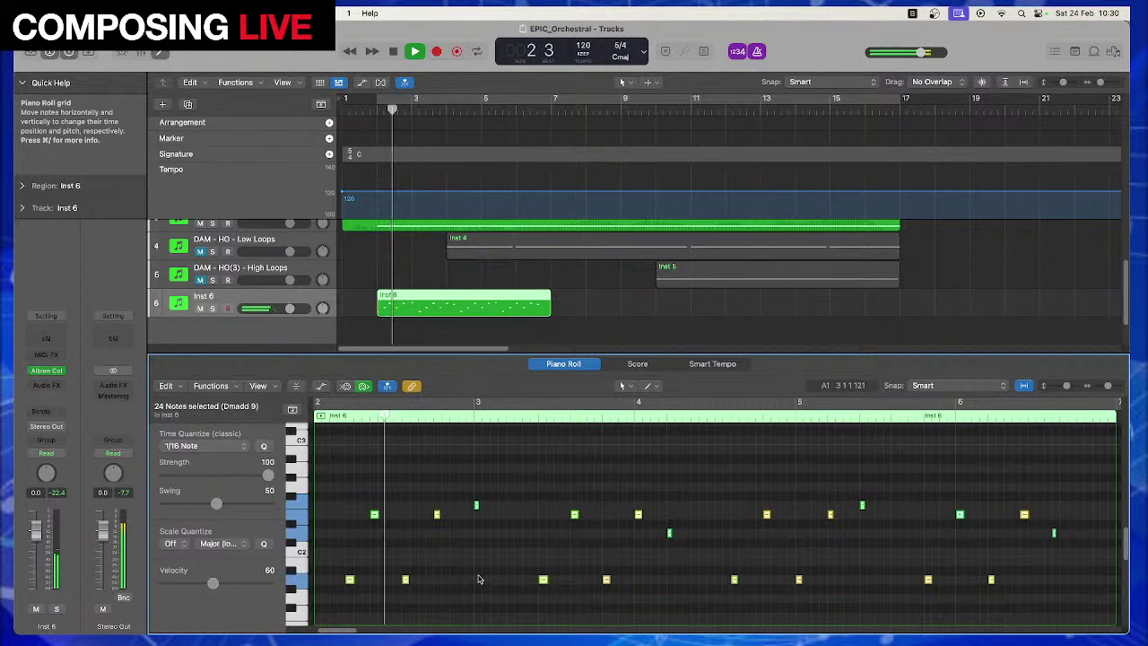
key("space")
scroll(478, 579, "down", 4)
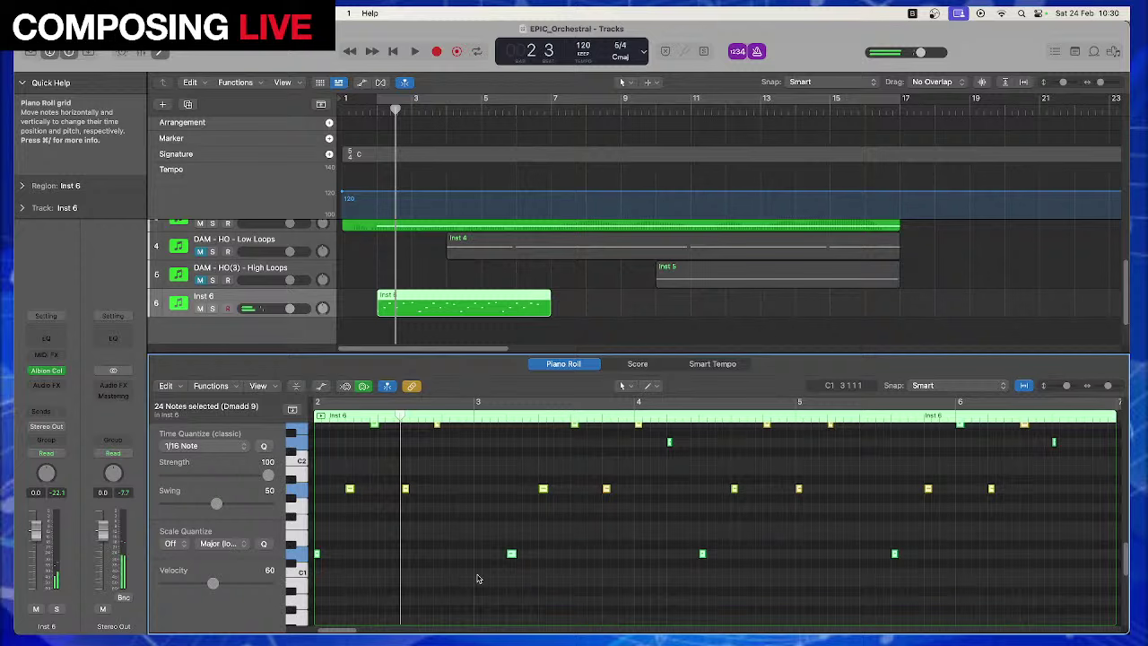
Check the ostinato's timing from bar 2 and move both E2 notes in that bar a sixteenth later
left_click(377, 109)
key("space")
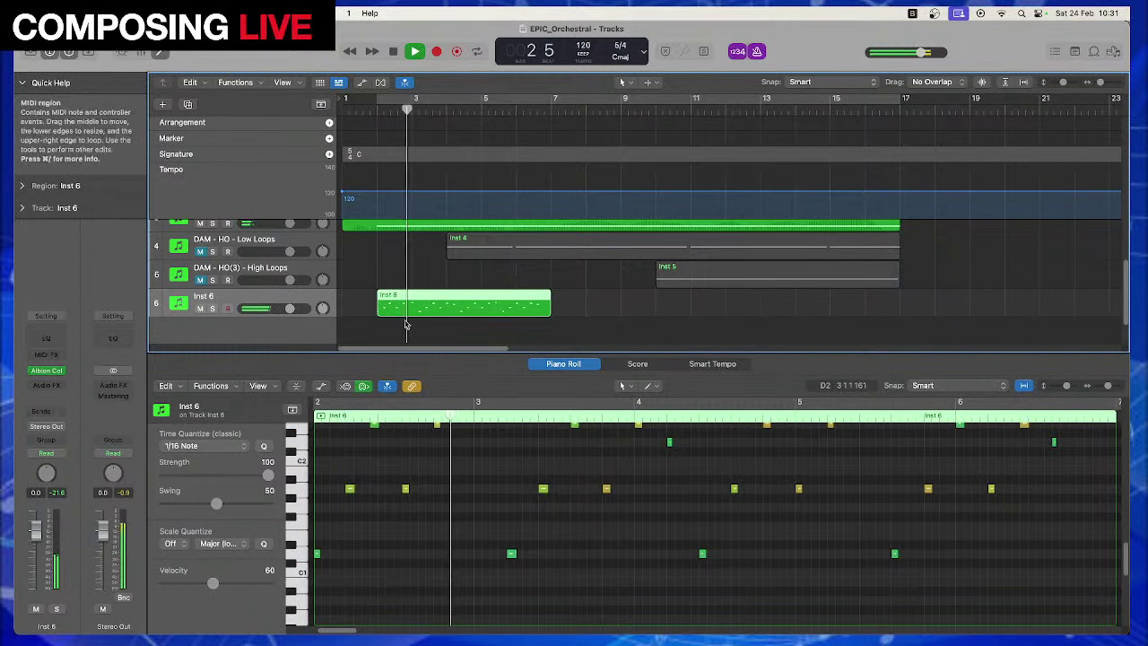
scroll(404, 609, "up", 3)
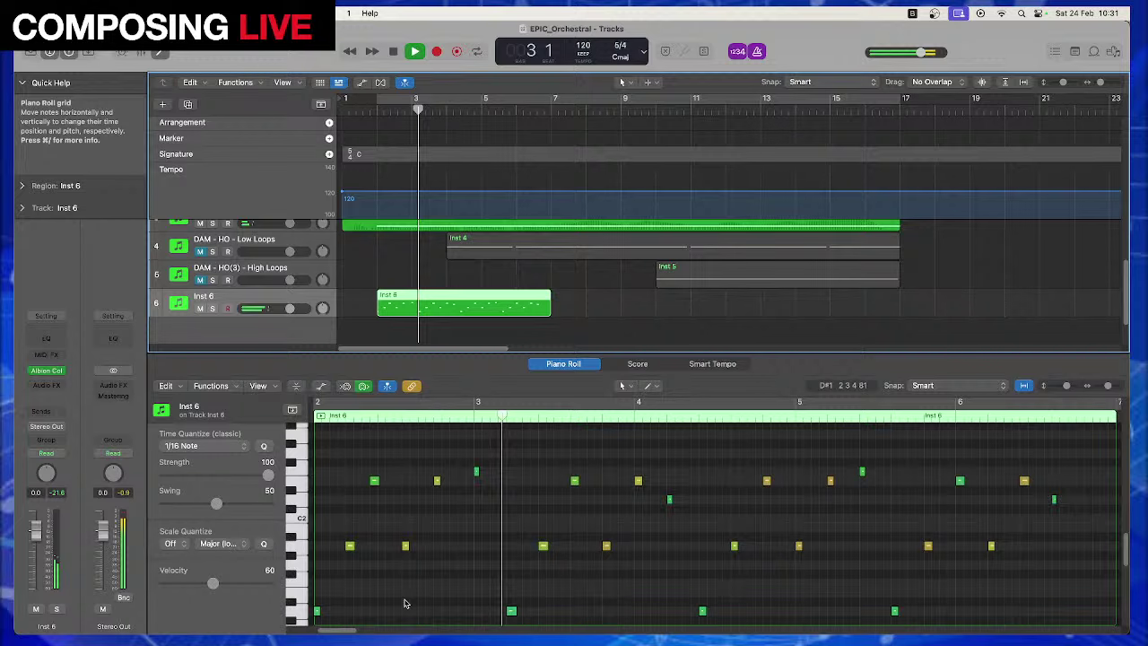
key("space")
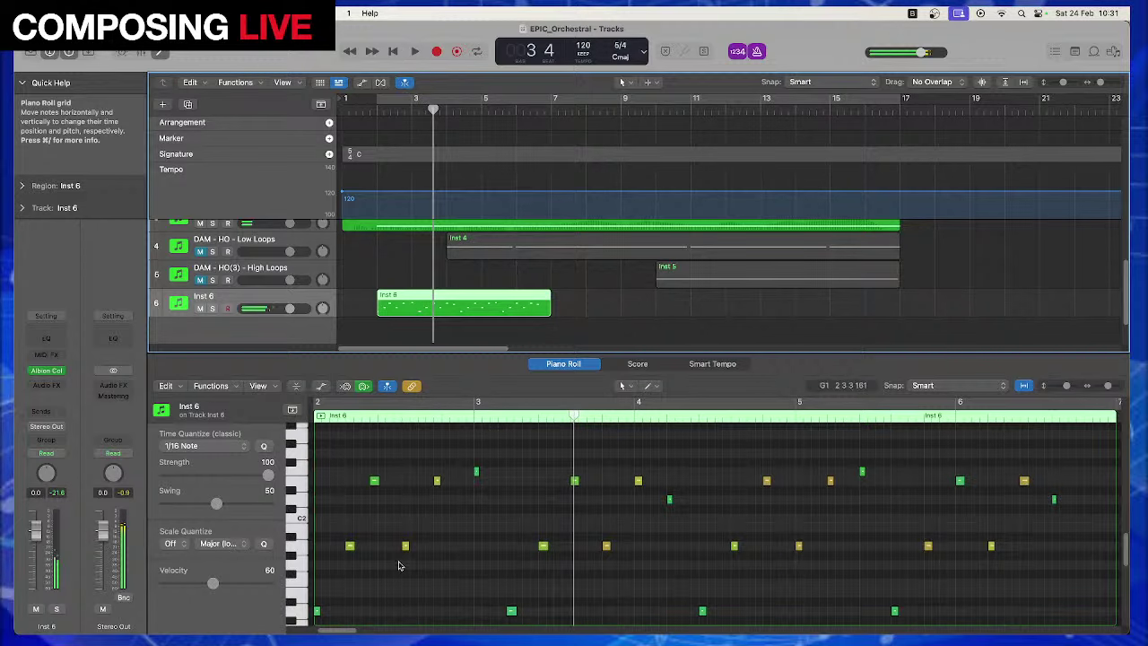
left_click_drag(437, 479, 445, 481)
scroll(490, 570, "down", 1)
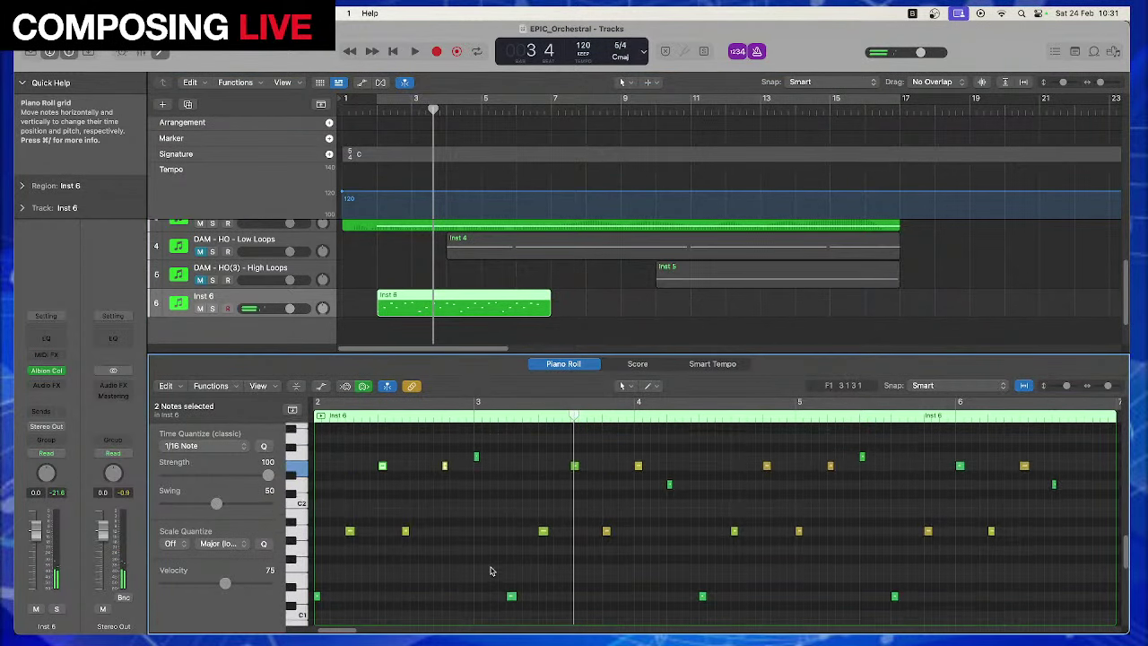
scroll(491, 570, "down", 1)
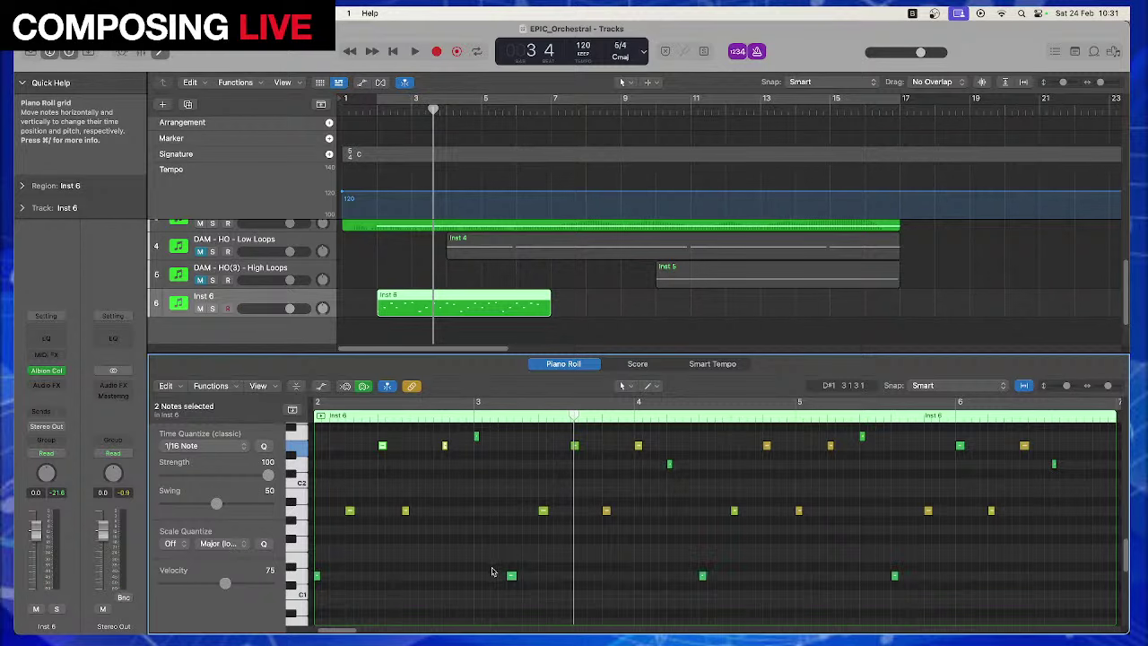
scroll(490, 571, "up", 3)
scroll(491, 574, "down", 2)
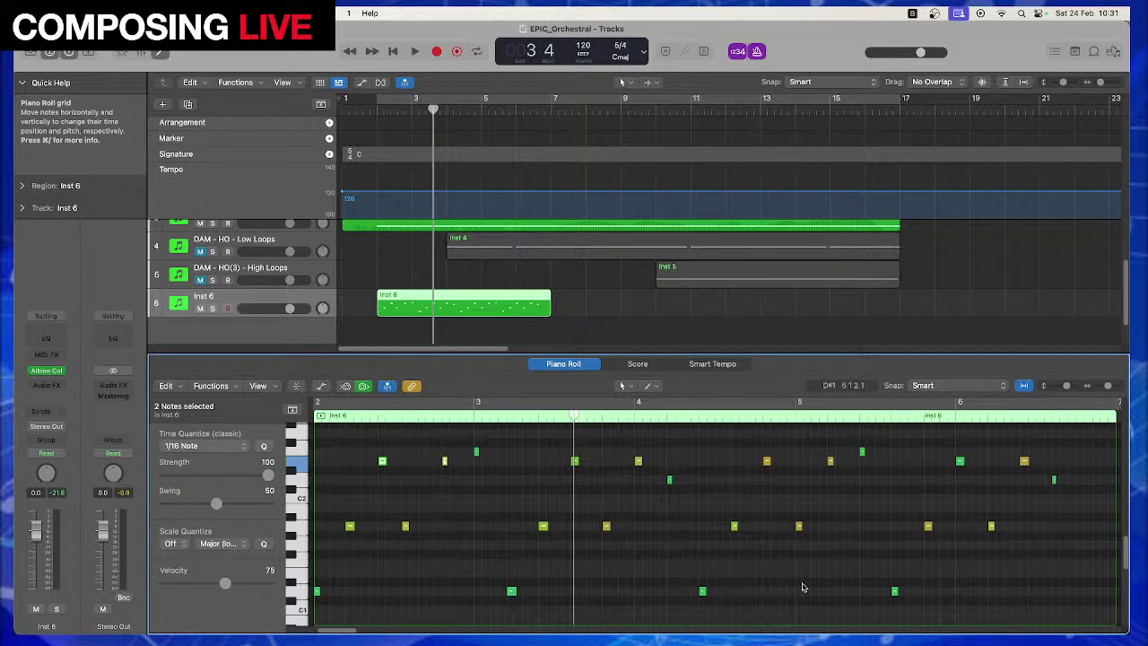
scroll(805, 586, "down", 2)
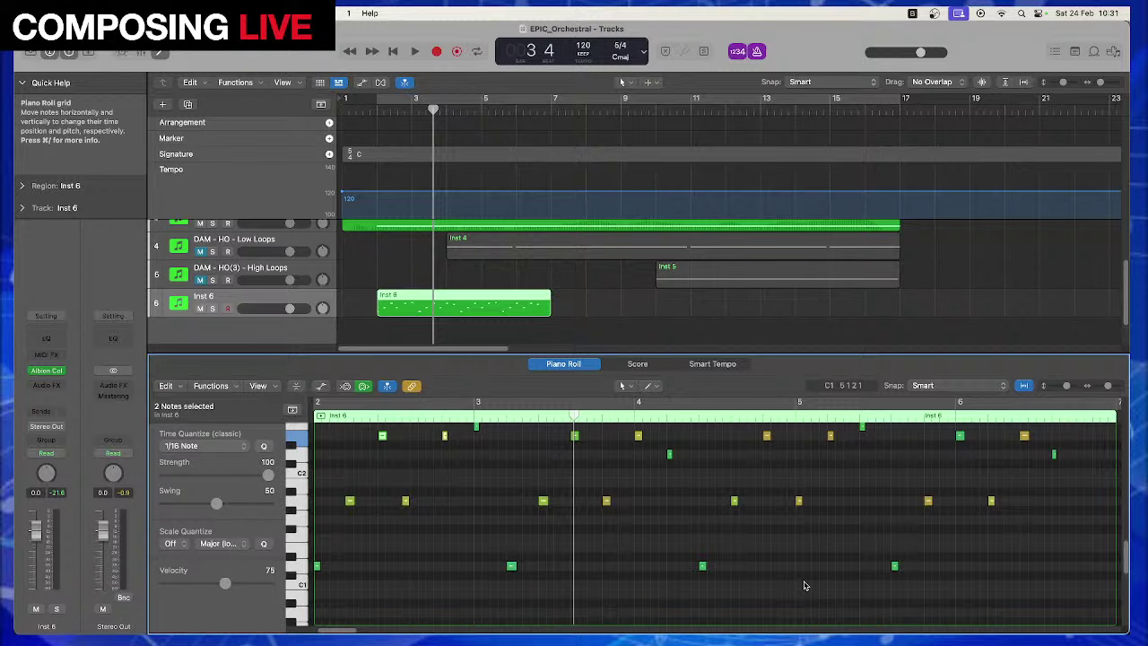
Move the second A1 note in bar 2 a sixteenth later while playing the region through to bar 7
key("space")
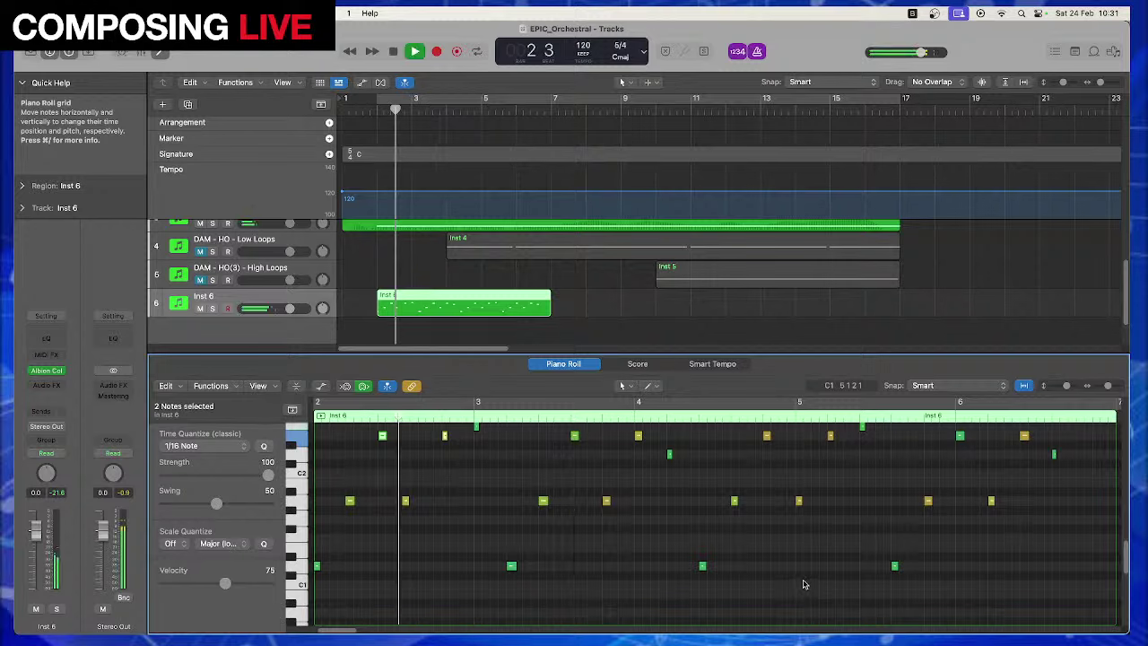
left_click(406, 501)
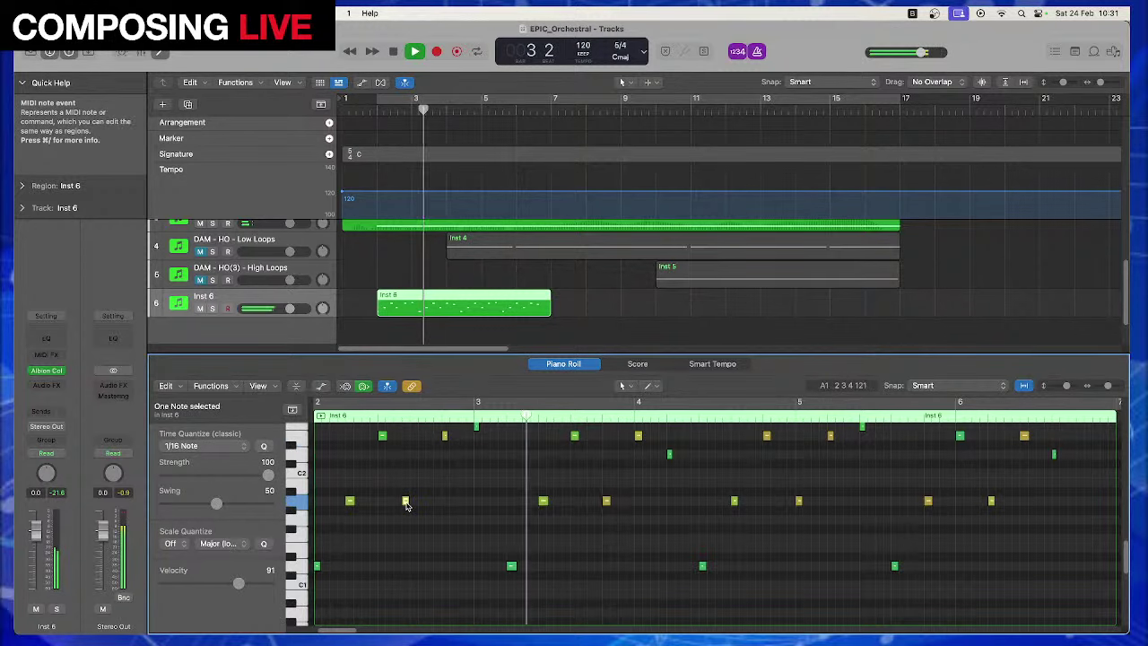
scroll(789, 562, "up", 6)
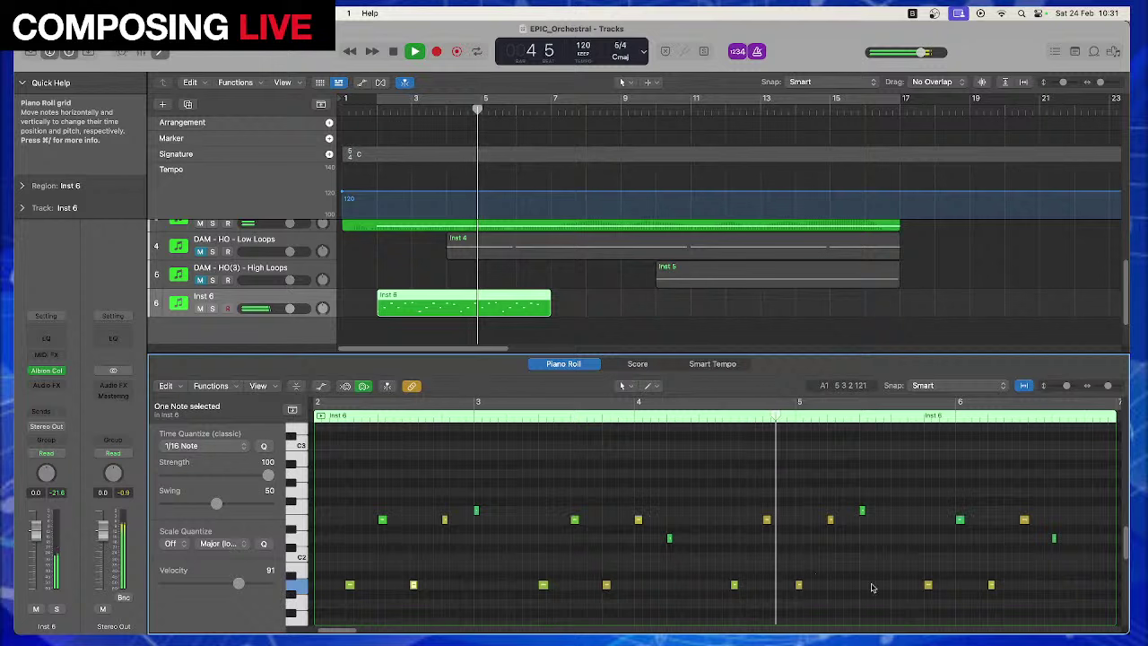
scroll(871, 587, "down", 4)
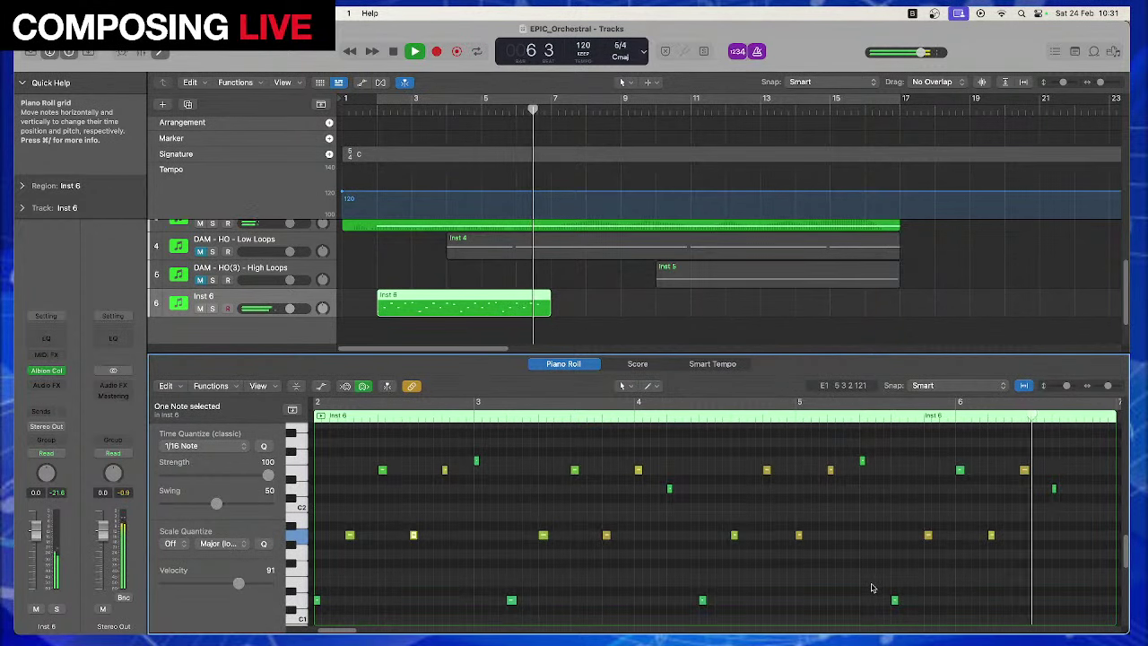
key("space")
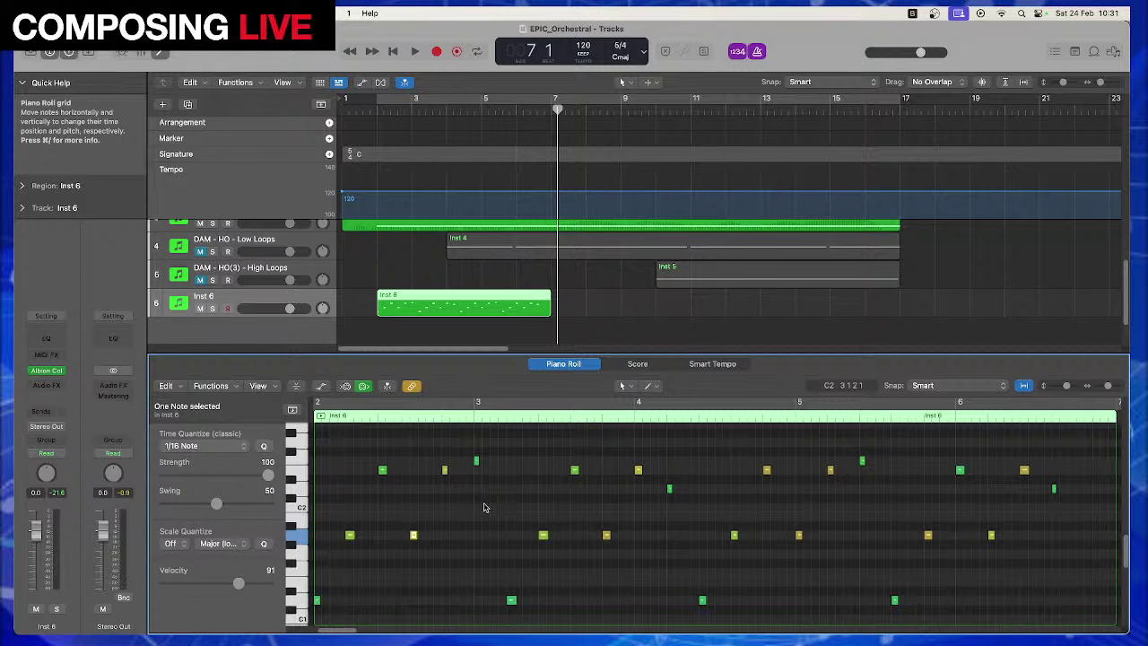
Repeat the Inst 6 region twice to fill the track up to bar 17 and play from bar 2
left_click(526, 302)
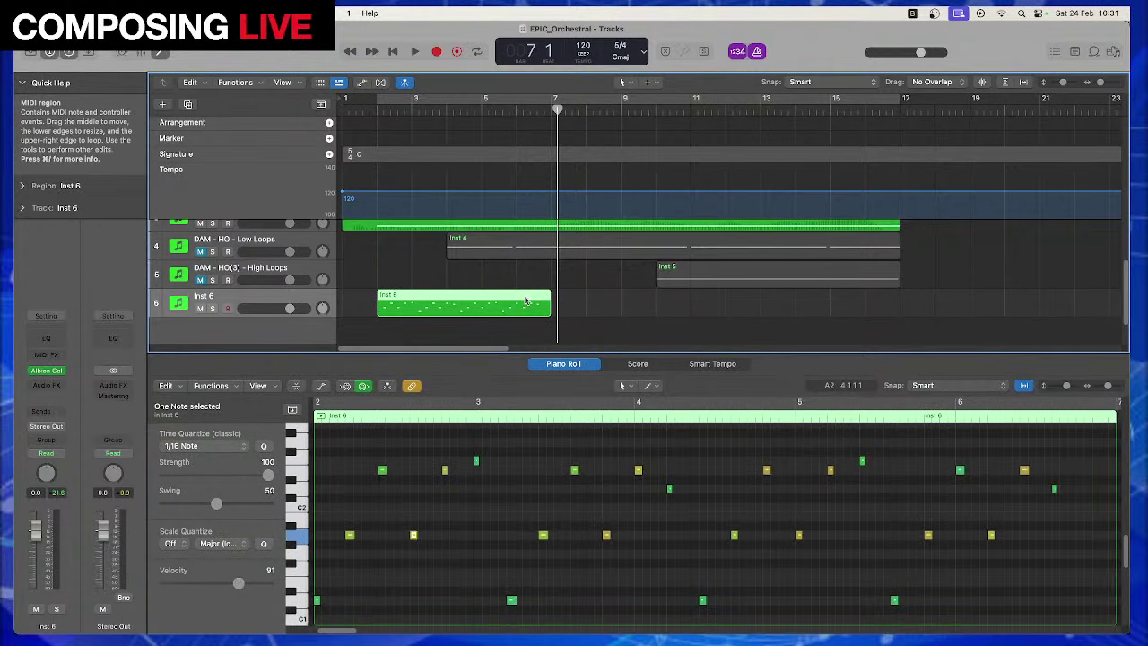
key("super+r")
key("super+r")
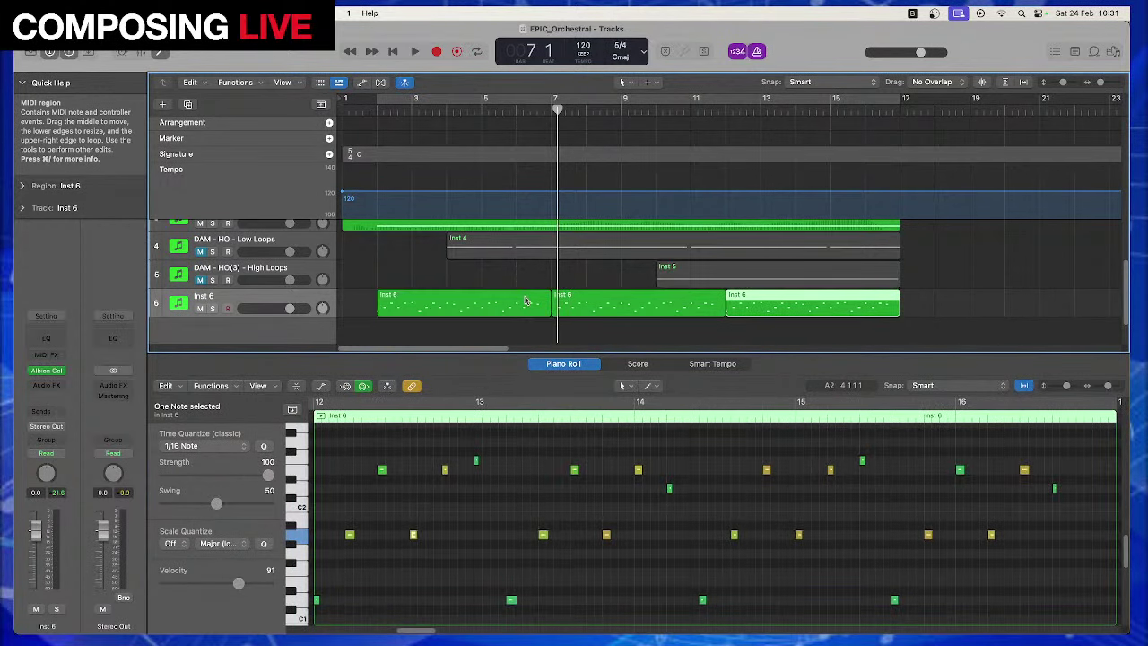
left_click(377, 107)
key("space")
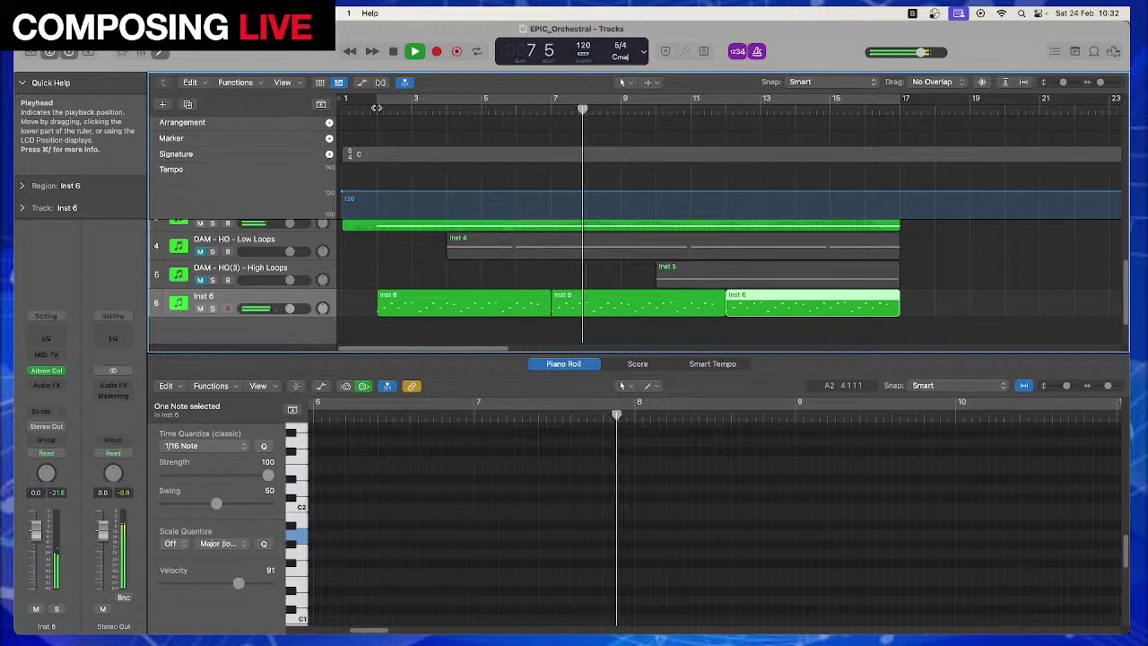
Delete the two F2 notes and the two D2 notes from the first Inst 6 region
left_click(472, 309)
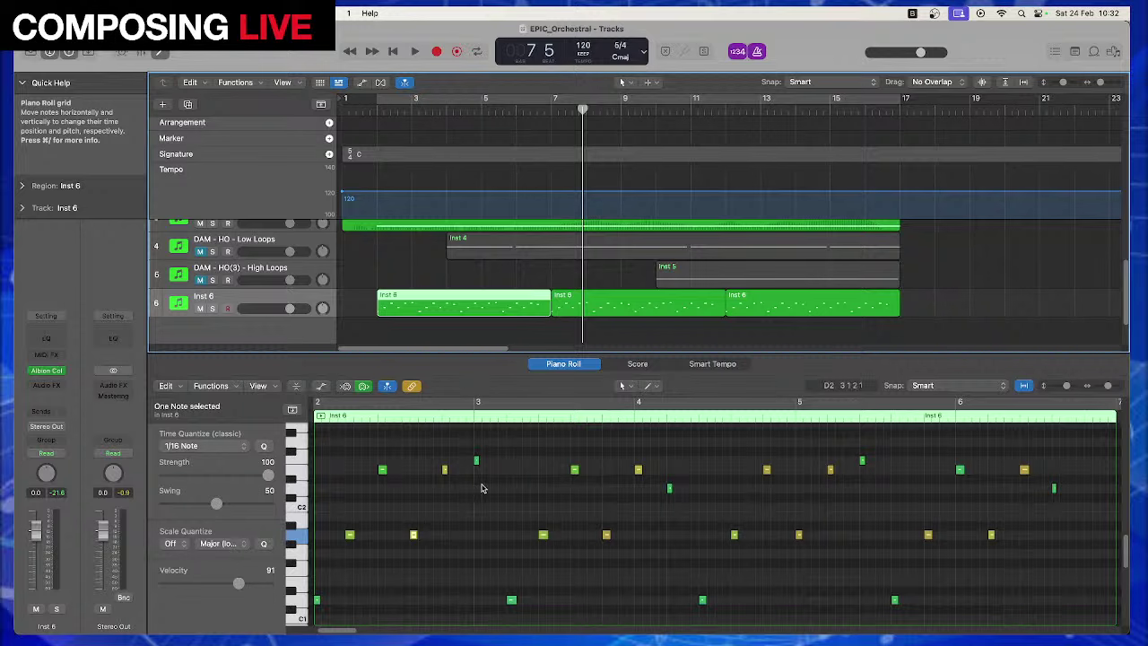
scroll(487, 512, "down", 2)
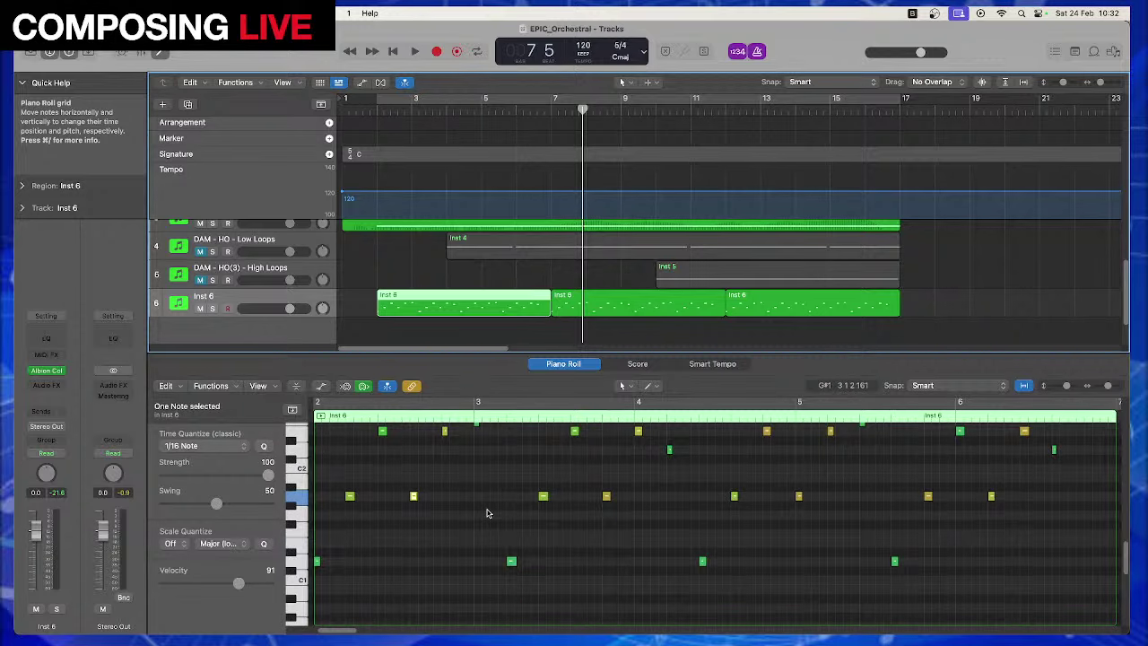
scroll(487, 513, "up", 1)
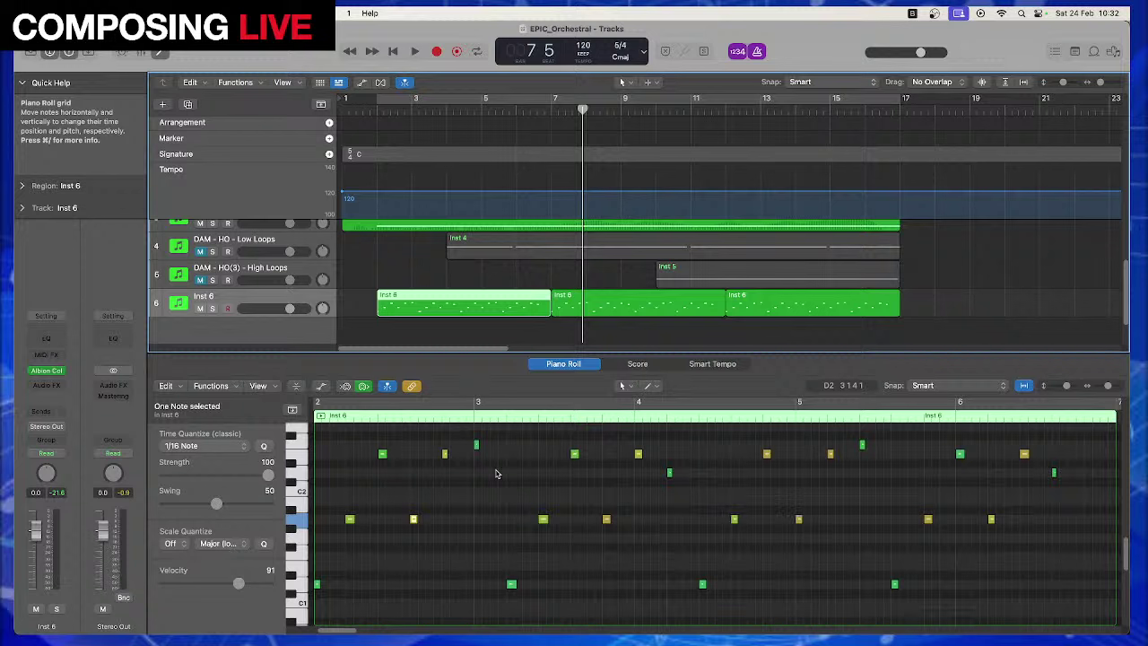
scroll(496, 474, "up", 1)
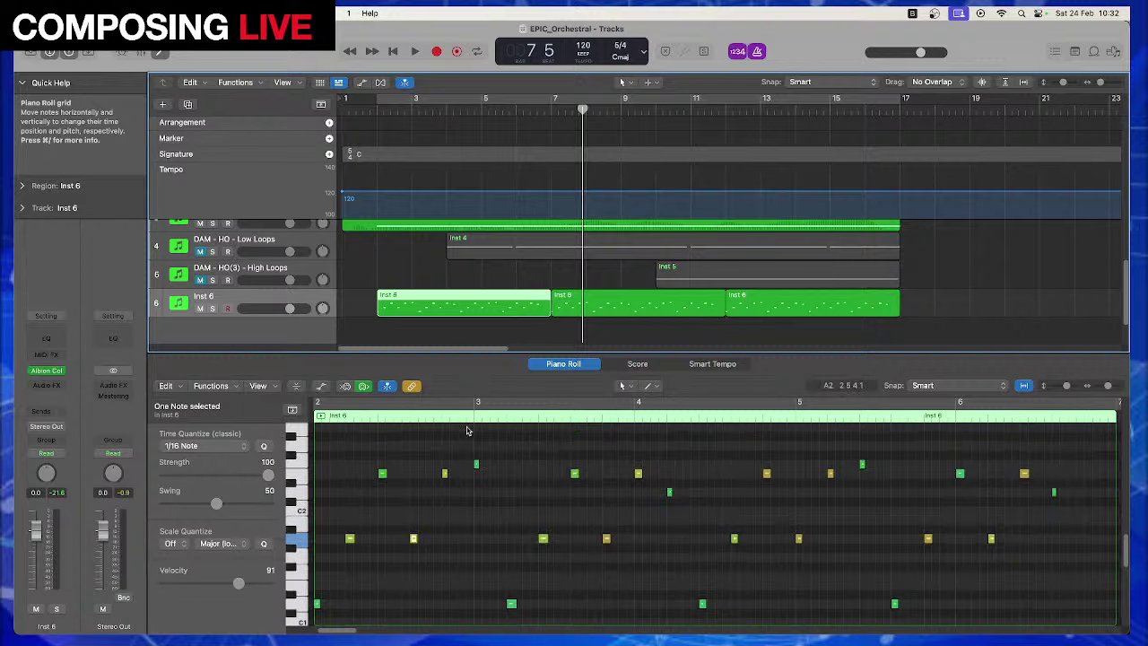
left_click_drag(467, 428, 930, 465)
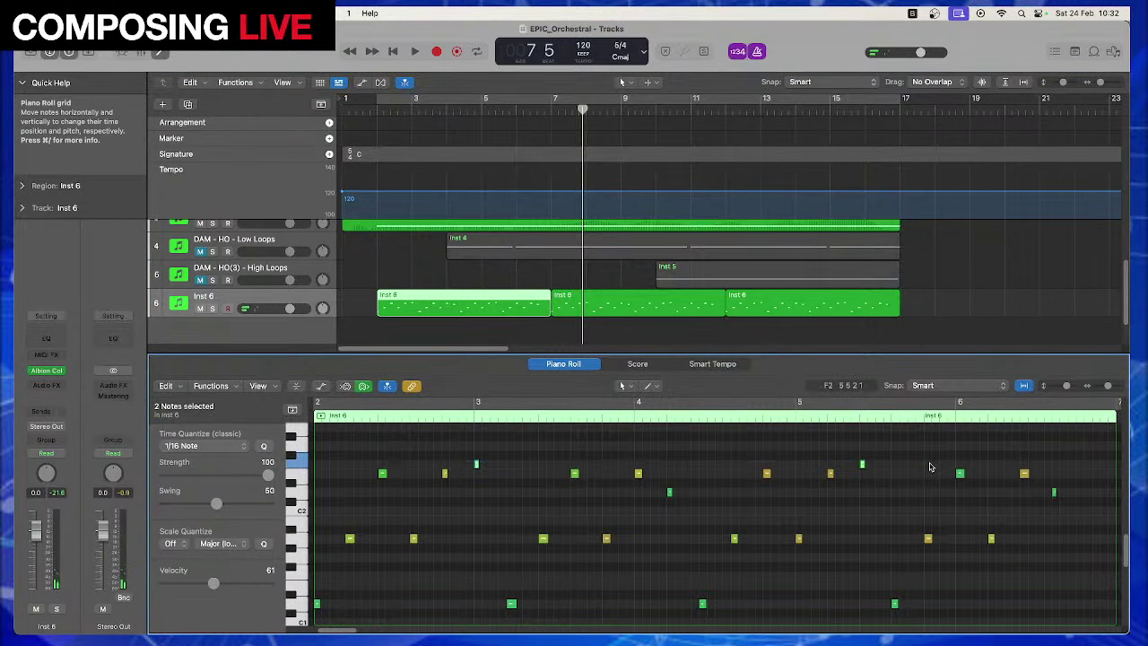
key("Delete")
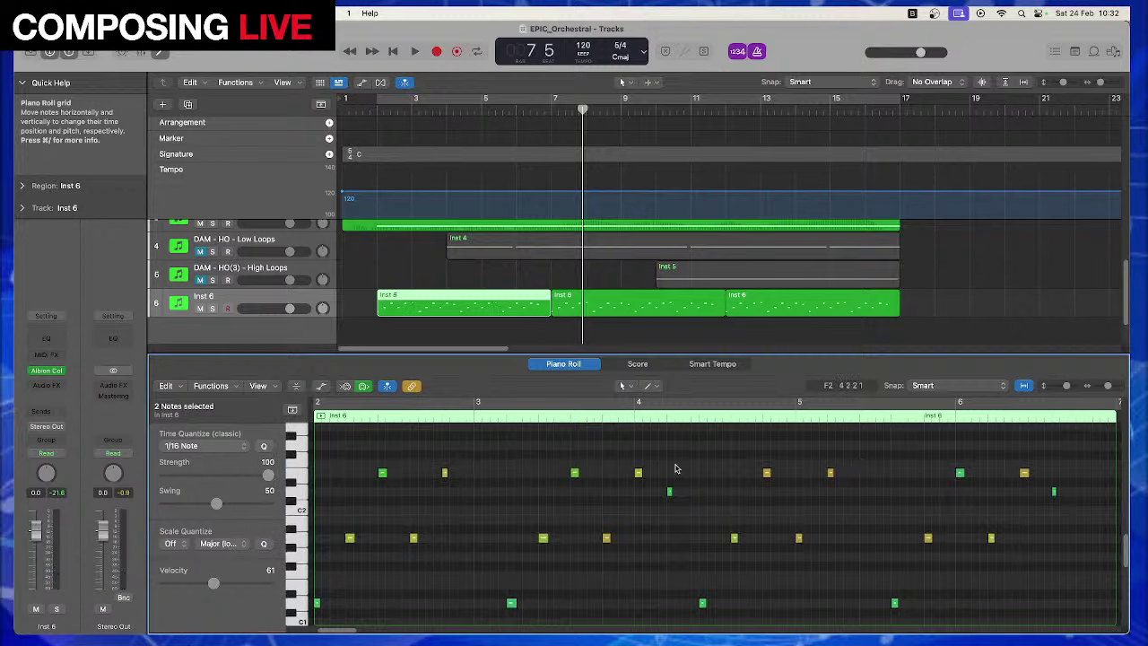
left_click_drag(671, 492, 1061, 507)
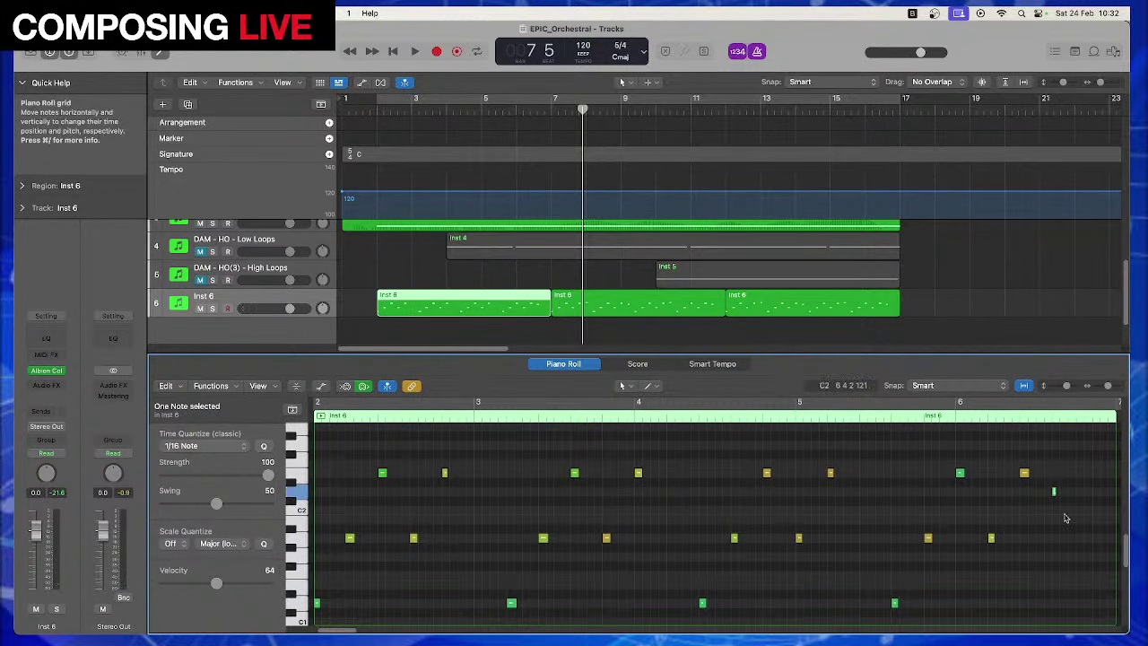
Delete the two repeated Inst 6 regions between bars 7 and 17
left_click(951, 308)
left_click_drag(951, 308, 692, 308)
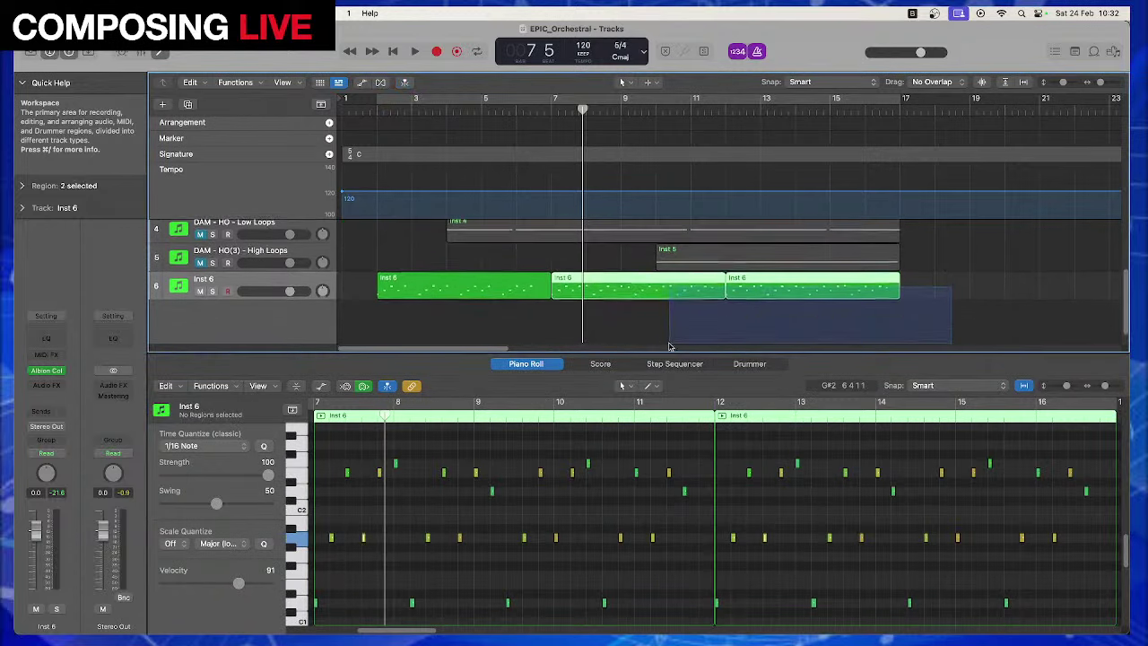
key("Delete")
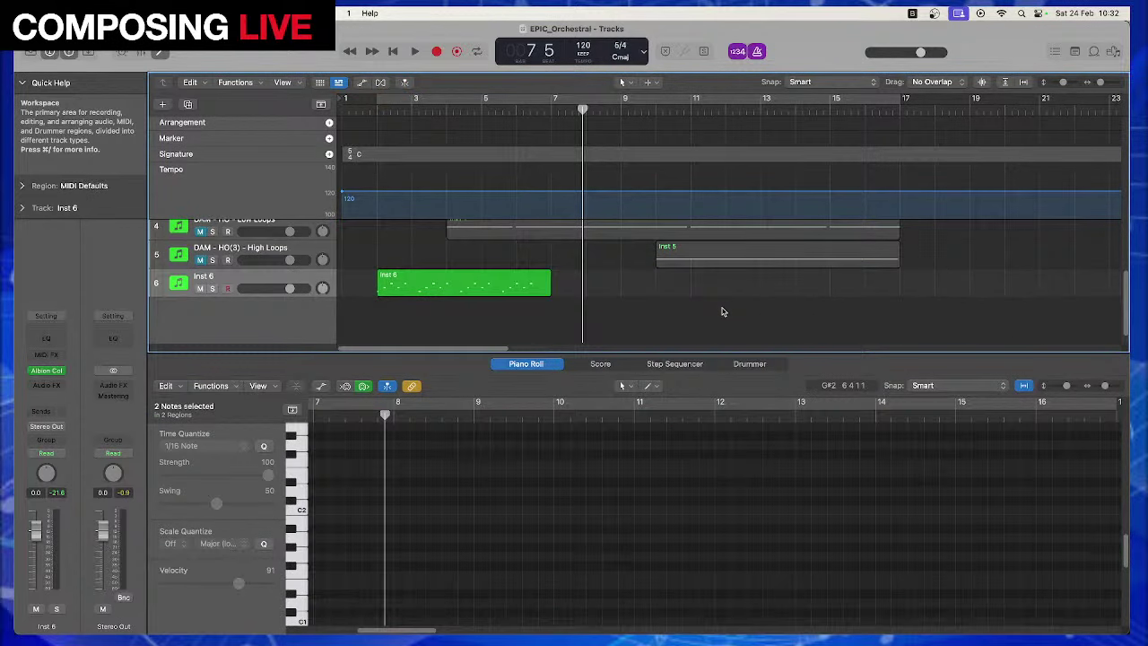
Move all notes from the second D1 onward in the Inst 6 region earlier, so that D1 starts on bar 3
left_click(540, 288)
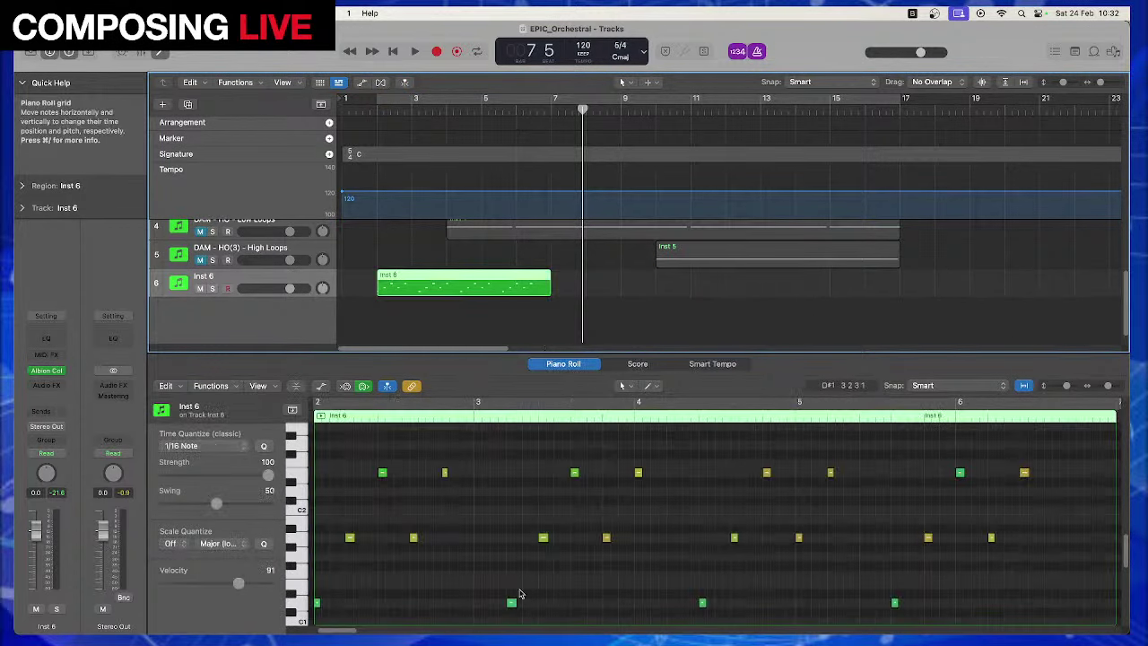
scroll(519, 594, "down", 1)
key("super+a")
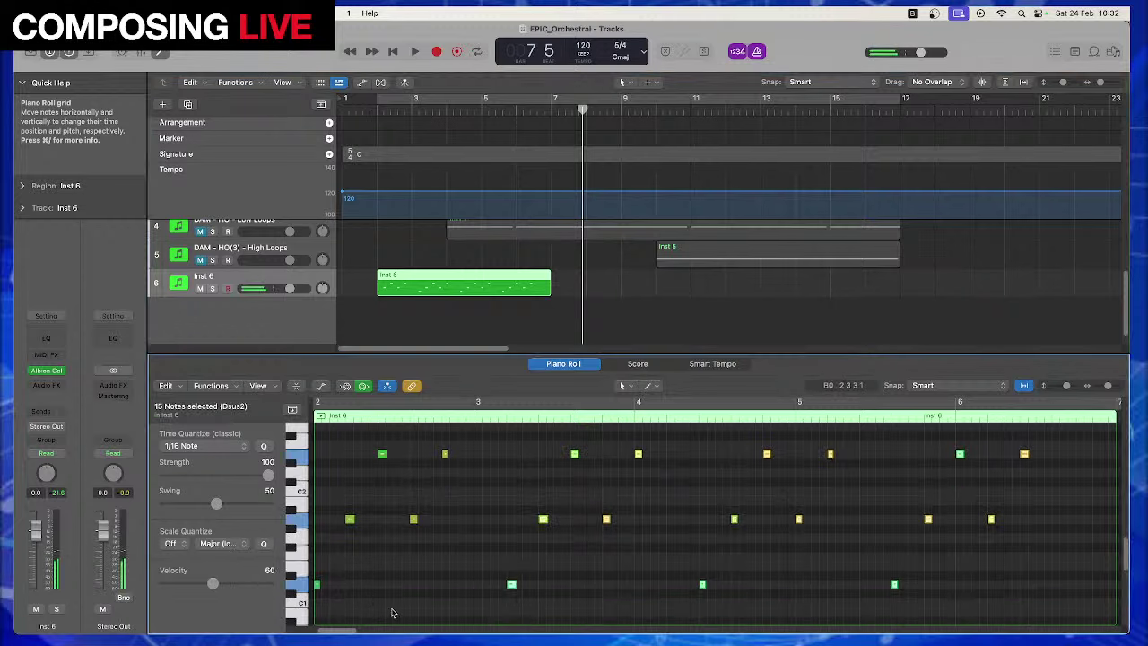
left_click_drag(511, 585, 479, 585)
Move the last ten notes of the Inst 6 region earlier, so the third D1 starts on bar 4
left_click_drag(647, 440, 841, 610)
left_click_drag(366, 631, 339, 630)
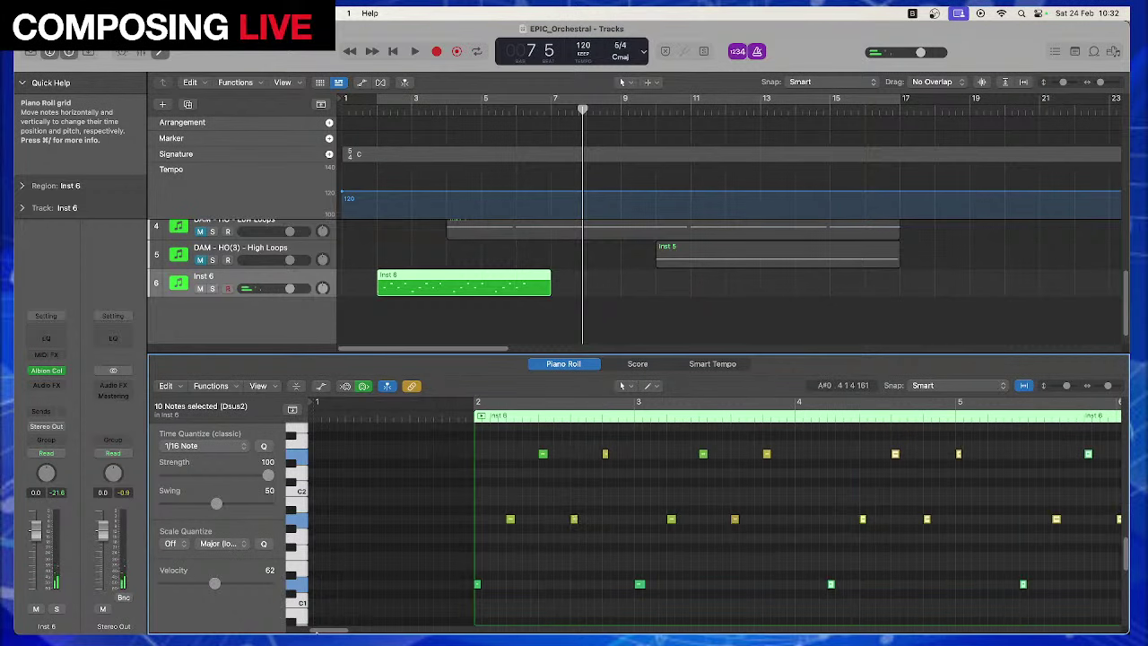
left_click_drag(832, 585, 800, 585)
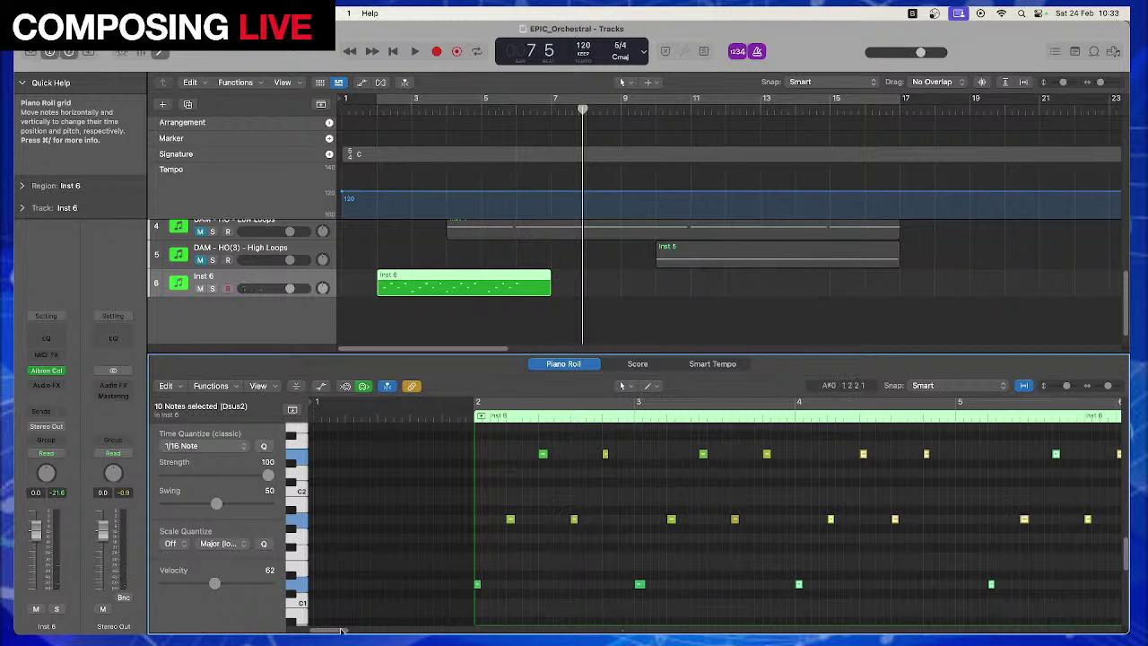
Move the last five Inst 6 notes earlier so their D1 starts on bar 5, and copy them to bar 6
scroll(689, 464, "right", 5)
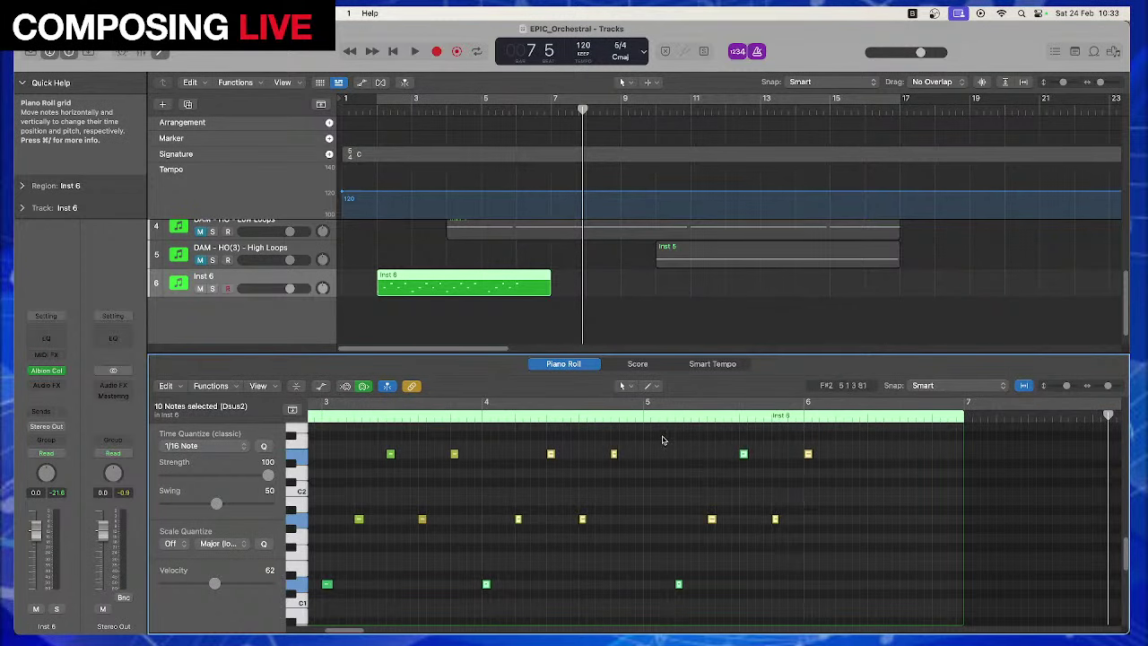
left_click_drag(661, 436, 830, 592)
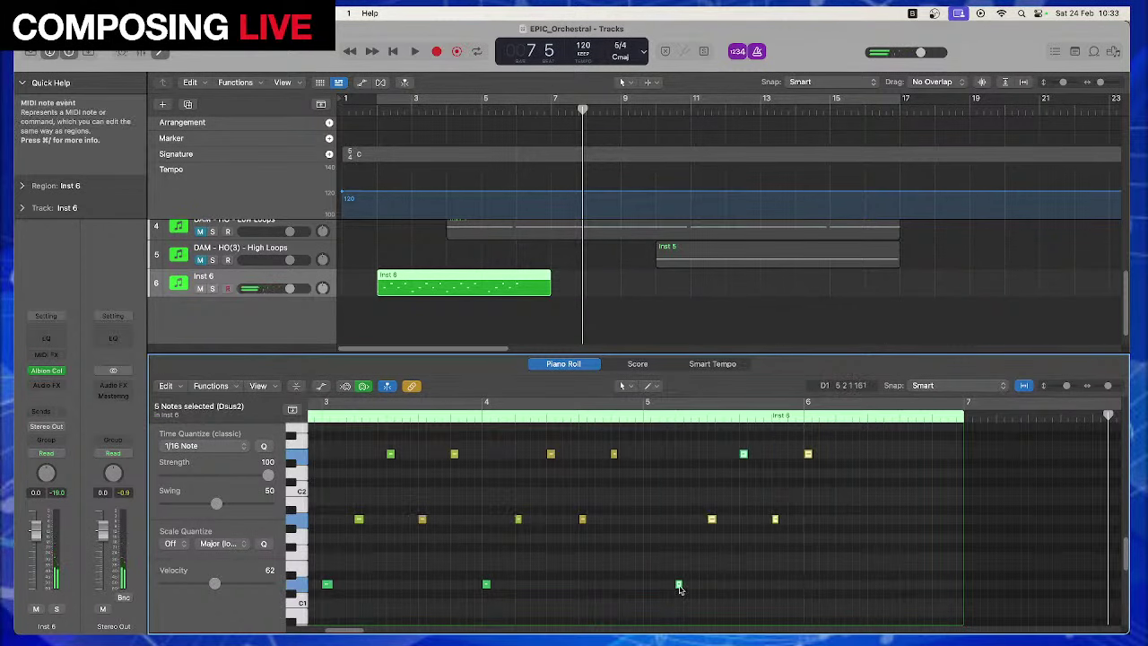
left_click_drag(679, 586, 647, 586)
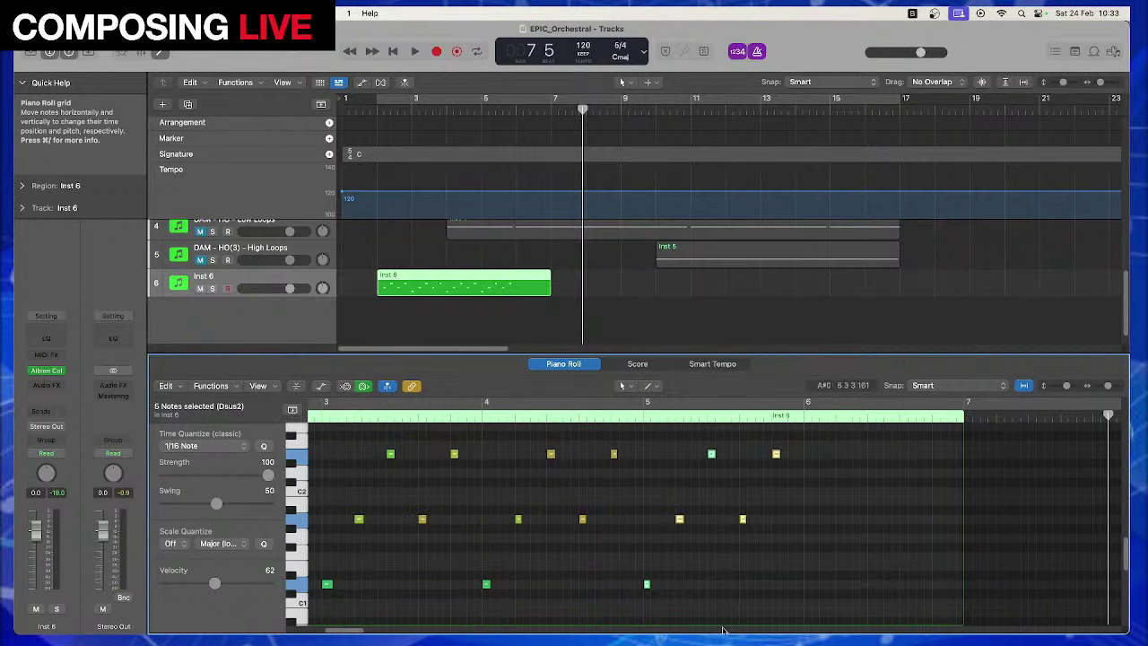
left_click_drag(645, 587, 807, 590)
key("space")
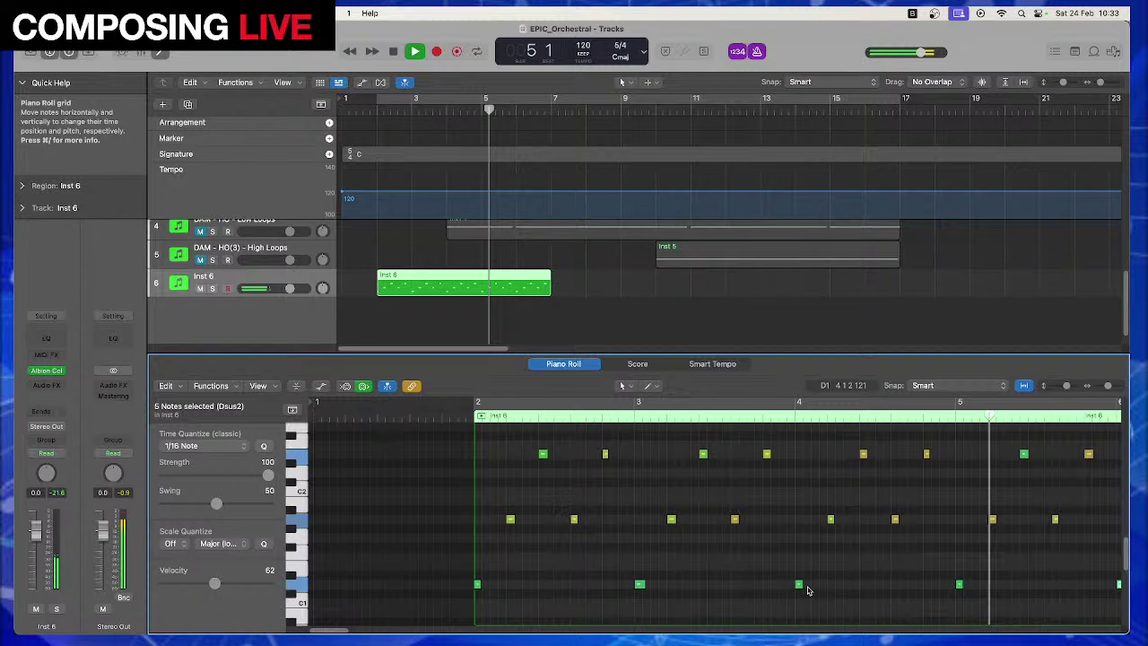
Repeat the Inst 6 region three times so the copies run from bar 7 to bar 22
left_click(547, 318)
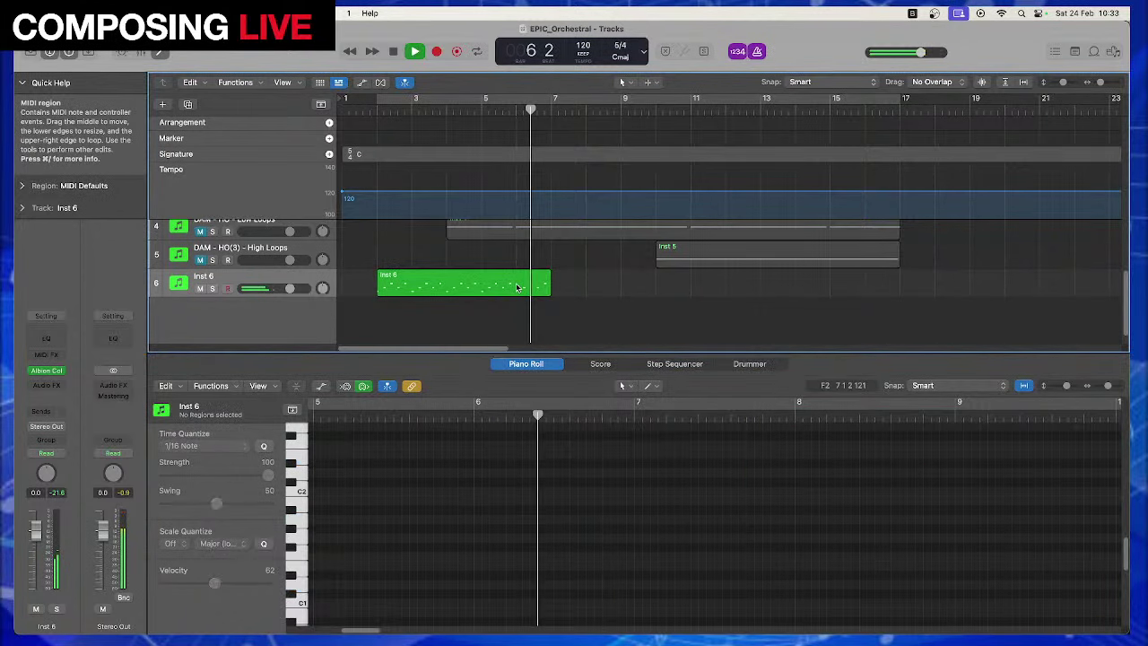
left_click(517, 287)
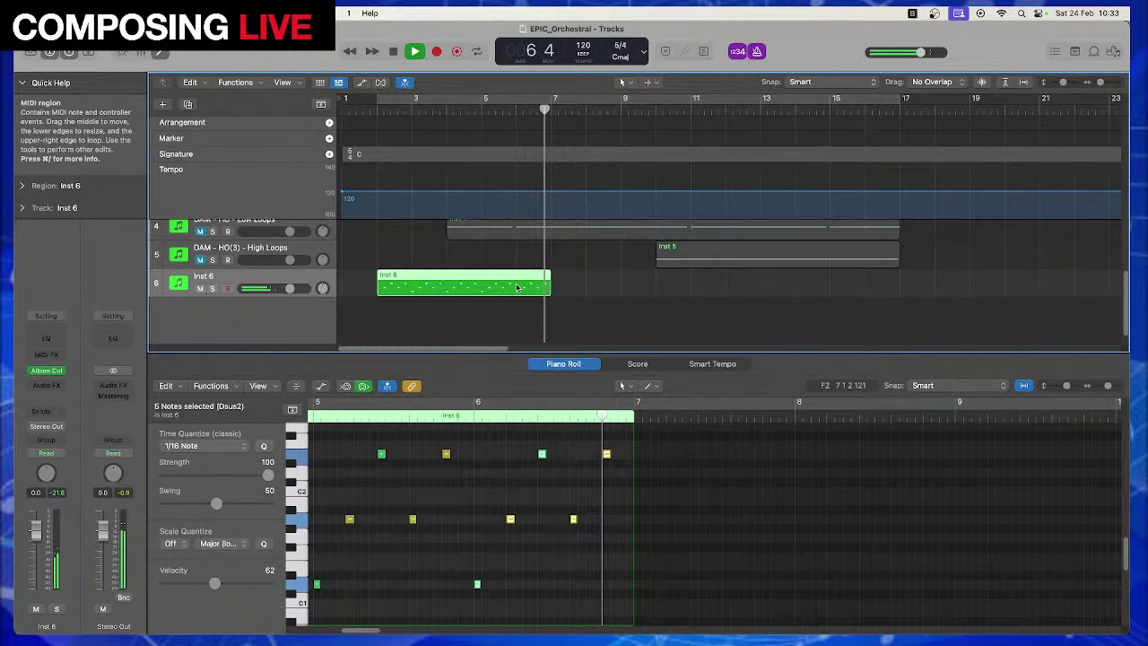
key("super+r")
key("super+r")
key("super+r")
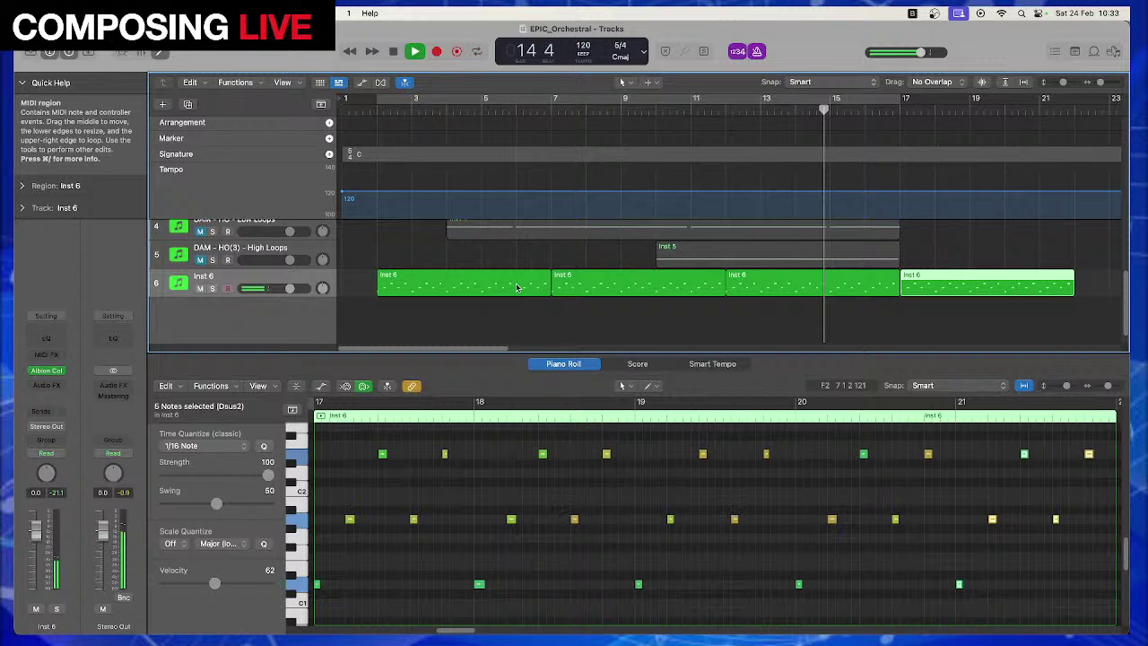
key("space")
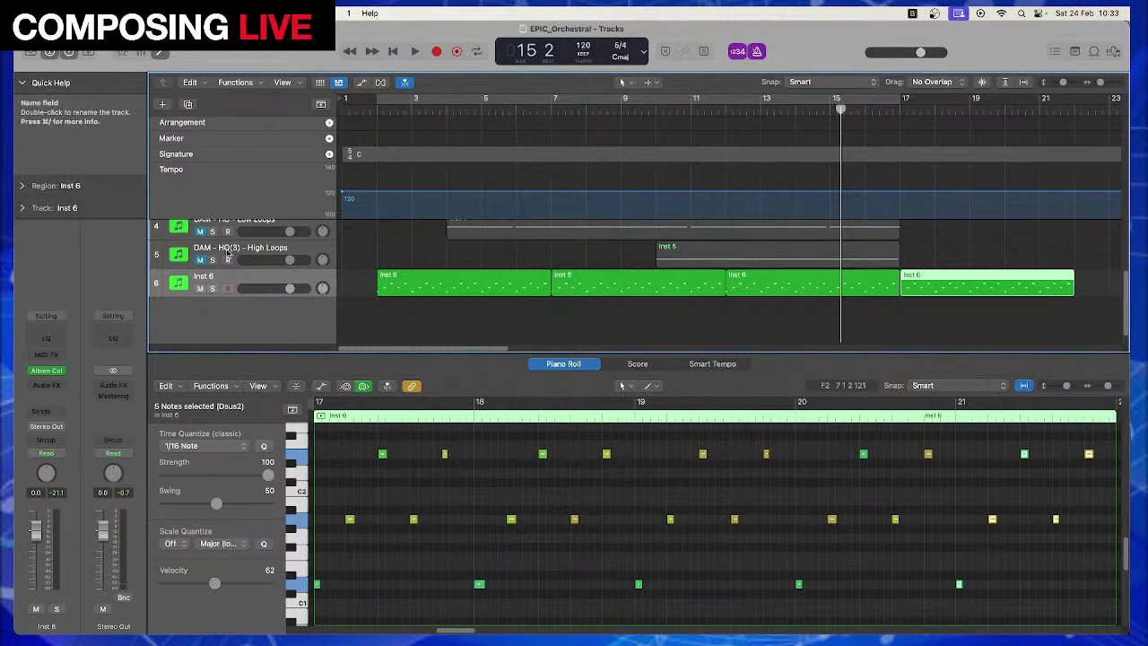
Unmute the Low Loops and High Loops tracks and play the cue from the start without the metronome click
scroll(220, 305, "up", 3)
key("super+a")
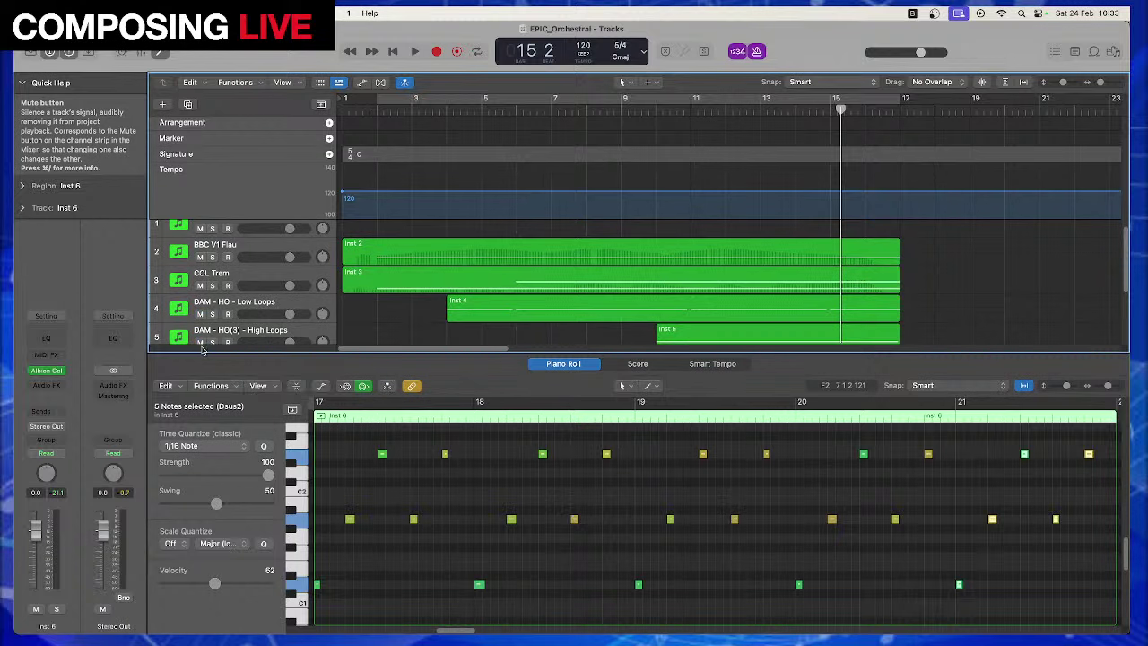
key("Return")
key("space")
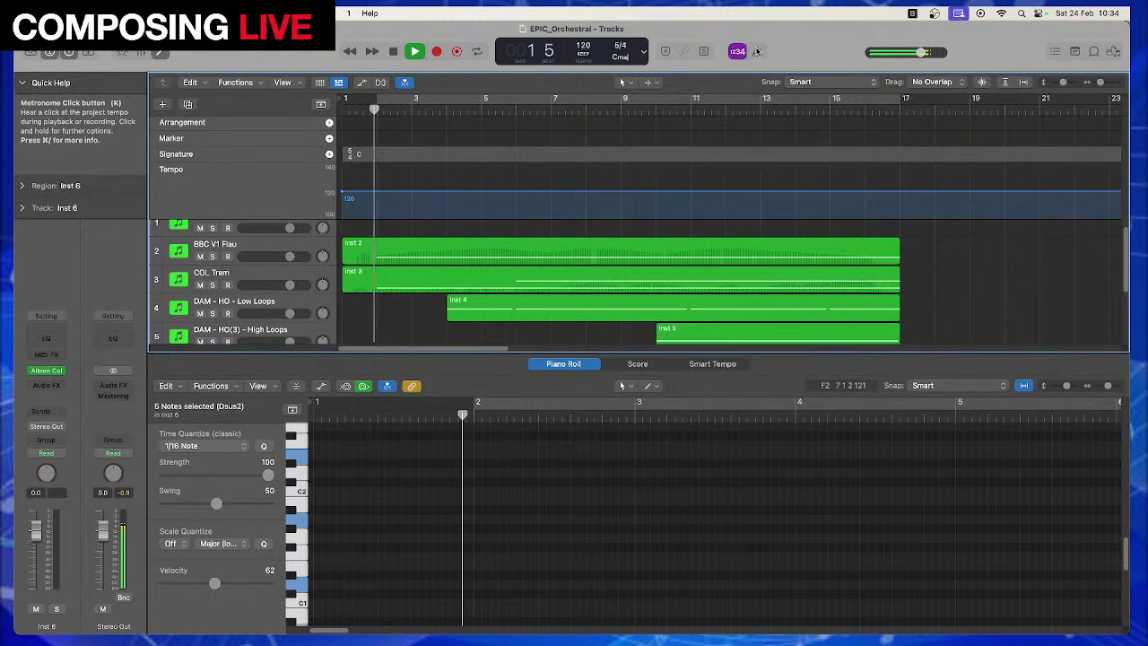
scroll(760, 124, "down", 2)
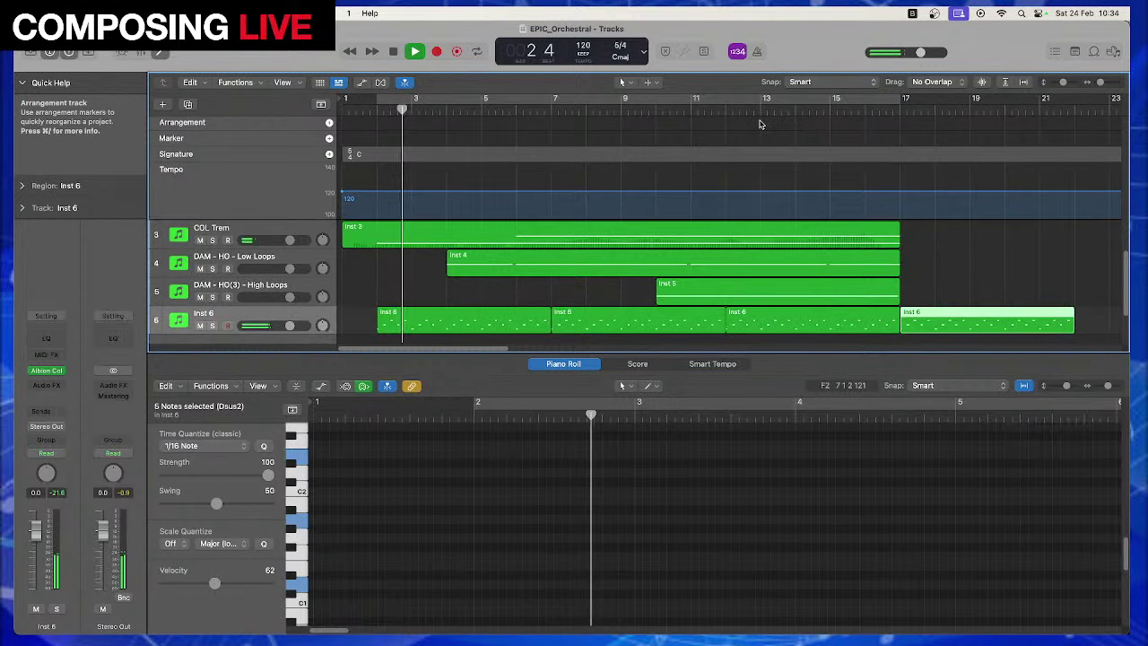
Hide the global tracks and delete the last Inst 6 region, which starts at bar 17
left_click(320, 106)
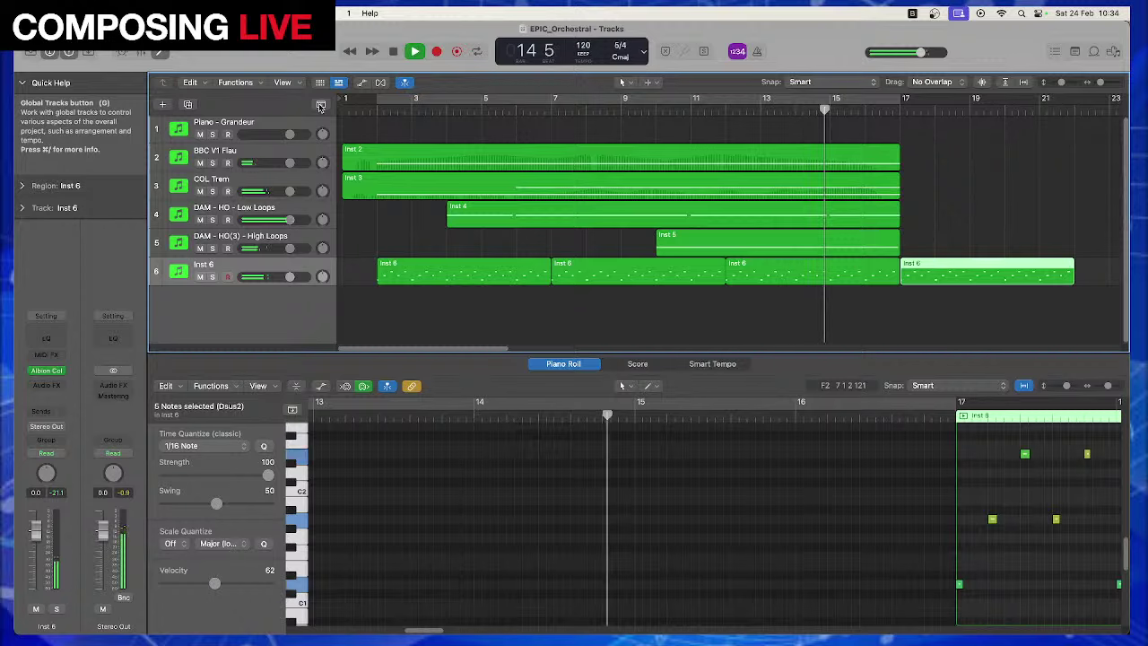
left_click(1041, 310)
left_click(997, 266)
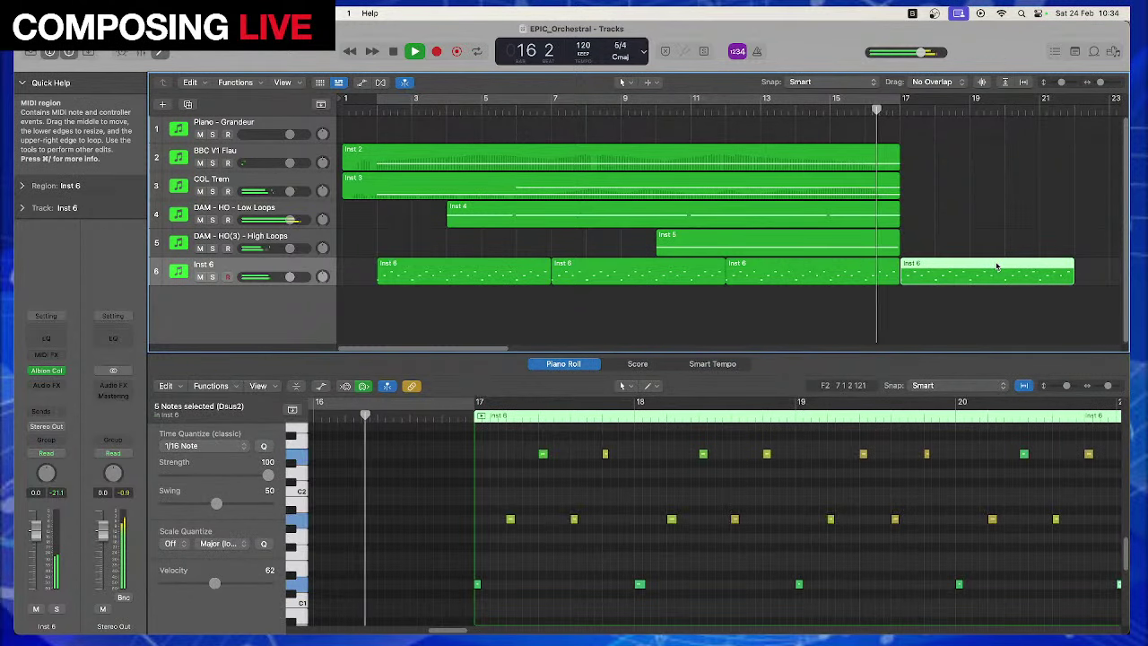
key("Delete")
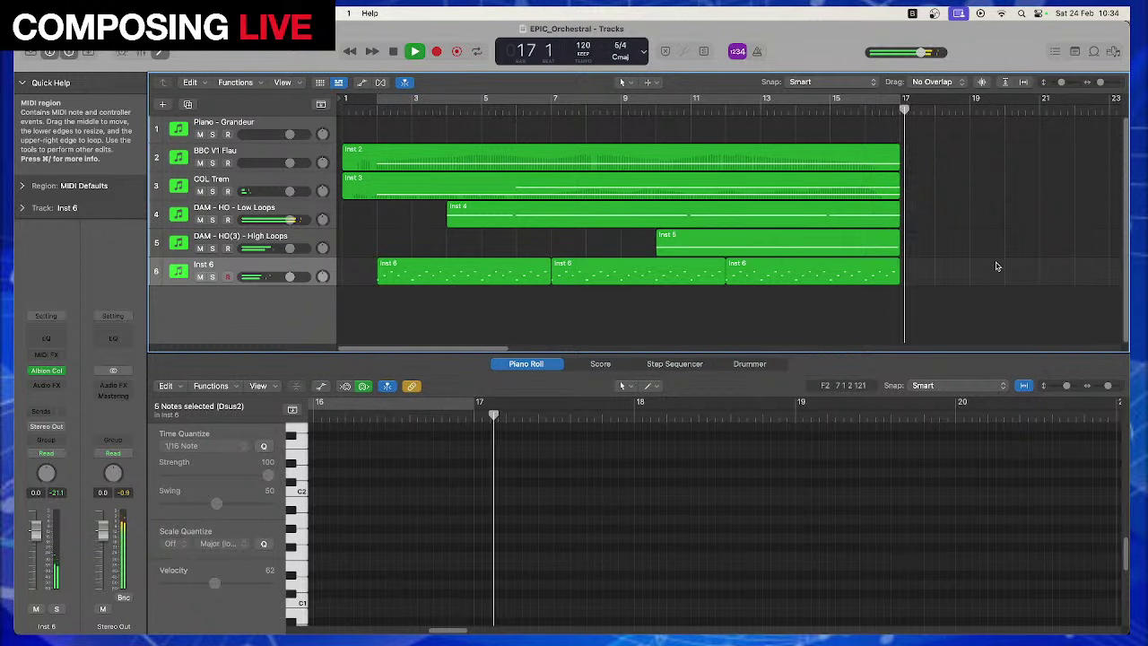
key("space")
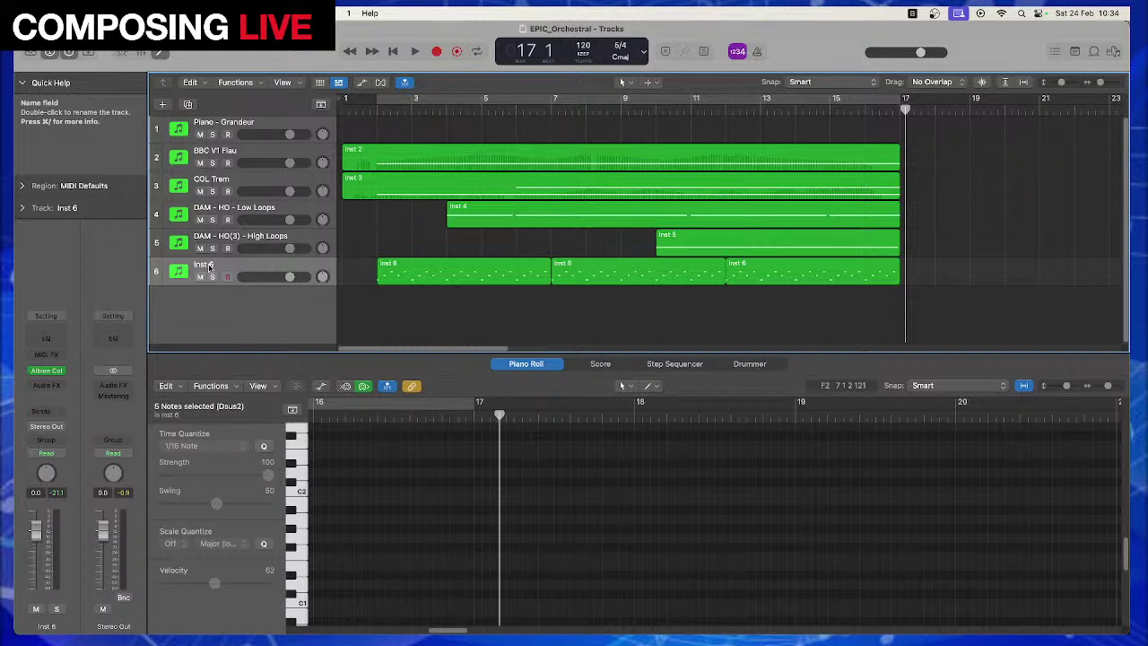
Rename the Inst 6 track as COL Low String SPIC and check its loaded Colossus patch
left_click(208, 266)
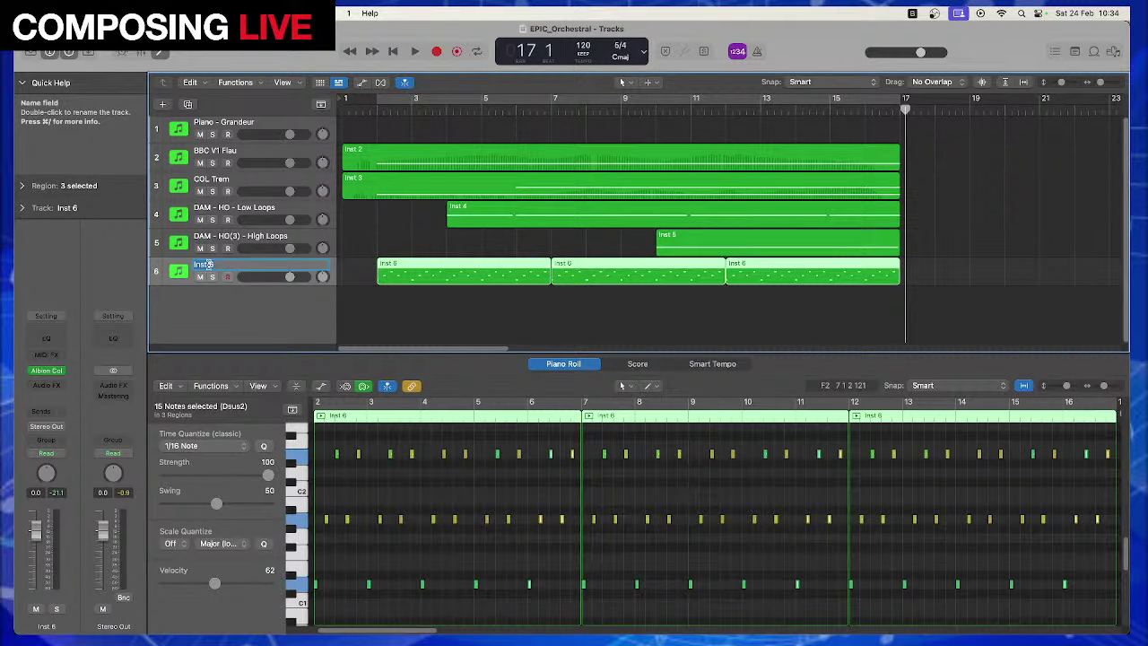
type("COL Sp")
key("BackSpace")
key("BackSpace")
key("BackSpace")
key("BackSpace")
left_click(259, 266)
key("Return")
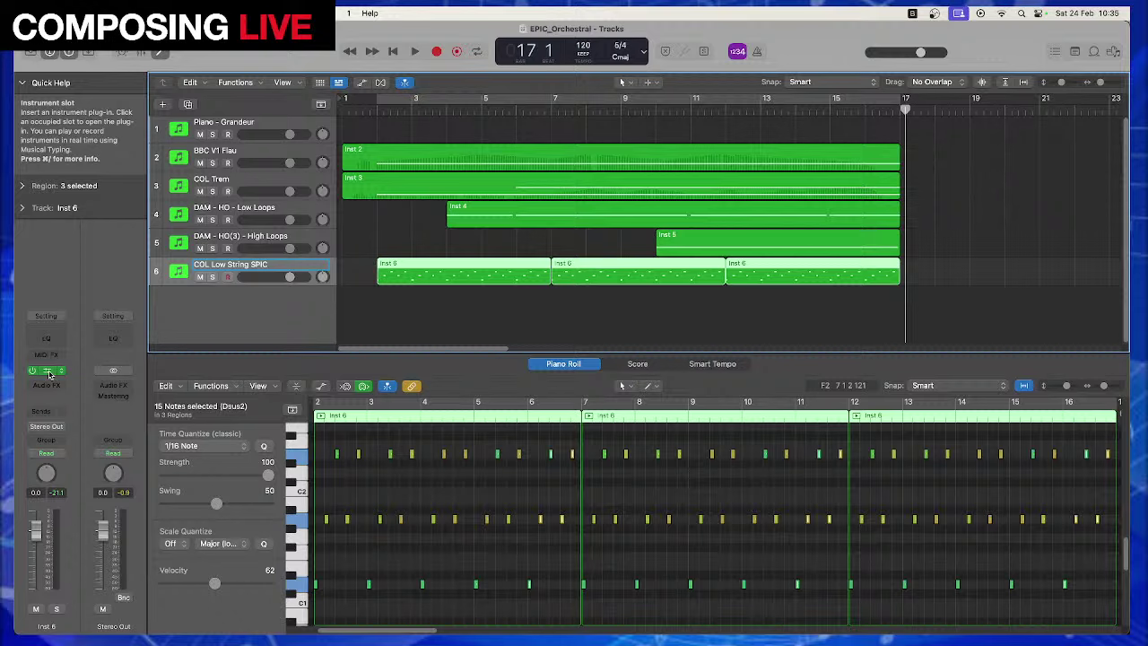
left_click(49, 375)
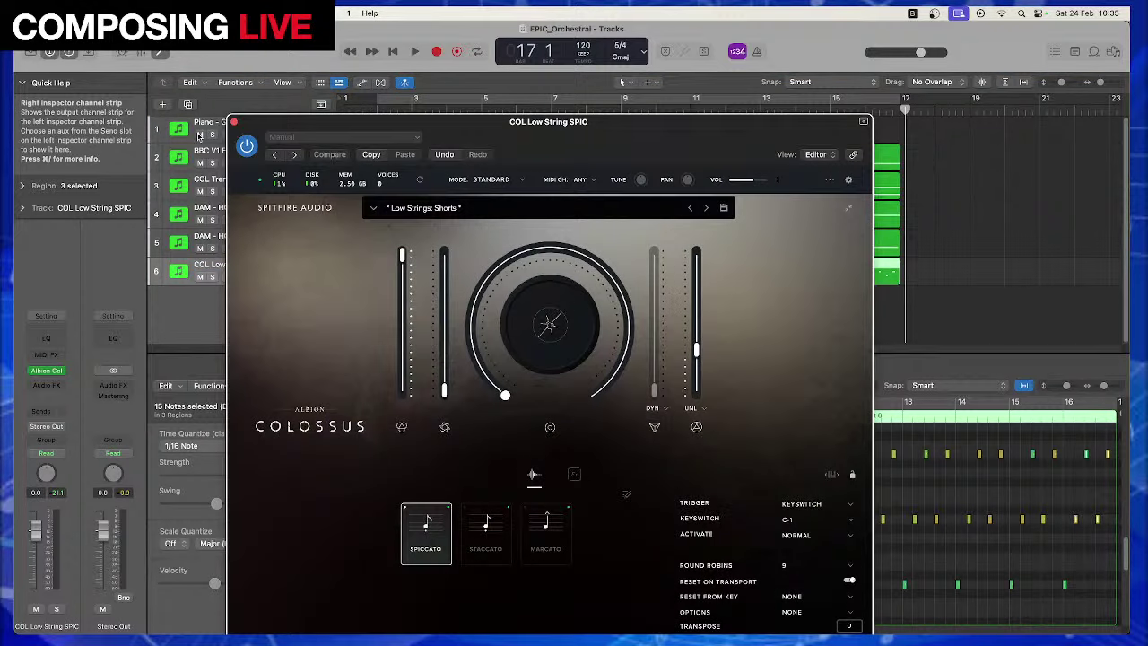
left_click(233, 121)
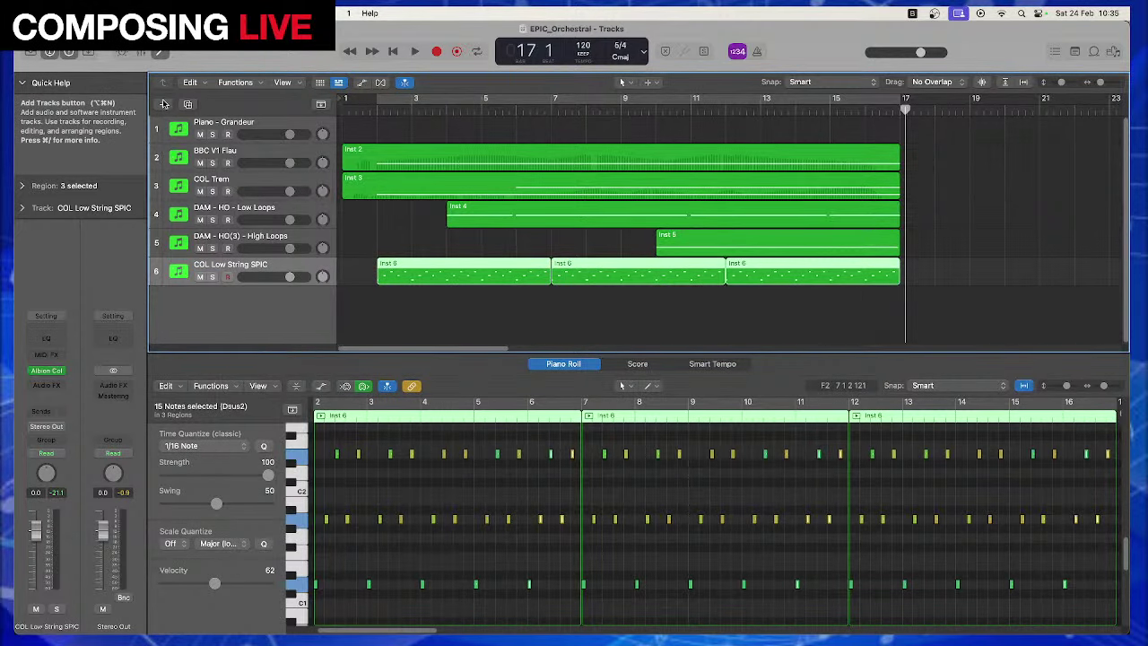
Create one software instrument track and load Albion Colossus (Stereo) on it
left_click(163, 105)
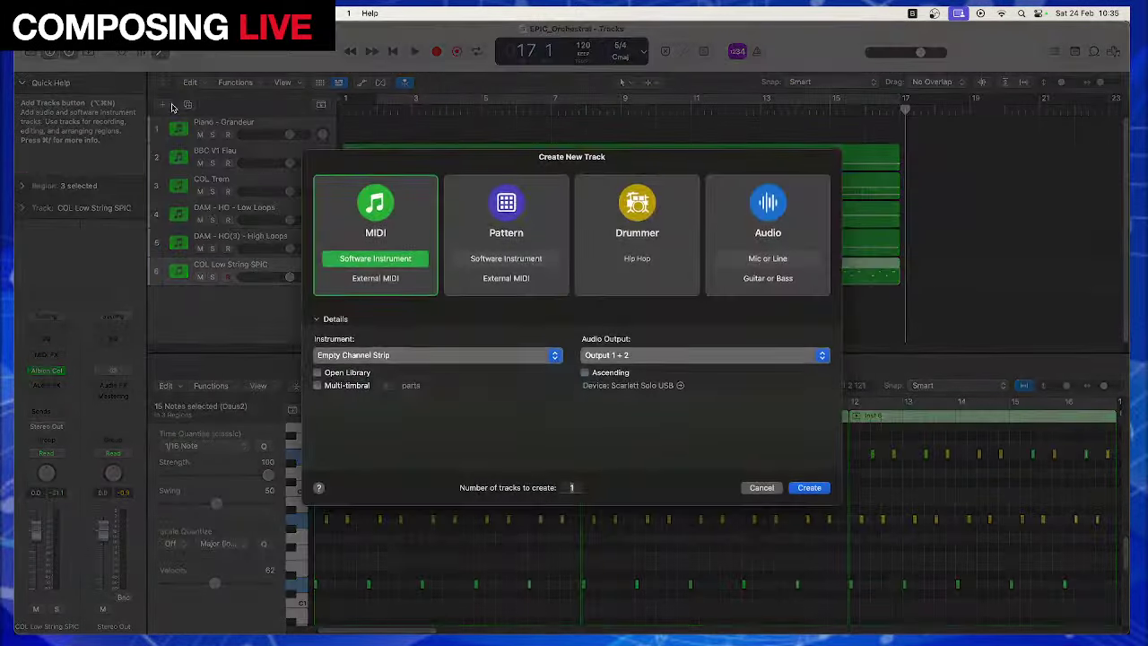
left_click(810, 488)
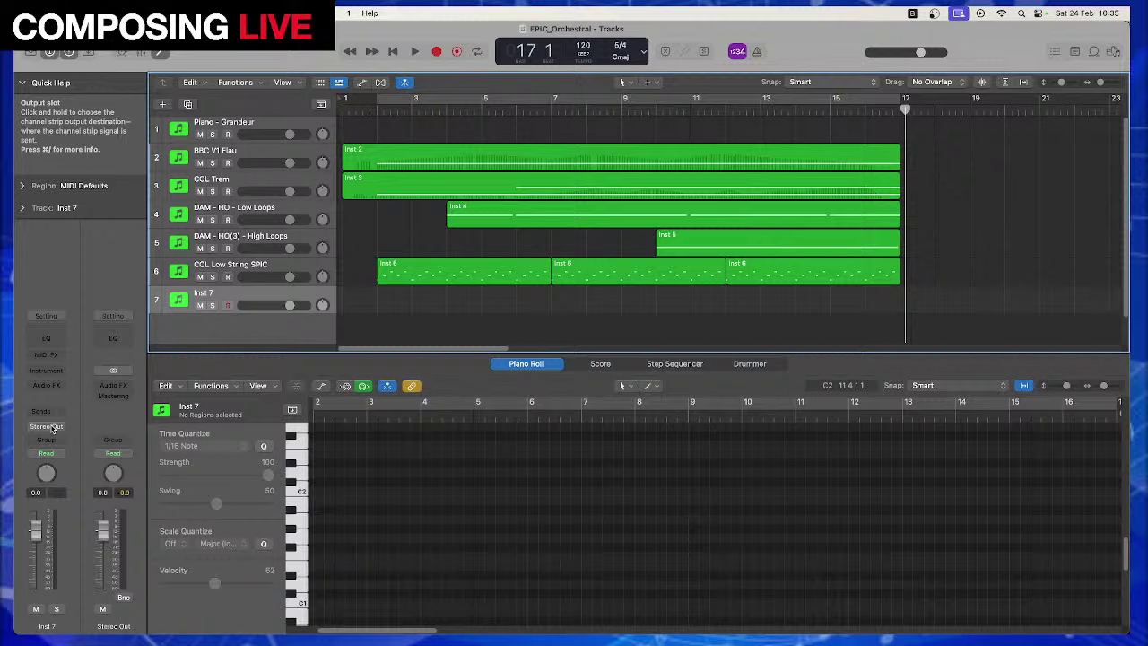
left_click(46, 370)
mouse_move(162, 272)
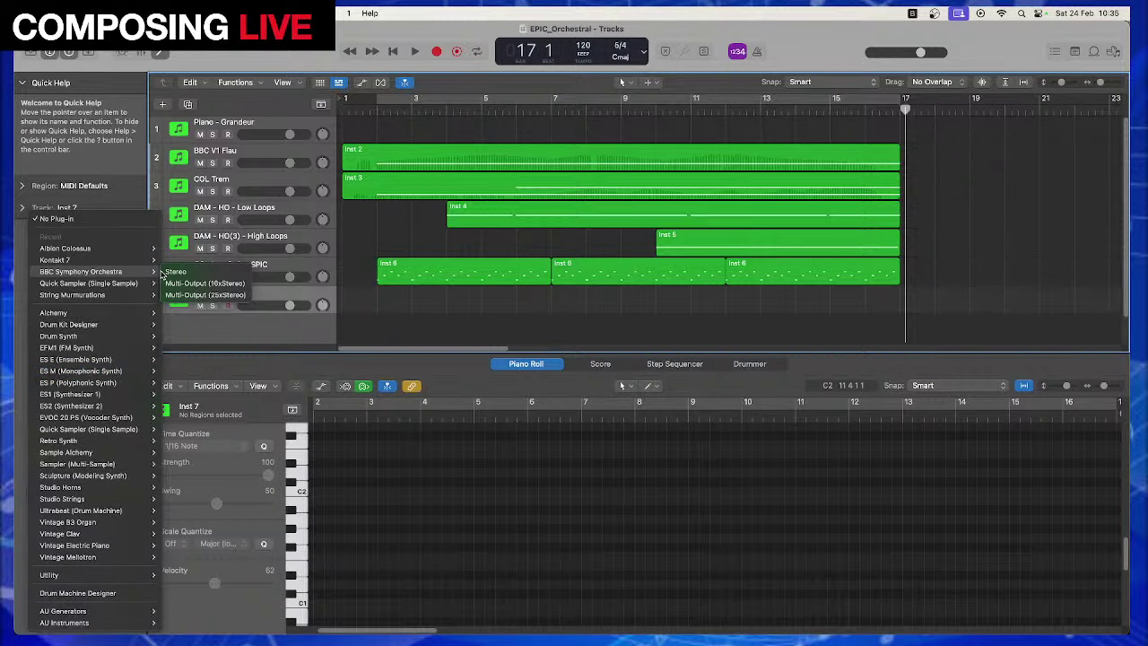
mouse_move(163, 251)
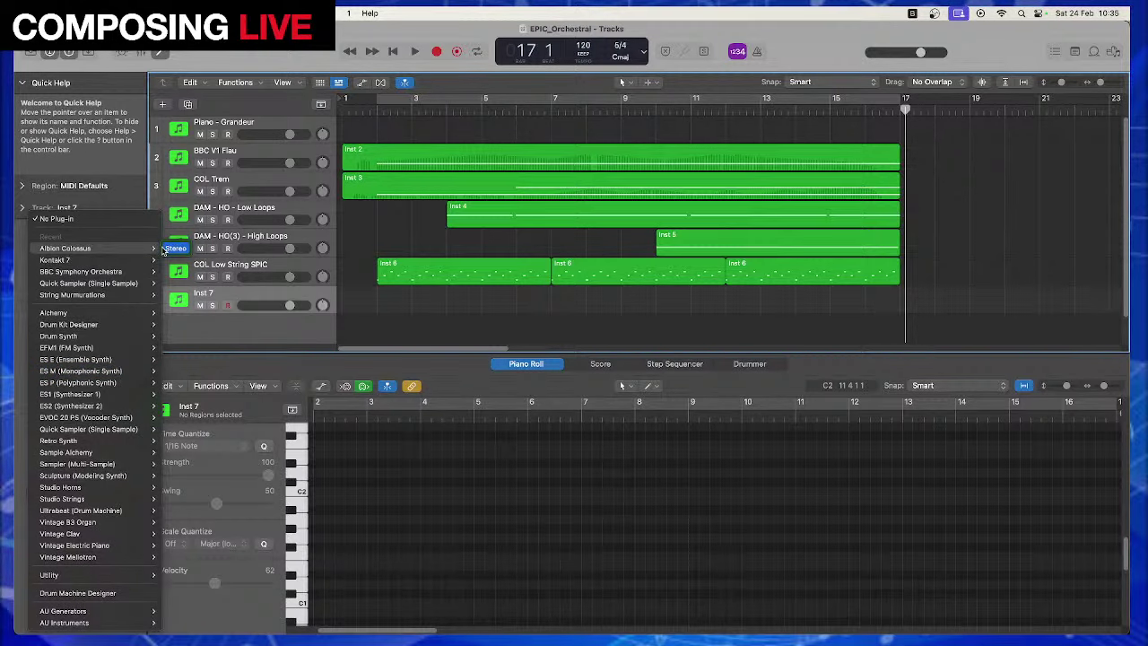
left_click(165, 250)
left_click_drag(450, 169, 404, 71)
Load the High Strings: Shorts preset with the Spiccato articulation and raise its second fader to about halfway
mouse_move(541, 235)
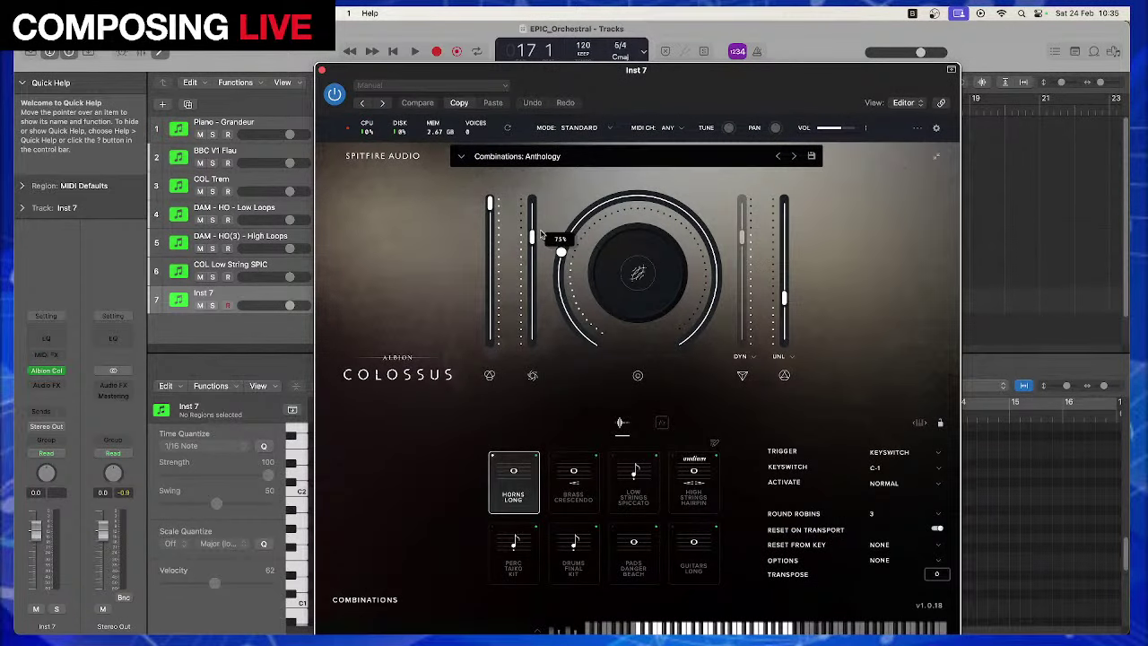
left_click(516, 156)
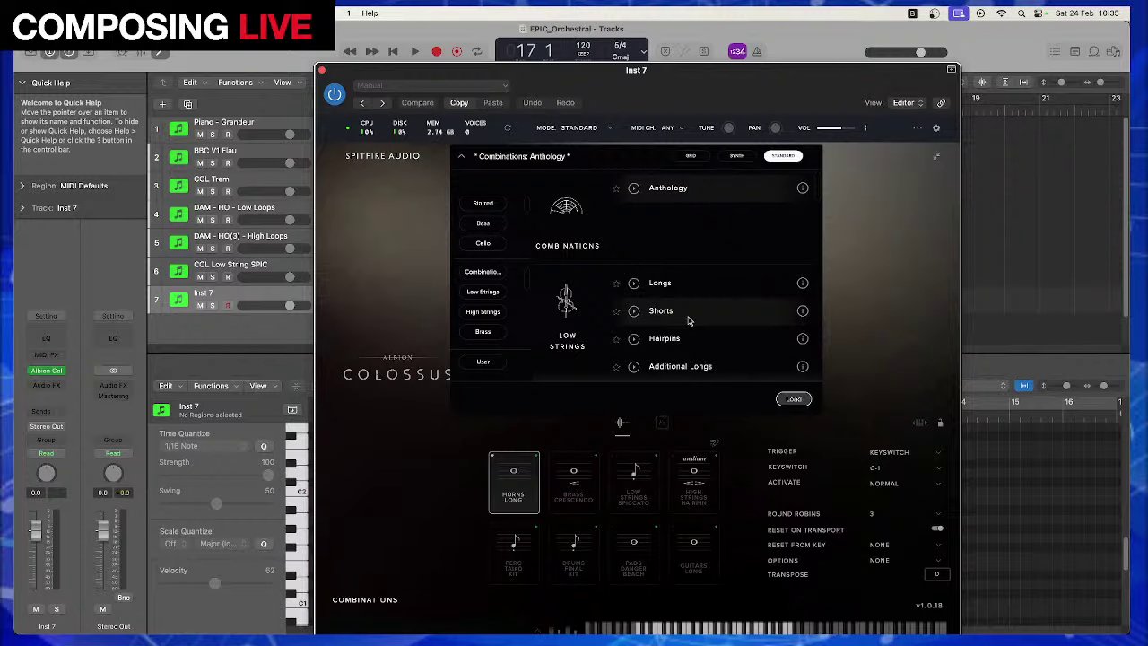
scroll(689, 321, "down", 5)
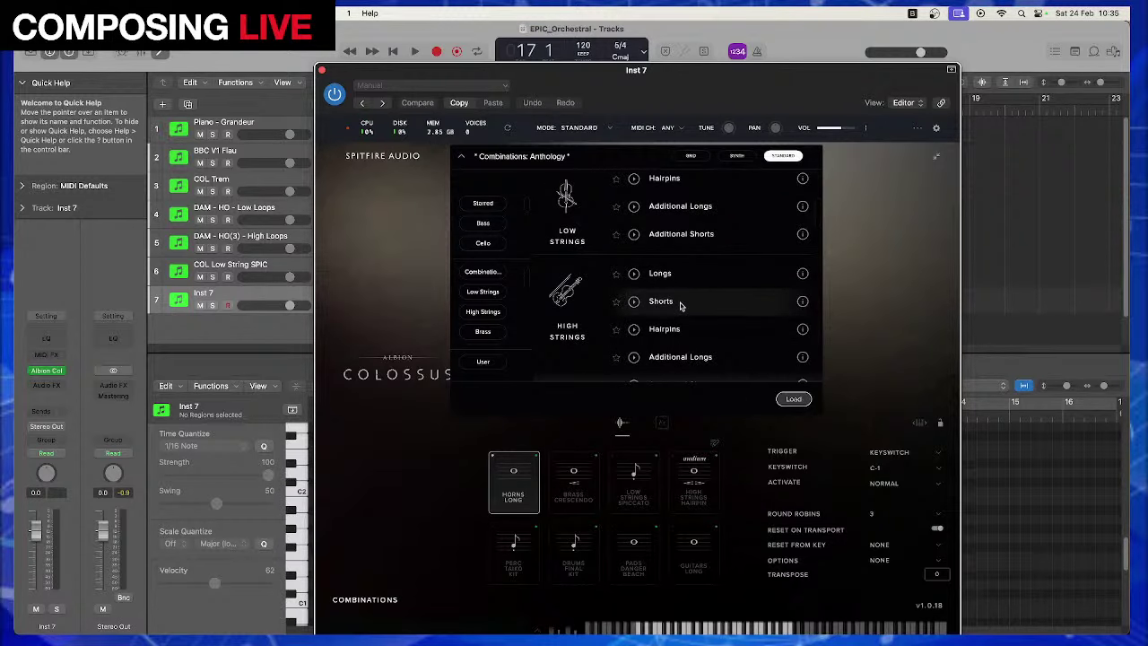
double_click(680, 306)
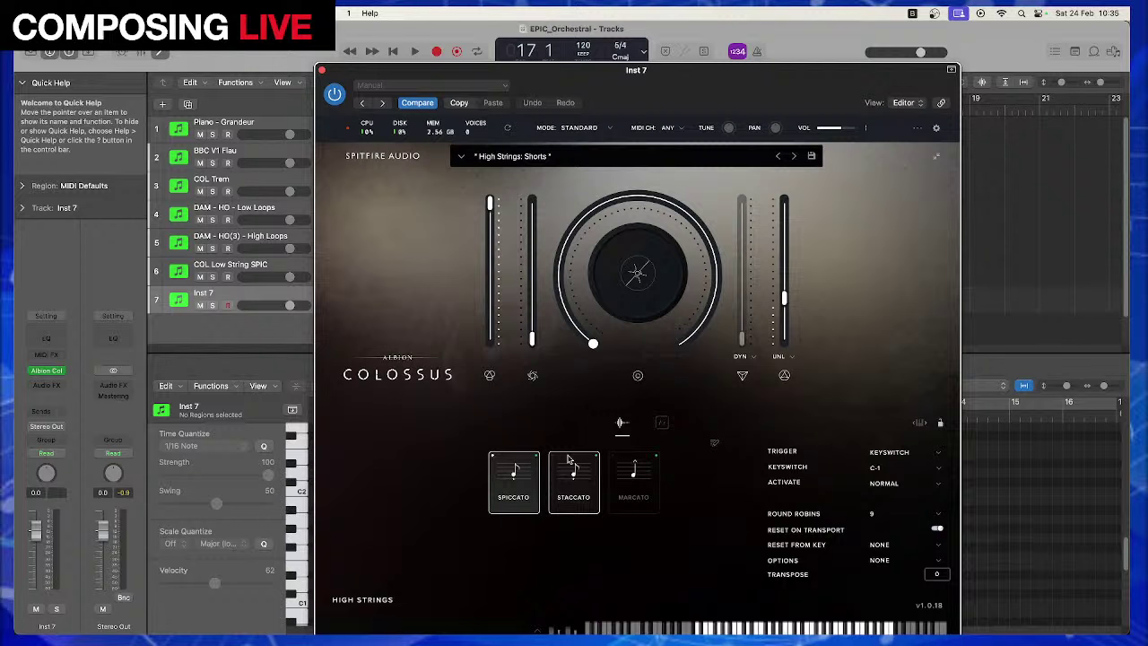
left_click(568, 459)
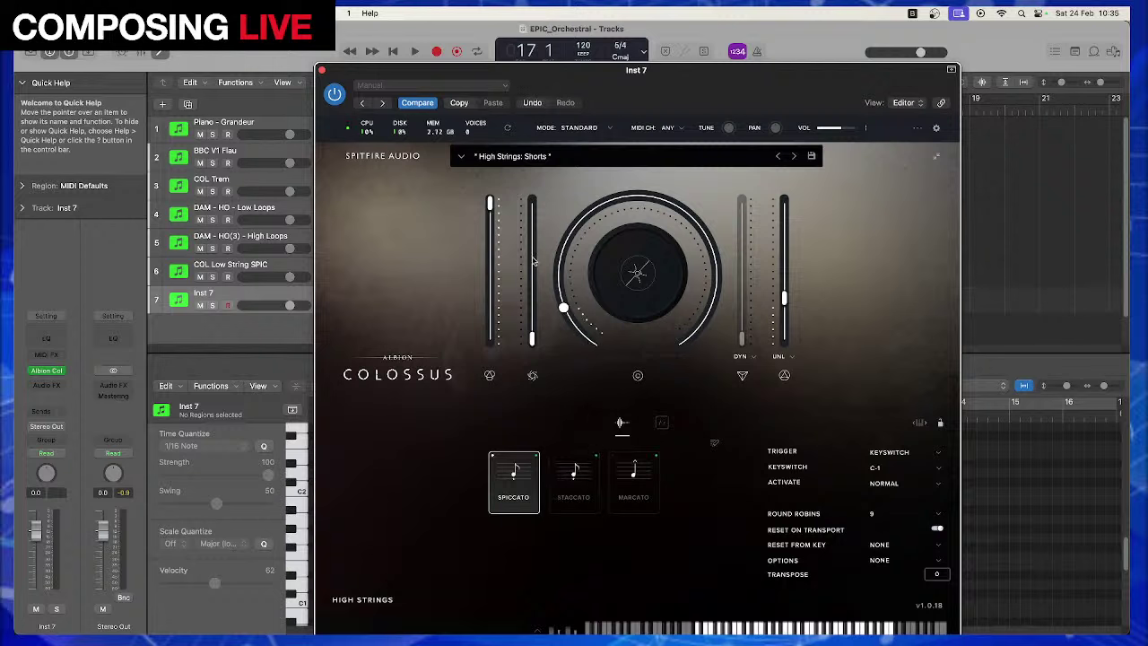
left_click_drag(532, 260, 534, 269)
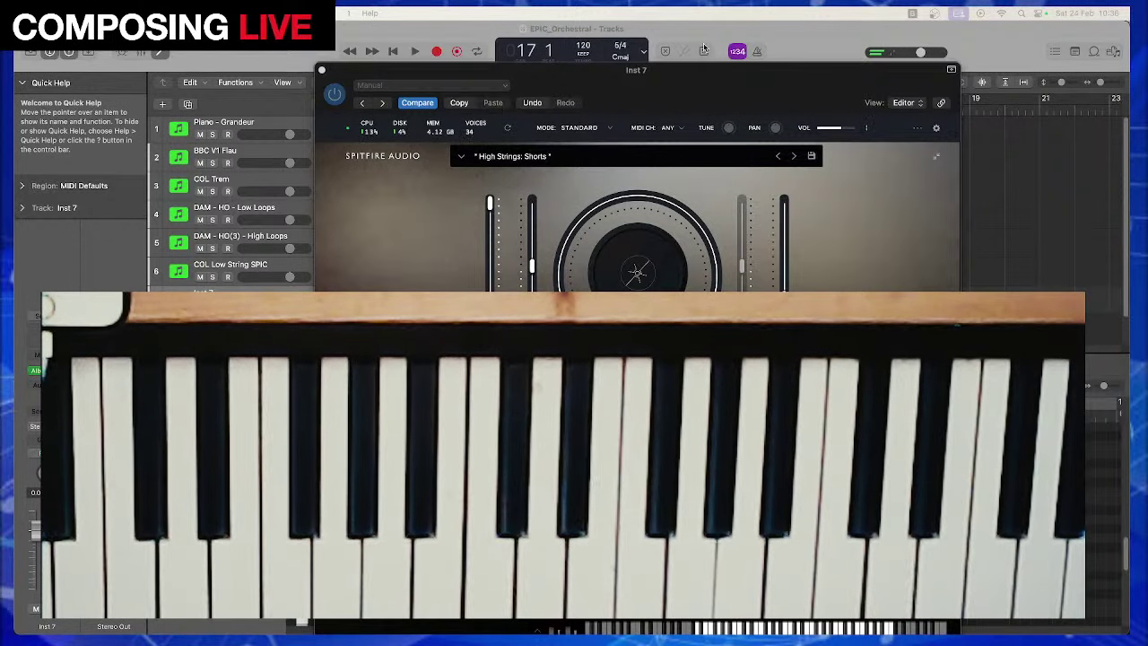
Close the Colossus window and mute the DAM Low Loops and High Loops tracks
left_click_drag(538, 70, 541, 81)
left_click(324, 81)
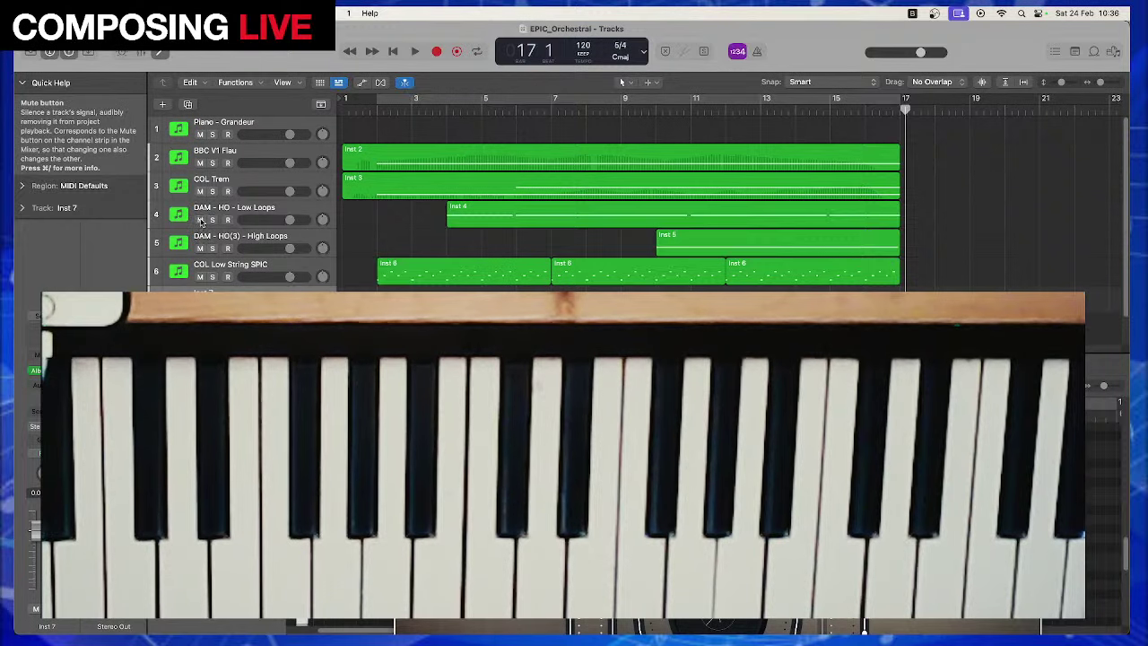
left_click(200, 219)
left_click(200, 249)
Play the cue from bar 2 to rehearse a high-string part over it, and place the playhead at bar 7
left_click(378, 110)
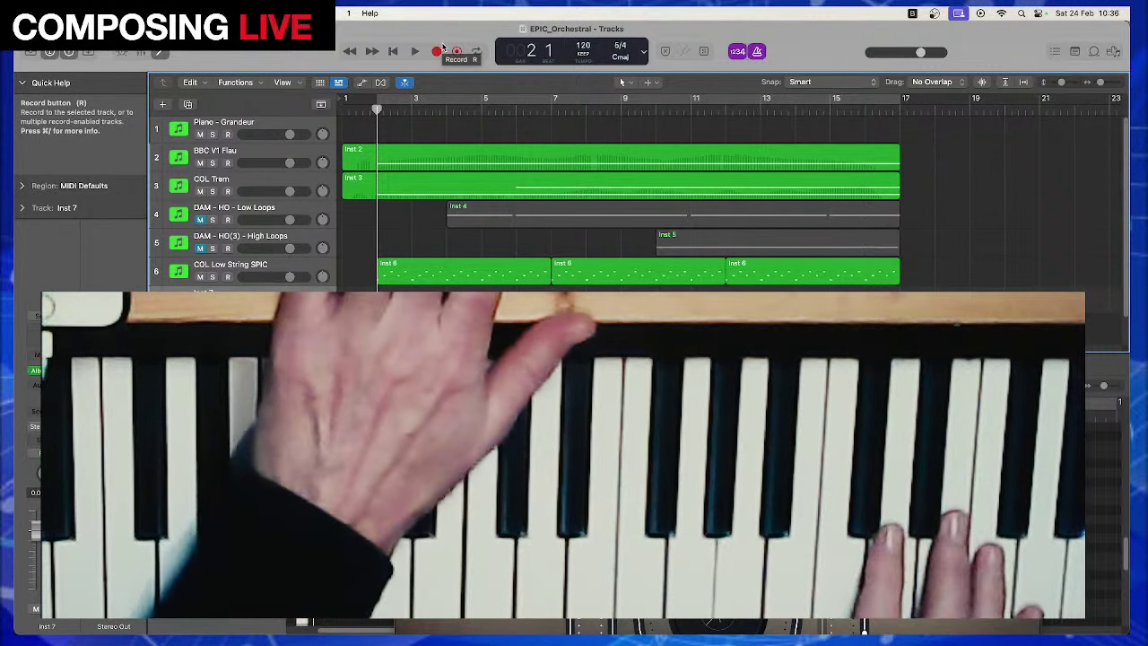
key("space")
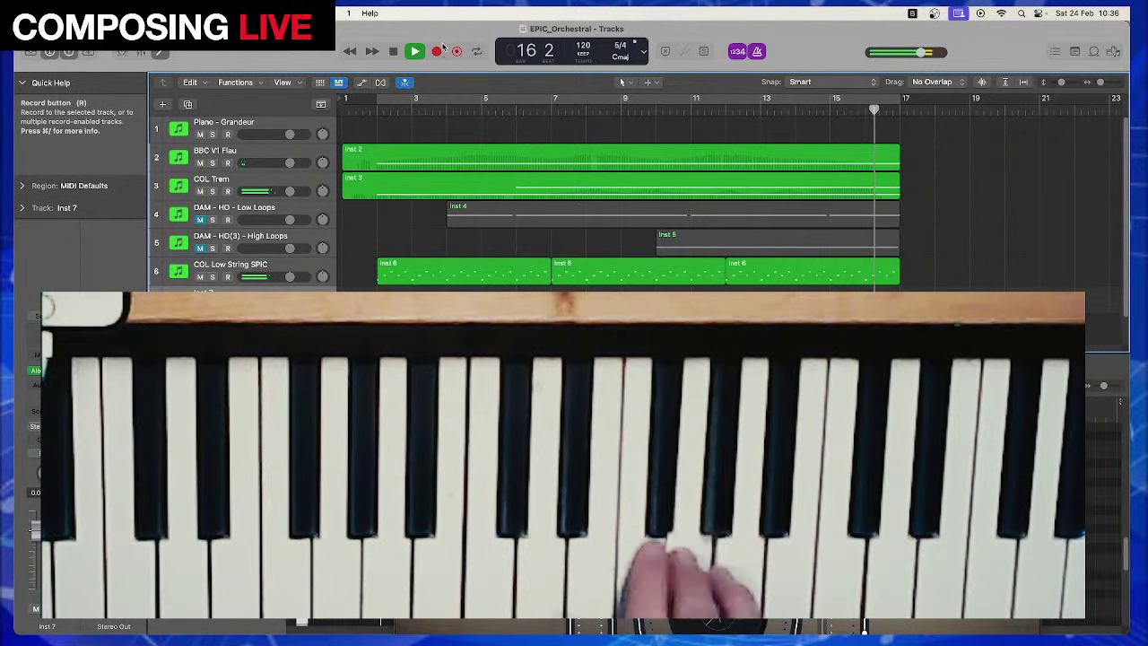
key("Return")
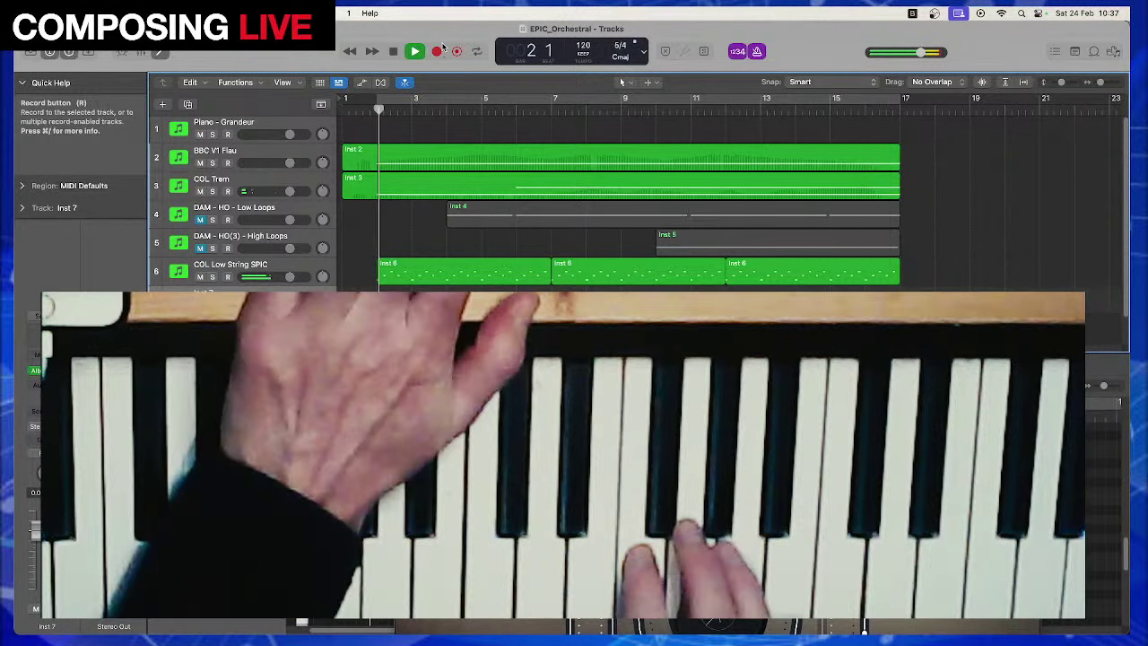
key("space")
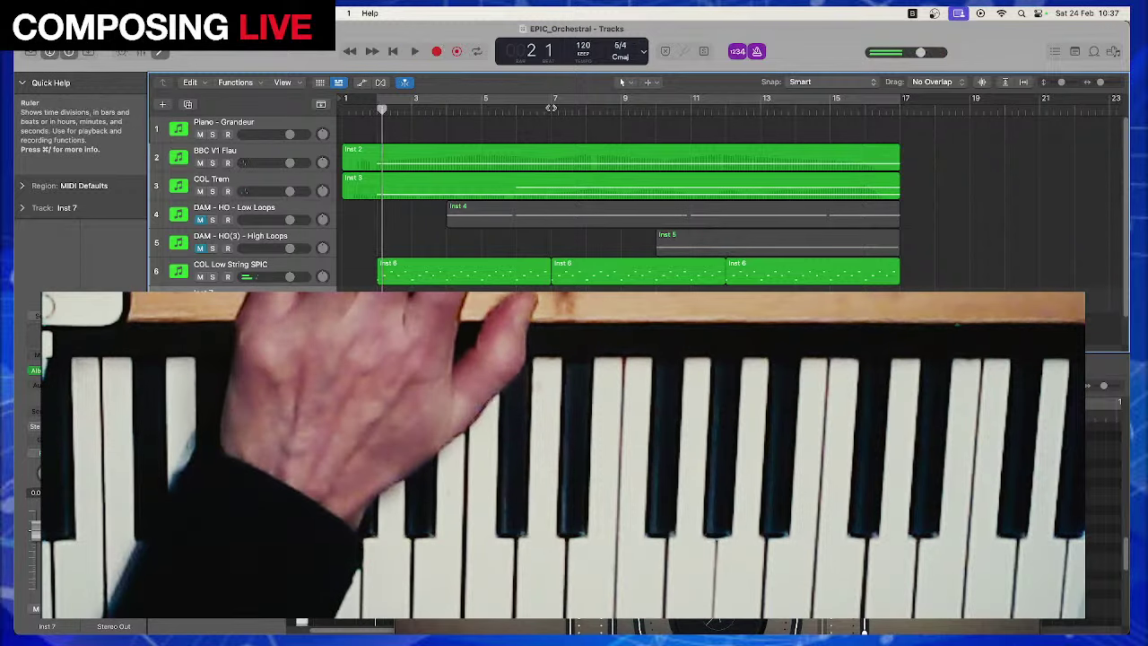
left_click(551, 107)
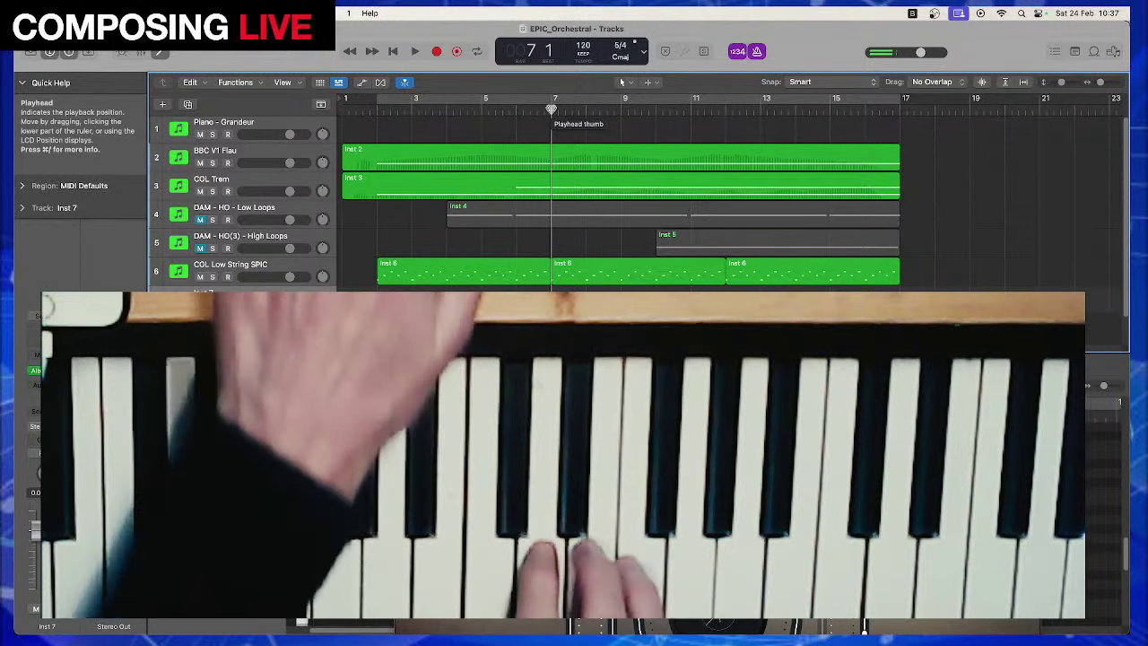
key("r")
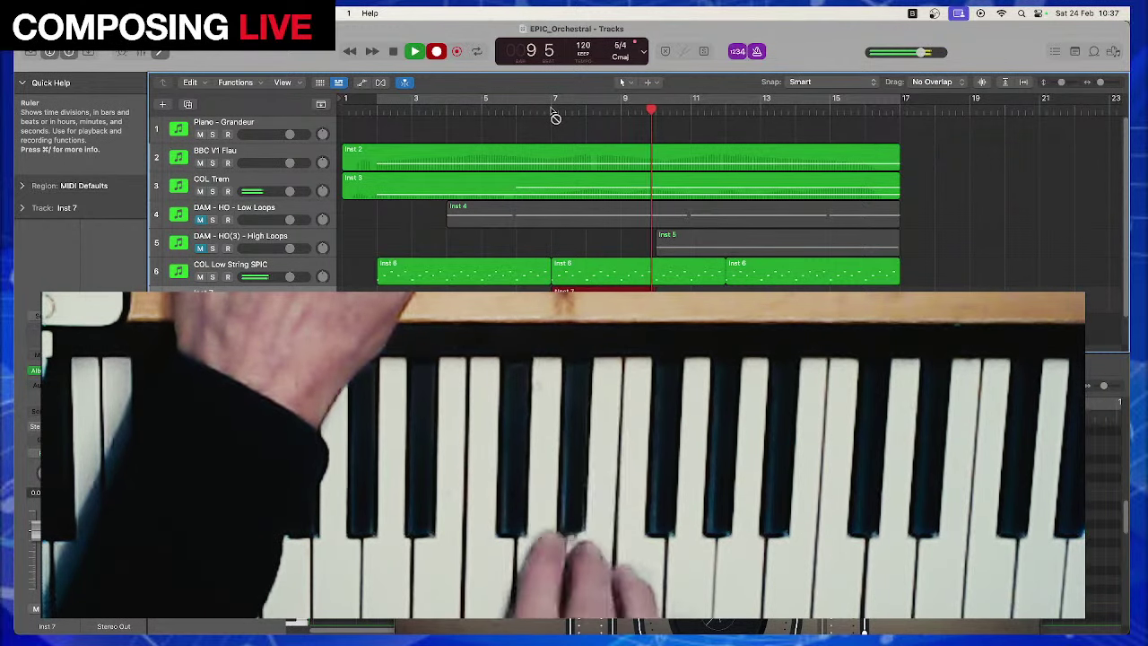
key("space")
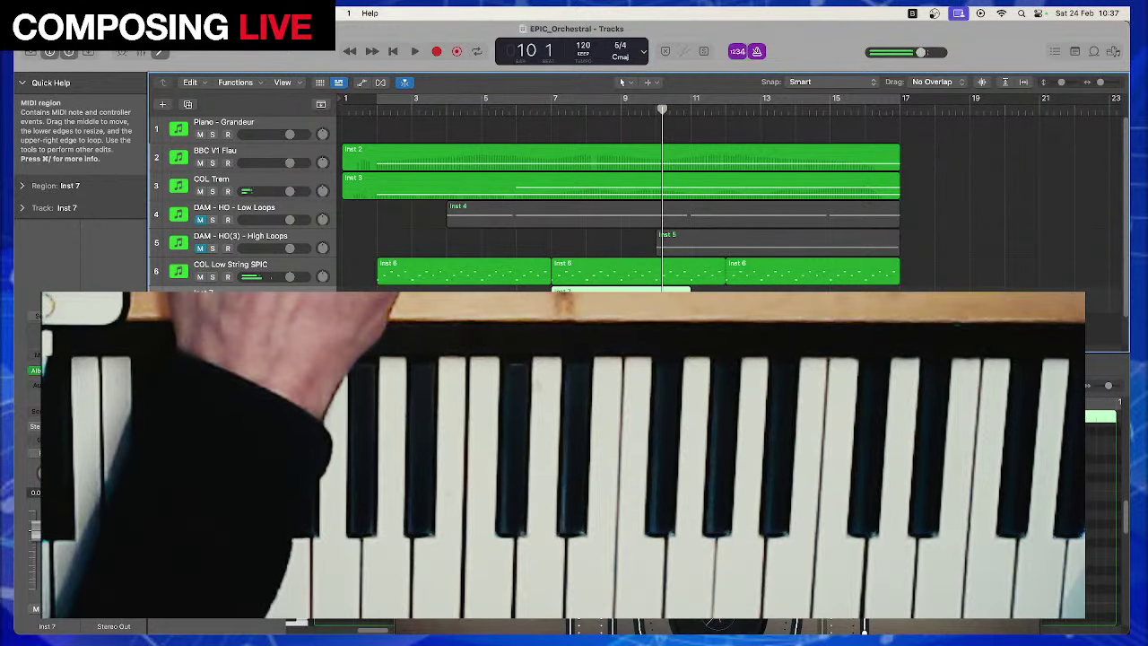
left_click(552, 111)
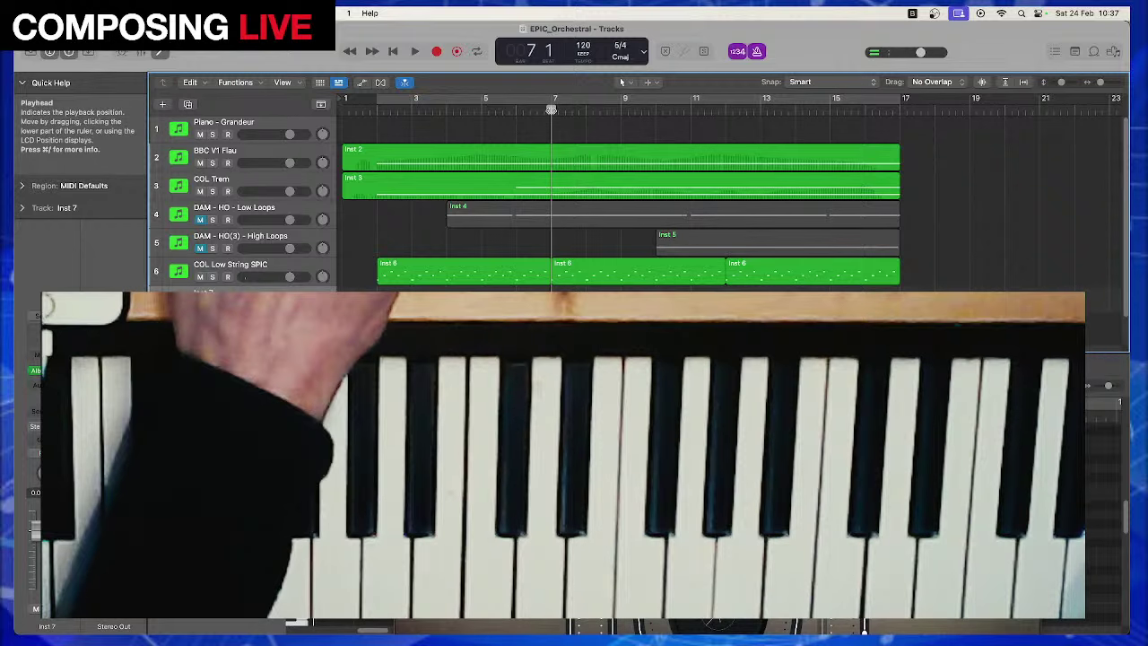
Record the high-string shorts part on the Inst 7 track from bar 7 to about bar 13
key("r")
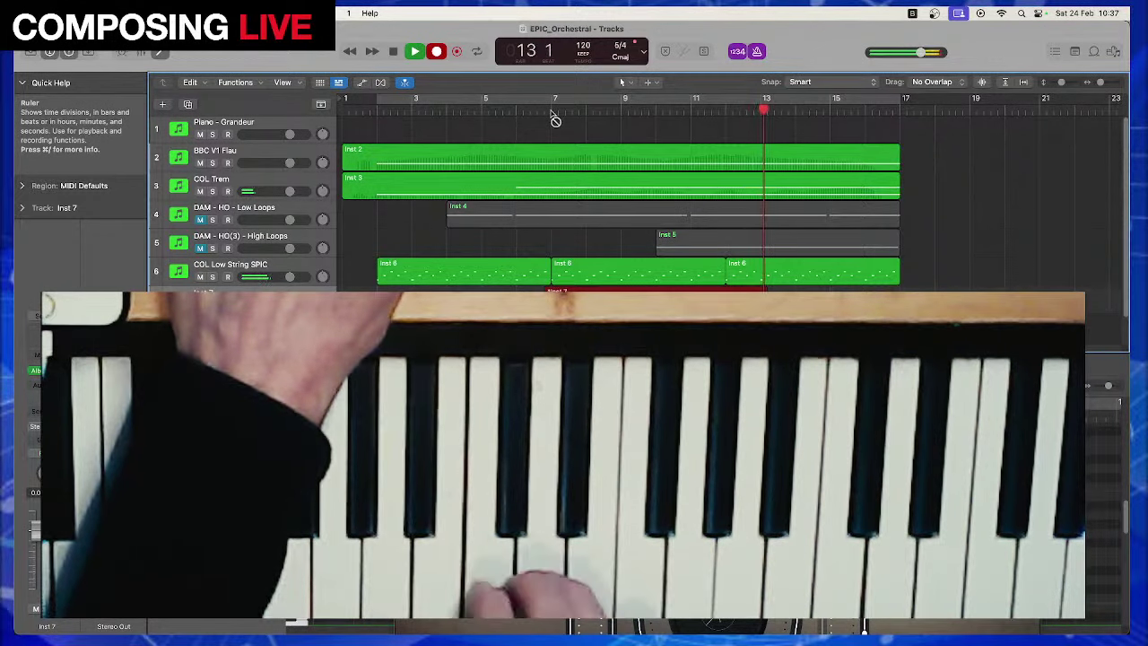
key("shift+r")
key("space")
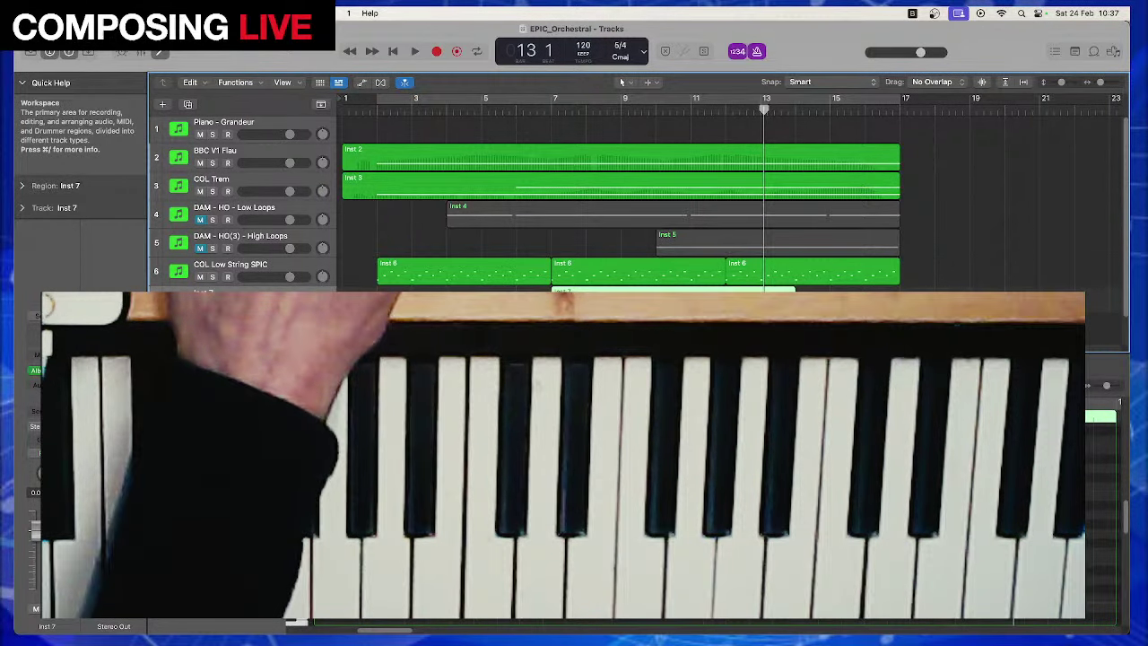
Play back the recorded high-string region from bar 7 to check its timing and find where to cut it
key("shift+space")
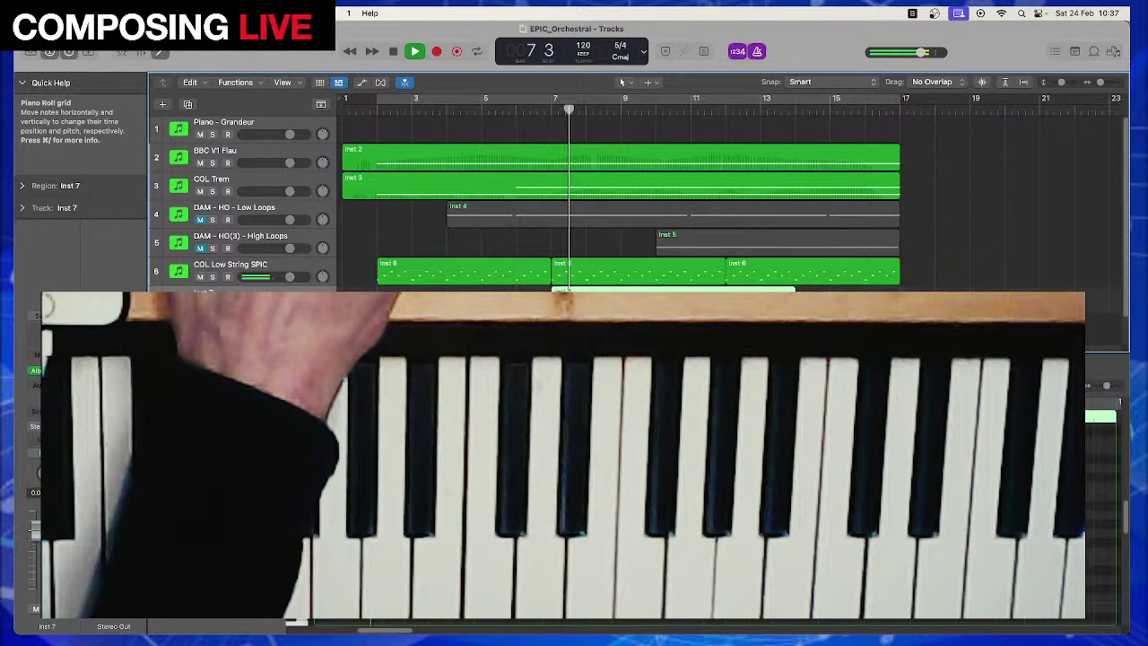
key("shift+space")
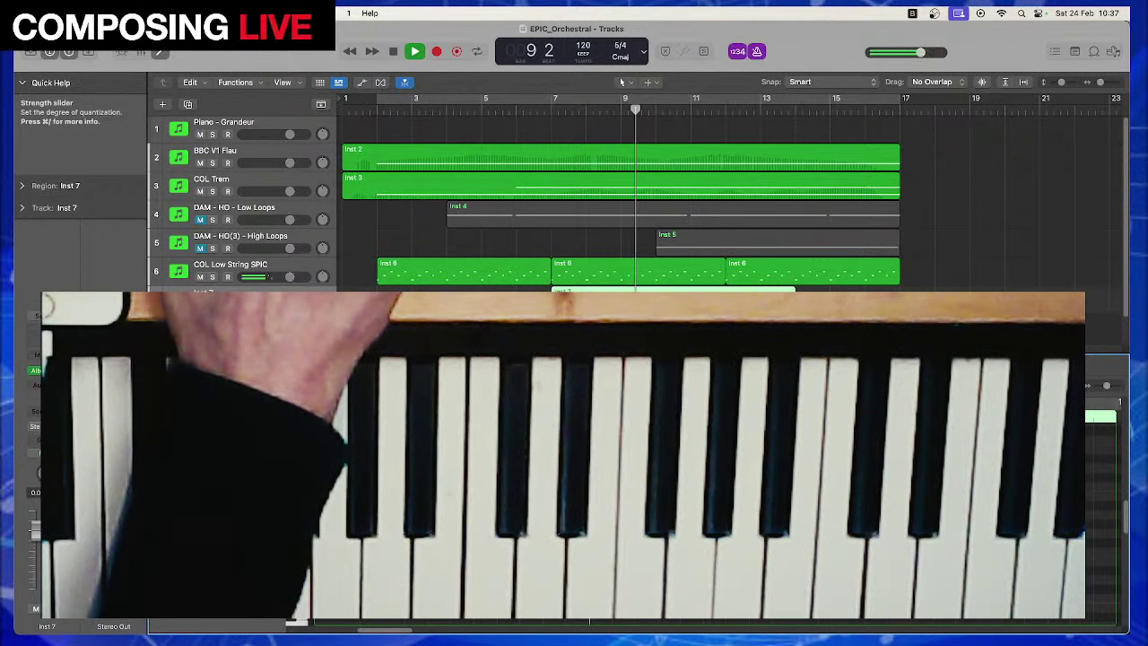
key("space")
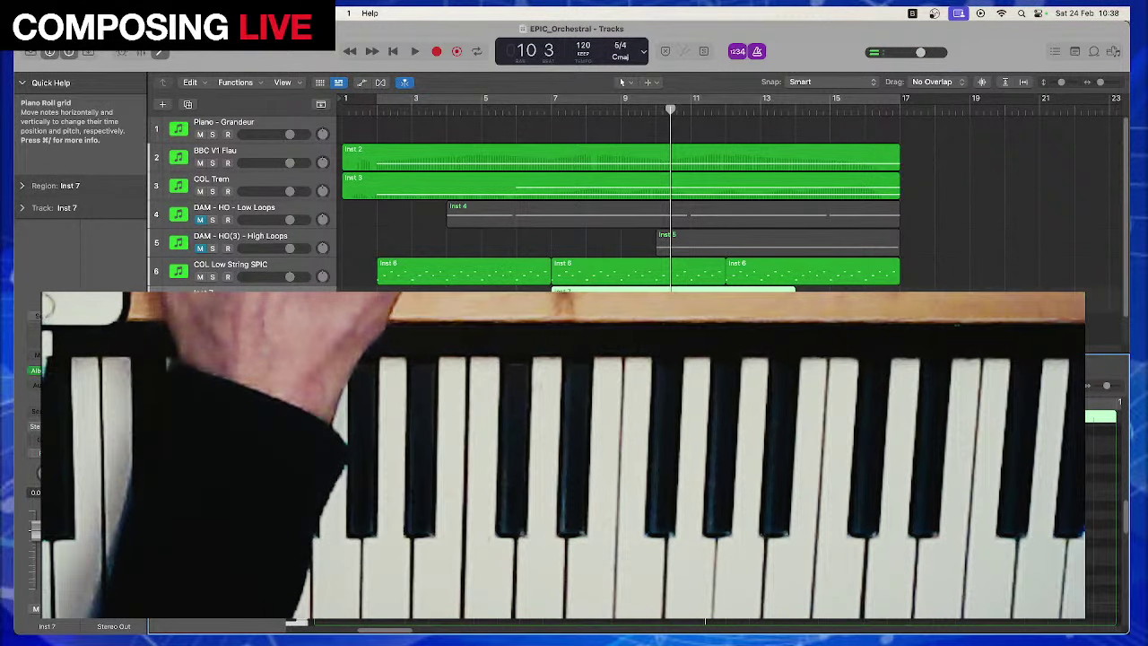
key("space")
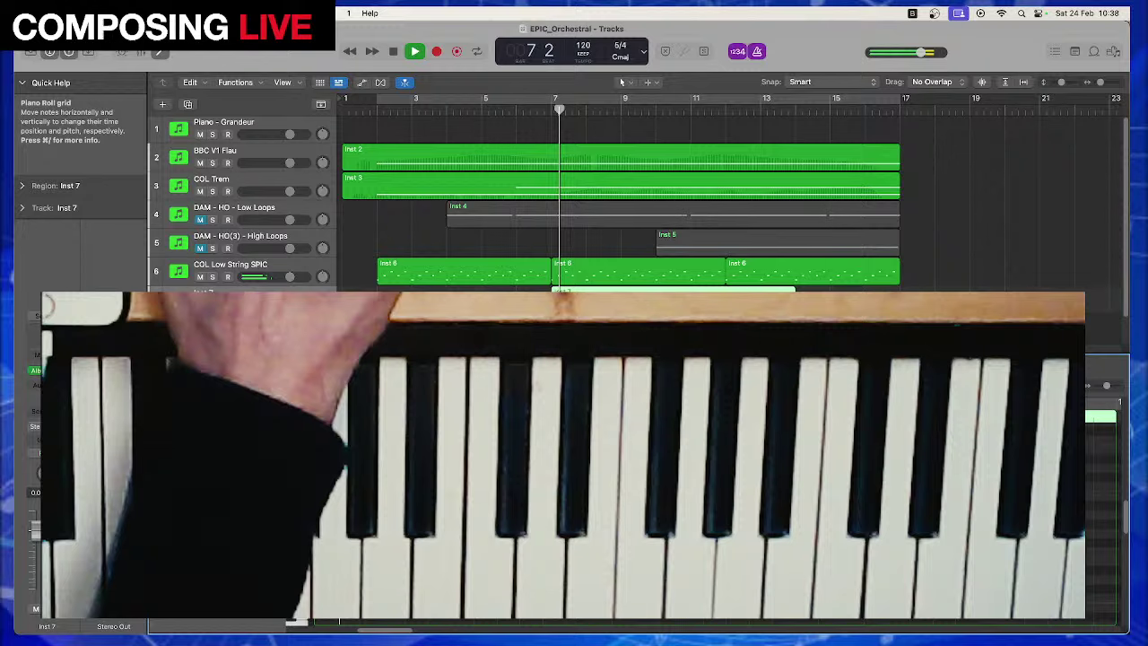
key("period")
key("comma")
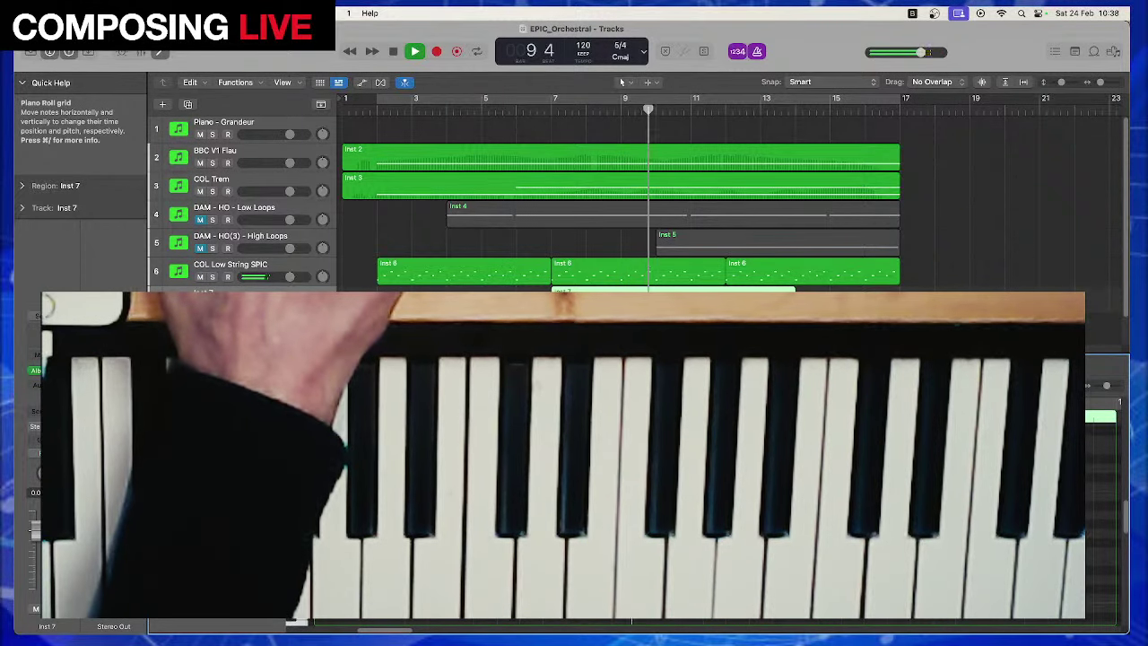
key("space")
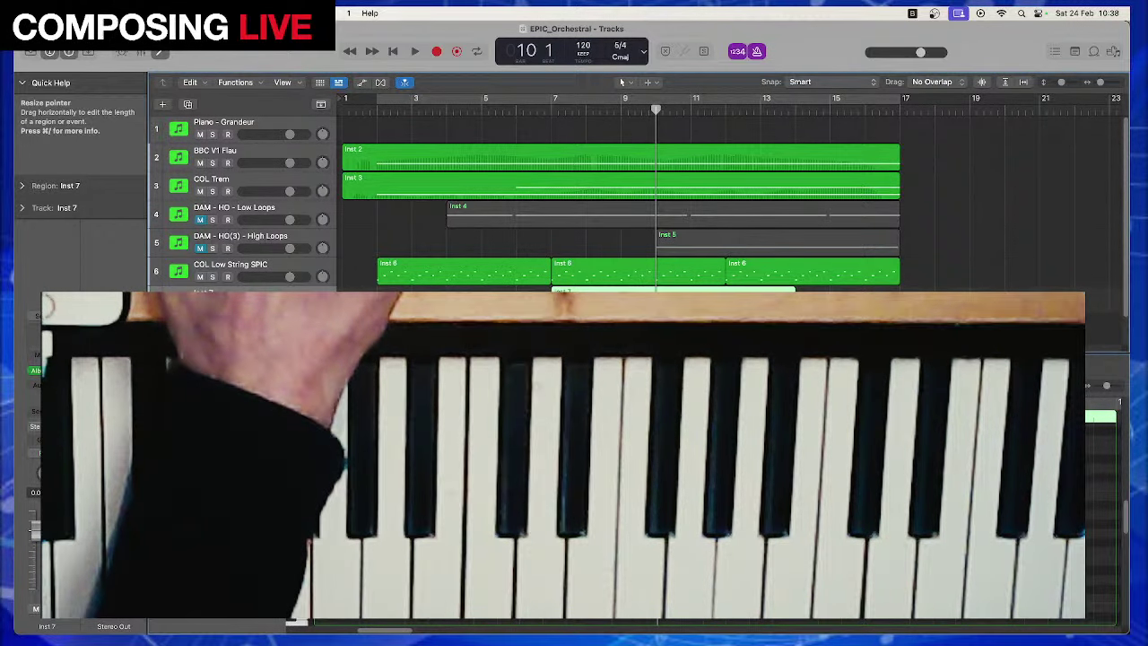
Trim the end of the high-string region to bar 10 and play it back from bar 7
left_click_drag(795, 289, 655, 289)
key("space")
key("space")
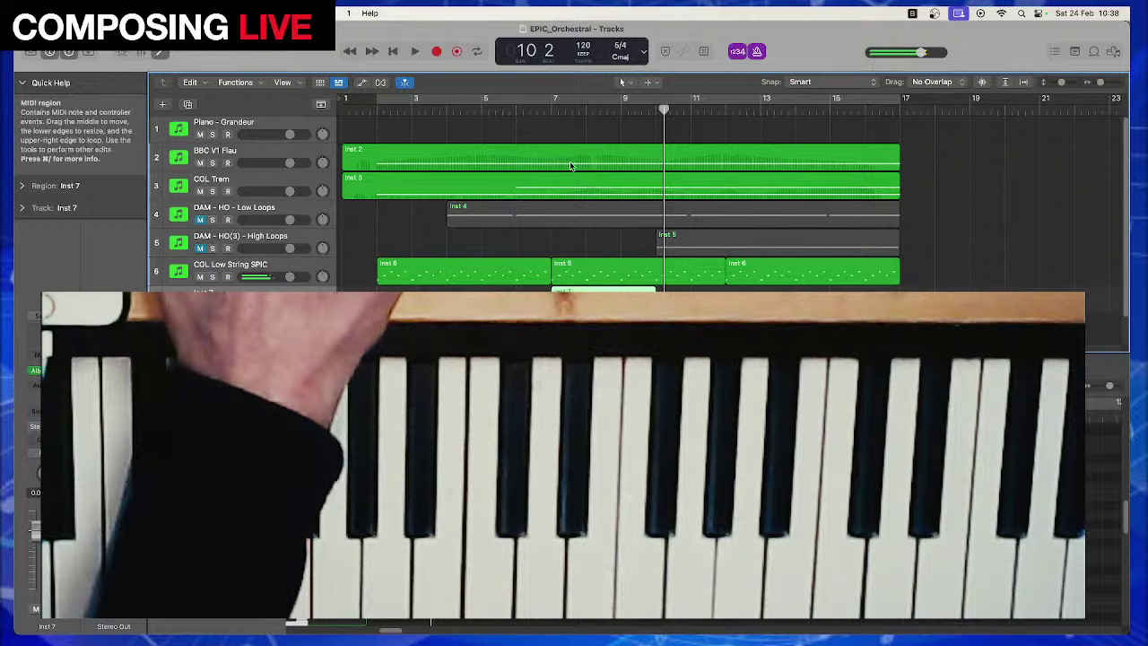
left_click(547, 109)
key("space")
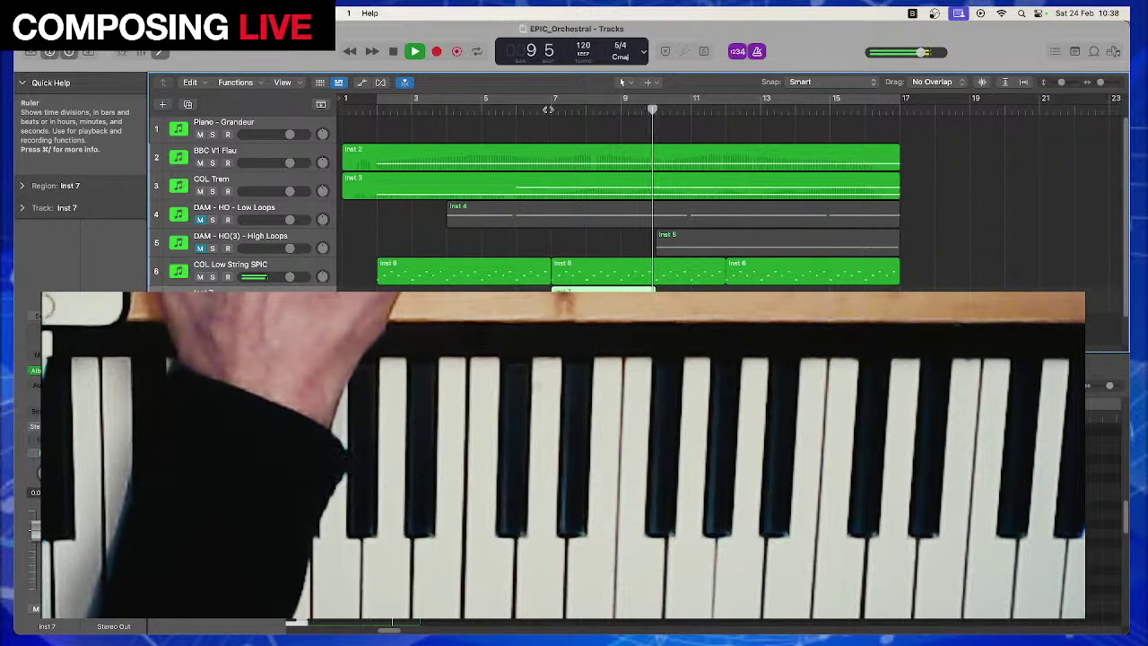
key("space")
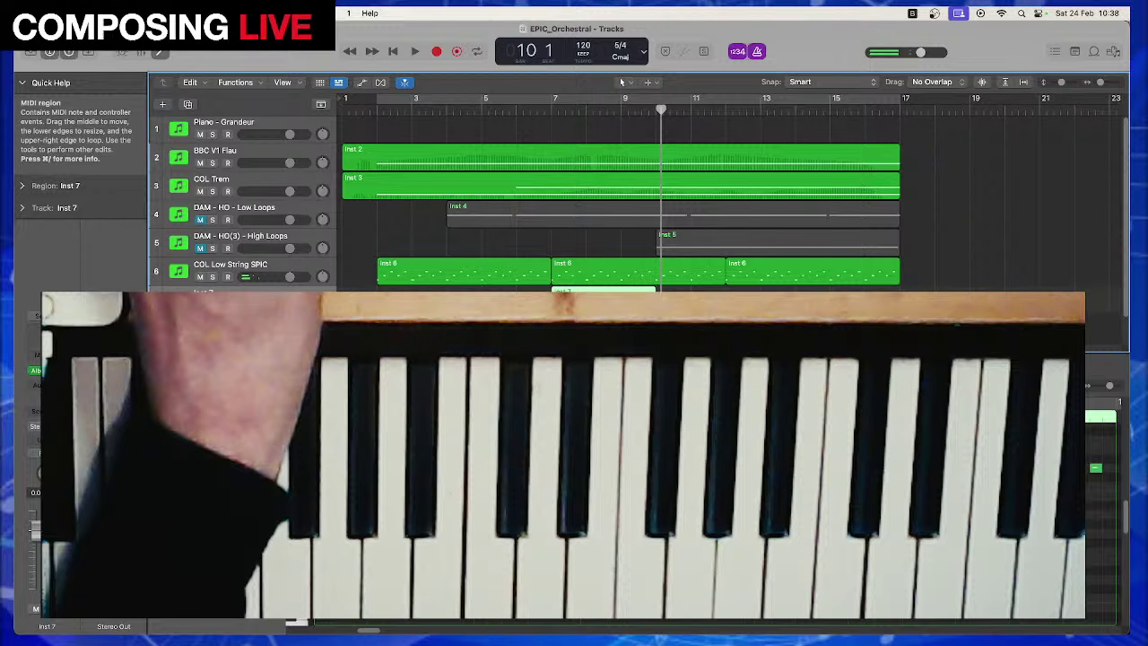
Repeat the trimmed high-string region twice and shift all three regions one bar later to start at bar 8
key("super+r")
key("super+r")
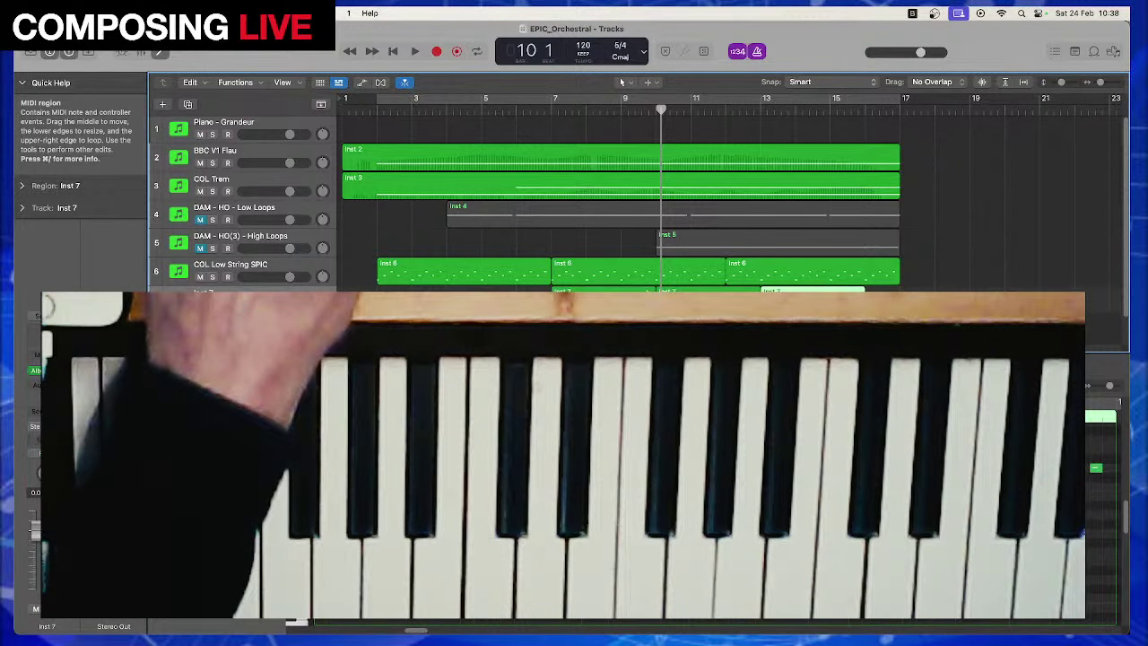
key("shift+f")
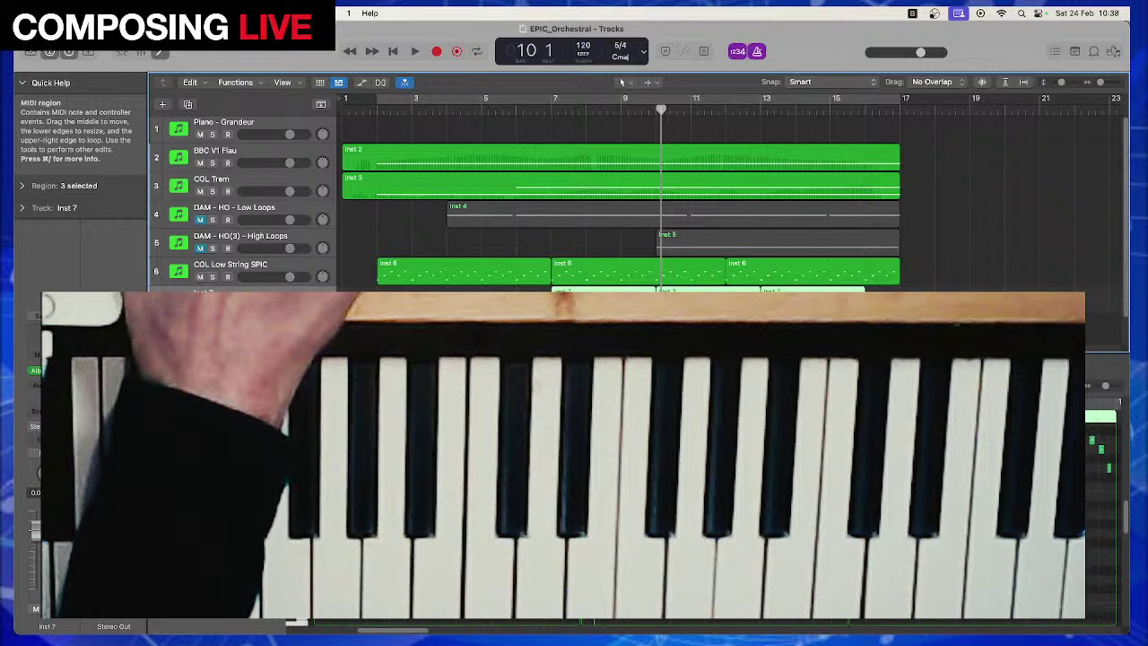
key("alt+Right")
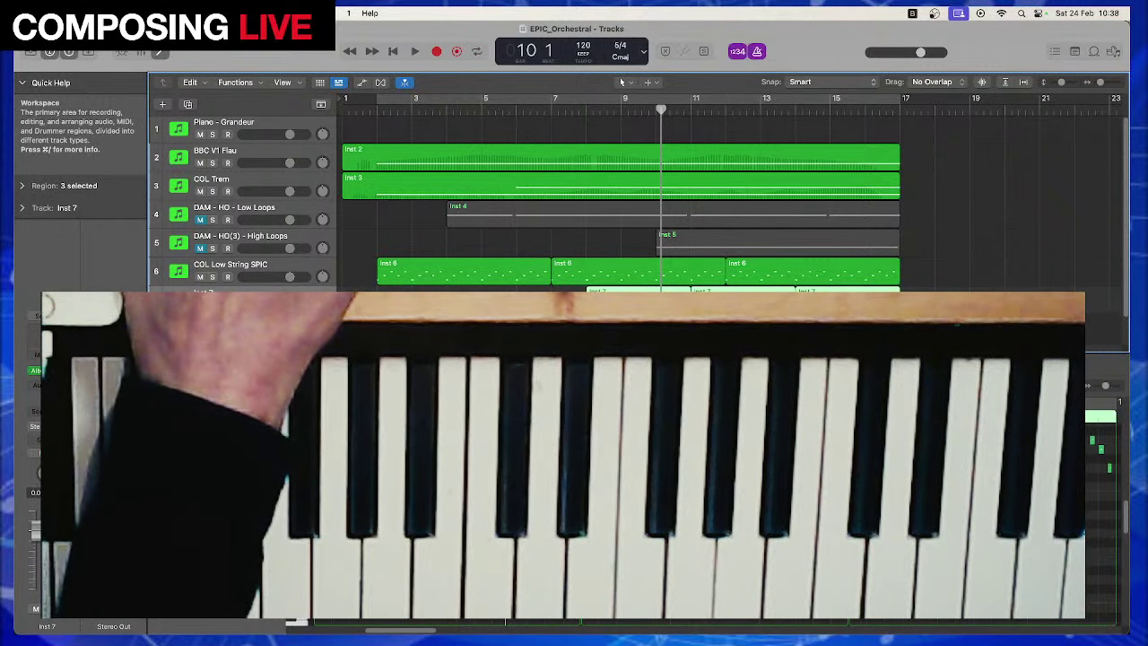
Play the cue with the repeated high strings, and examine the notes of the middle low-string region and first high-string region
key("space")
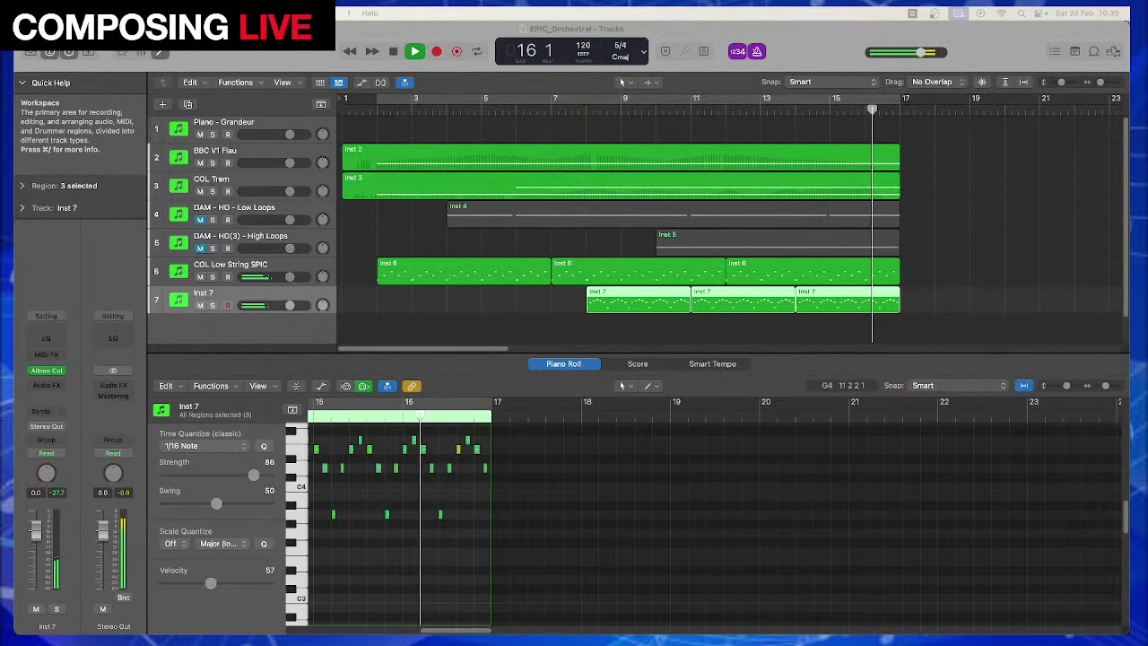
left_click(650, 276)
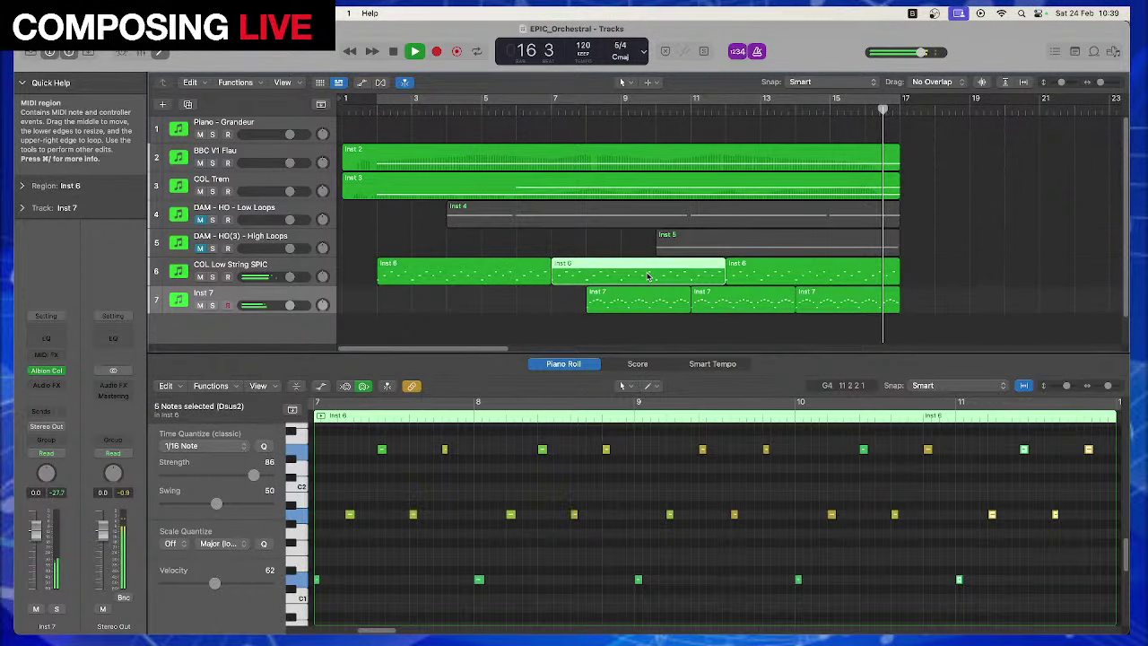
key("space")
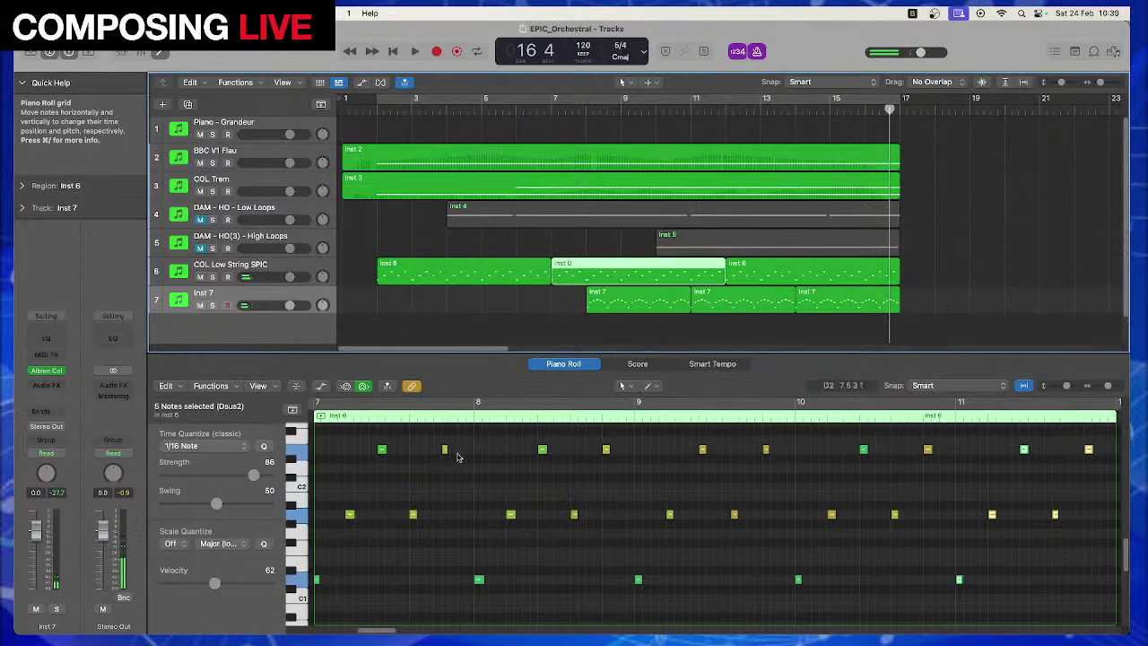
left_click(640, 296)
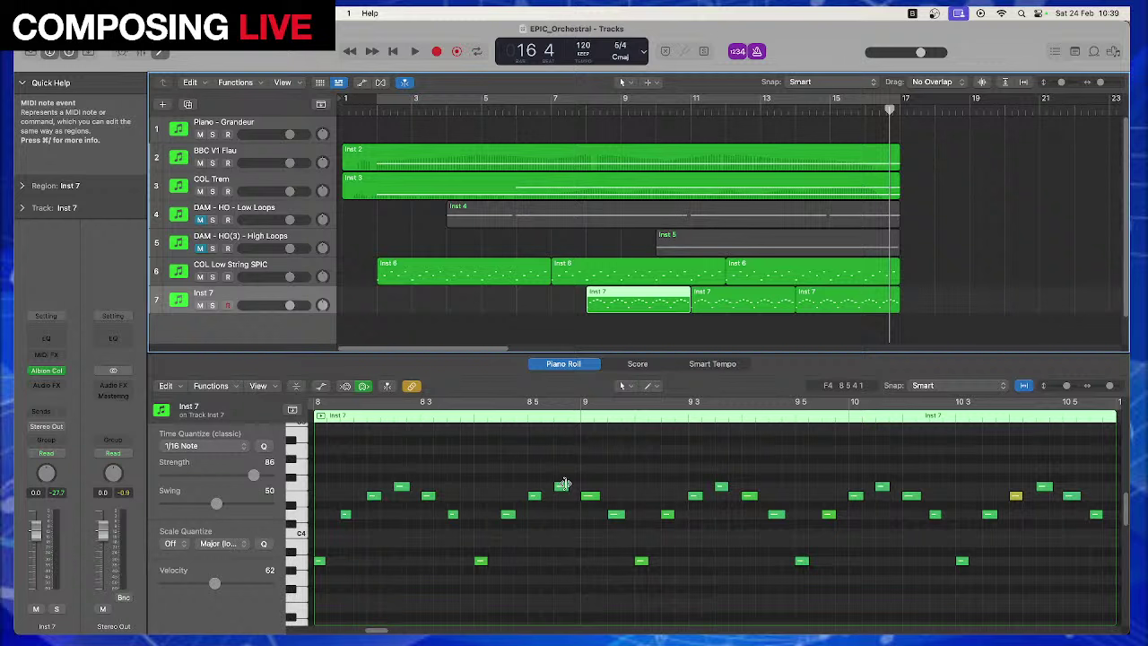
mouse_move(563, 484)
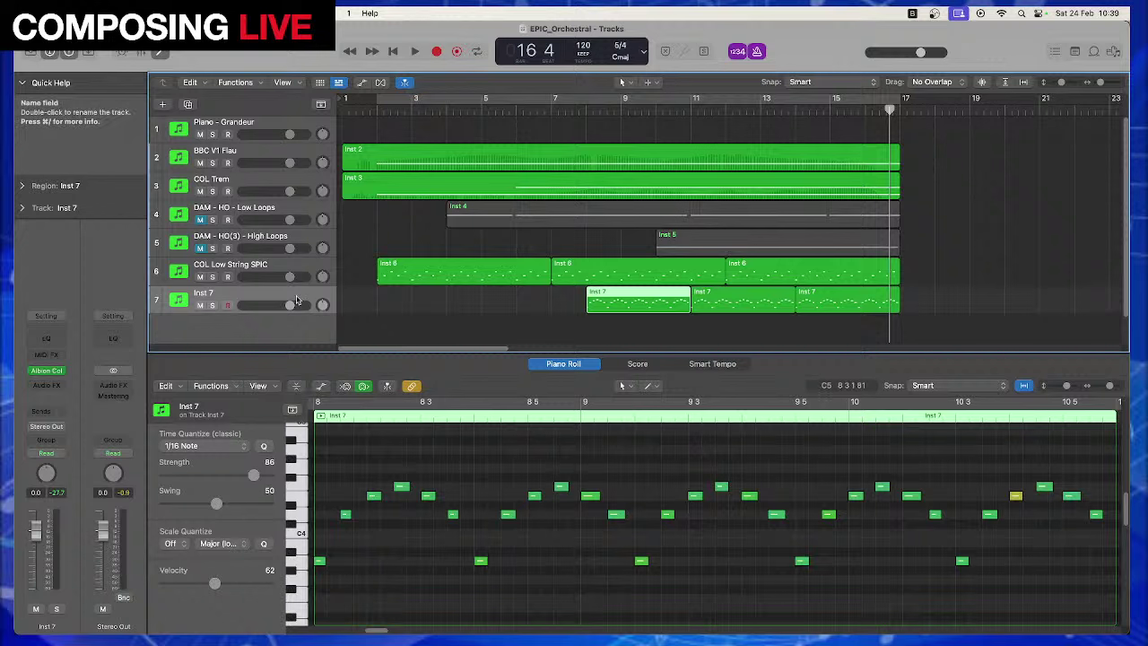
Create one software instrument track with an empty channel strip and load BBC Symphony Orchestra on it
left_click(163, 105)
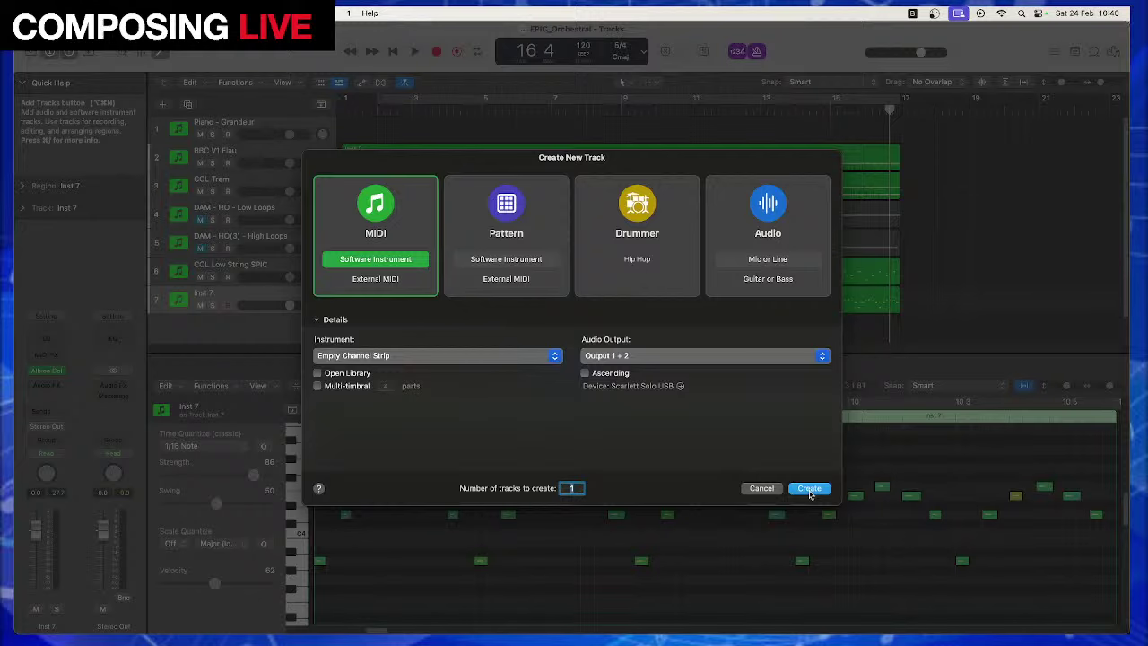
left_click(809, 489)
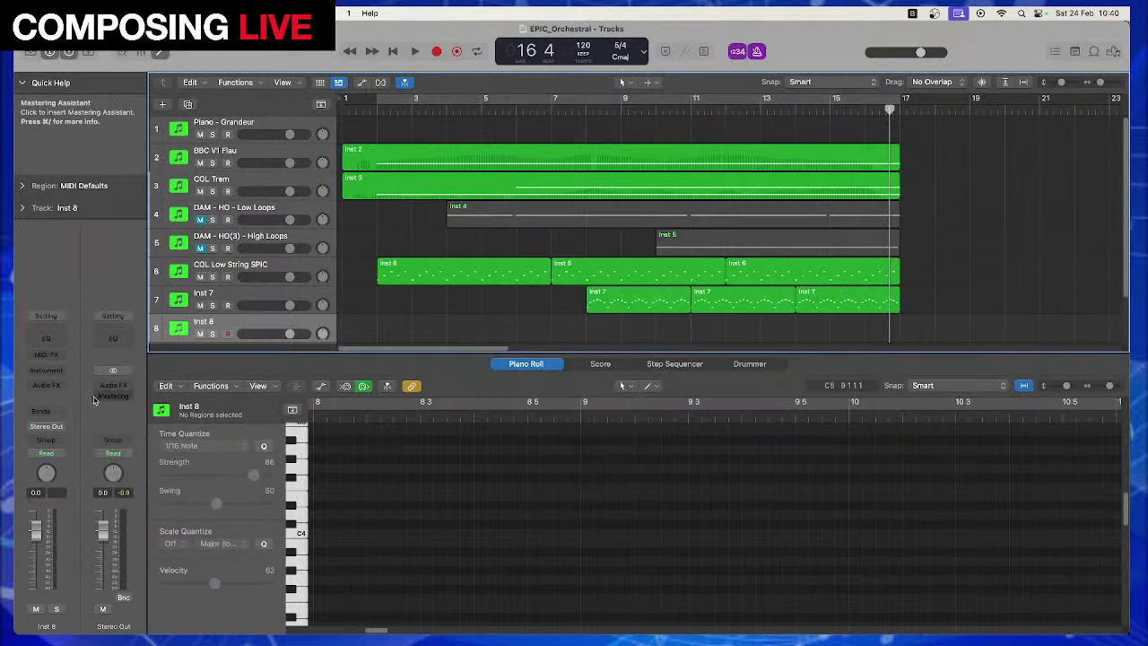
left_click(51, 374)
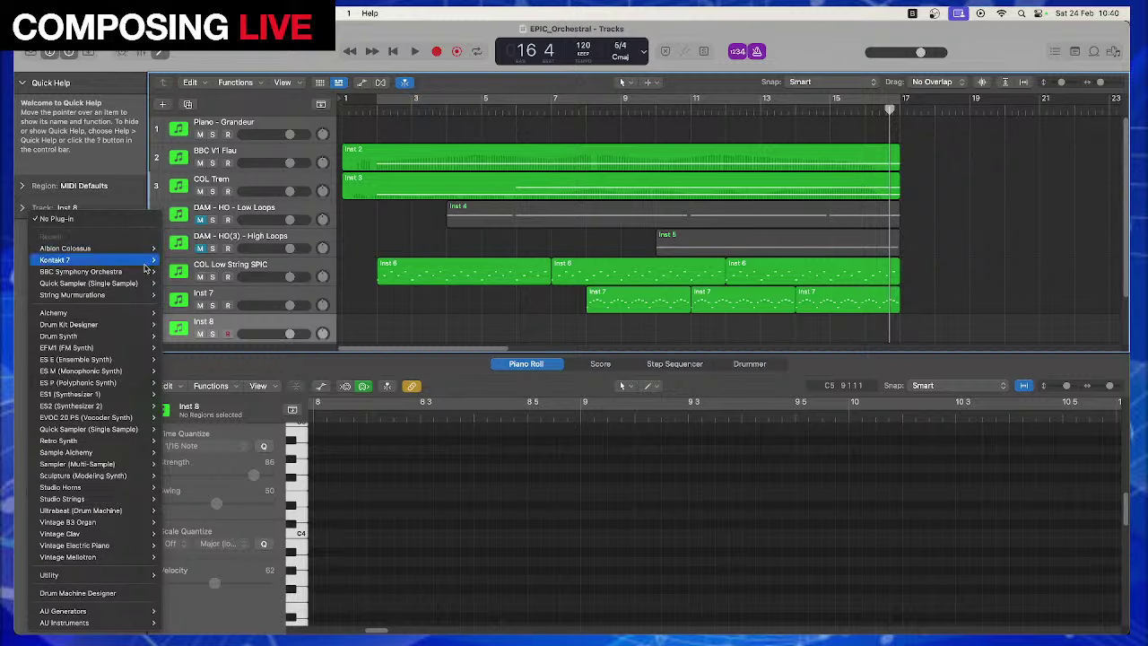
left_click(176, 271)
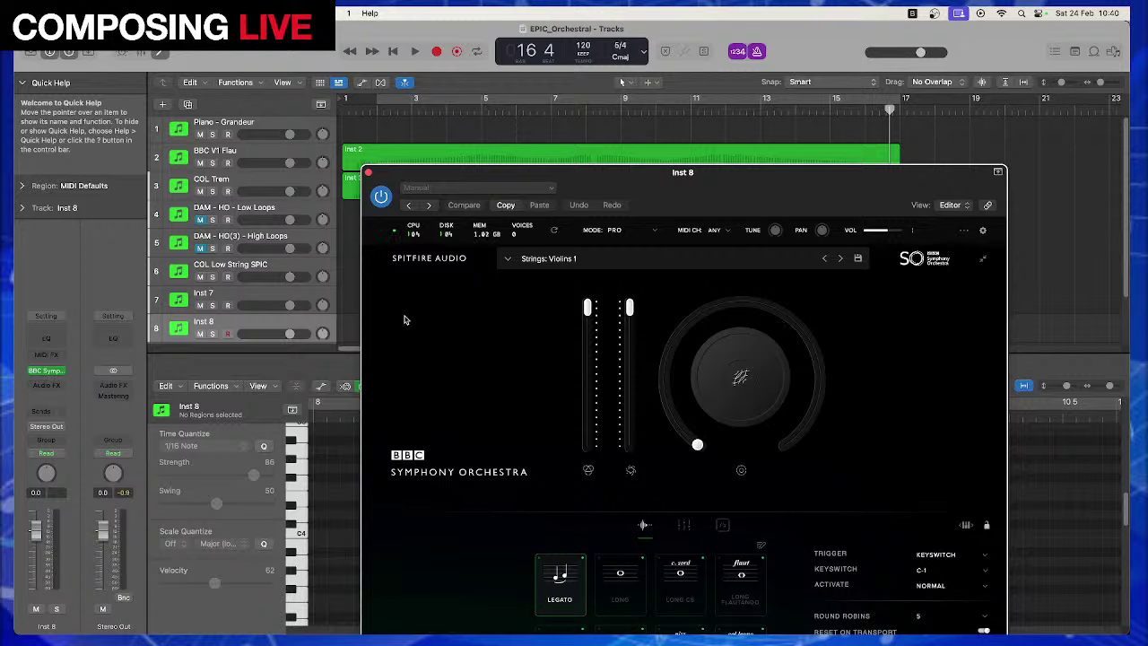
Load the Brass: Horns a4 preset, lower its second fader to about 40%, and move the plug-in window clear of the tracks
left_click(570, 264)
scroll(756, 389, "down", 4)
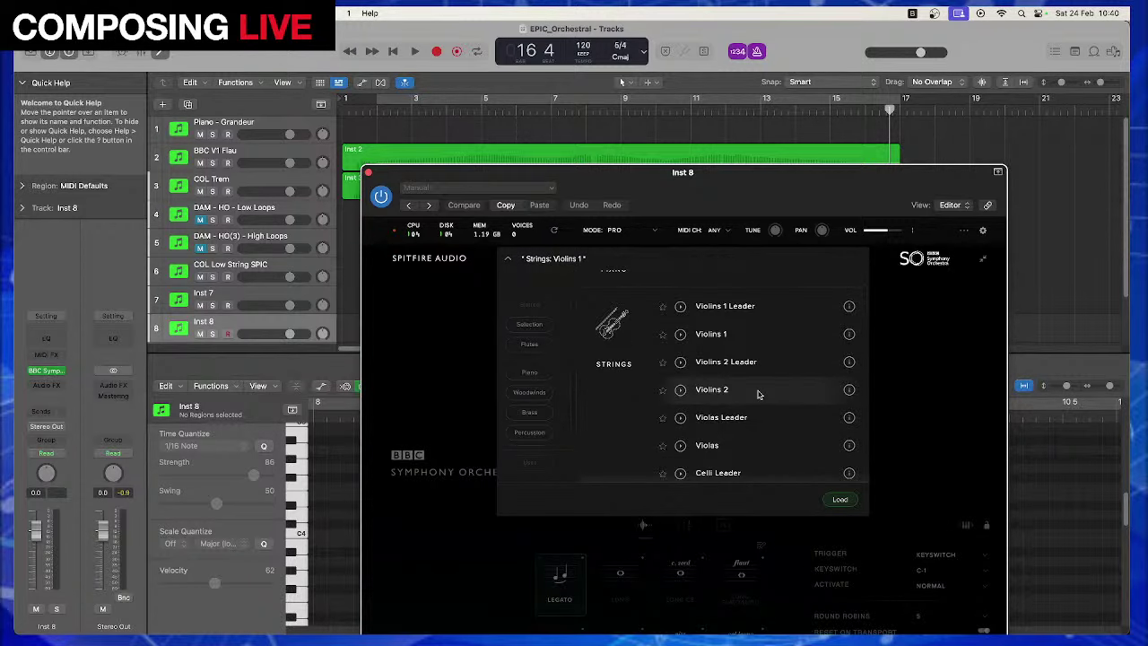
scroll(757, 392, "down", 5)
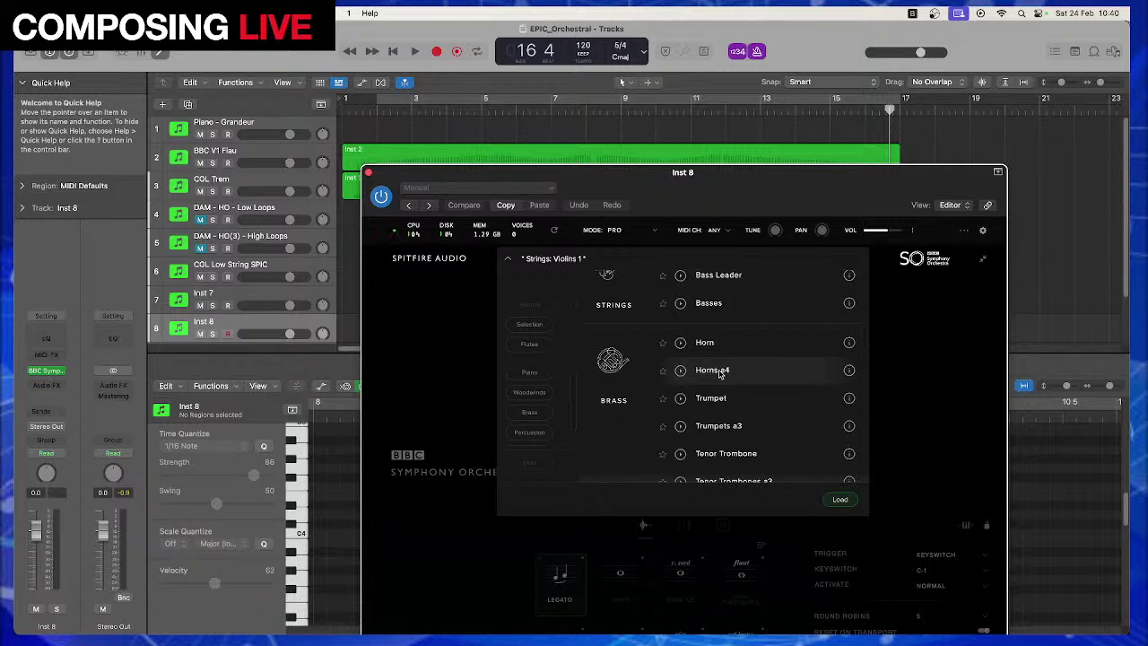
double_click(720, 373)
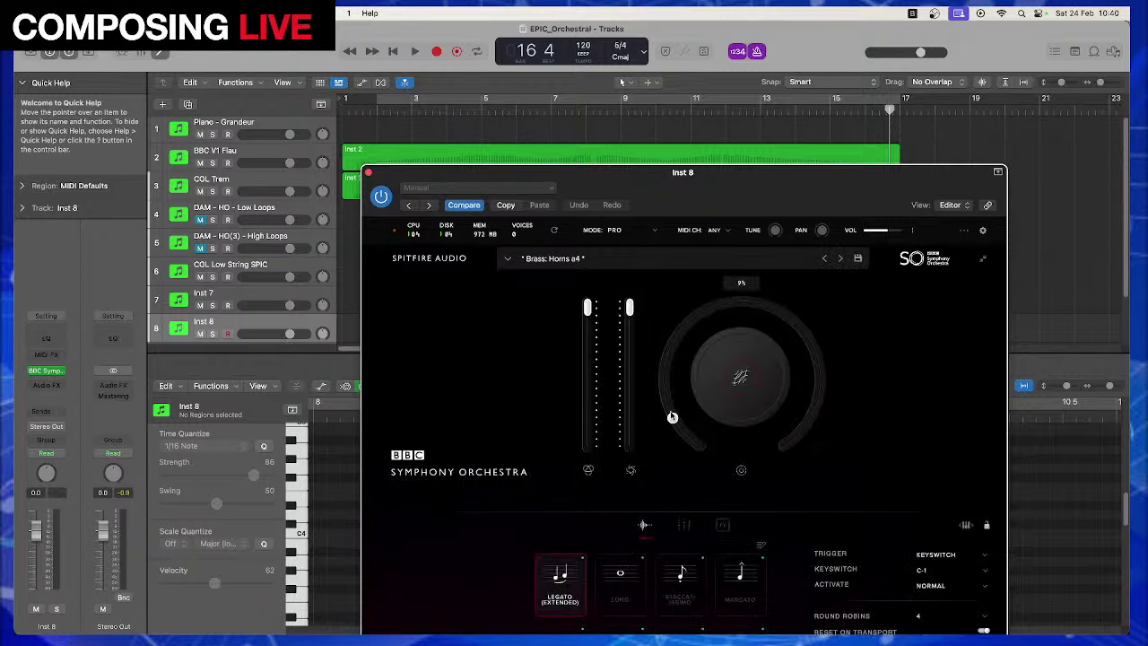
left_click_drag(630, 307, 631, 371)
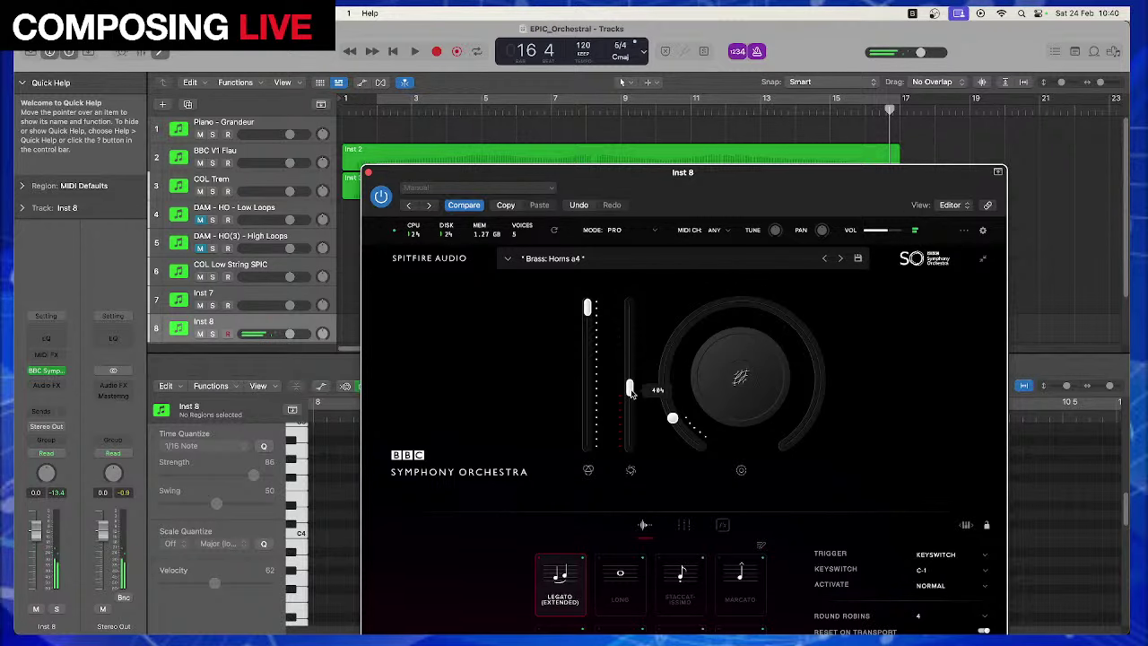
left_click_drag(618, 172, 606, 395)
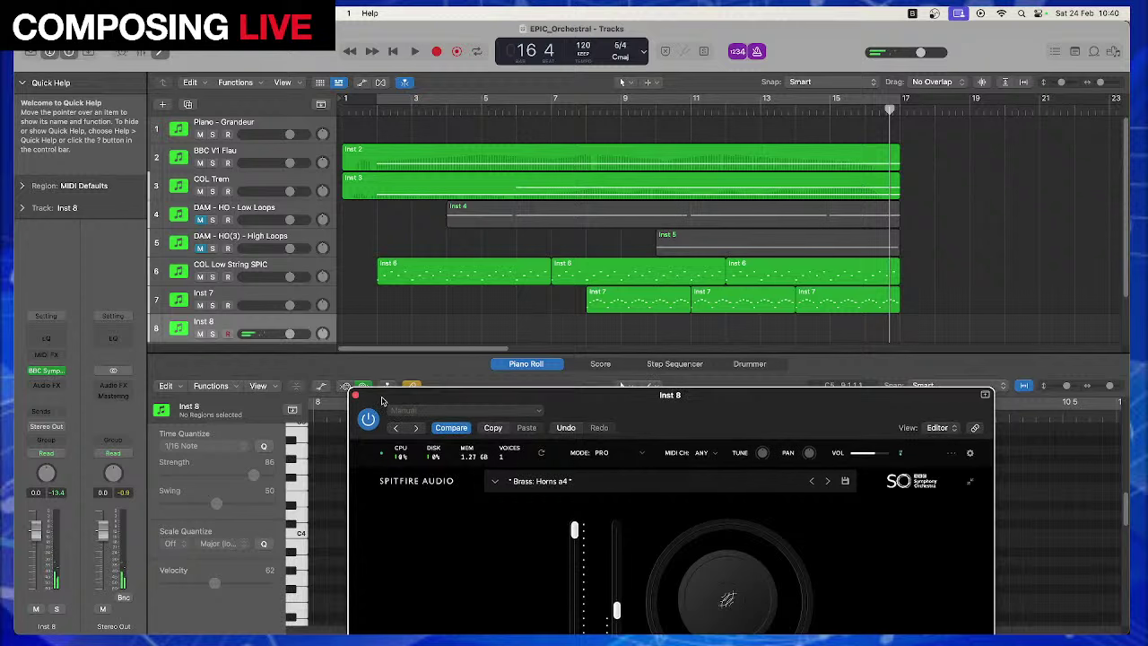
Play the cue repeatedly from just before bar 7 to rehearse the horn part over the strings
left_click(545, 108)
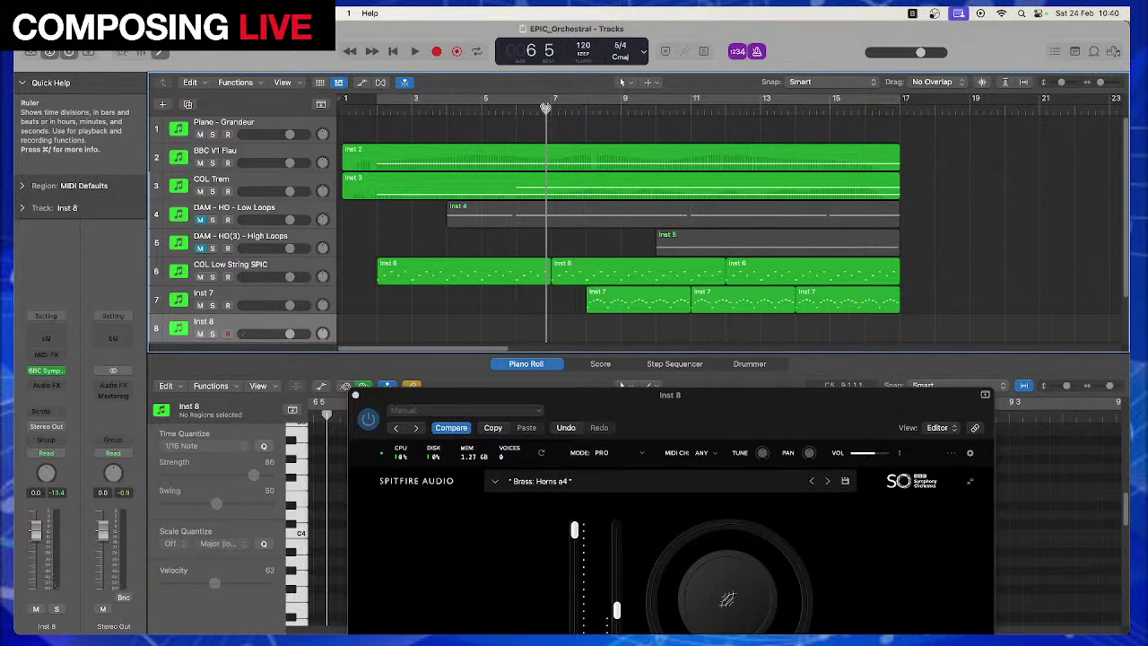
key("space")
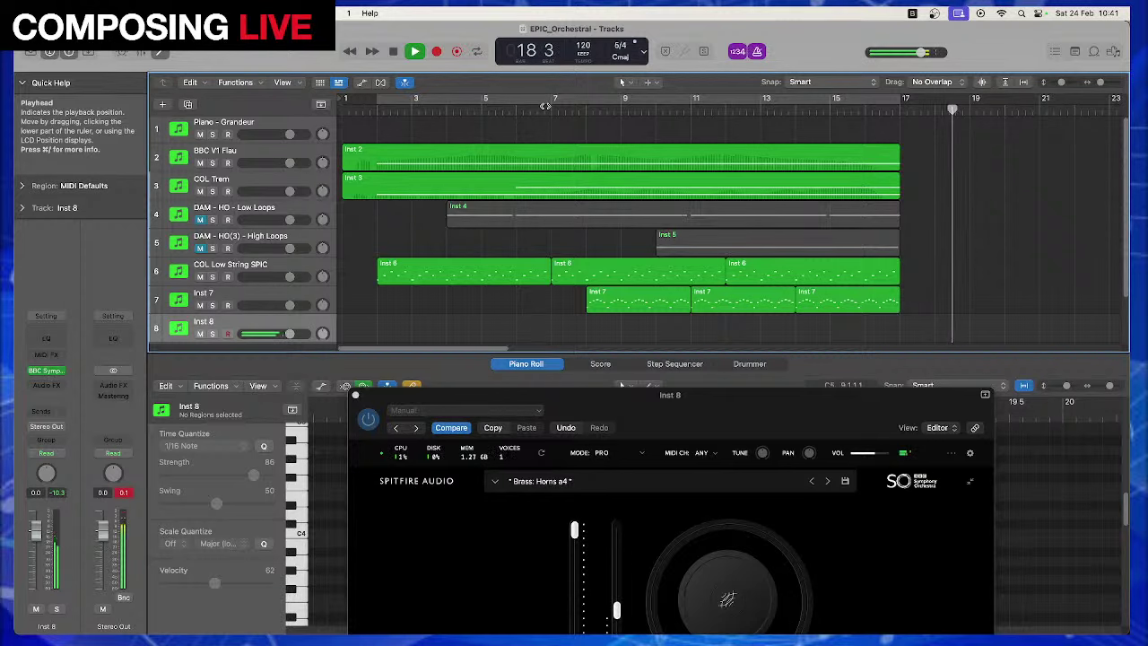
left_click(546, 107)
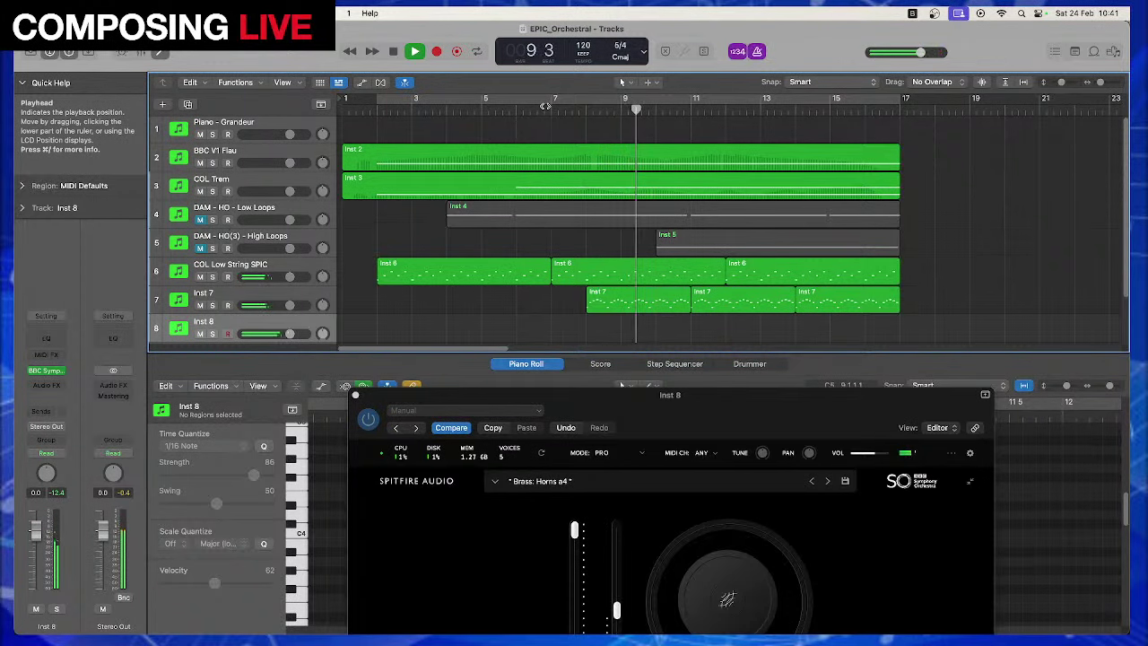
left_click(546, 106)
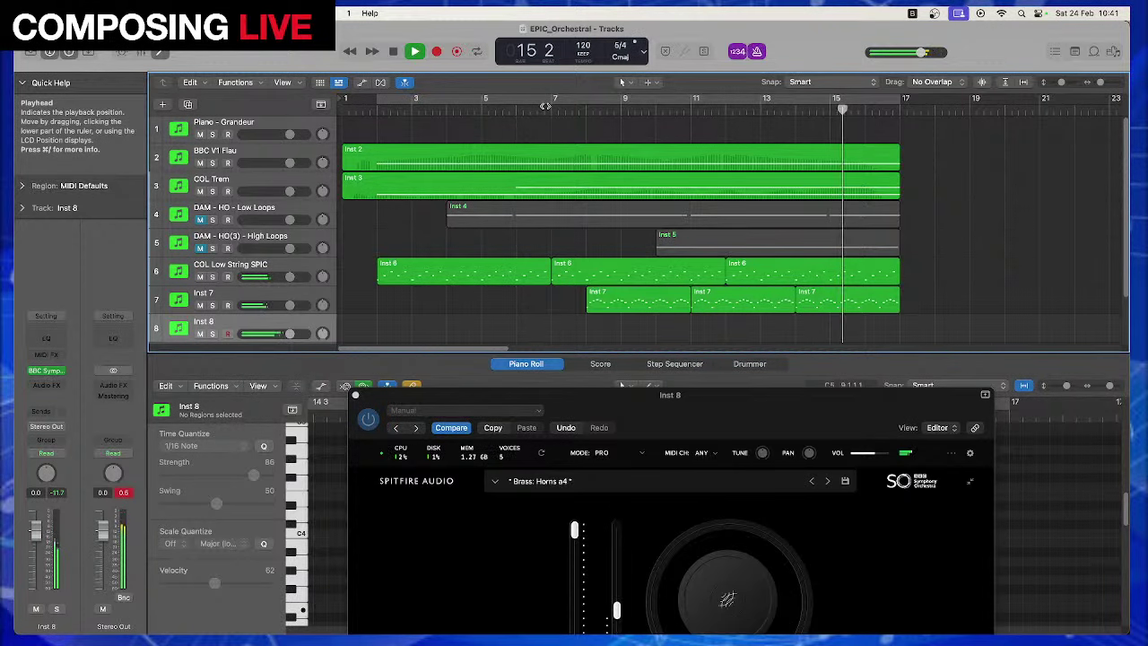
key("space")
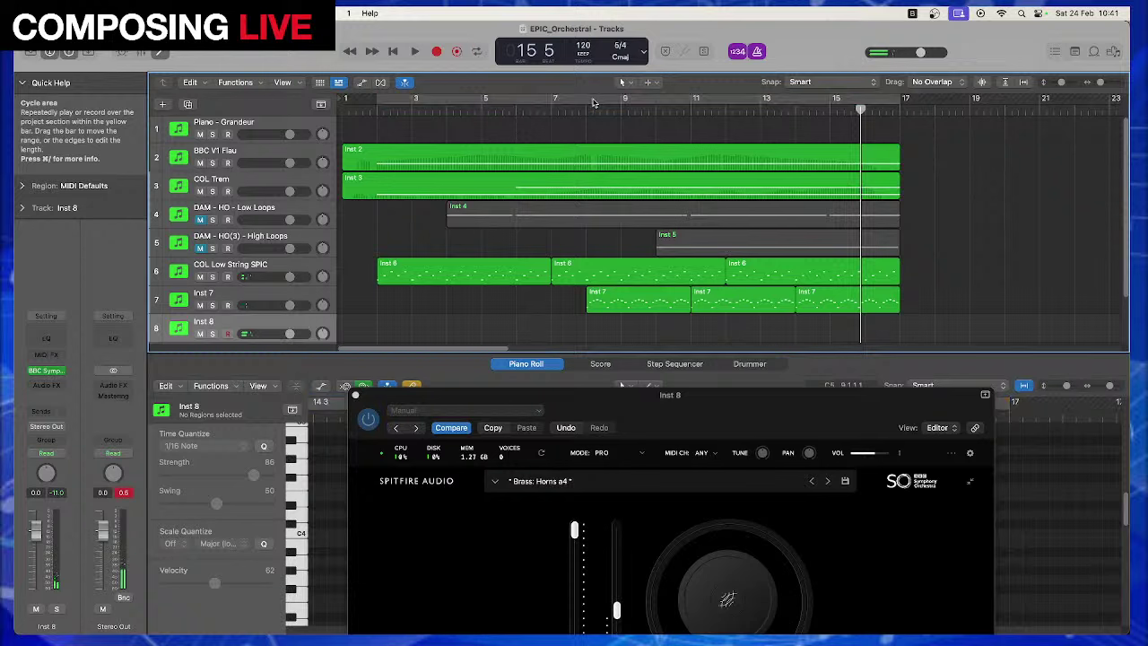
Set the cycle range to bars 8 to 11 and loop it to rehearse the horn part
left_click_drag(591, 104, 678, 109)
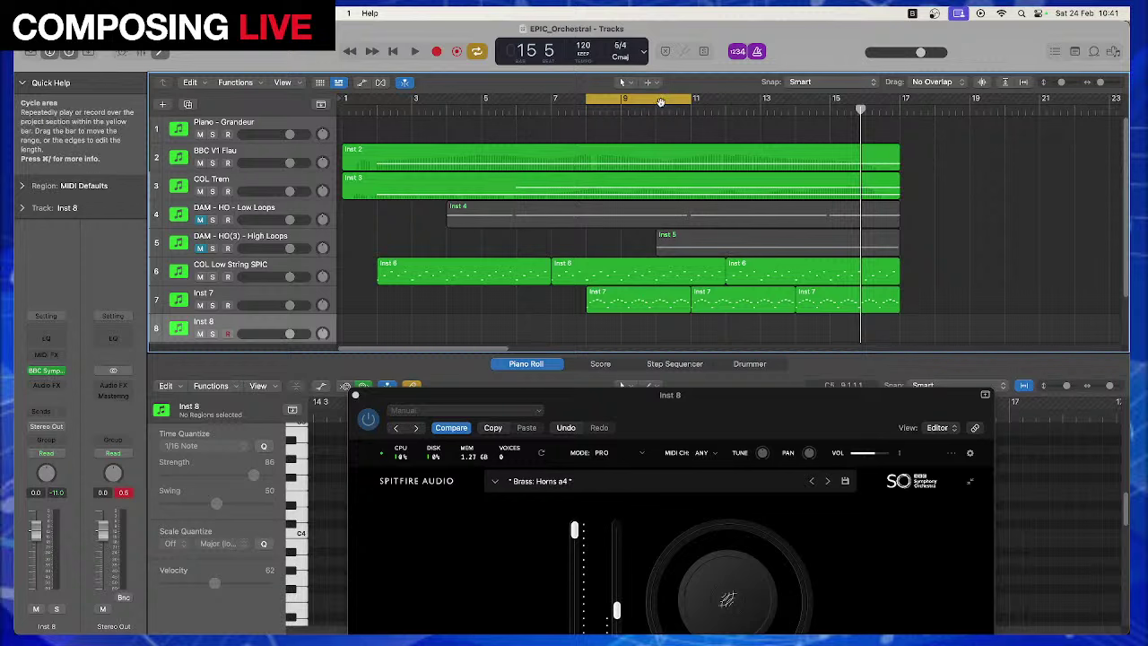
key("space")
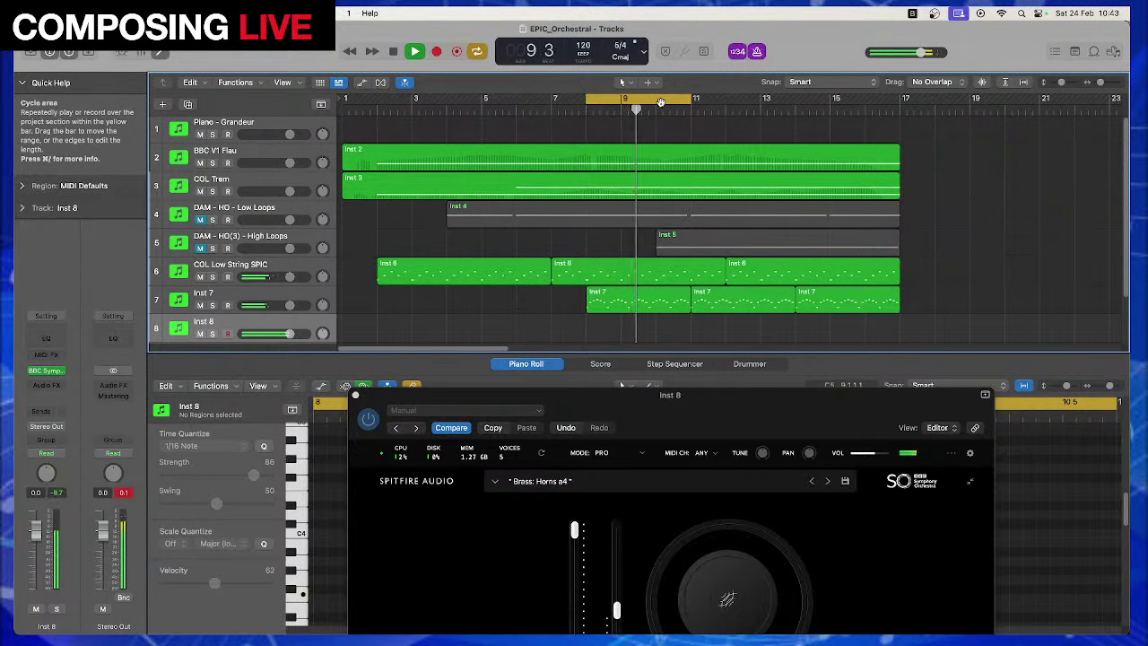
left_click(661, 103)
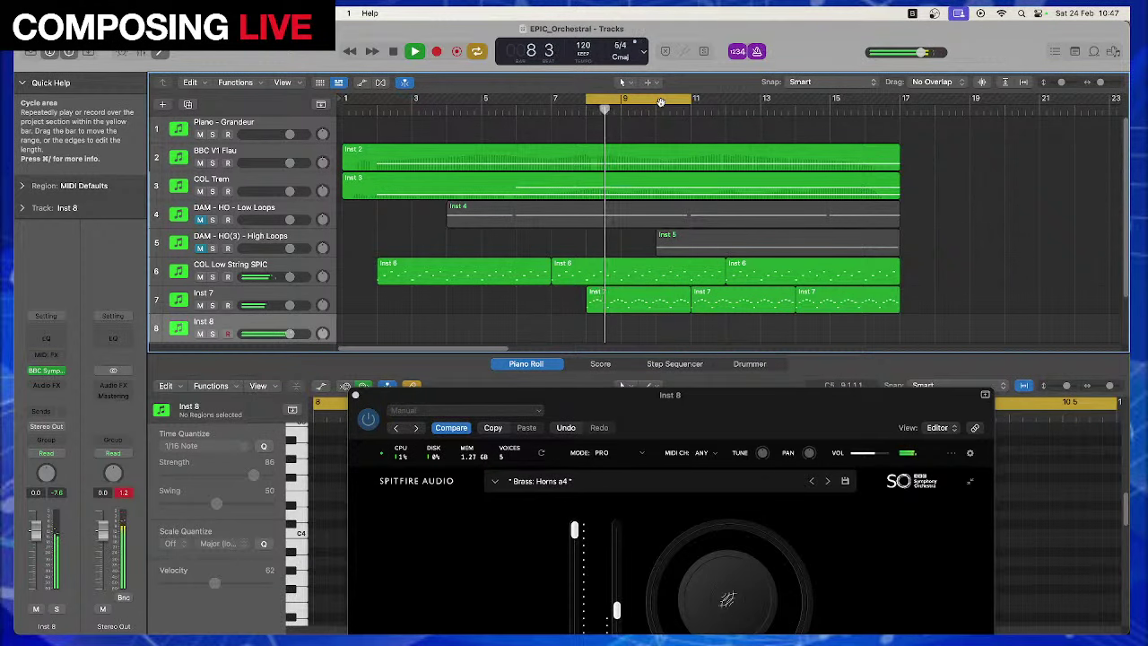
key("space")
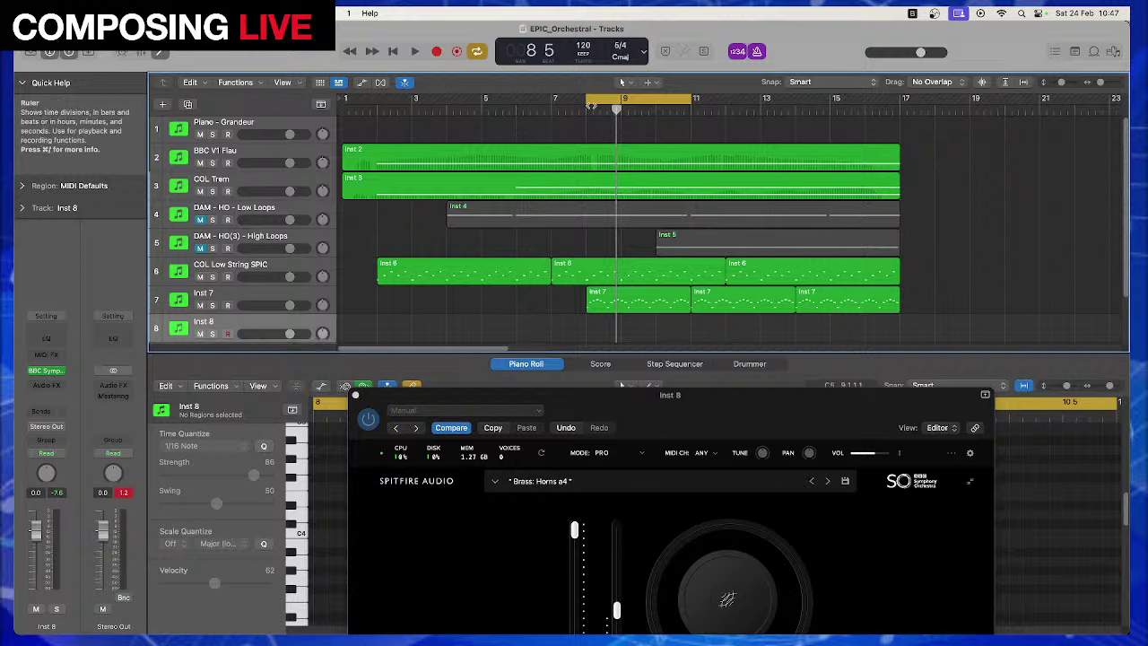
Rename the Inst 8 track as BBC Horns A4 and close its plug-in window
left_click(571, 308)
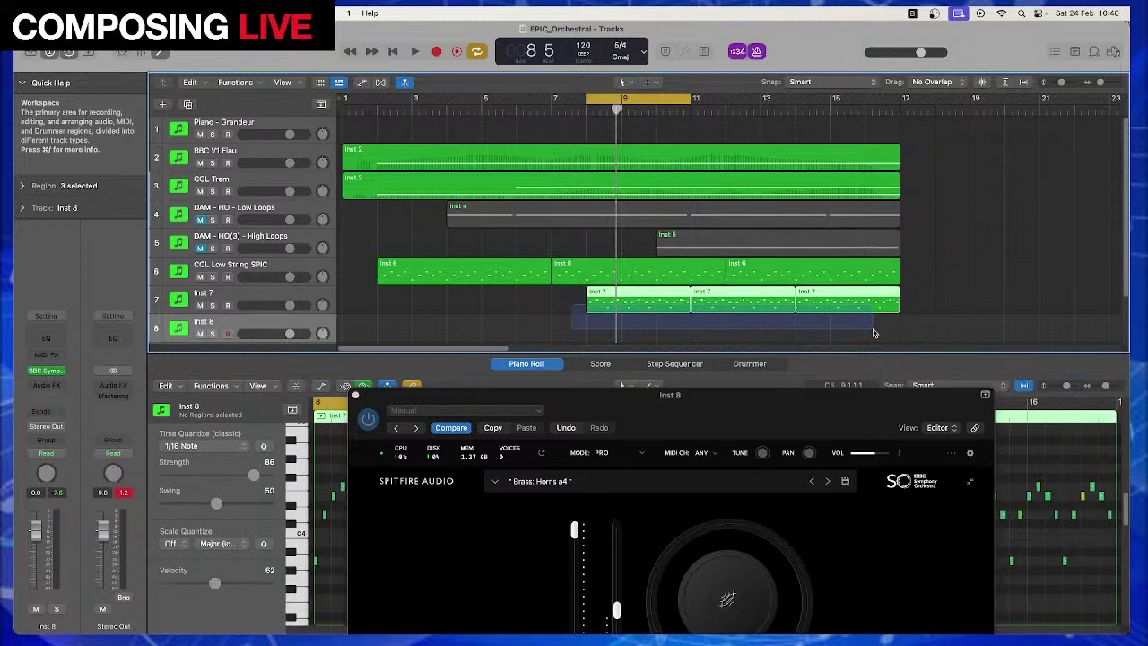
left_click(553, 306)
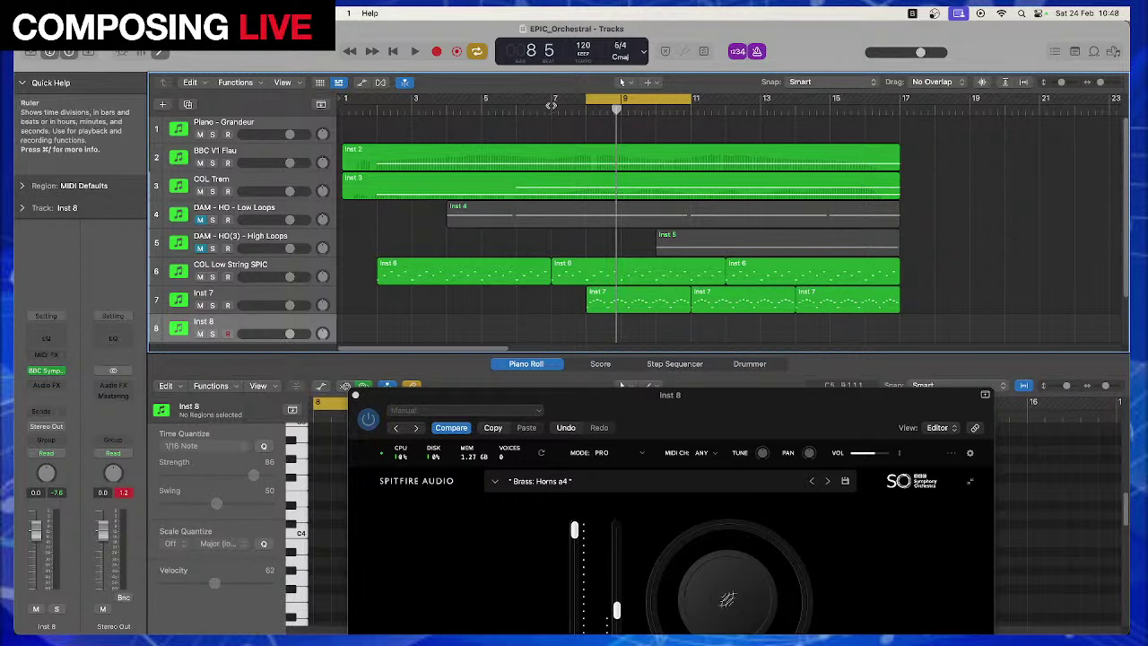
left_click(239, 316)
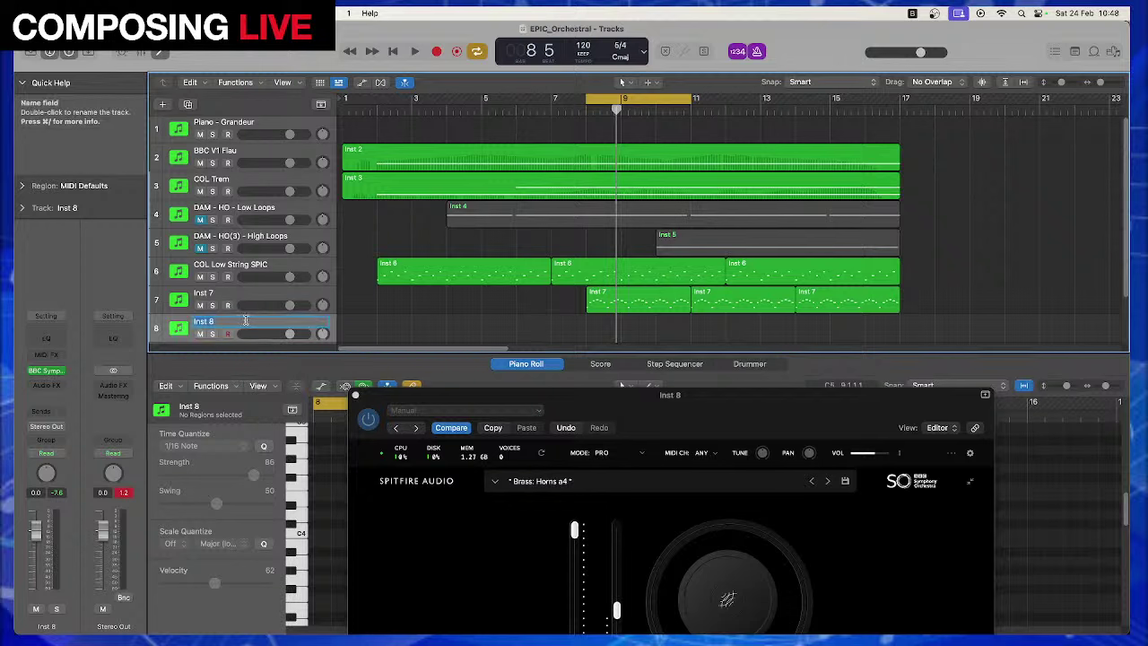
double_click(244, 320)
type("BBC Horns A4")
key("Return")
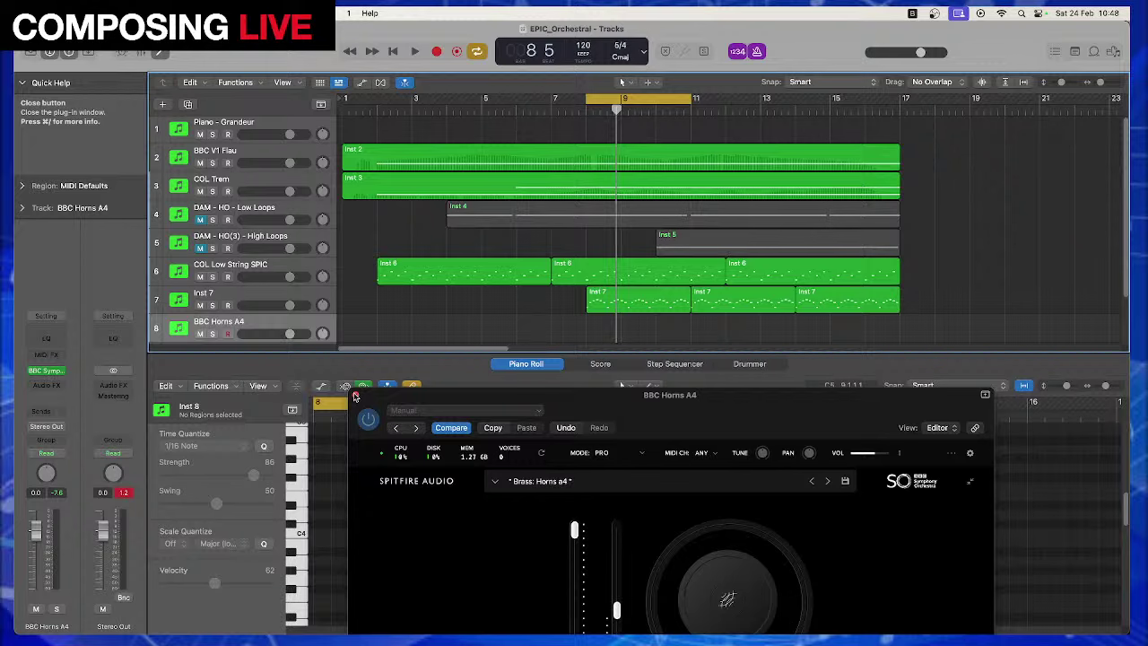
left_click(355, 395)
left_click(356, 395)
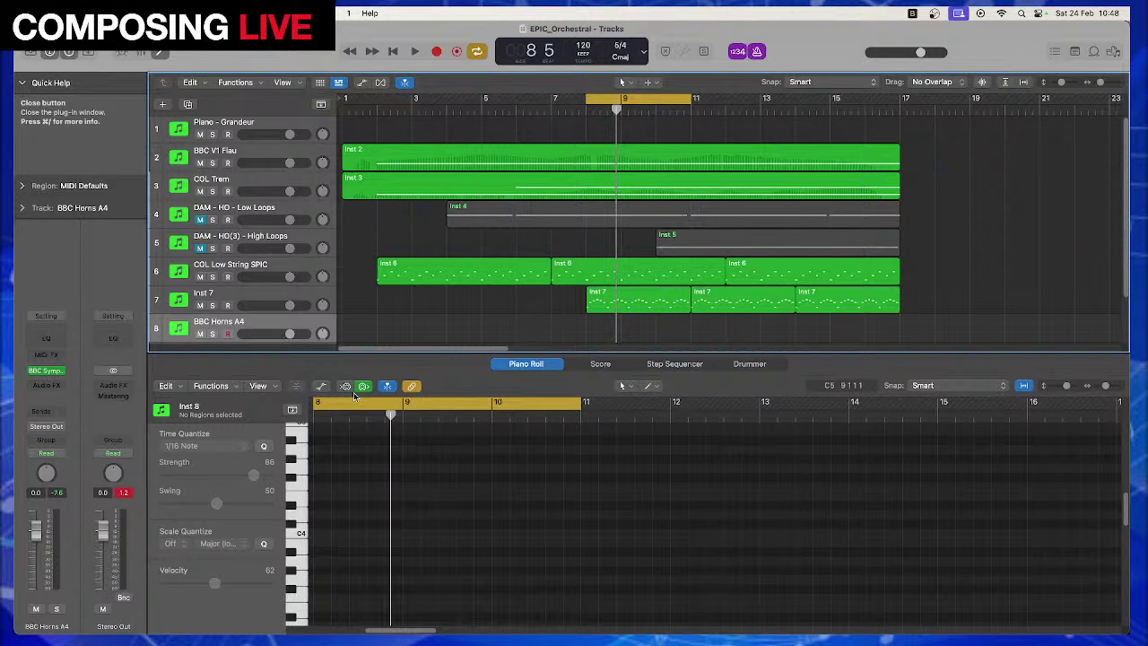
Move all three high-string regions on the Inst 7 track to start at bar 18, and set the cycle range to bars 7 to 17
left_click(631, 294)
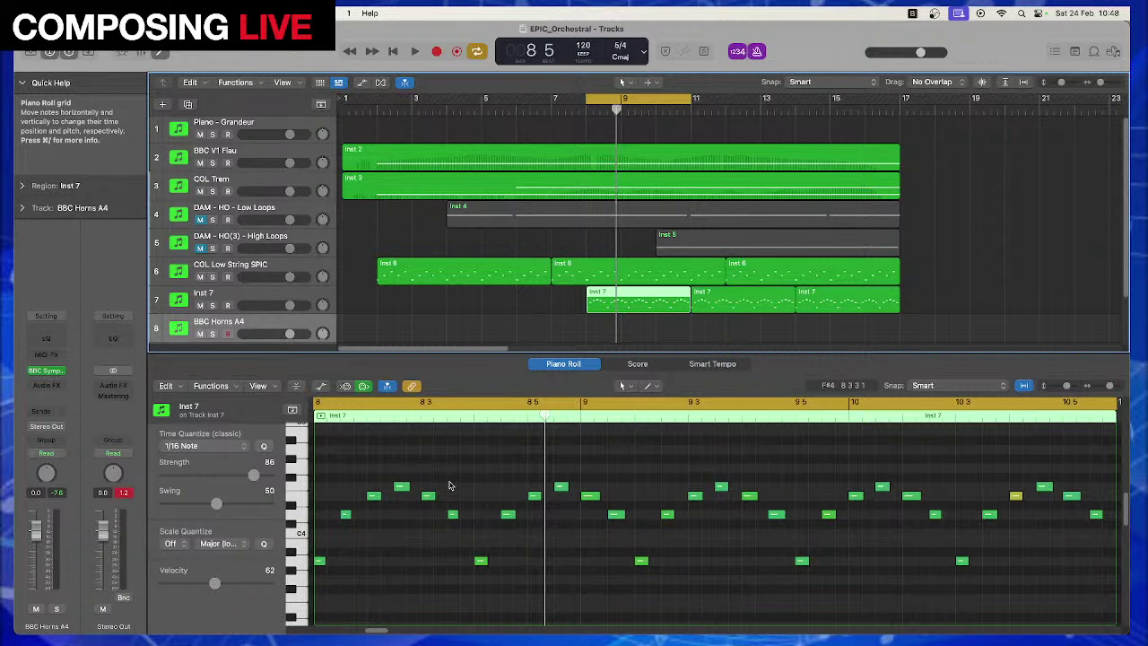
key("ctrl+shift+f")
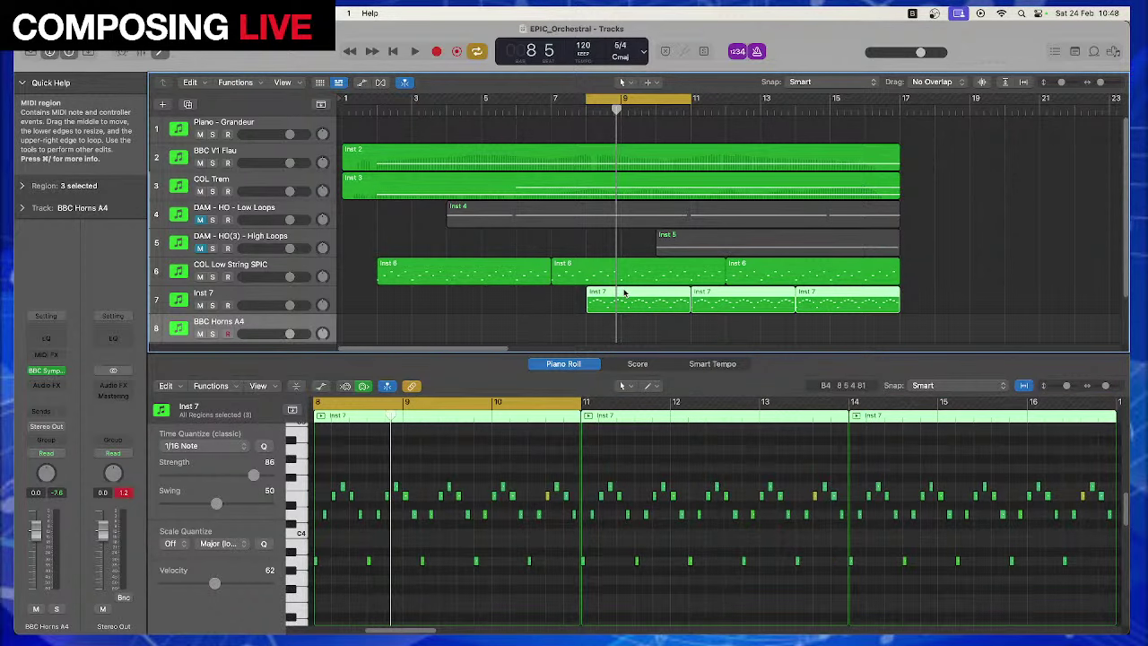
left_click_drag(625, 293, 974, 296)
left_click(654, 101)
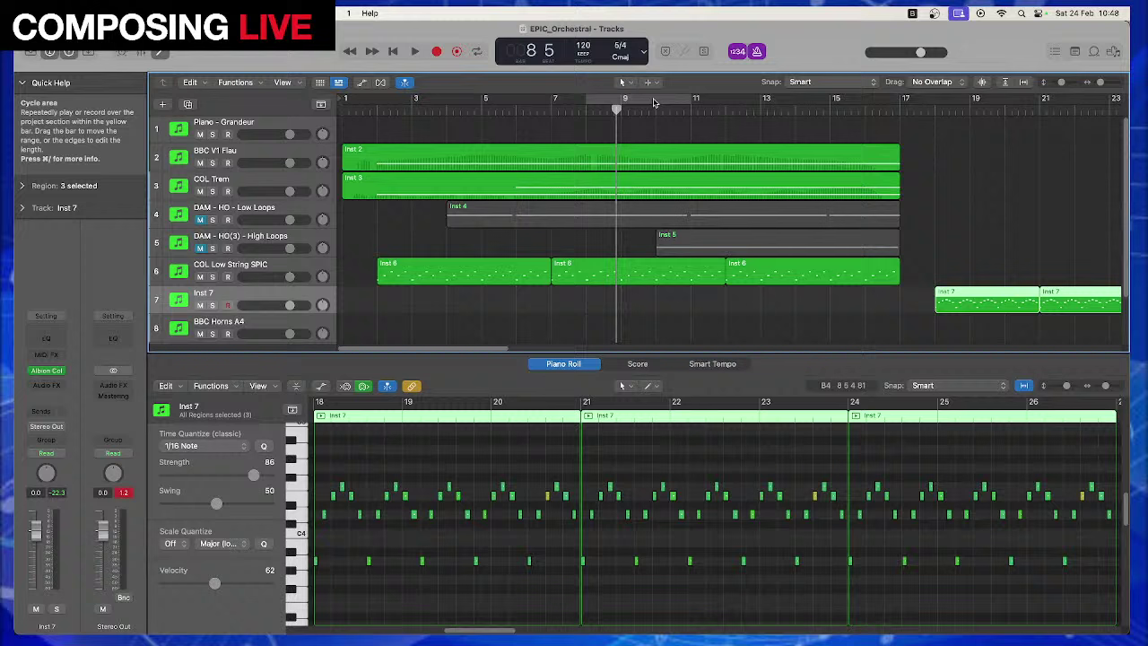
left_click_drag(554, 101, 897, 110)
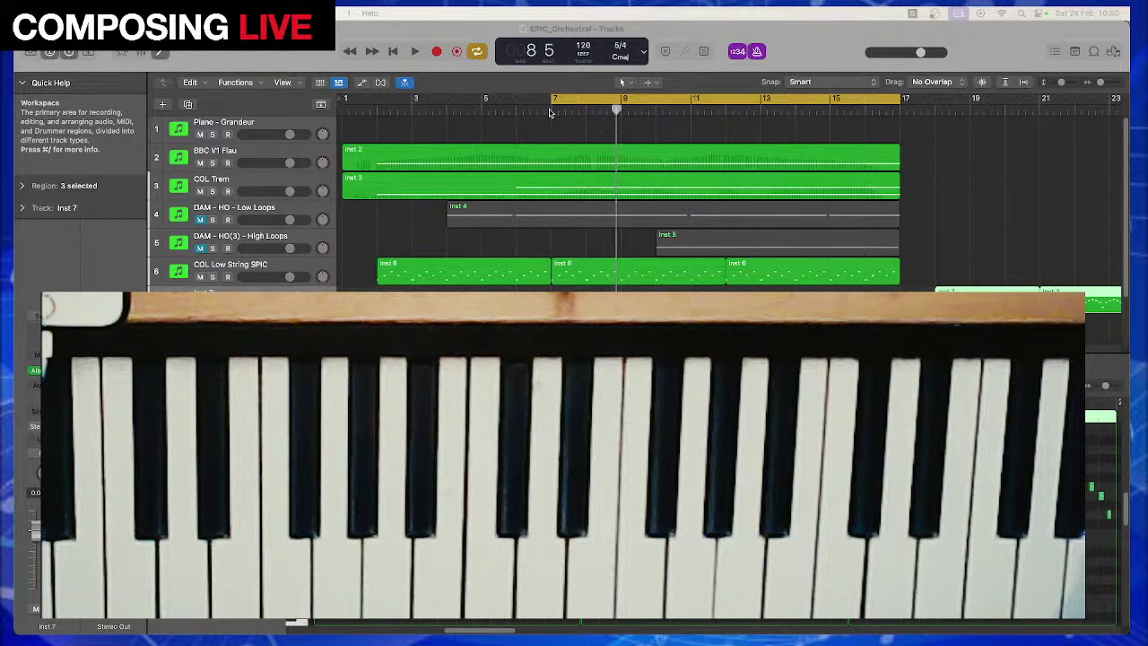
Play the cue repeatedly from bar 7 to rehearse a new high-string part on the Inst 7 track
left_click(551, 111)
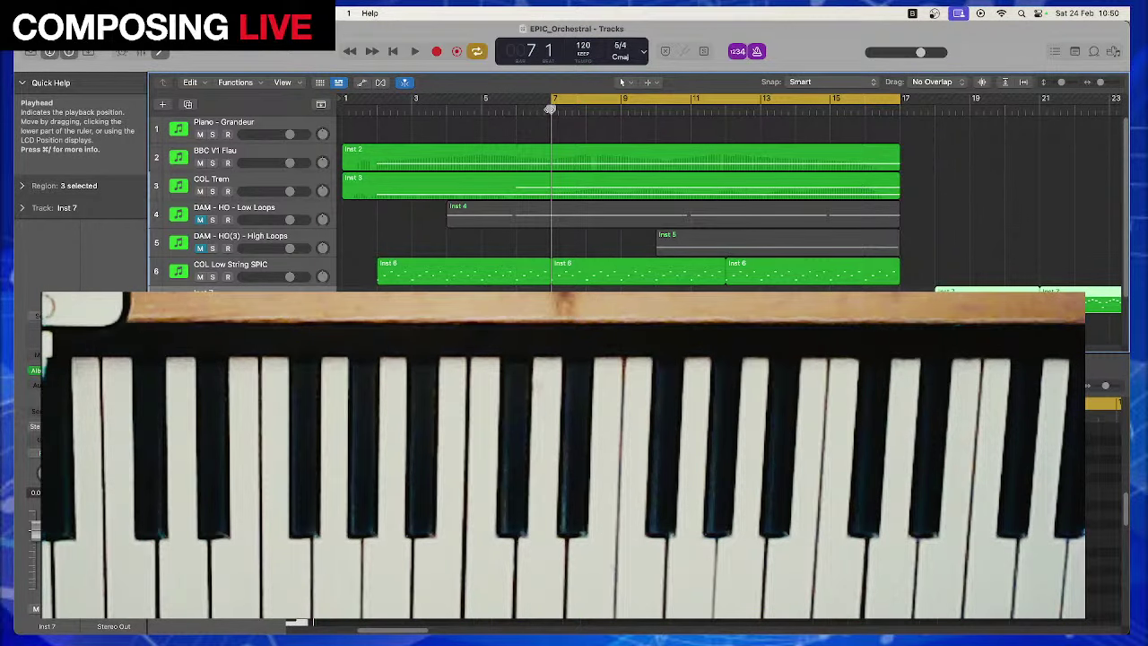
key("space")
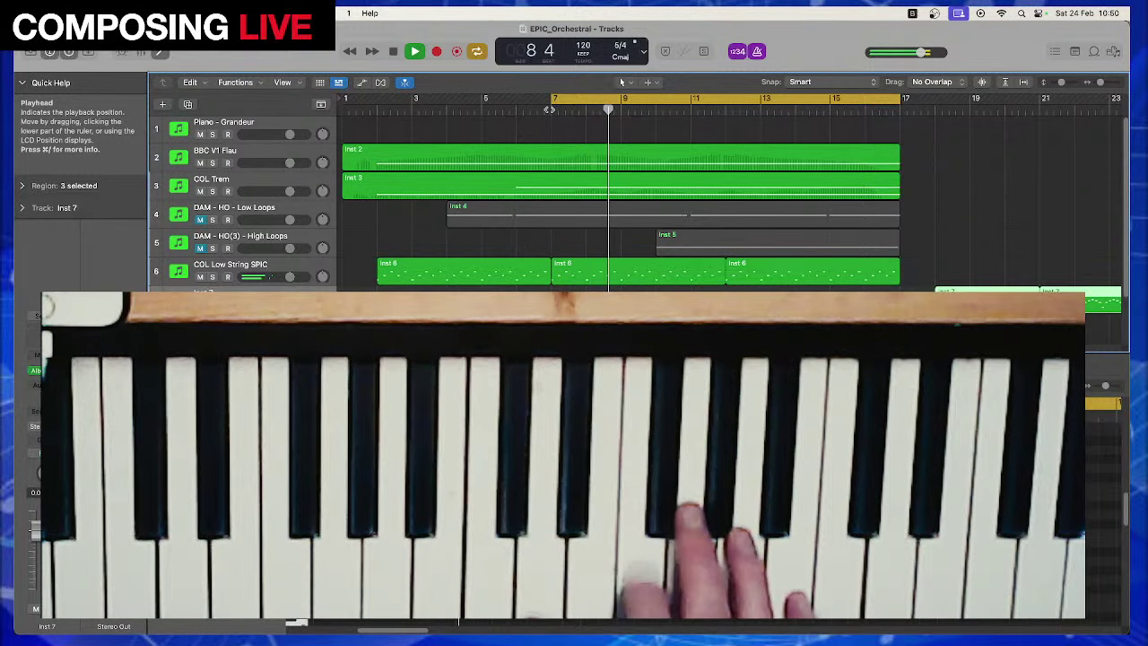
key("space")
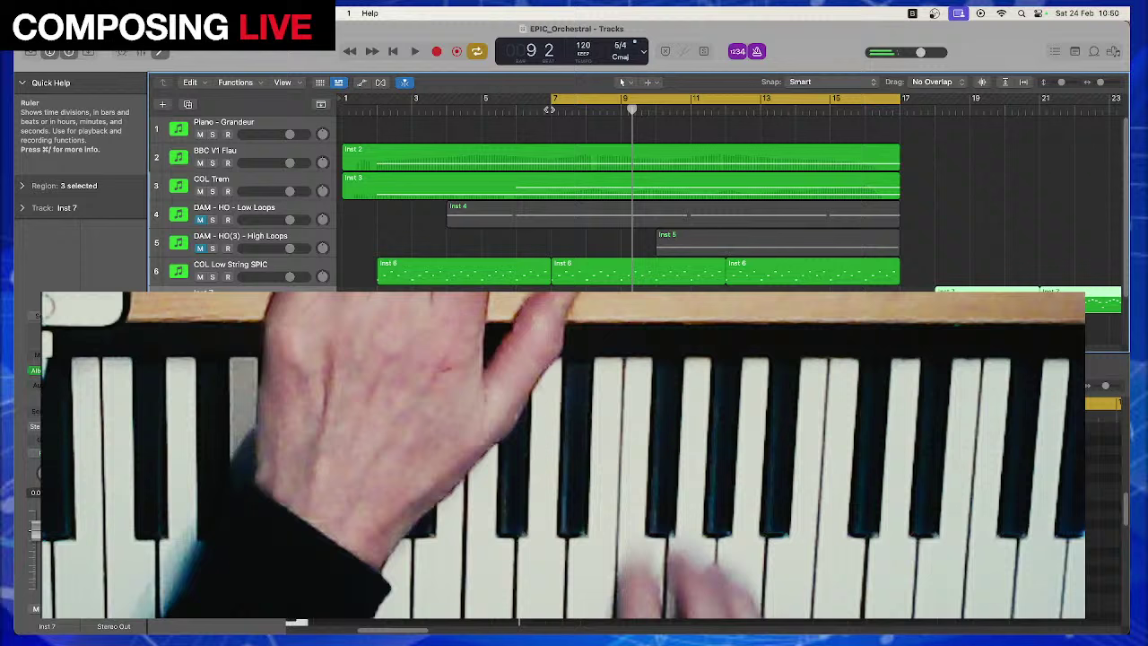
double_click(549, 109)
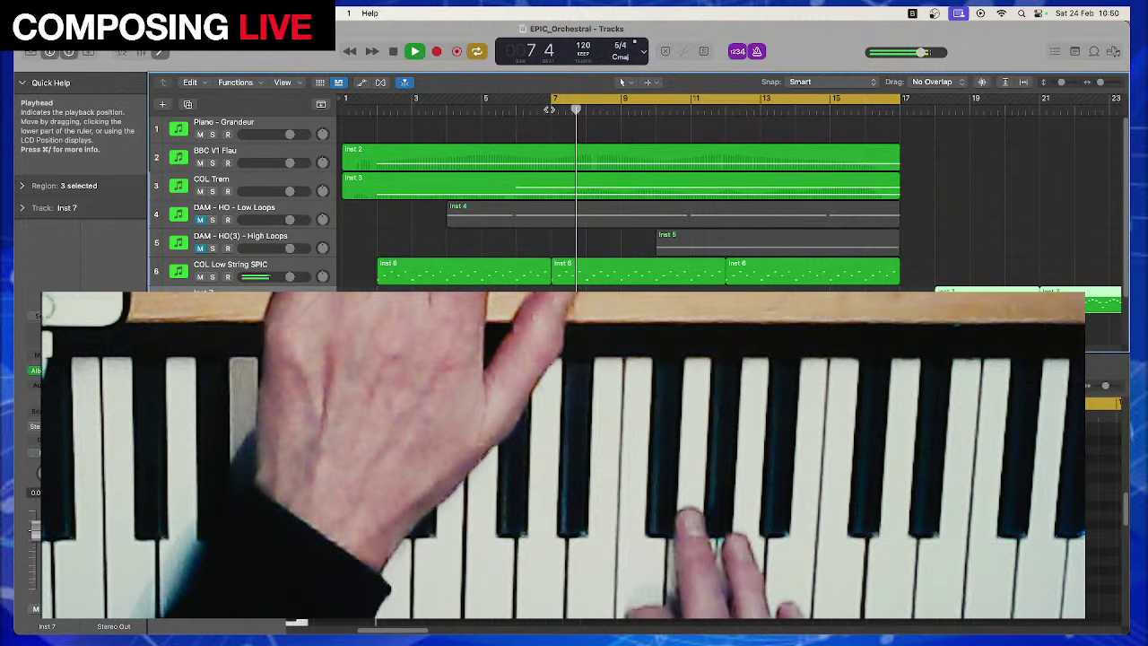
left_click(549, 109)
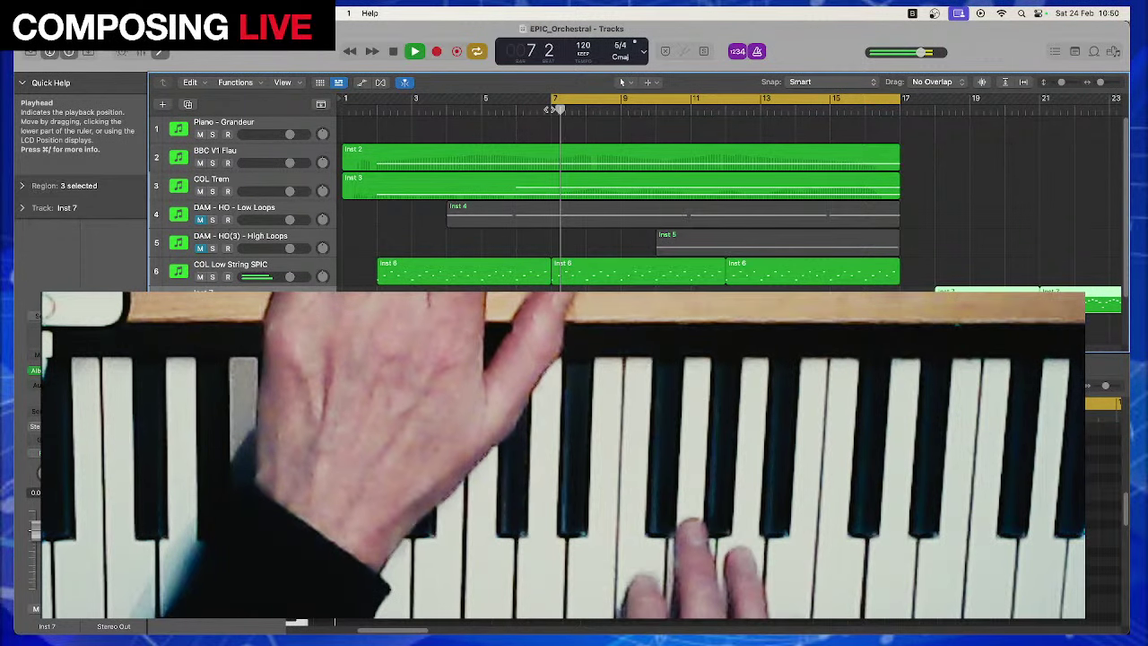
left_click(548, 109)
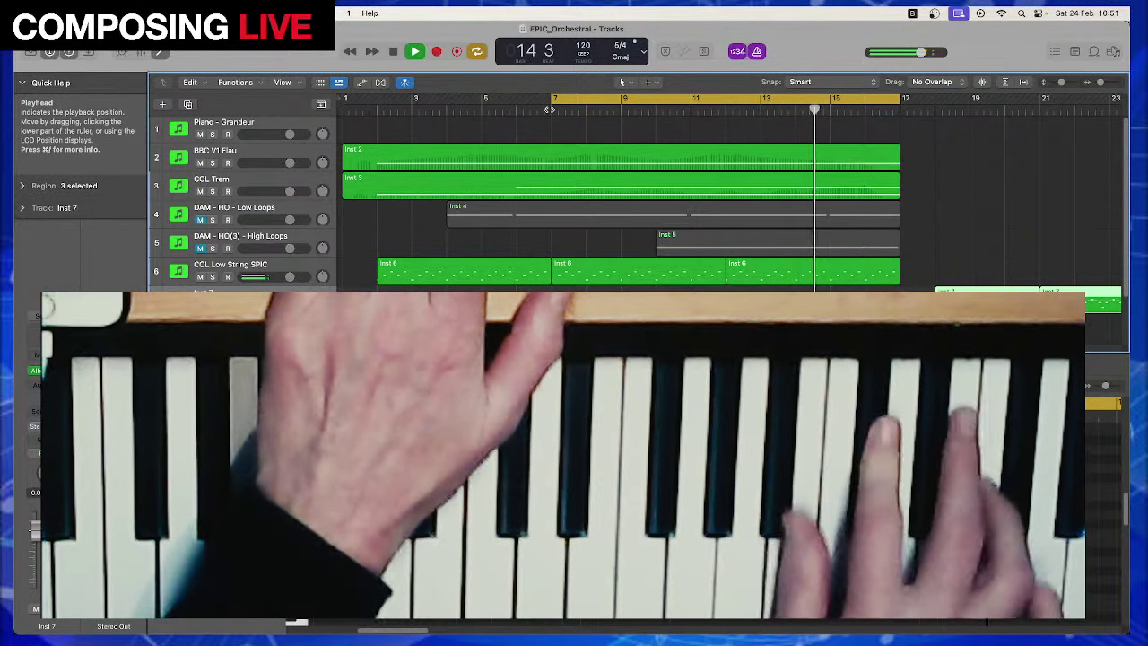
key("space")
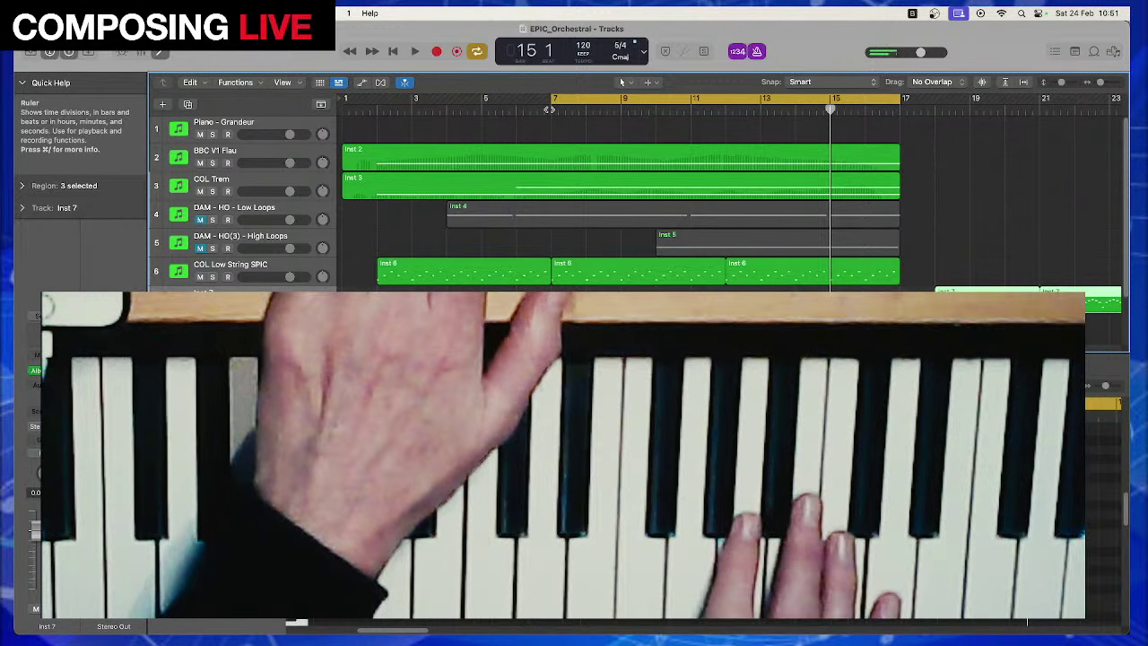
double_click(549, 110)
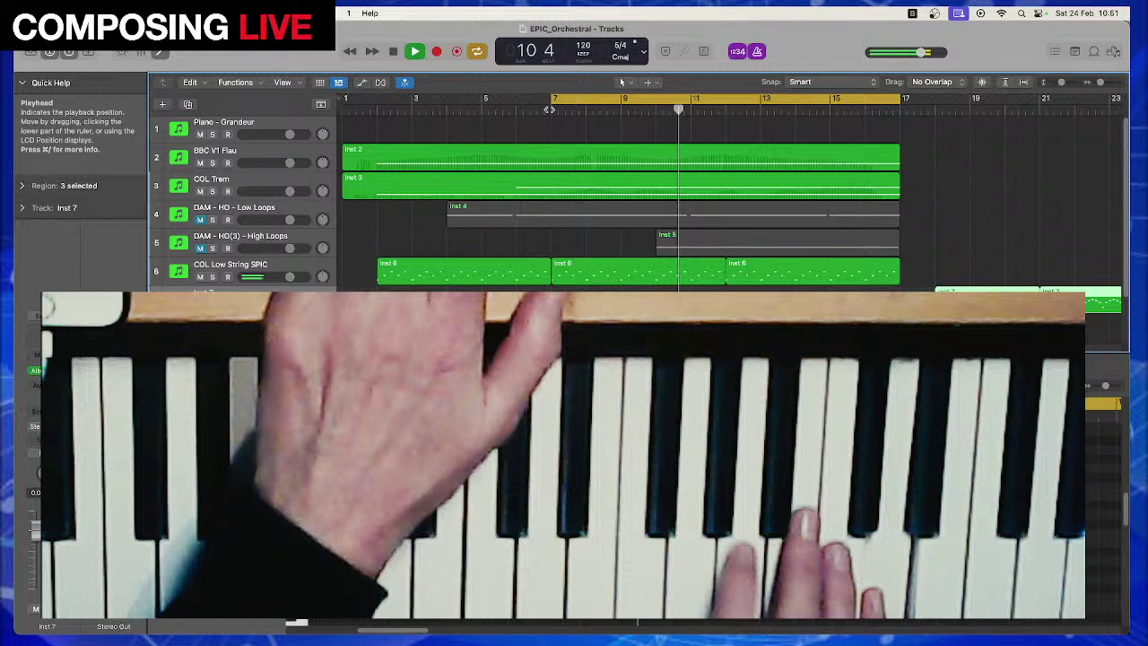
key("space")
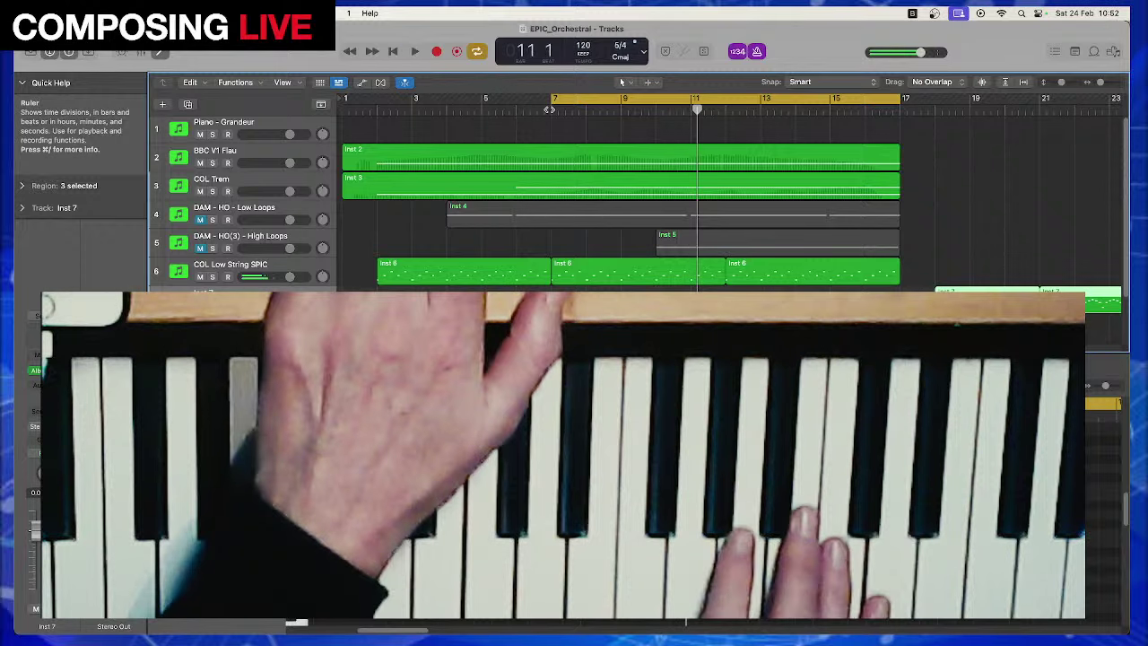
key("space")
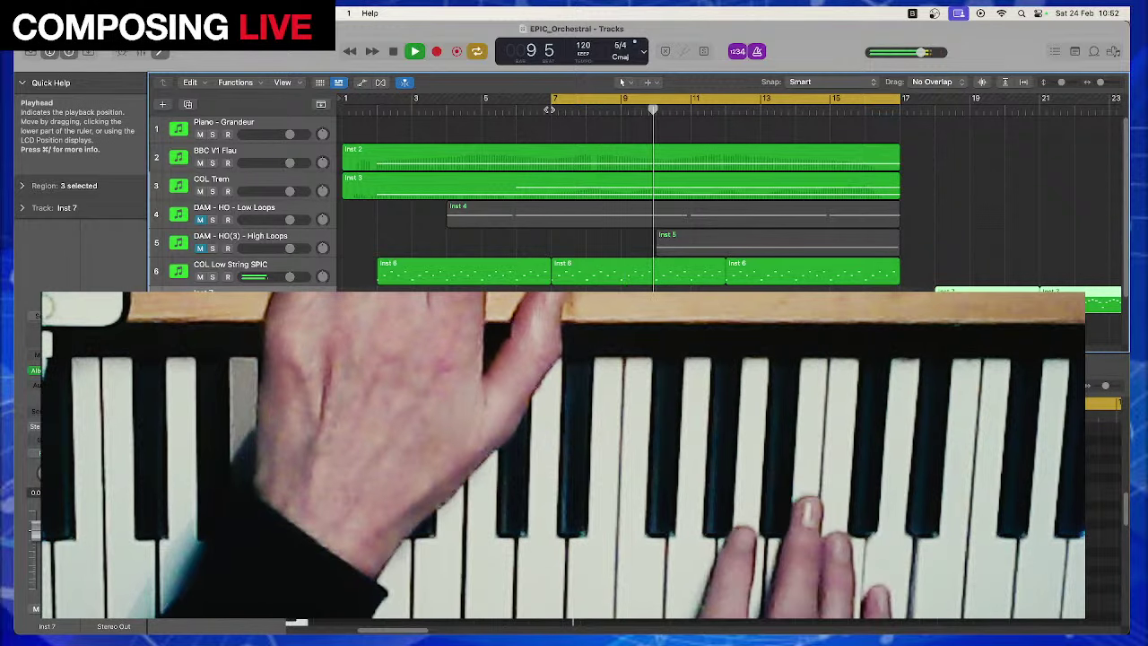
key("space")
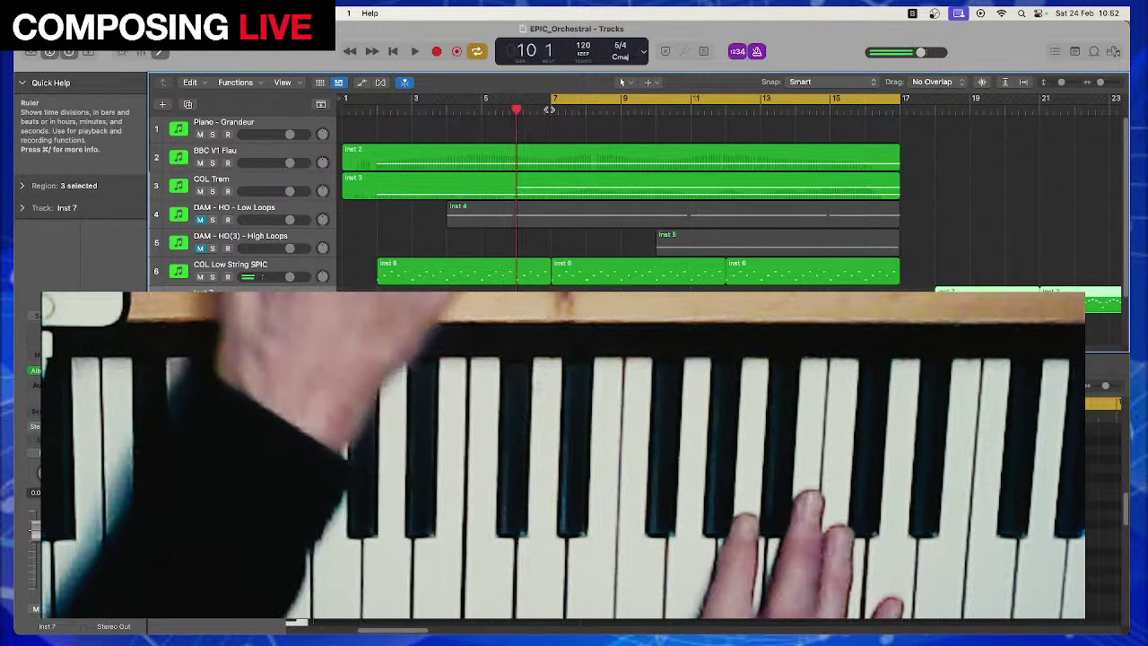
Try recording a new high-string take on the Inst 7 track from bar 7, and delete the take
double_click(549, 109)
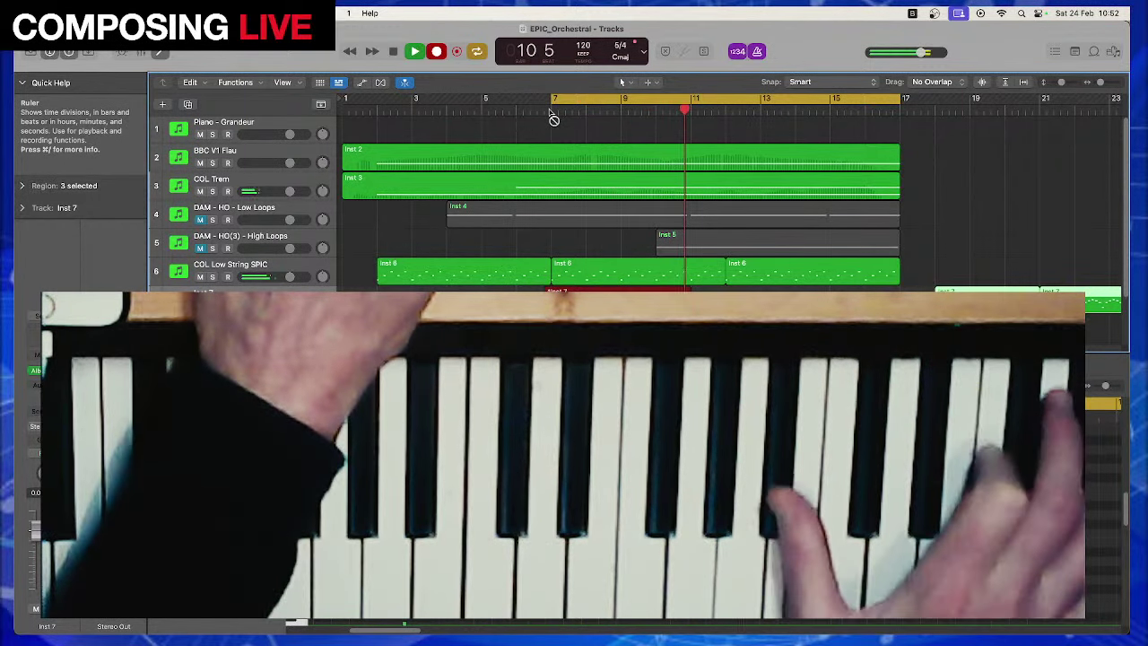
key("space")
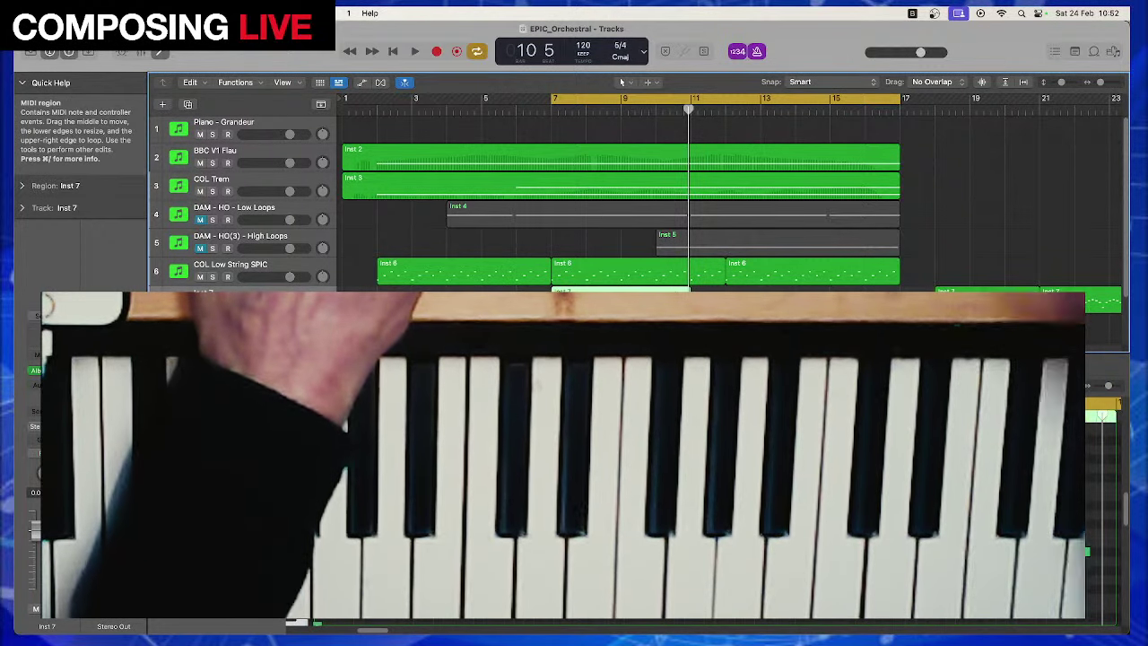
key("BackSpace")
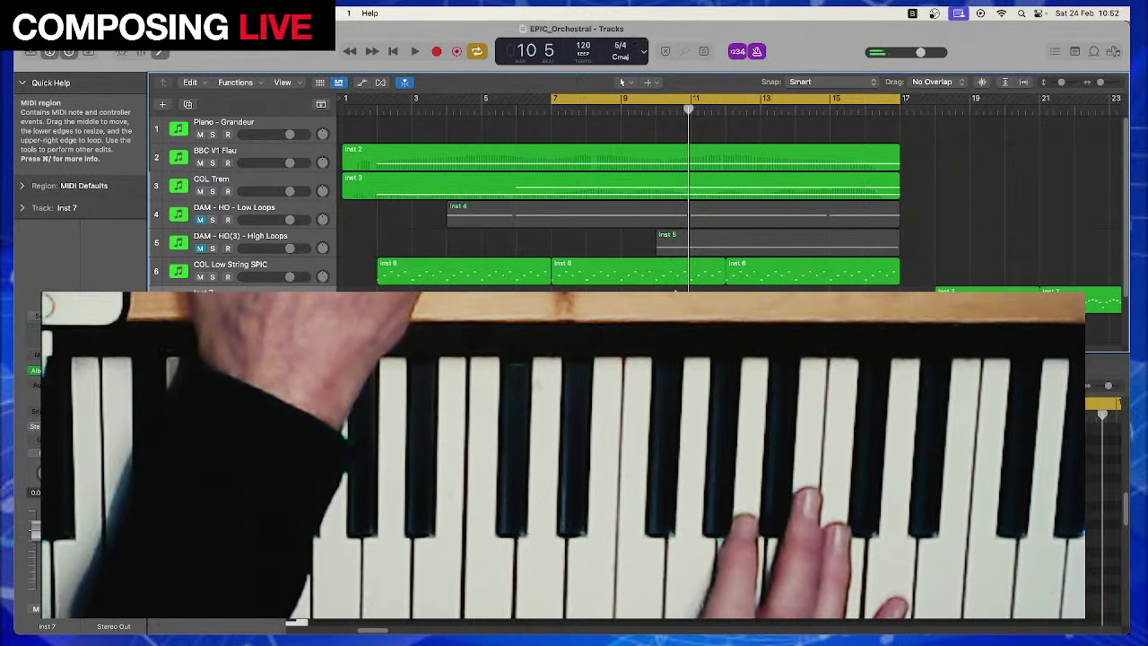
Rehearse and record a new high-string take on the Inst 7 track from bar 7 to bar 15, and play it back
key("space")
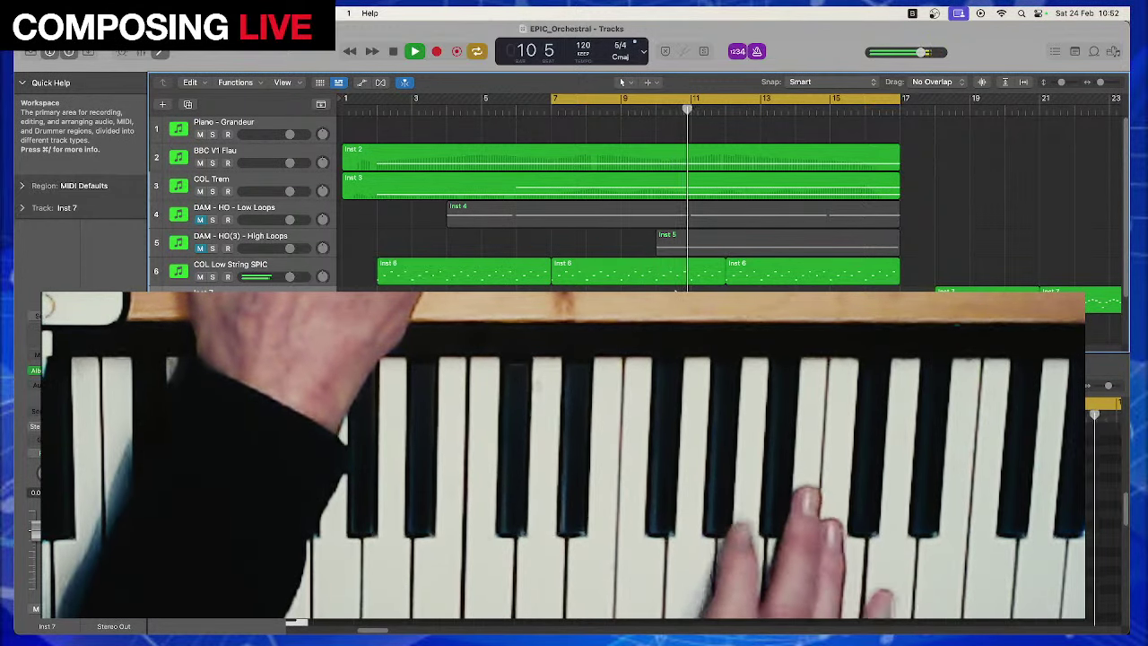
key("space")
key("space")
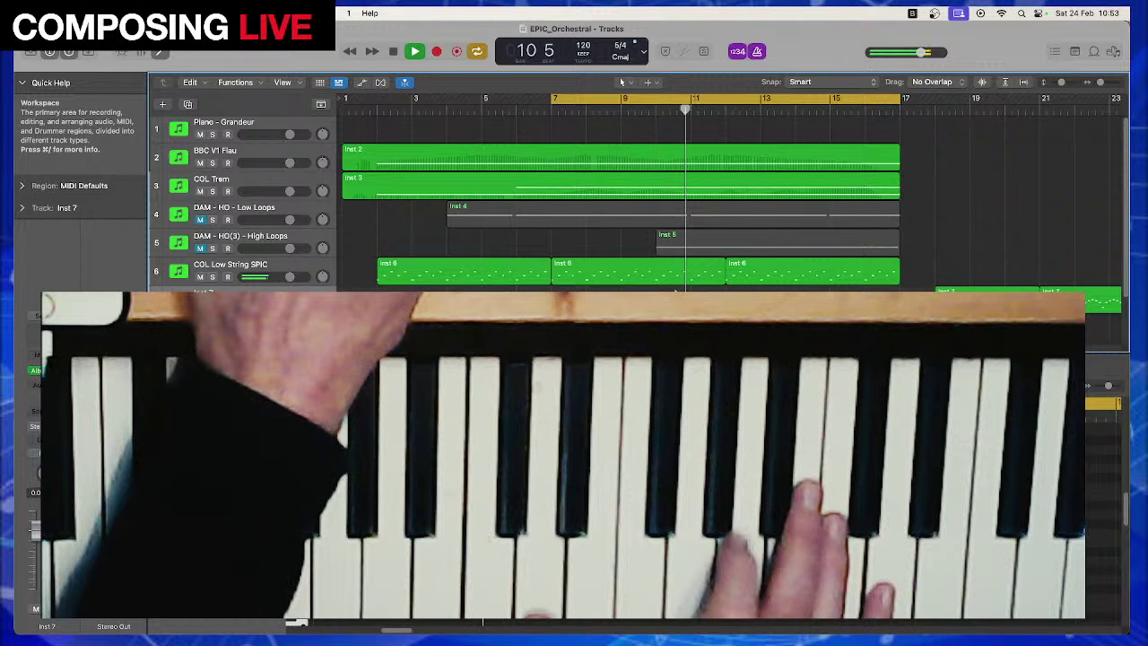
key("r")
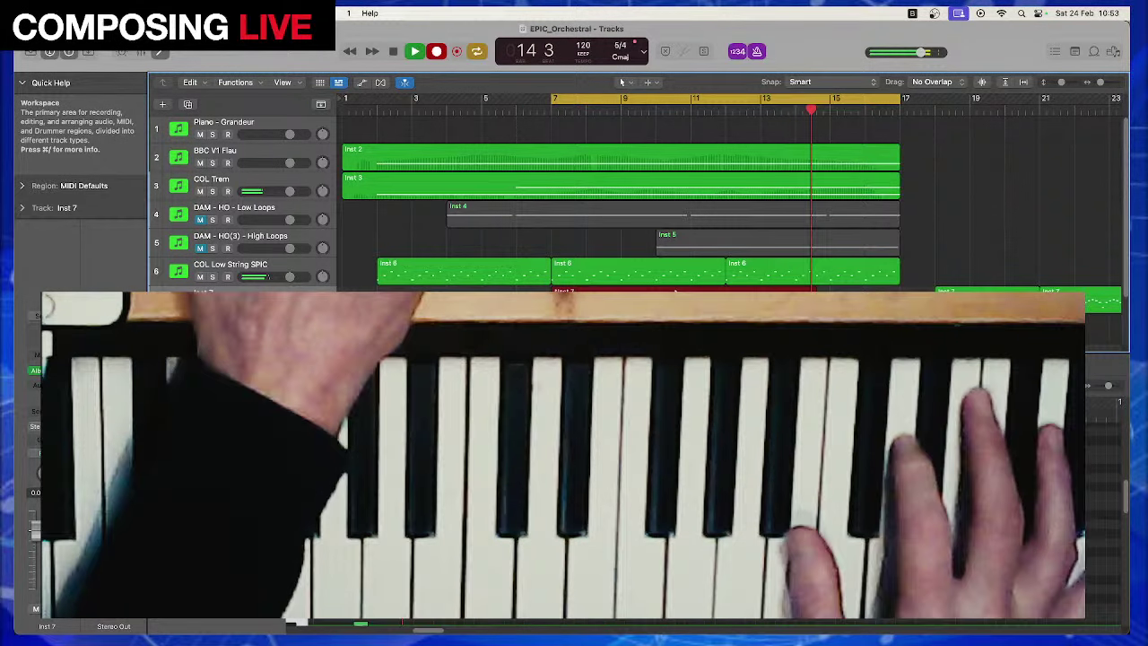
key("space")
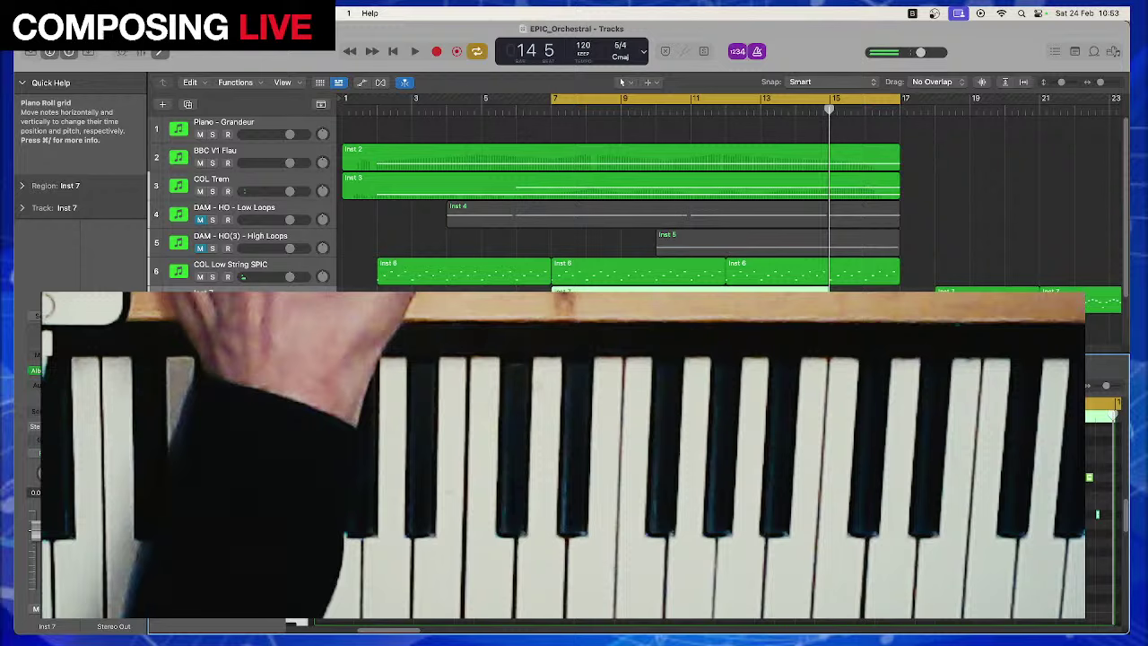
key("space")
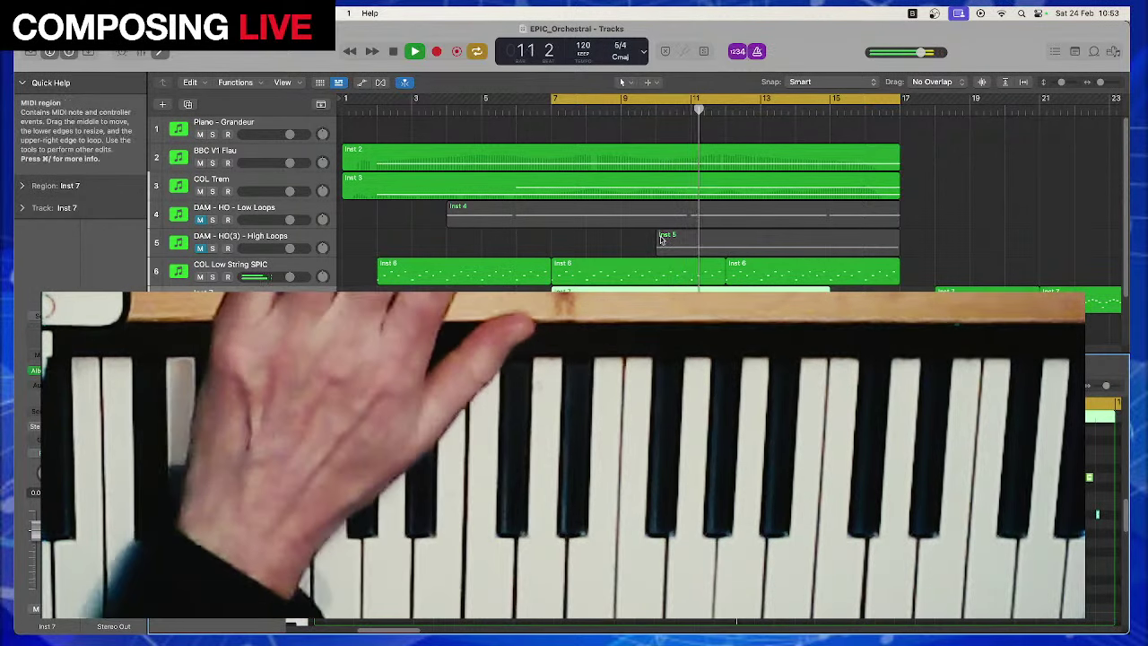
key("space")
Join the second and third low-string spiccato regions with the Glue tool into one region from bar 7 to 17, and restore the Pointer tool
left_click(692, 270)
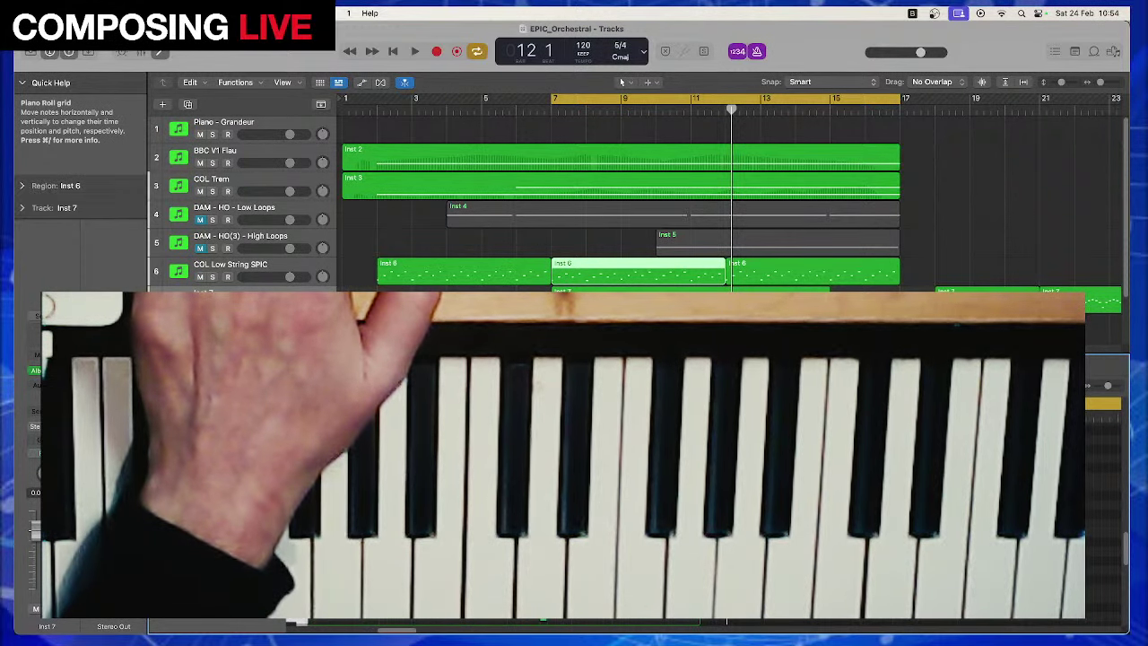
key("Right")
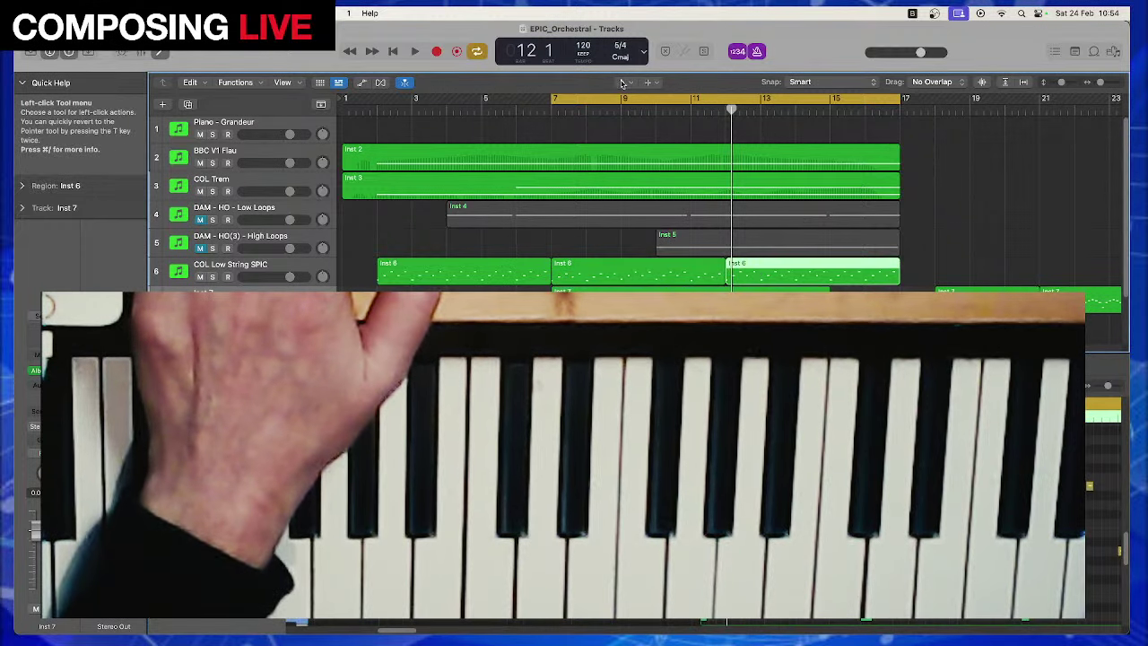
left_click(622, 83)
left_click(663, 166)
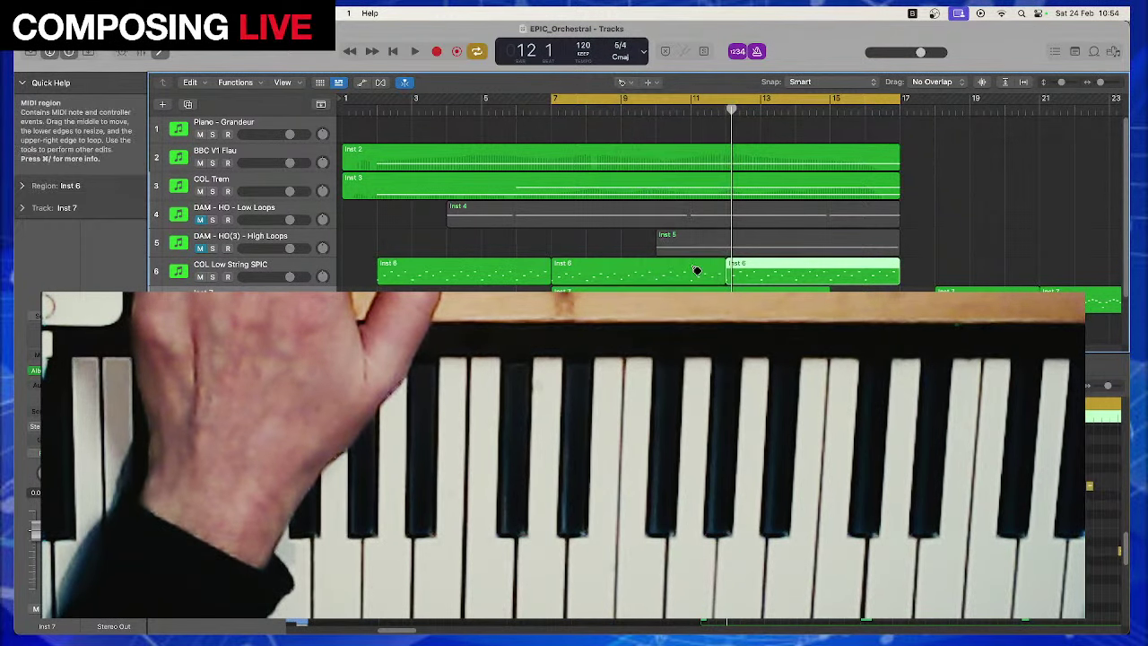
left_click(697, 270)
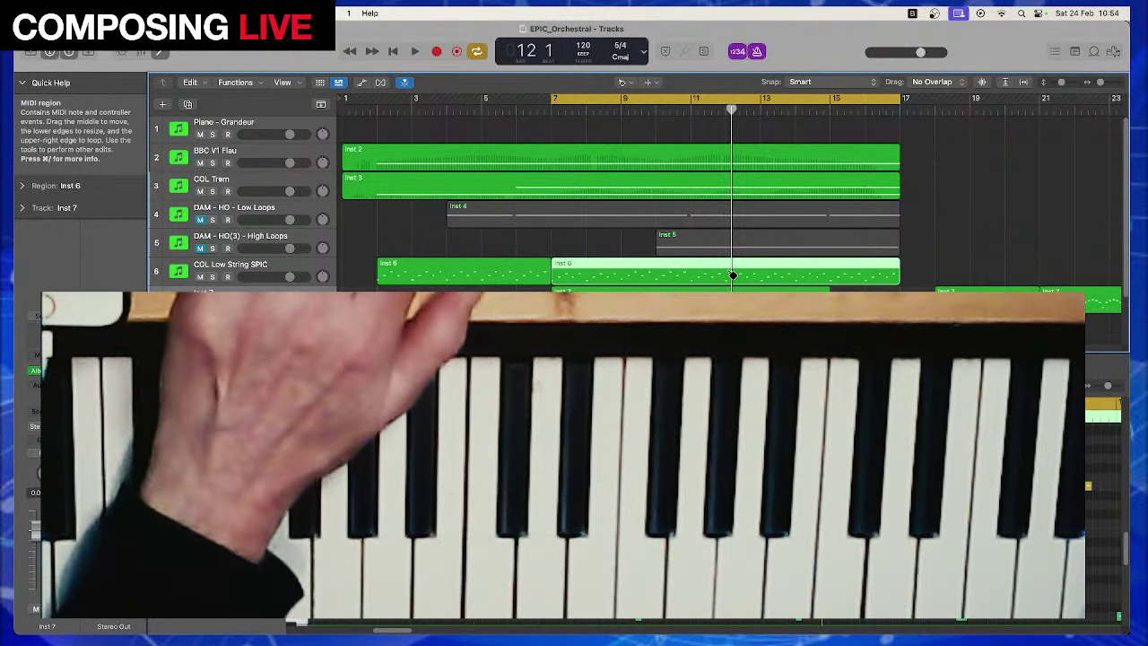
left_click(622, 82)
left_click(630, 96)
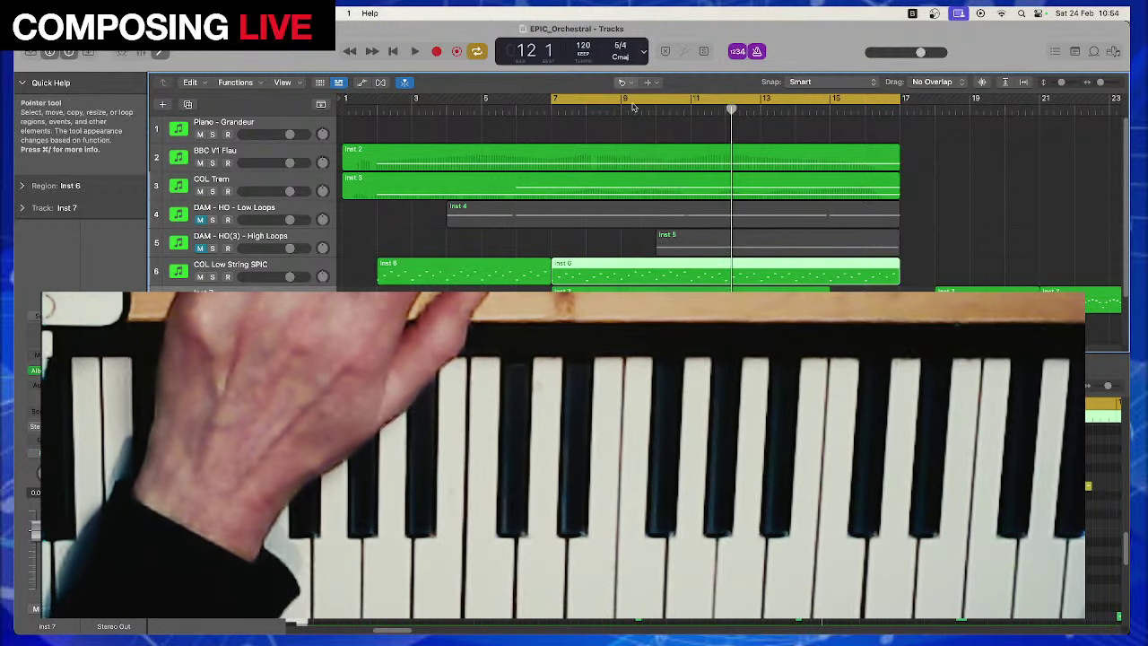
Re-pitch the notes of the joined low-string region to follow the new Inst 7 take, and play the parts together from bar 7
left_click(690, 289)
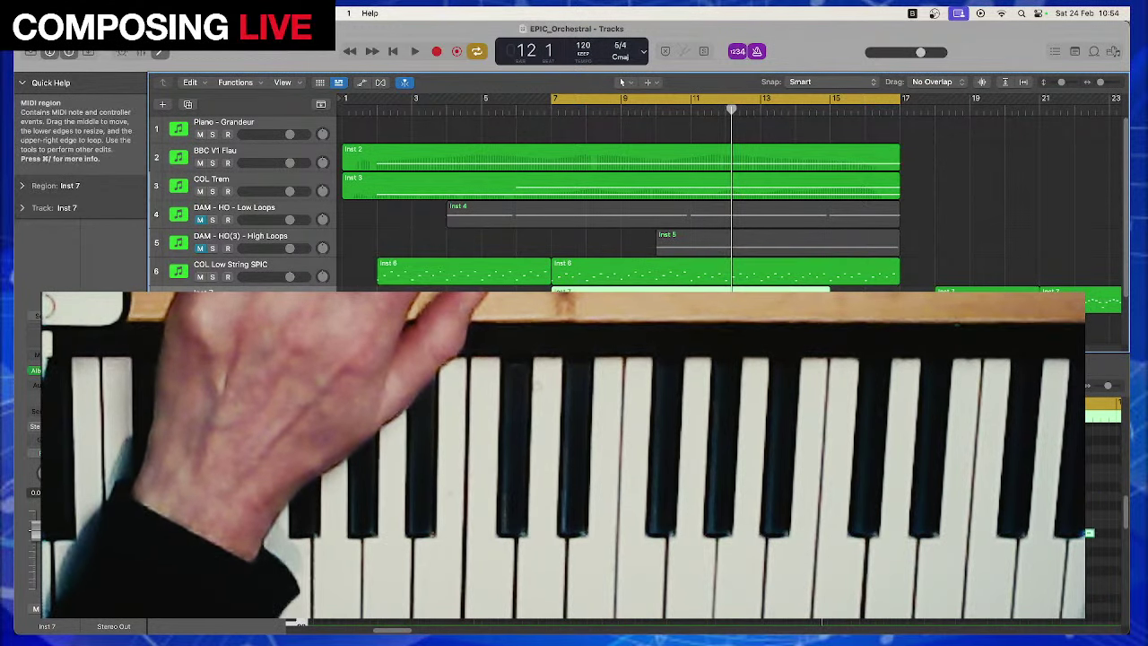
key("z")
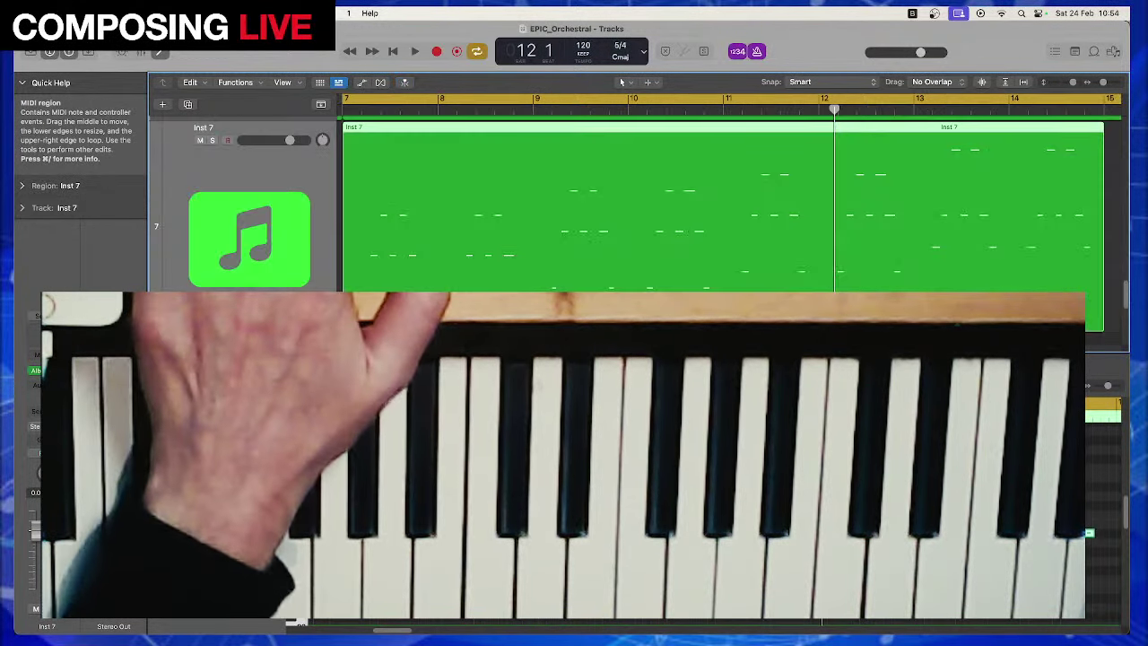
key("z")
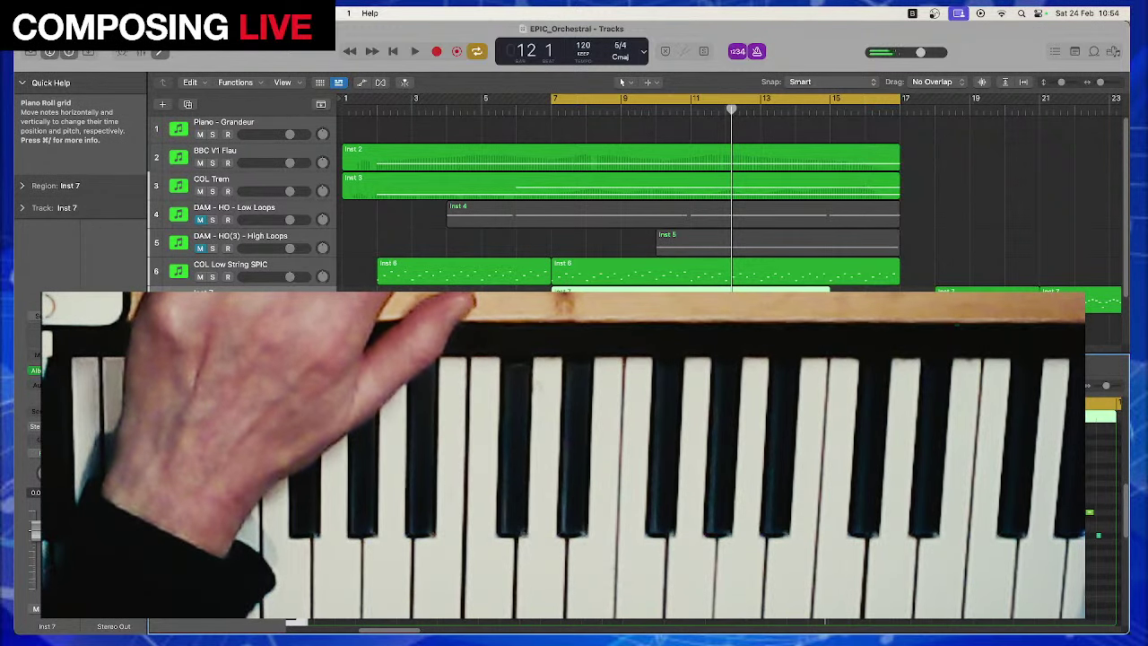
key("Up")
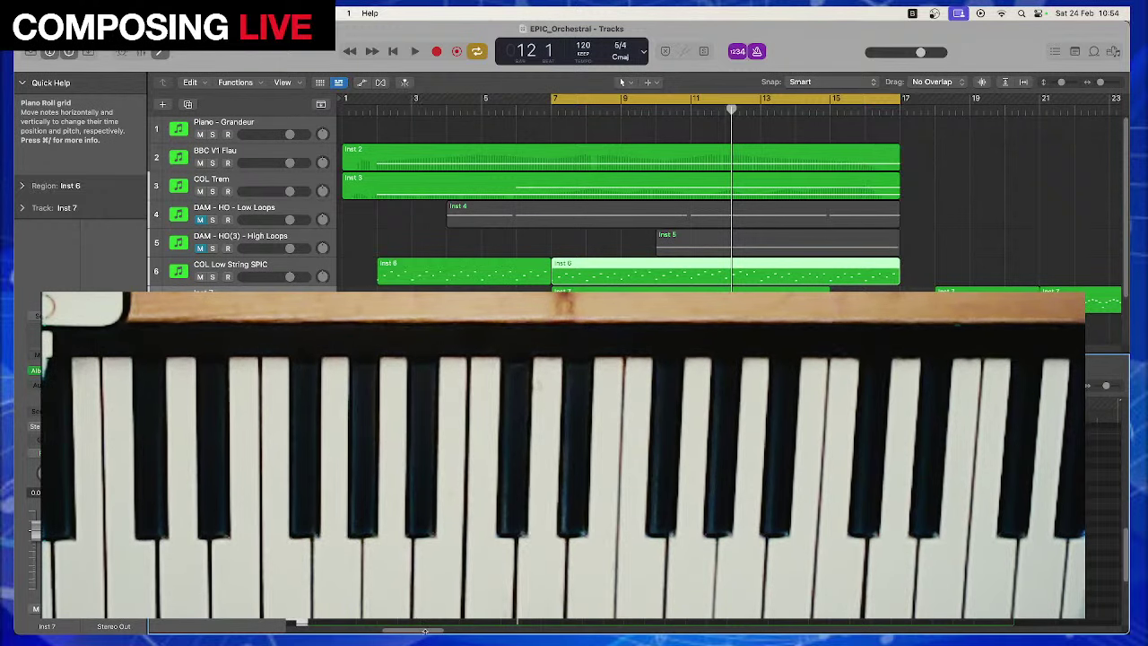
key("space")
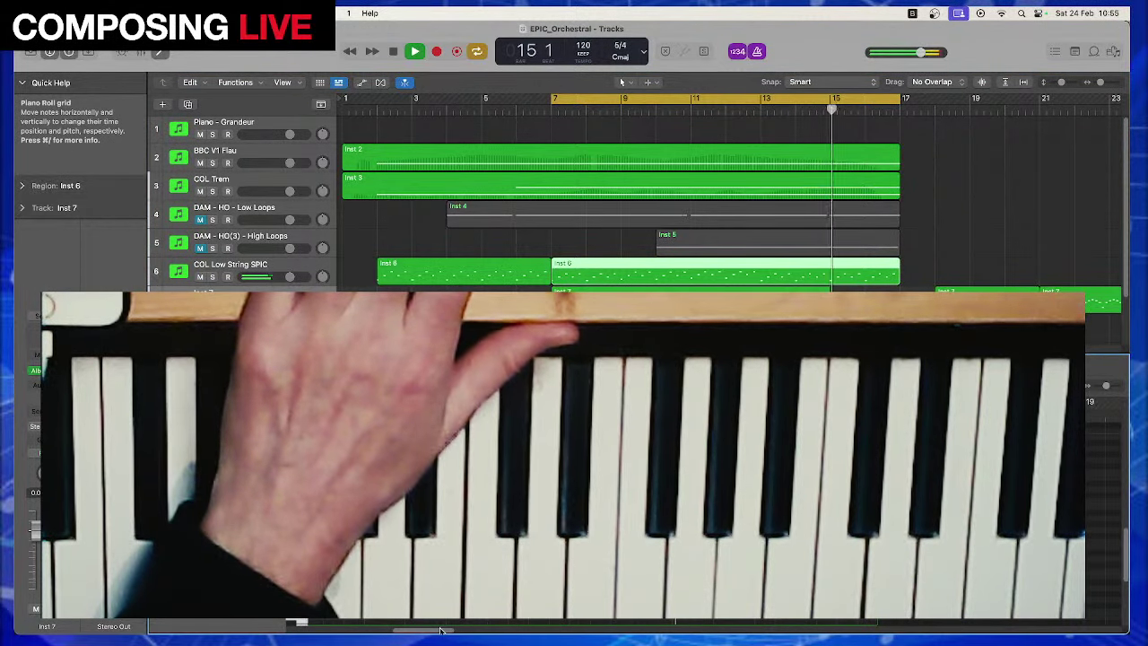
key("space")
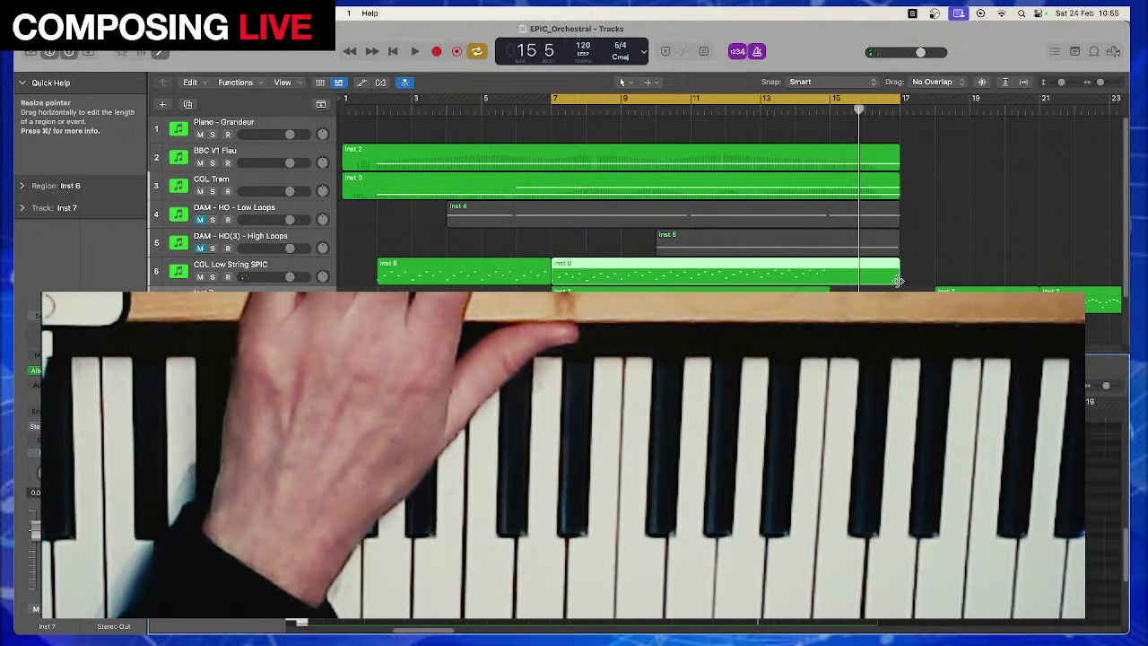
Shorten the joined low-string region so it ends at bar 15, and play it through its new end
left_click_drag(899, 285, 829, 283)
key("space")
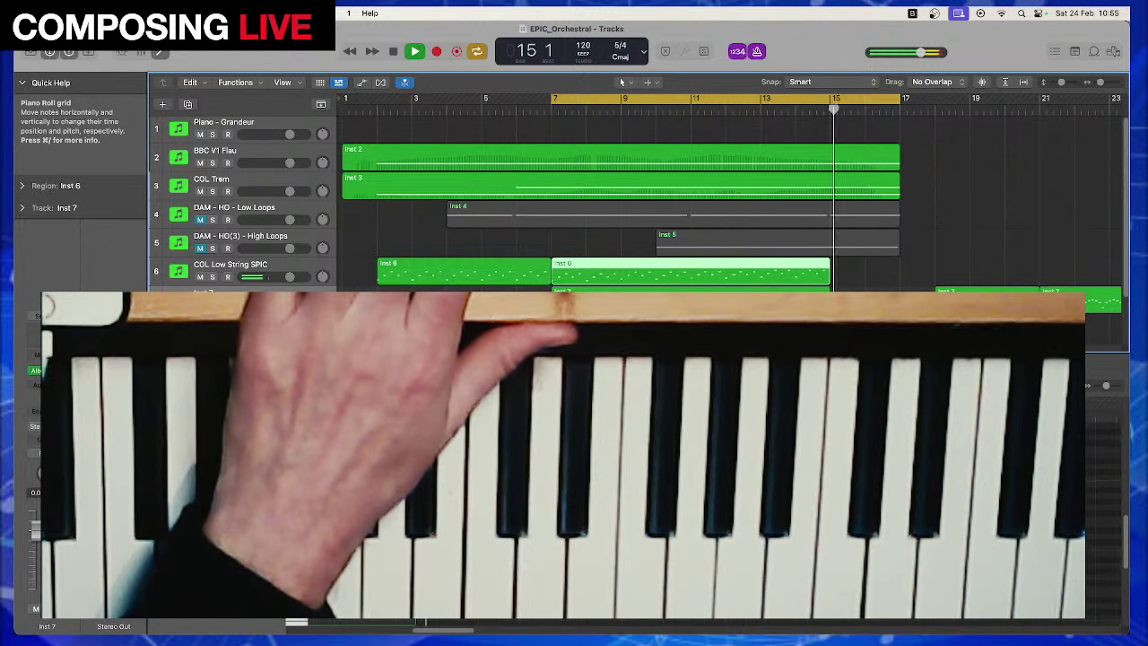
key("space")
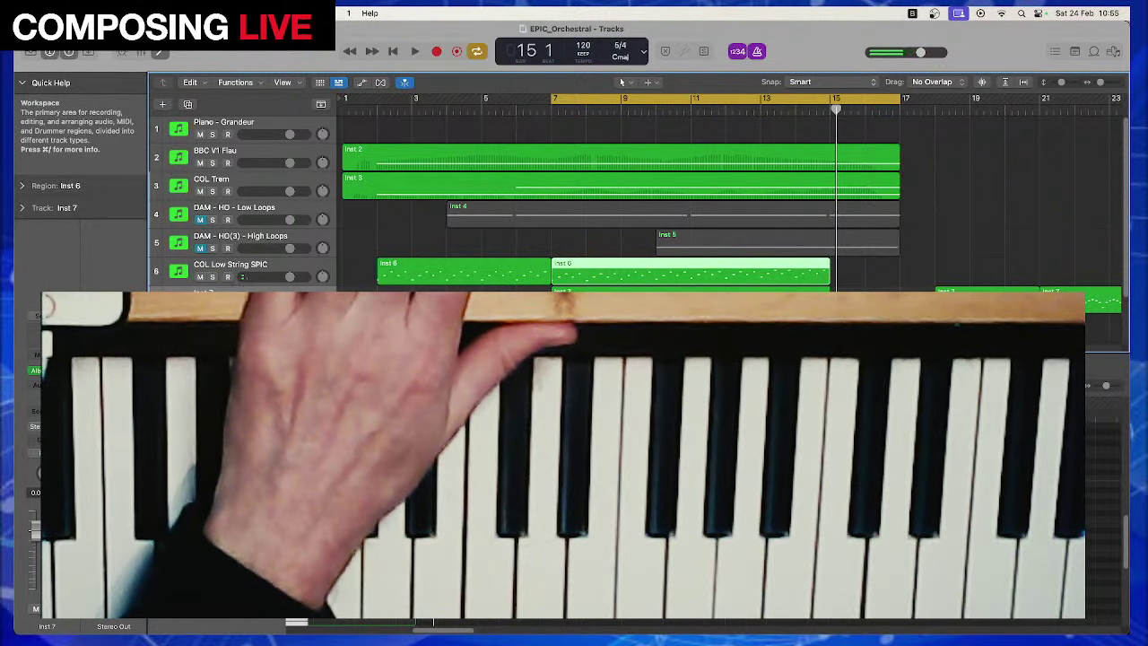
Move the joined low-string region and the new Inst 7 take to start at bar 9, and the first low-string region to start at bar 4
left_click_drag(760, 268, 830, 272)
left_click(518, 273)
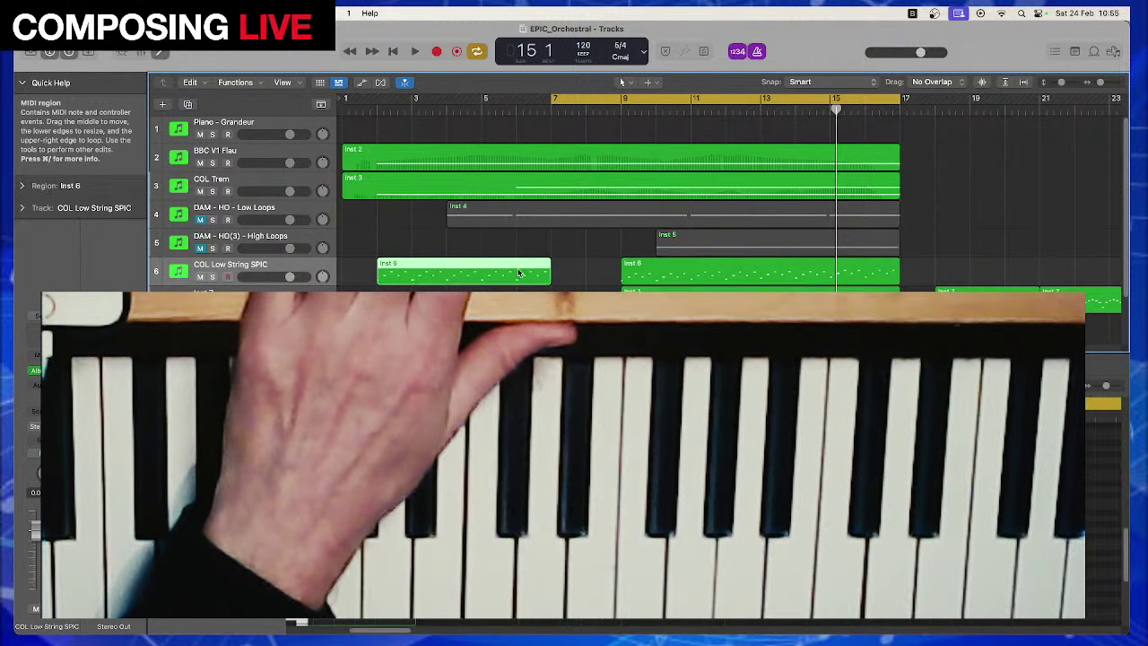
left_click_drag(518, 271, 586, 280)
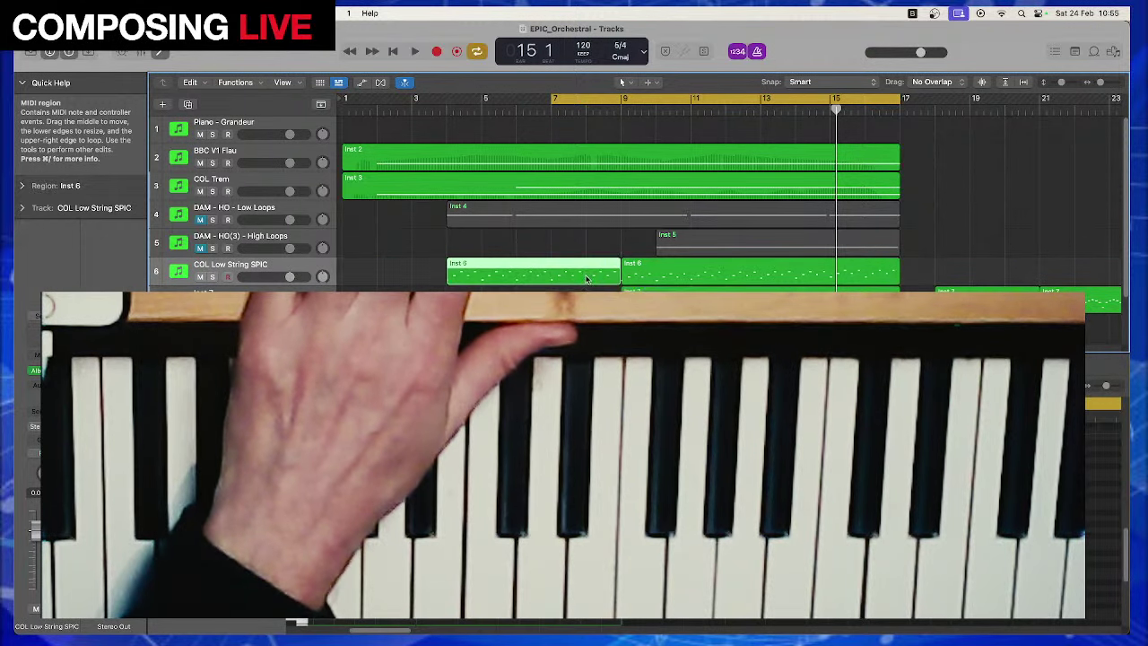
left_click(421, 216)
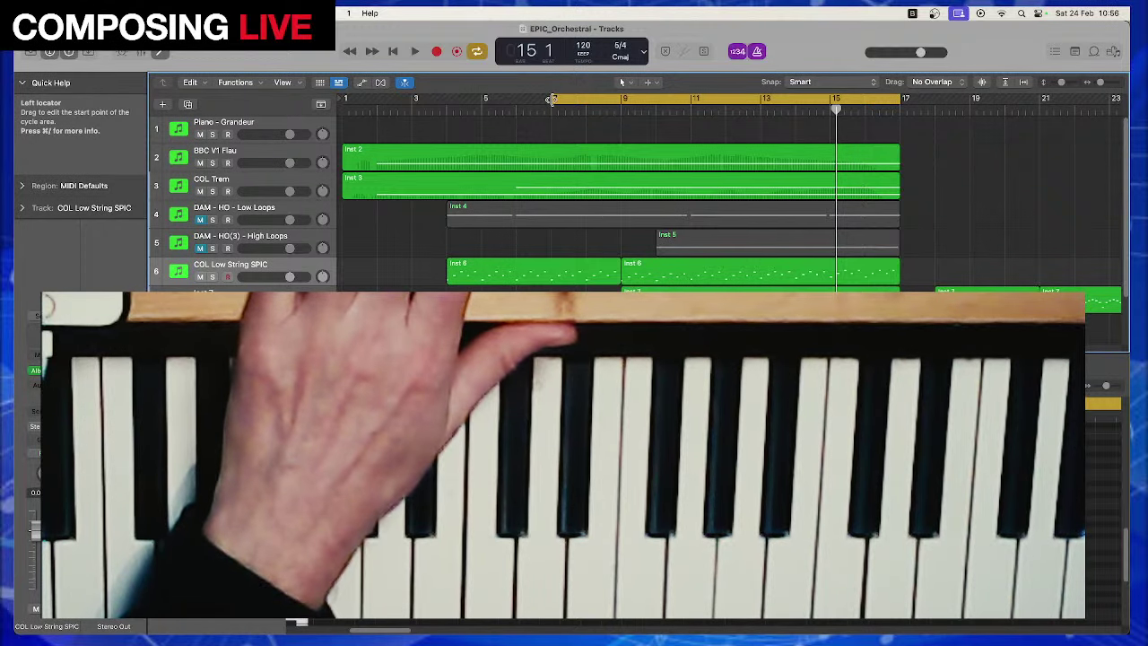
Unmute the DAM - HO - Low Loops and DAM - HO(3) - High Loops tracks, and turn off cycle mode
left_click(200, 220)
left_click(201, 248)
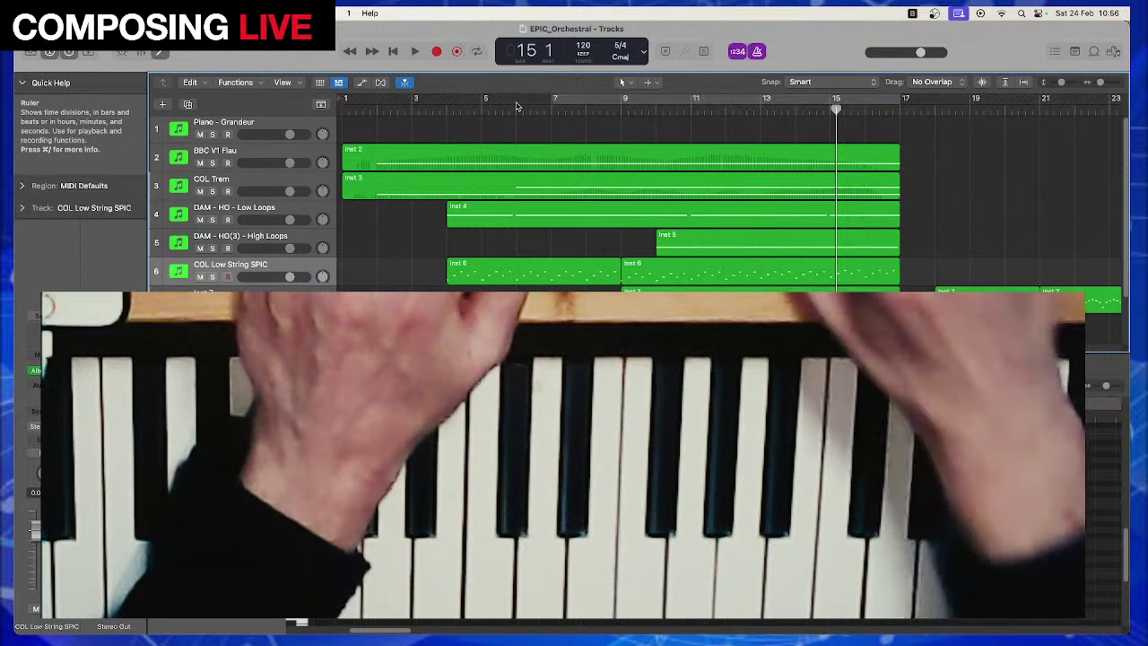
key("c")
Play the whole cue from bar 1 to just past bar 17 with the metronome click turned off
key("Return")
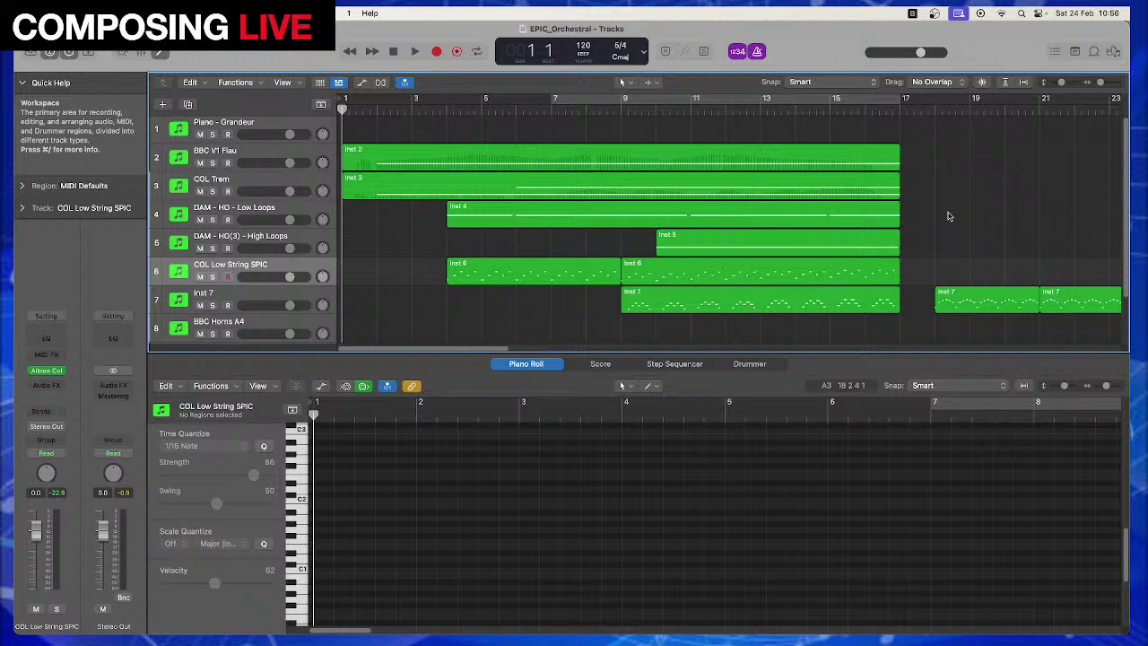
key("space")
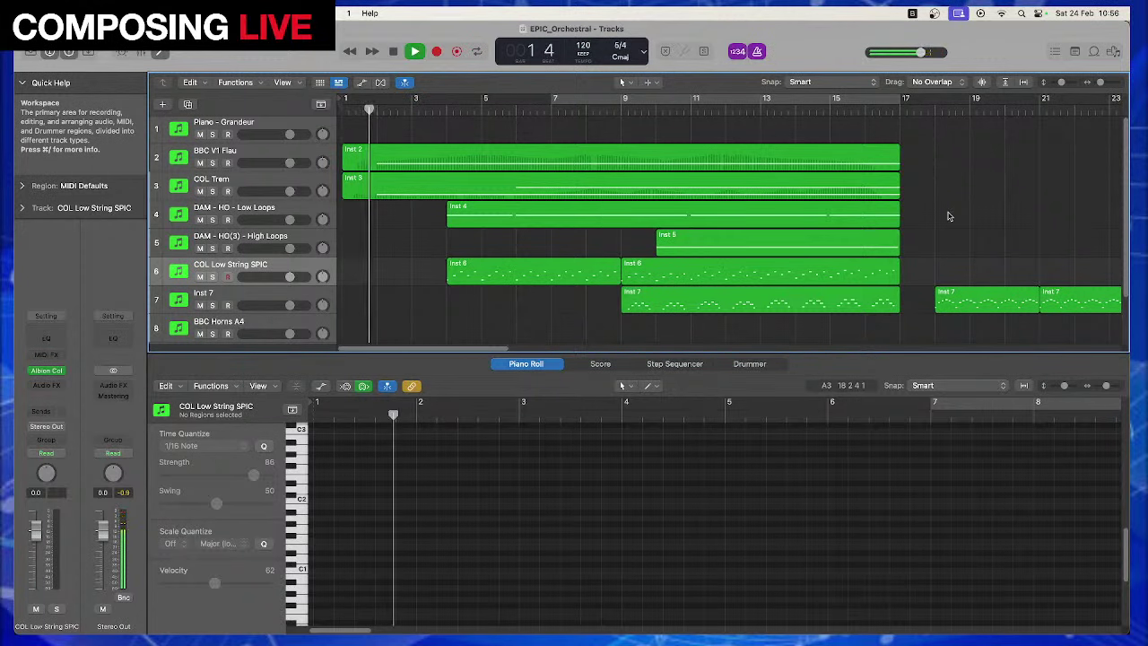
left_click(758, 52)
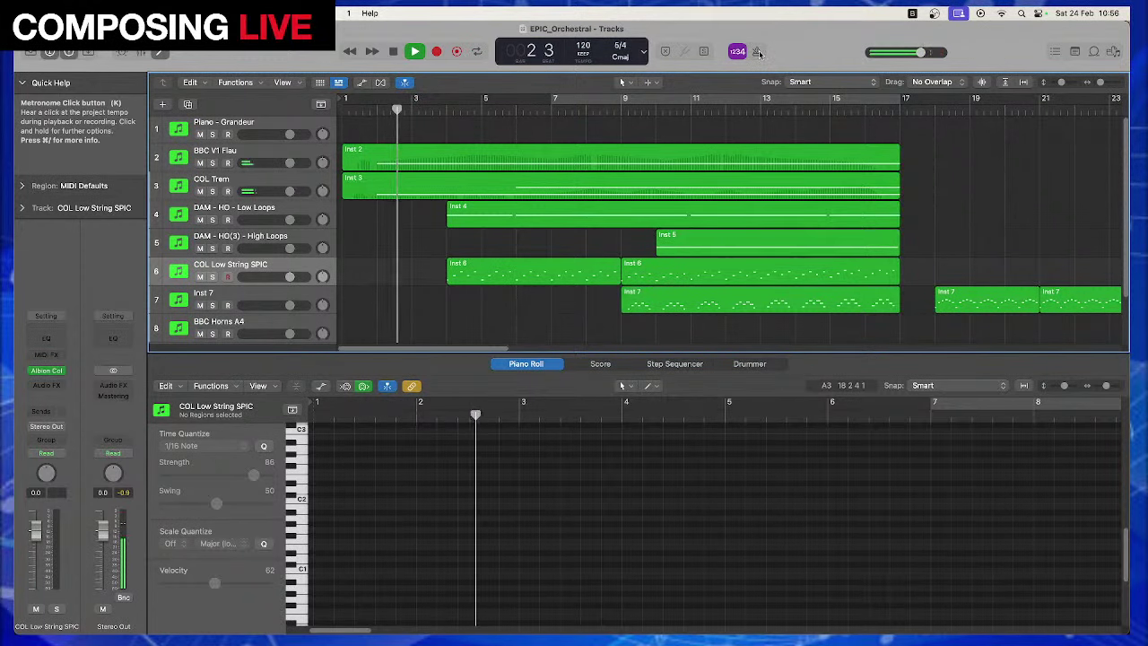
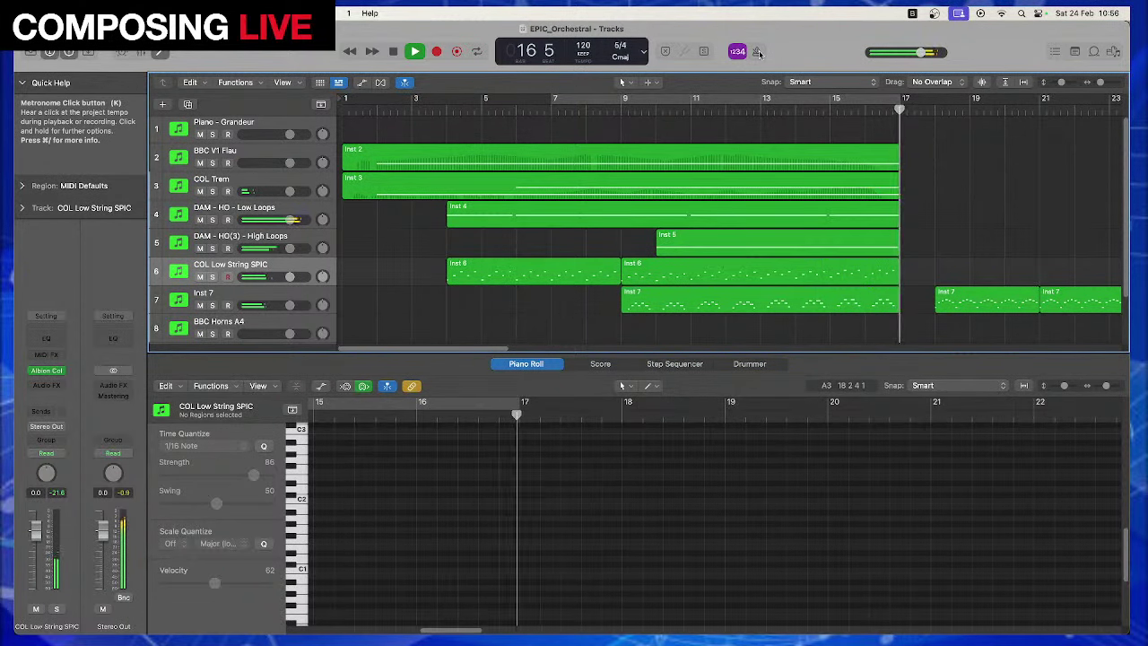
key("space")
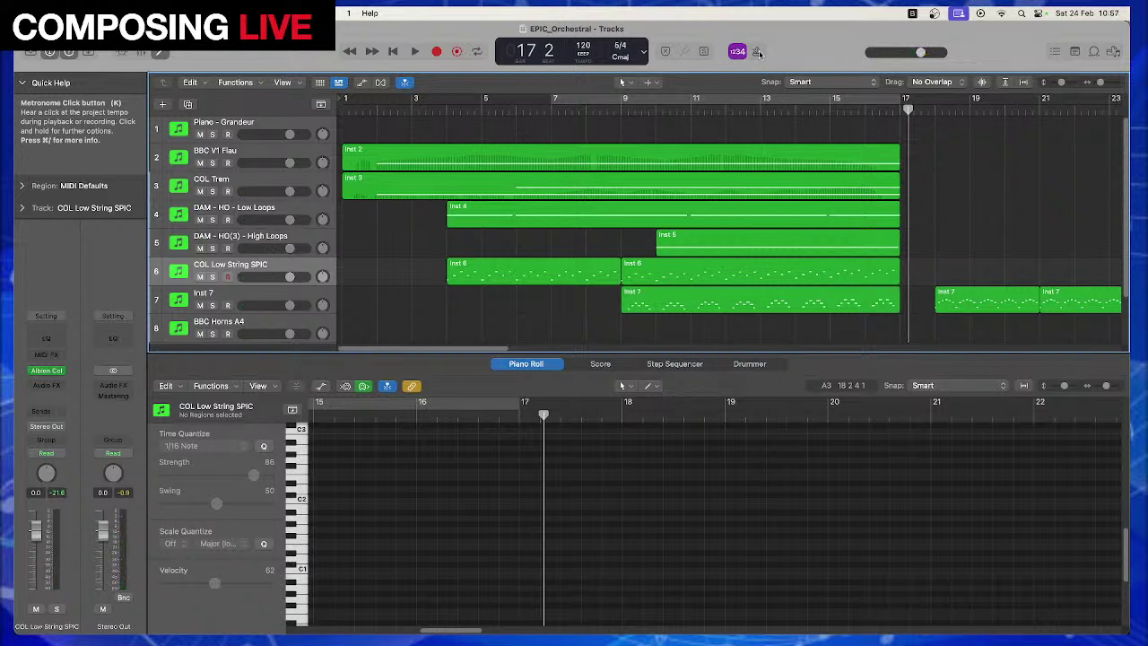
double_click(200, 277)
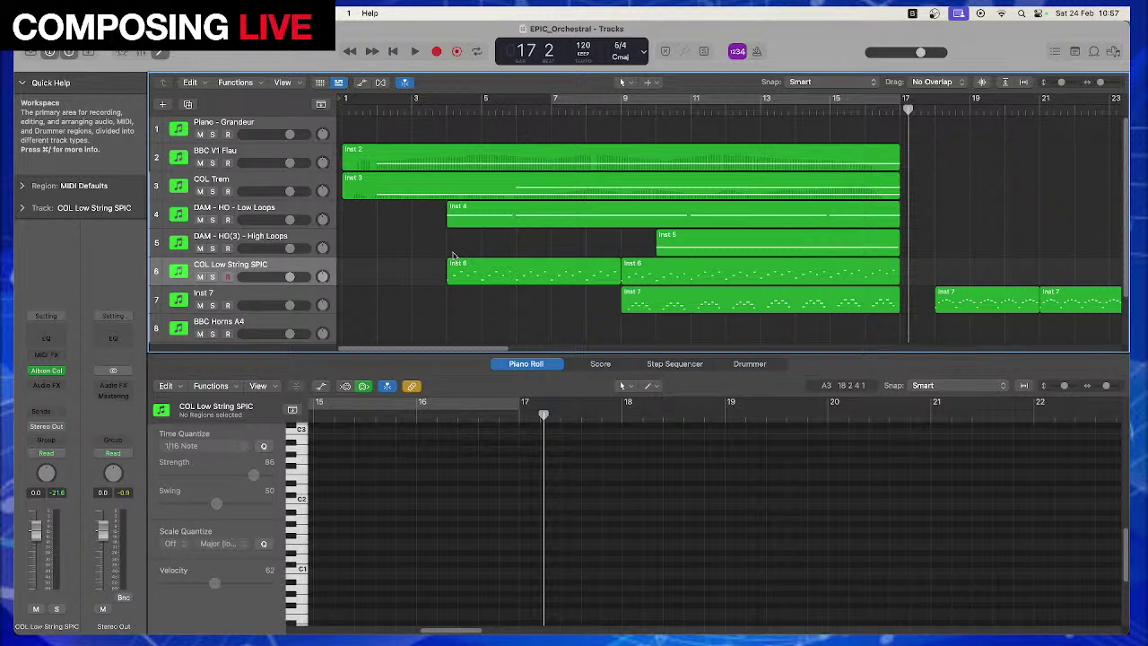
Select the BBC Horns A4 track and rehearse a horn part over playback, starting from bar 7 and again from just before bar 9
scroll(309, 323, "down", 2)
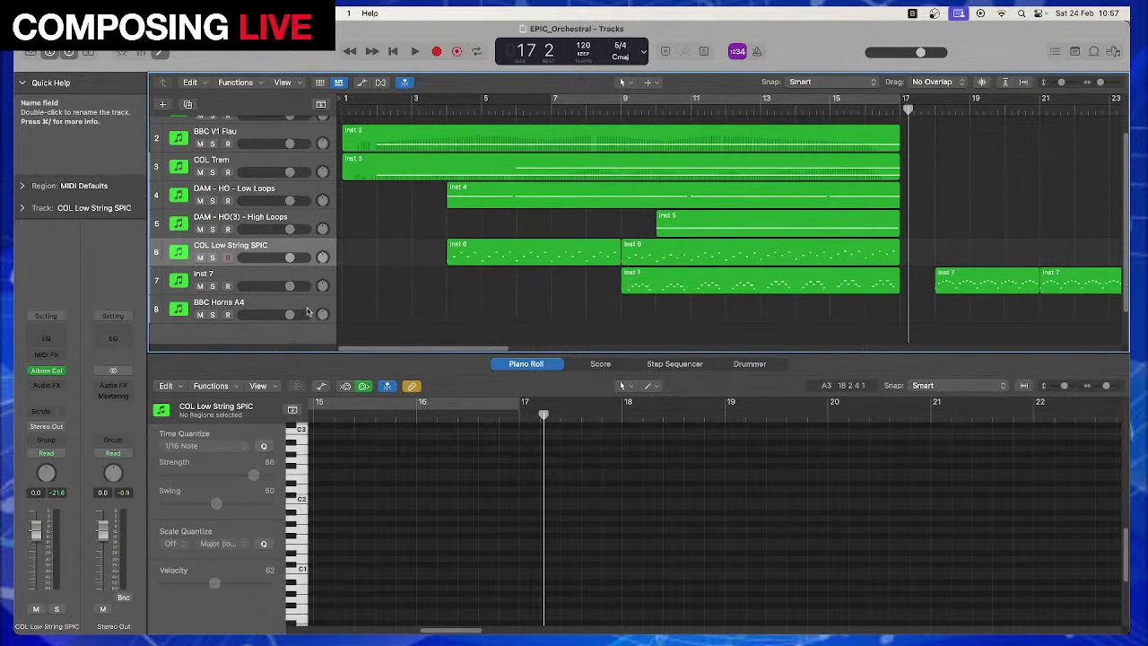
left_click(307, 311)
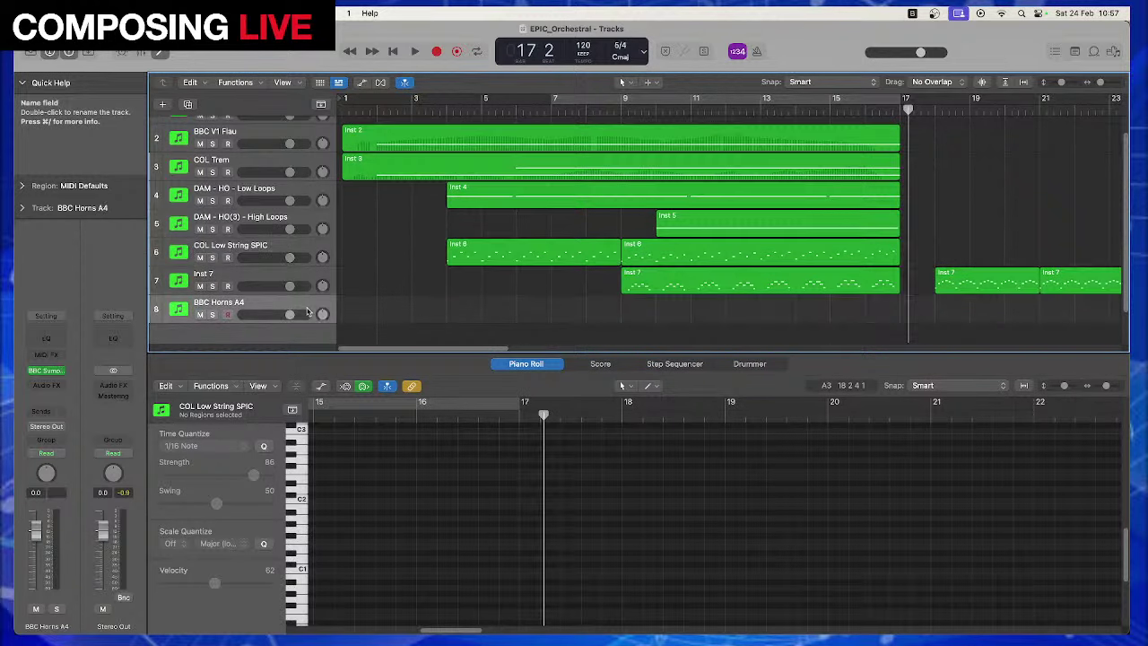
left_click(555, 108)
key("space")
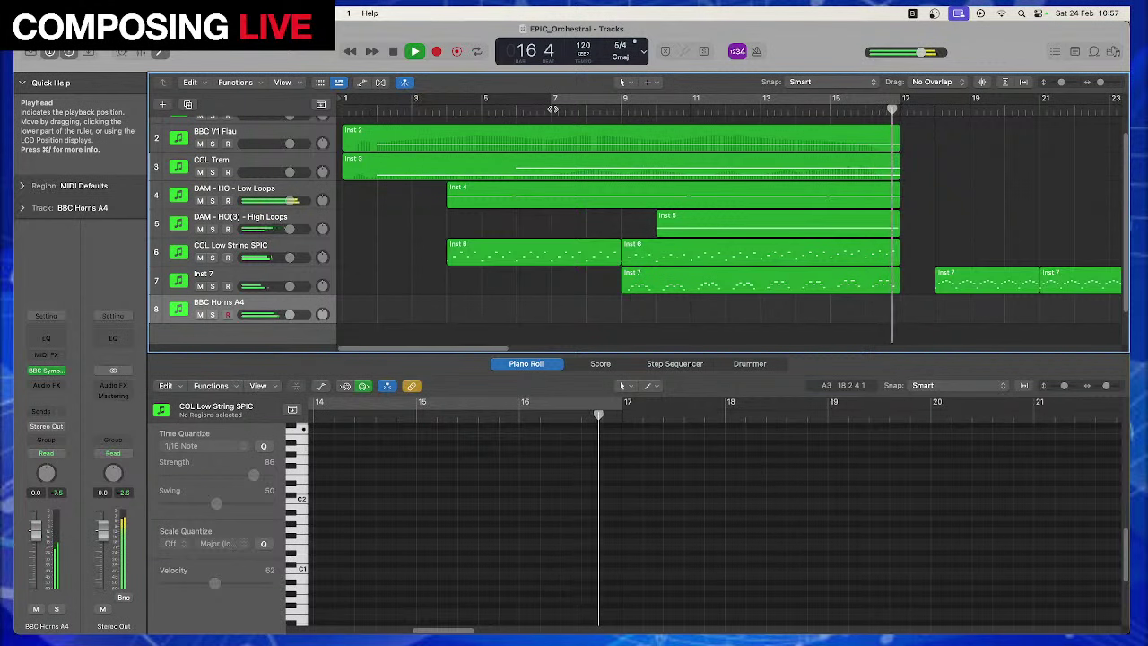
left_click(553, 108)
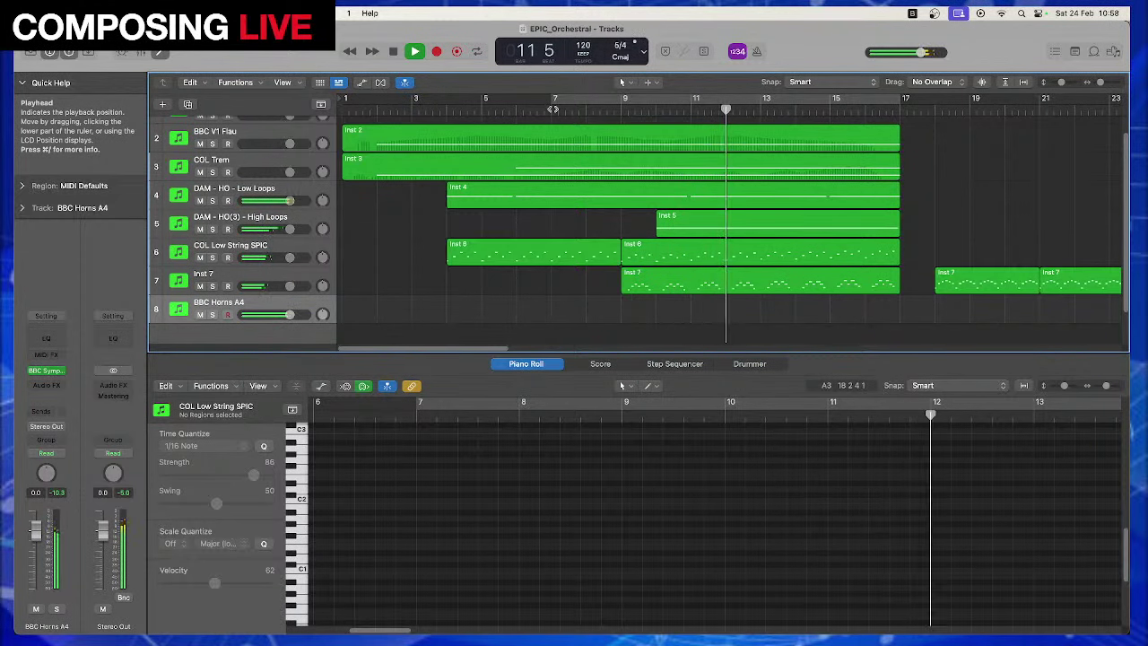
key("space")
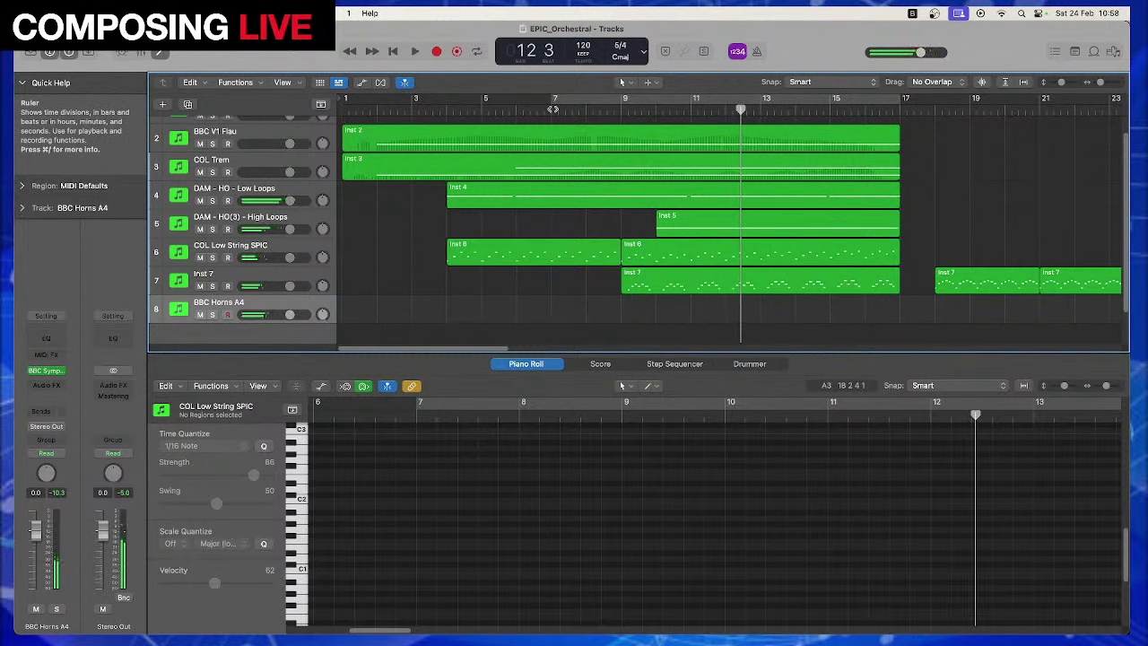
left_click(608, 109)
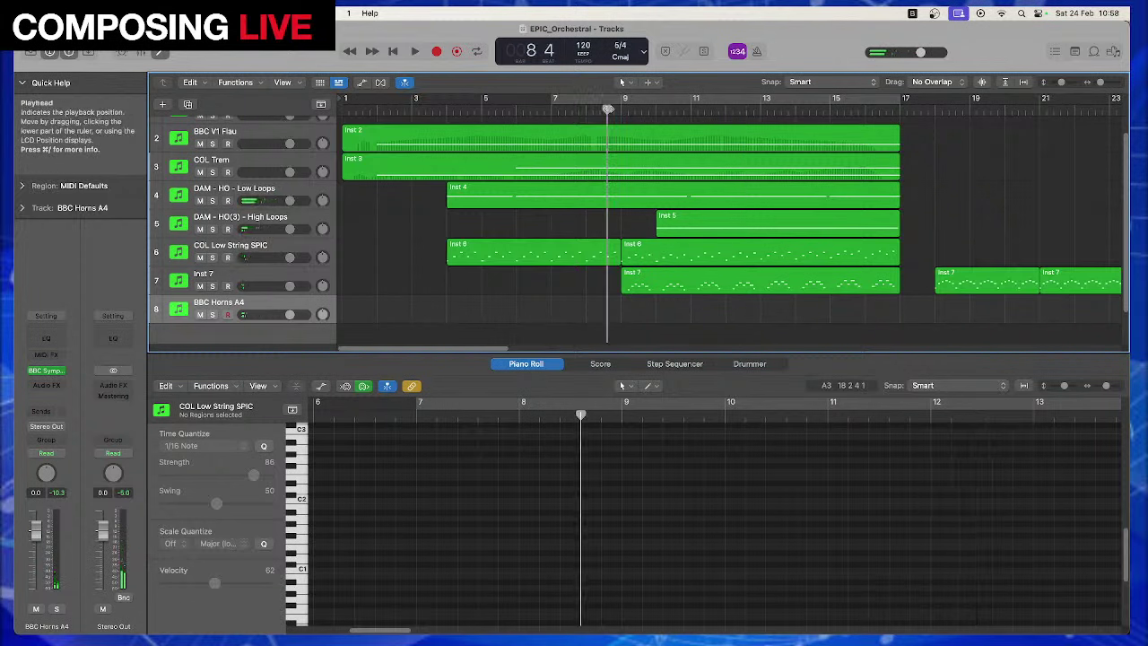
key("space")
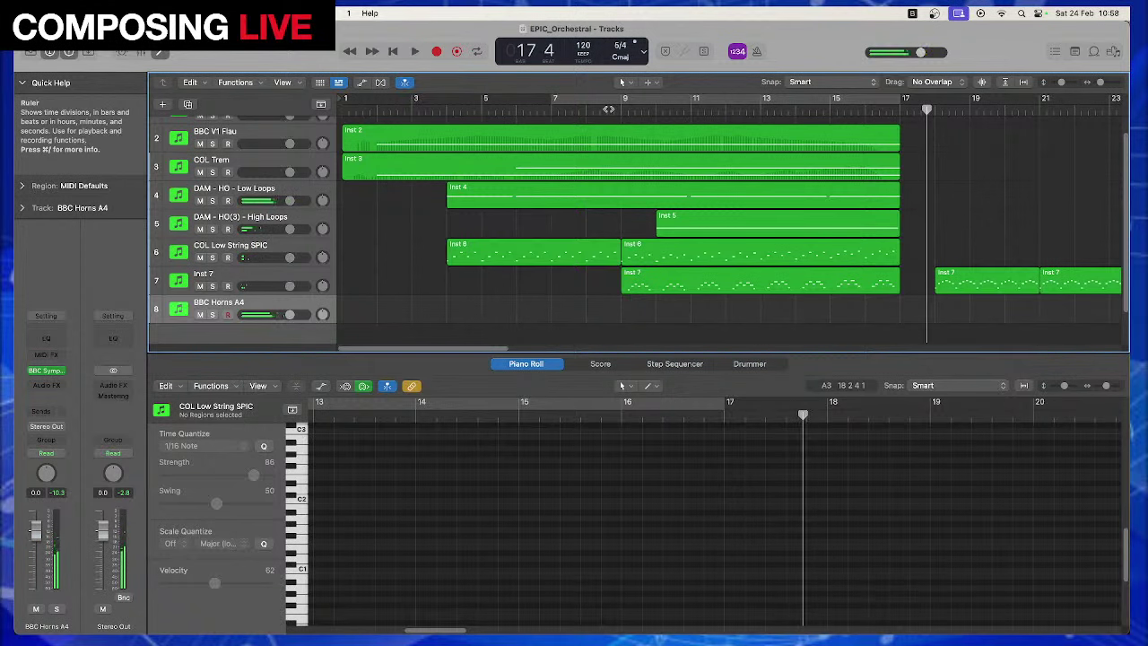
Rehearse the BBC Horns A4 part over repeated playback from just before bar 9 through bar 17
left_click(608, 109)
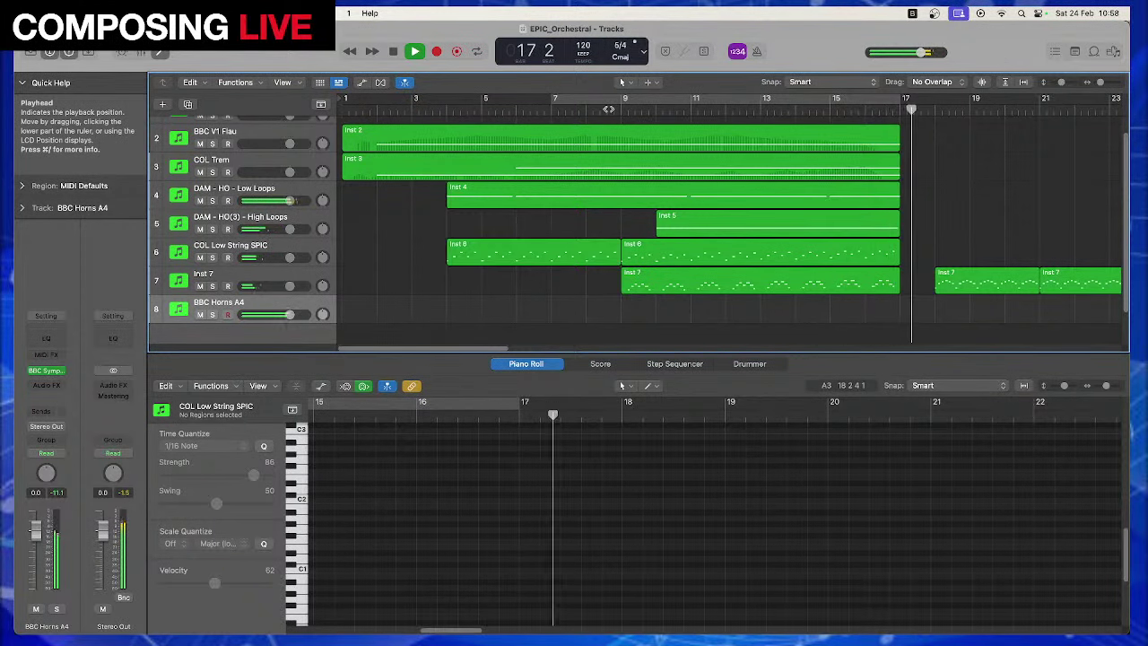
left_click(608, 109)
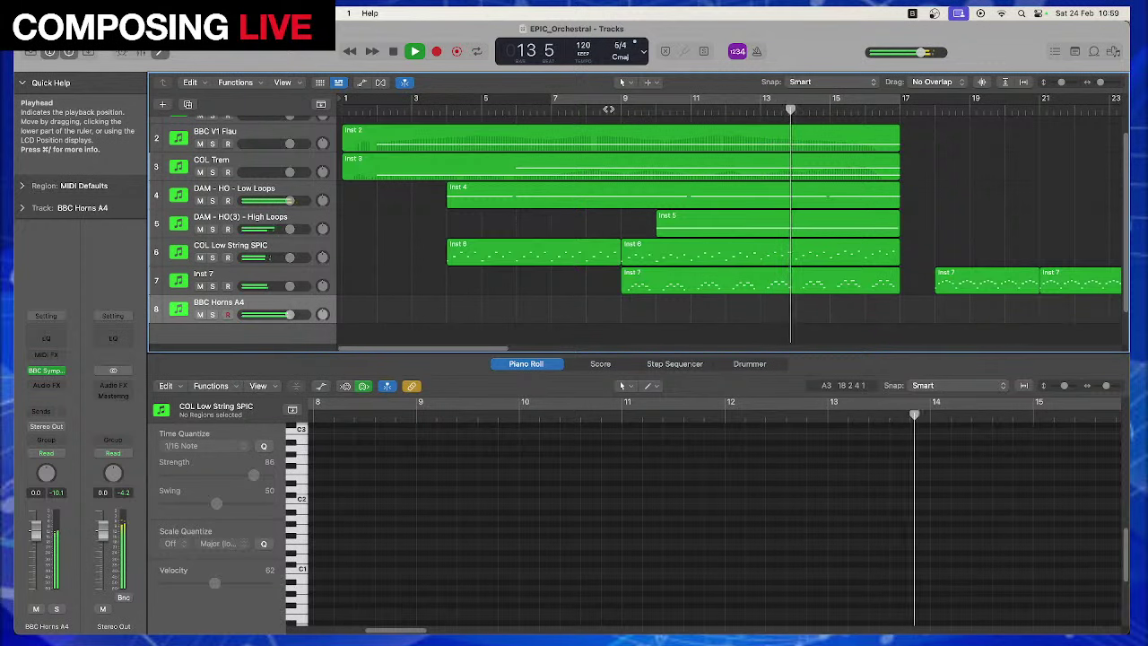
left_click(608, 108)
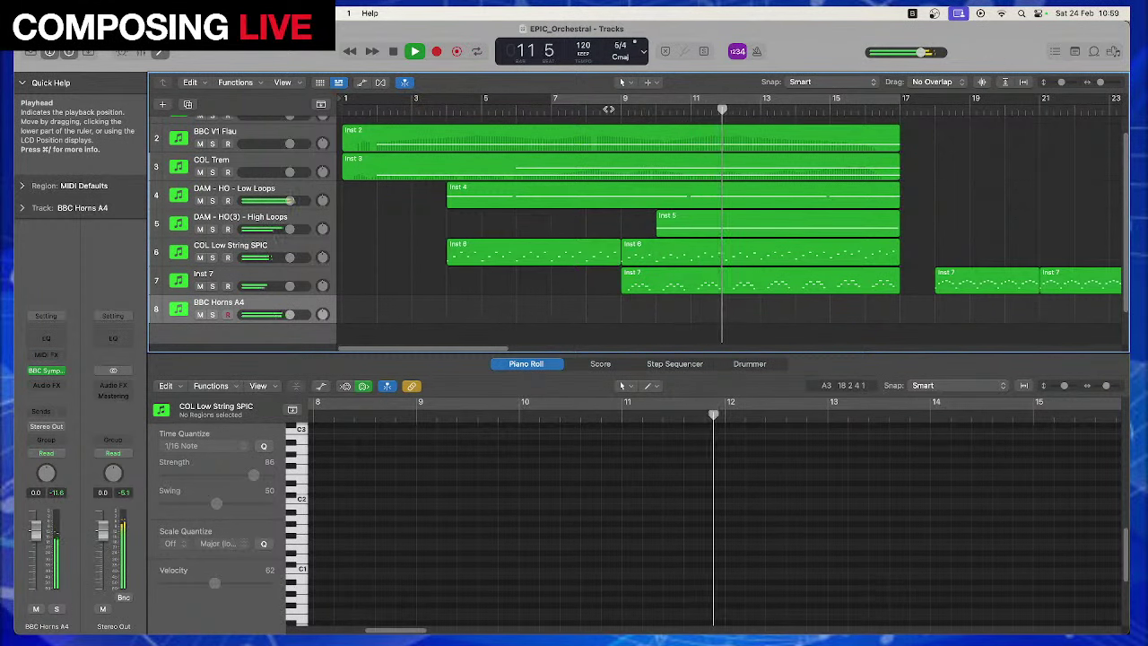
left_click(608, 109)
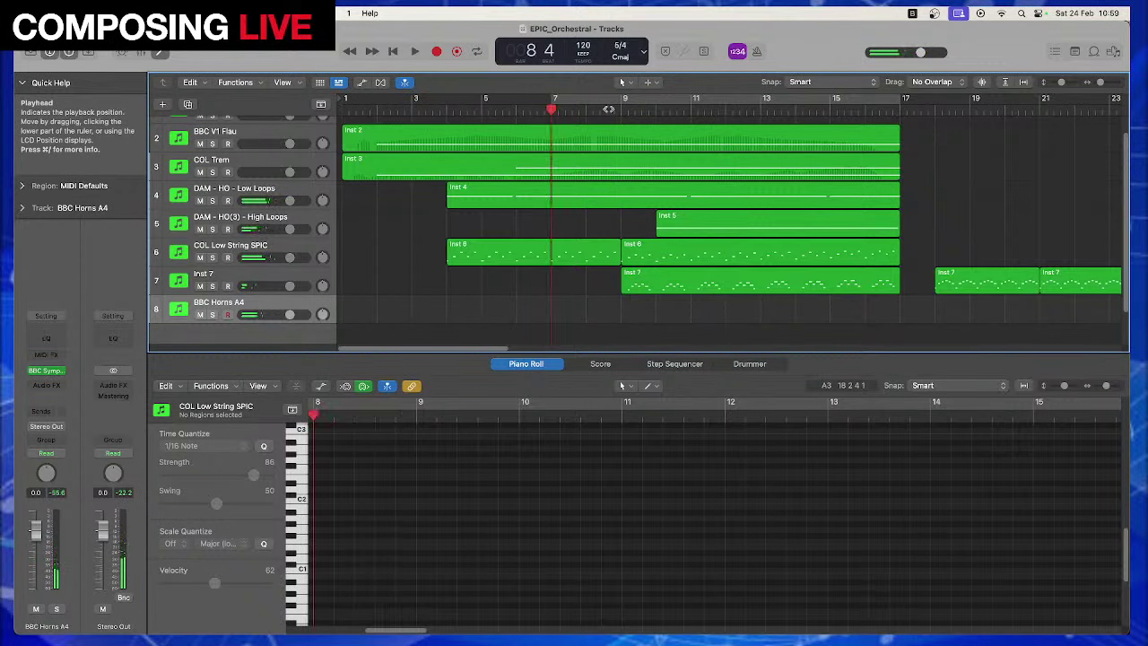
Record a horn take on BBC Horns A4 from bar 9 to just past bar 17 and quantize all its notes to 1/16
key("r")
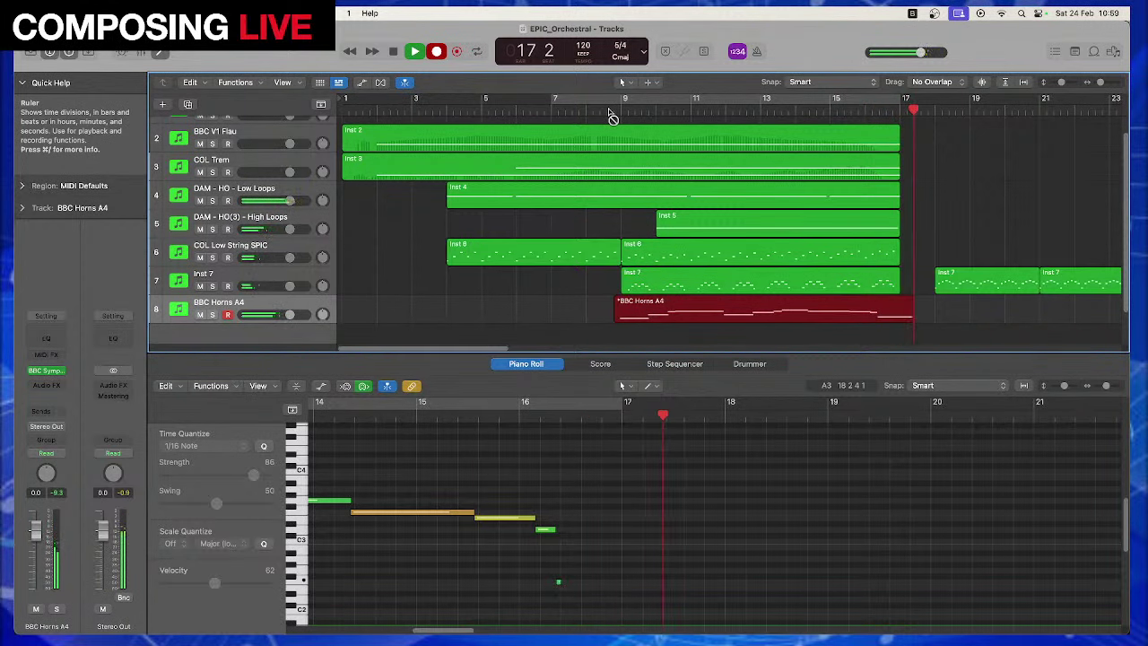
key("space")
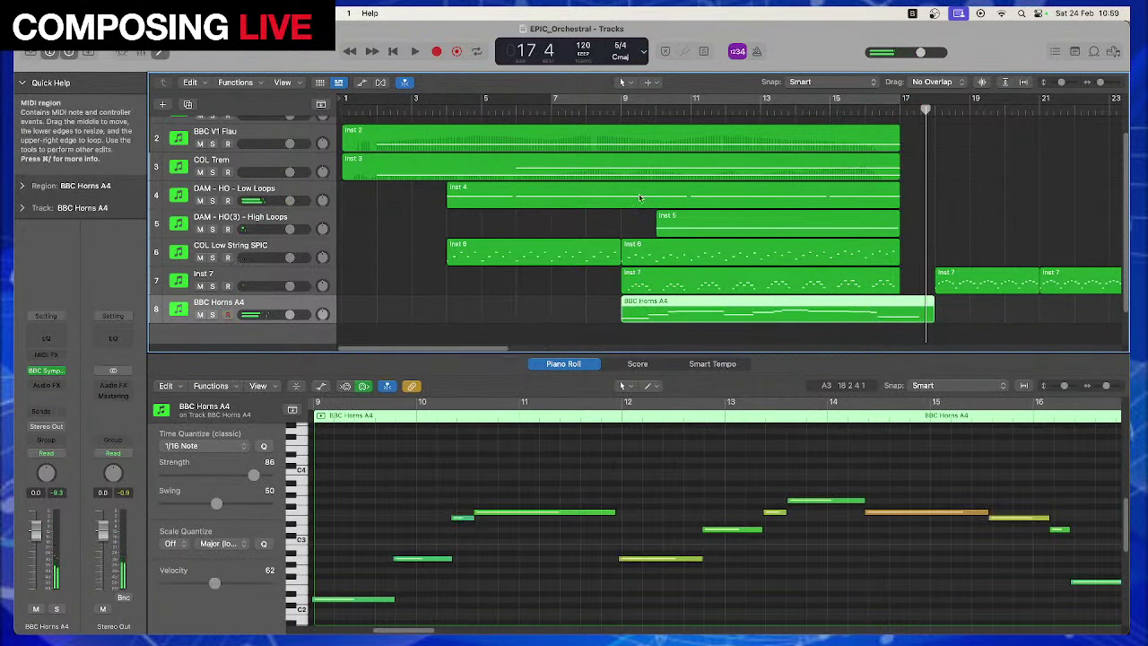
key("super+a")
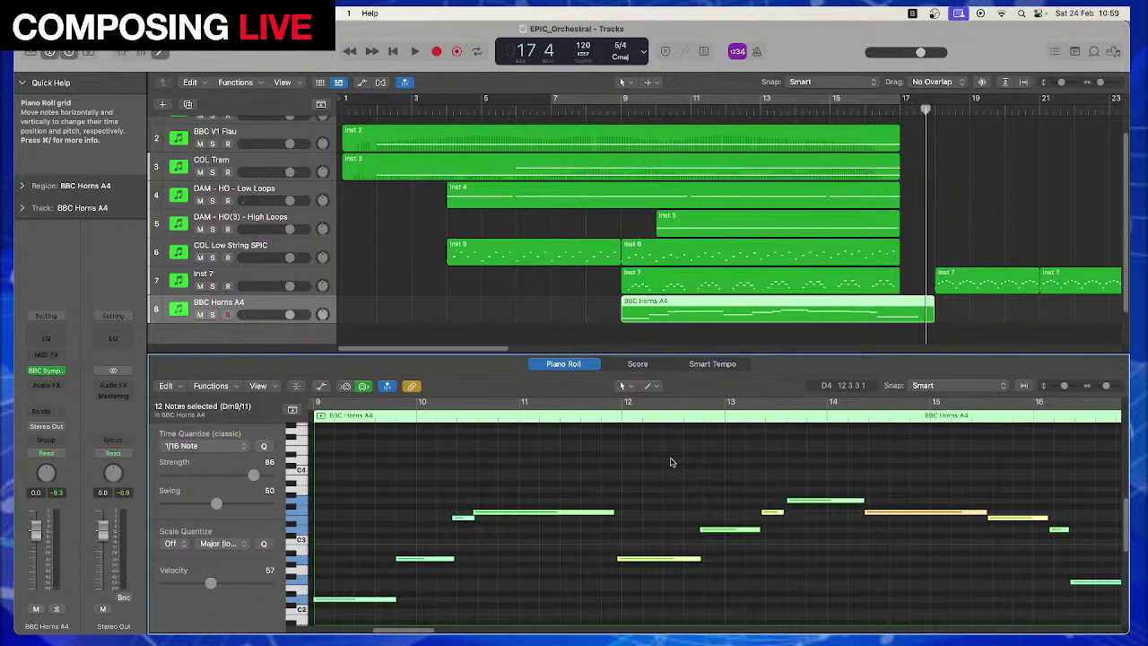
Nudge the starts of the horn notes in the middle of bar 10 and across bars 12 and 13 slightly later
left_click(465, 534)
left_click_drag(464, 523, 480, 512)
left_click_drag(618, 559, 622, 560)
left_click_drag(703, 533, 766, 513)
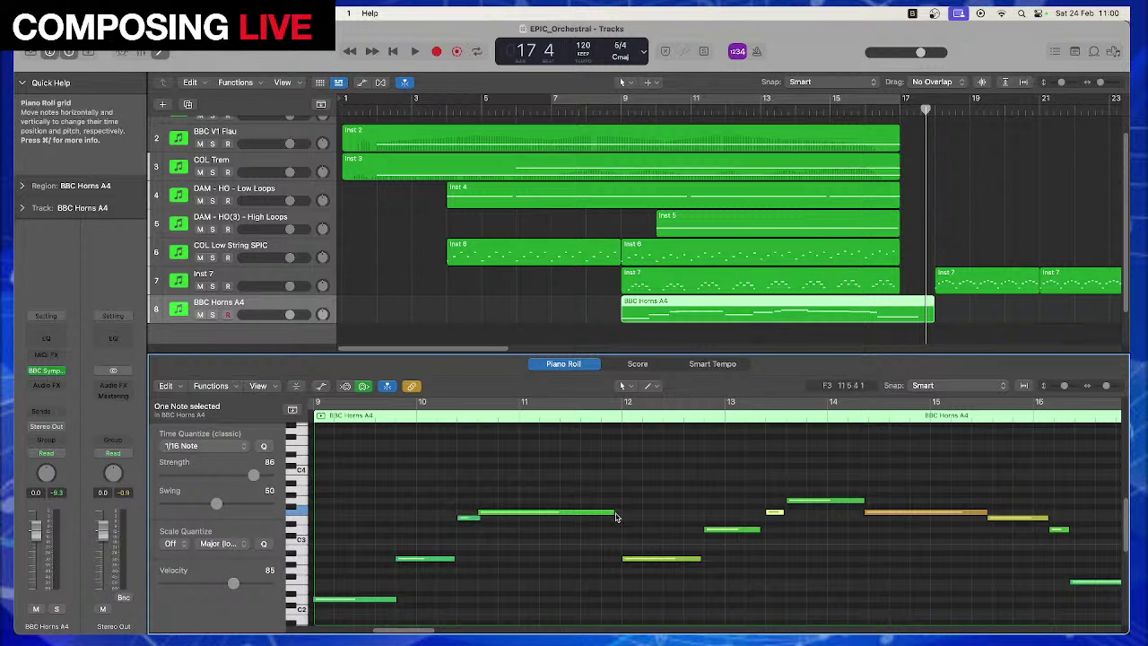
Extend the long F3 horn note to bar 12 and lengthen the G3 within bar 14, trimming the following F3's start to match
left_click_drag(617, 517, 619, 518)
left_click_drag(642, 600, 642, 601)
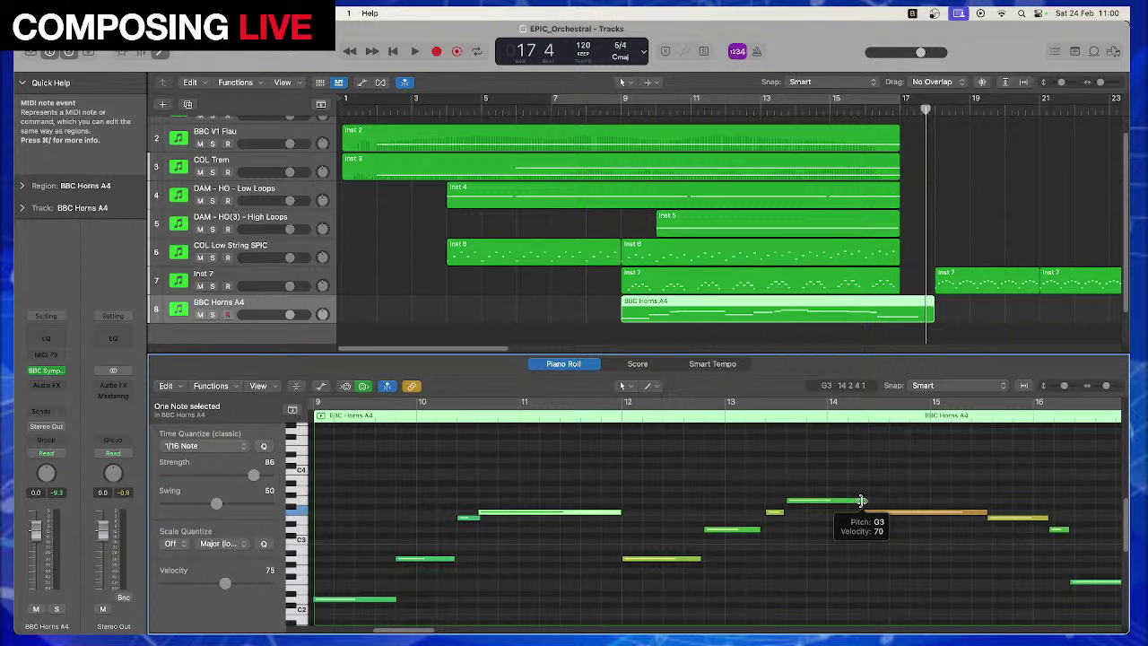
left_click_drag(861, 500, 911, 512)
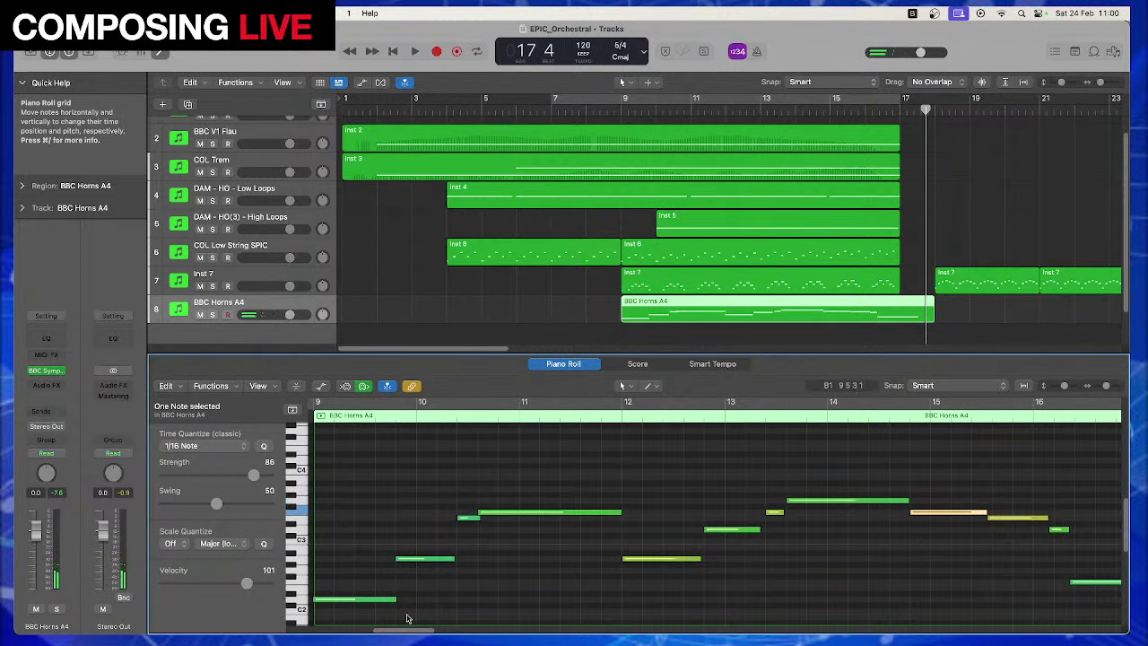
Move the last three horn notes slightly later and lengthen the final low note further into bar 17
left_click_drag(393, 632, 414, 632)
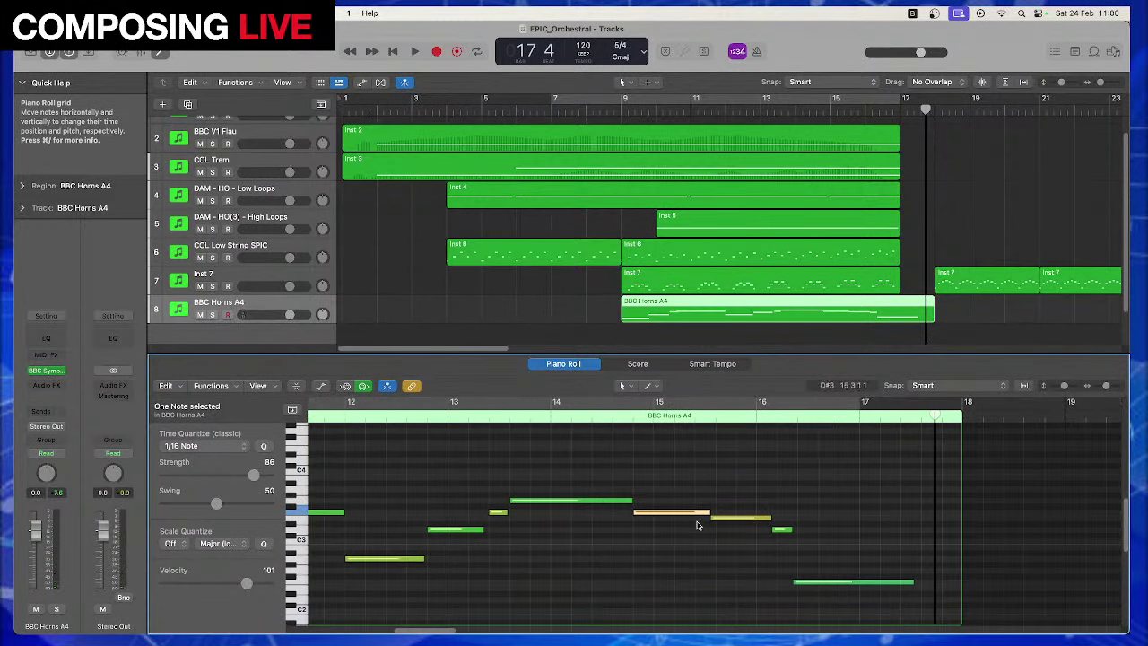
left_click_drag(710, 518, 785, 535)
left_click_drag(802, 584, 812, 586)
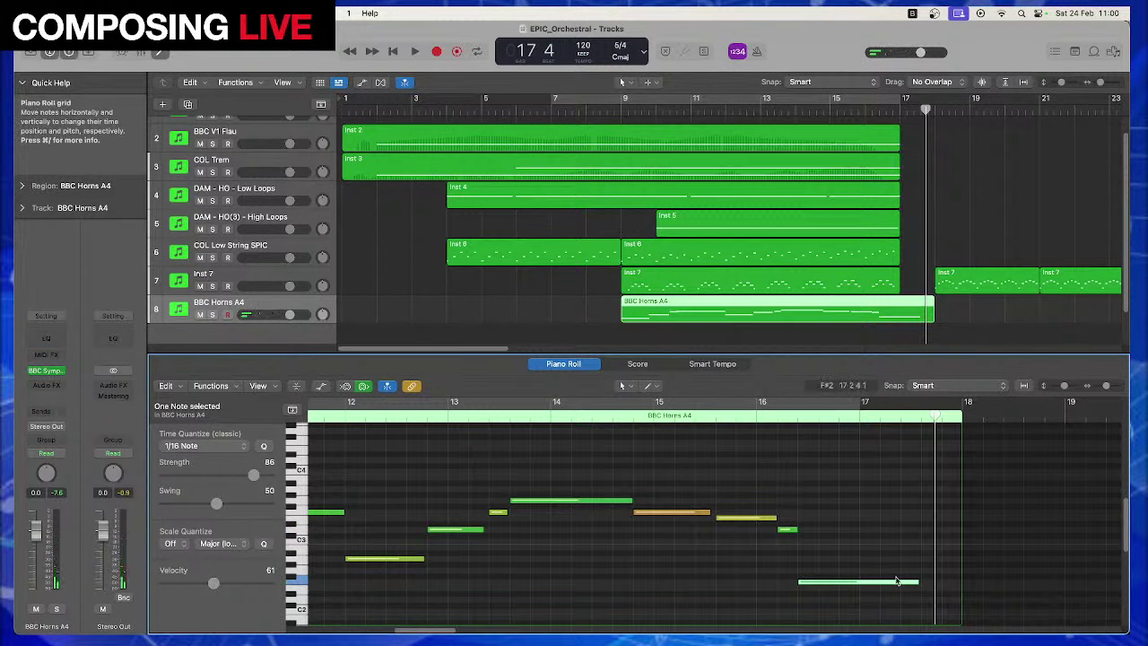
left_click_drag(916, 582, 938, 585)
Play back the edited horn part with the full arrangement from just before bar 9 into bar 14
left_click_drag(439, 632, 411, 631)
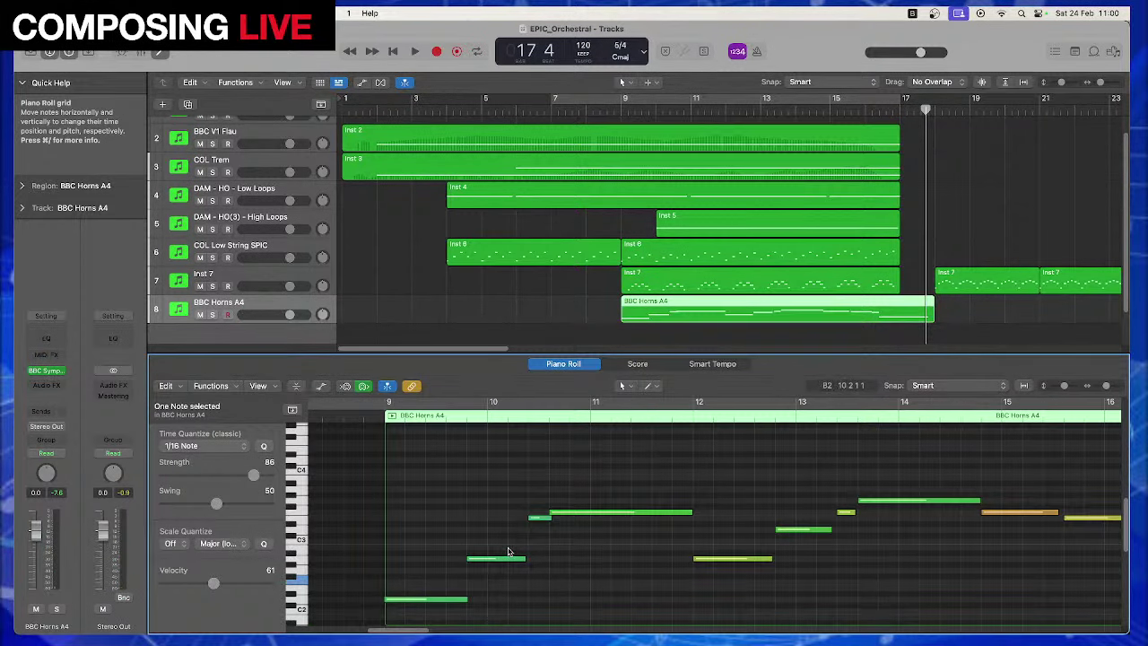
key("space")
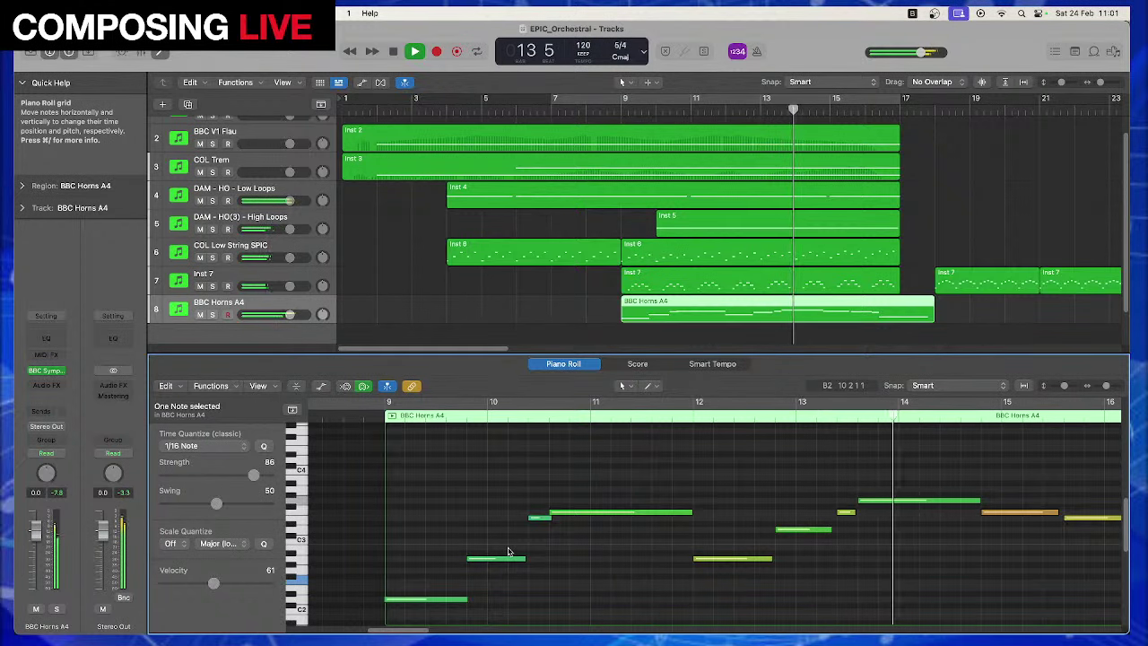
key("space")
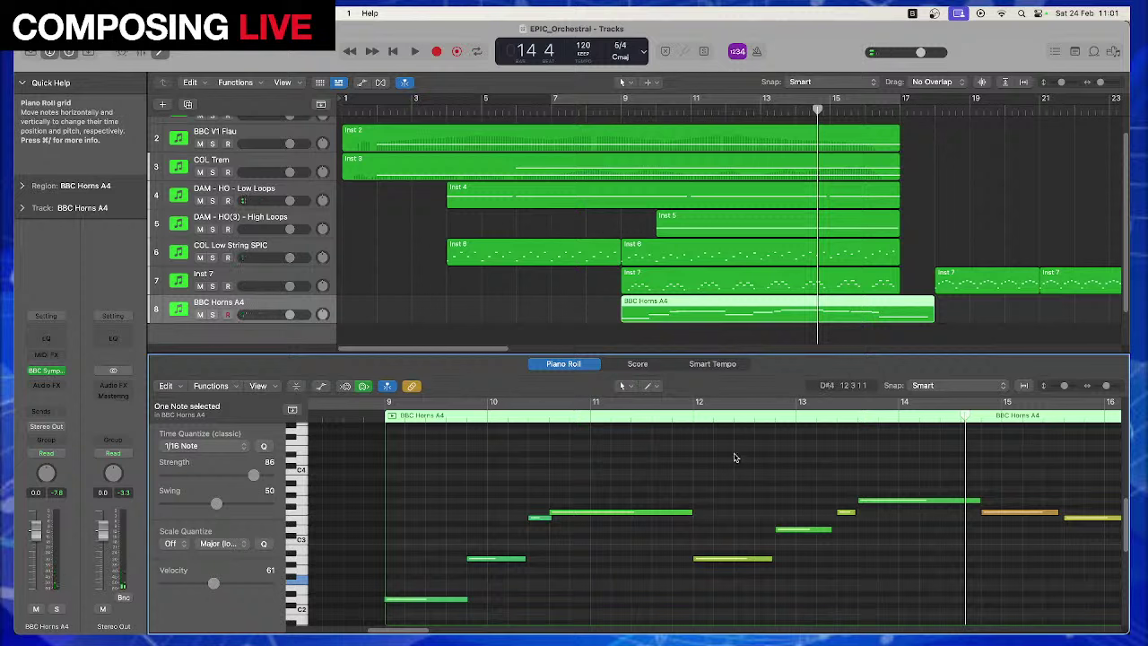
Shift the eight horn notes from bar 12 onward one beat later and extend the preceding F3 to meet them
left_click_drag(406, 631, 425, 631)
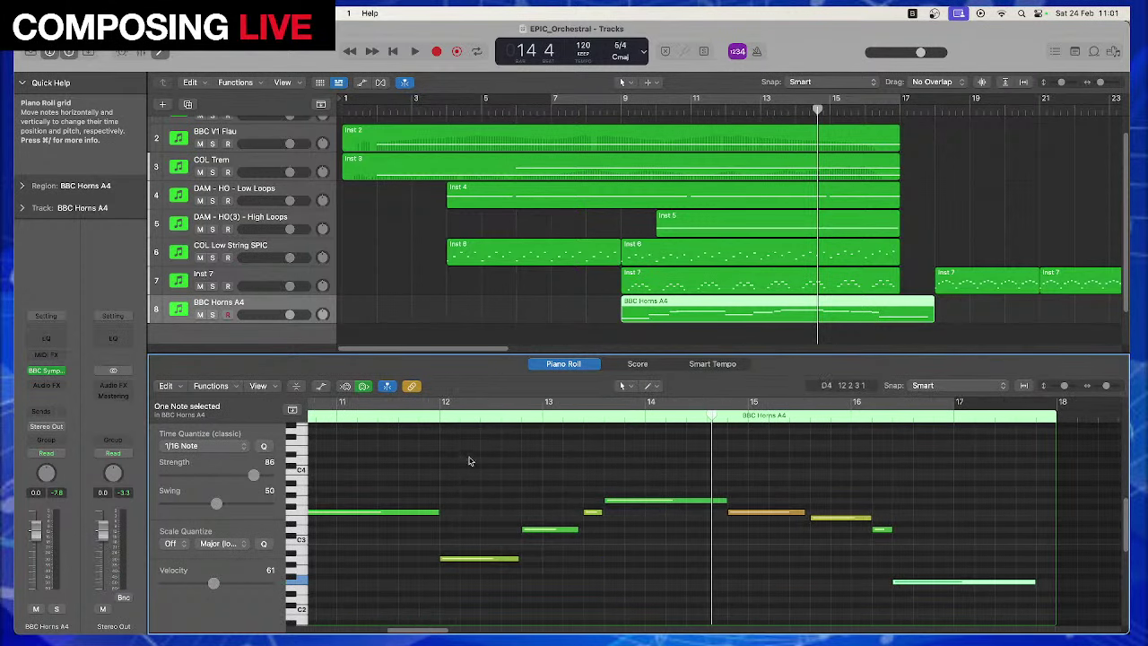
left_click_drag(468, 461, 991, 615)
left_click_drag(459, 561, 479, 559)
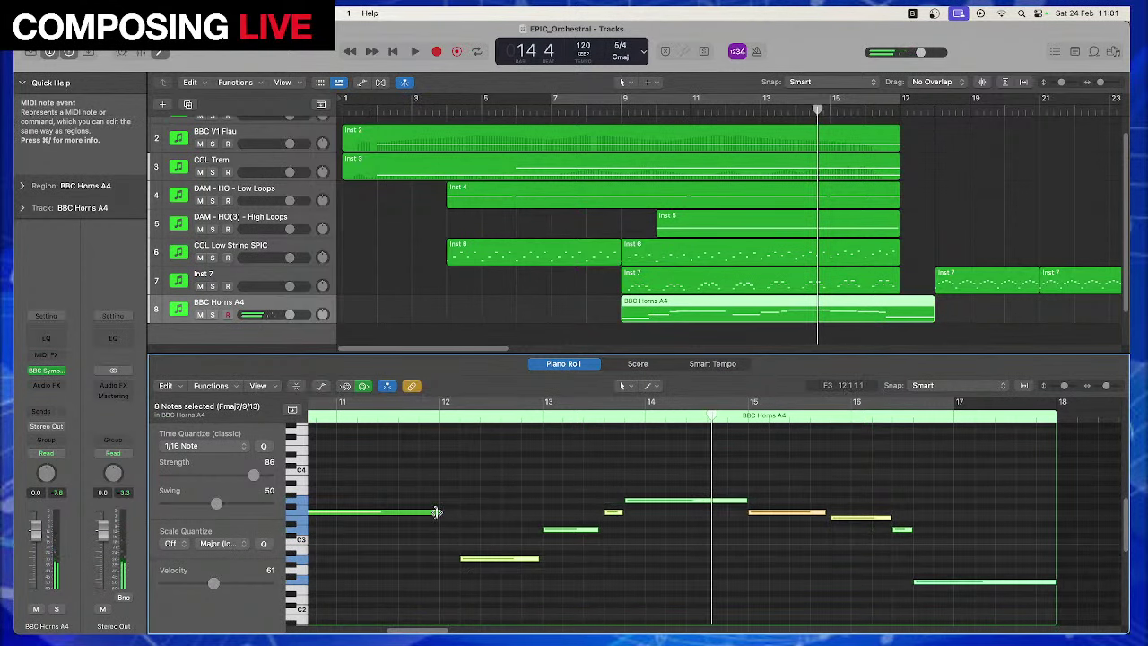
left_click_drag(438, 512, 459, 512)
Select the last four horn notes and play the cue from just before bar 9 to bar 15 to check the phrasing
left_click_drag(782, 470, 957, 587)
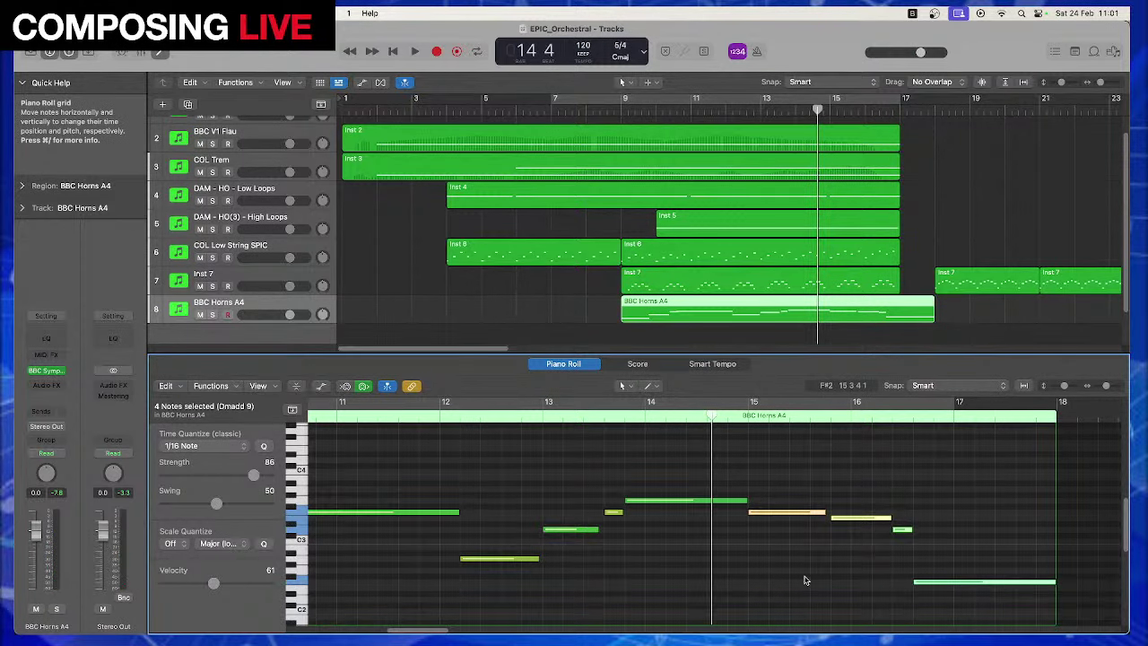
key("space")
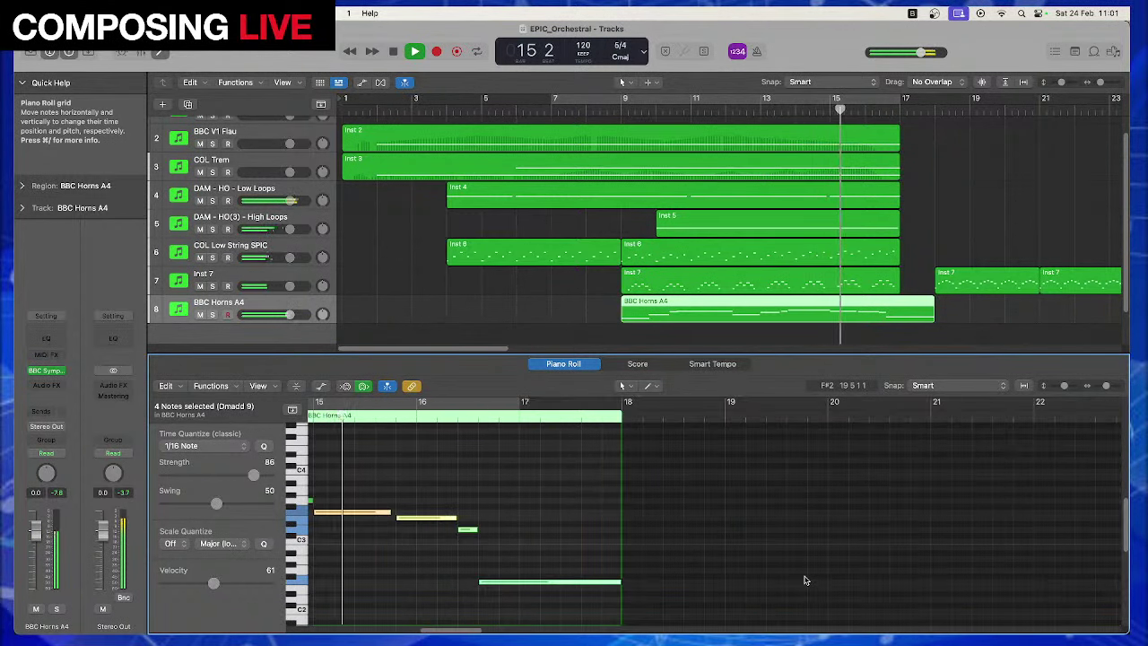
key("space")
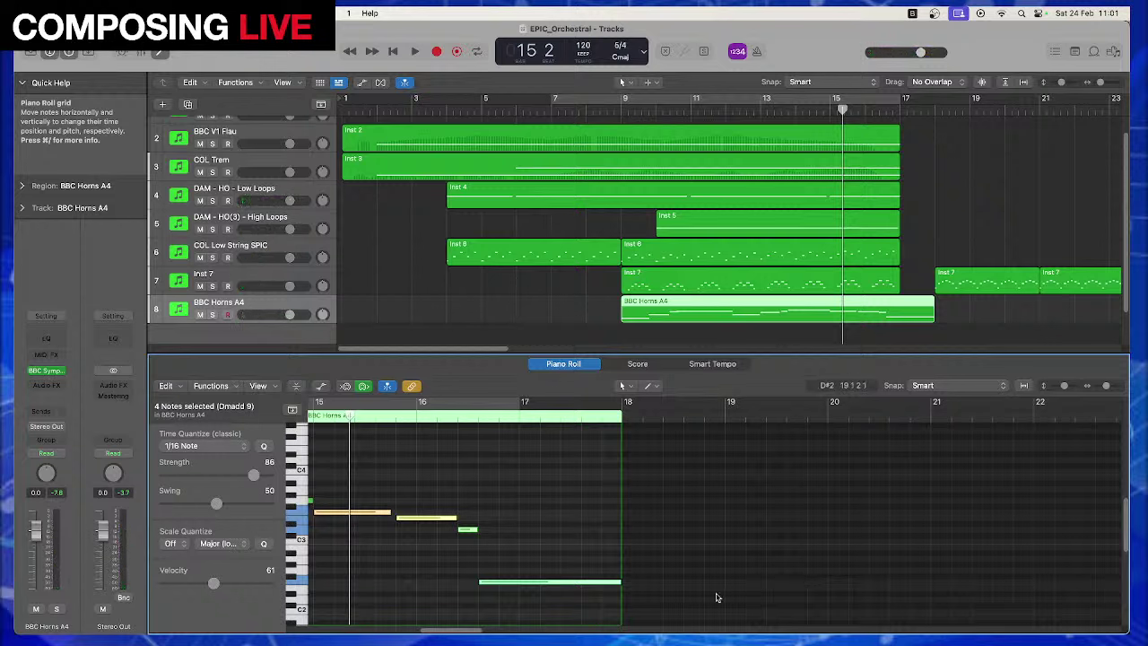
Extend the first horn note to bar 10, start the second there, make the long F3 span only bar 11, lengthen E3 to meet it, and audition
left_click_drag(473, 631, 437, 630)
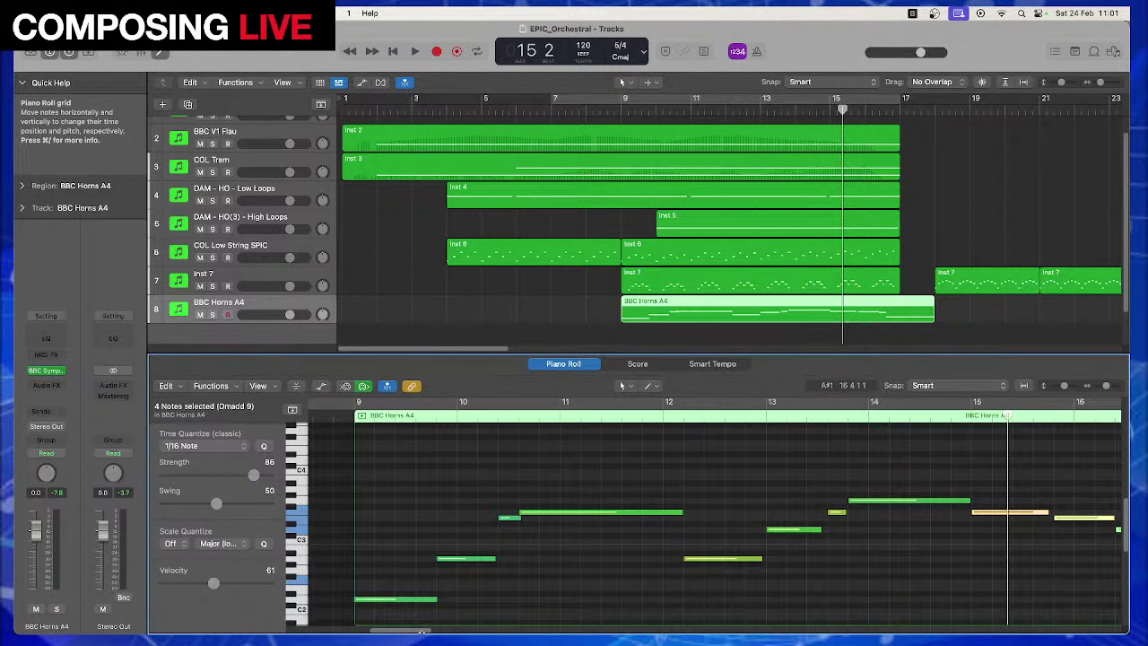
left_click_drag(437, 600, 456, 606)
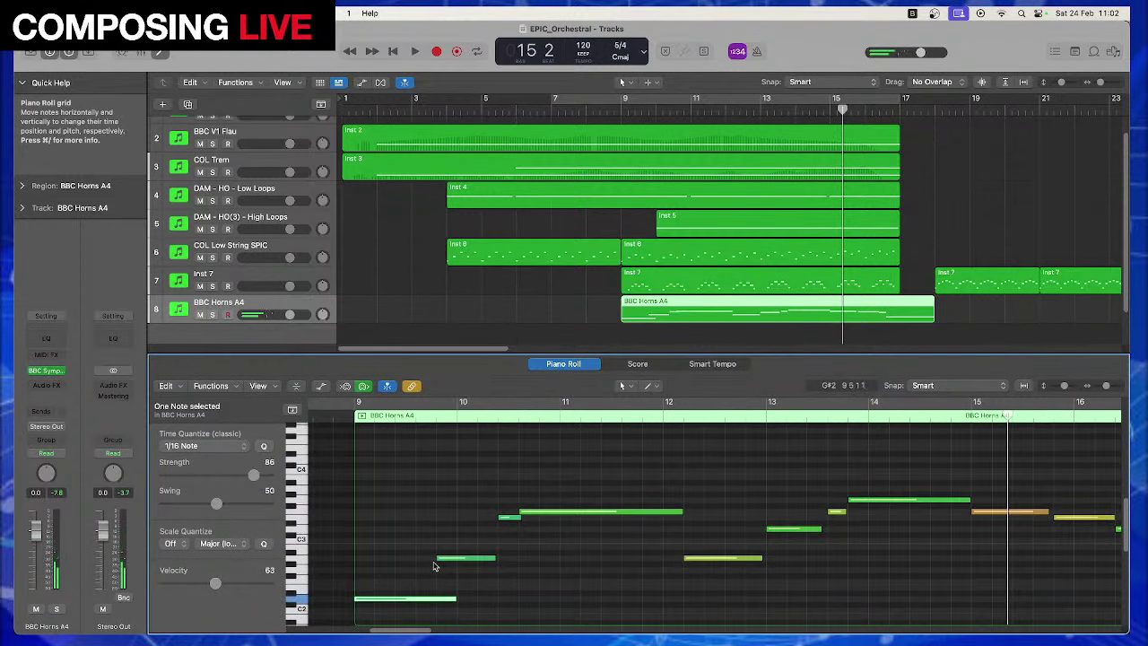
left_click_drag(437, 558, 458, 561)
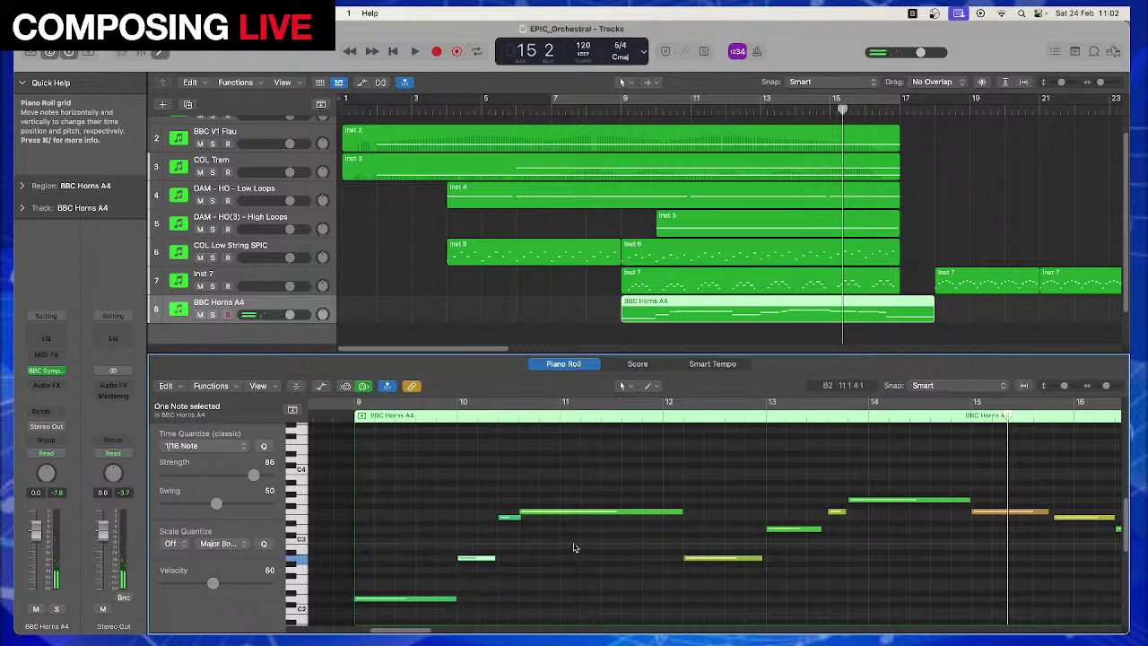
left_click_drag(683, 513, 662, 513)
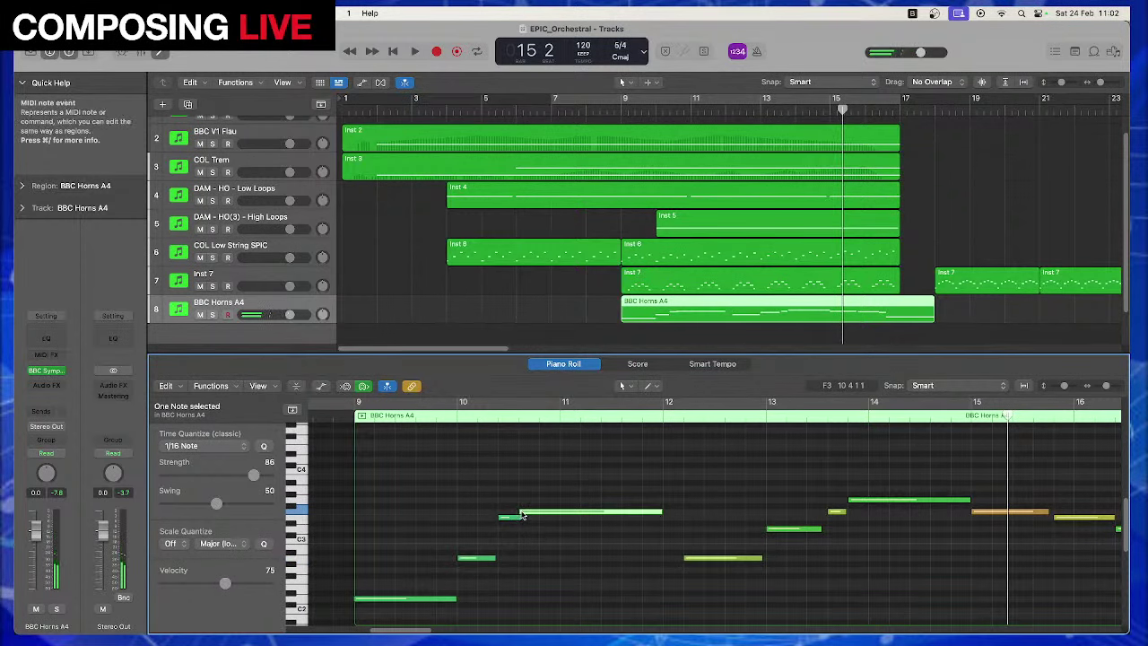
left_click_drag(522, 514, 559, 519)
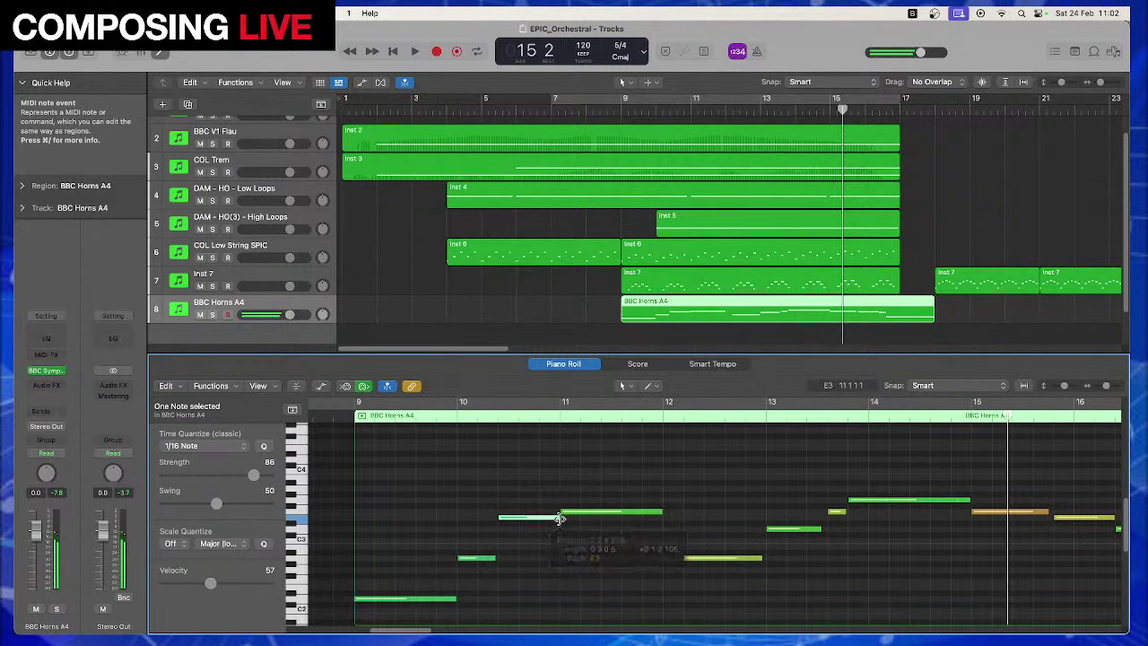
key("space")
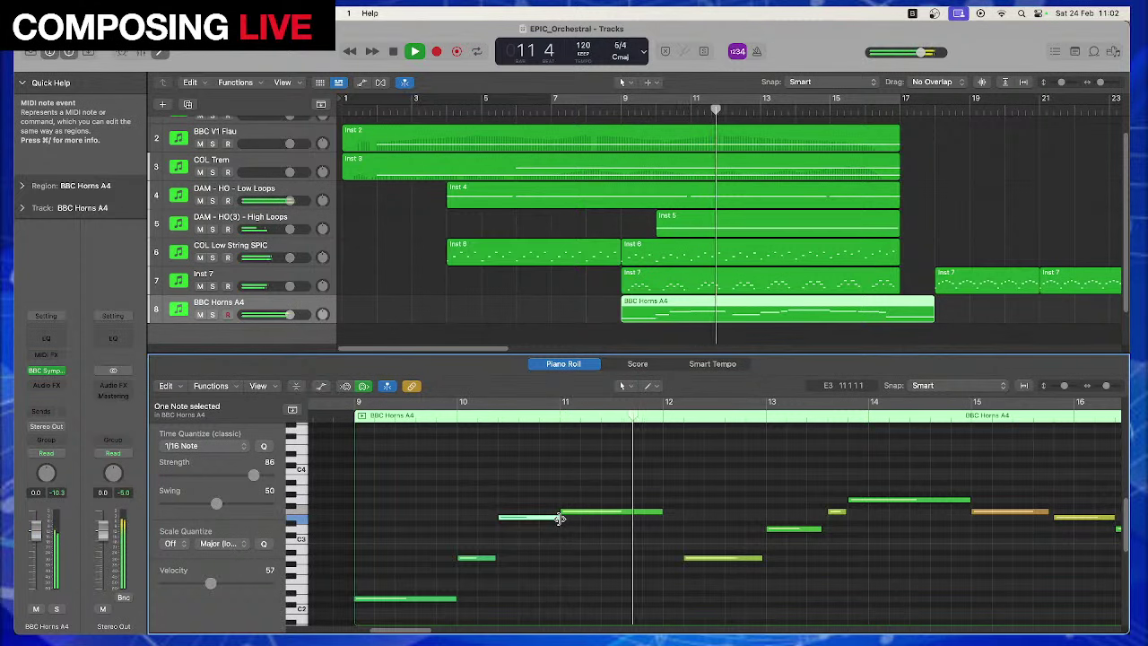
key("space")
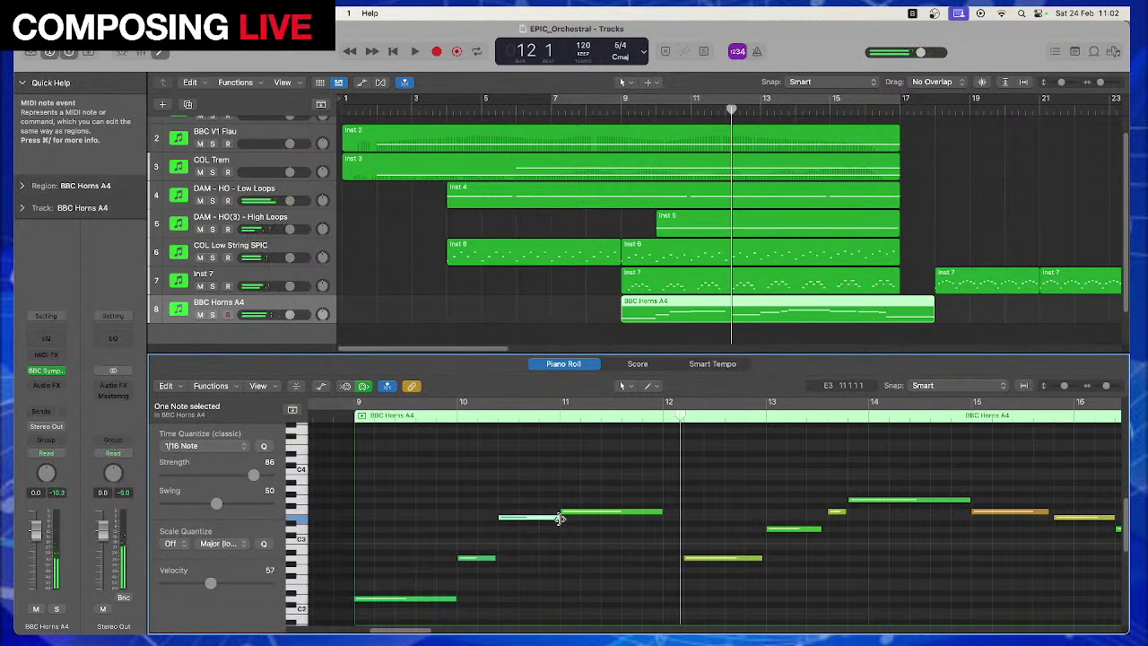
Start the A2 horn note at bar 12 and stretch bar 13's F3 note from beat 3 up to a G3 note starting at bar 14
left_click_drag(684, 563, 663, 560)
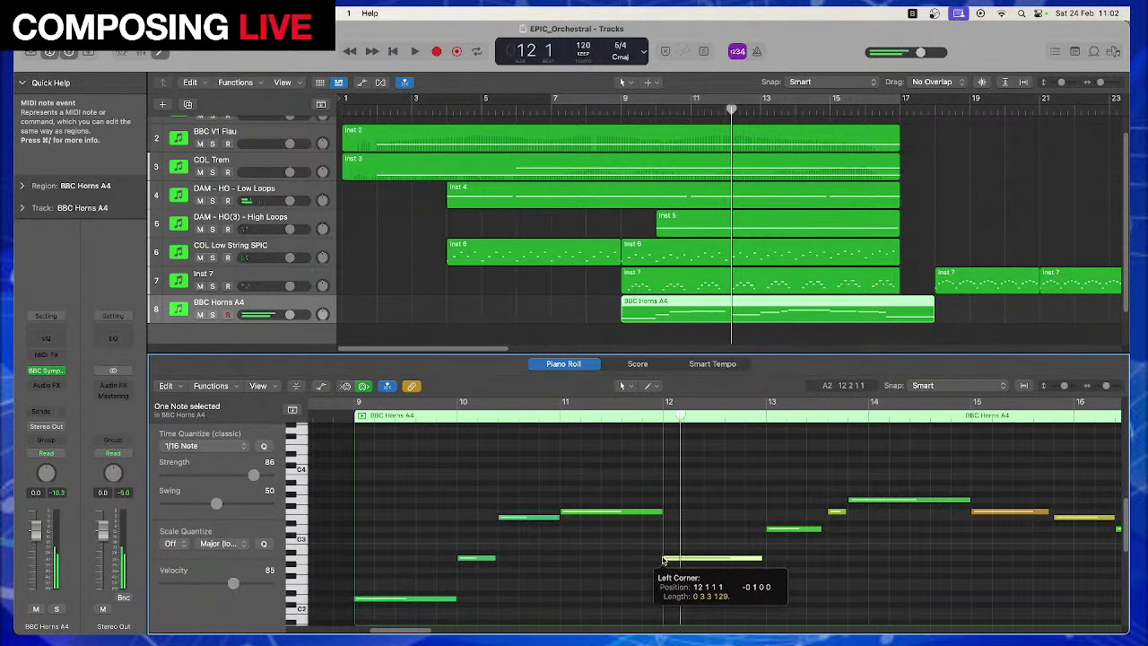
left_click_drag(818, 527, 863, 517)
left_click(830, 513)
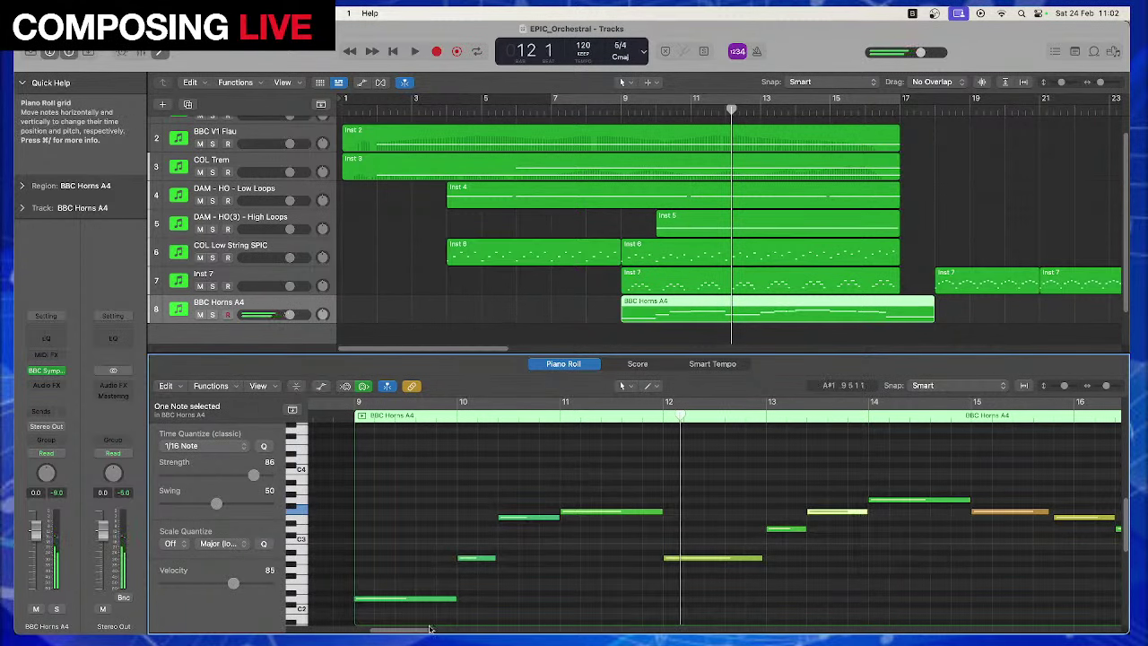
Retime the closing horn notes so E3 starts at bar 16, D3 lasts until bar 17 and the final low note starts there, and play them back
left_click_drag(415, 632, 440, 632)
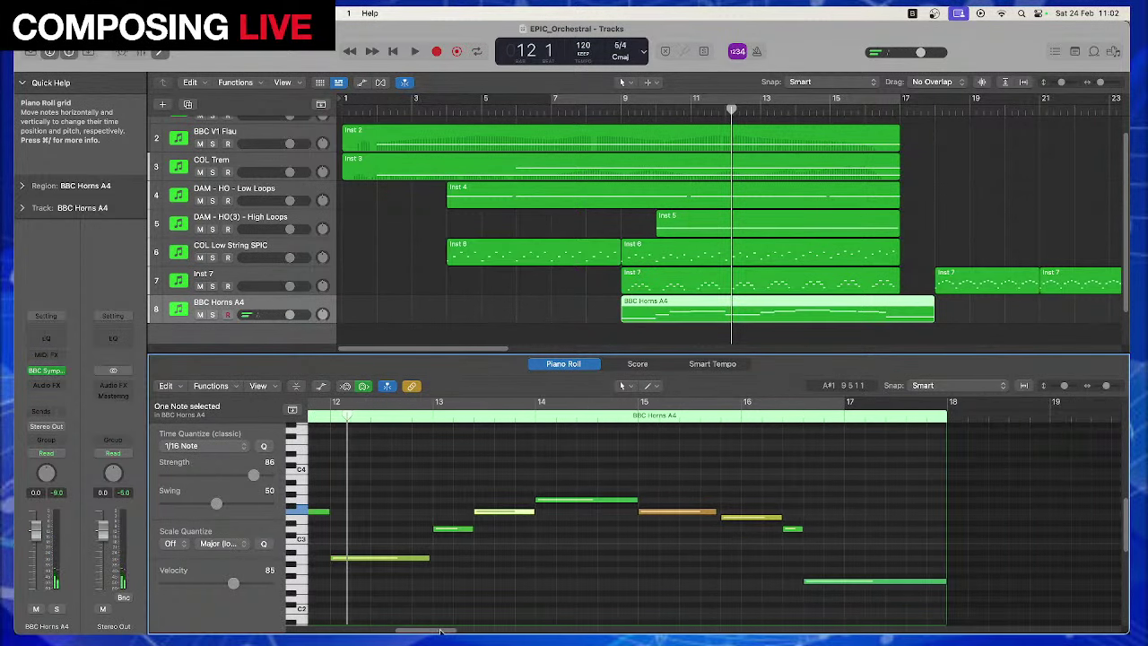
left_click_drag(715, 512, 755, 522)
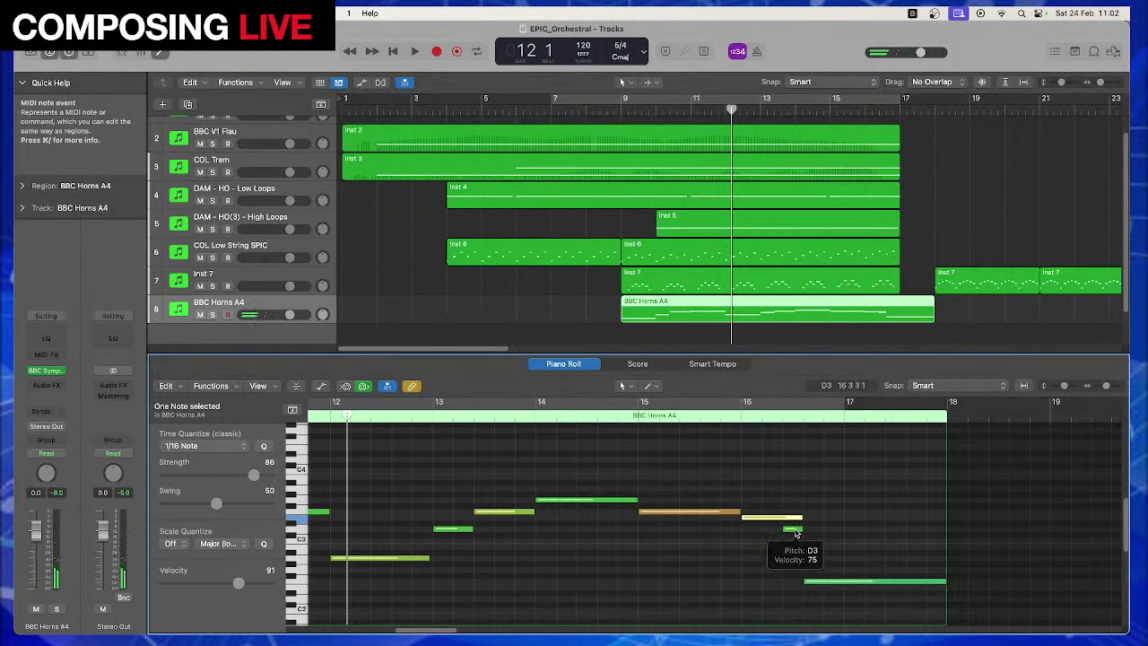
left_click_drag(801, 518, 843, 535)
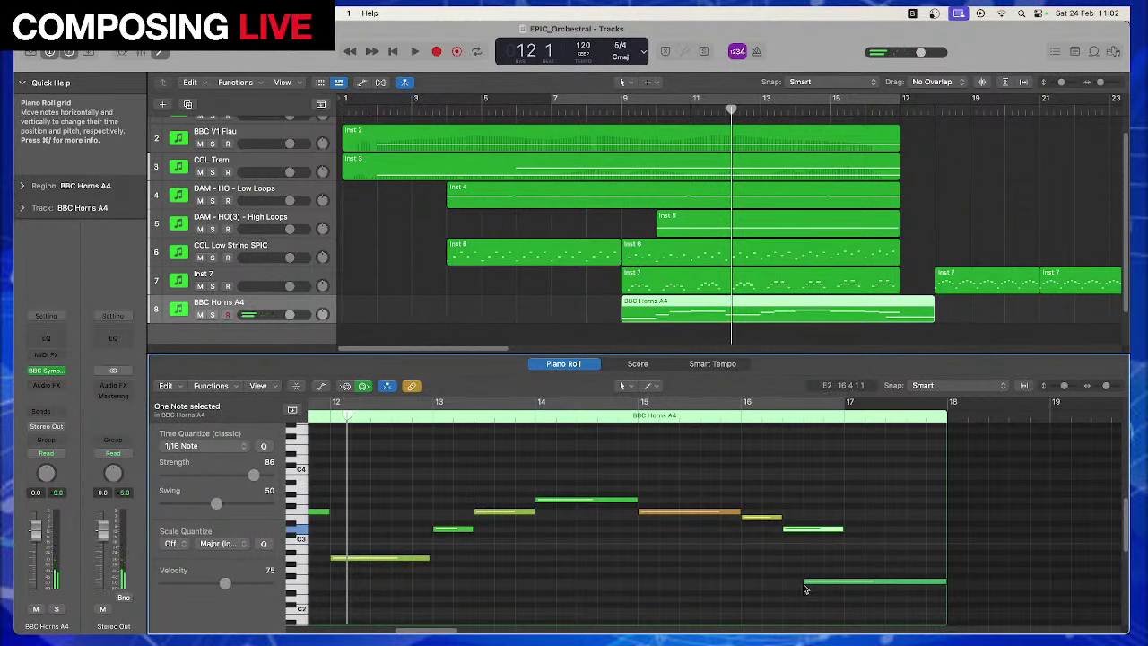
left_click_drag(804, 583, 845, 583)
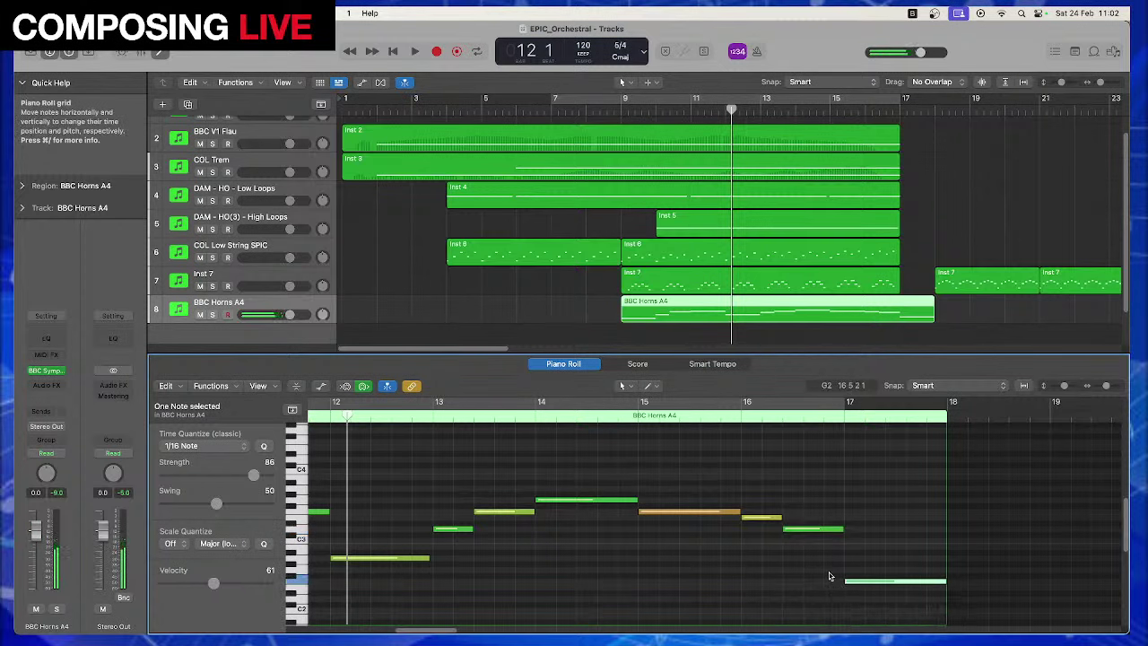
key("space")
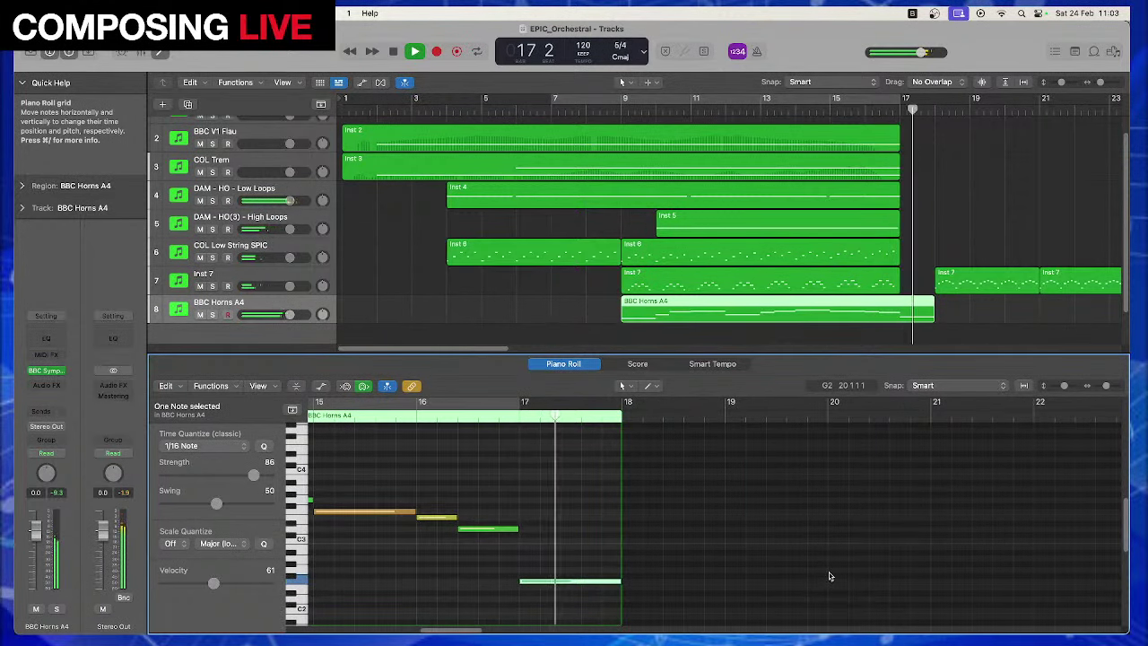
key("space")
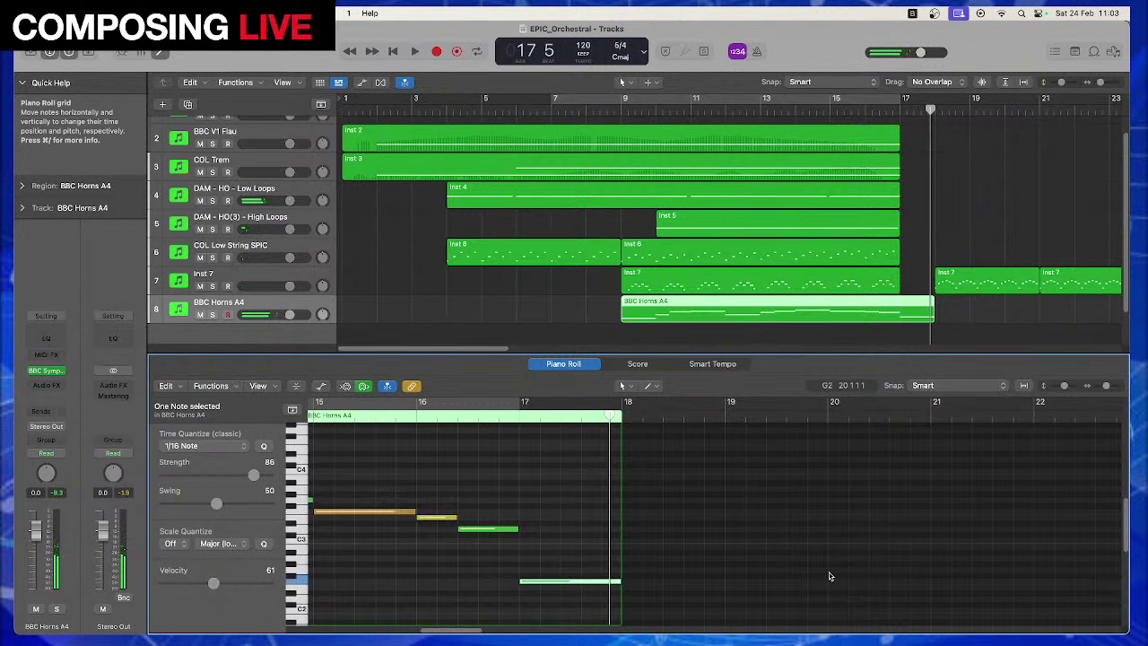
Move the BBC Horns A4 region and the High Loops region Inst 5 earlier so both start at bar 8
left_click_drag(656, 302, 619, 308)
left_click(669, 219)
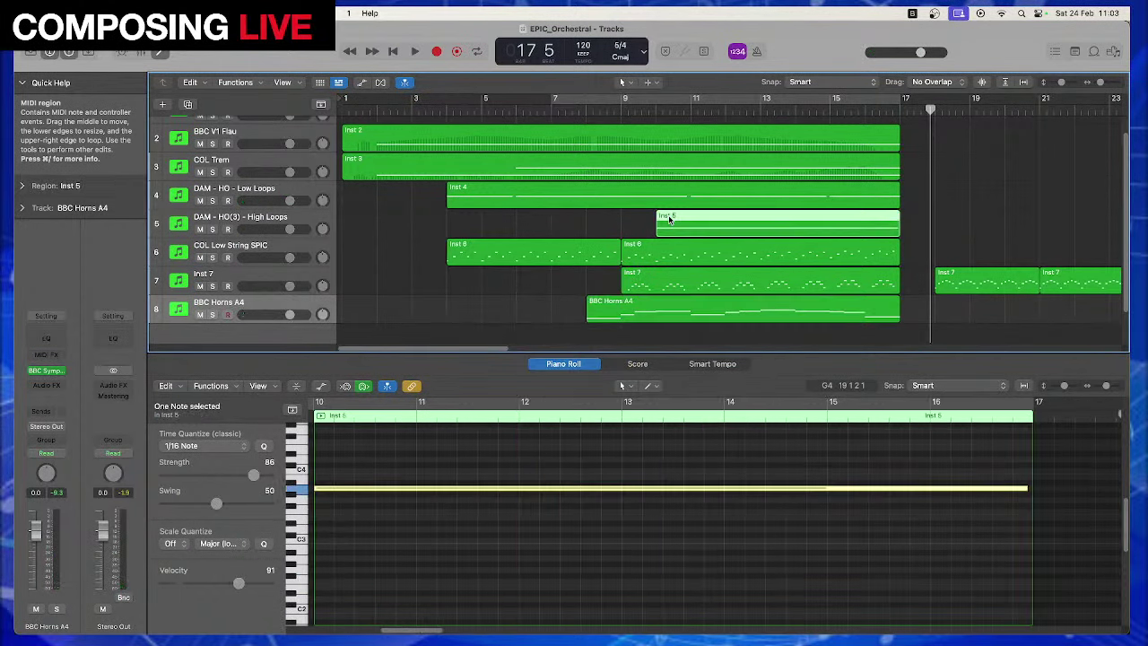
left_click_drag(653, 219, 585, 220)
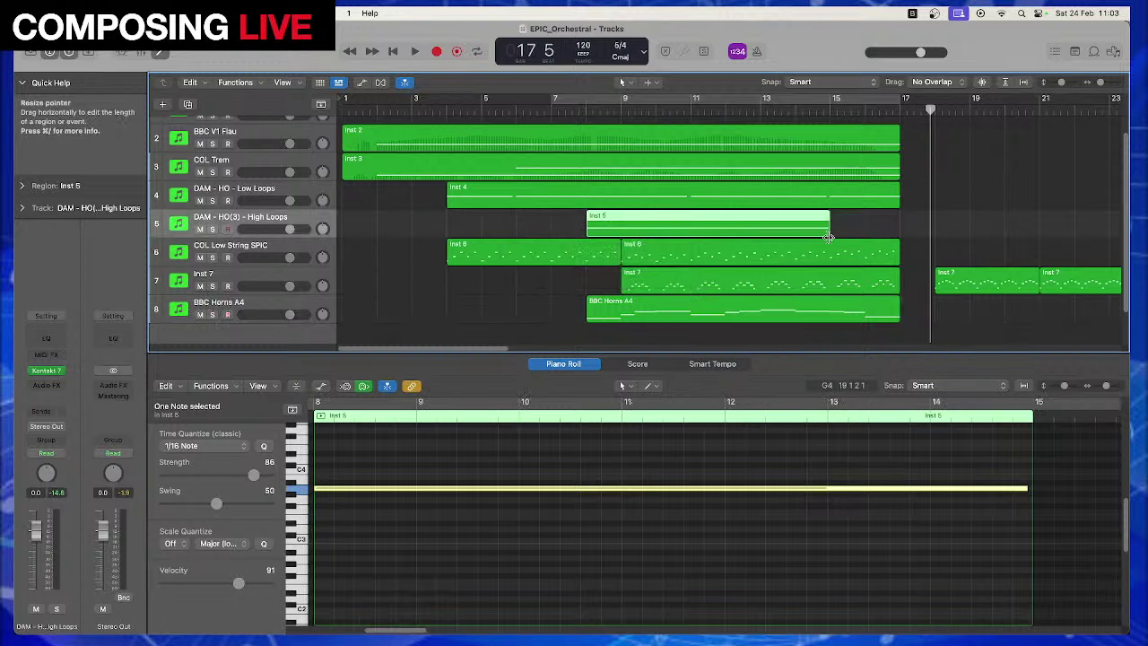
Extend the Inst 5 region and its sustained note on the High Loops track to end at bar 17
left_click_drag(829, 233, 900, 234)
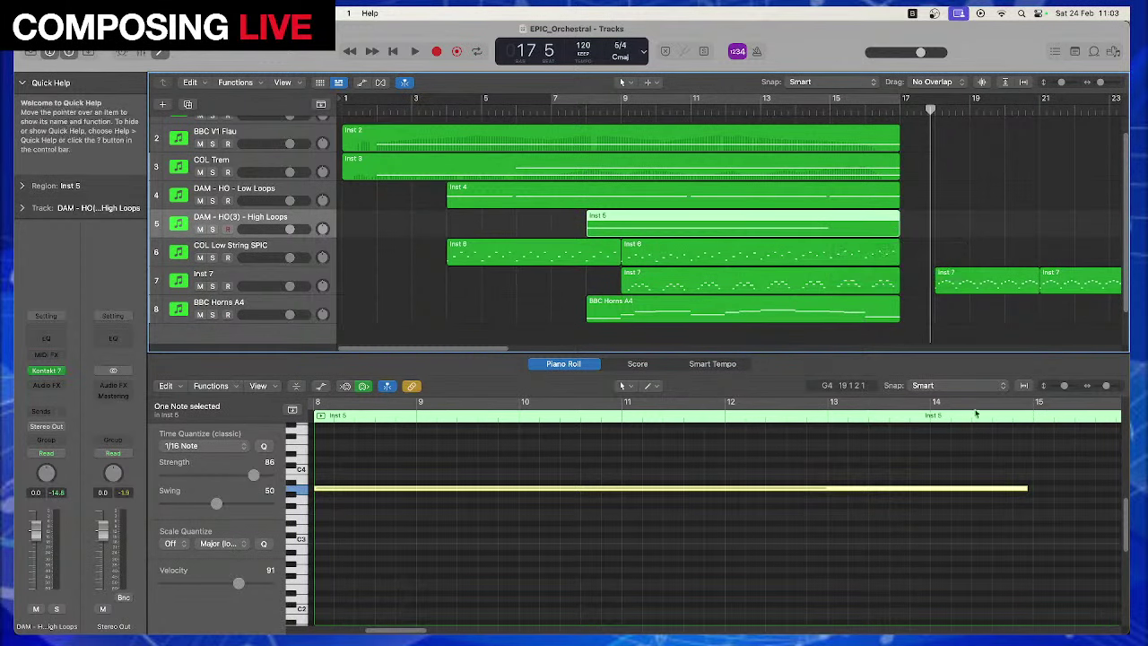
scroll(682, 538, "right", 3)
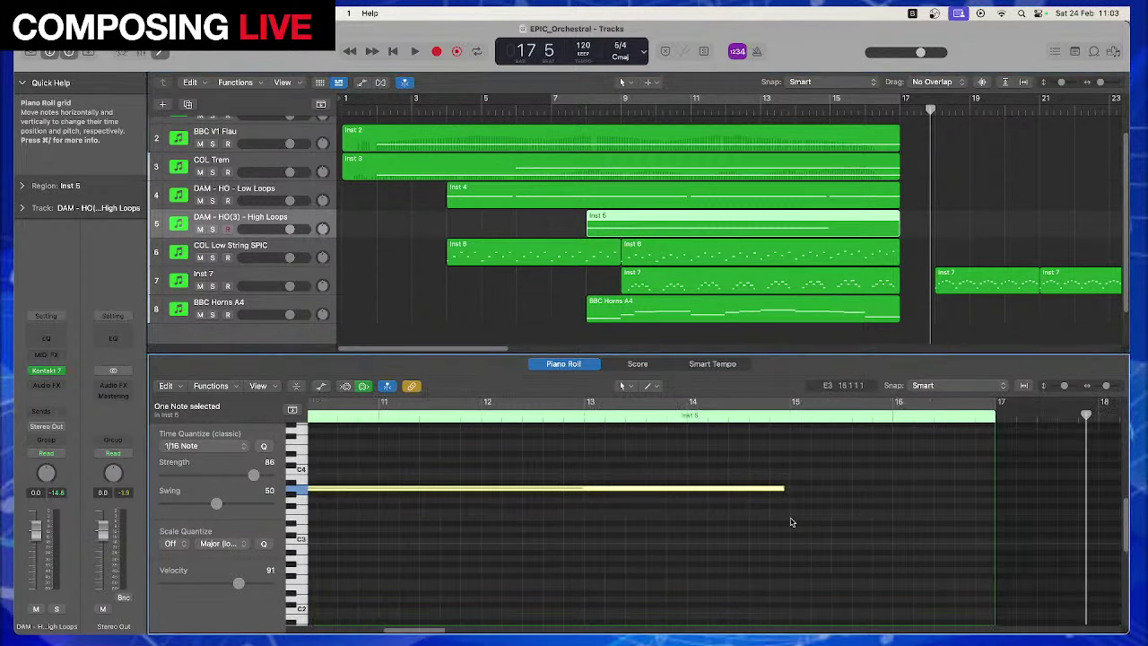
left_click_drag(783, 492, 994, 492)
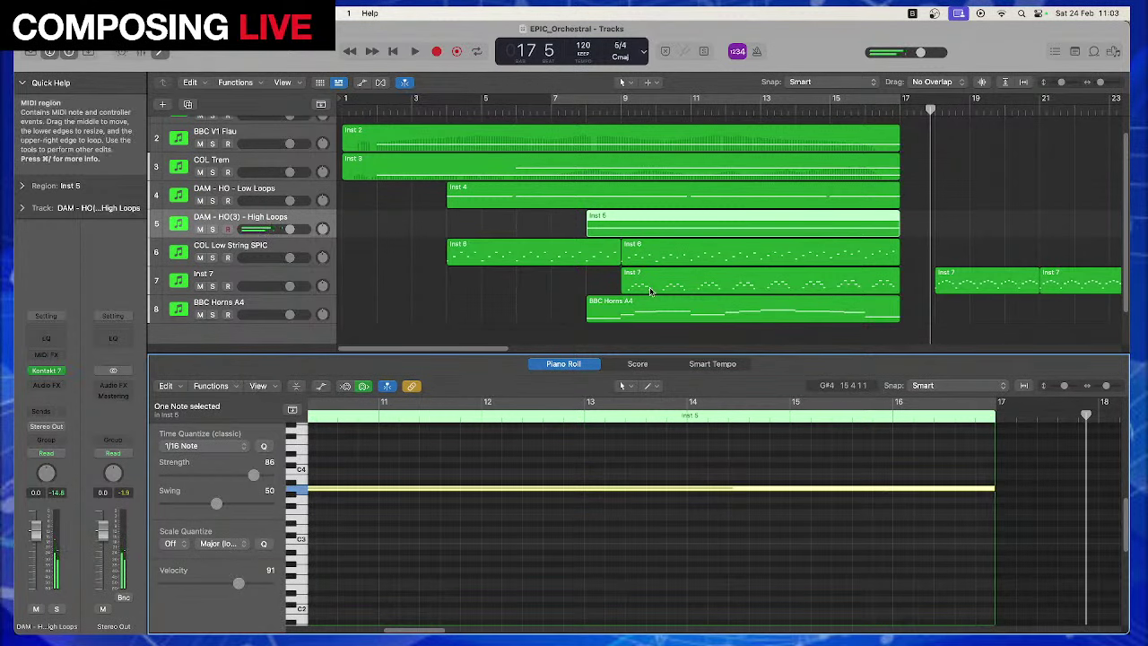
Divide the long Inst 4 note starting at bar 6 into two notes at bar 8, the second ending just before bar 11
left_click(583, 203)
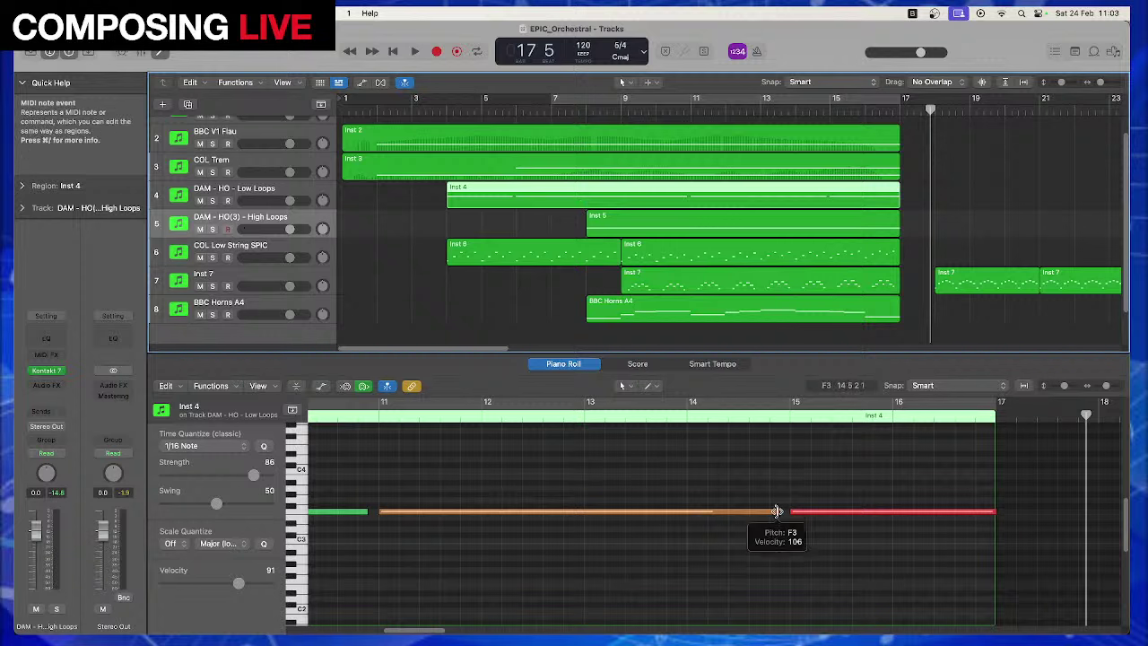
scroll(412, 633, "left", 2)
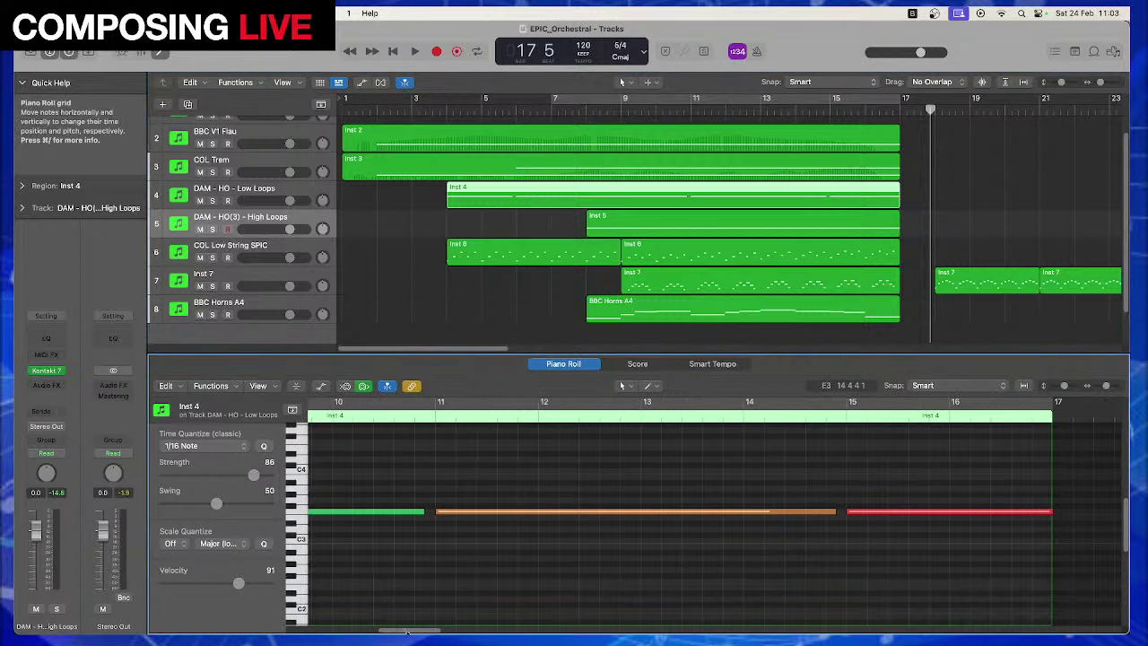
left_click(586, 108)
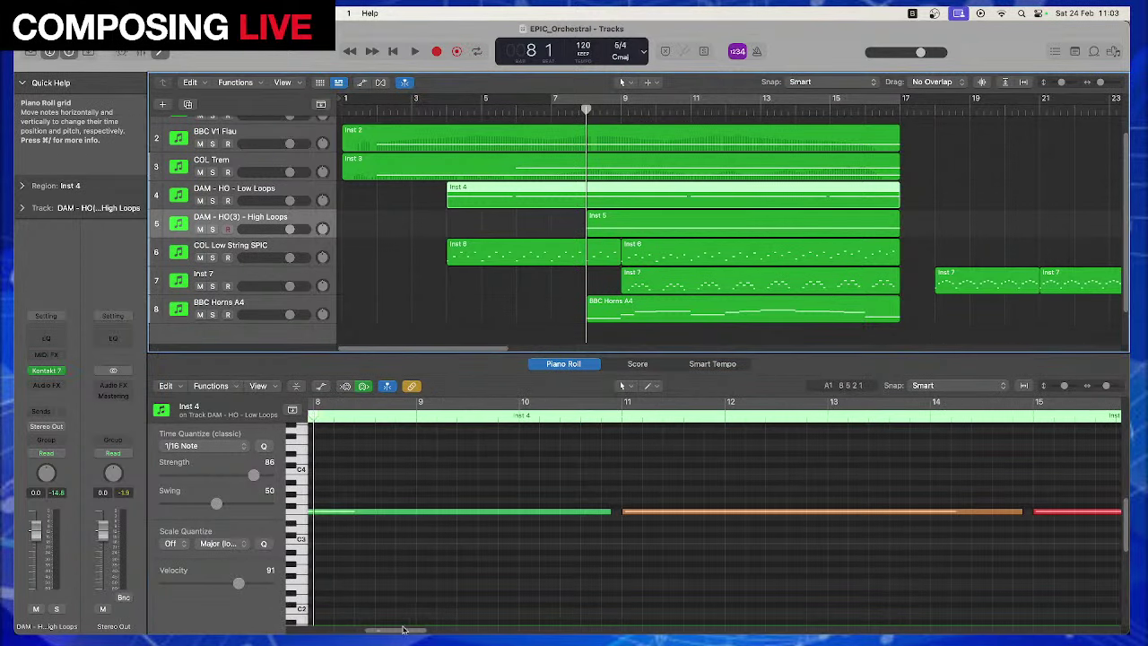
mouse_move(403, 631)
left_mouse_down()
mouse_move(369, 632)
mouse_move(381, 632)
left_mouse_up()
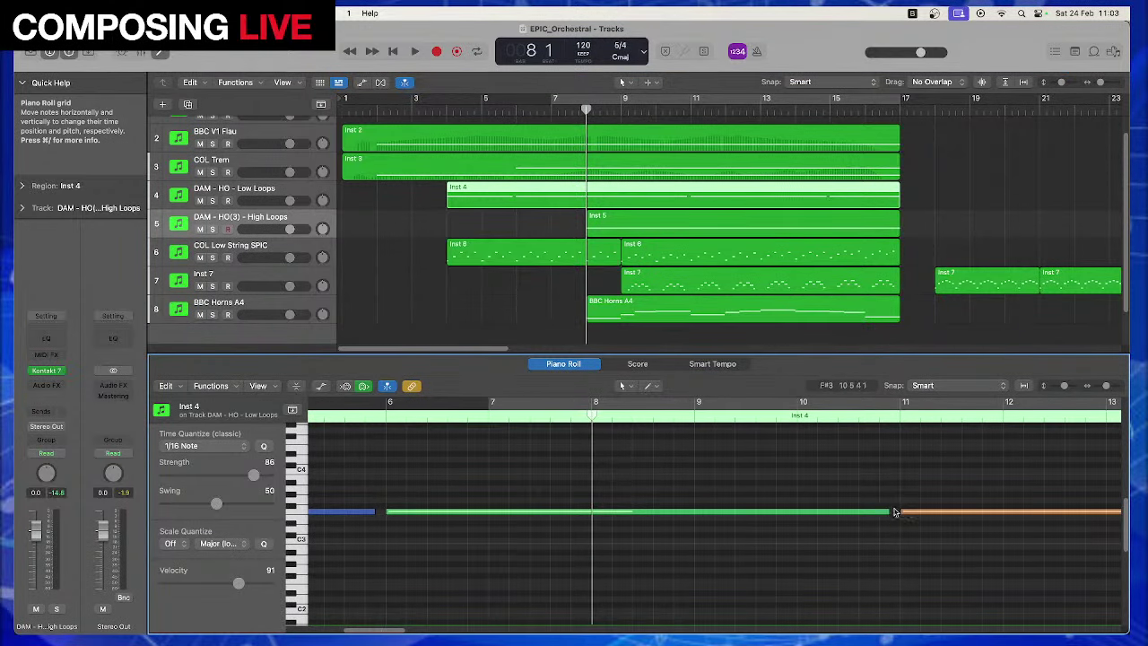
mouse_move(888, 513)
left_mouse_down()
mouse_move(576, 517)
mouse_move(896, 518)
left_mouse_up()
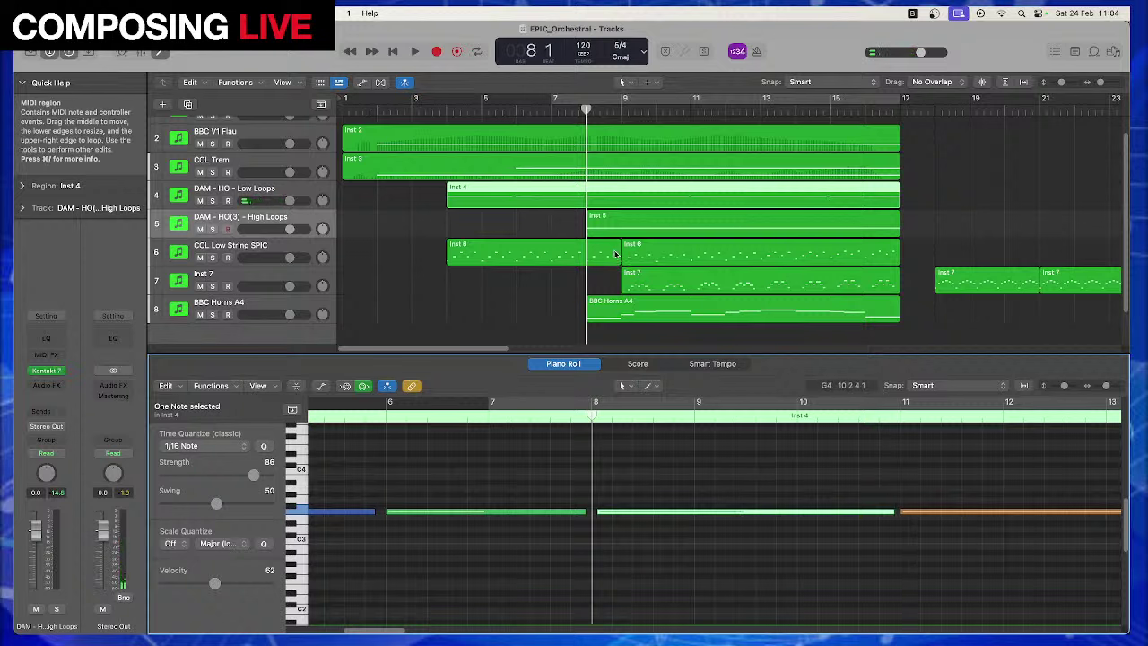
Play the arrangement from bar 8 and check the BBC Horns A4 and Inst 7 regions
key("space")
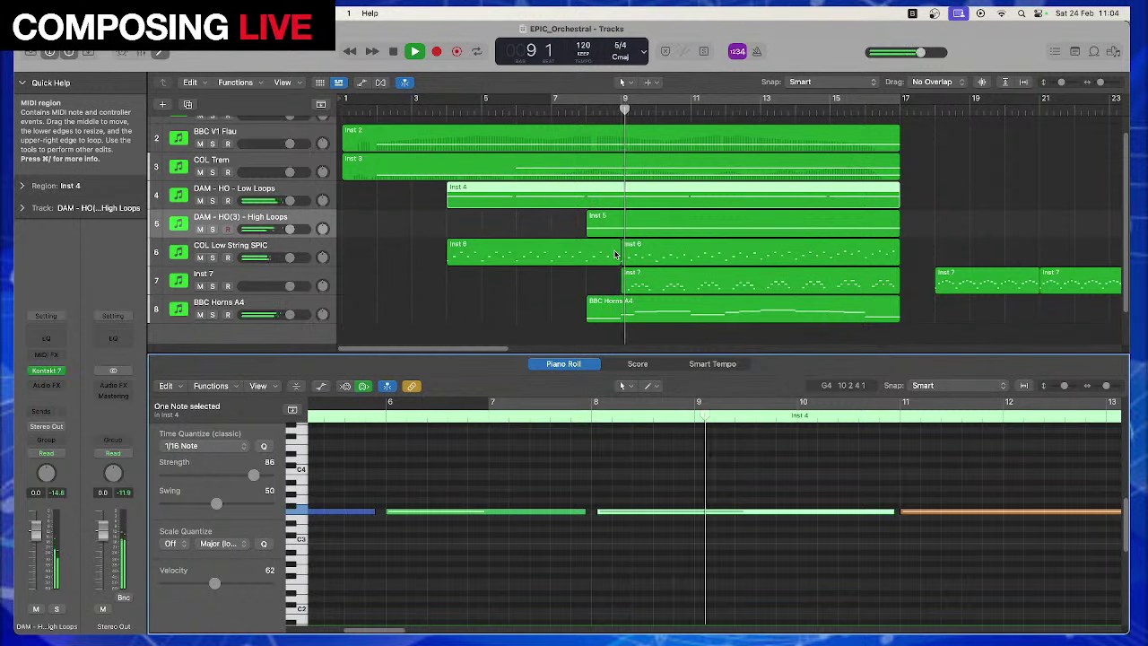
left_click(644, 301)
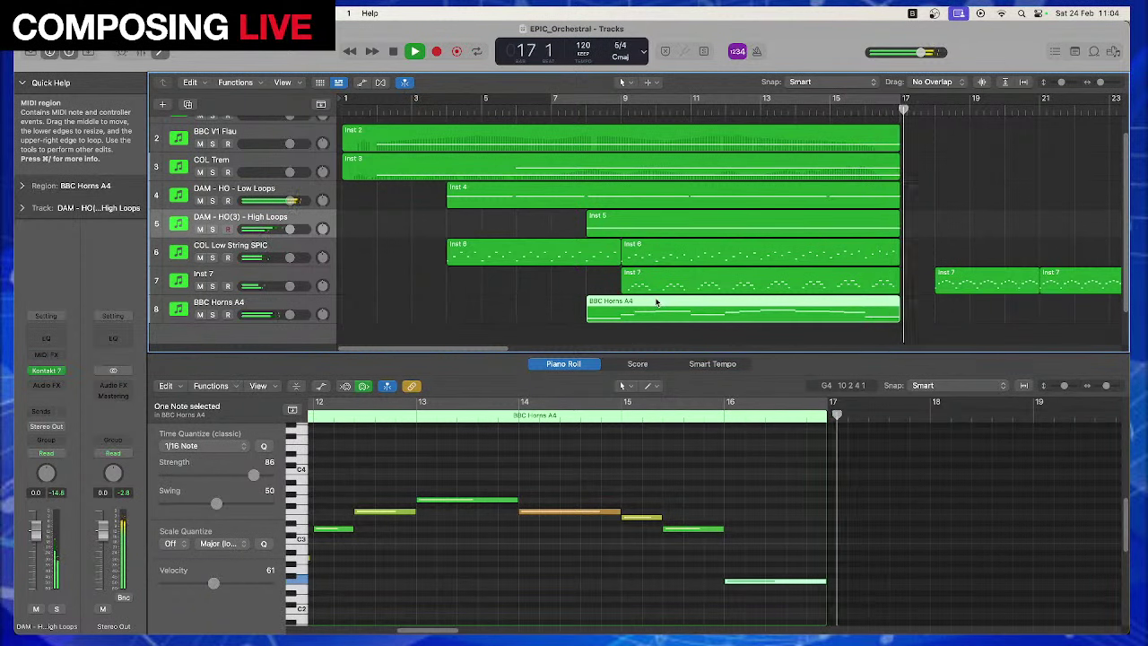
mouse_move(659, 287)
left_mouse_down()
mouse_move(619, 279)
mouse_move(654, 281)
left_mouse_up()
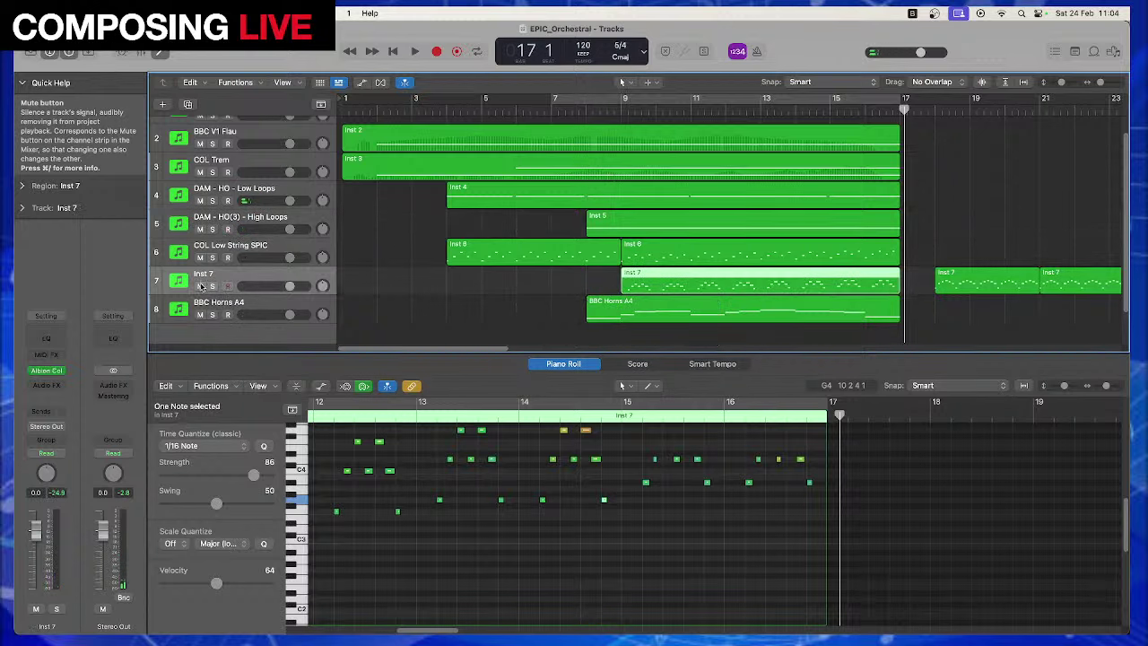
Mute the Inst 7 track and audition the arrangement without it, including a pass from the start
left_click(201, 285)
key("space")
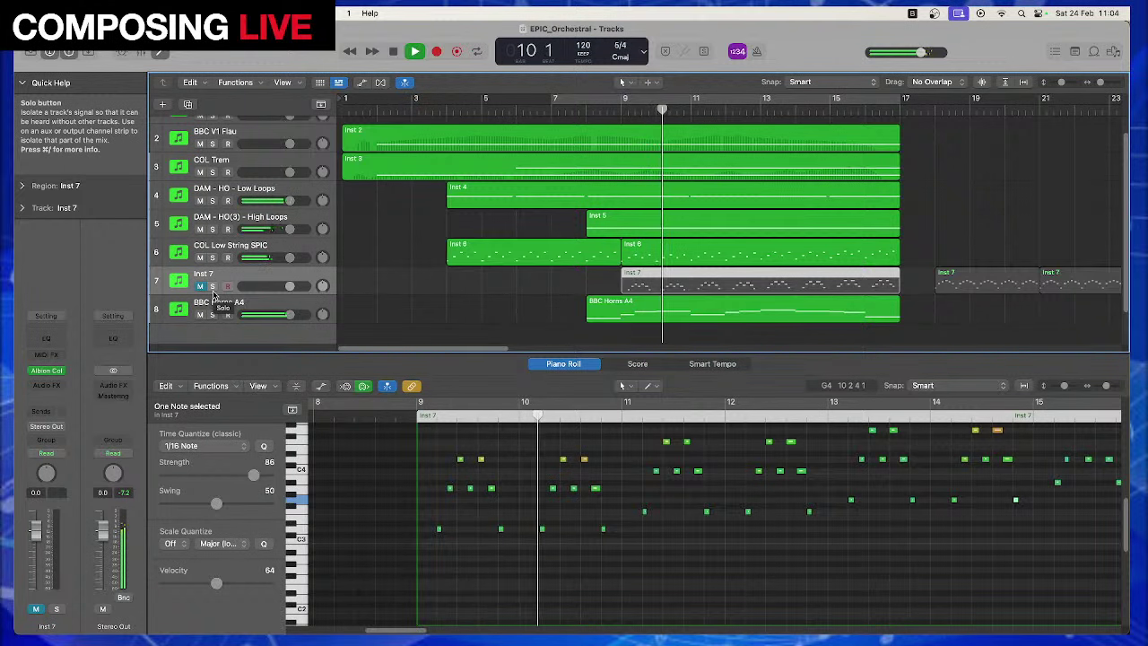
left_click(617, 306)
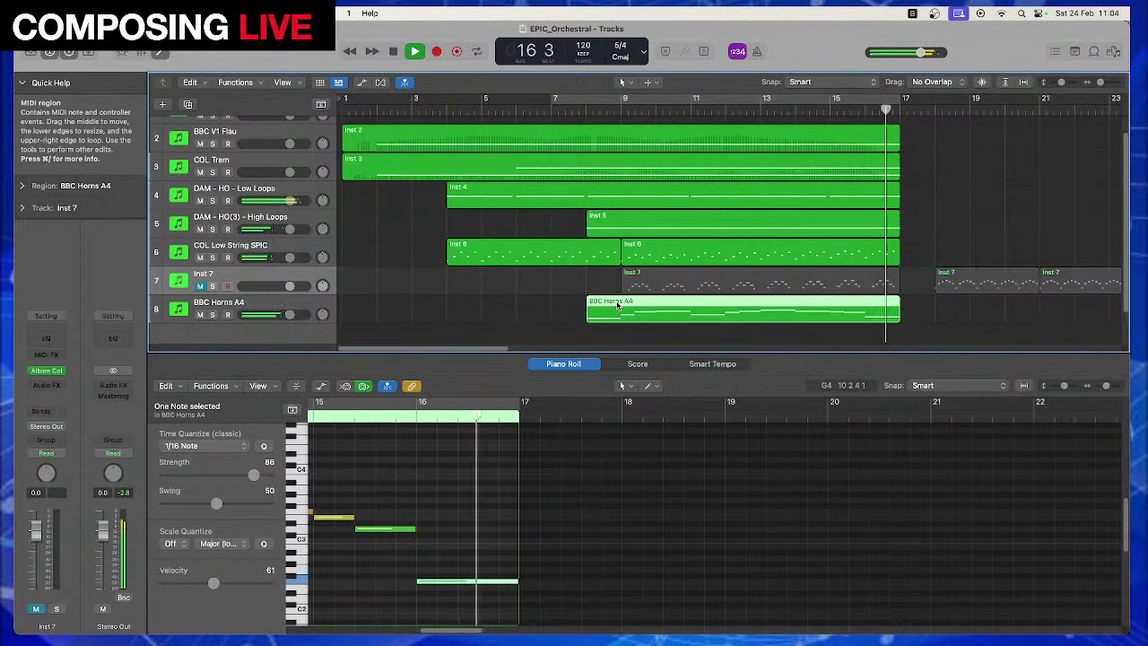
key("space")
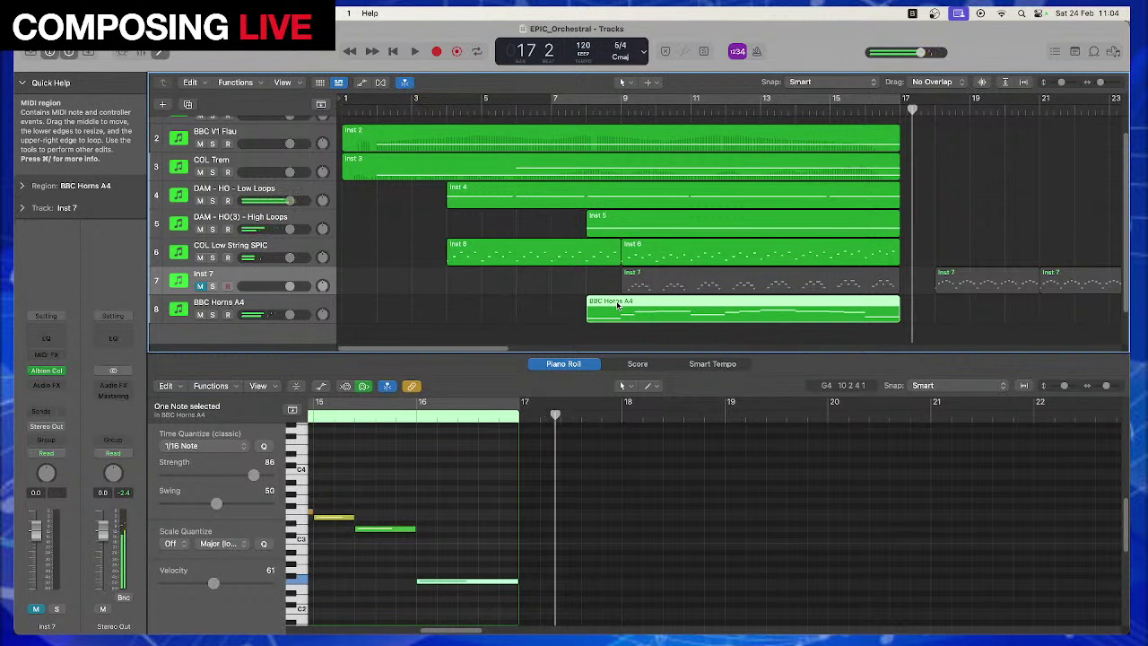
key("Return")
key("space")
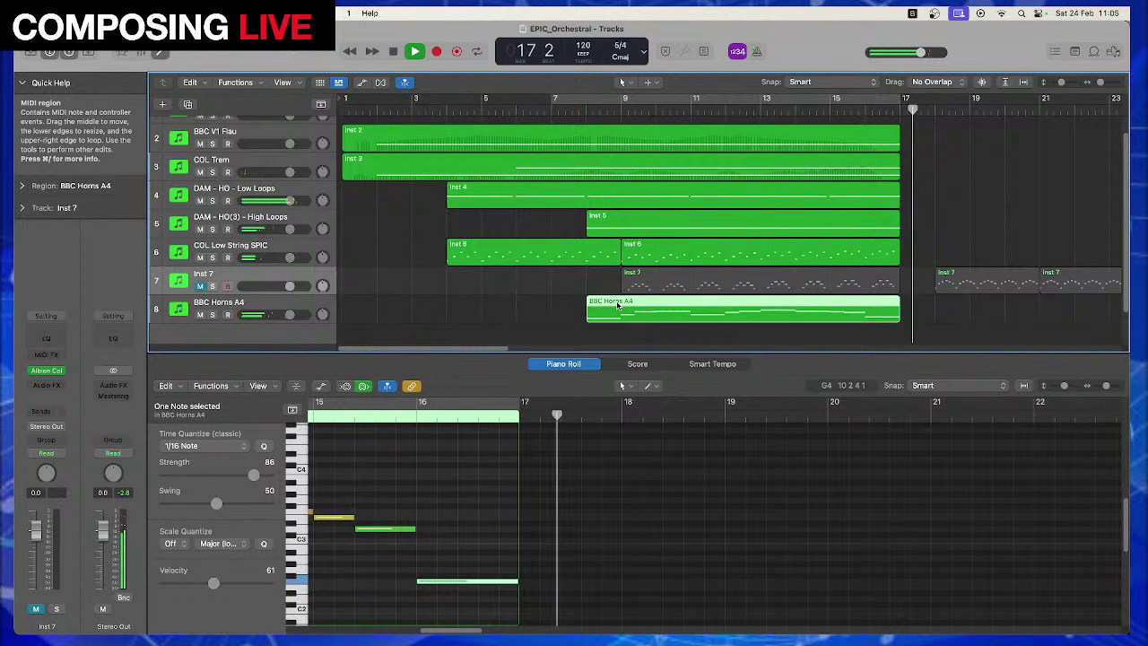
key("space")
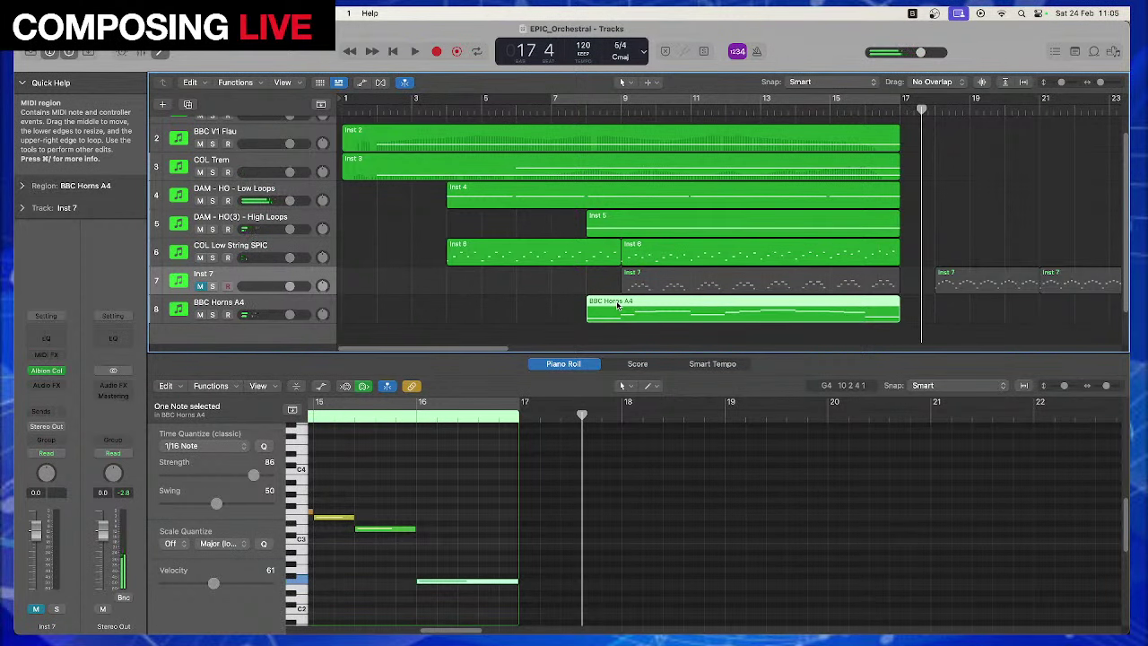
Mute the BBC Horns A4 track and play the arrangement from the start
left_click(200, 316)
key("Return")
key("space")
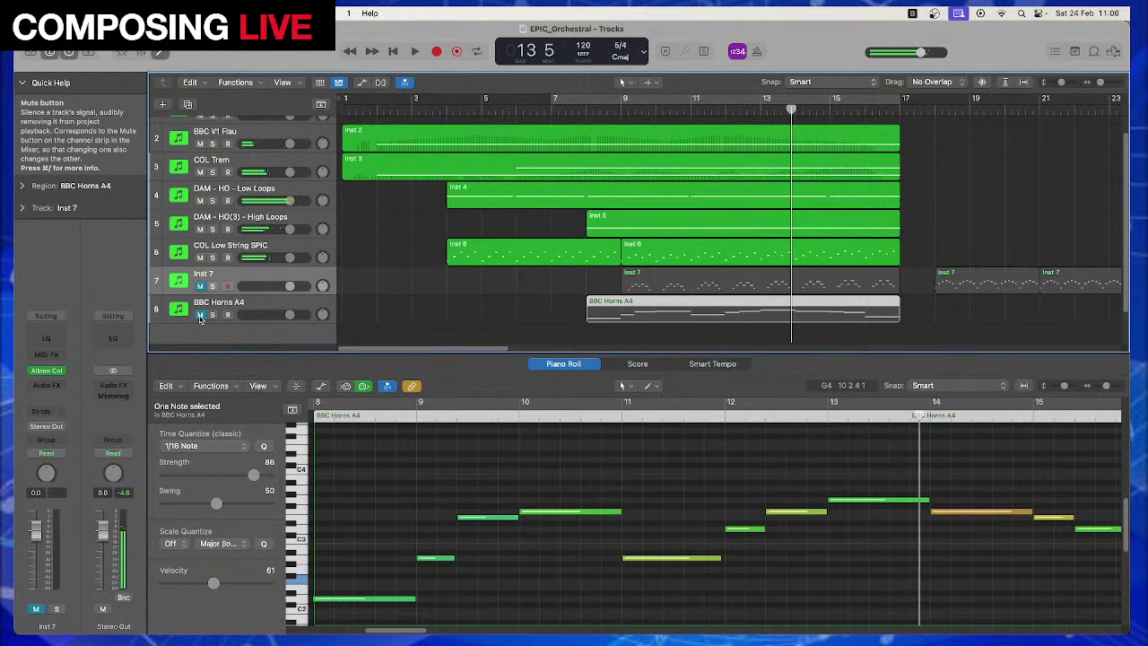
Move the second COL Low String SPIC region from bar 9 to bar 18 and repeat the first region in its place
left_click_drag(681, 253, 993, 253)
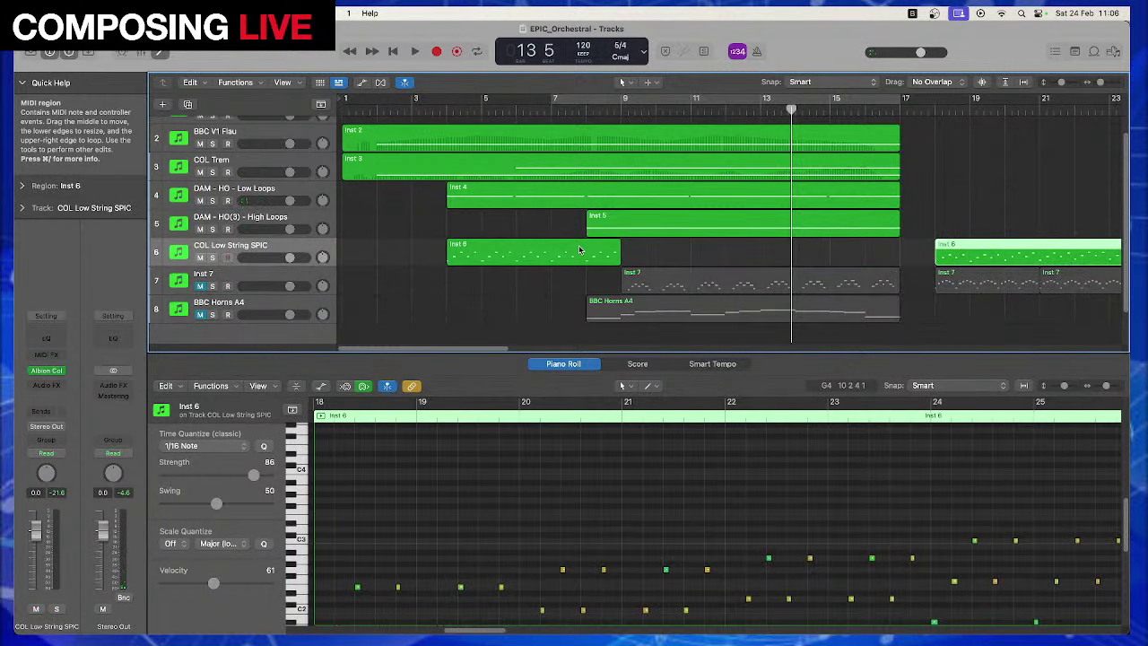
left_click(580, 250)
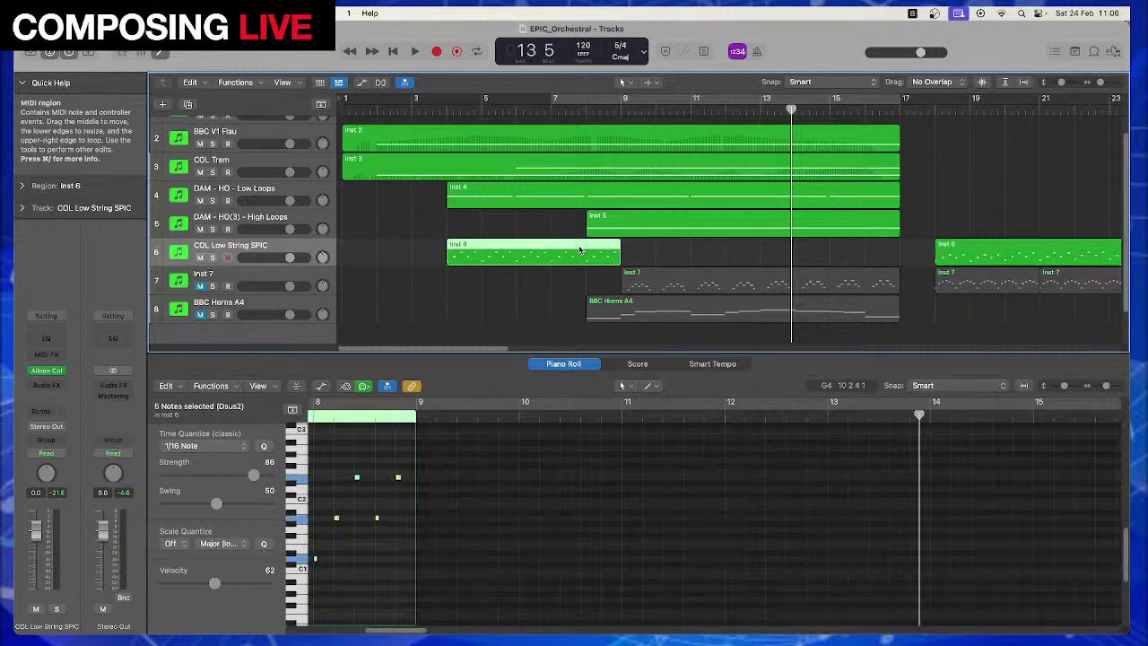
key("super+r")
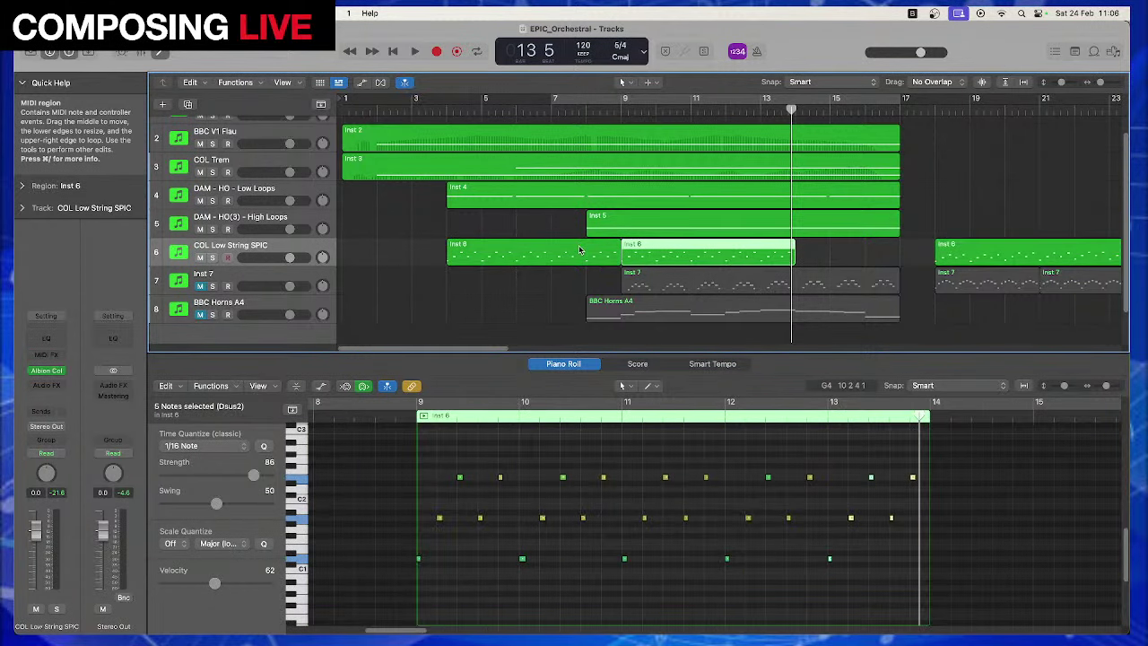
Shift both adjoining COL Low String SPIC regions three bars later so they run from bar 7 to bar 17
left_click(576, 250, "shift")
left_click_drag(565, 249, 670, 255)
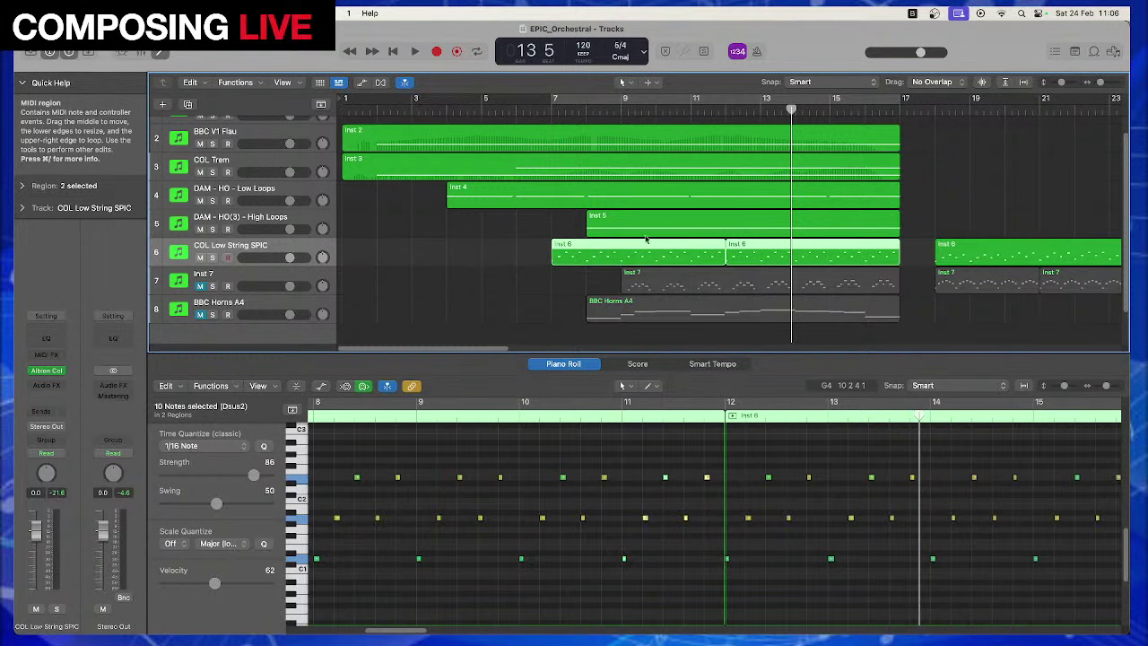
Remove the Inst 4 note at bar 8 and extend the note starting at bar 6 to just before bar 11
left_click(547, 201)
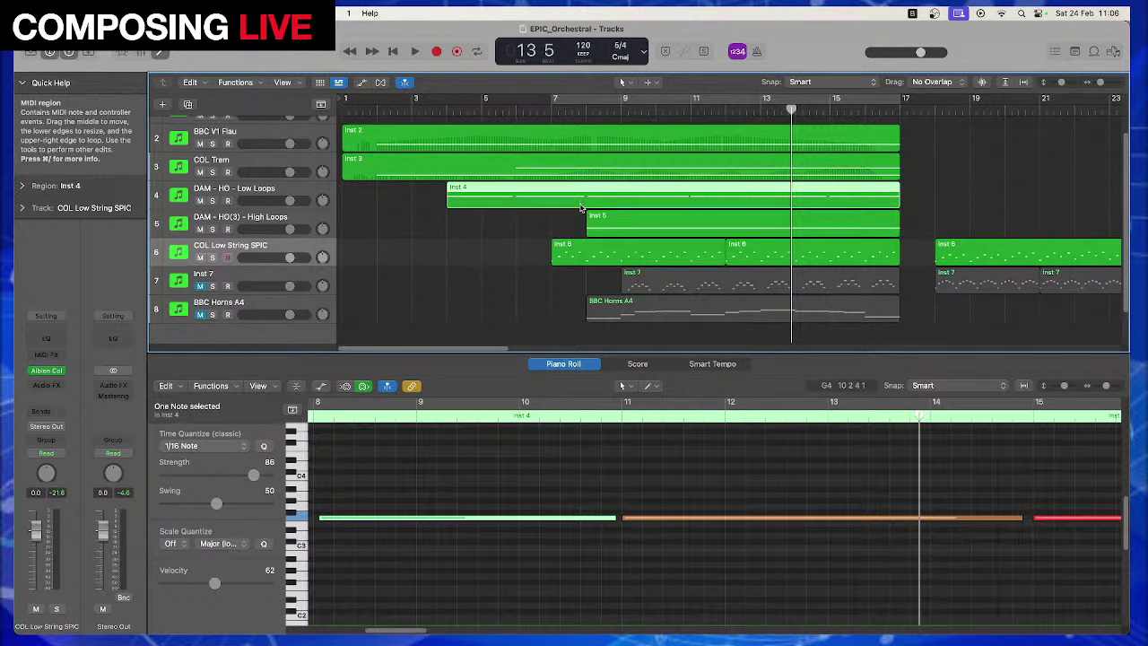
left_click(585, 110)
left_click_drag(422, 632, 405, 631)
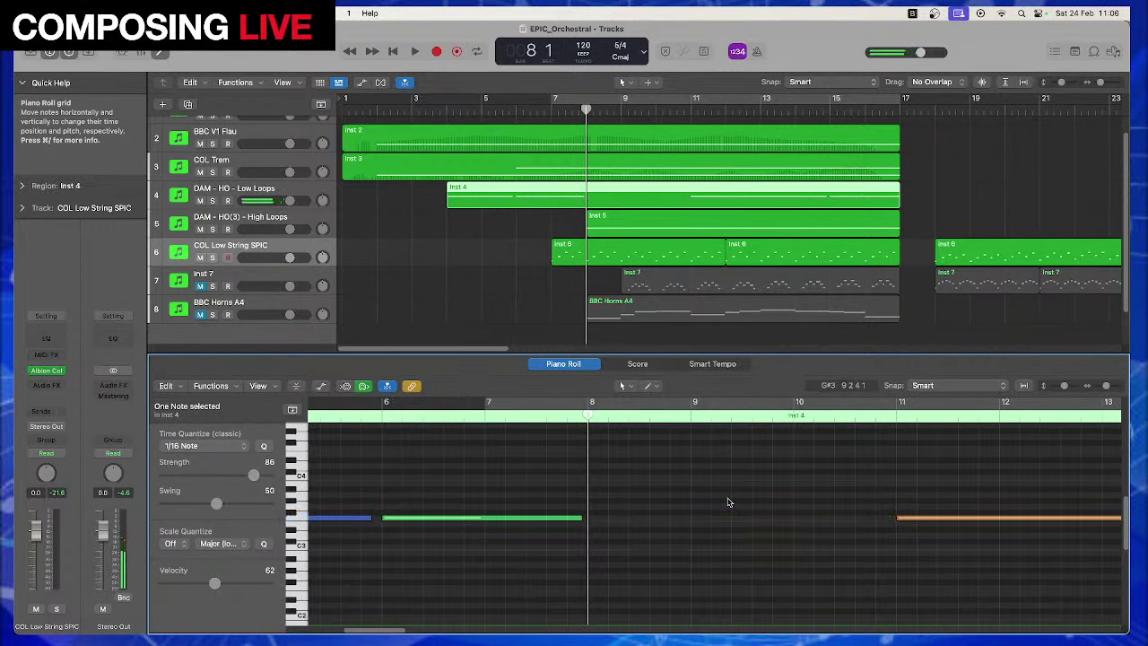
left_click_drag(581, 519, 893, 520)
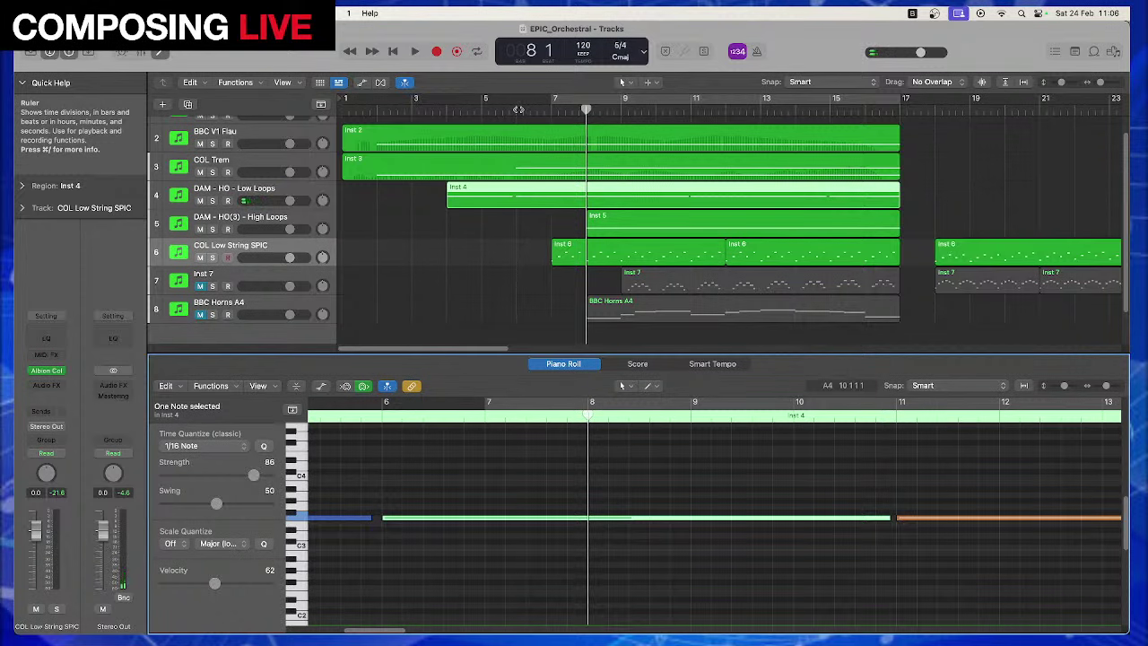
Shorten the long Inst 5 note by one bar, shift it to start at bar 9, and trim the region's start to bar 9
left_click(617, 225)
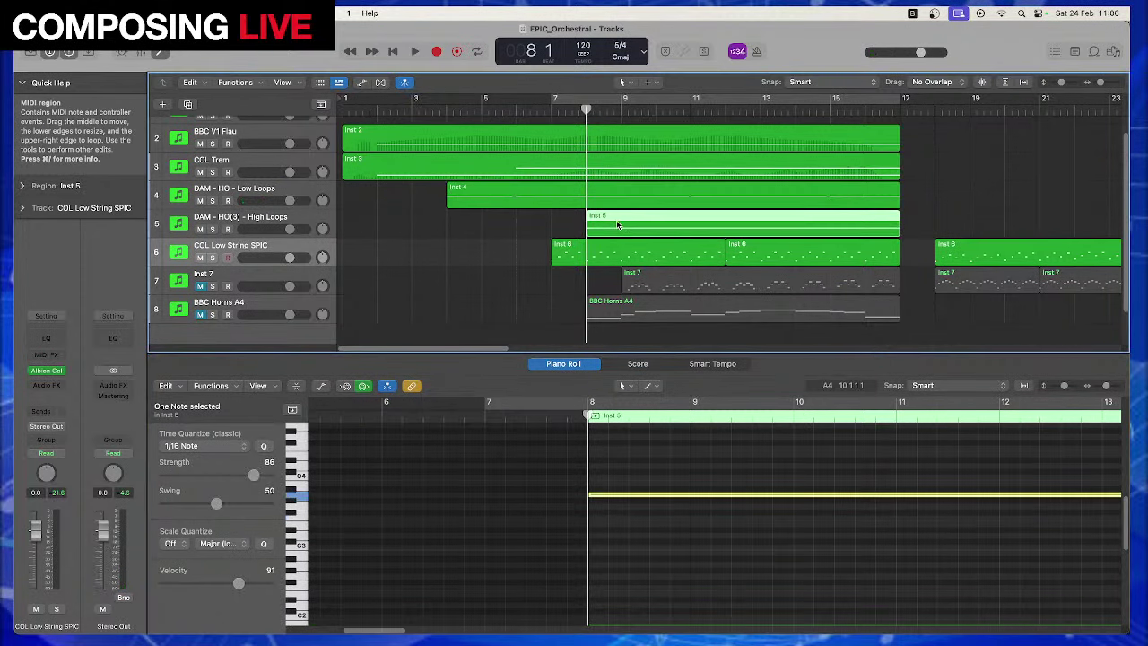
left_click_drag(381, 631, 424, 631)
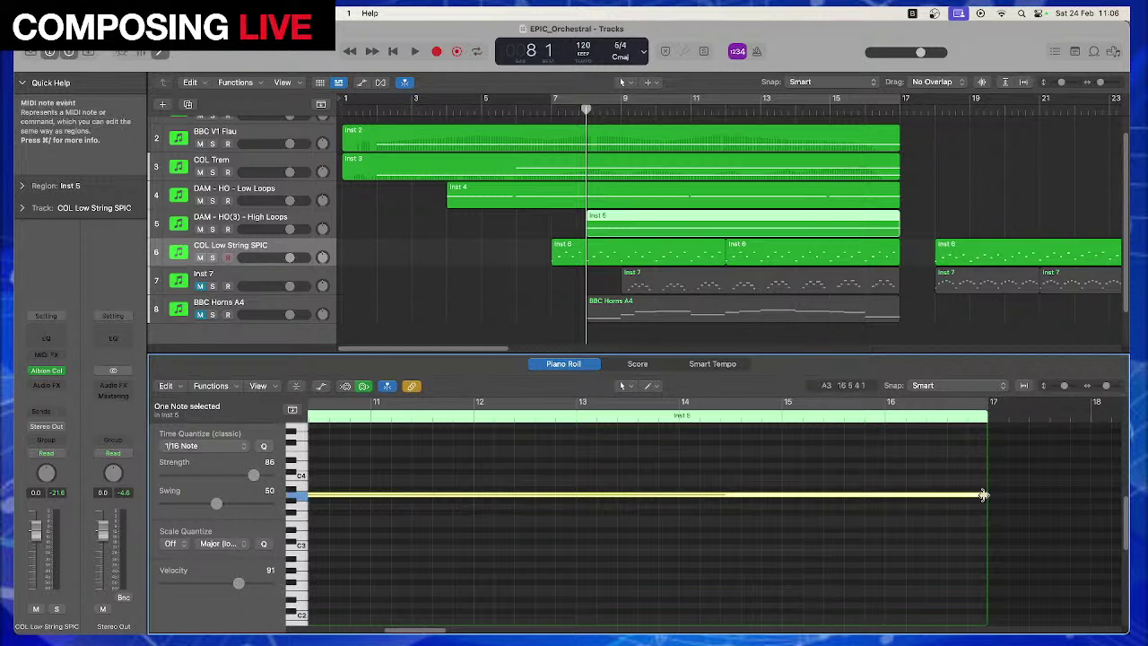
left_click_drag(983, 496, 879, 495)
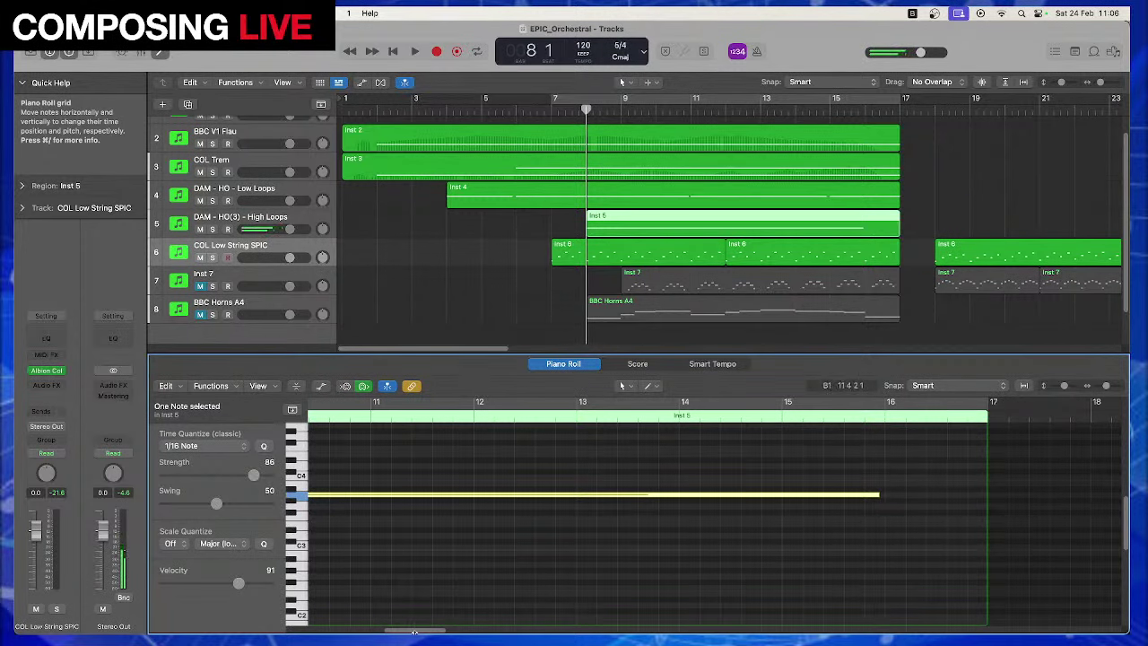
left_click_drag(415, 631, 388, 631)
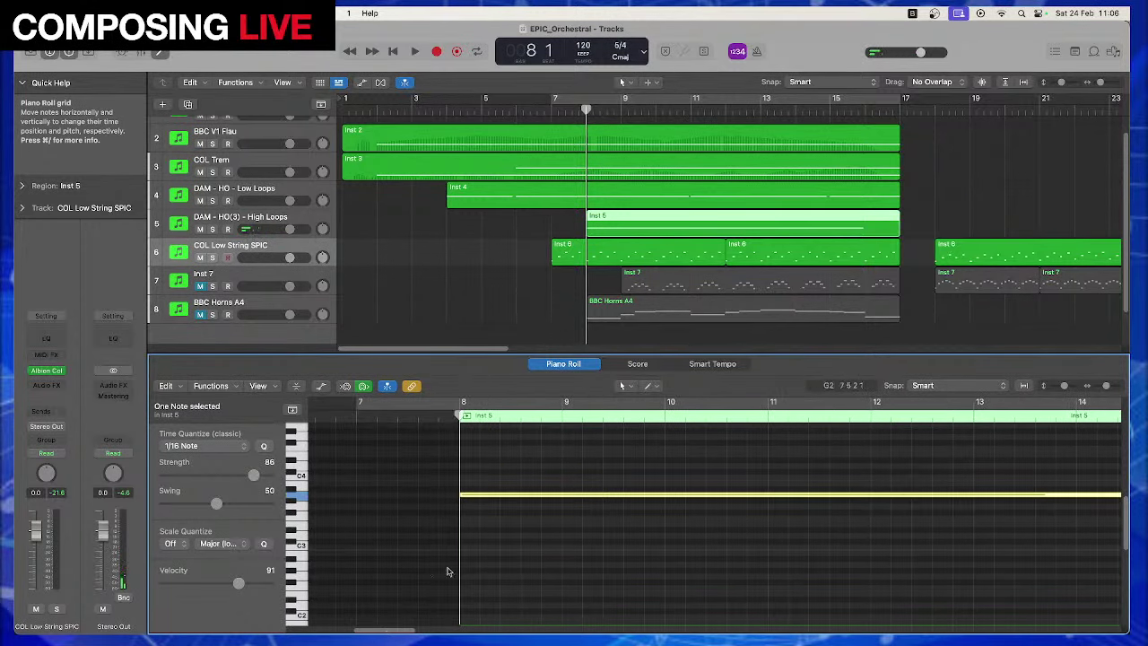
left_click_drag(472, 500, 576, 496)
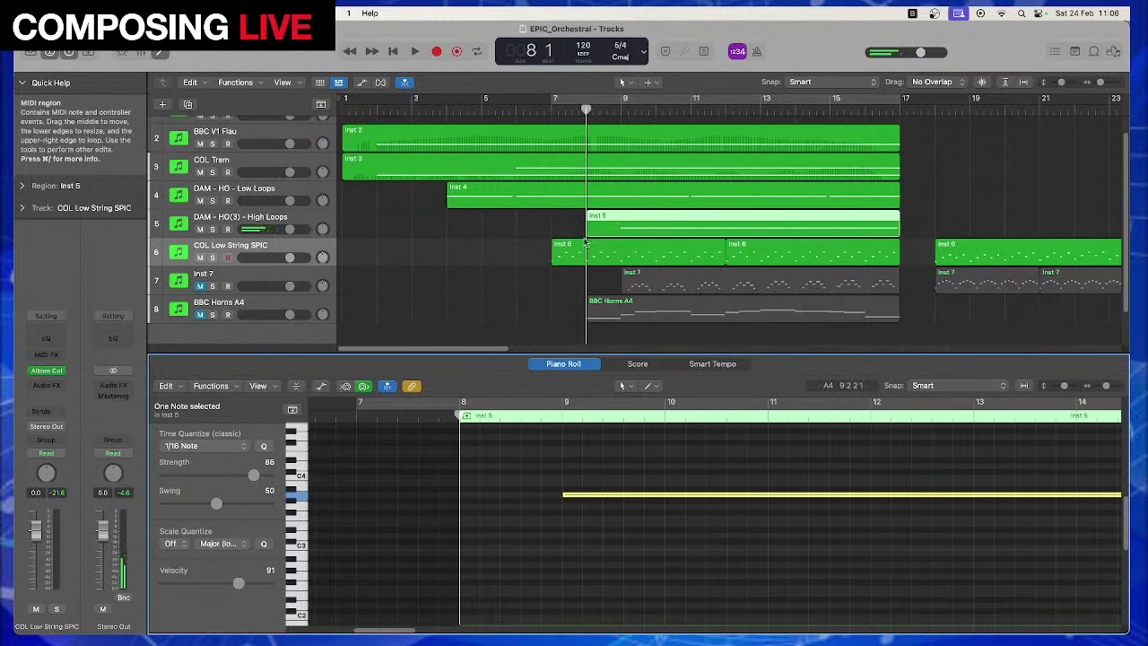
left_click_drag(588, 225, 621, 233)
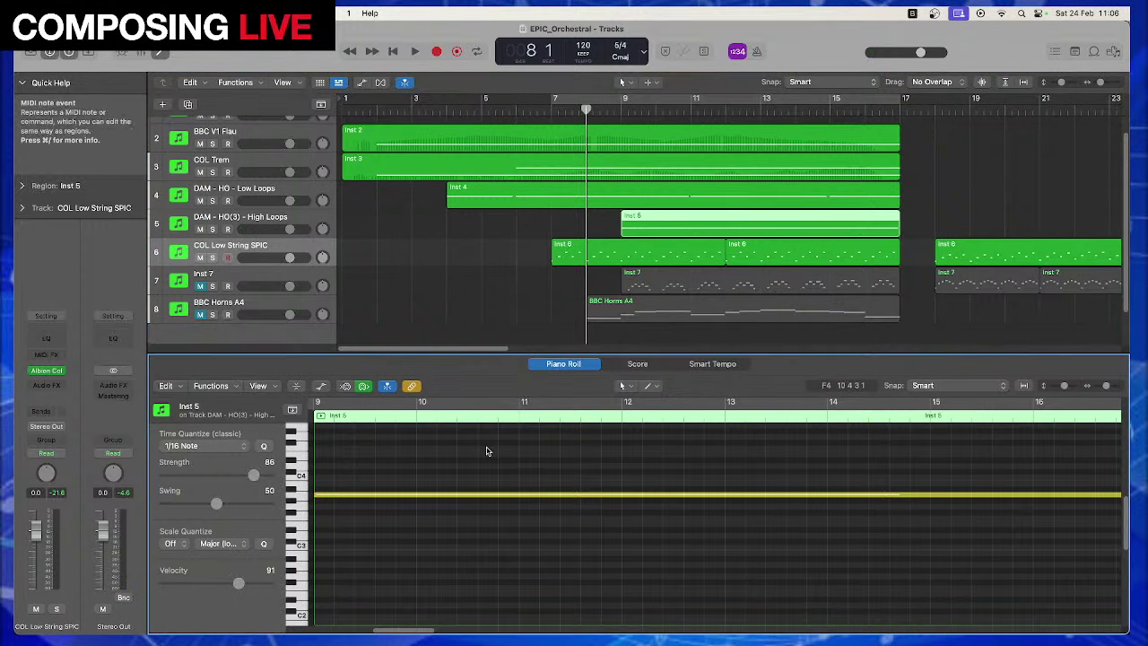
Set the time quantize strength to 100 for the long note in the Inst 5 region
left_click(493, 495)
left_click(489, 495)
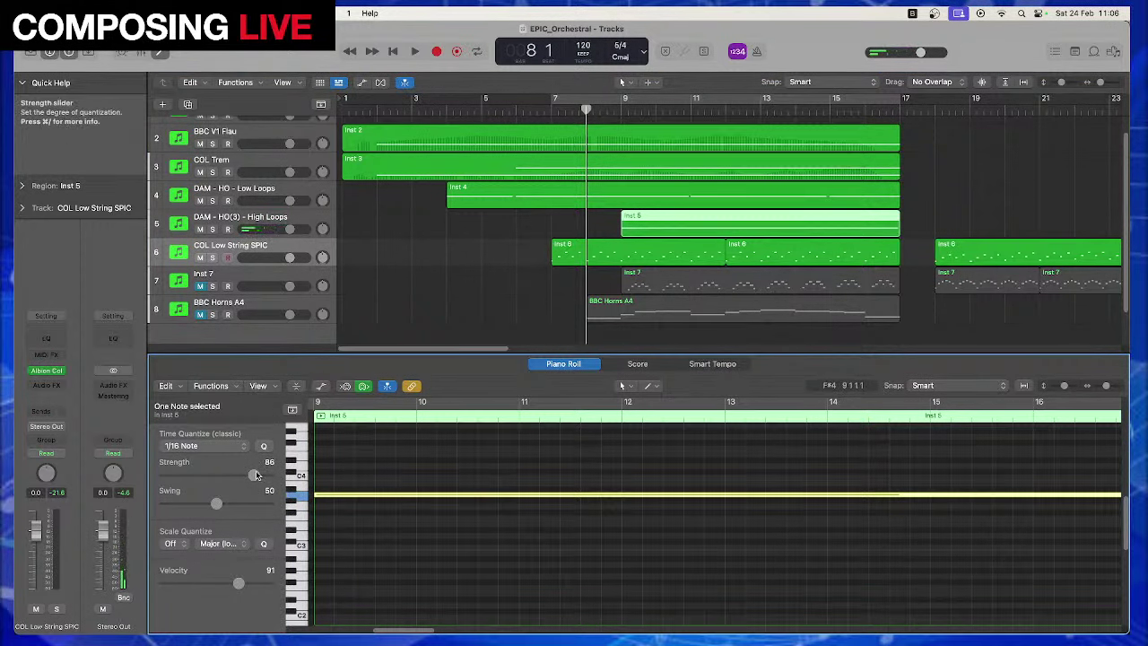
left_click_drag(253, 476, 269, 476)
left_click(421, 453)
Audition the bar 9 entry of the high loops, and play the whole arrangement from the start past bar 17
key("space")
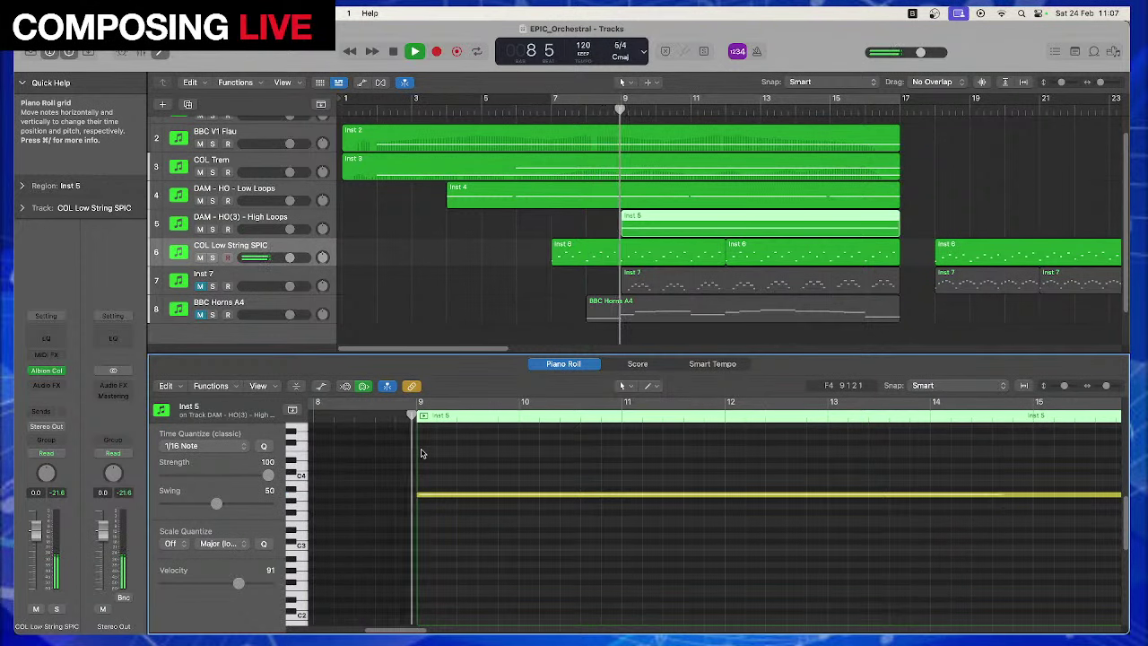
key("space")
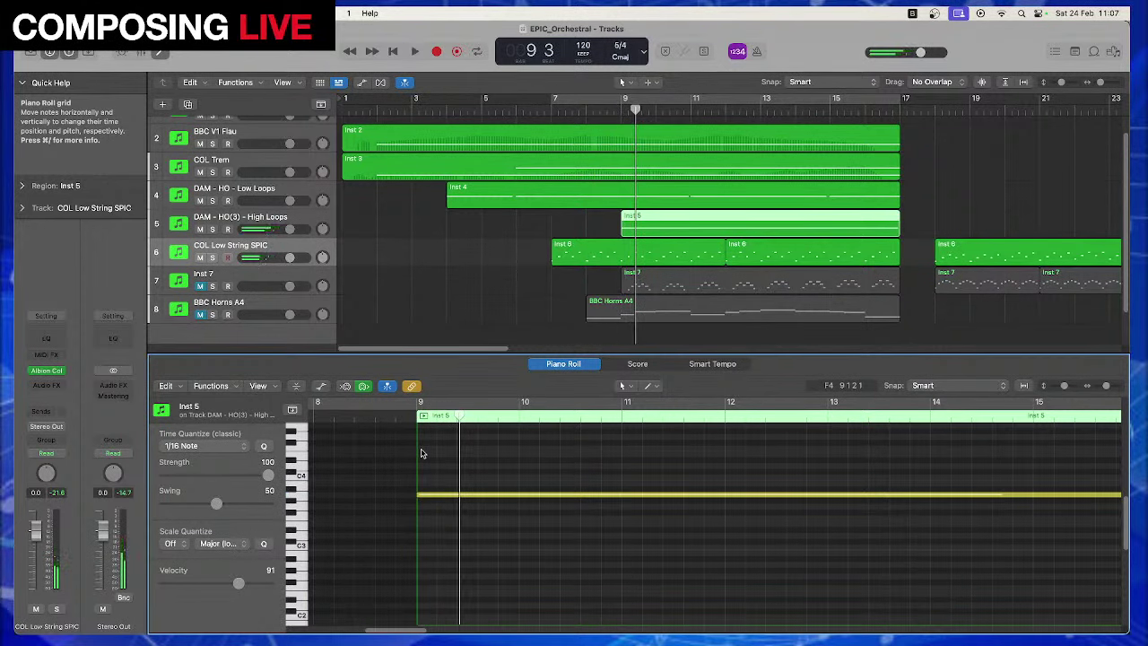
key("Return")
key("space")
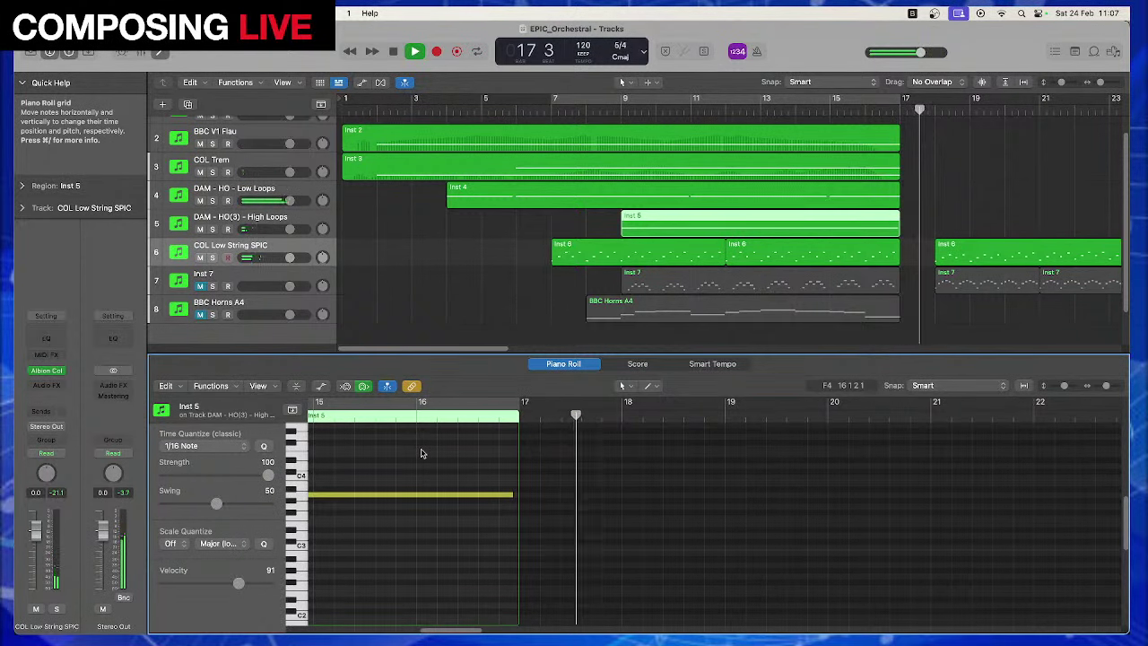
key("space")
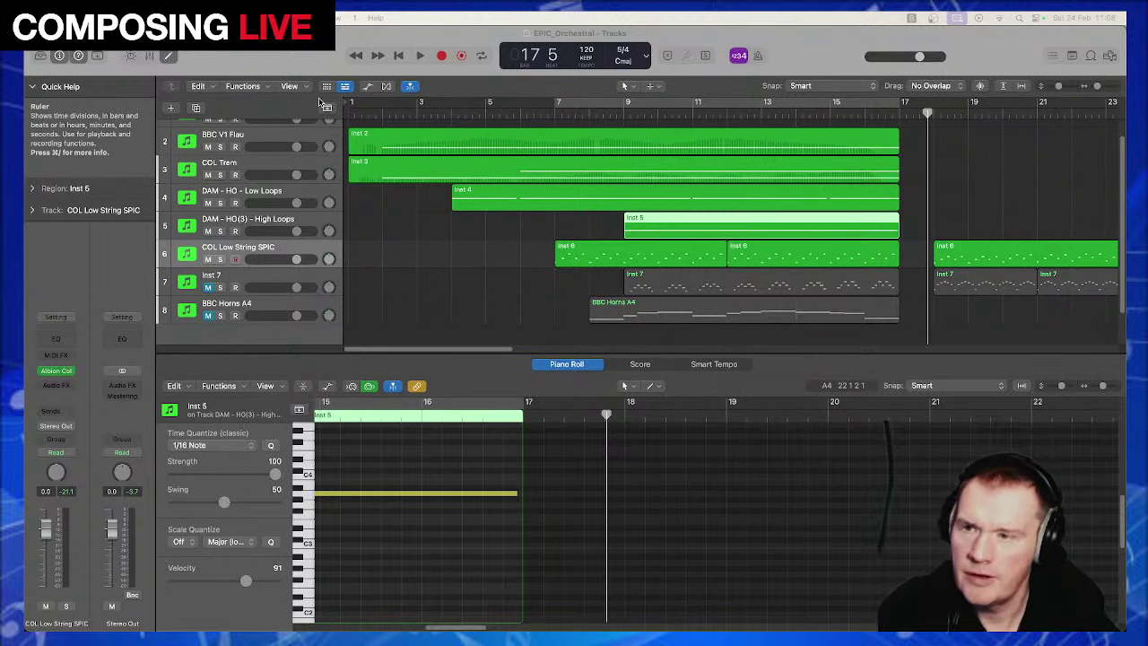
Show the secondary ruler above the tracks so elapsed time appears alongside the bar numbers
left_click(289, 86)
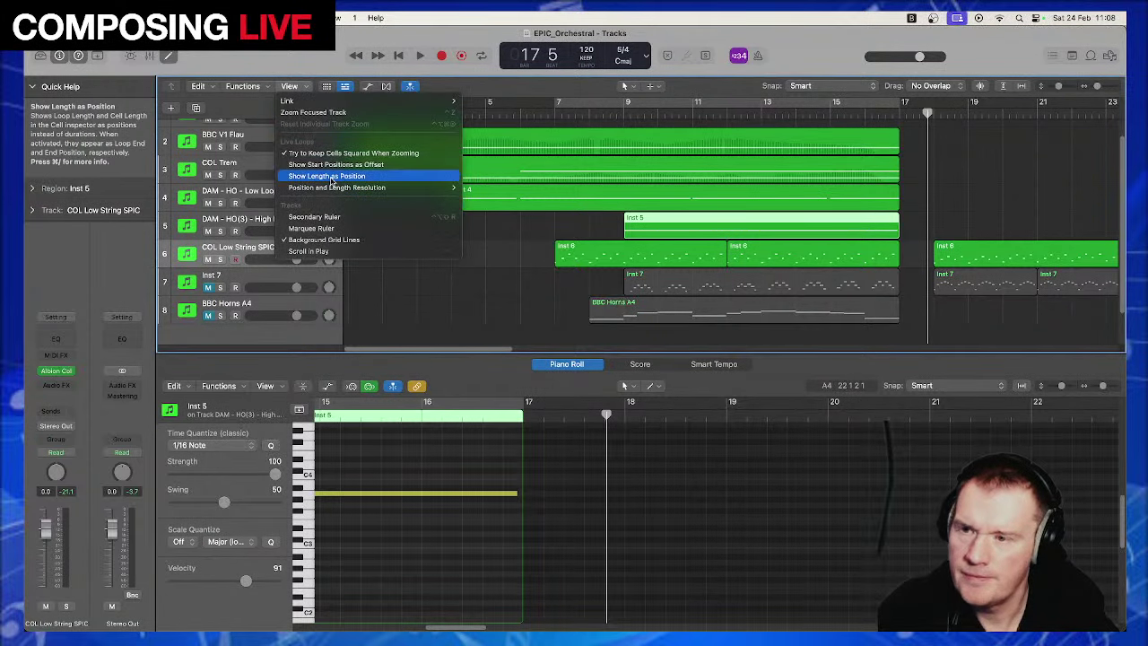
left_click(314, 216)
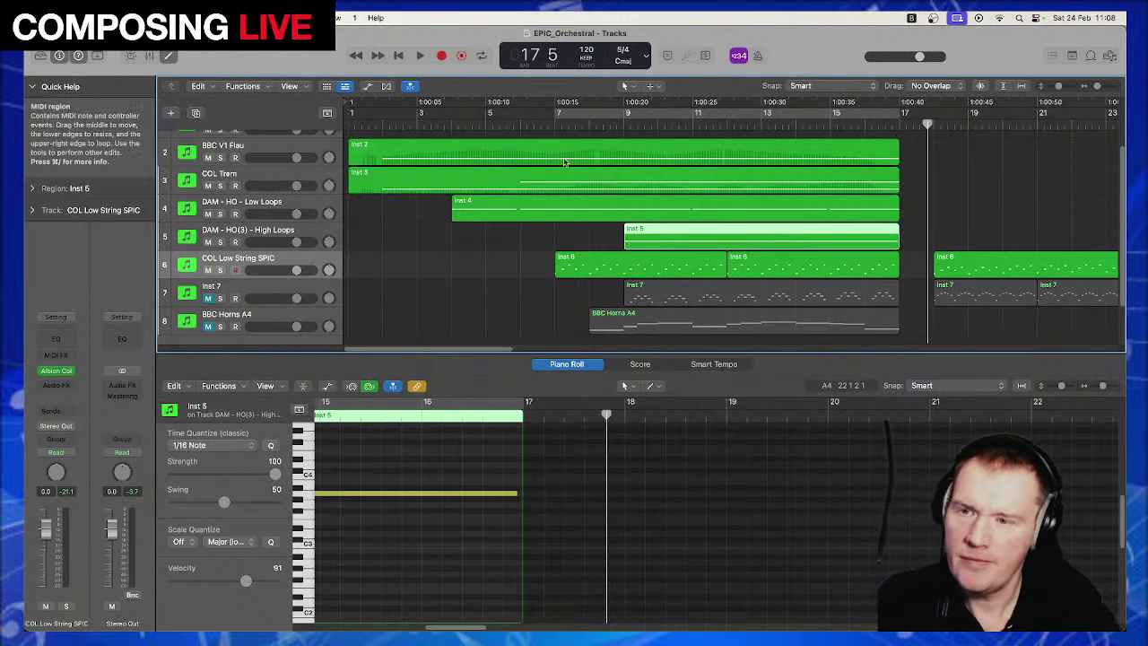
scroll(518, 280, "down", 2)
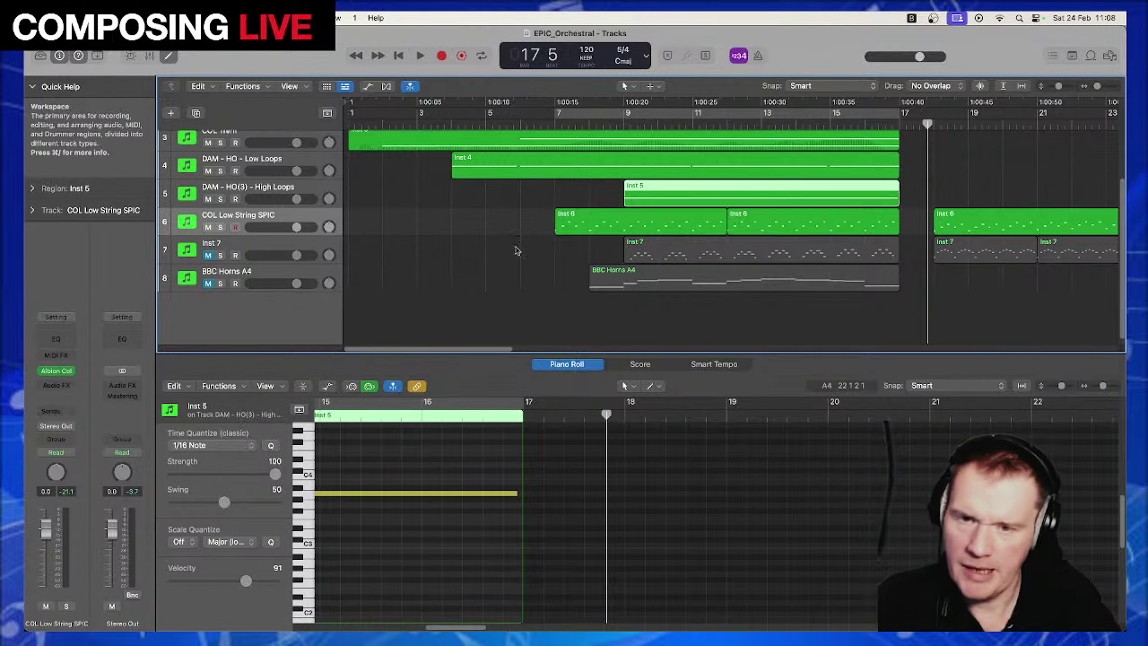
scroll(541, 266, "up", 1)
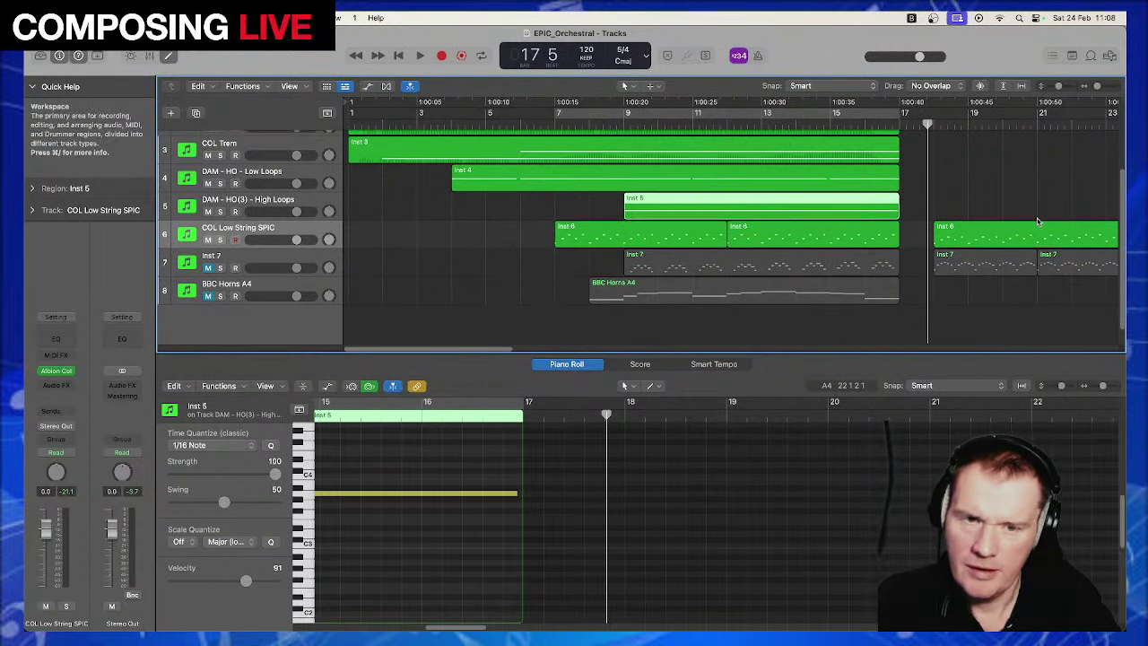
scroll(518, 257, "up", 3)
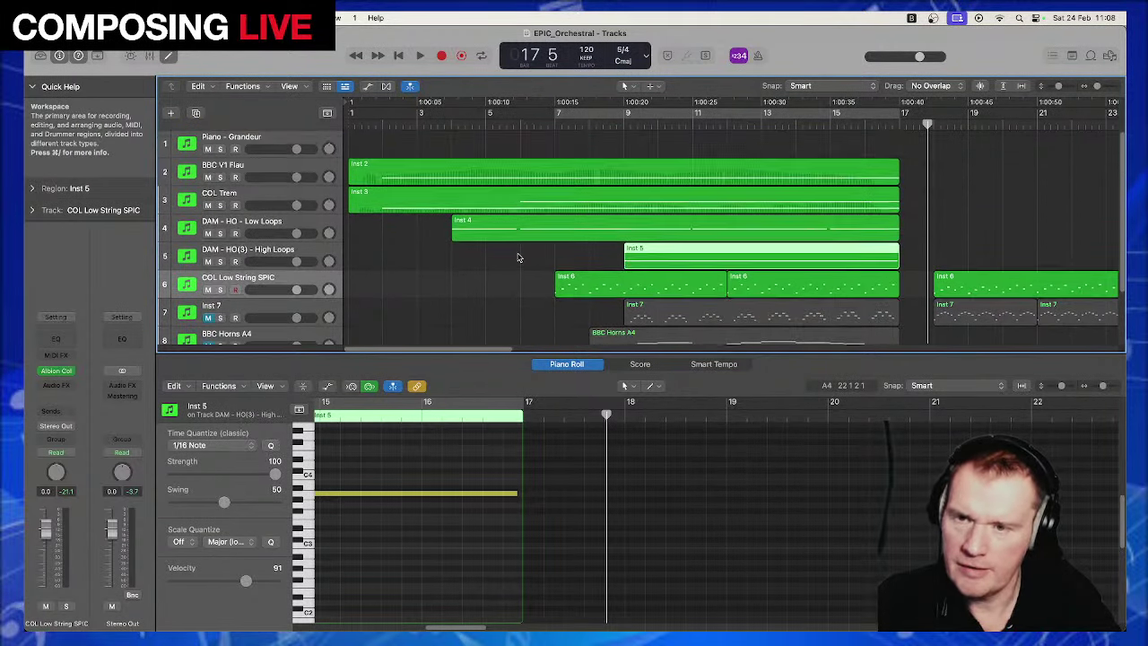
scroll(518, 258, "down", 1)
scroll(517, 257, "up", 1)
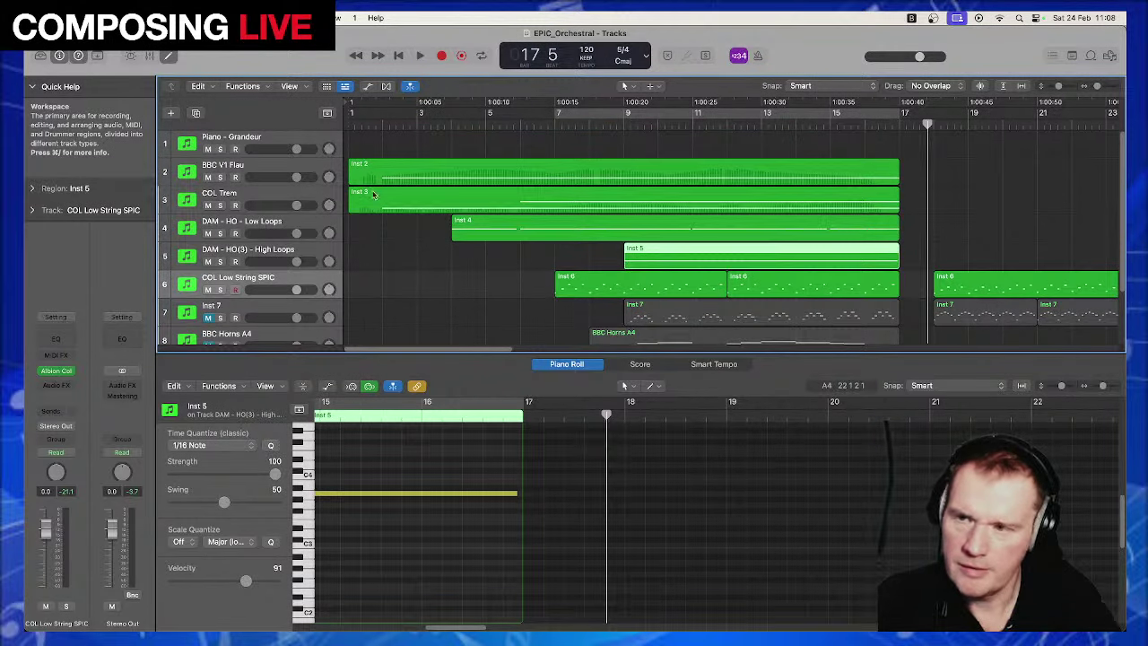
Record a piano take on the Piano - Grandeur track from about bar 8 until bar 17
left_click(269, 141)
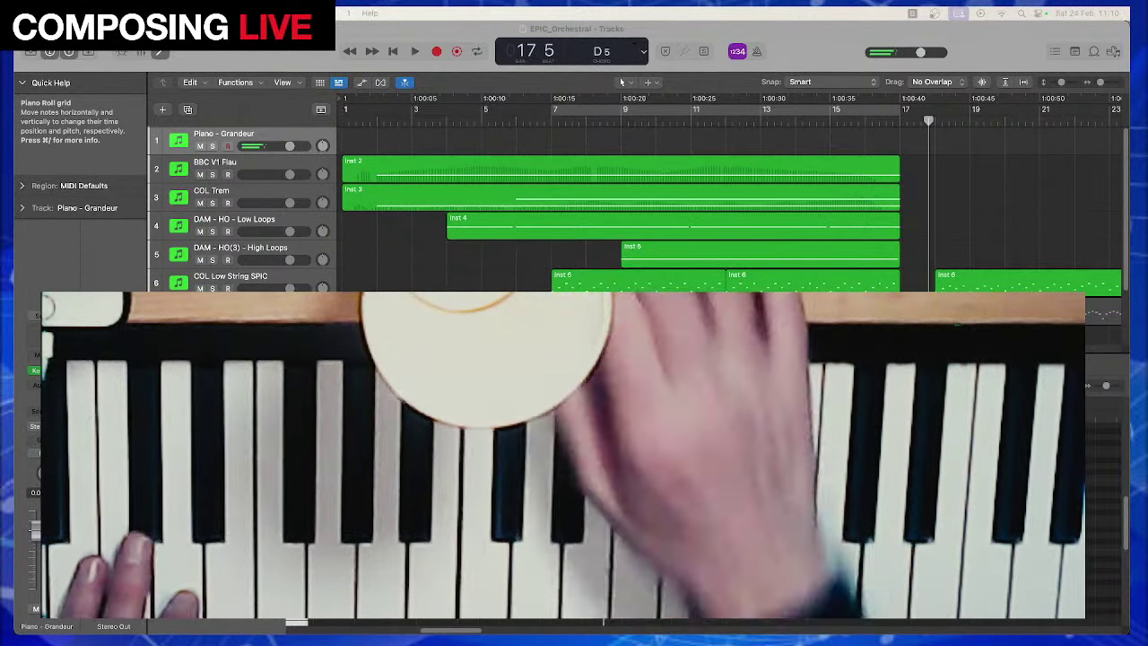
left_click(609, 124)
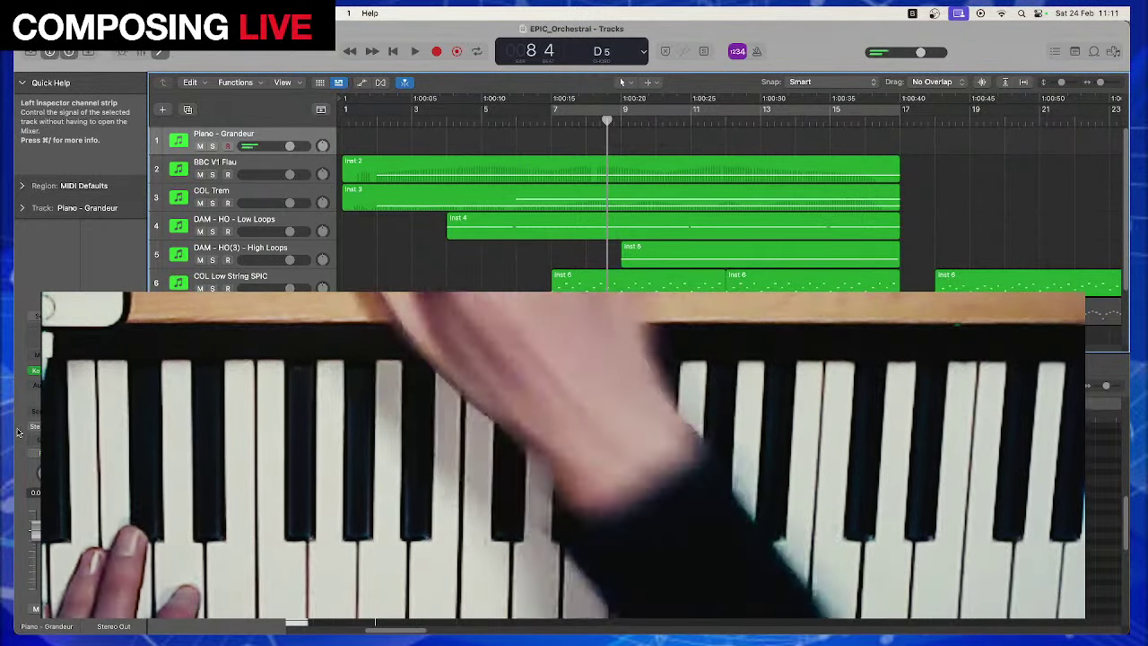
key("r")
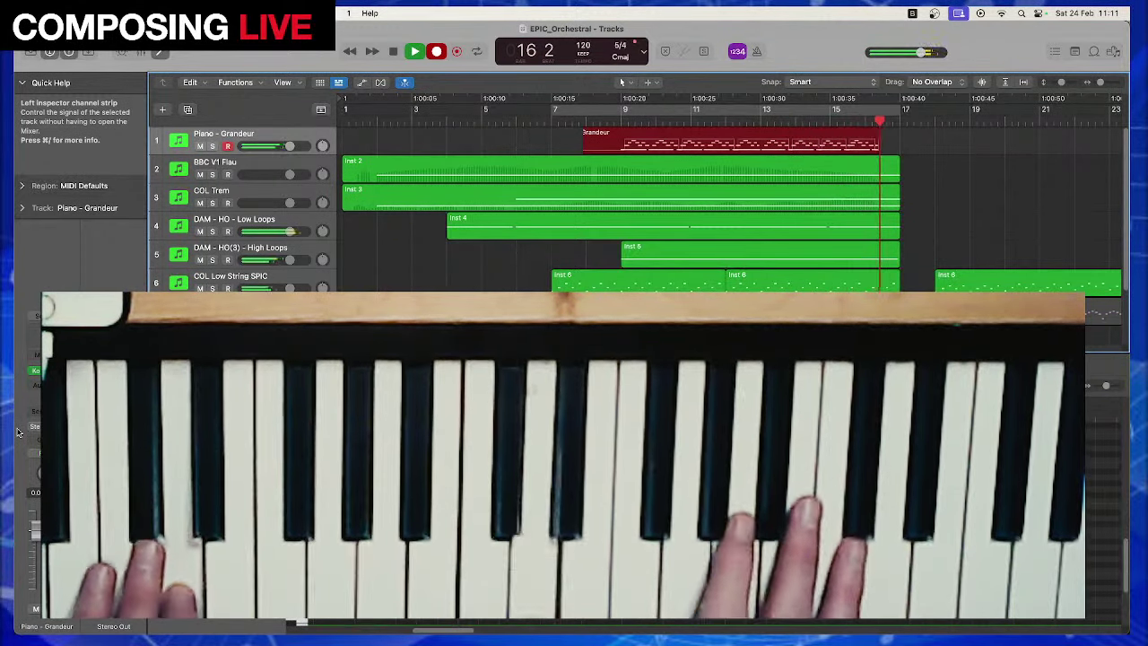
key("space")
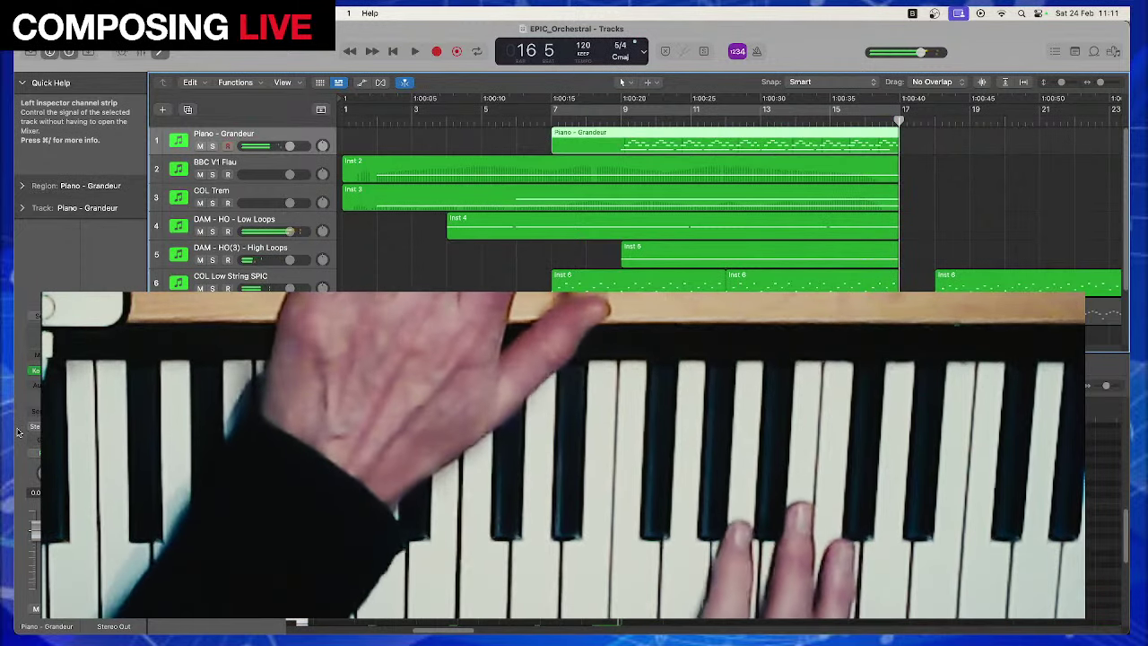
Play back the recorded piano take and move its region out to bar 19
key("space")
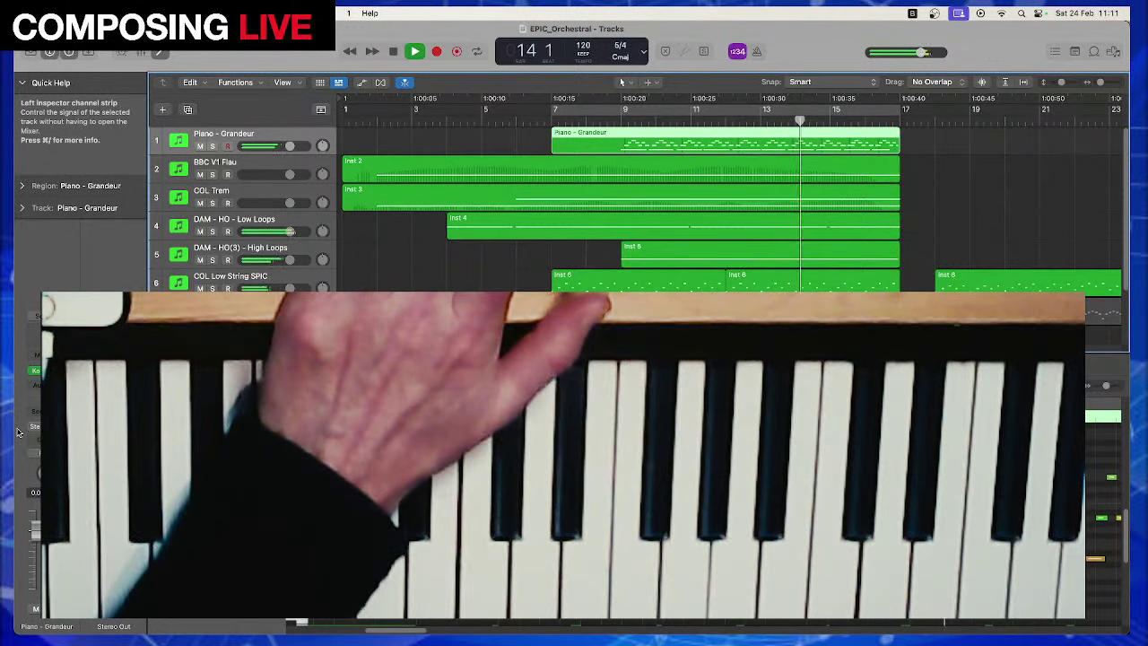
key("space")
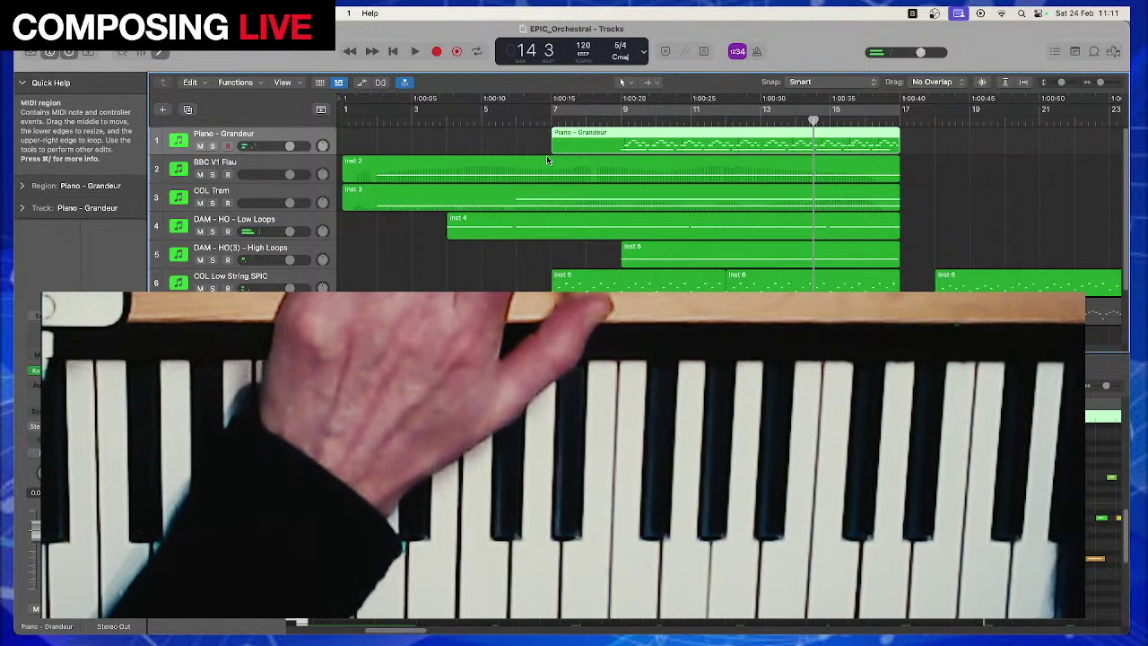
left_click_drag(572, 143, 981, 148)
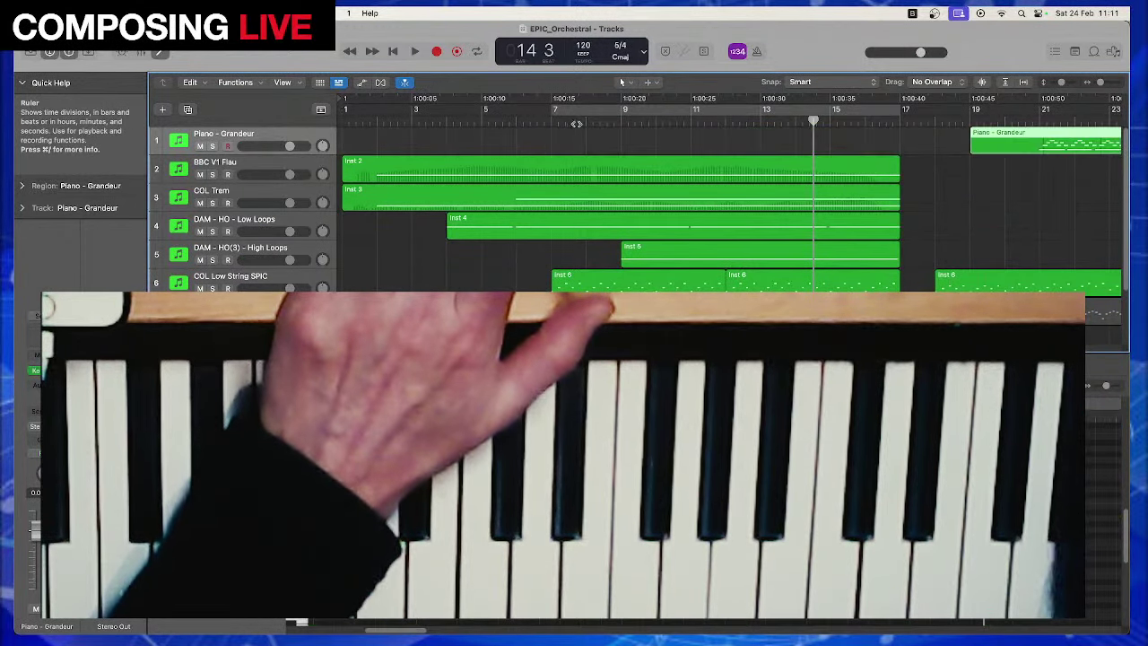
Record a new piano take on the Piano - Grandeur track from bar 7 to about beat 3 of bar 10
left_click(546, 117)
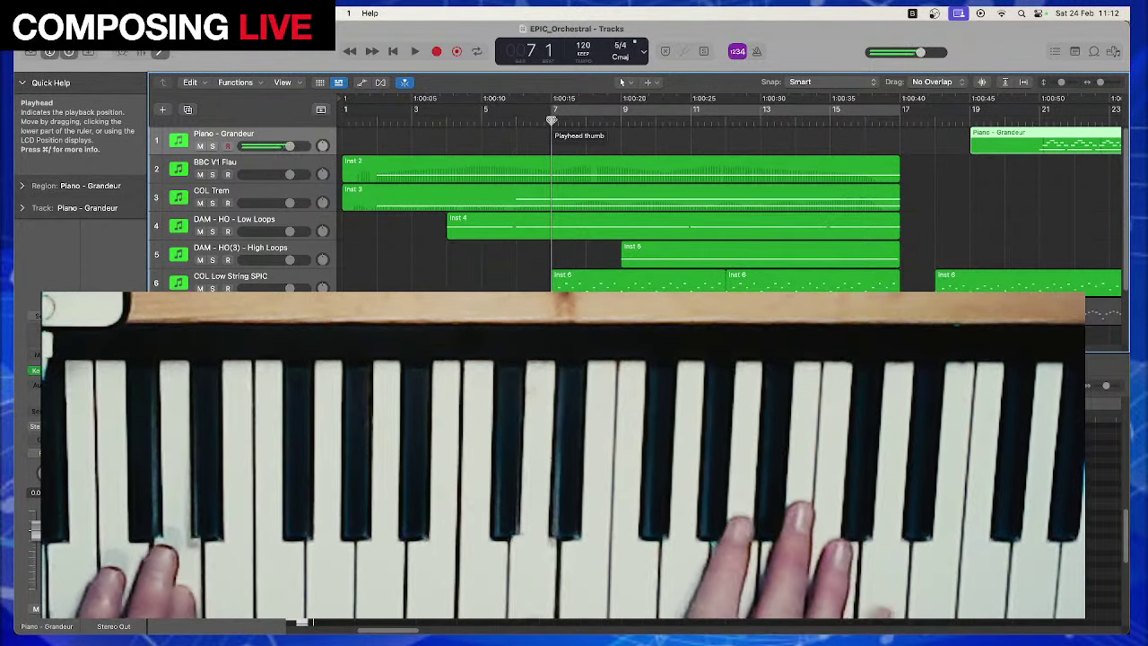
key("r")
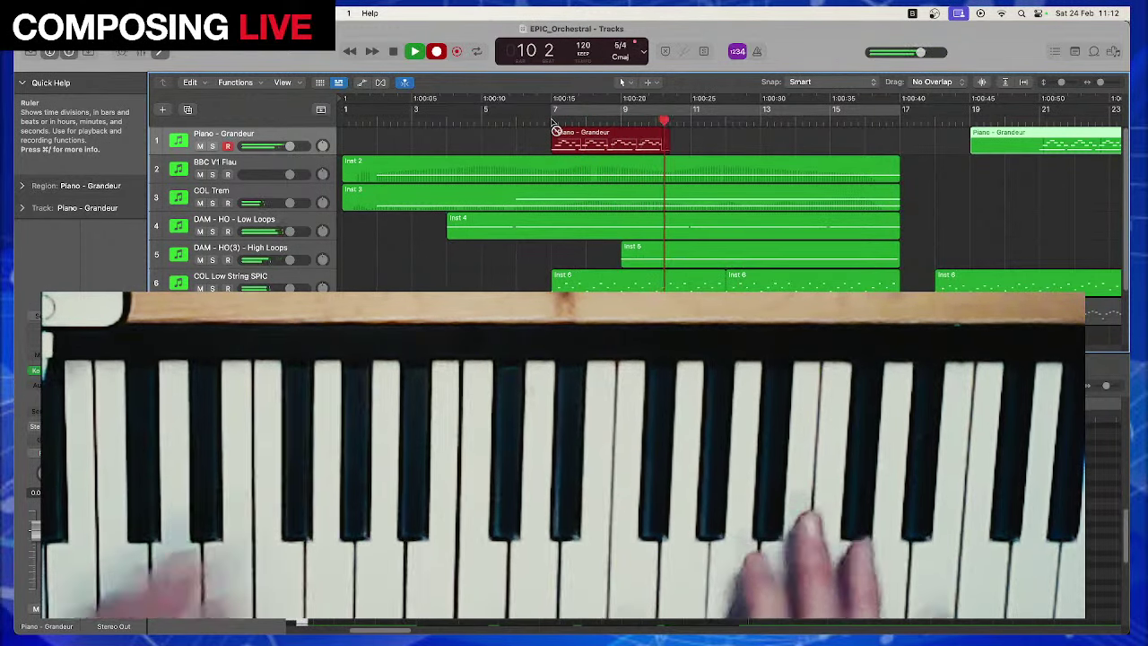
key("space")
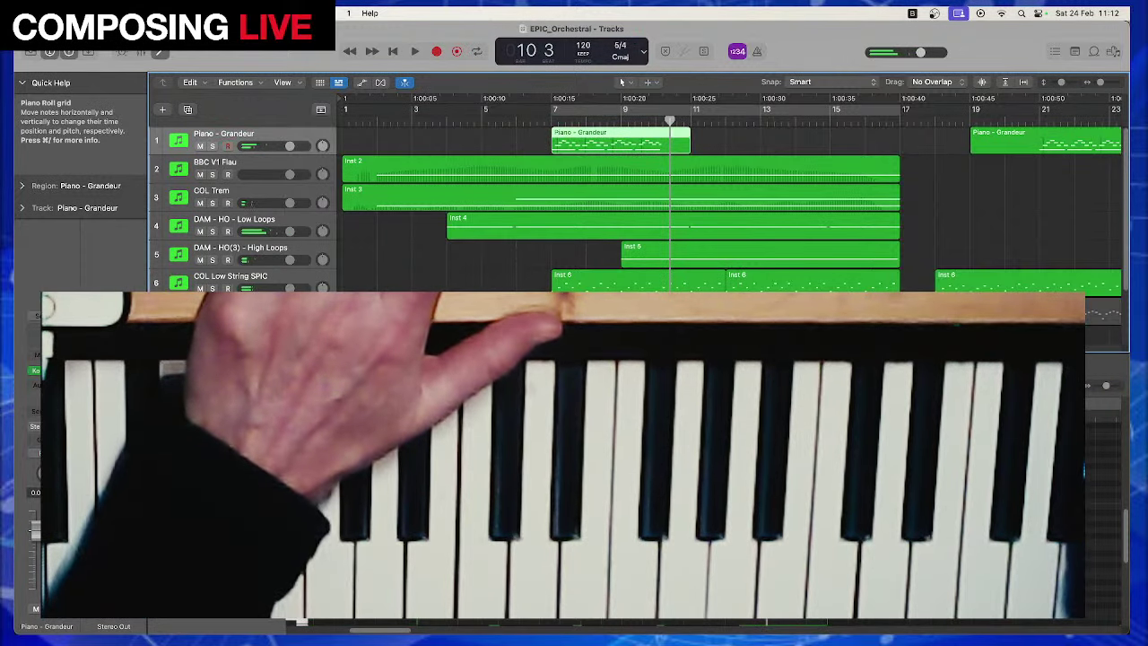
Play back the new piano take repeatedly from bar 7 to about bar 10
key("space")
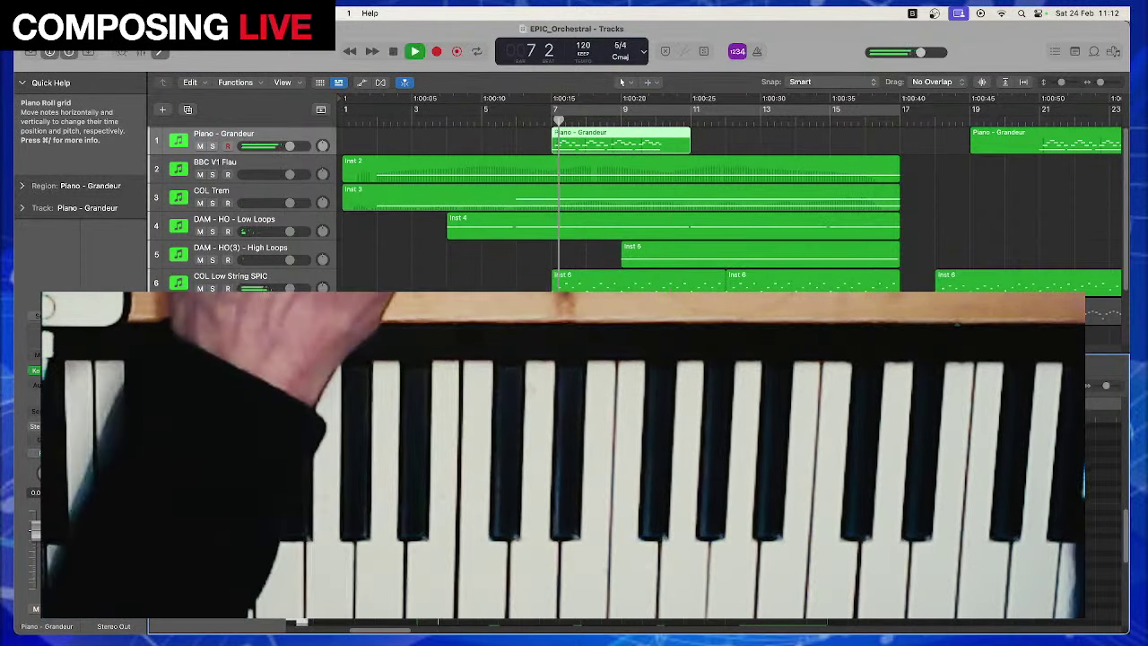
key("space")
key("space")
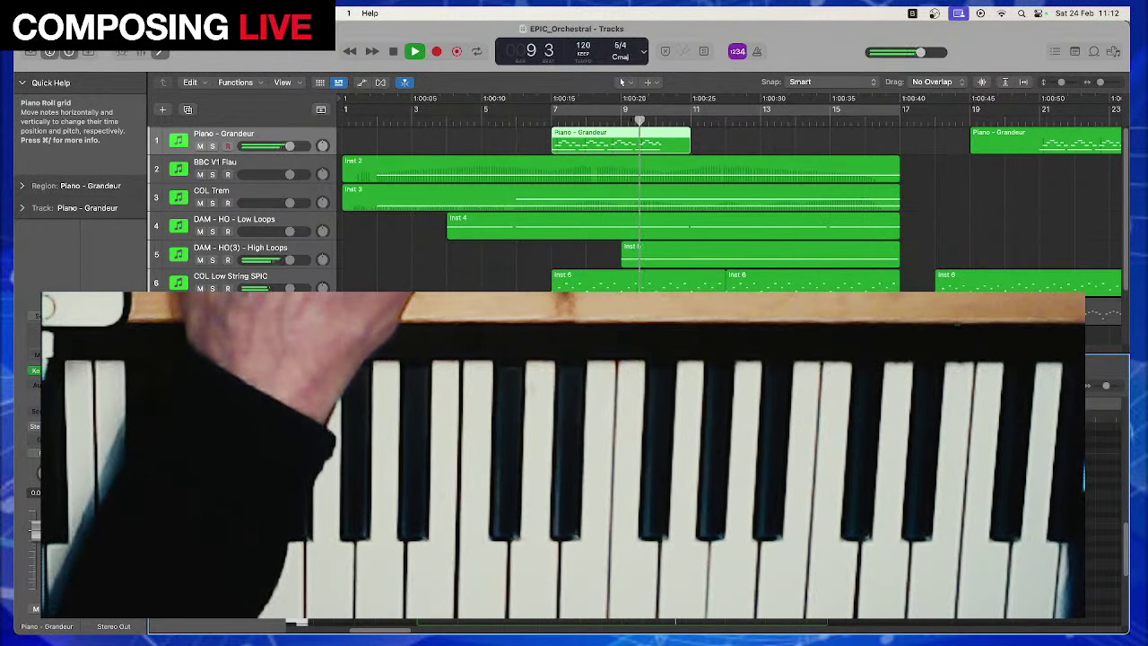
key("space")
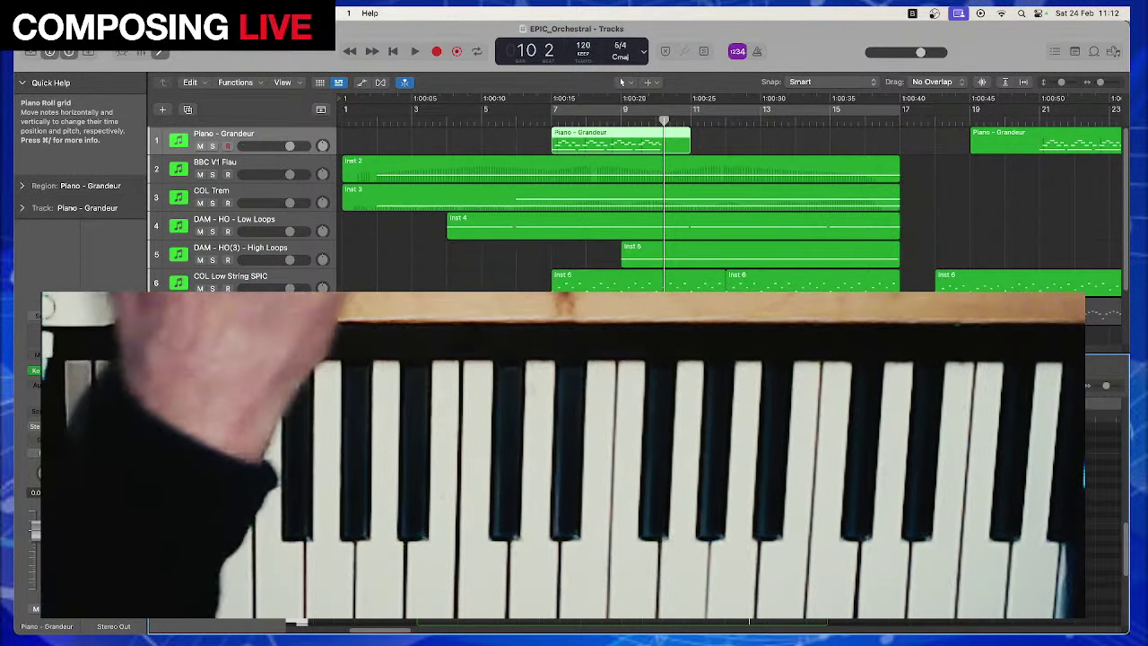
key("space")
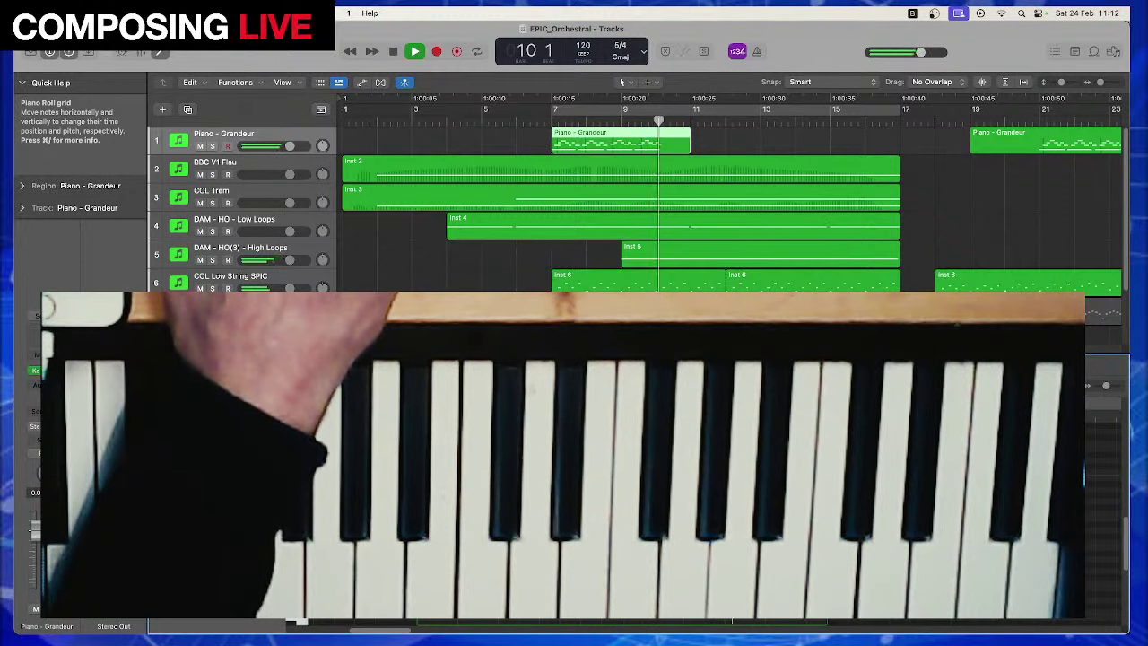
key("space")
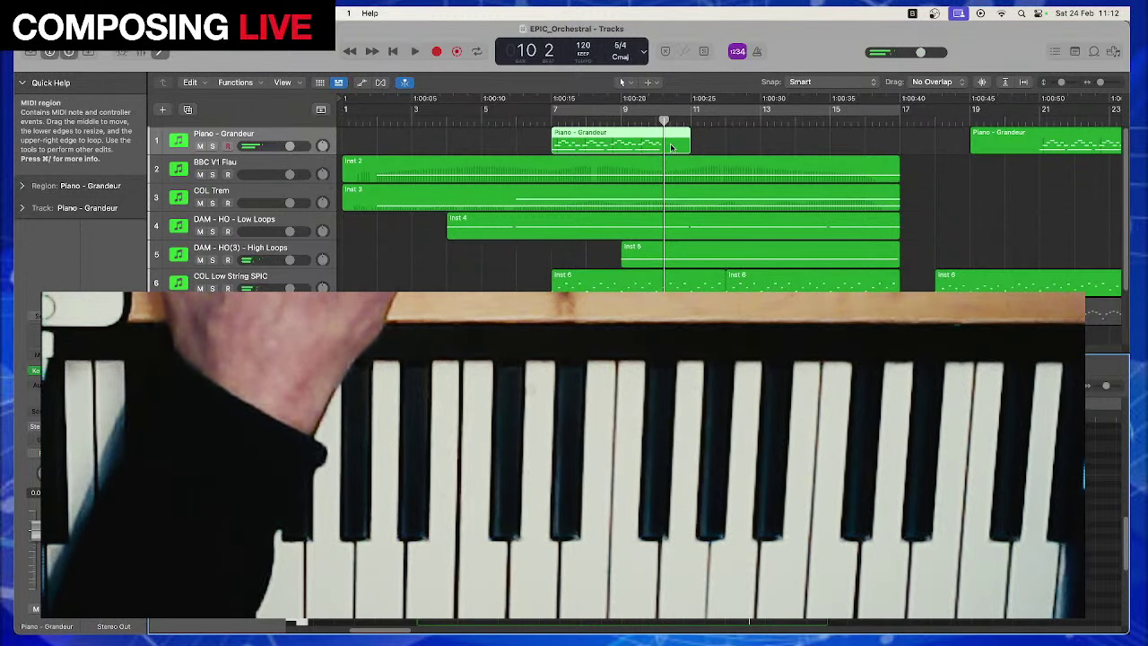
Trim the end of the new piano region to about beat 2 of bar 10 and audition it from bar 7
left_click_drag(687, 149, 662, 149)
key("space")
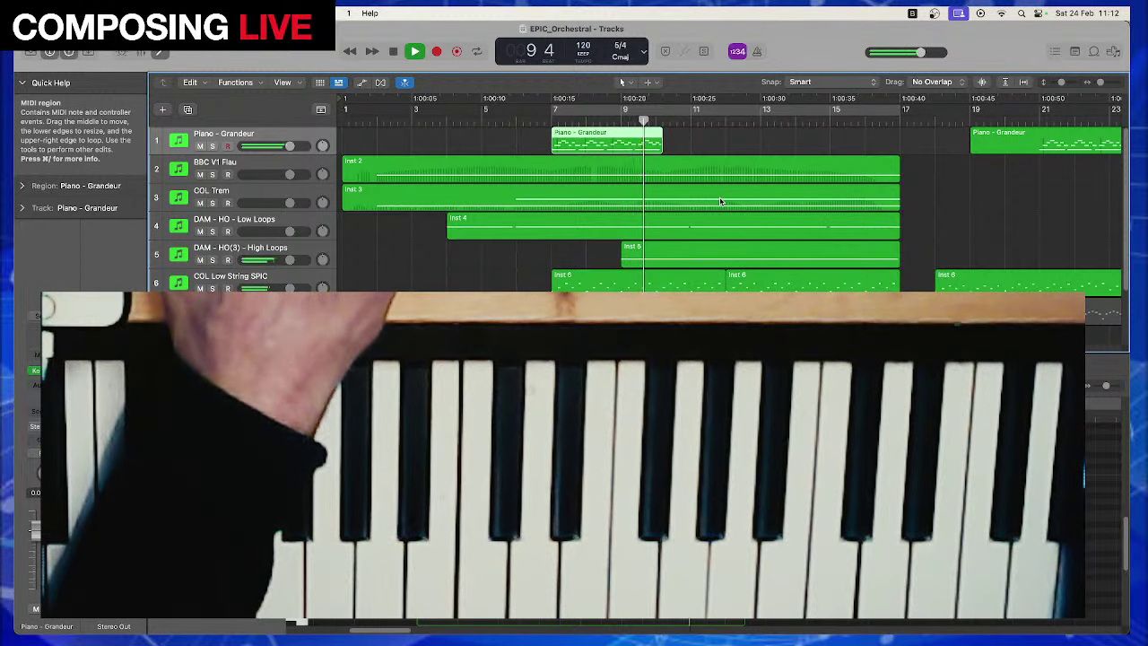
key("space")
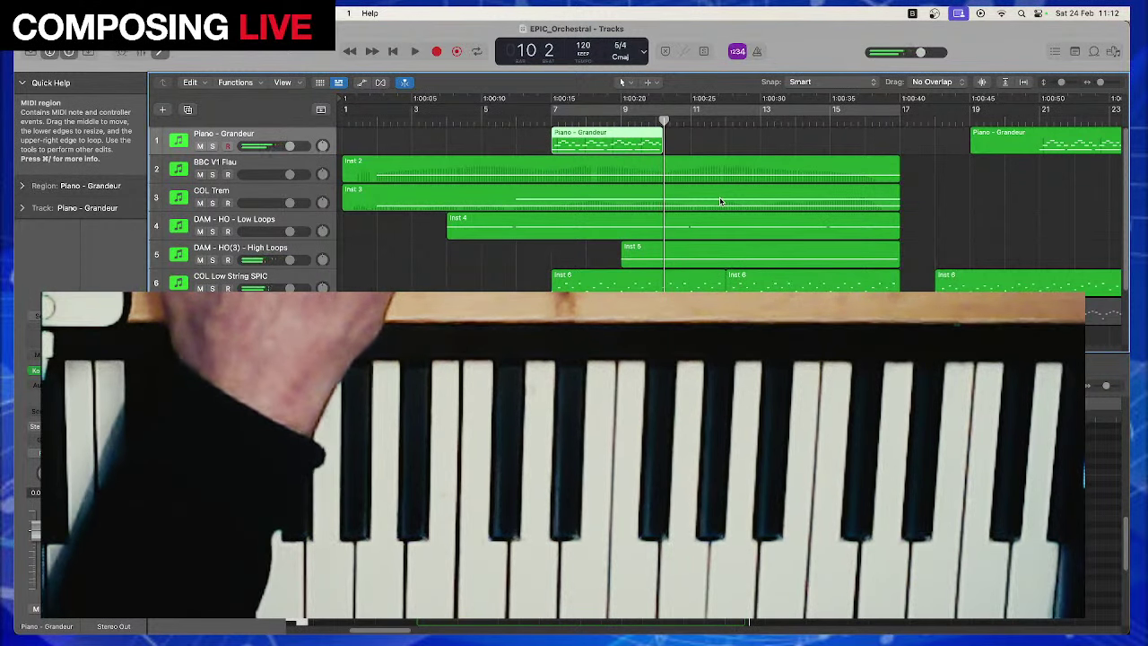
key("space")
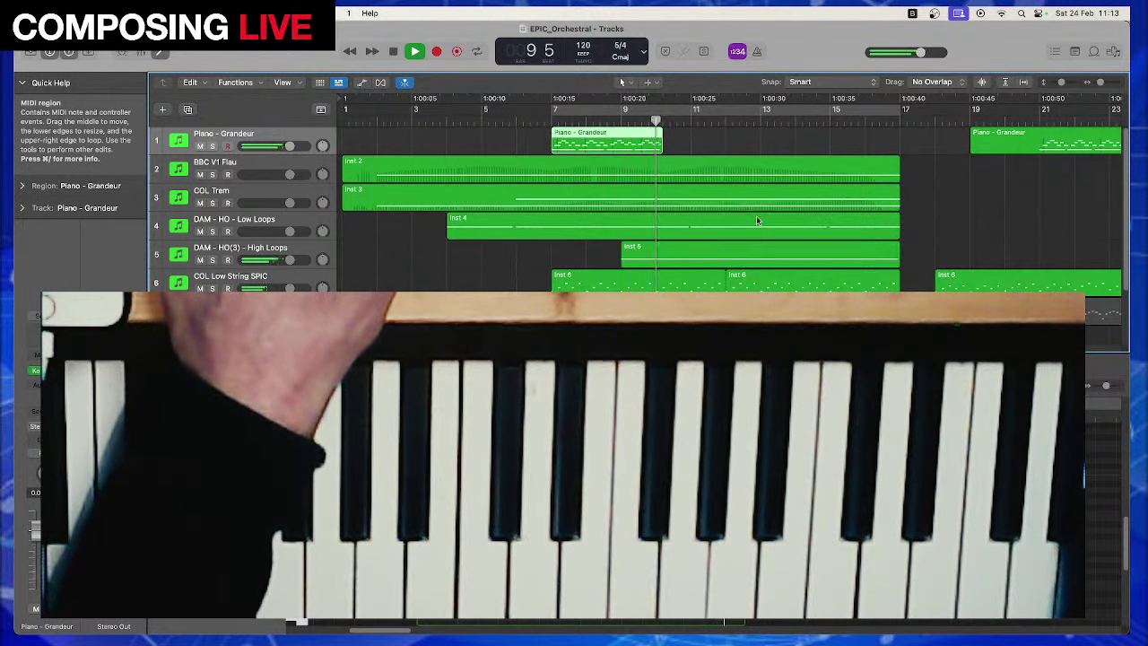
Duplicate the trimmed piano region so the copy starts right after it, at about beat 2 of bar 10
key("space")
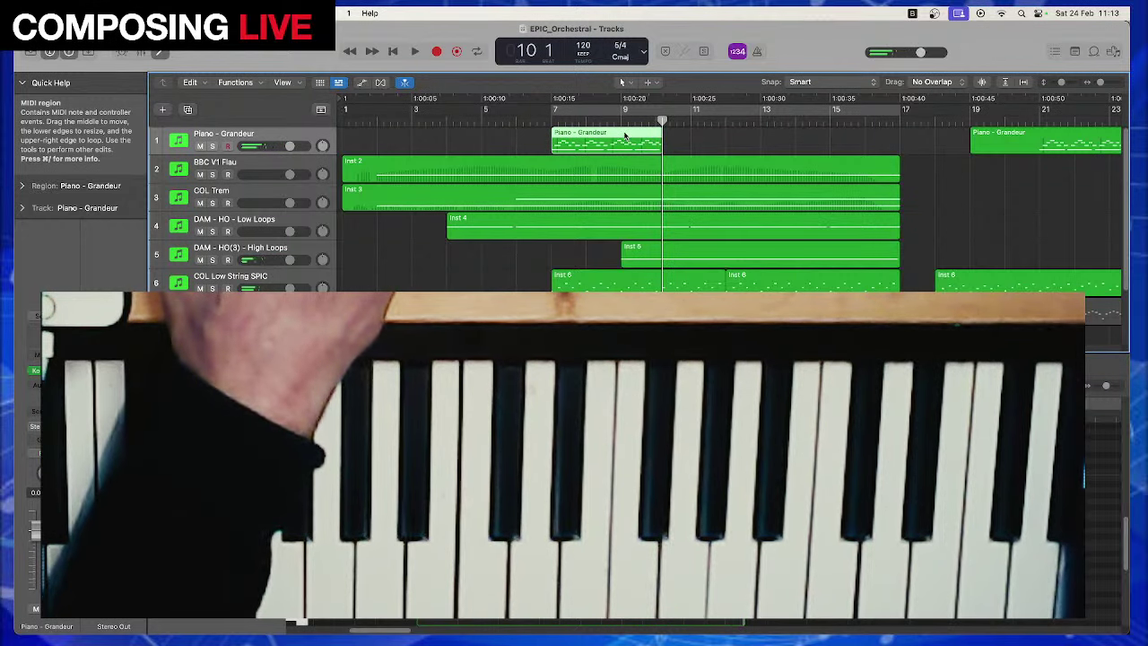
left_click_drag(625, 134, 861, 136)
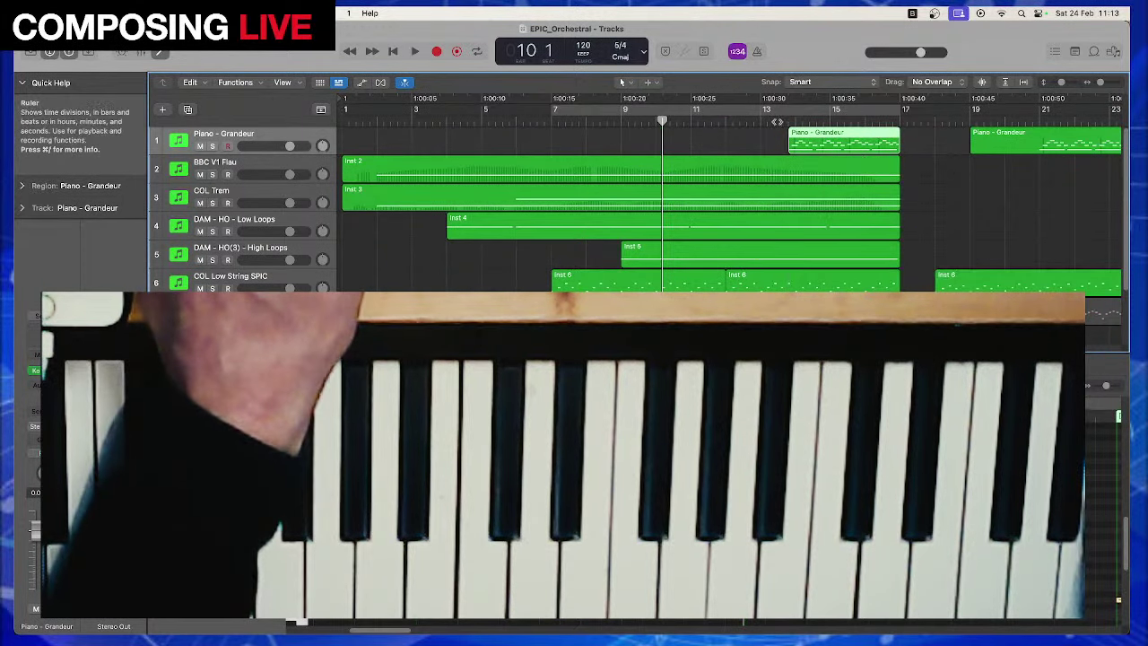
key("super+z")
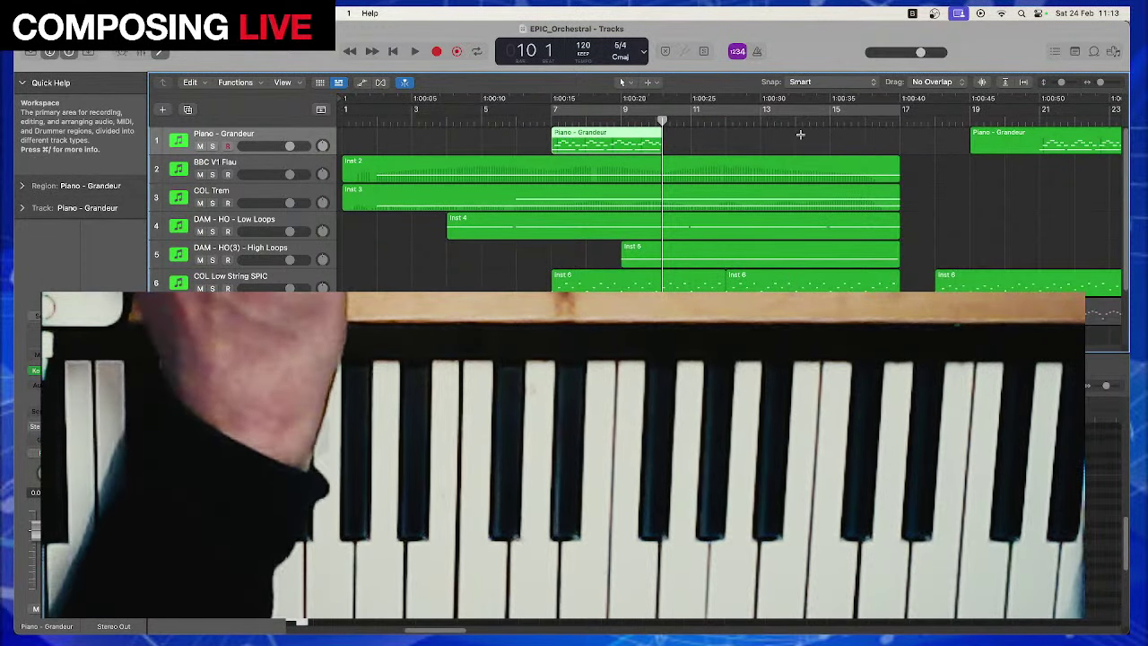
left_click_drag(577, 134, 687, 141)
key("alt")
left_click(639, 126)
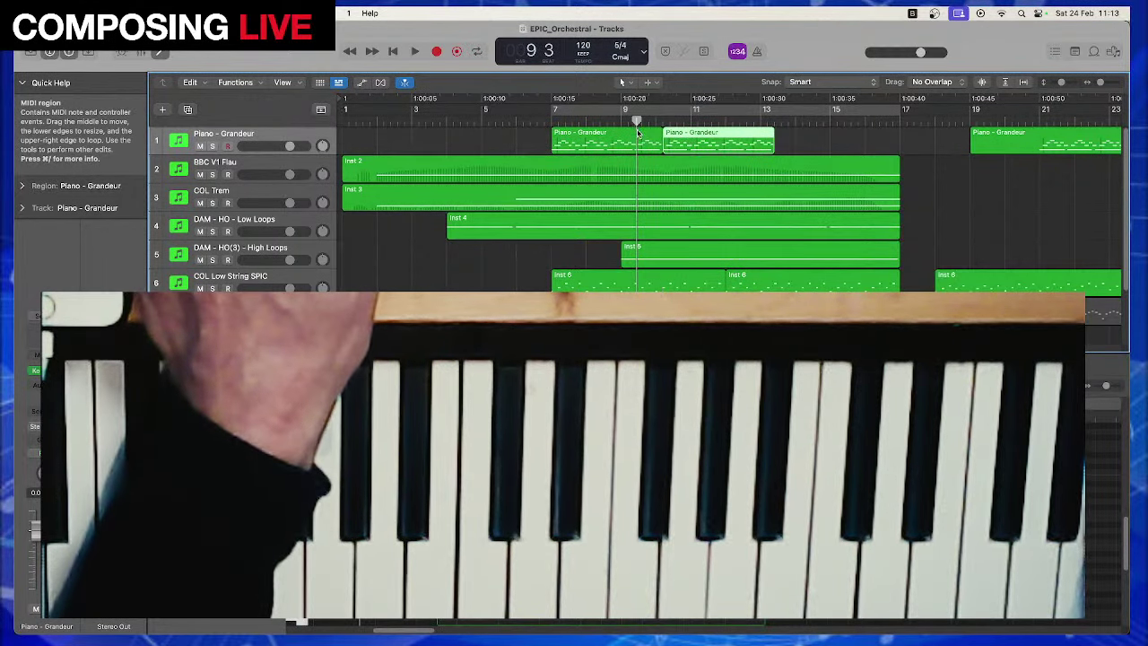
Play back the join between the two piano regions, from beat 3 of bar 9 and from just before bar 7
left_click(637, 135)
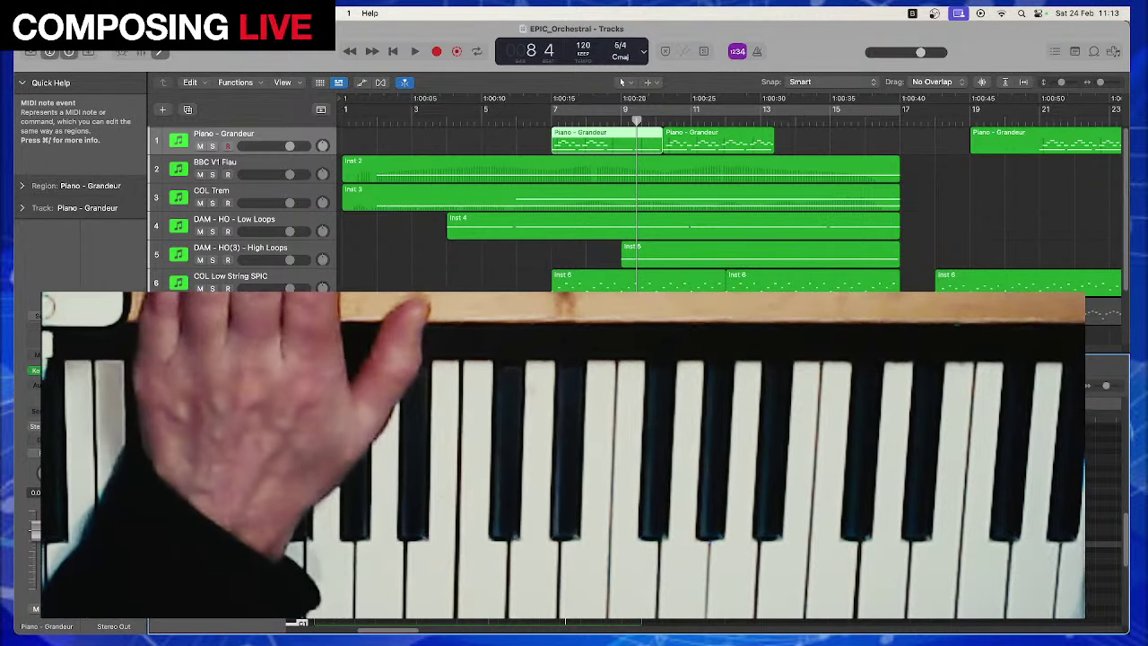
key("space")
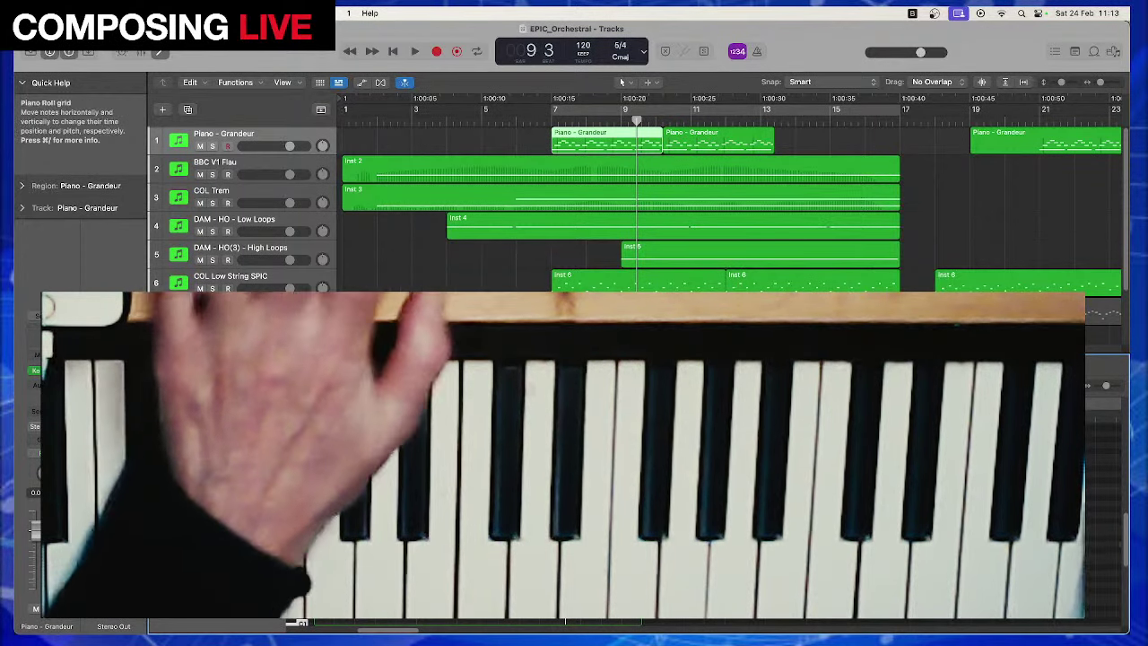
key("space")
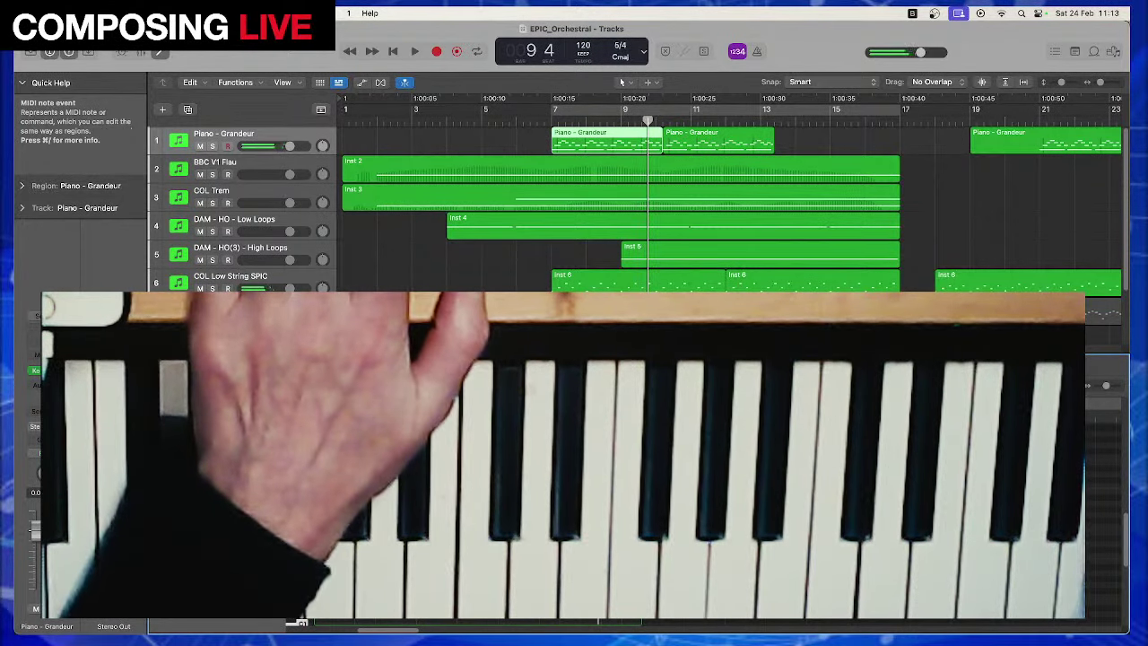
left_click(544, 119)
key("space")
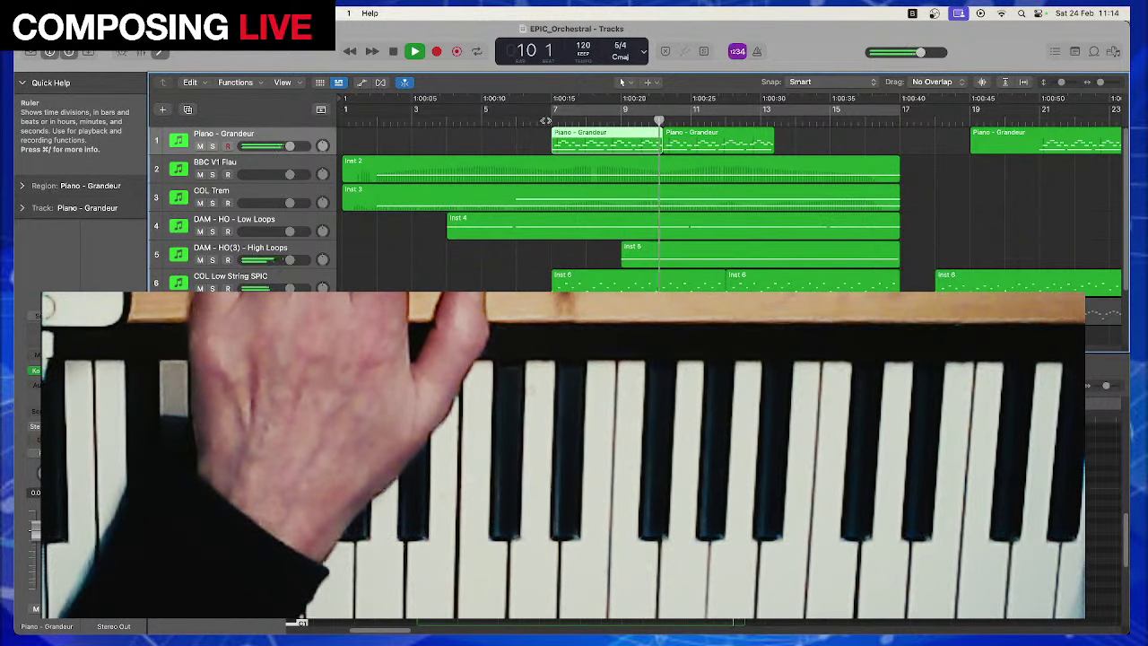
Select the second piano region and audition it up to about beat 4 of bar 13
left_click(704, 131)
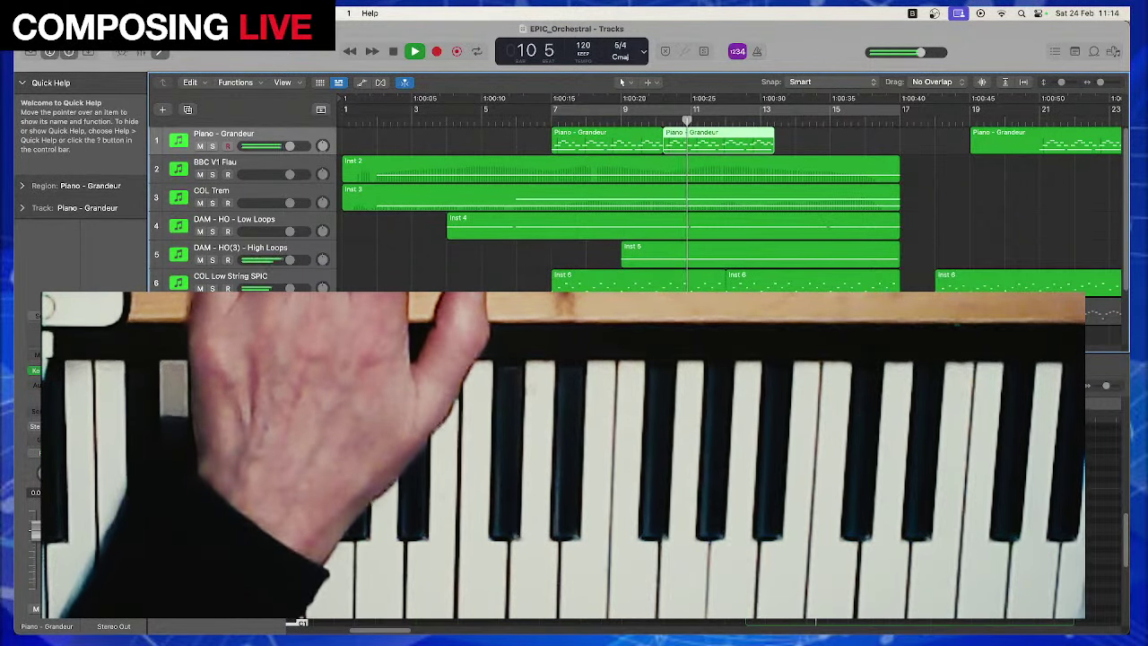
key("space")
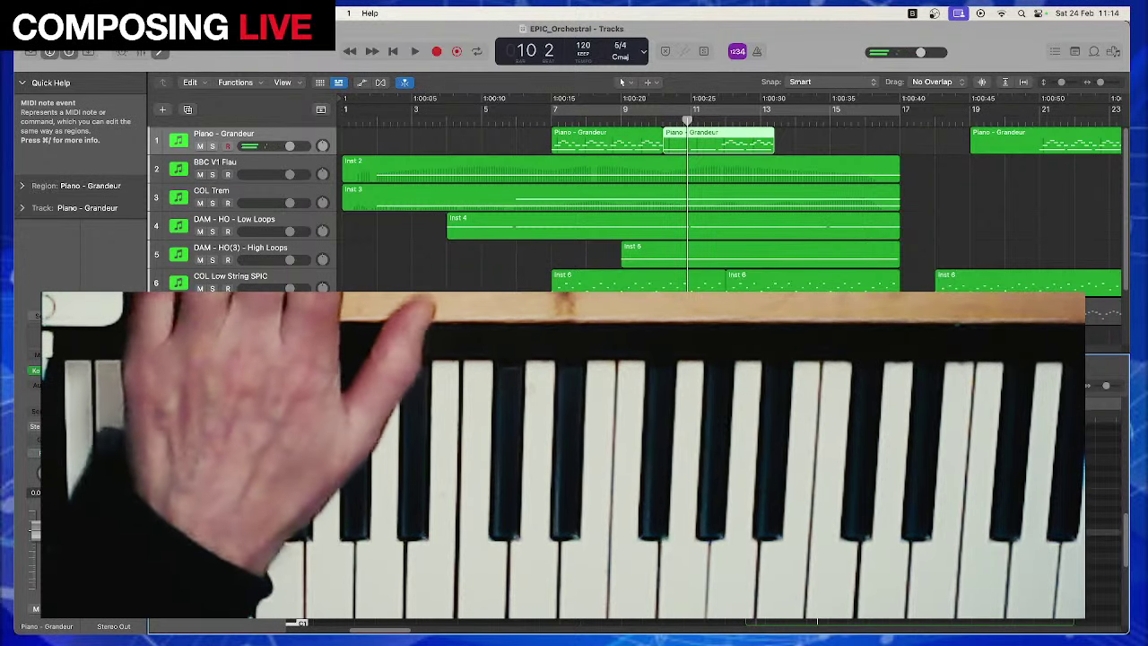
key("space")
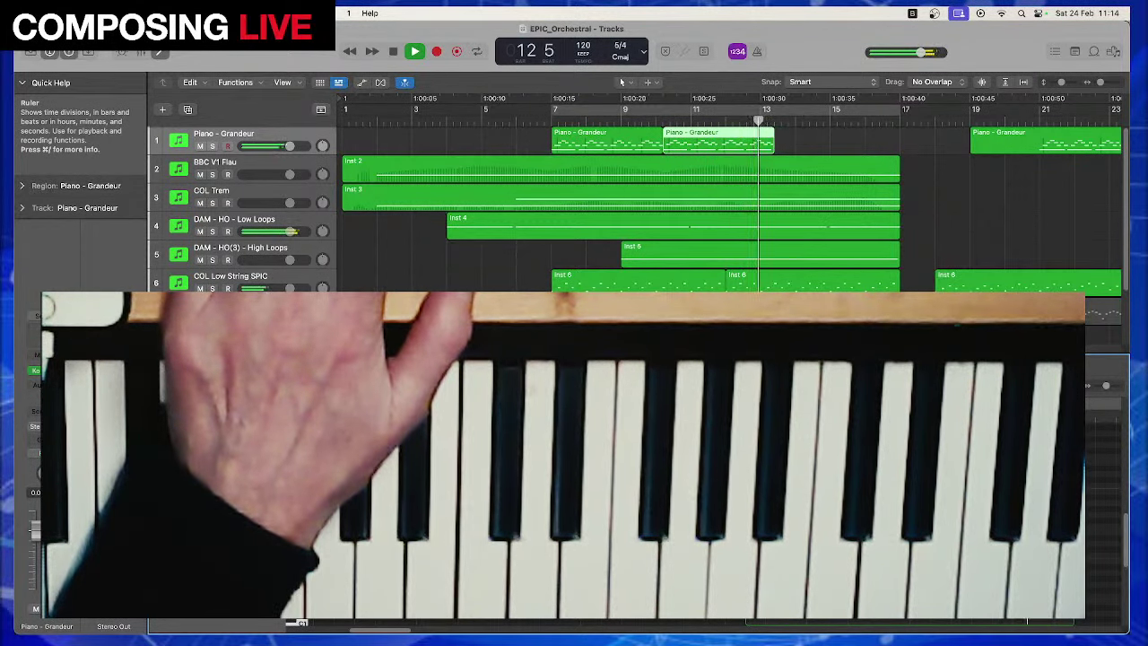
key("space")
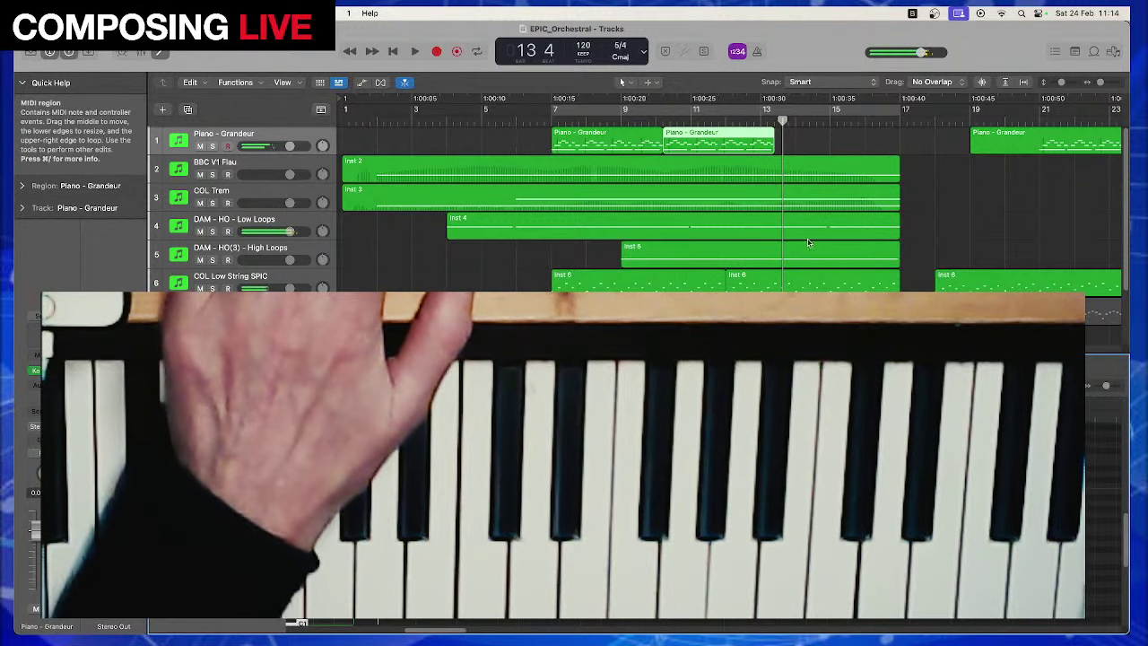
left_click(794, 151)
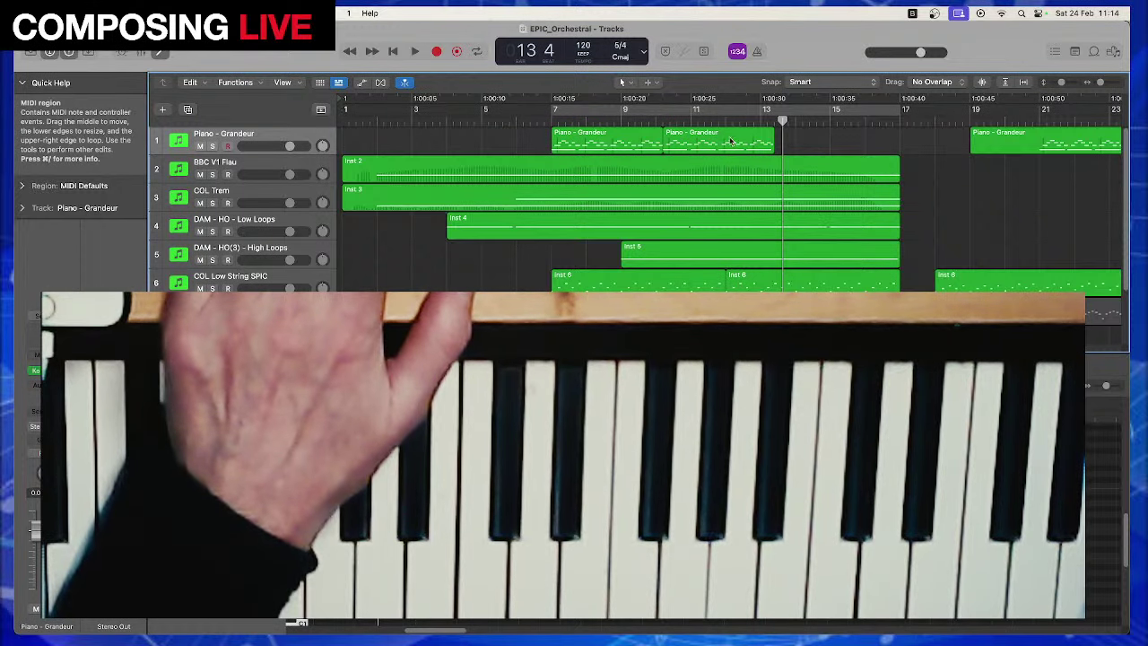
Copy the second piano region to about beat 3 of bar 13 and audition the copy up to bar 17
left_click_drag(723, 134, 774, 120)
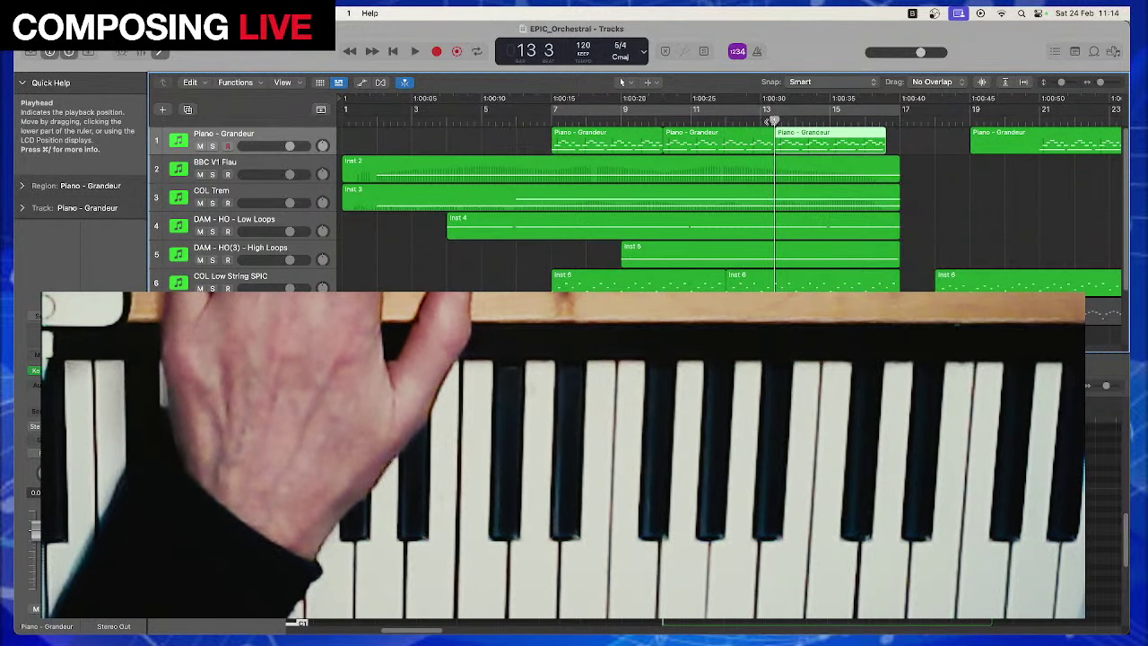
key("space")
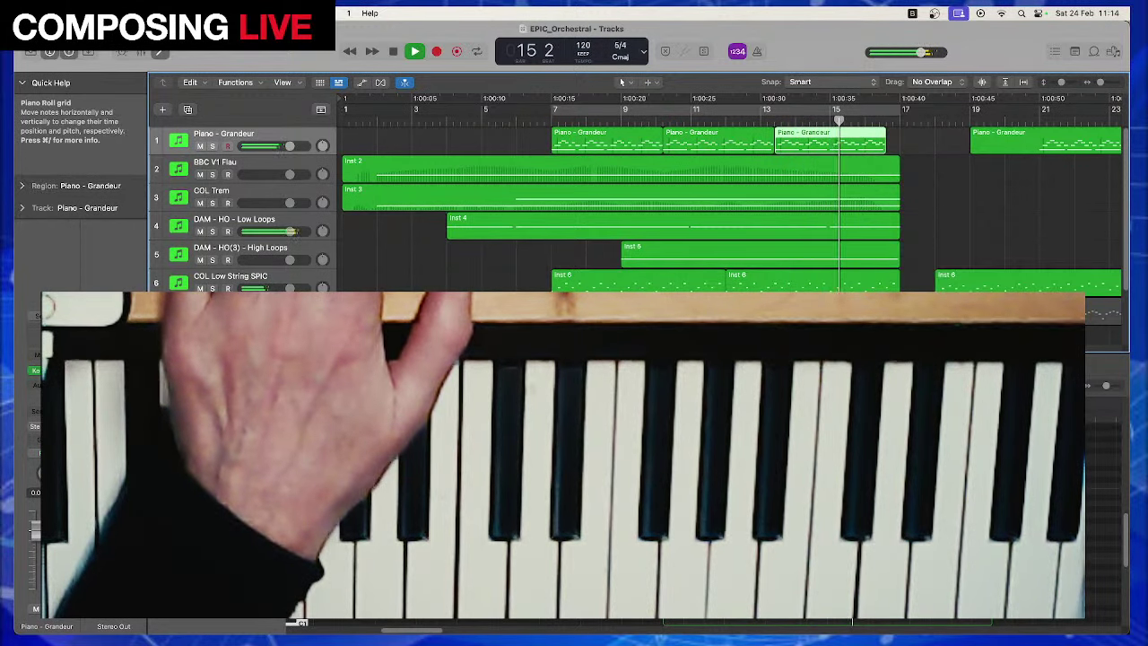
key("space")
left_click(622, 139)
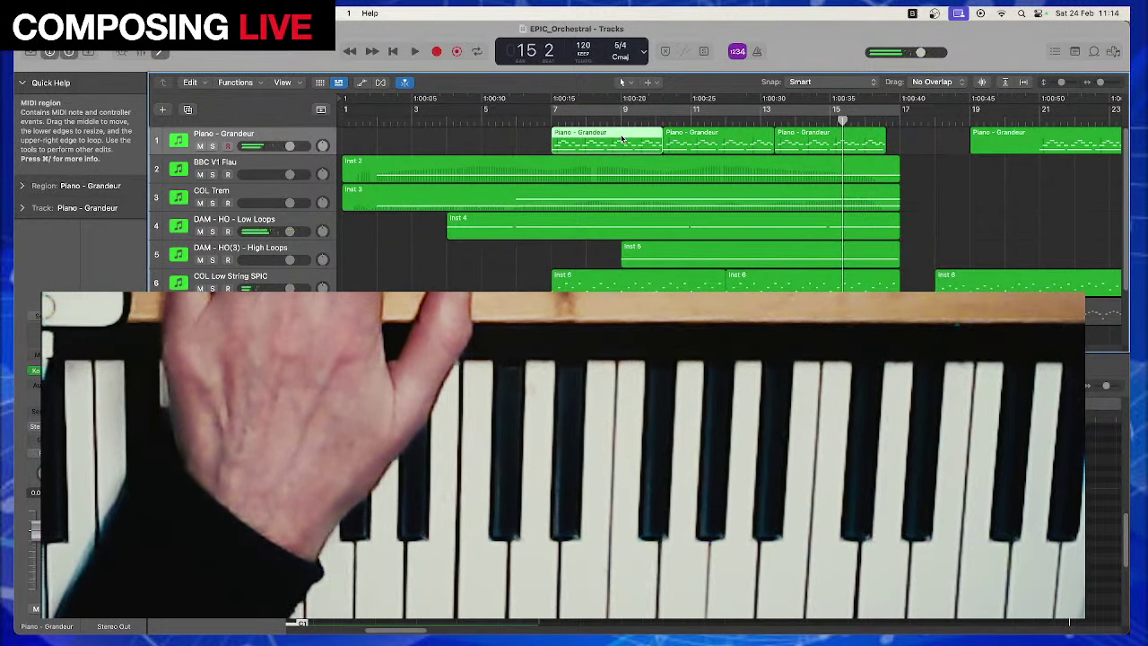
left_click(787, 137)
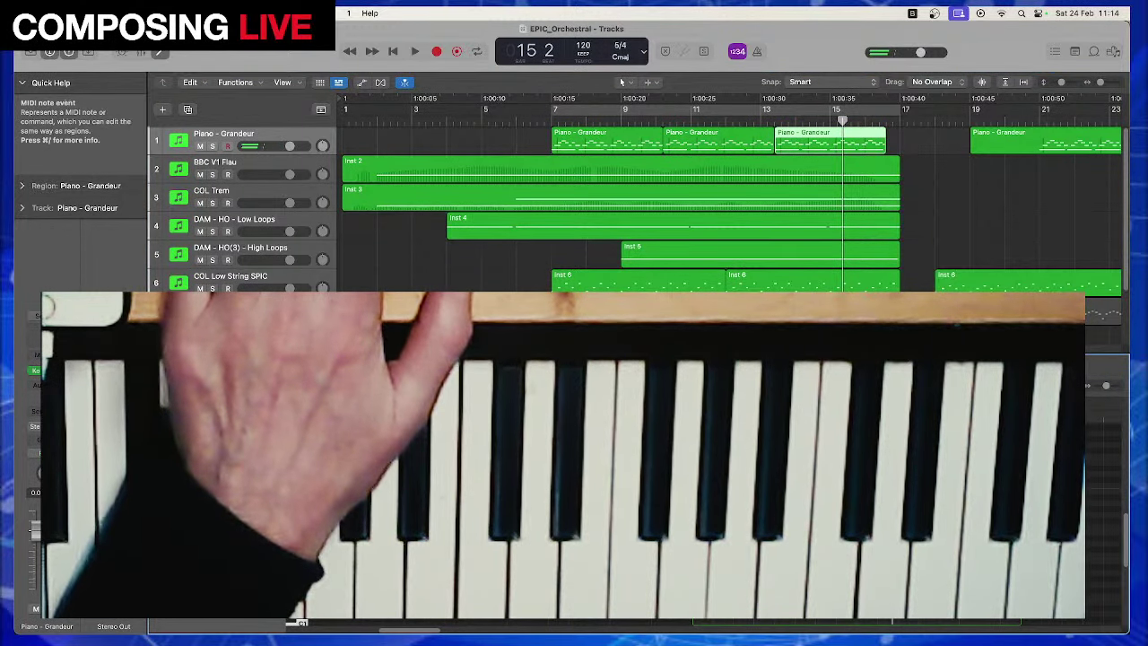
key("shift+space")
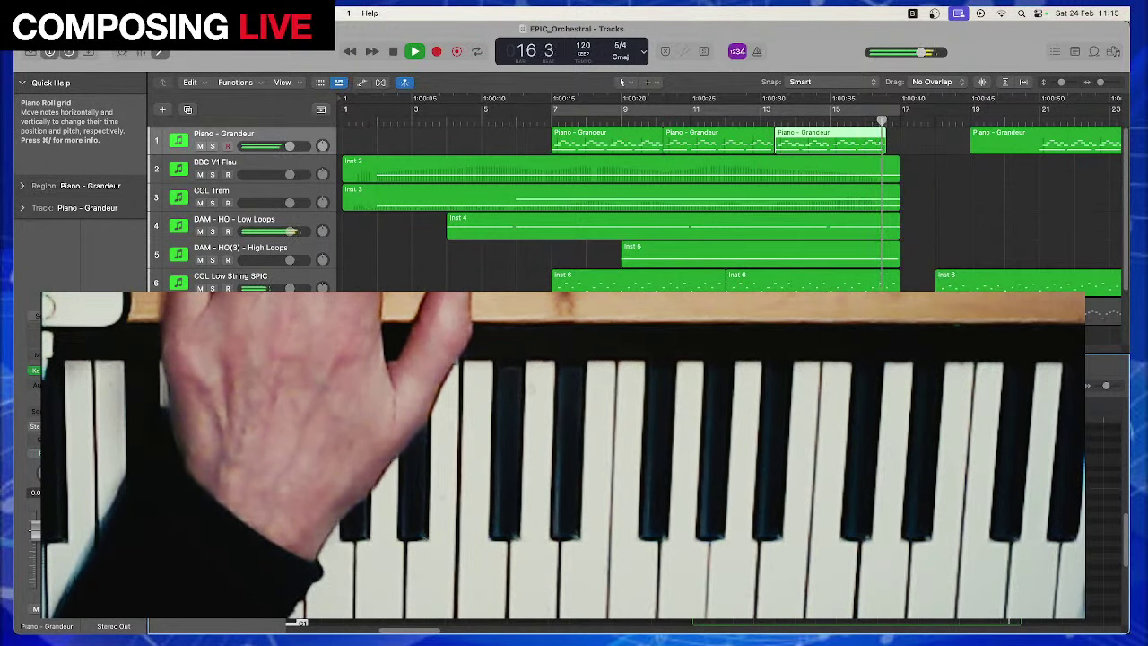
key("space")
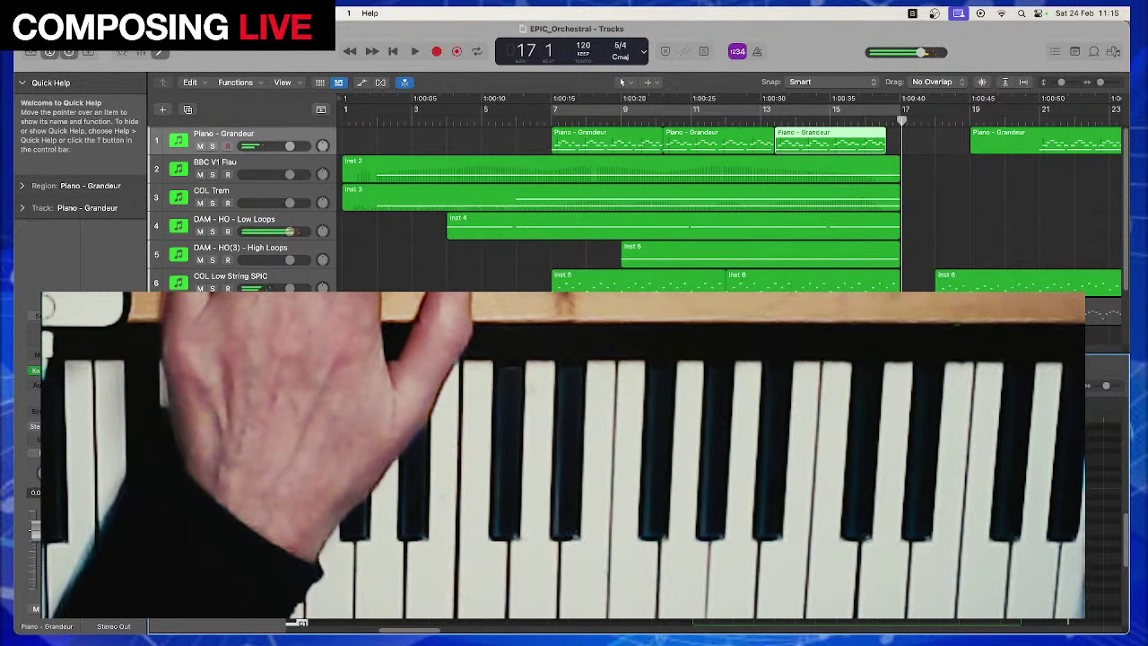
Record an ending on the Piano - Grandeur track from beat 4 of bar 16 to about beat 3 of bar 17
left_click_drag(902, 121, 886, 121)
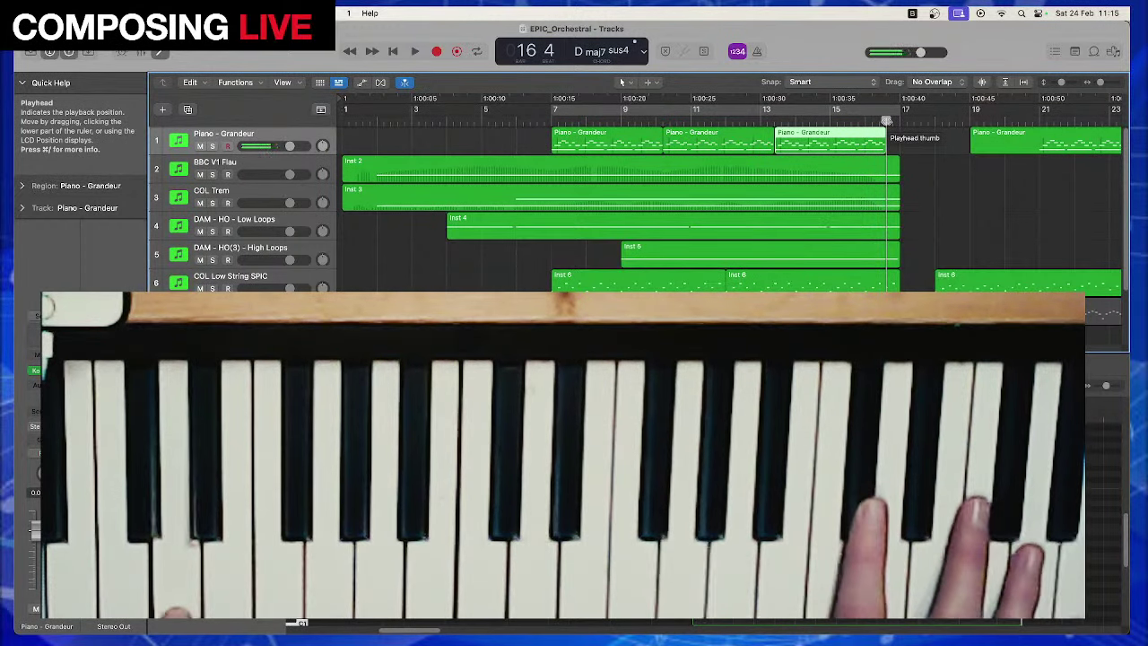
key("r")
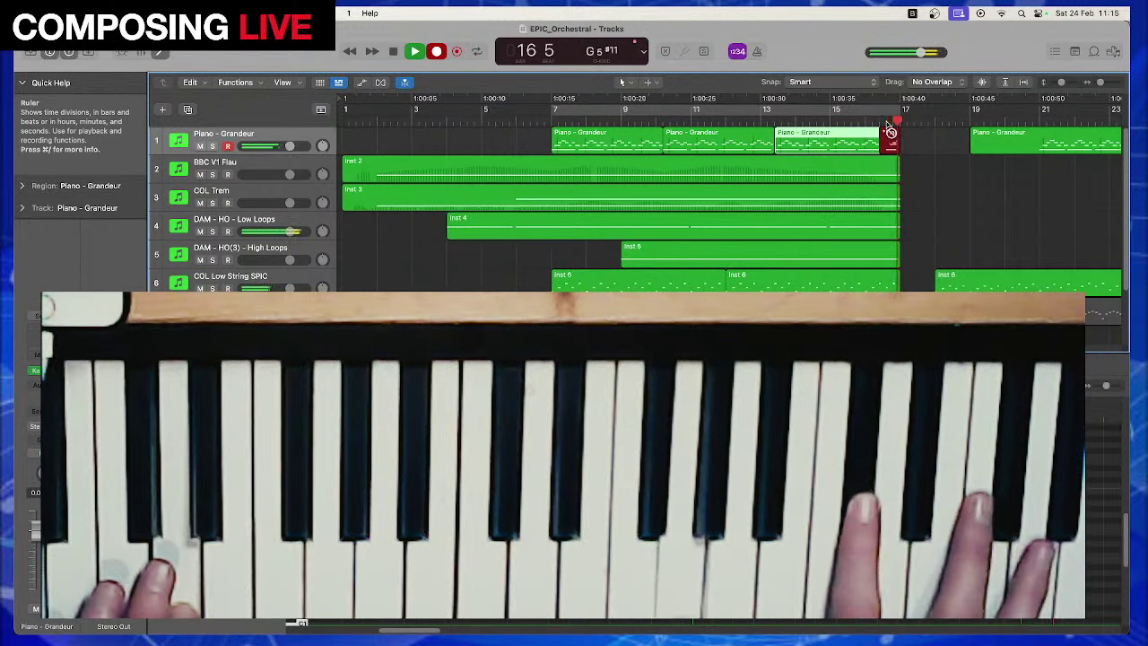
key("space")
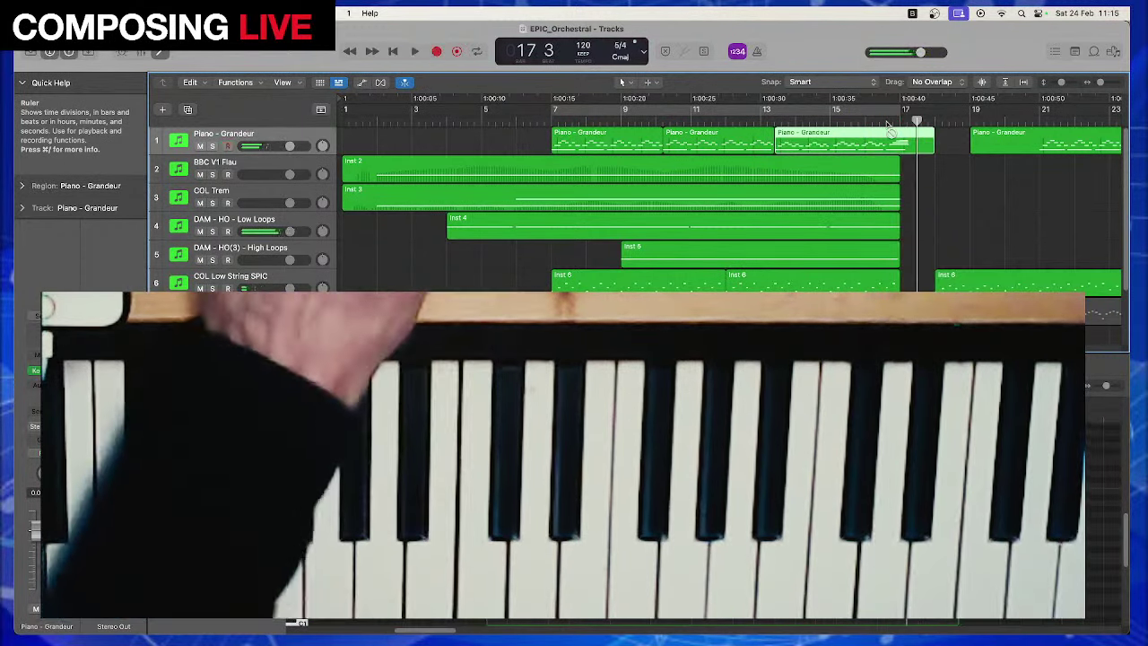
Play back the newly recorded piano ending repeatedly around bars 16 and 17
key("space")
key("space")
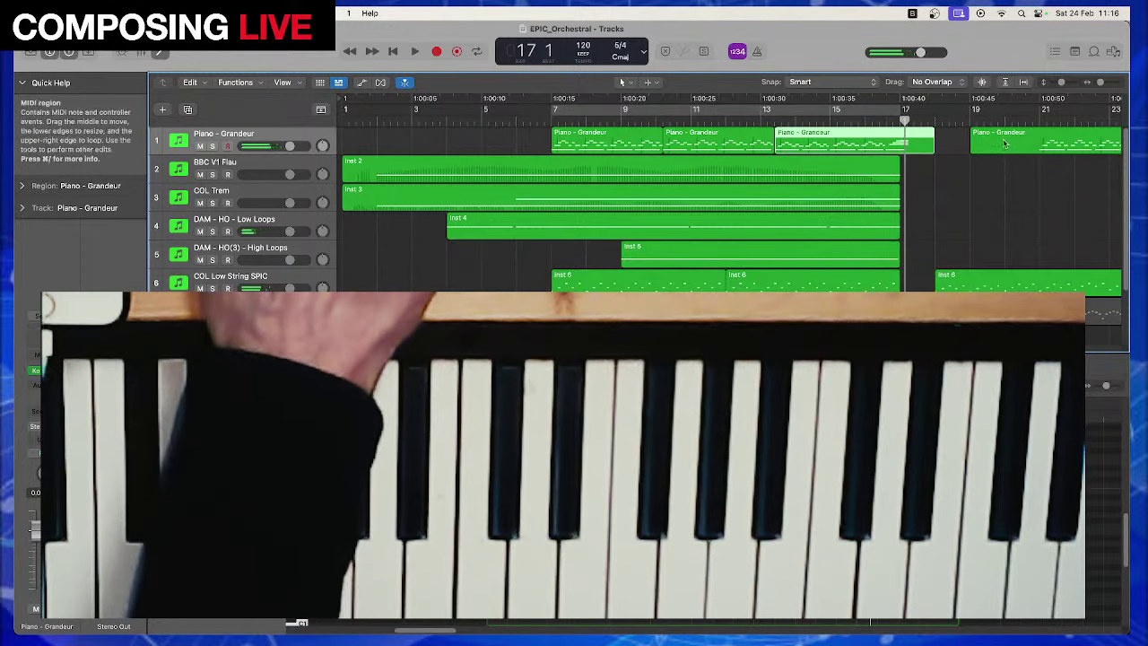
left_click(877, 120)
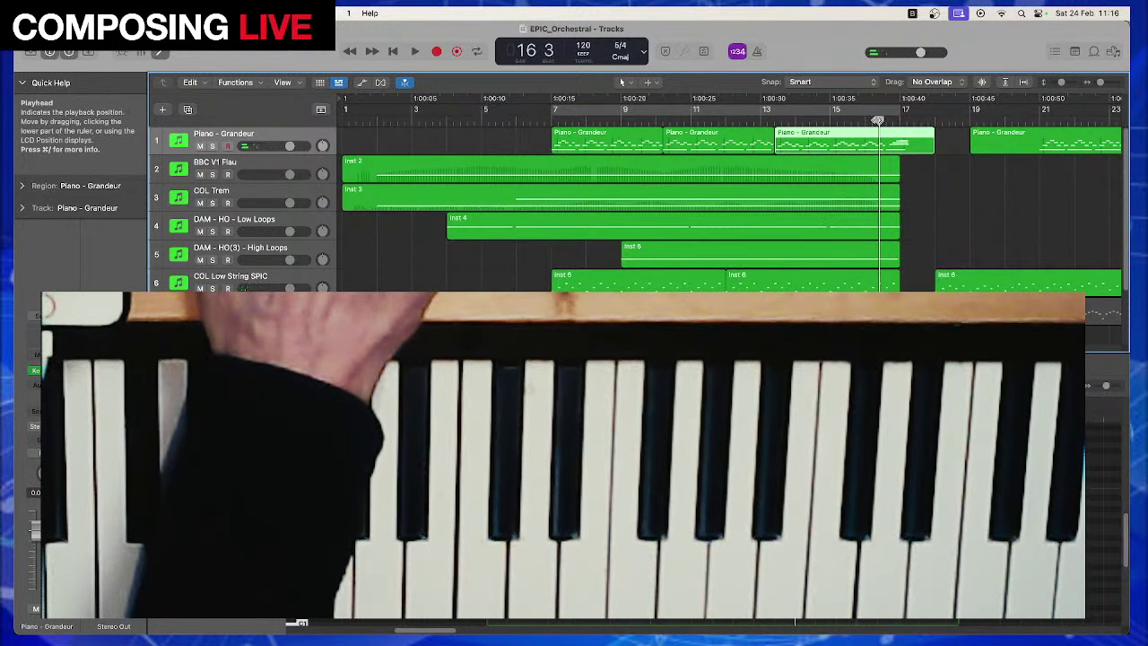
key("space")
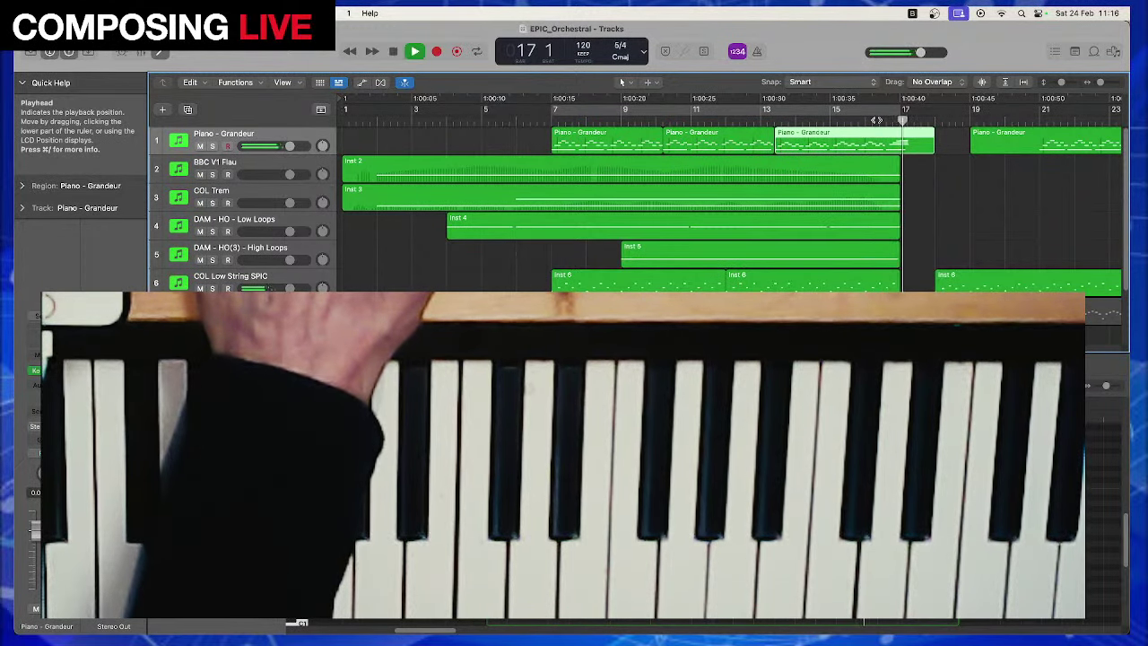
key("space")
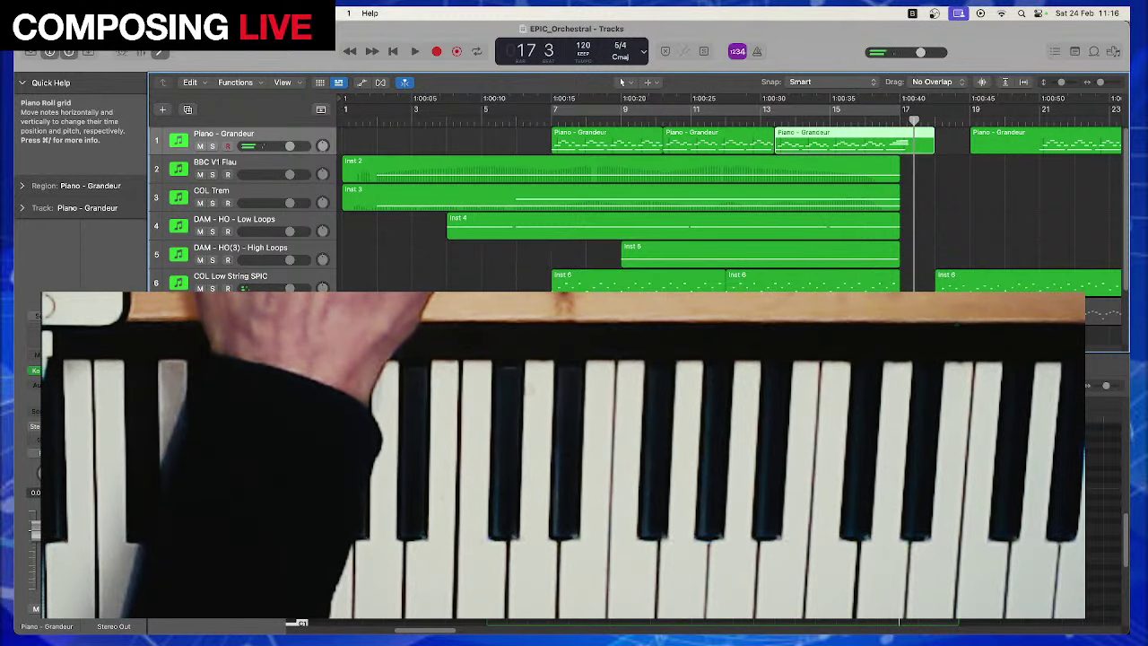
key("space")
key("space")
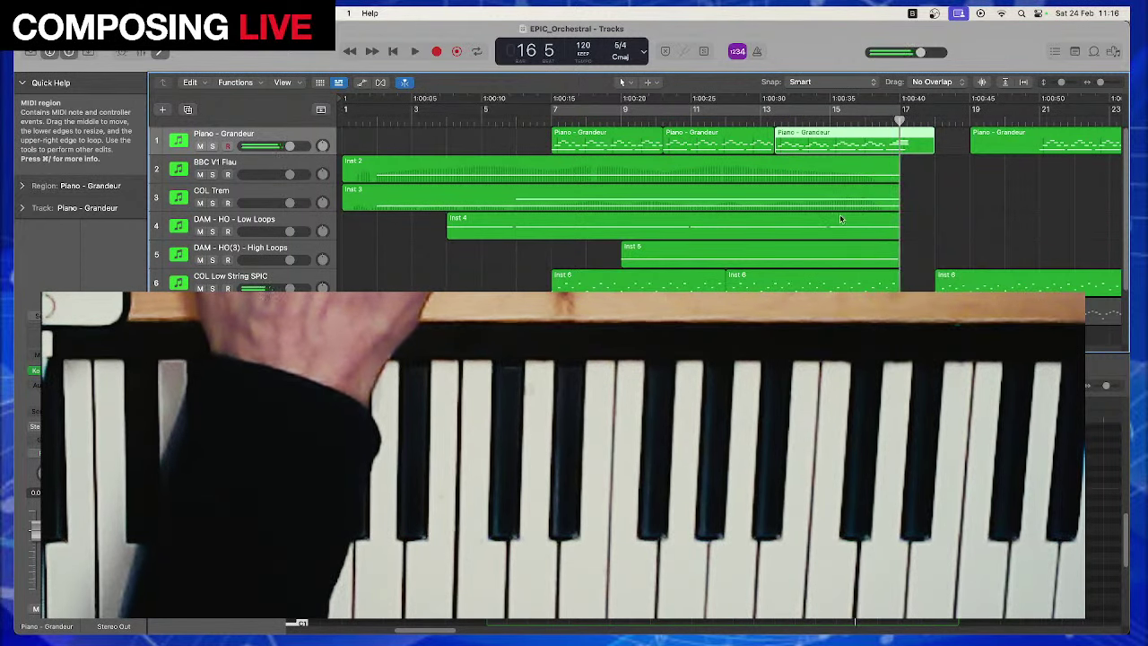
Play back the third piano region with its ending from about bar 14 to the end of bar 17
left_click(814, 117)
key("space")
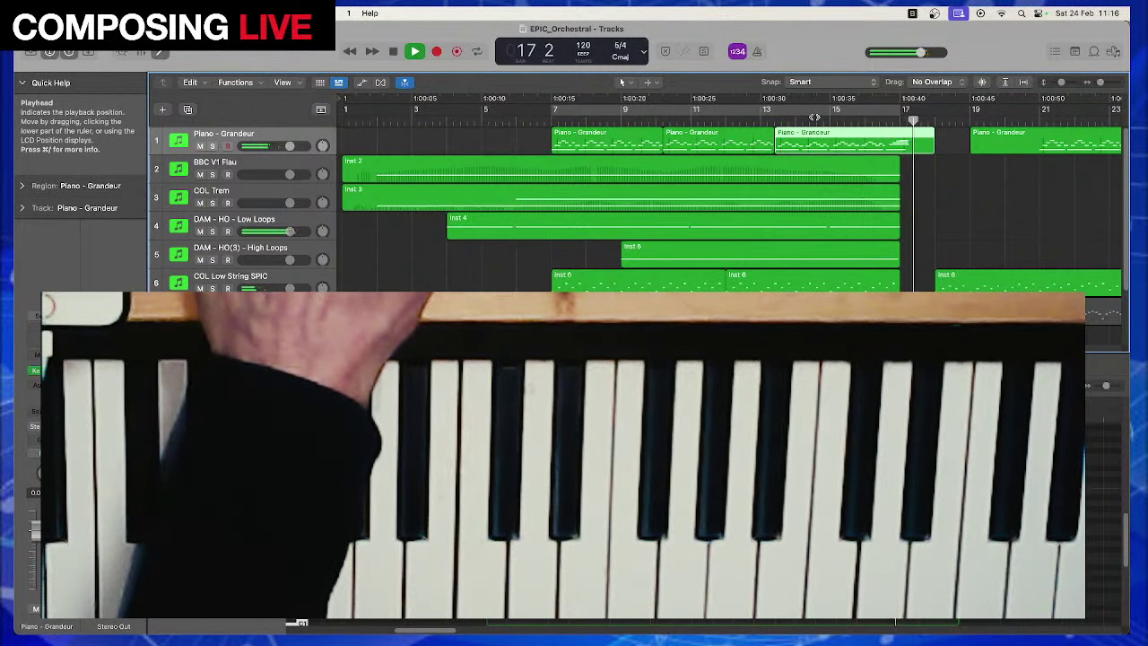
key("space")
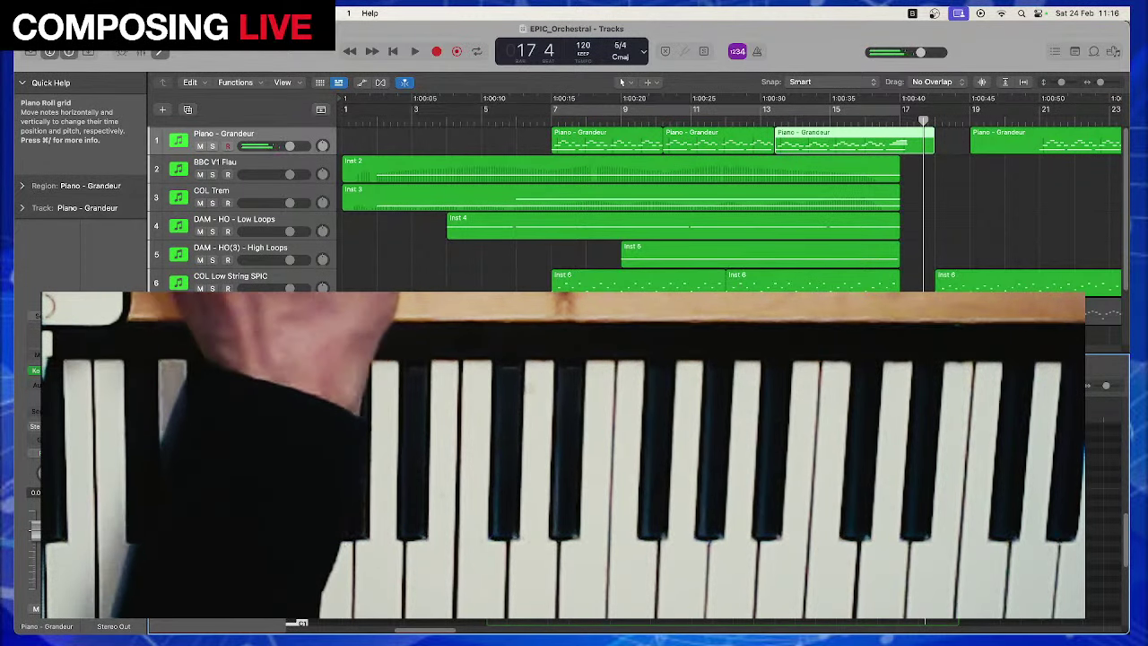
key("space")
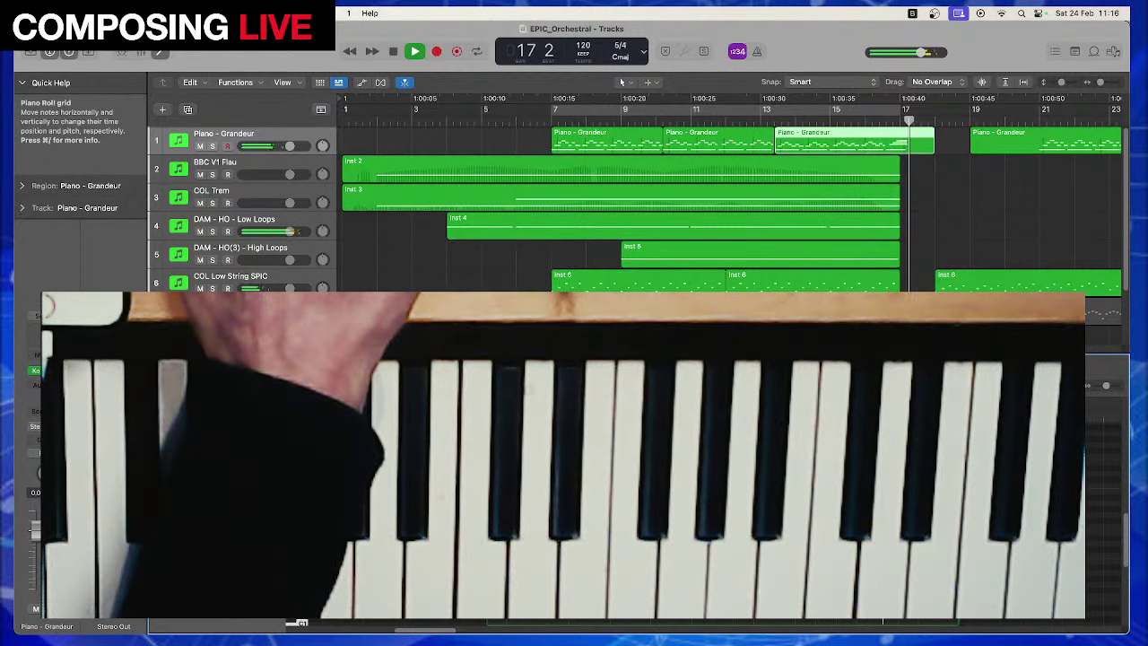
key("space")
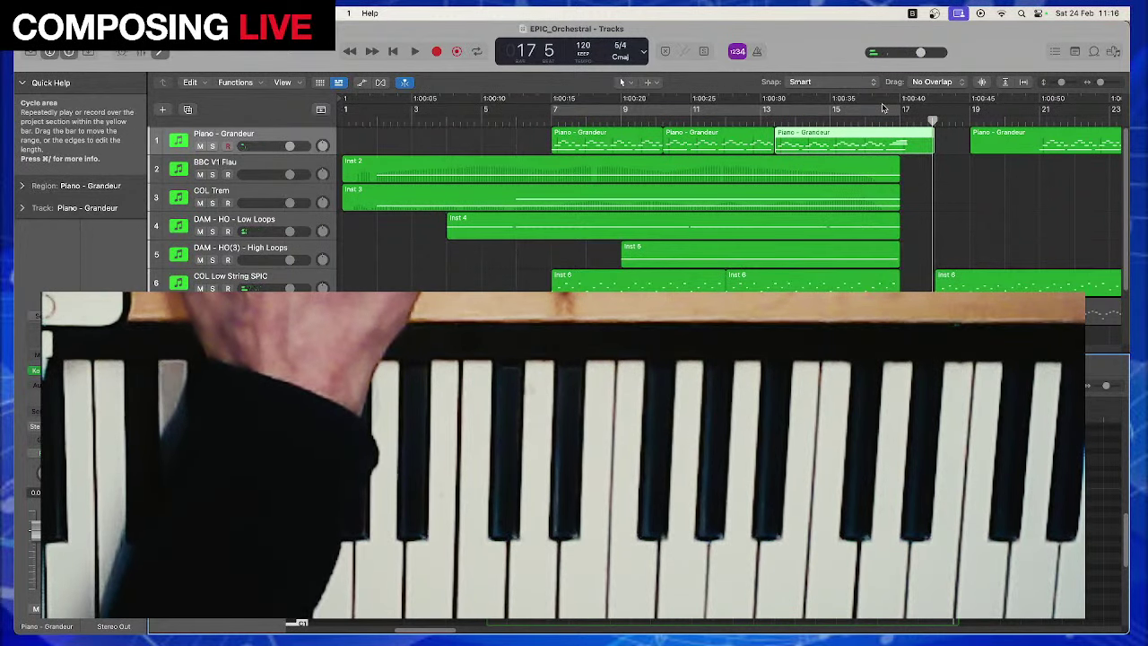
Set the cycle range from about the middle of bar 1 to about bar 18 and play the arrangement from its start
left_click_drag(551, 109, 933, 109)
left_click_drag(551, 111, 360, 132)
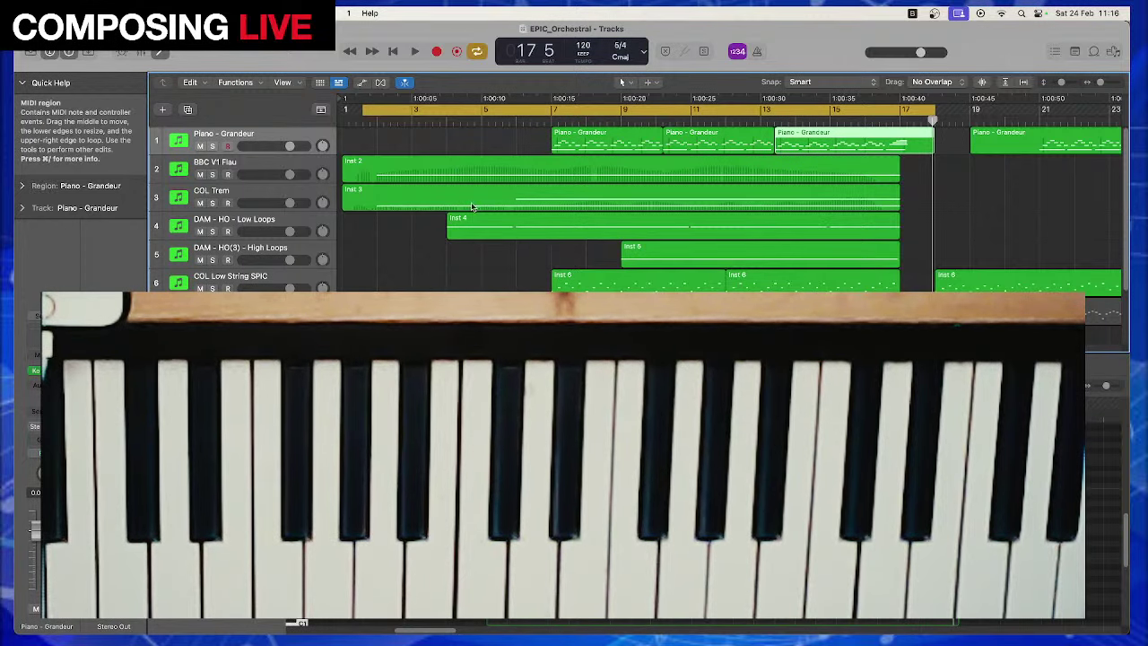
scroll(471, 207, "down", 2)
scroll(471, 206, "up", 2)
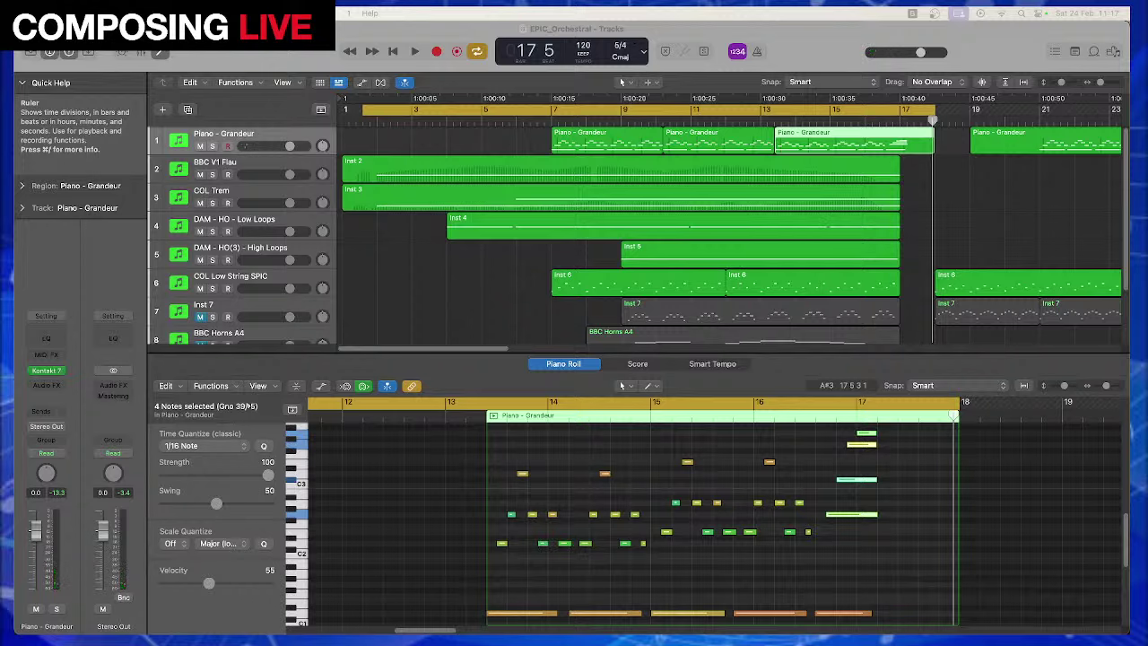
left_click(1001, 260)
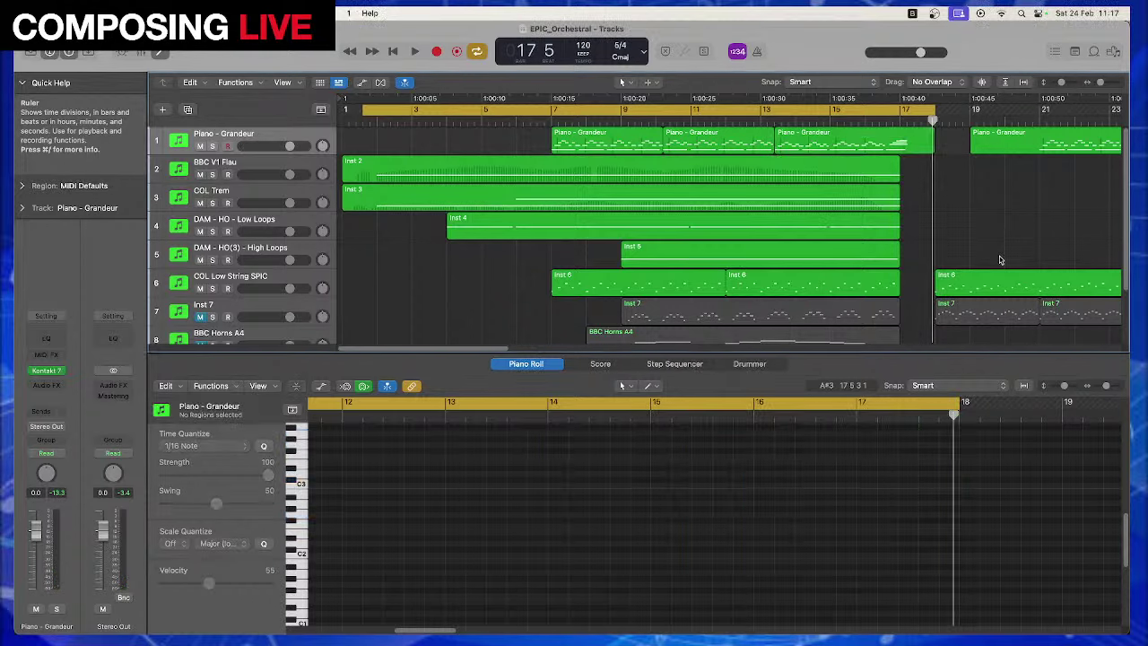
key("space")
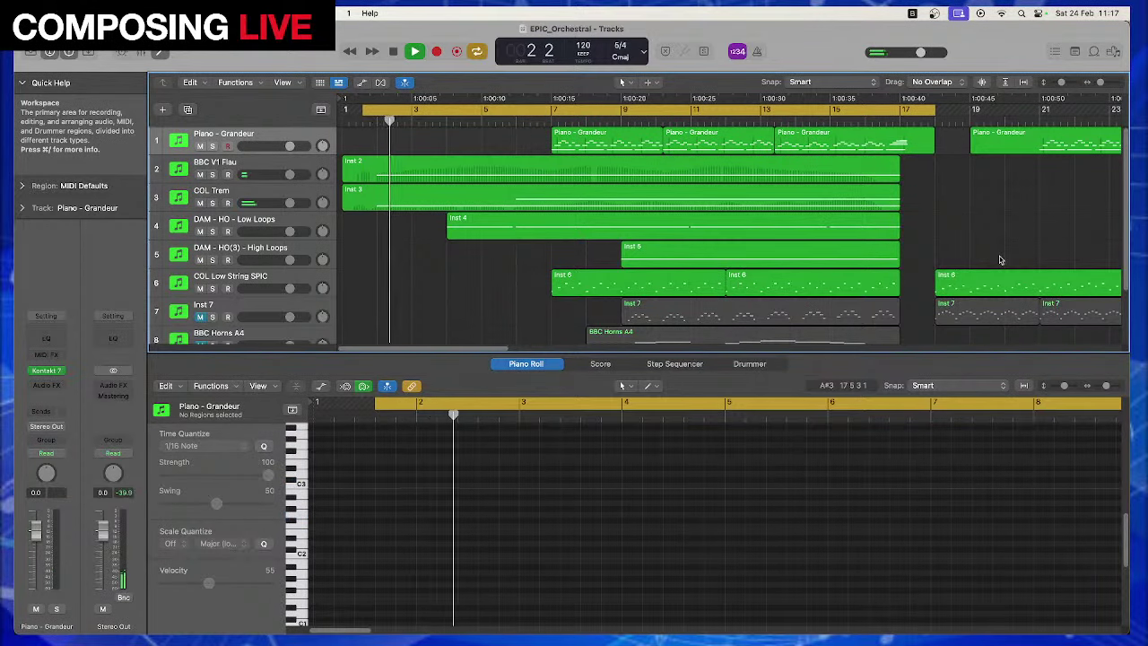
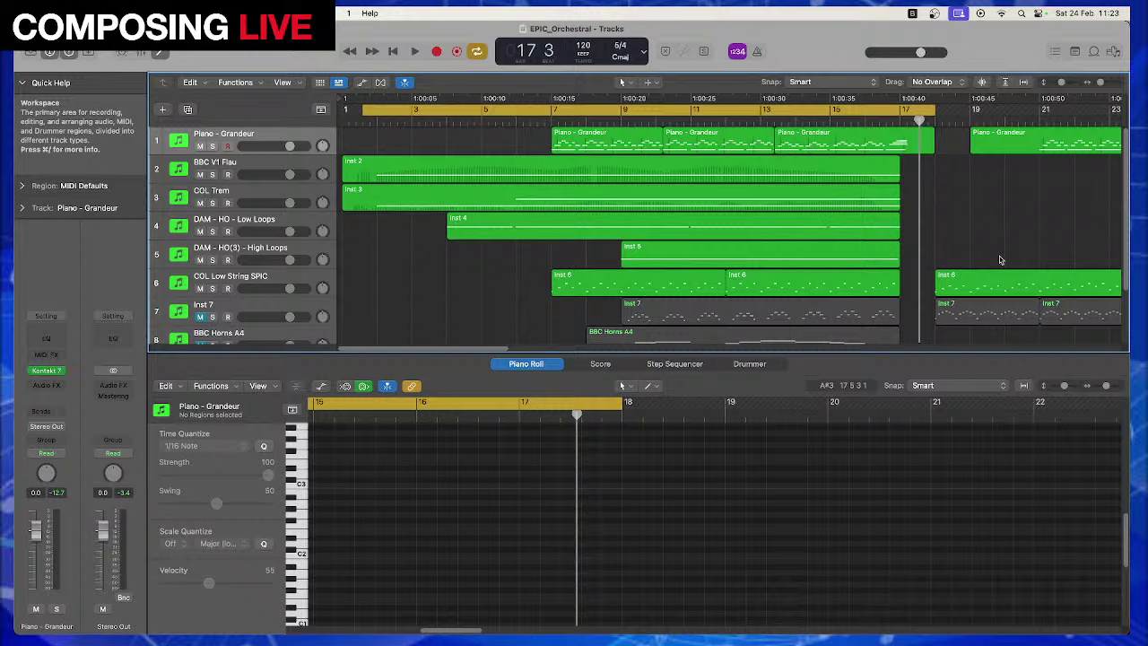
Add a new software instrument track directly below Piano - Grandeur and load the stereo Albion Colossus plug-in on it
scroll(478, 280, "down", 2)
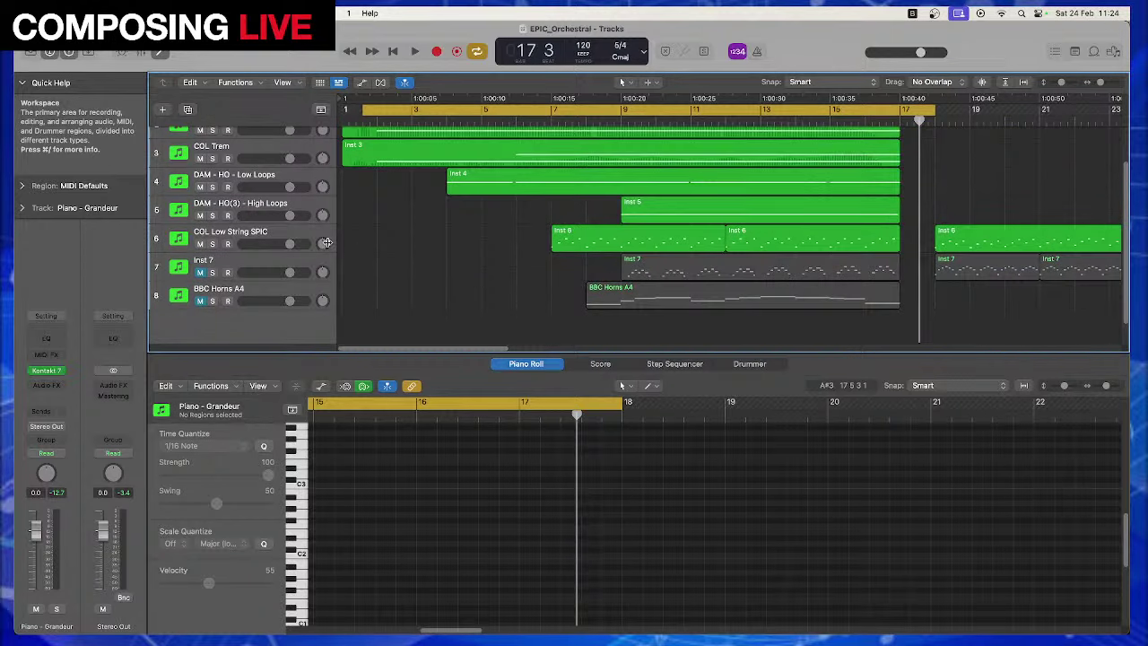
scroll(482, 257, "up", 2)
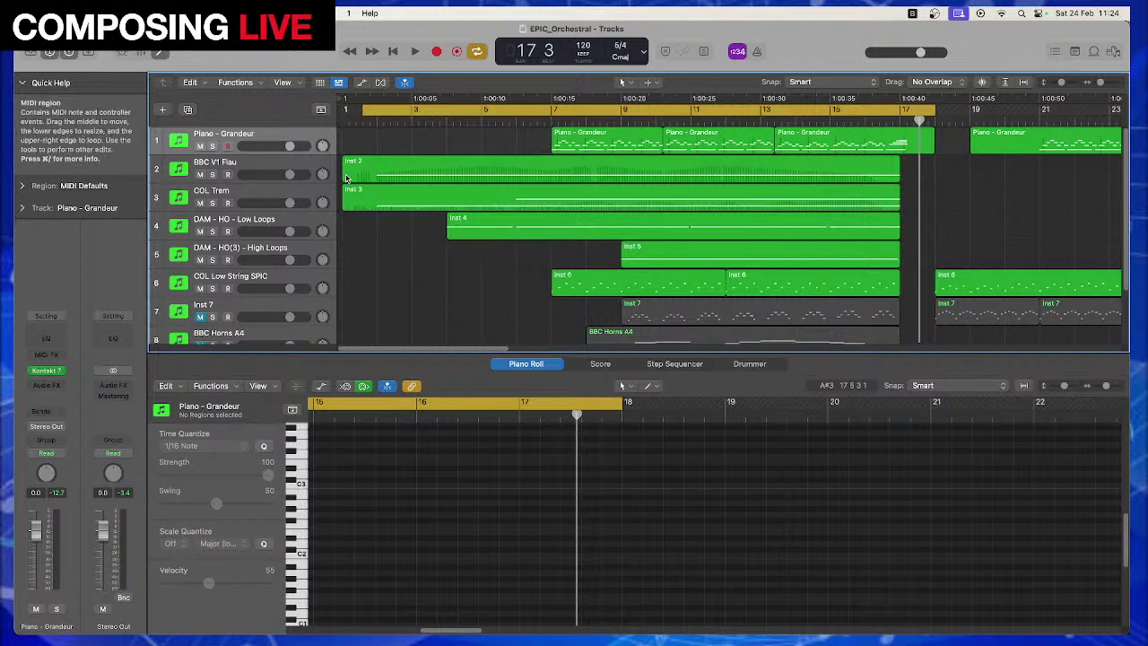
left_click(289, 137)
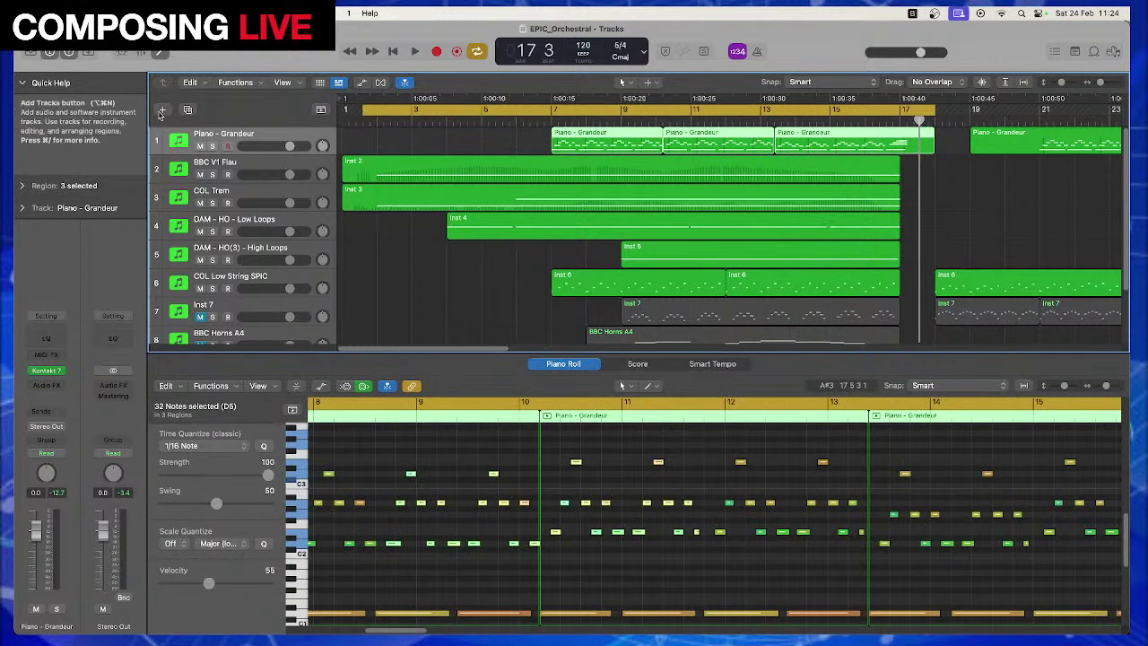
left_click(163, 109)
left_click(808, 490)
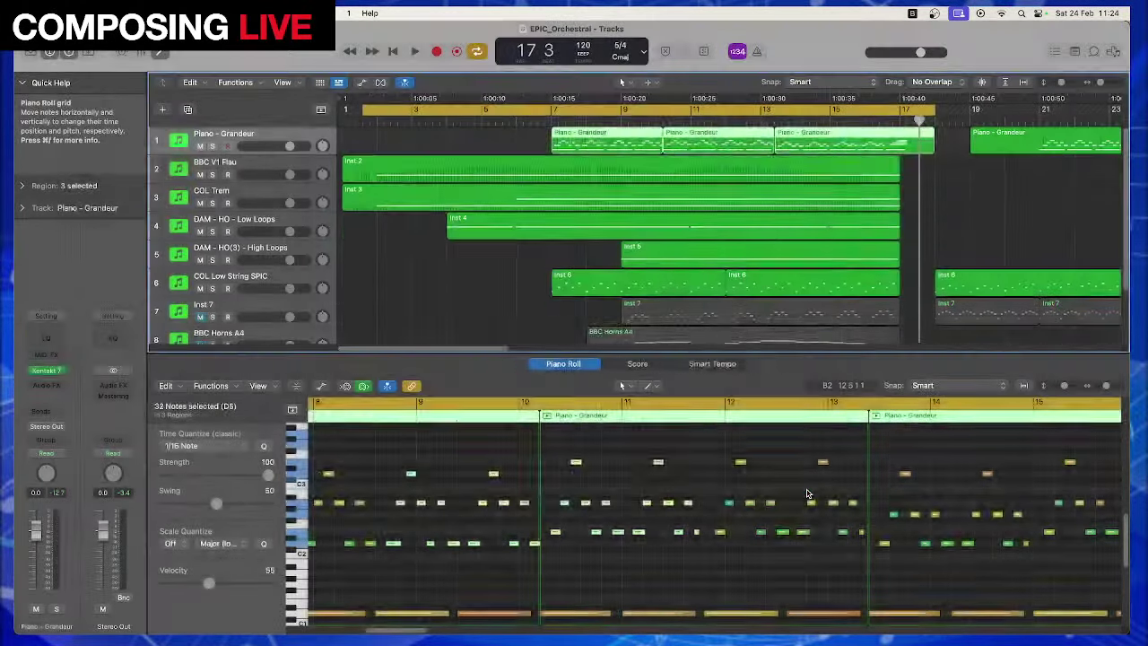
left_click(46, 372)
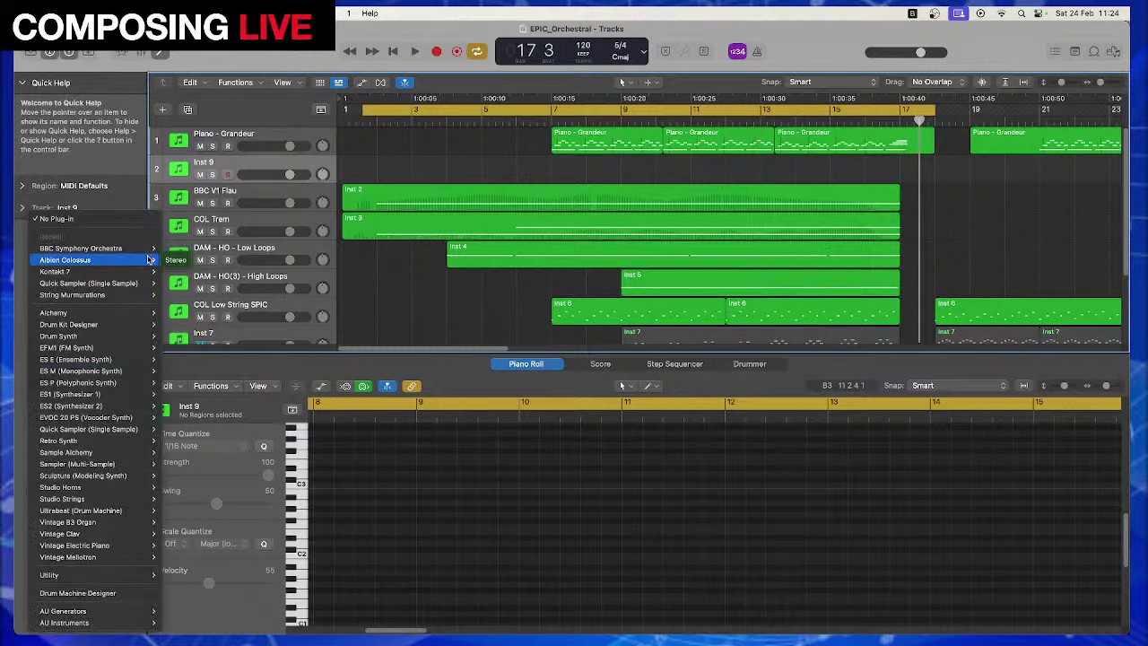
left_click(166, 260)
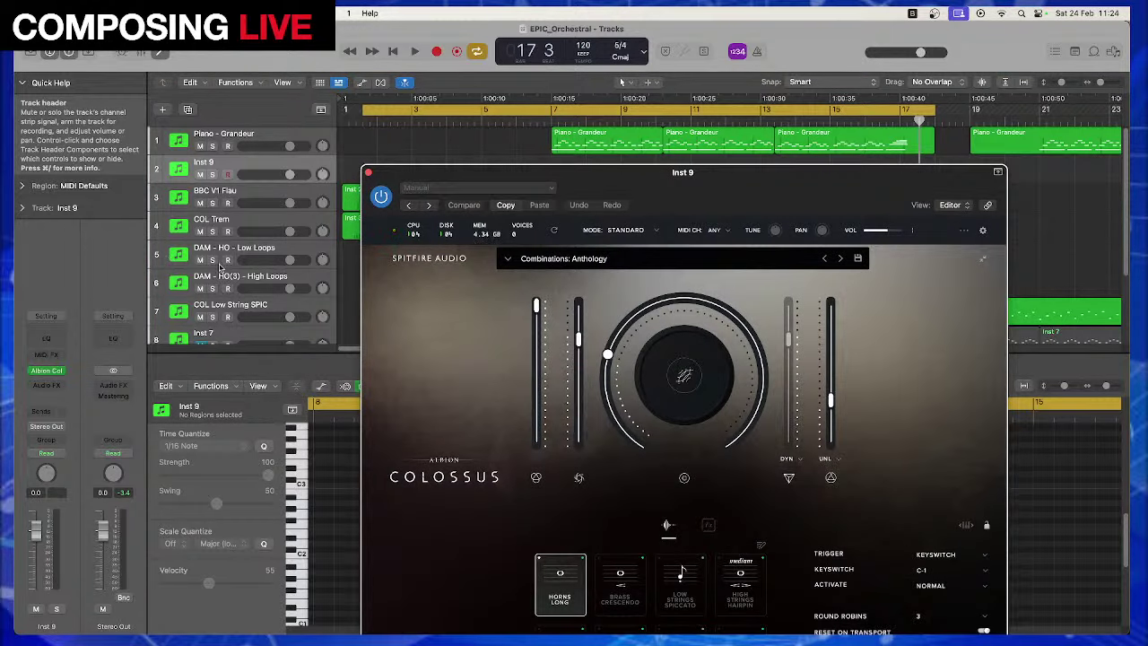
Browse the Albion Colossus presets and load the Hairpins preset from the Brass group
left_click_drag(396, 178, 269, 127)
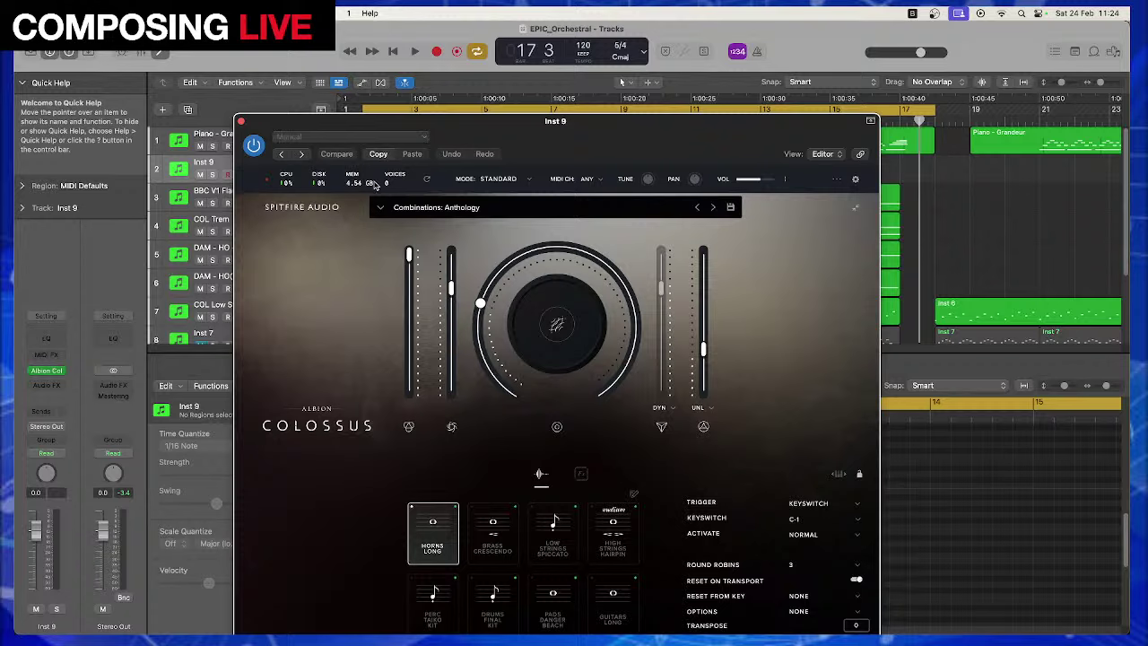
left_click(381, 208)
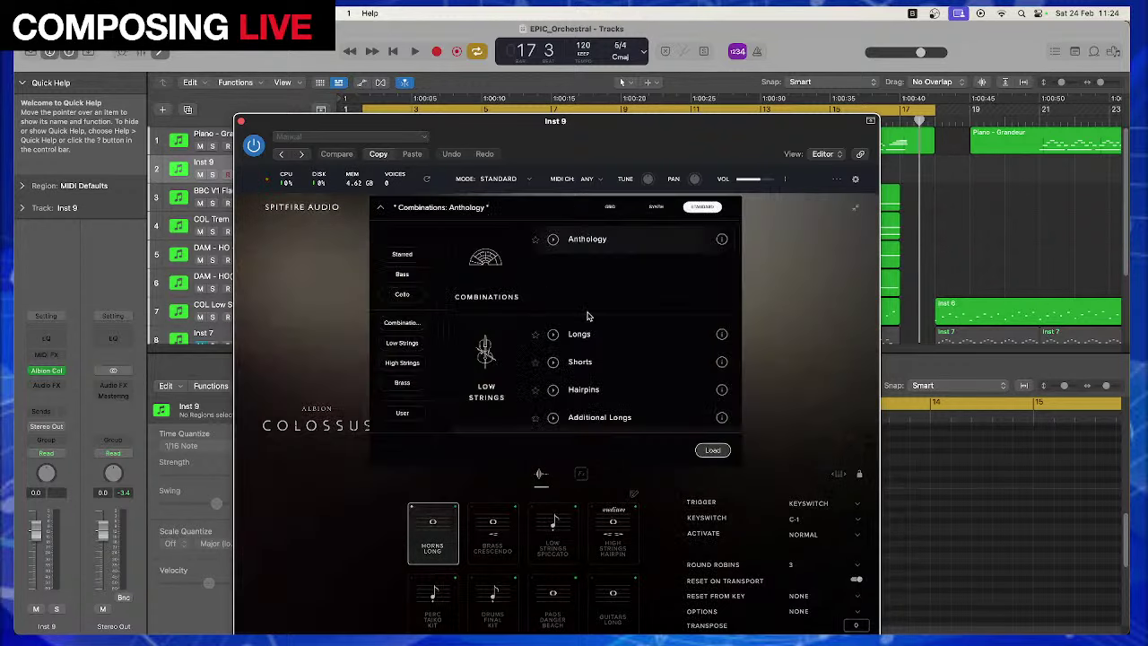
scroll(588, 317, "down", 5)
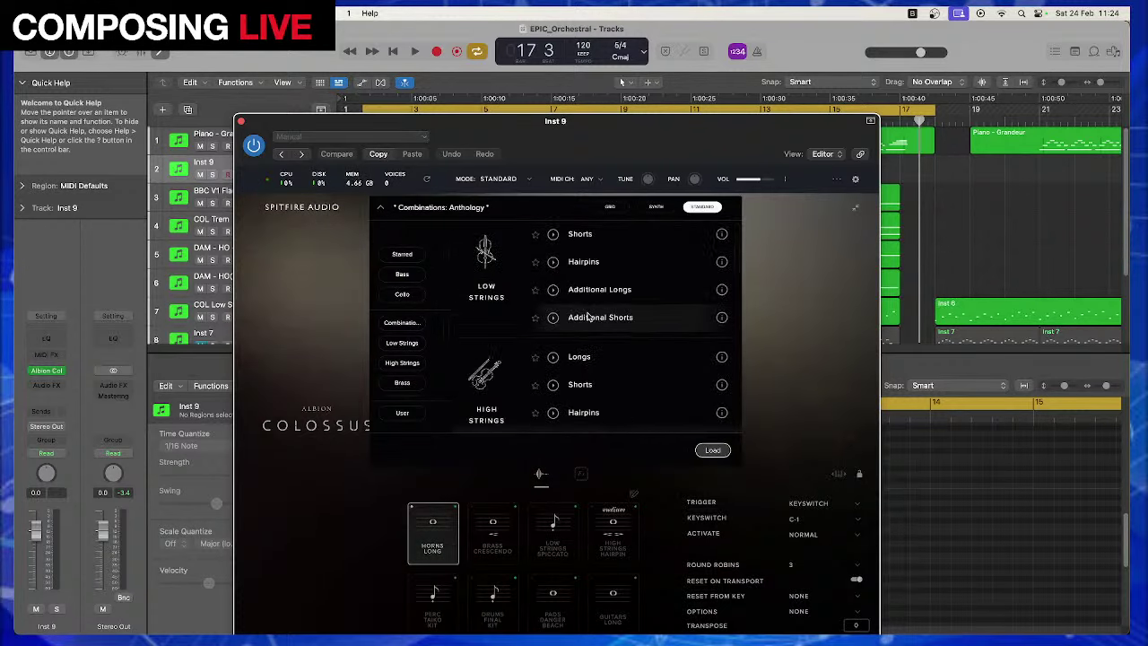
scroll(588, 317, "down", 4)
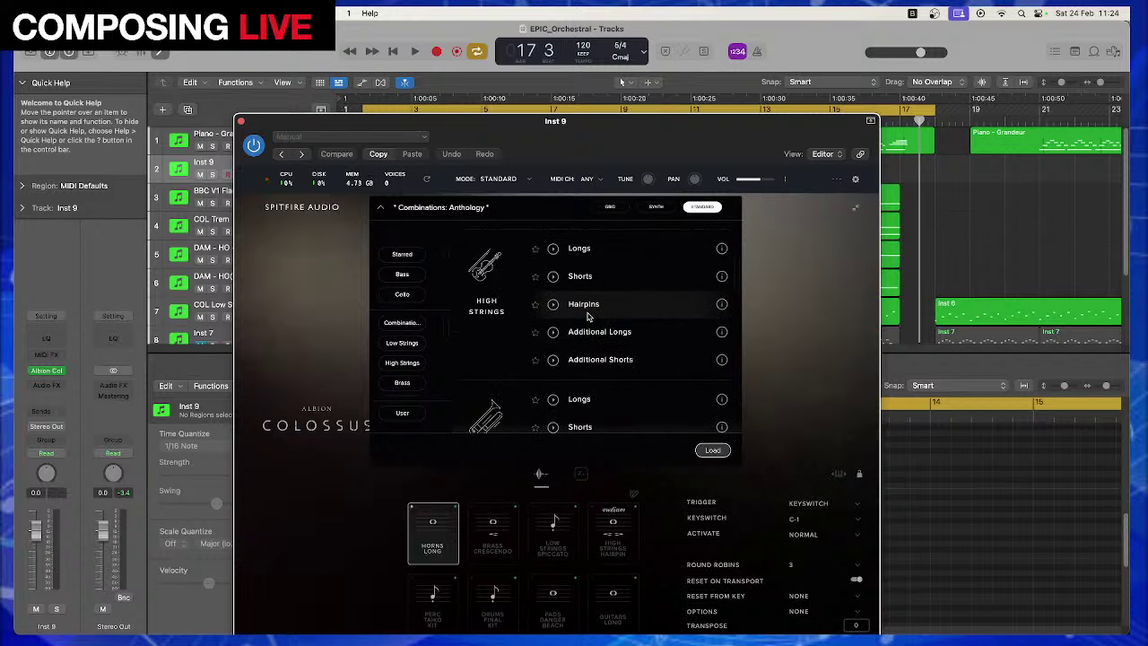
scroll(588, 317, "down", 6)
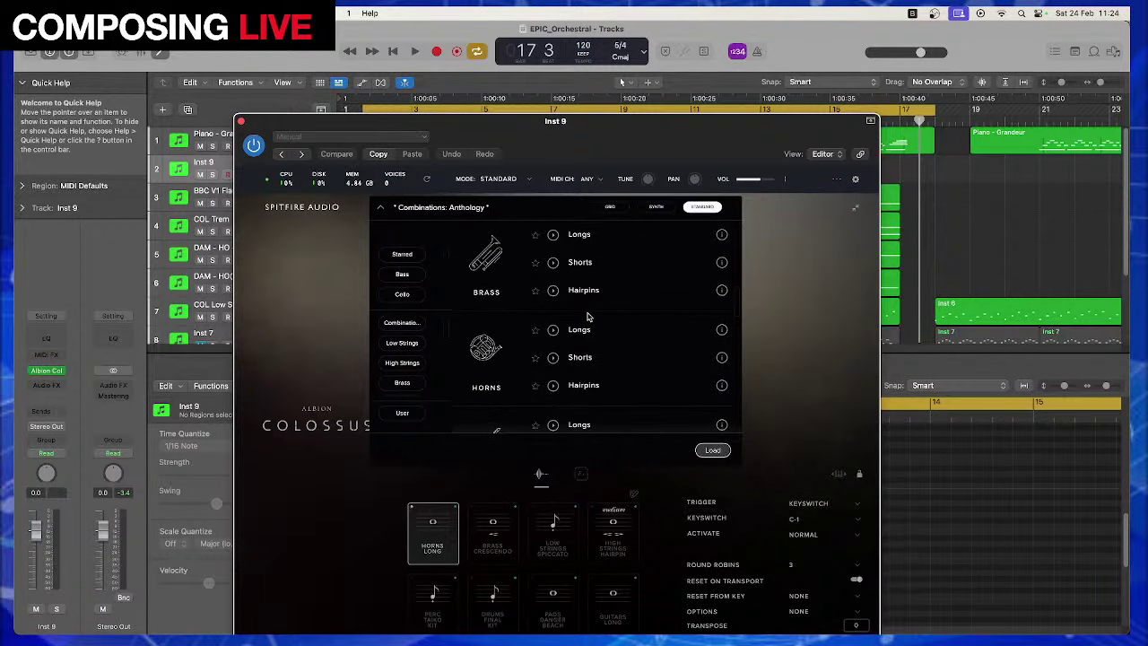
scroll(588, 316, "down", 3)
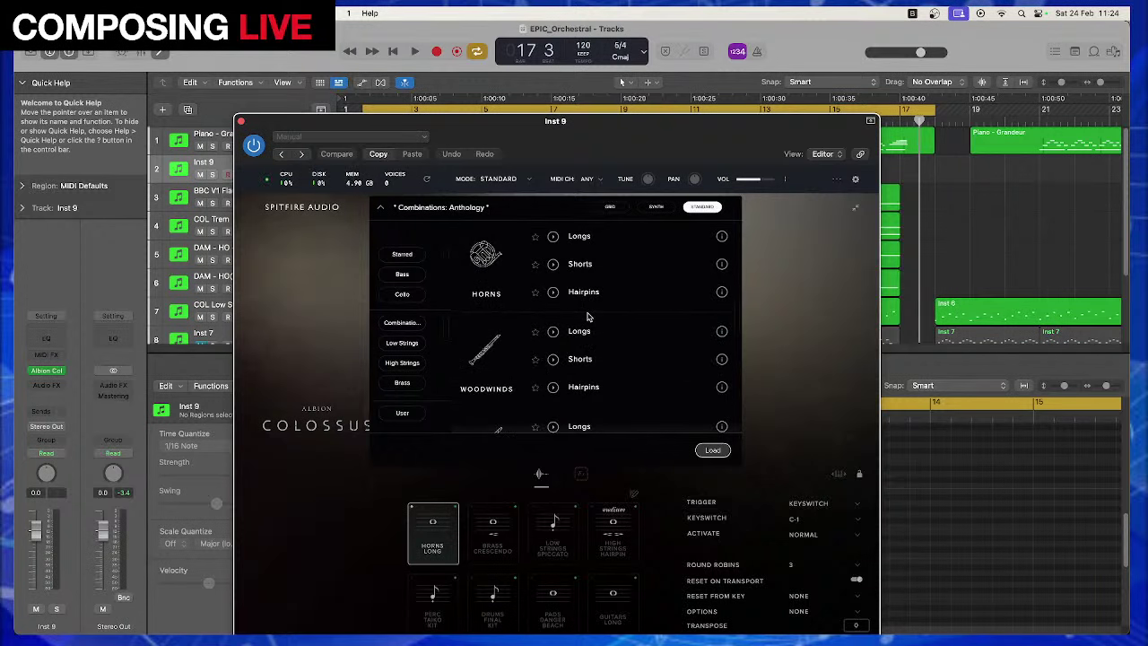
scroll(588, 316, "down", 3)
scroll(587, 317, "down", 3)
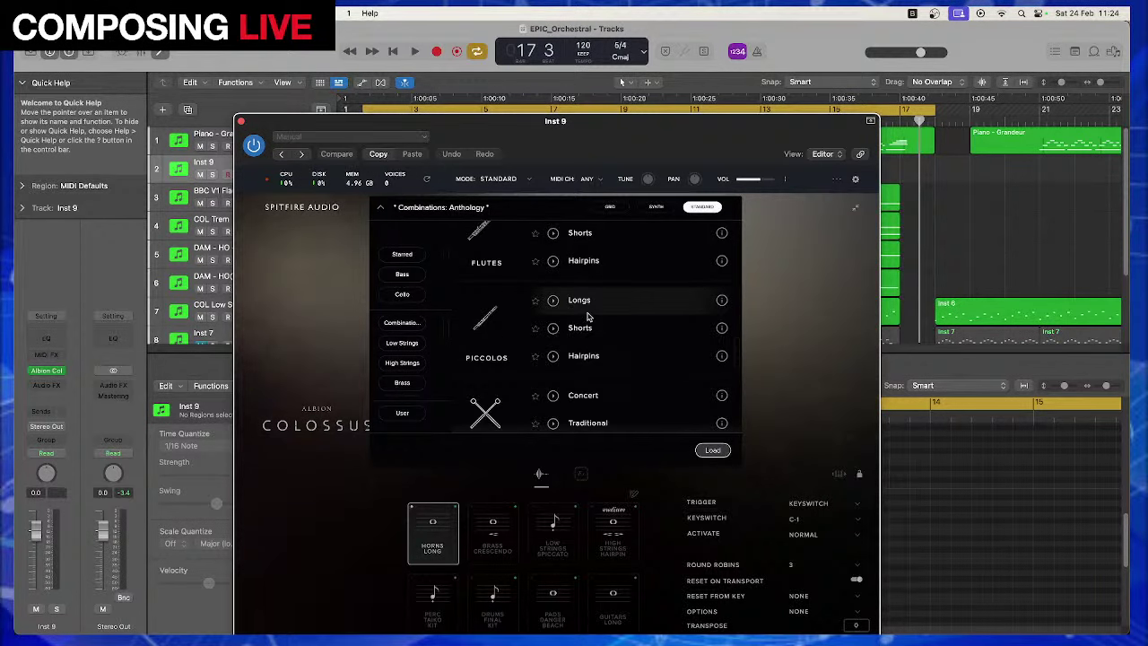
scroll(587, 316, "up", 3)
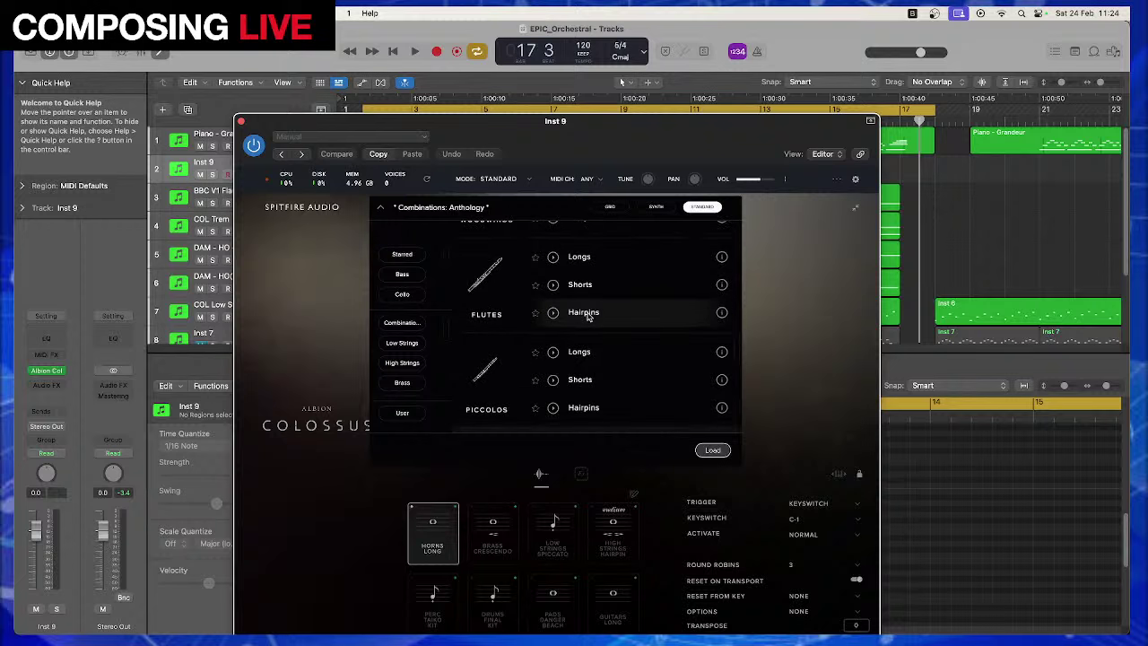
scroll(588, 316, "up", 2)
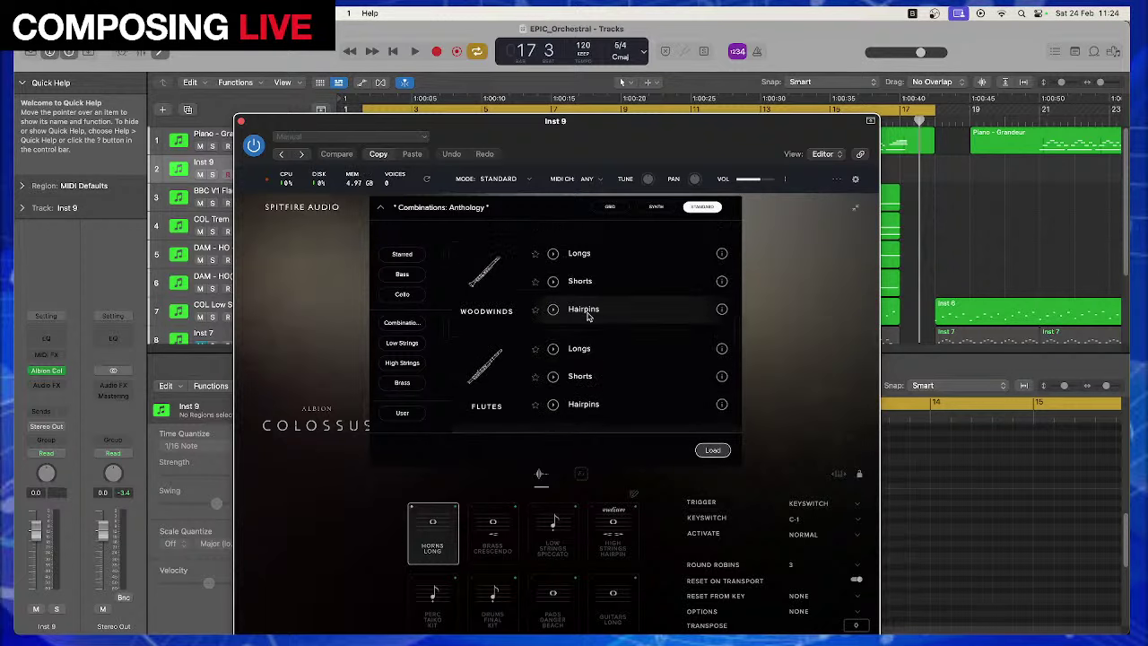
scroll(588, 317, "up", 5)
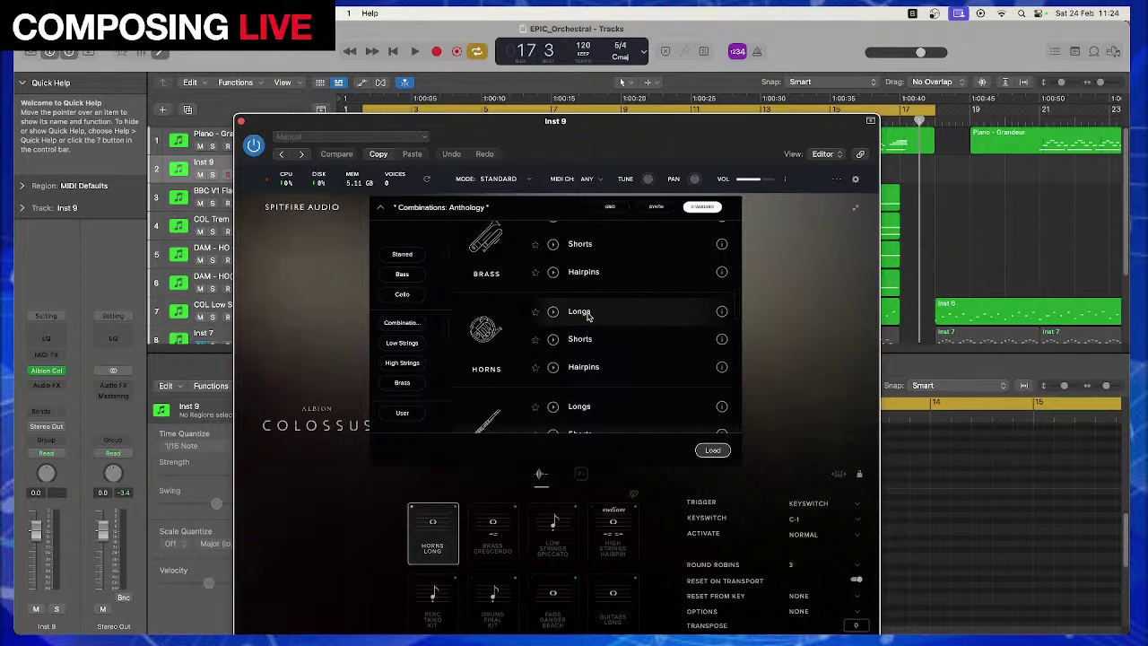
scroll(587, 316, "up", 2)
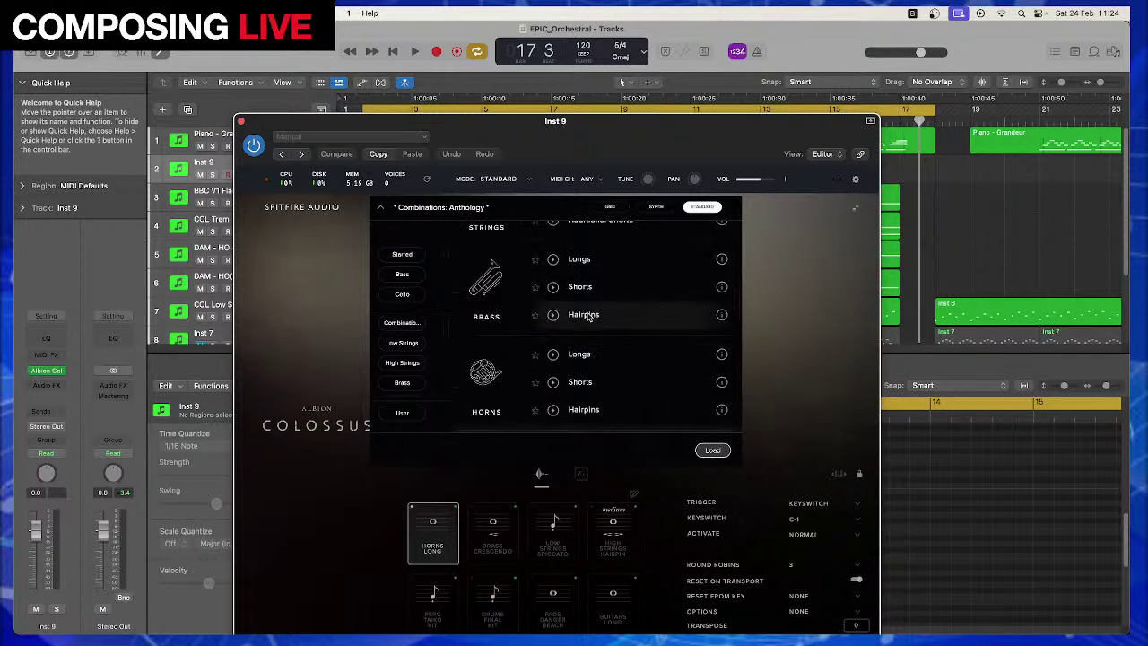
double_click(585, 314)
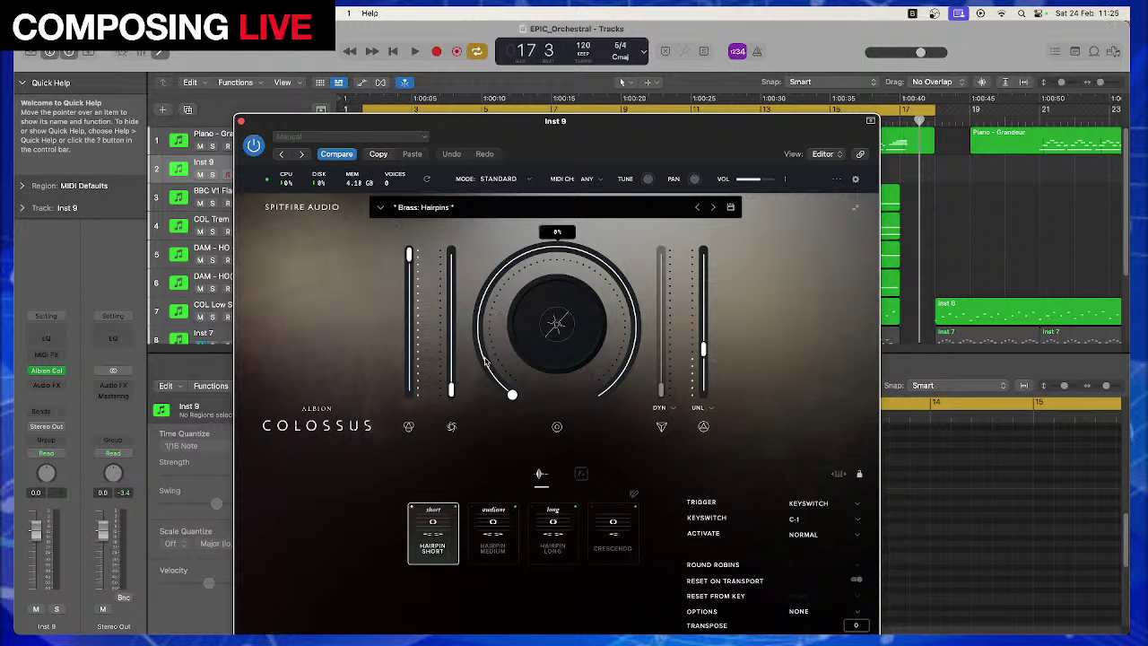
Choose the Hairpin Medium articulation, raise the central dial slightly and set the dynamics slider to nearly three quarters
left_click(491, 549)
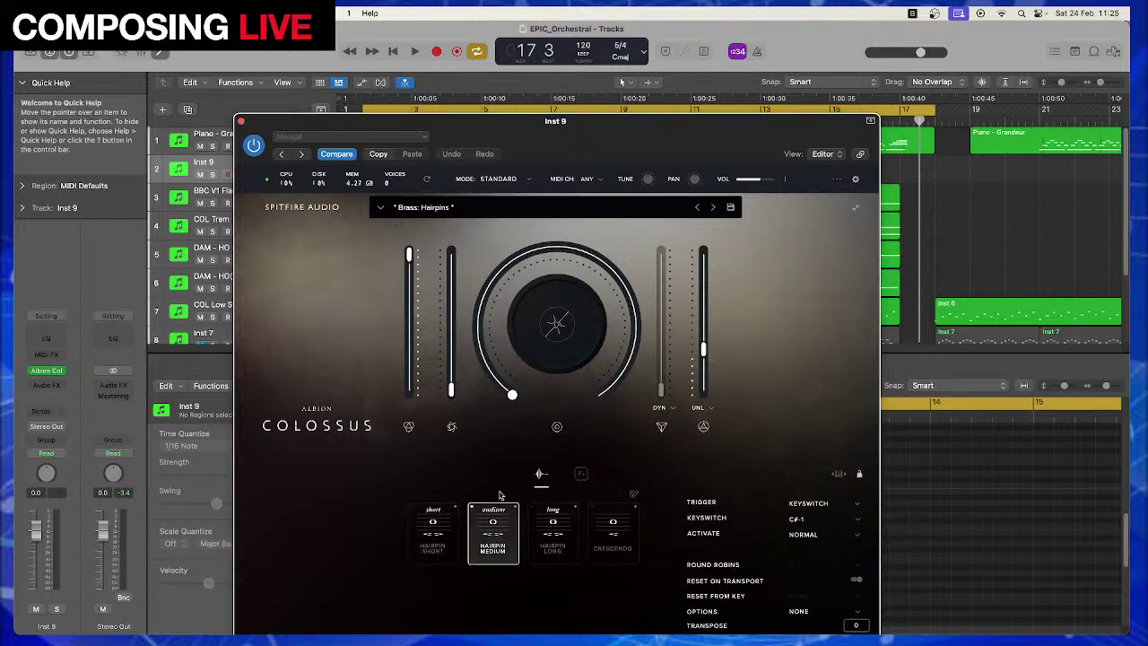
left_click_drag(510, 393, 454, 300)
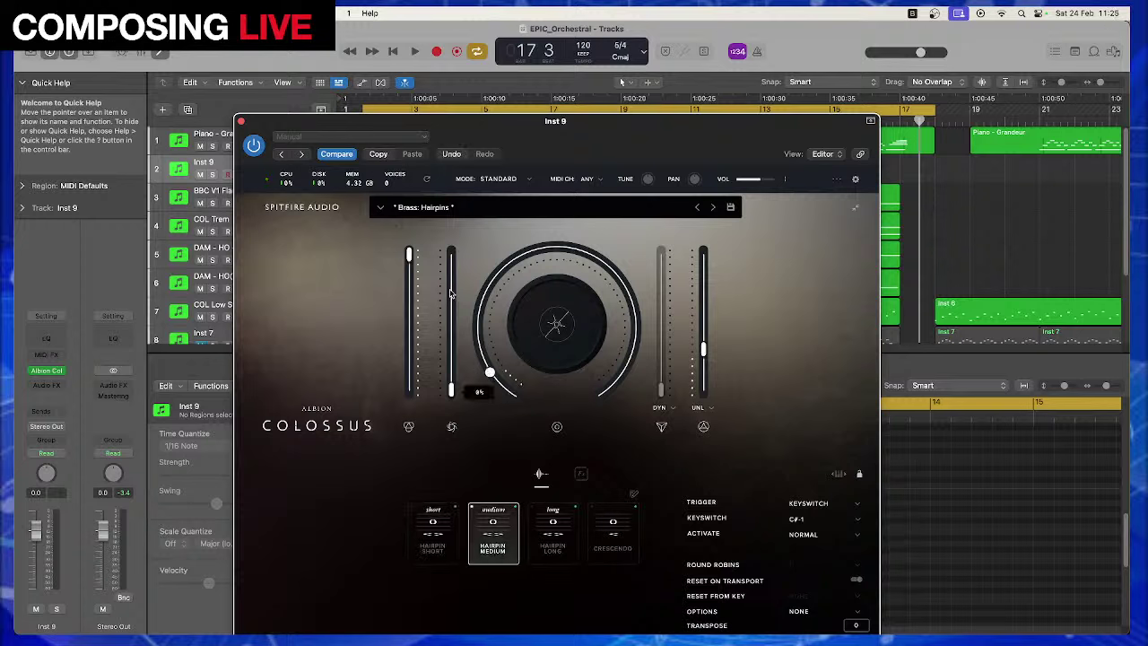
left_click(451, 292)
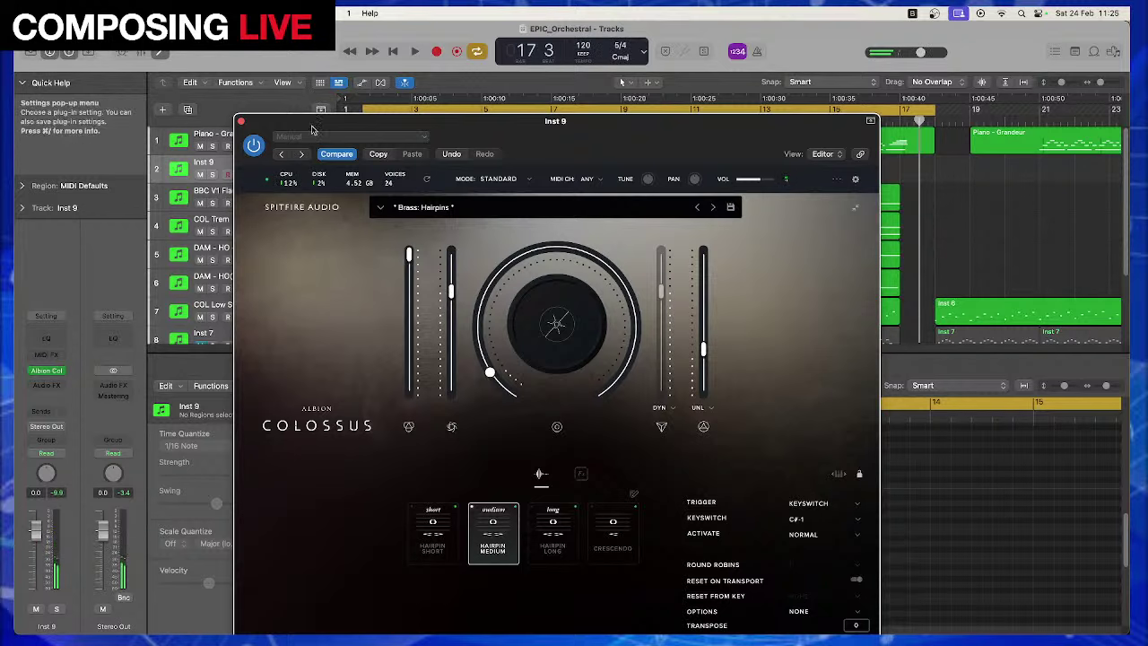
Close the instrument window, turn off cycle mode and place the playhead at bar 7
left_click(241, 120)
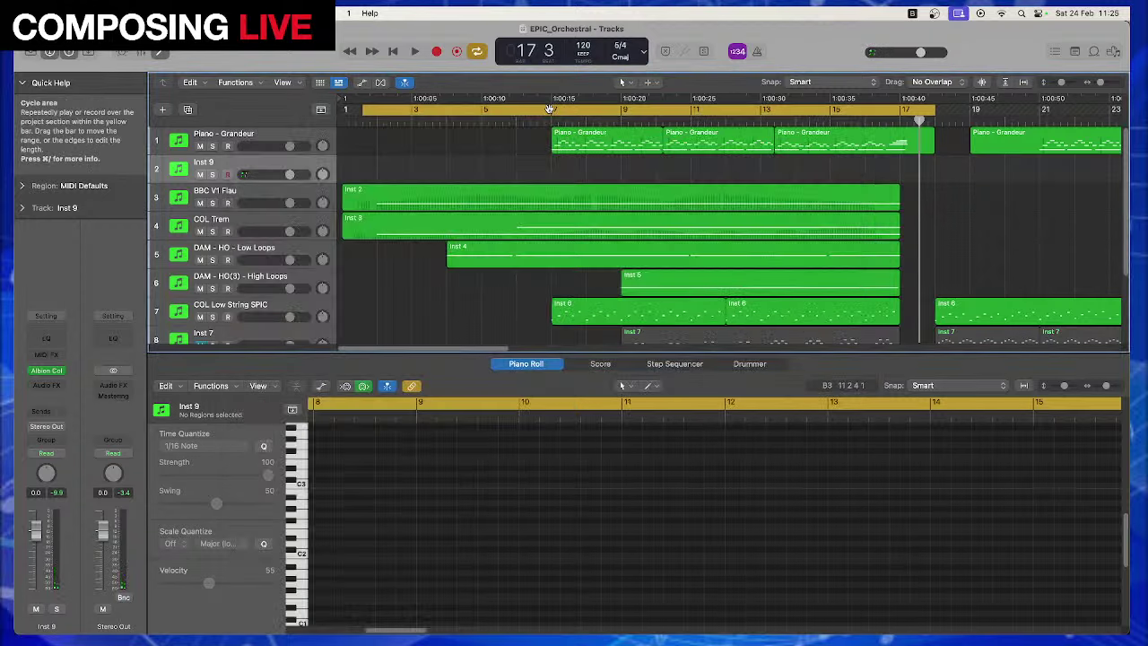
left_click(550, 109)
left_click(551, 120)
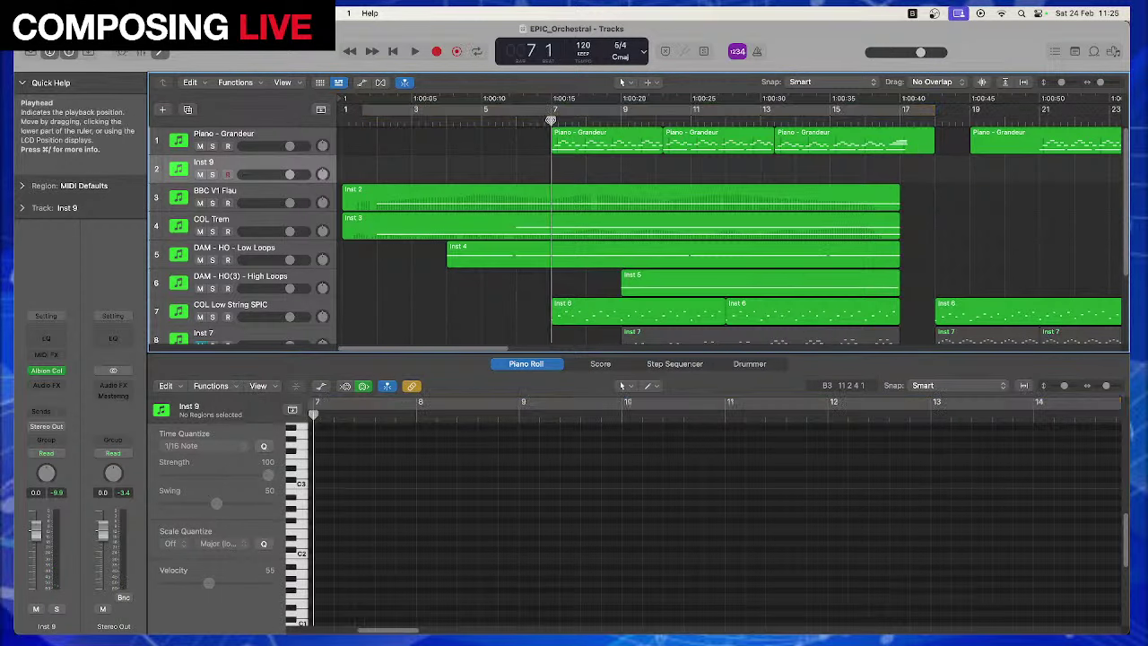
Record sustained brass chords on the Inst 9 track from bar 7 to about bar 18, and move the third chord directly after the second
key("r")
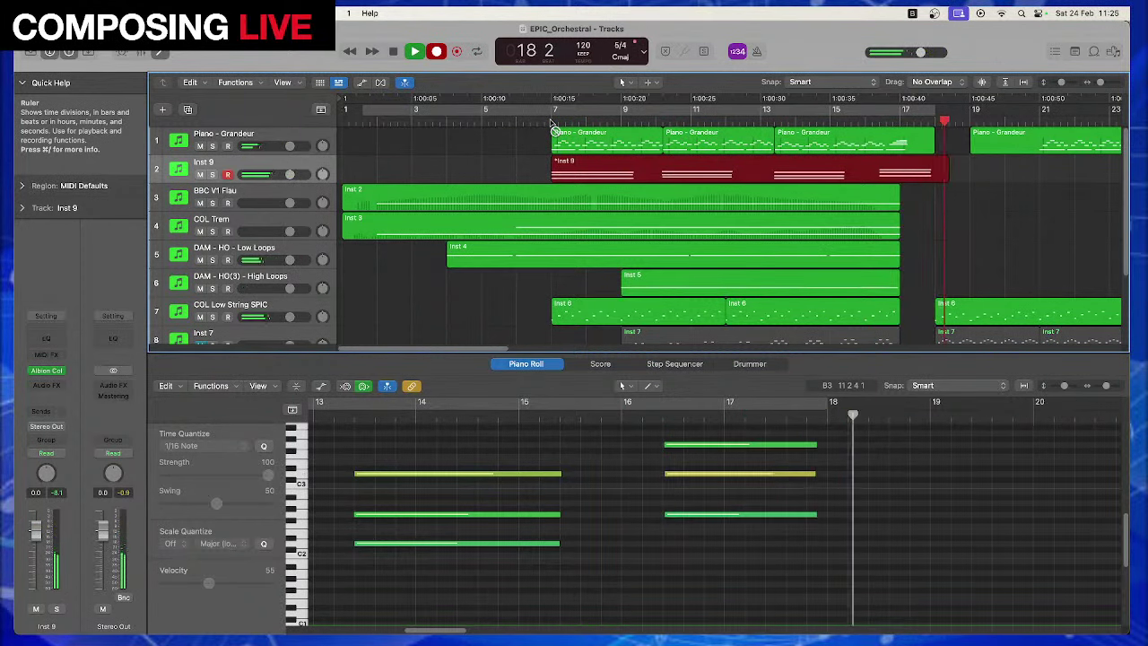
key("space")
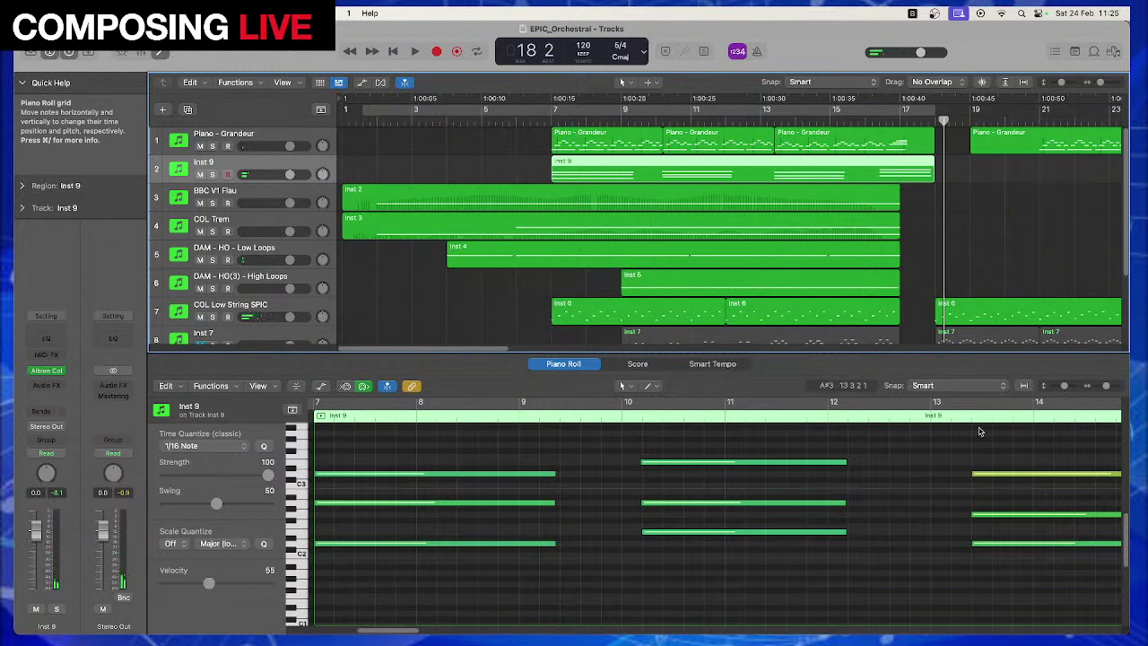
left_click_drag(975, 432, 1017, 574)
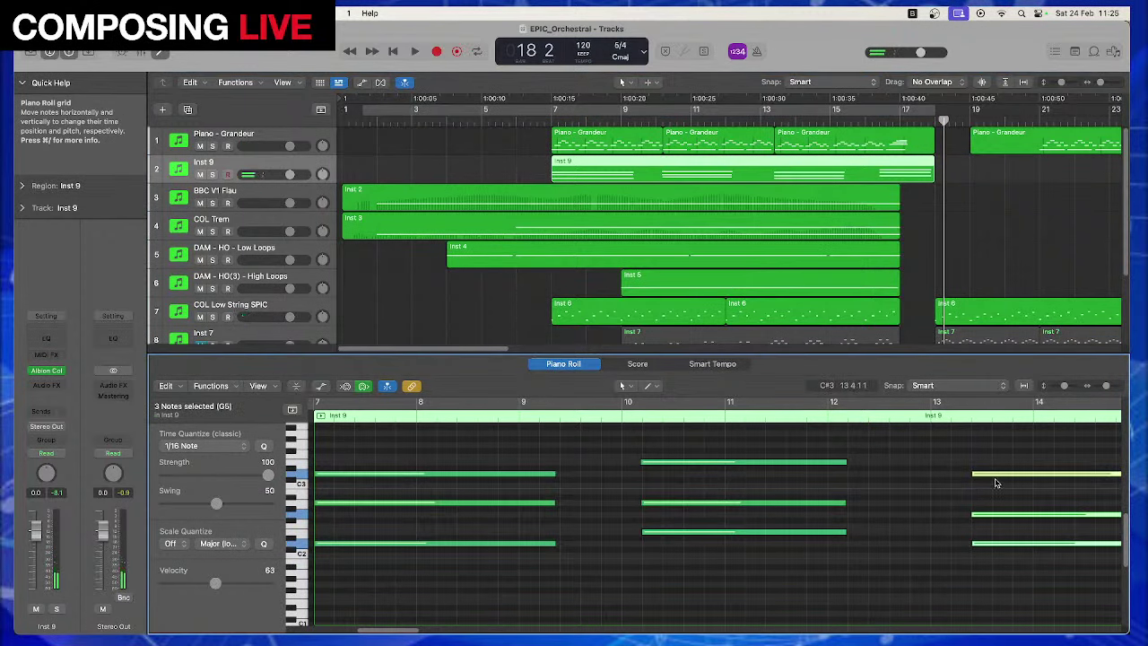
left_click_drag(995, 474, 870, 476)
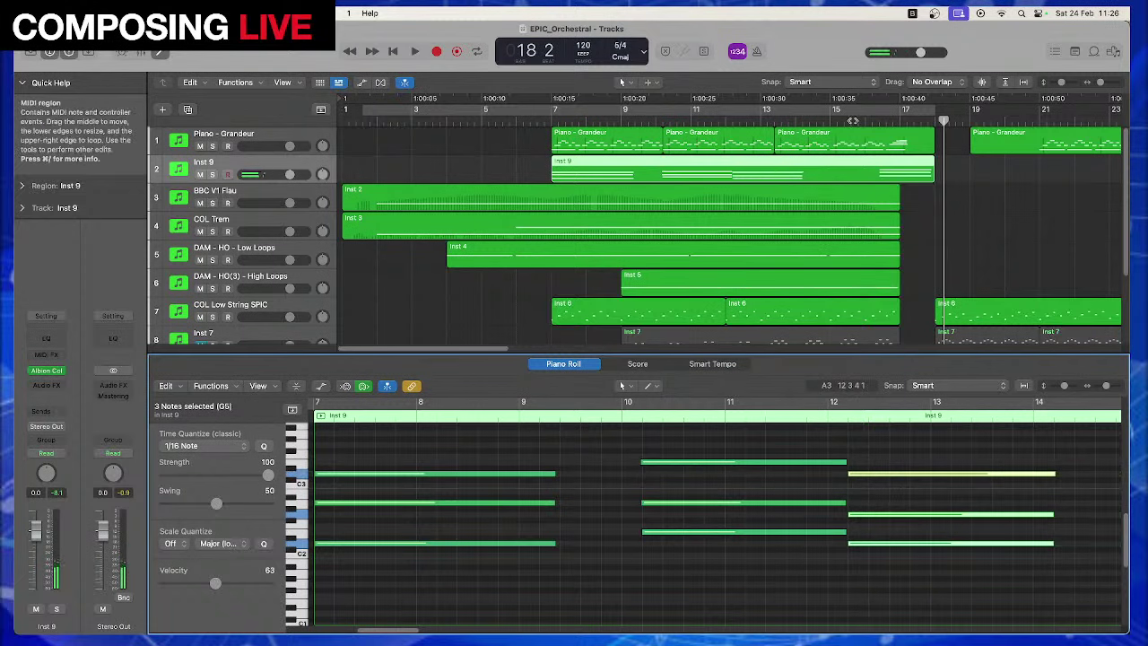
Play back the brass chords with the arrangement from bar 16, and again from around bar 13 to about bar 14
left_click(862, 121)
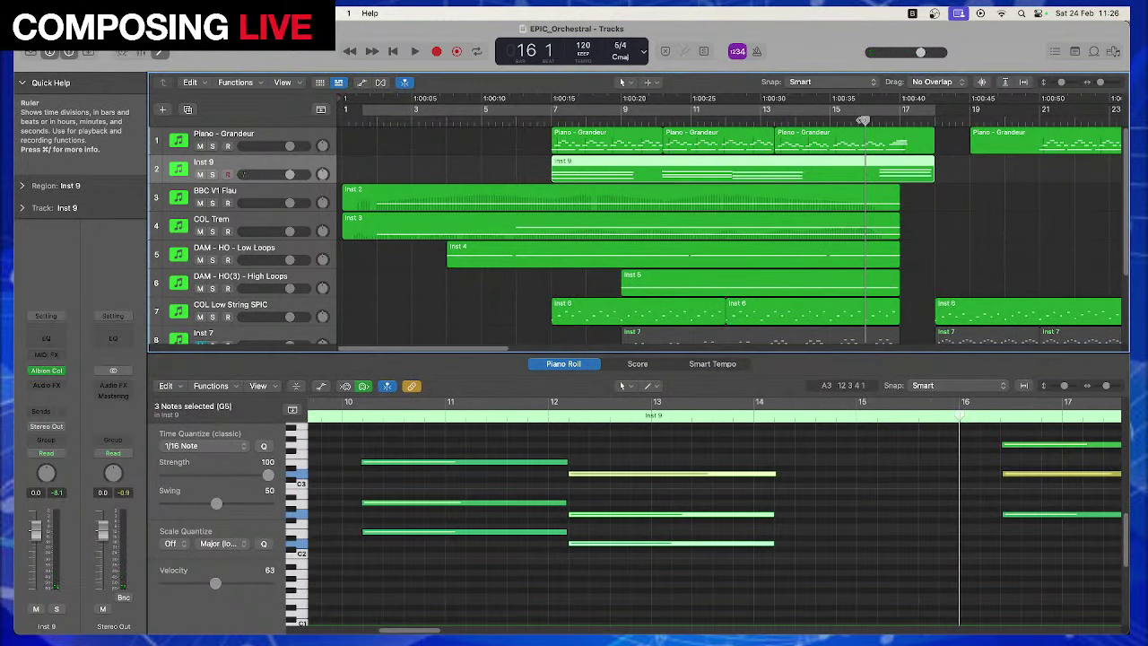
key("space")
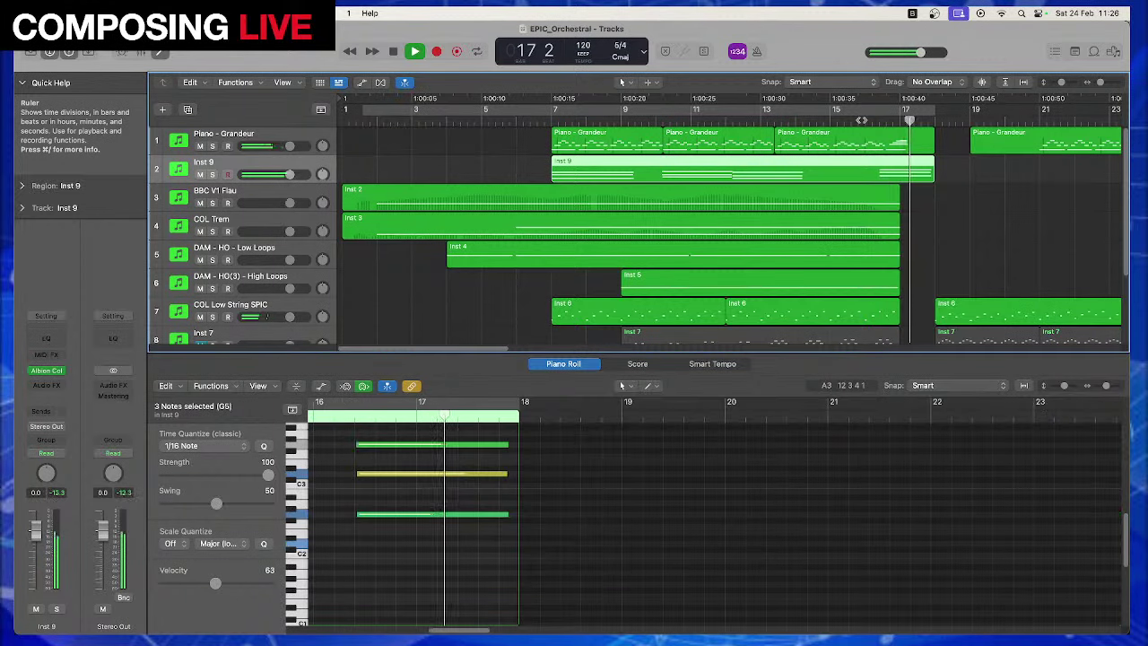
key("space")
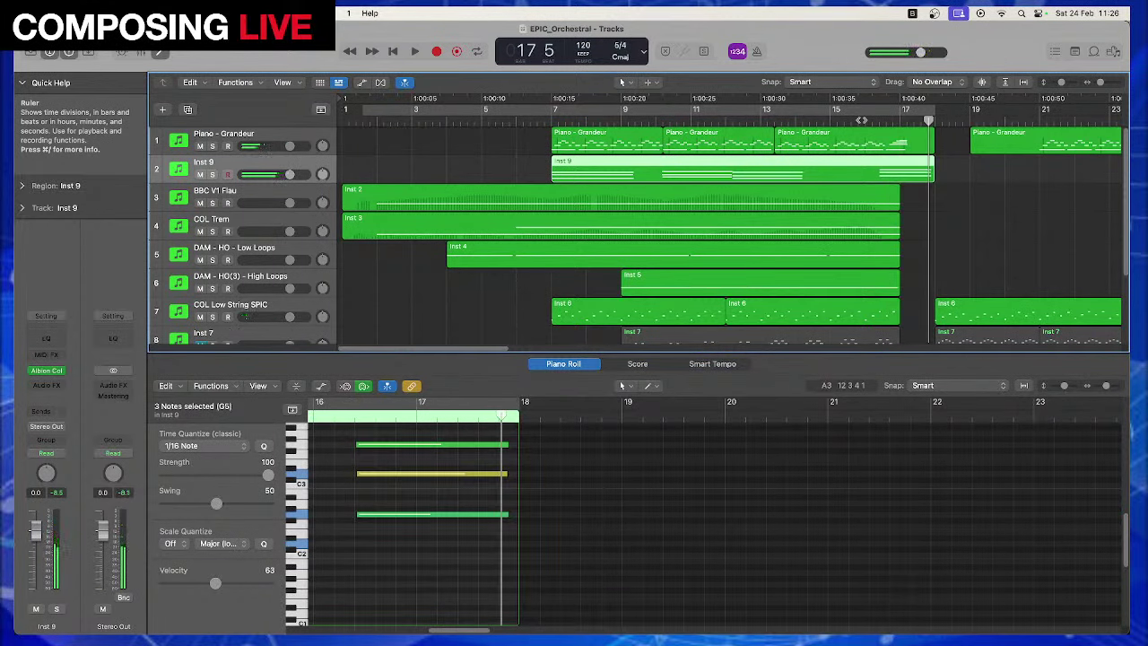
left_click(754, 119)
key("space")
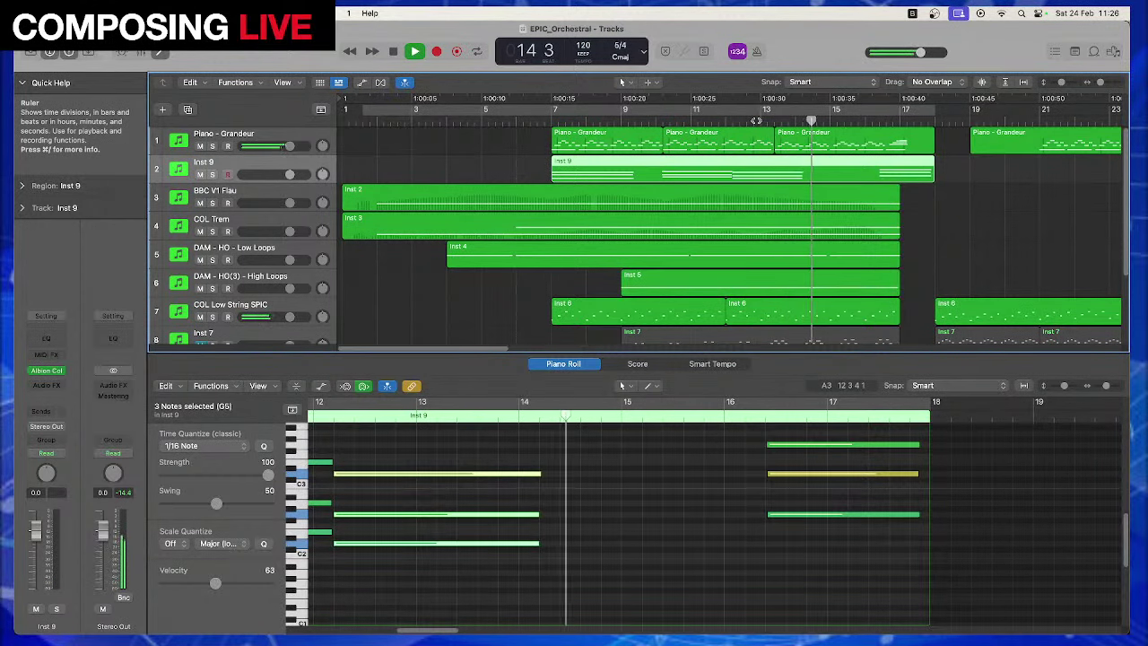
key("space")
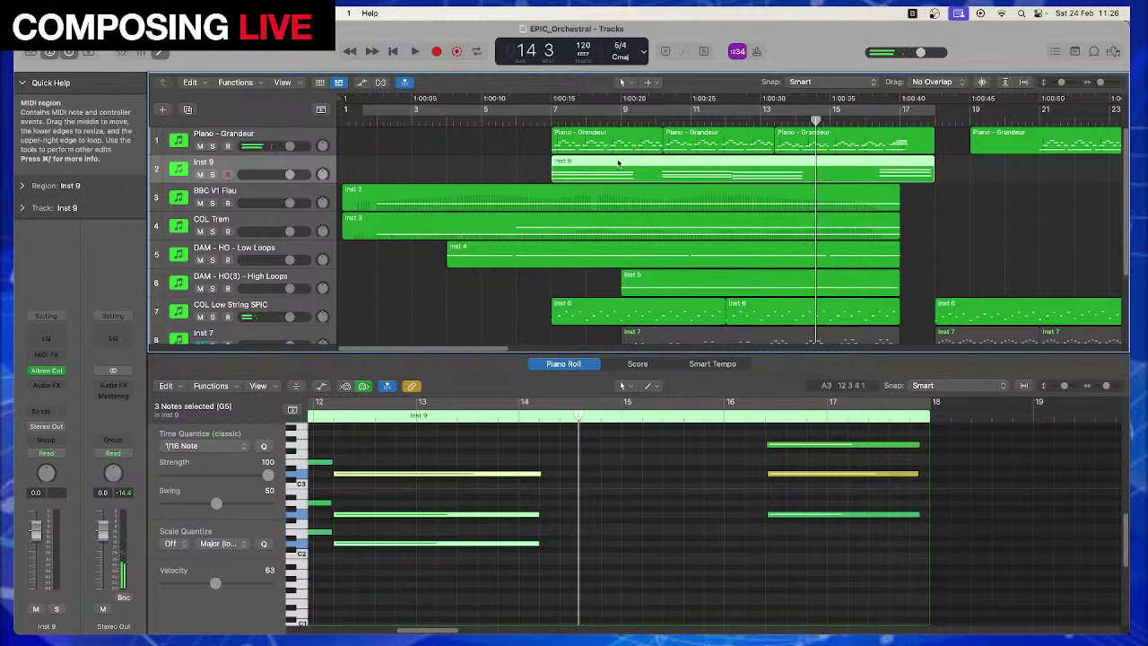
Delete the recorded brass region on the Inst 9 track and return the playhead to bar 7
left_click(558, 161)
key("Delete")
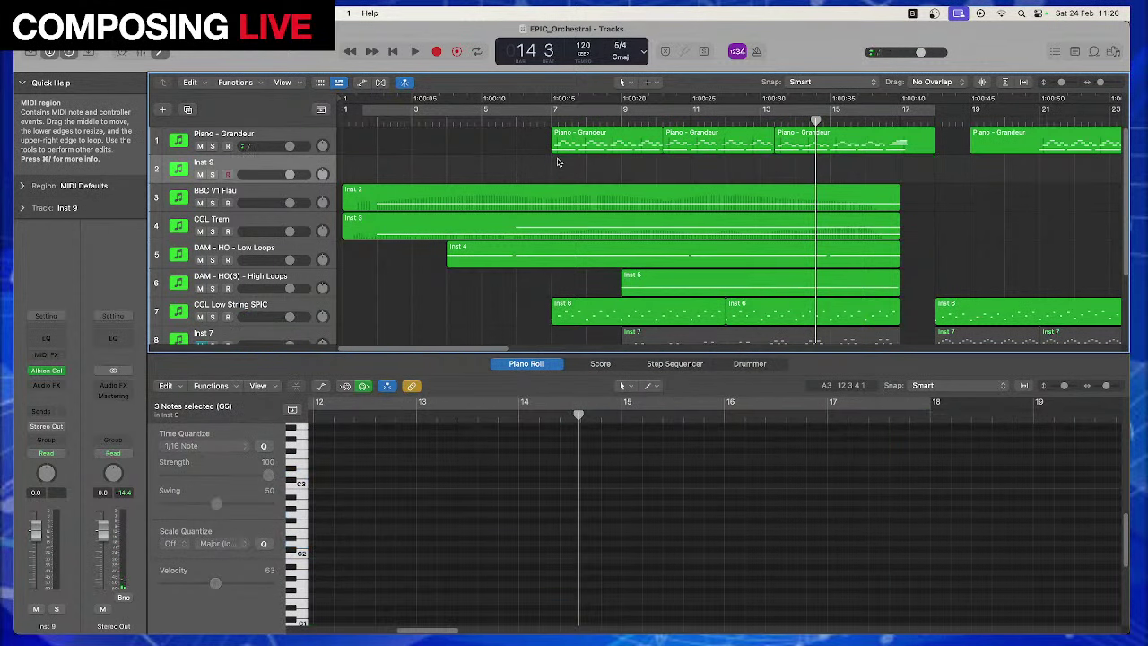
left_click(550, 120)
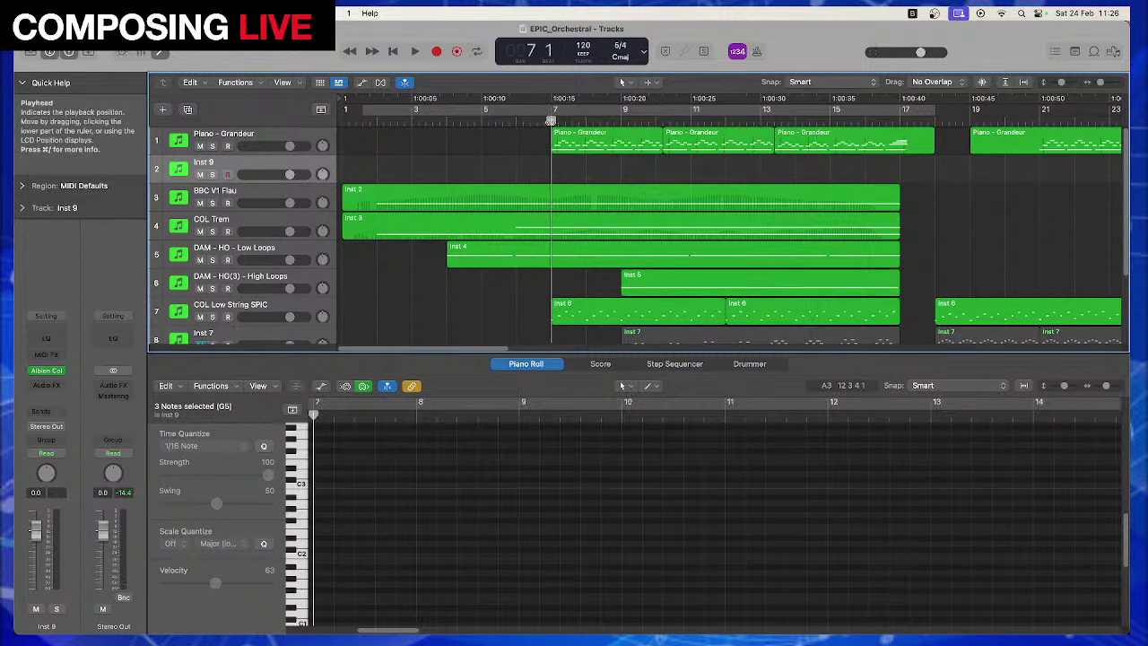
Record sustained brass chords on the Inst 9 track from bar 7 to bar 17, and play the take back from bar 7
key("r")
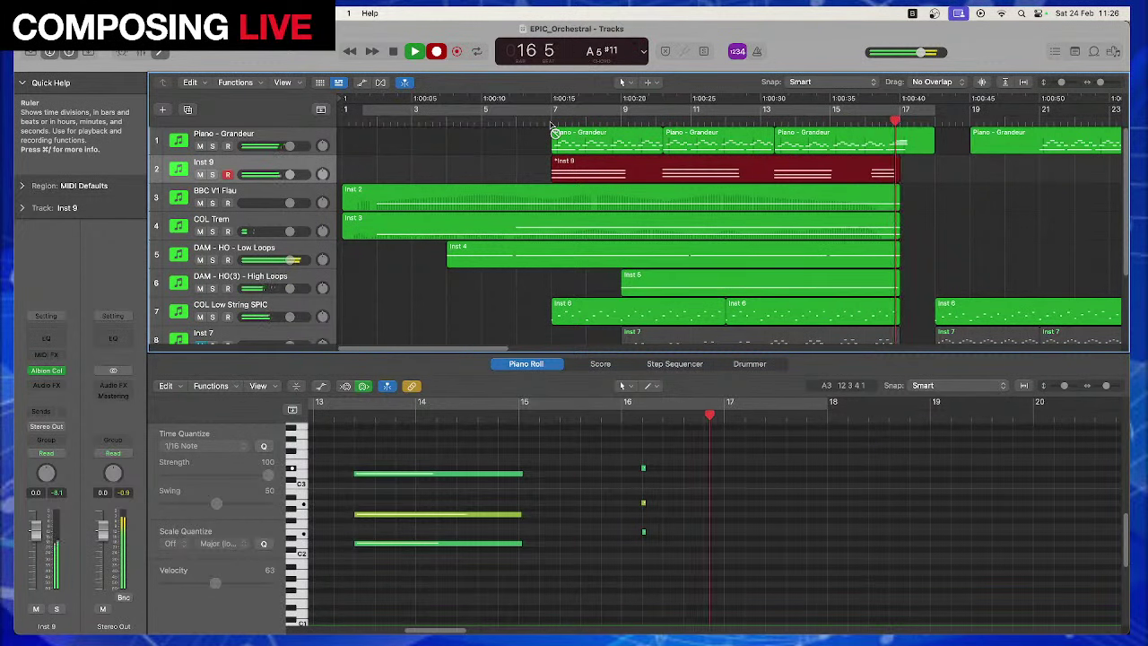
key("space")
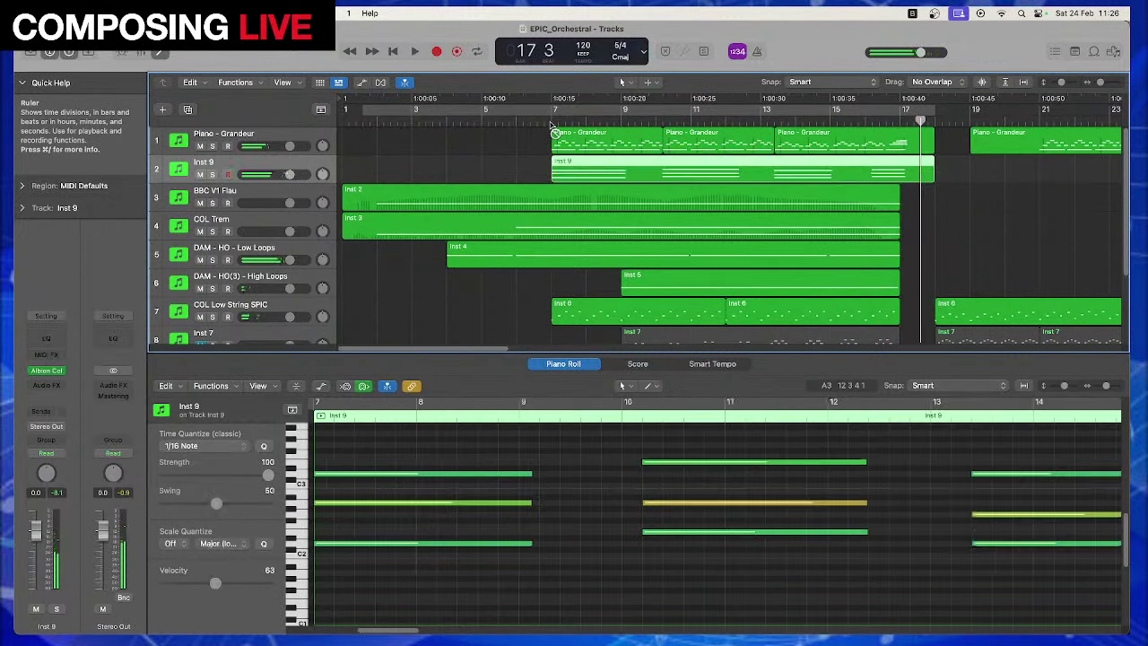
left_click(552, 122)
key("space")
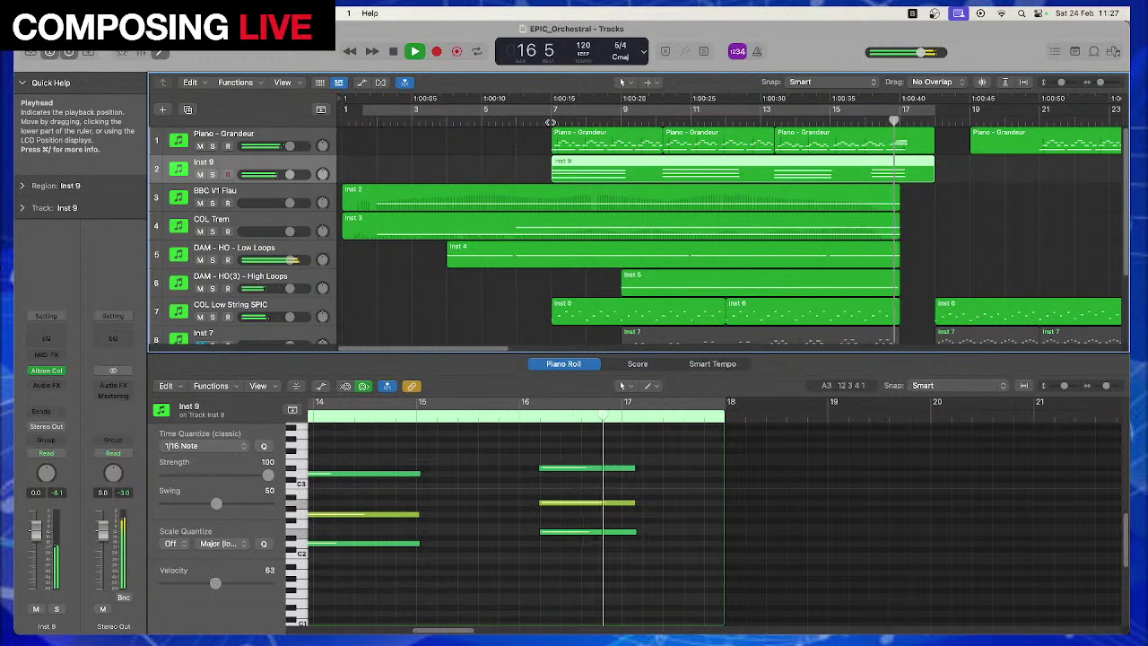
key("space")
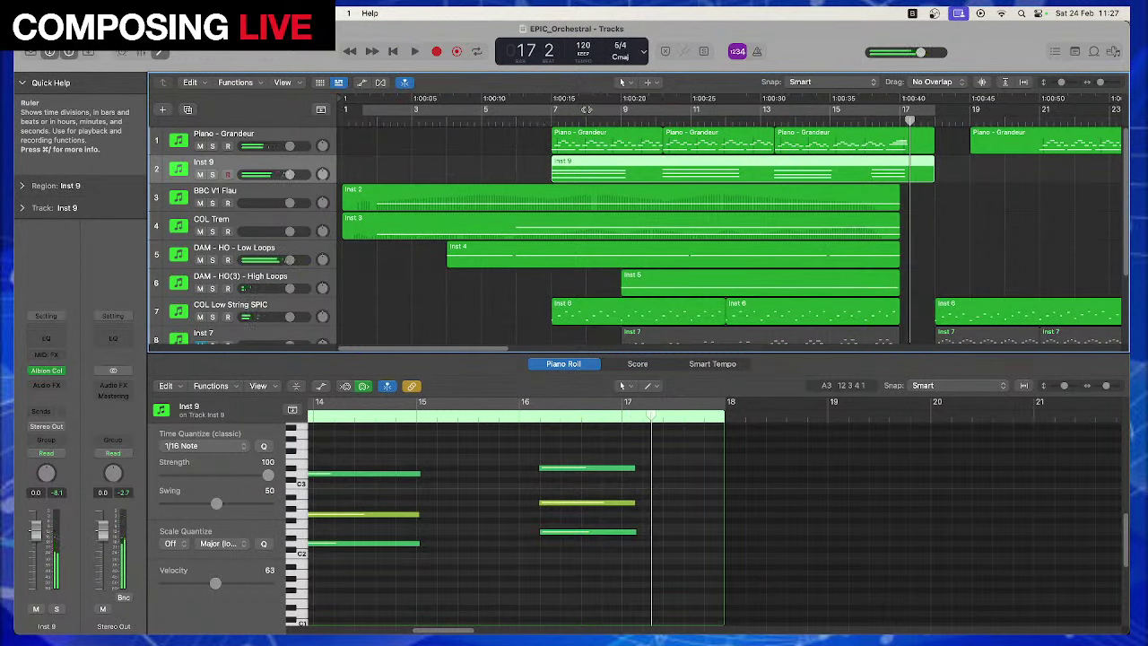
Examine the final piano chord around bar 17 in the third Piano - Grandeur region by auditioning its individual notes
key("Up")
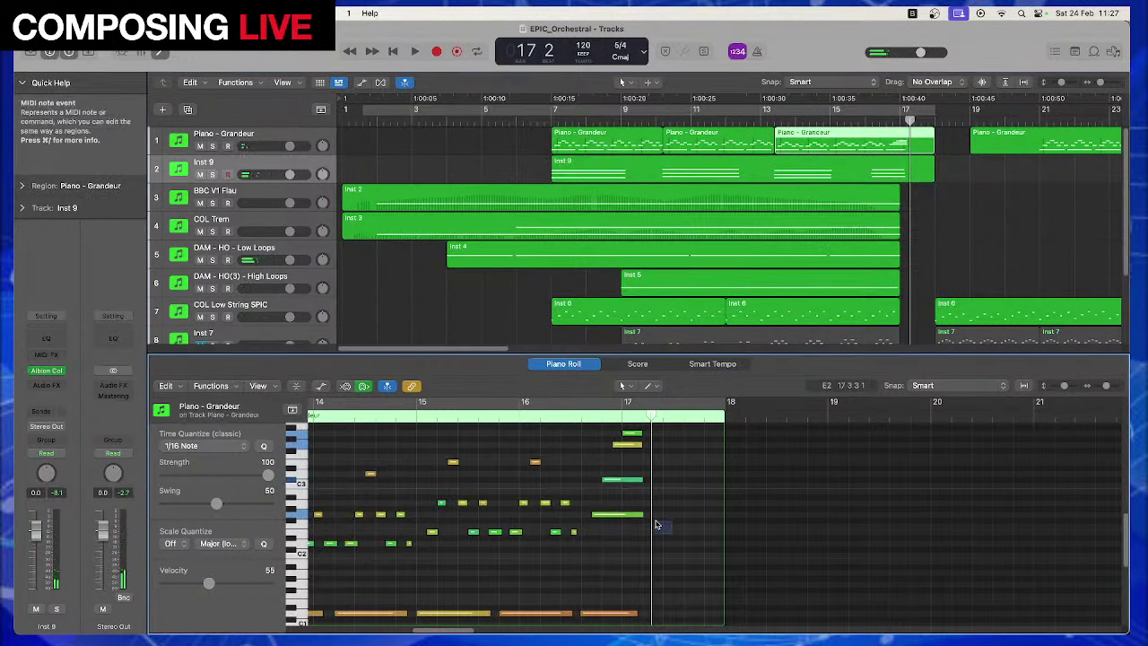
left_click_drag(672, 534, 623, 480)
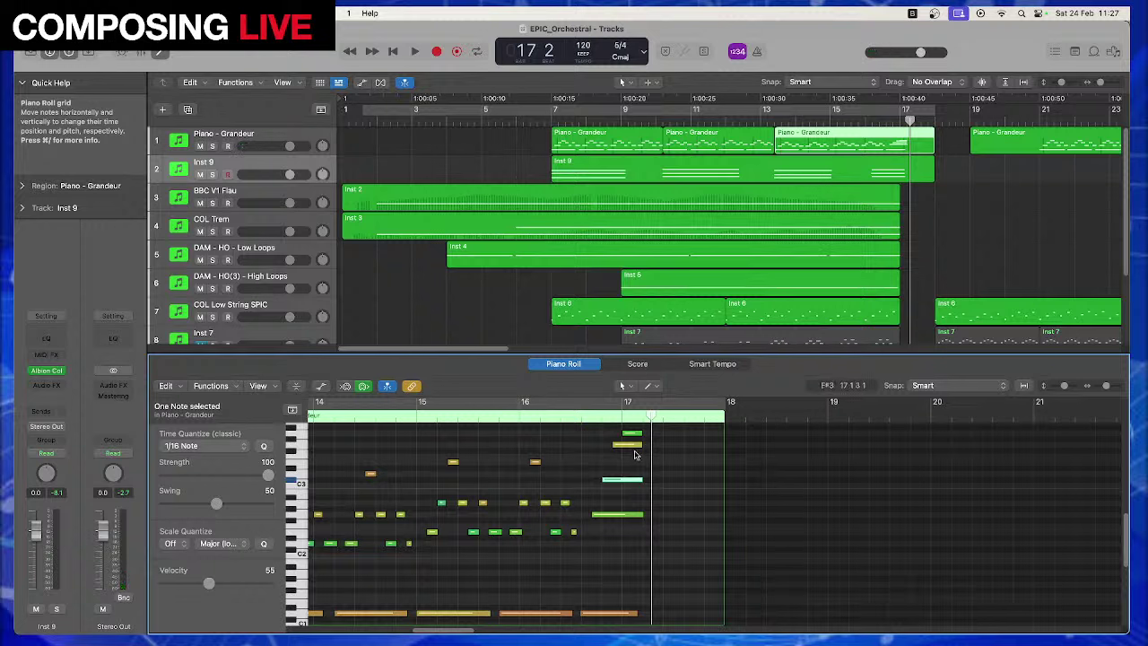
left_click(635, 454)
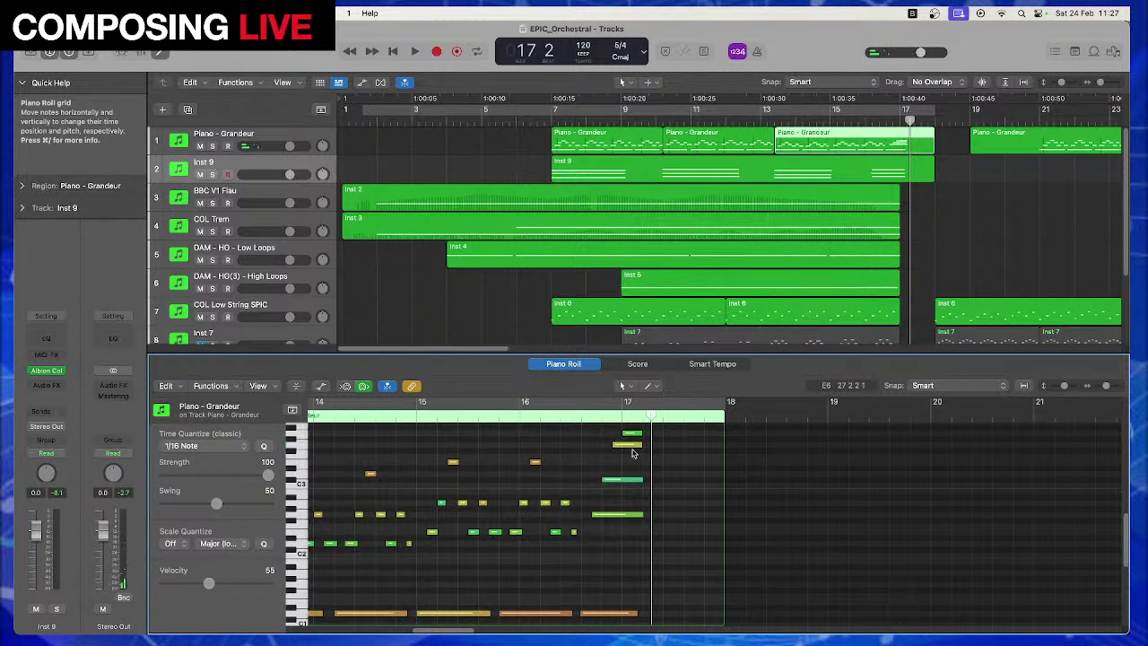
left_click(635, 434)
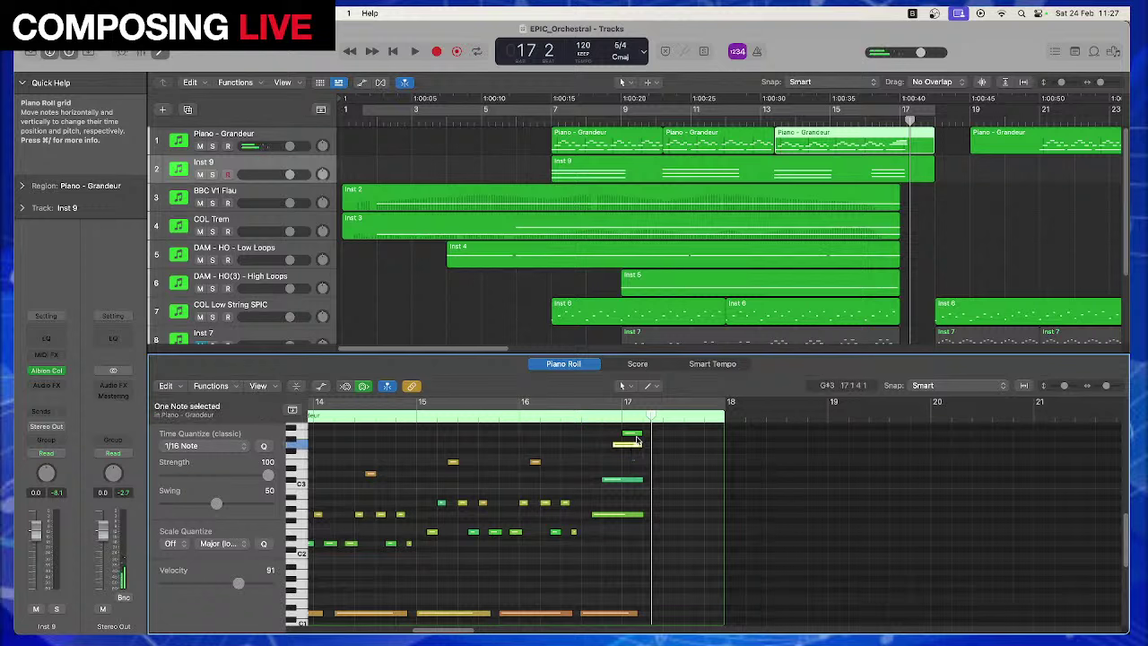
left_click(635, 434)
left_click(635, 434)
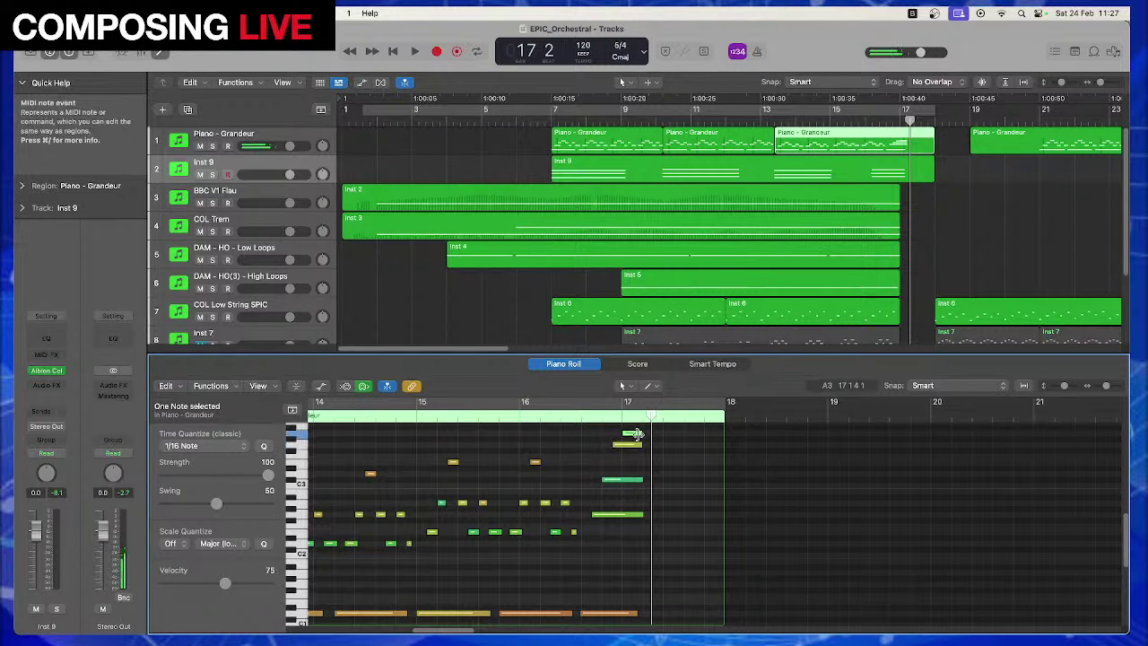
left_click(632, 480)
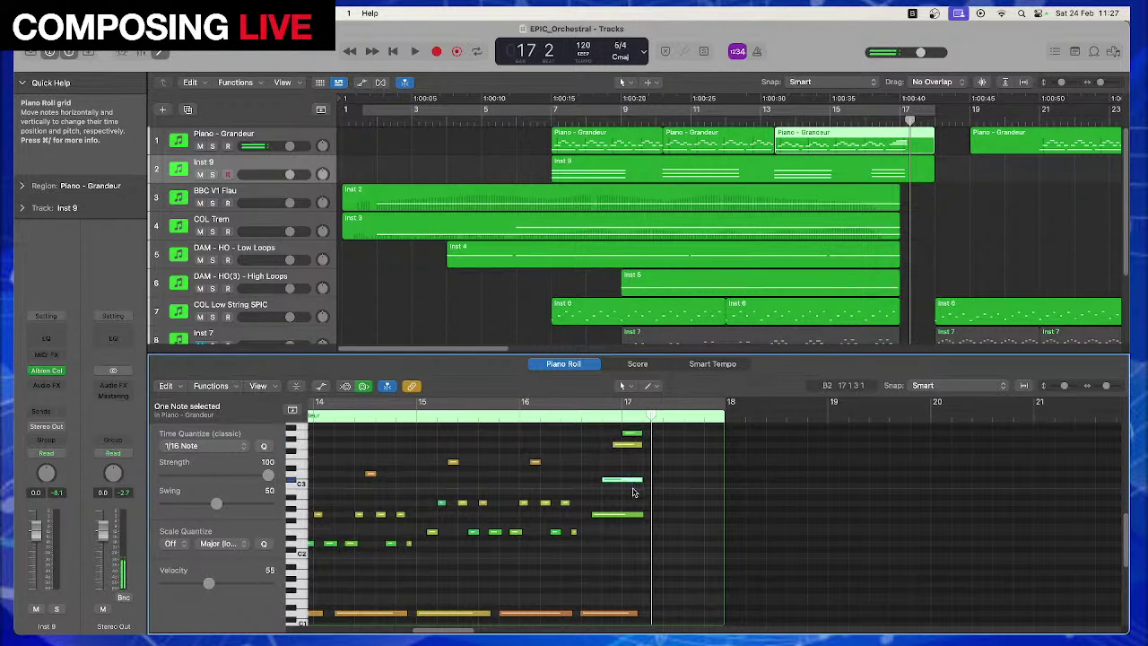
left_click(632, 515)
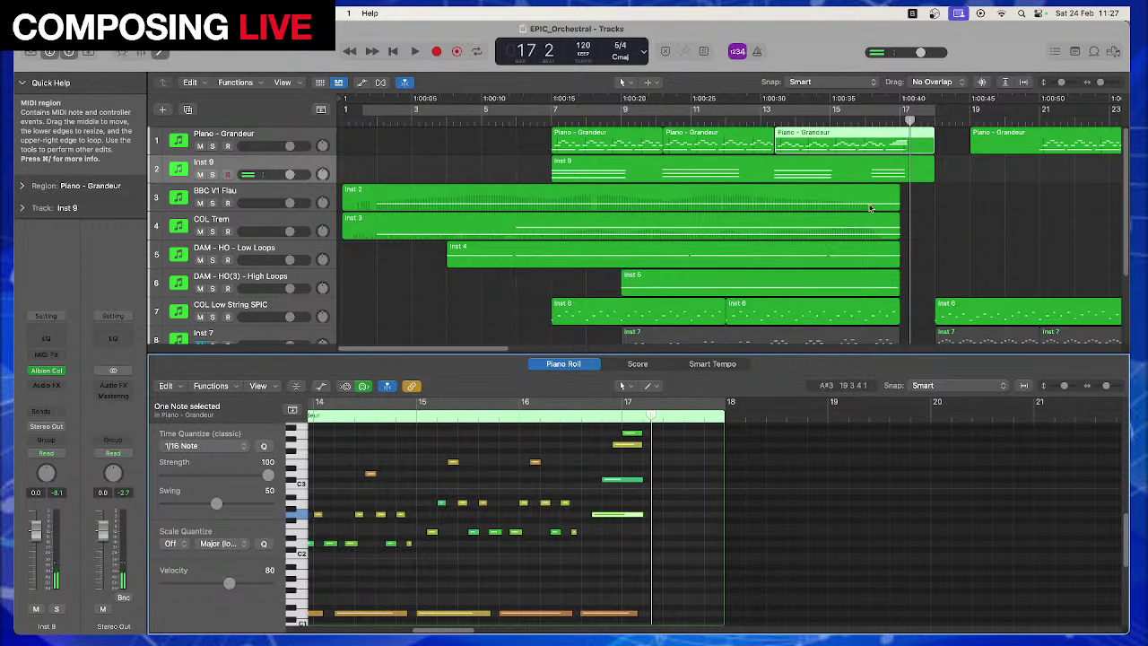
Raise the three notes of the last brass chord in the Inst 9 region to F3, C#3 and G2
left_click(857, 169)
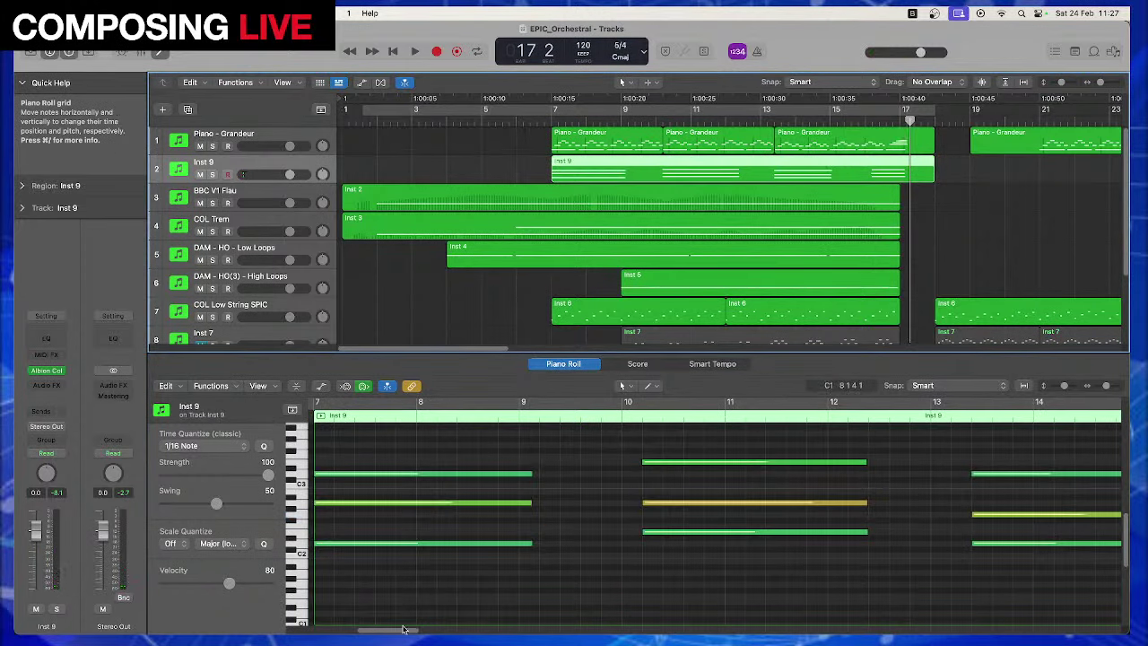
left_click_drag(404, 630, 458, 633)
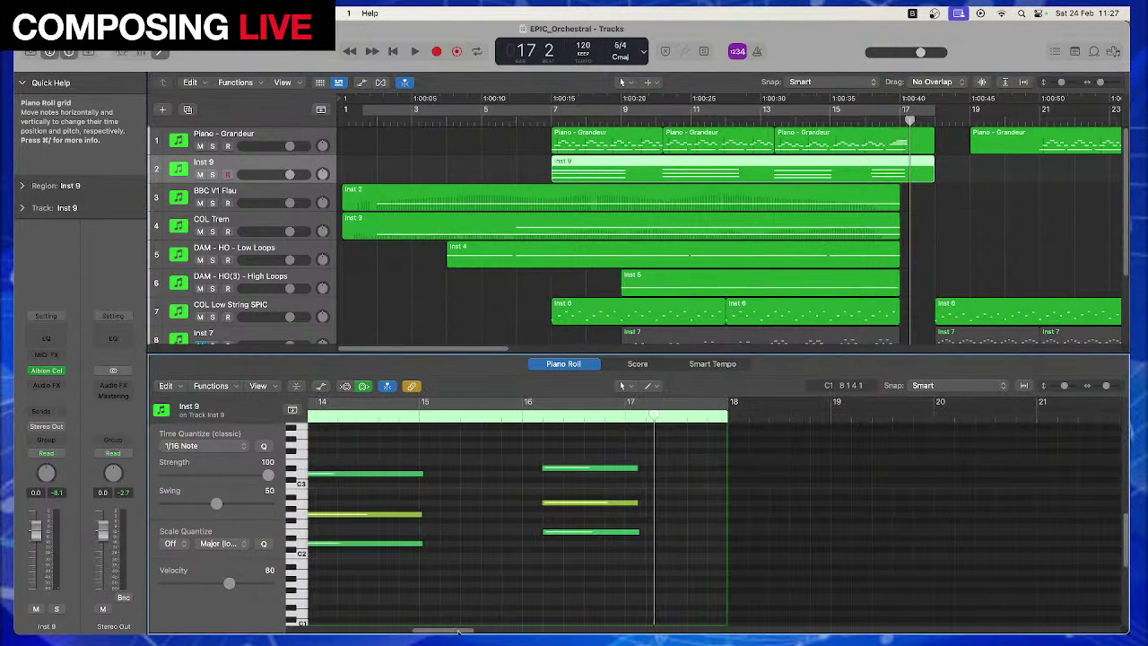
left_click(576, 532)
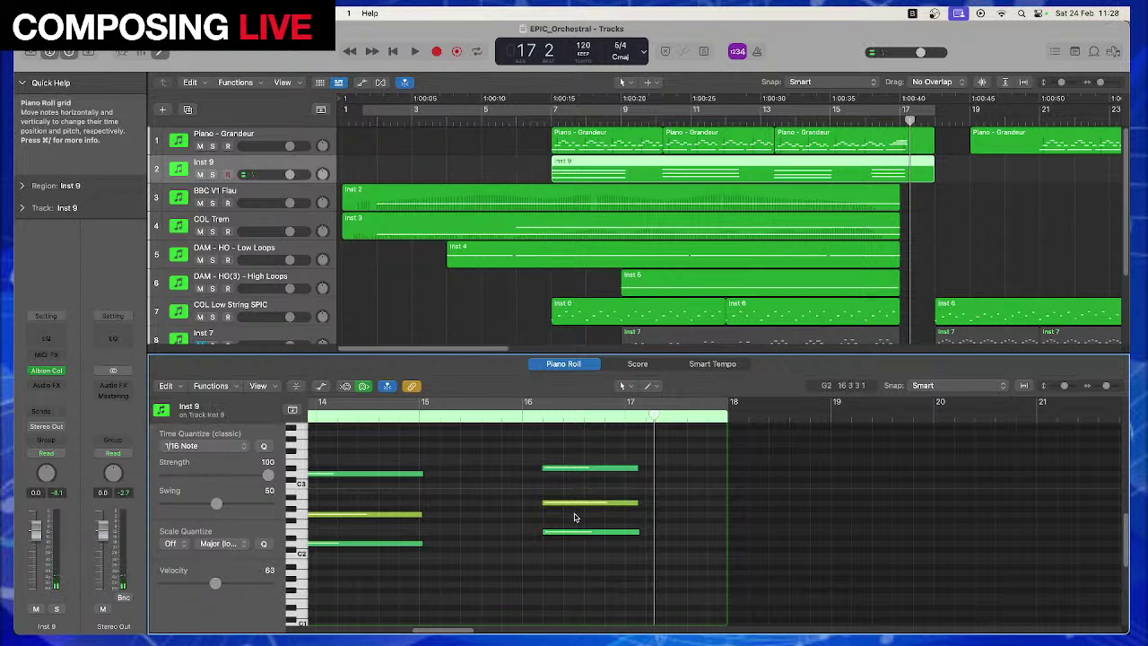
left_click_drag(574, 545, 568, 462)
left_click(567, 468, "shift")
left_click(567, 468)
left_click(565, 505)
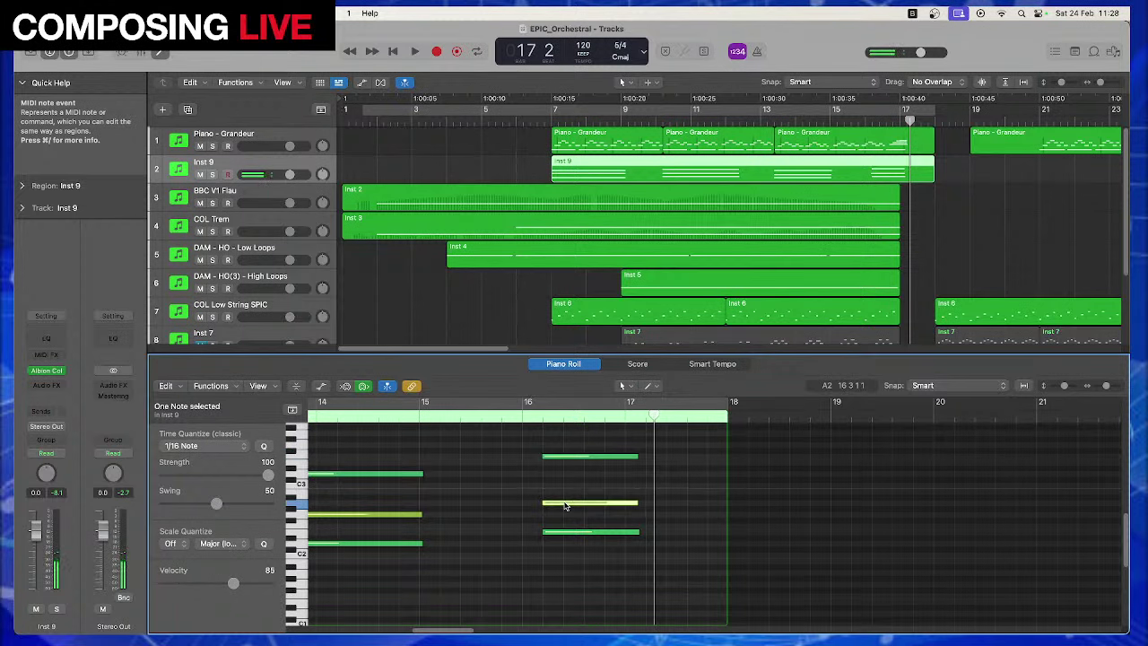
left_click_drag(565, 505, 567, 481)
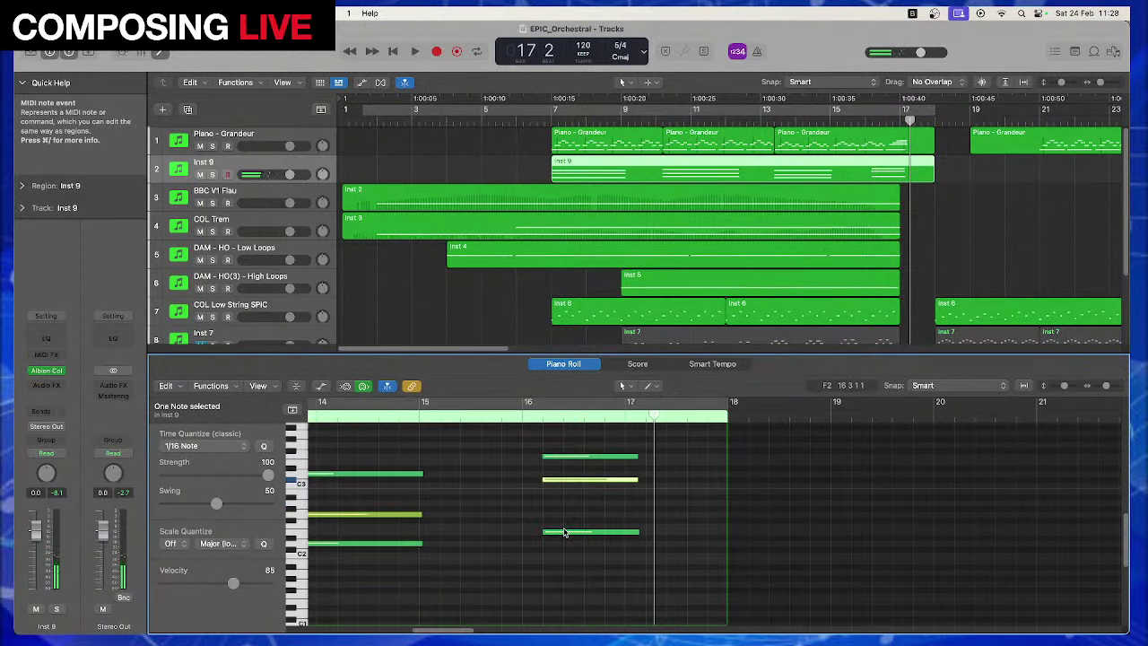
left_click_drag(564, 532, 565, 514)
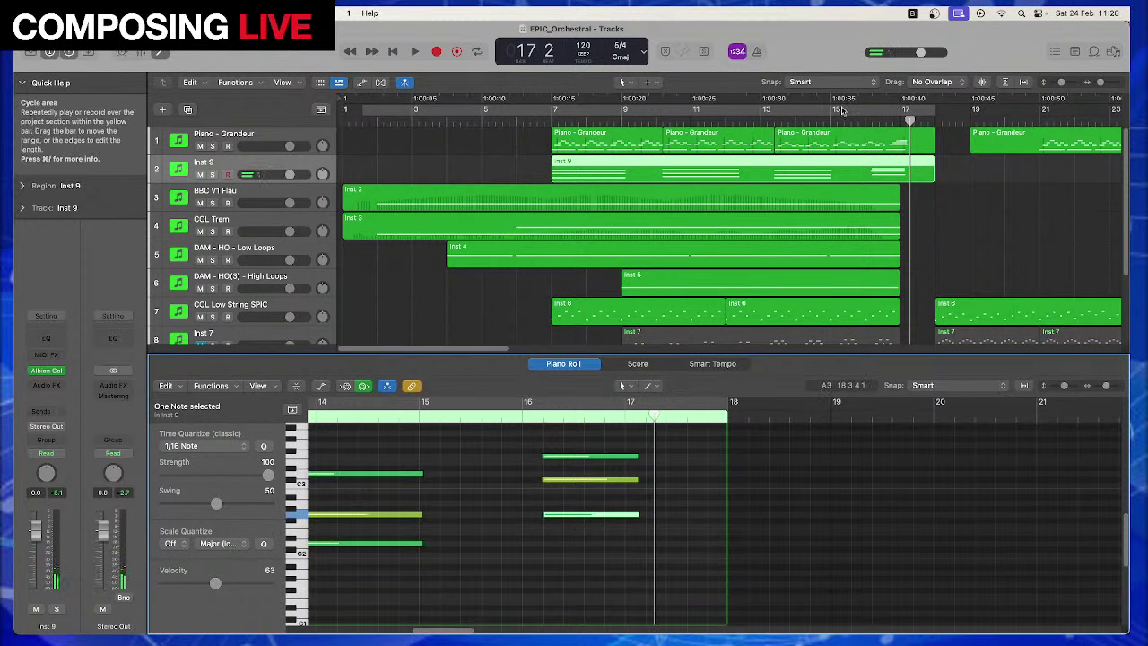
Play back the revised last brass chord with the arrangement repeatedly from around bar 16
left_click(864, 120)
key("space")
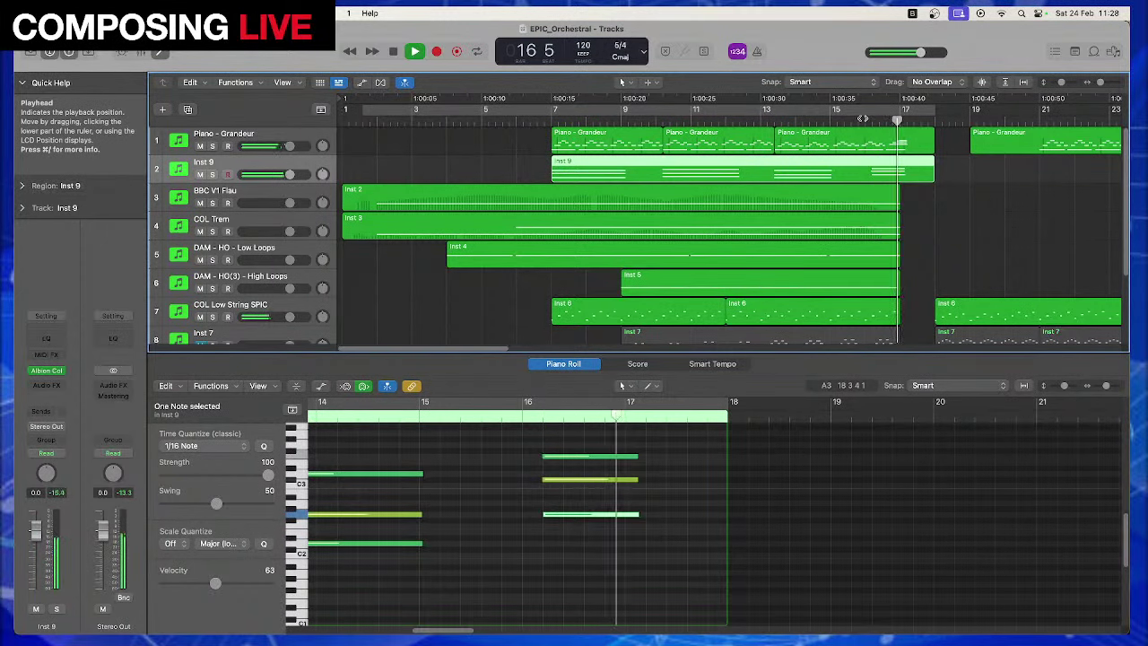
key("space")
key("space")
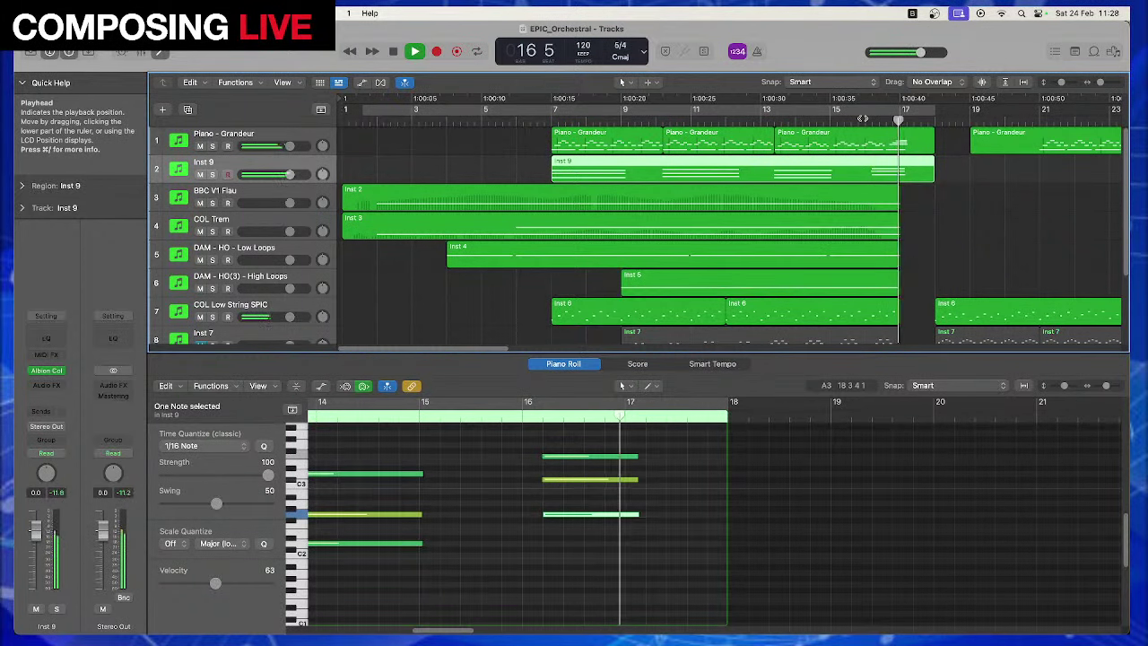
key("space")
key("space")
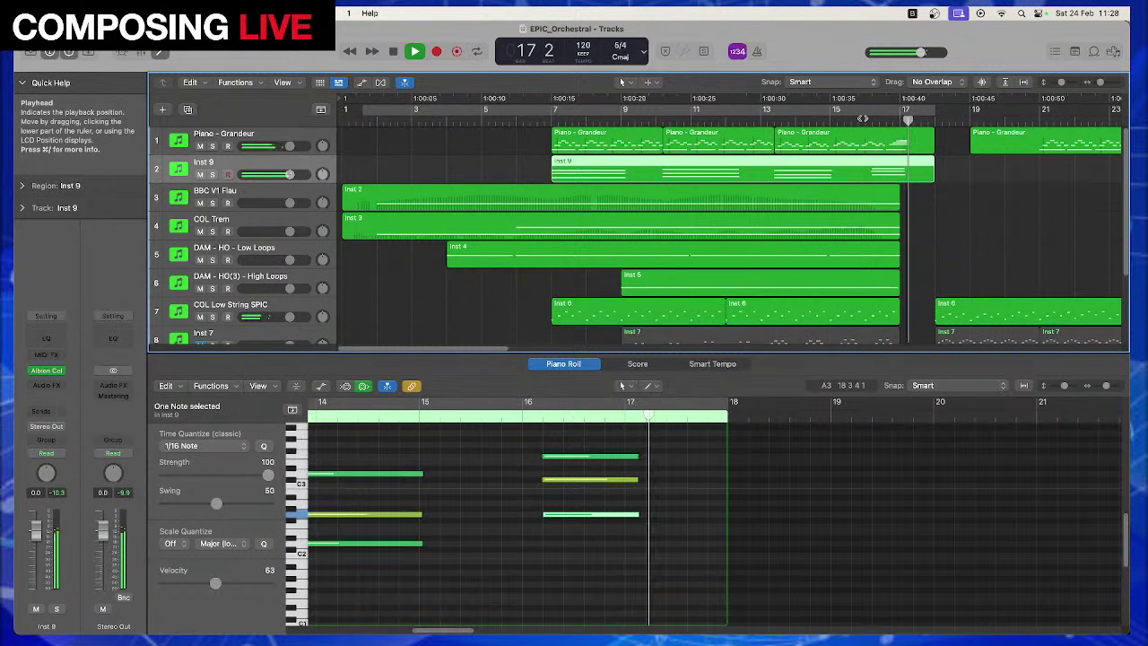
key("space")
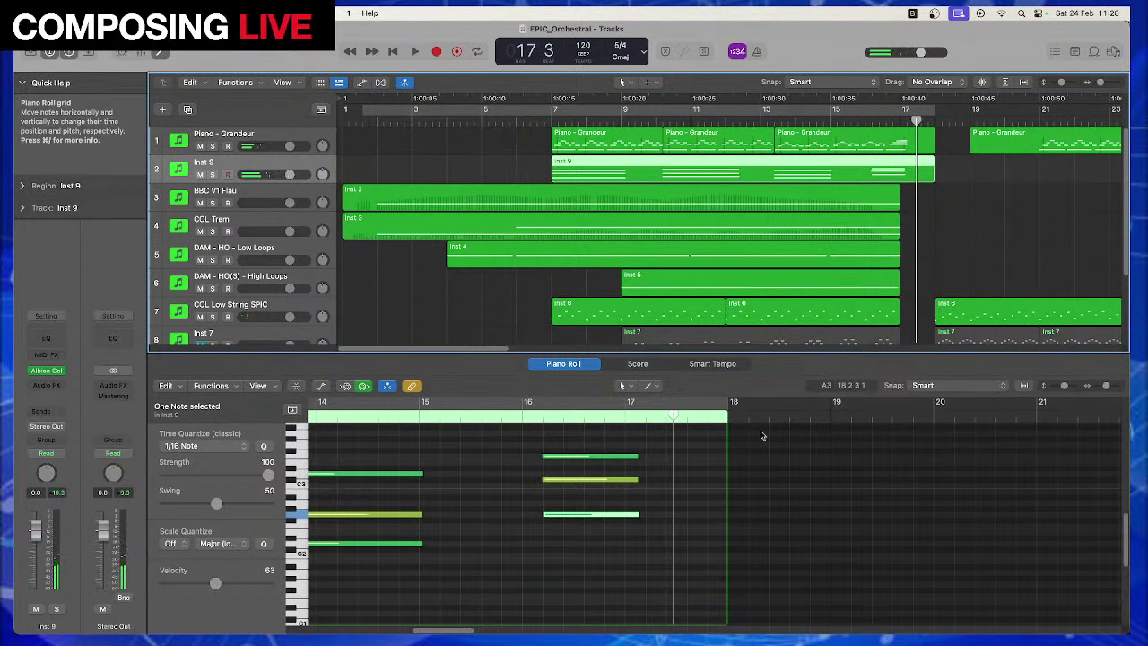
Shorten all three notes of the last brass chord to end at about bar 17, and play back the passage
left_click_drag(644, 538, 619, 418)
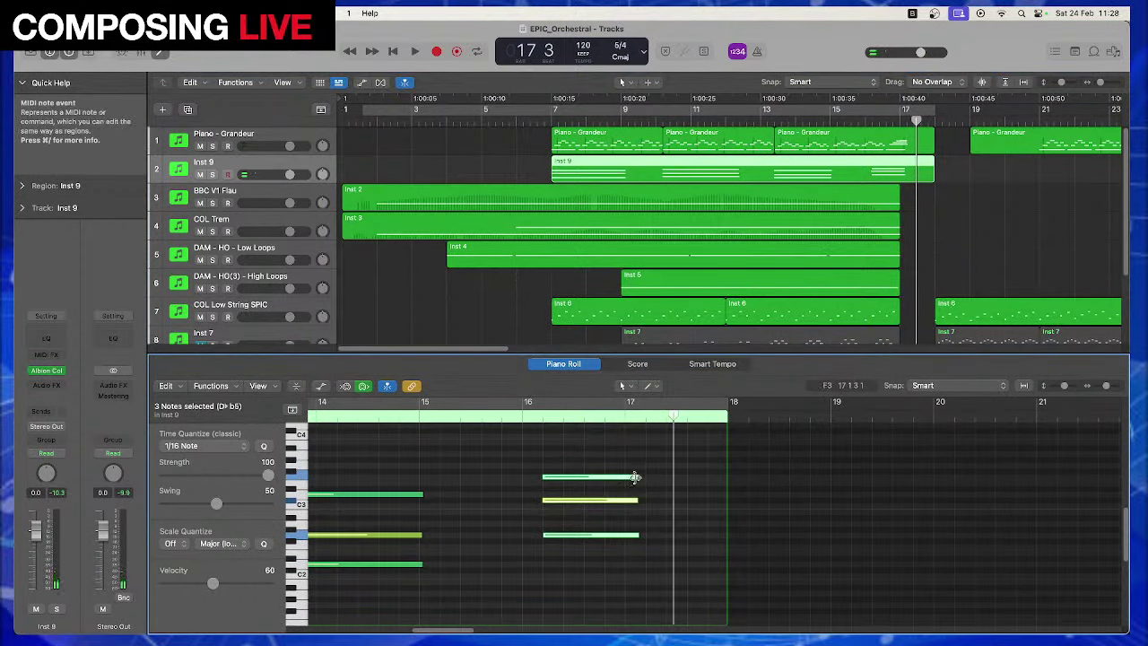
left_click_drag(638, 478, 620, 481)
key("space")
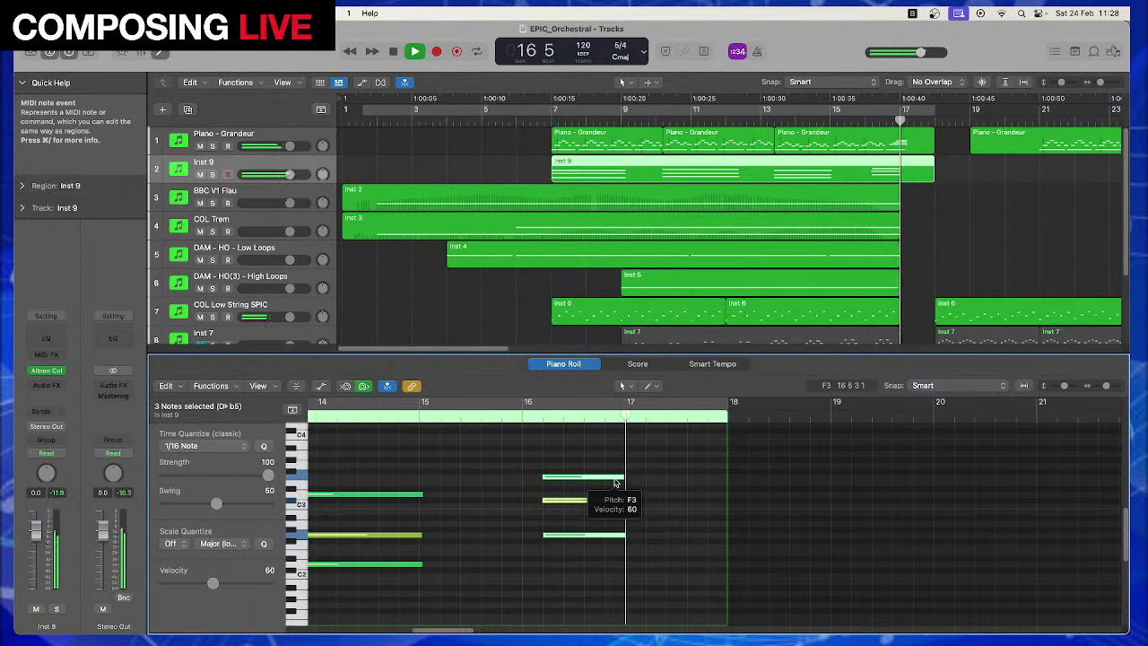
key("space")
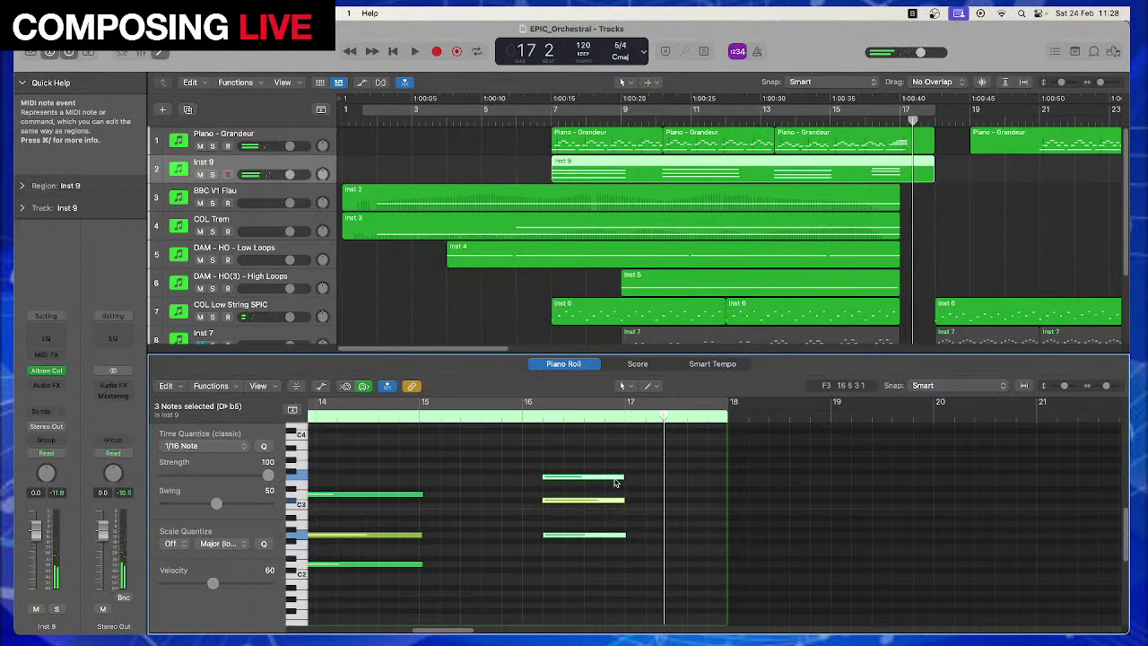
Play back the brass part from just before bar 7 to bar 17, and delete its last chord at bar 16
left_click(544, 120)
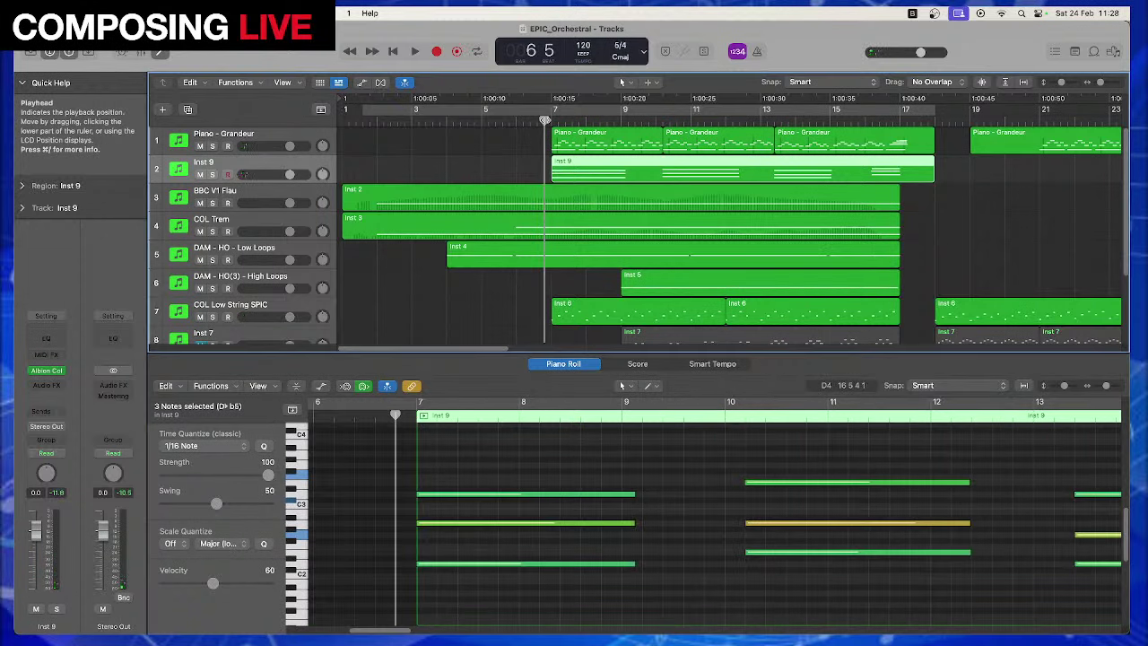
key("space")
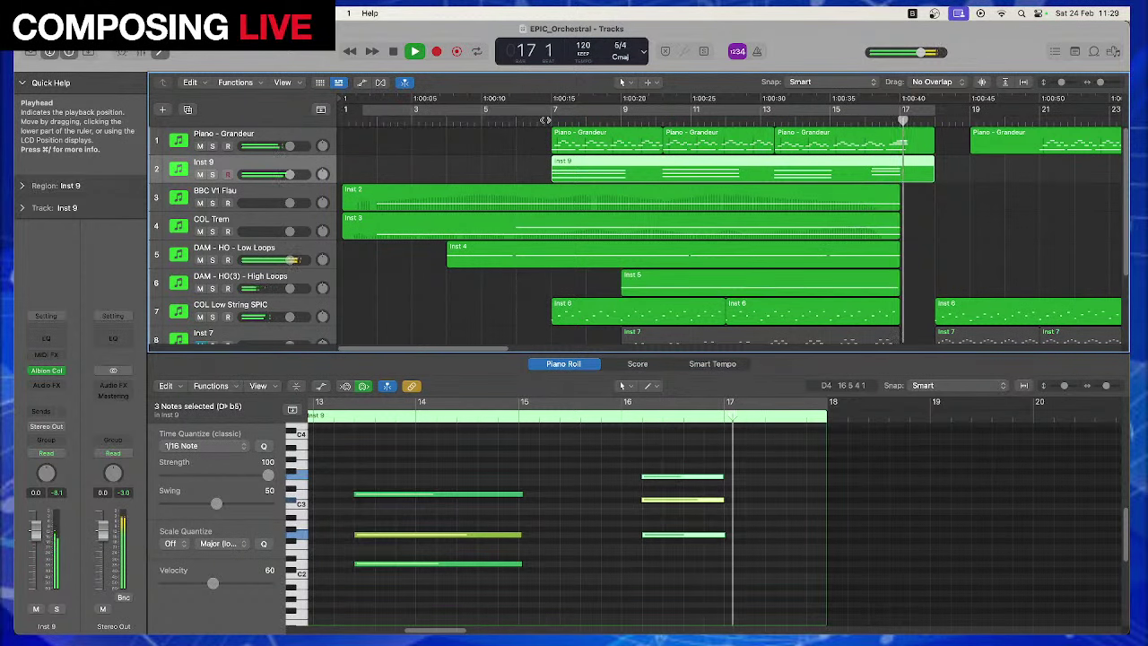
key("space")
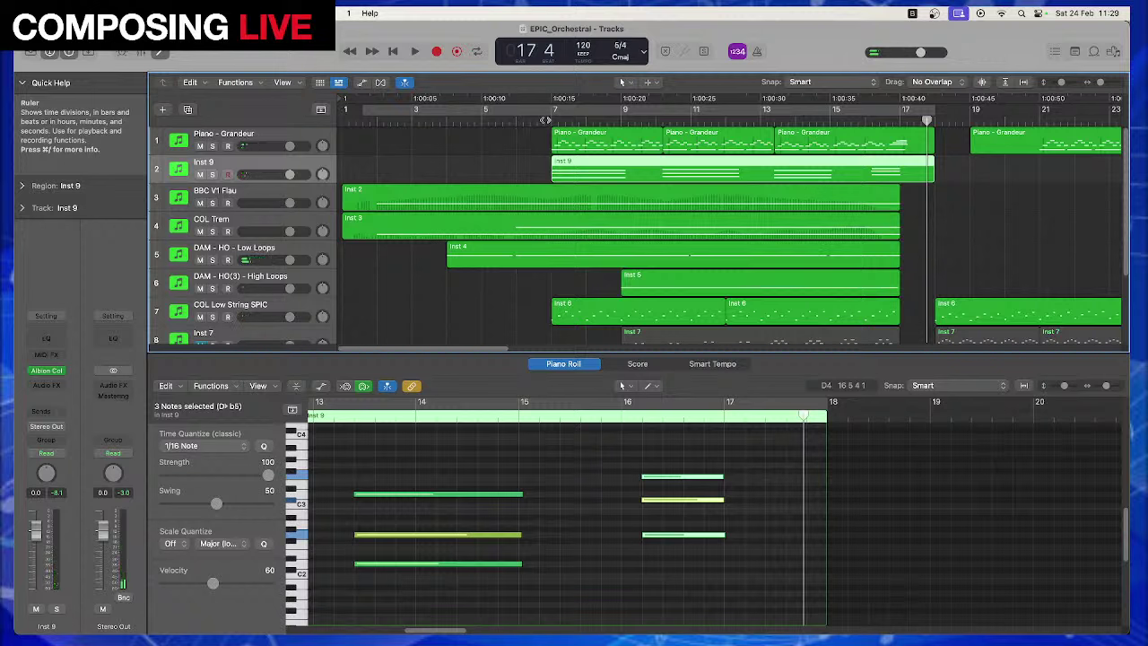
left_click_drag(686, 460, 710, 543)
key("Delete")
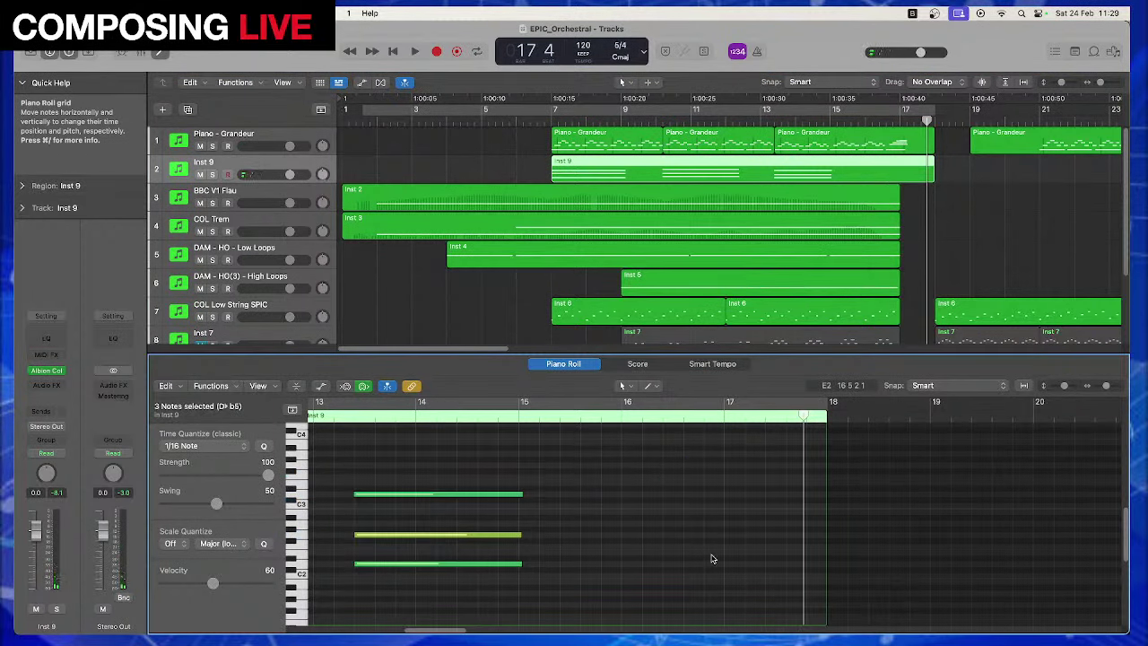
Create a new software instrument track below Inst 9 and load BBC Symphony Orchestra on it as a stereo instrument
right_click(297, 164)
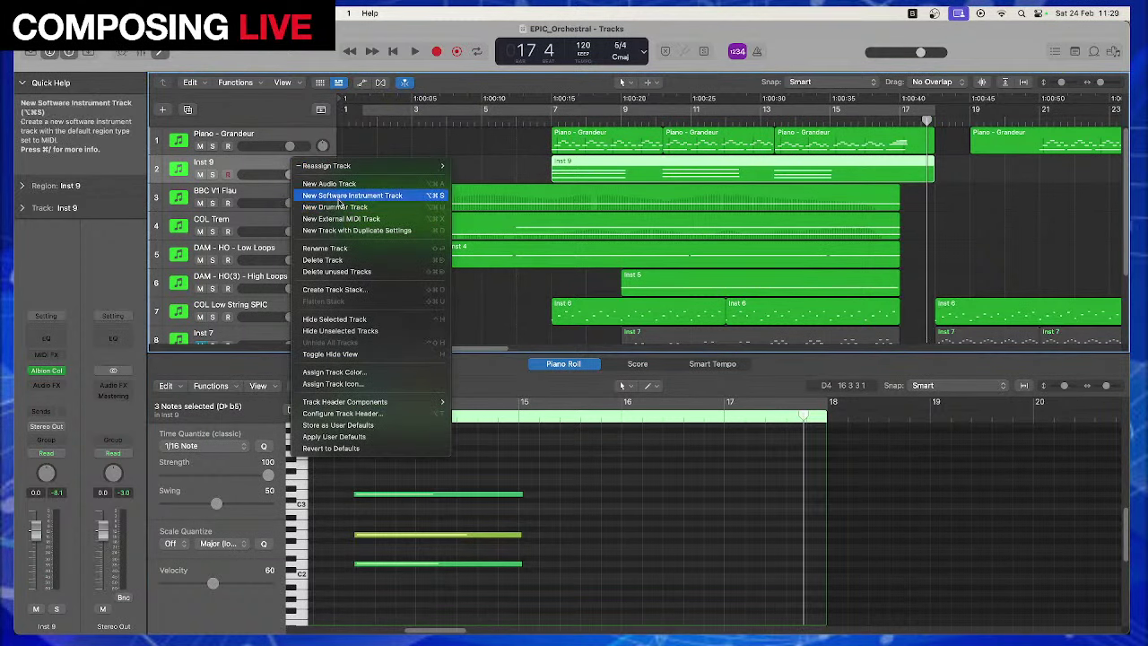
left_click(341, 197)
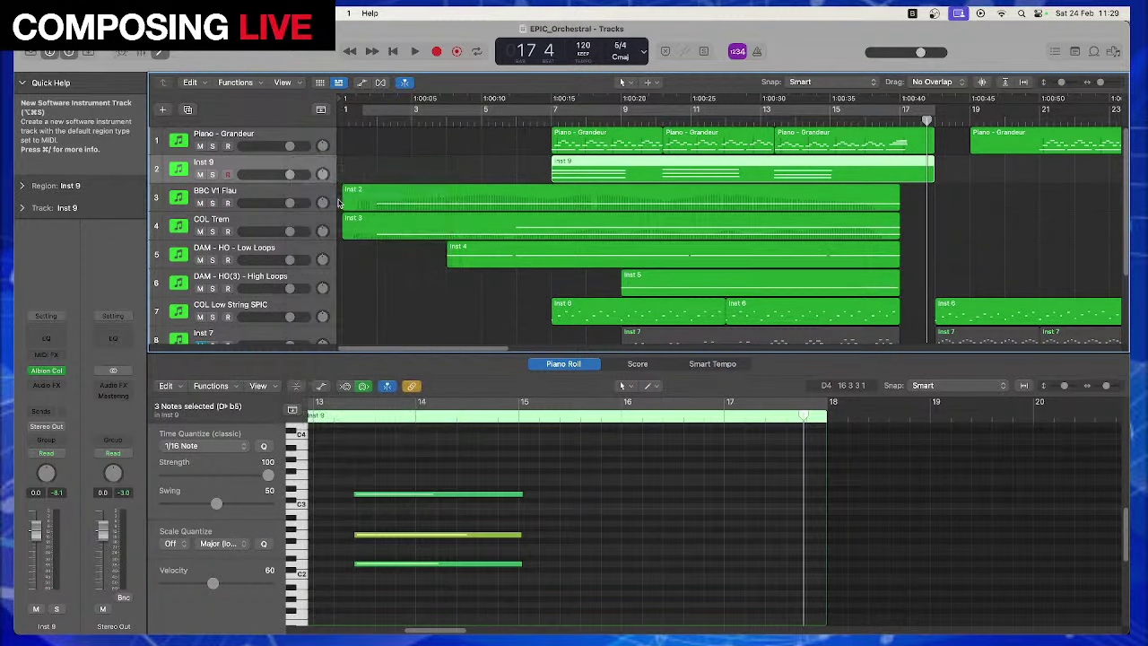
left_click(58, 370)
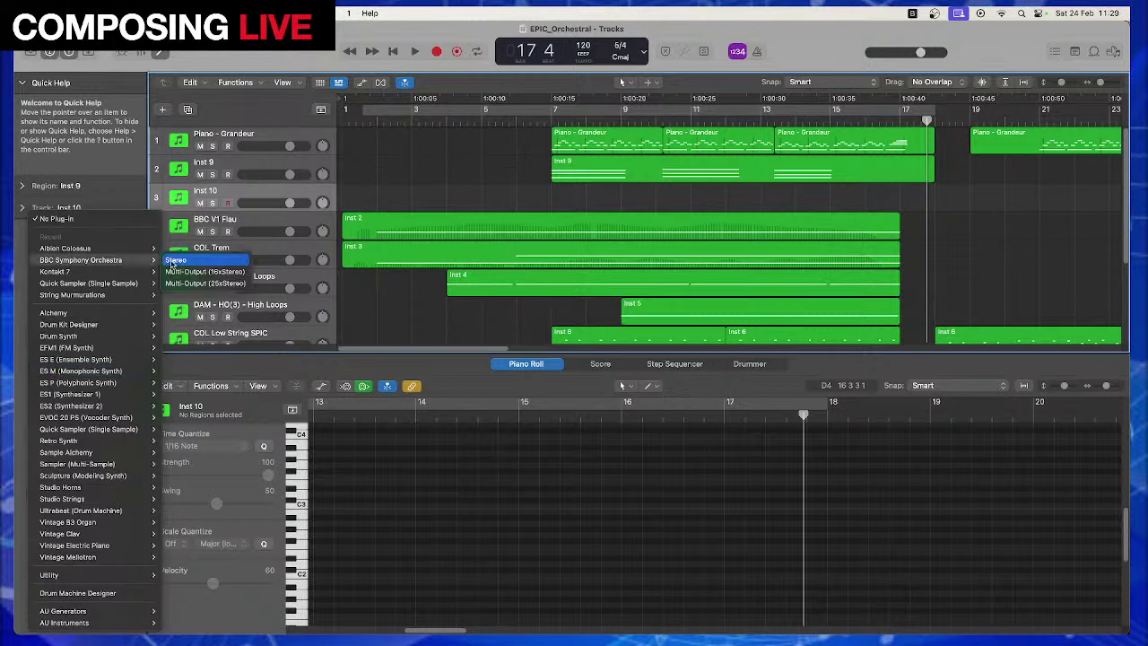
left_click(175, 260)
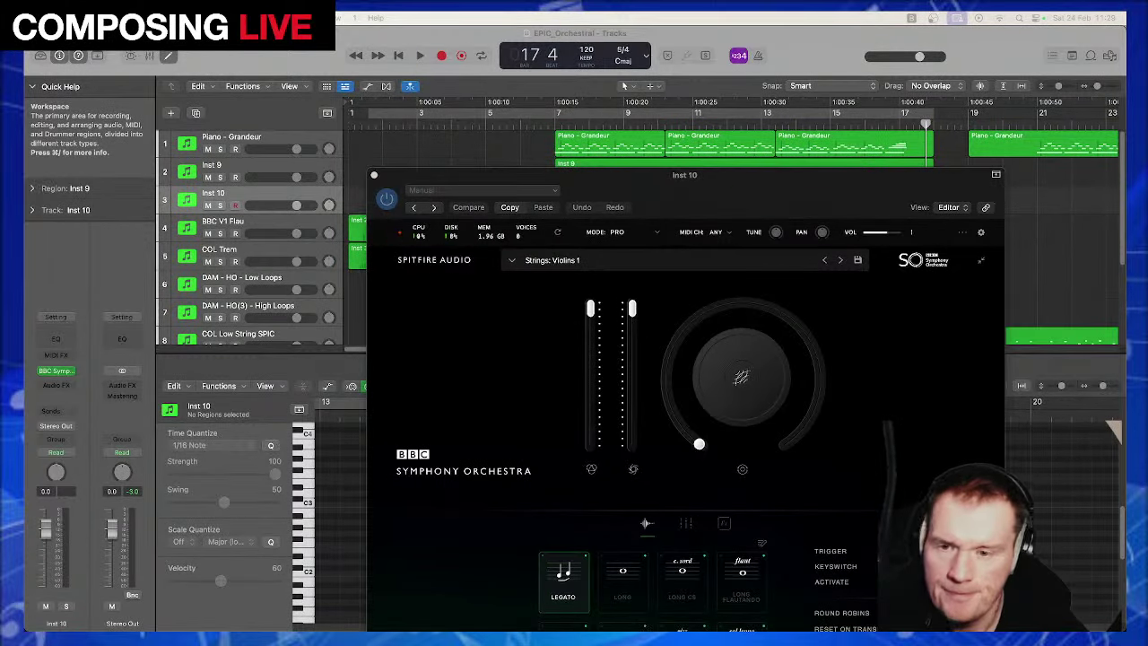
Load the Tenor Trombones a3 brass preset in the BBC Symphony Orchestra instrument
left_click(563, 265)
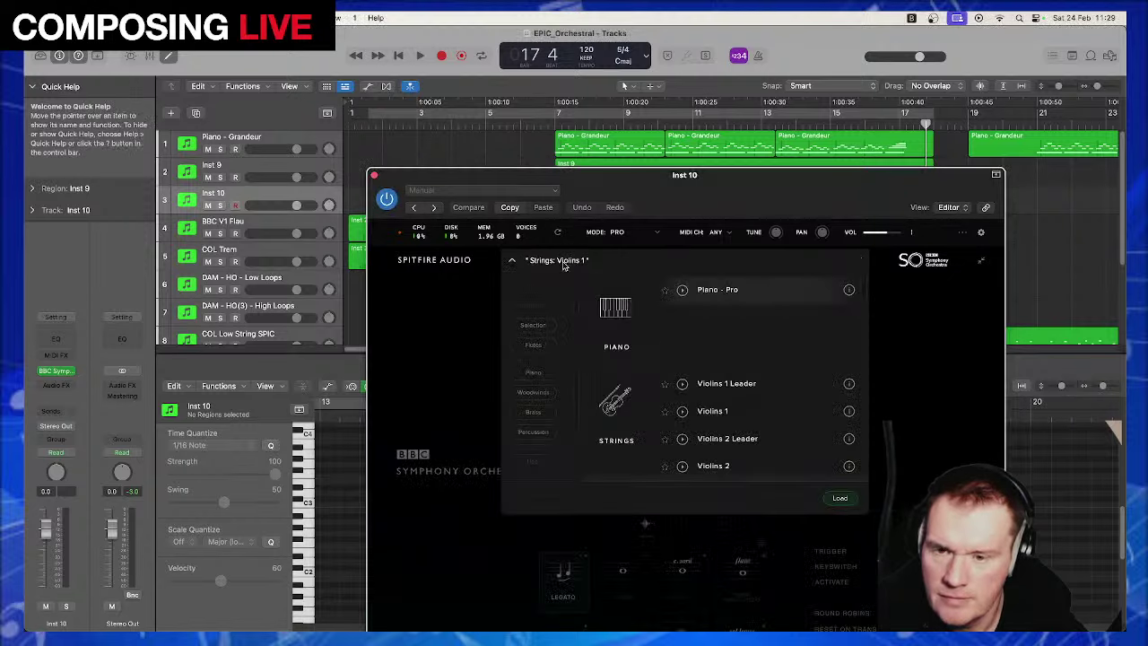
scroll(733, 384, "down", 15)
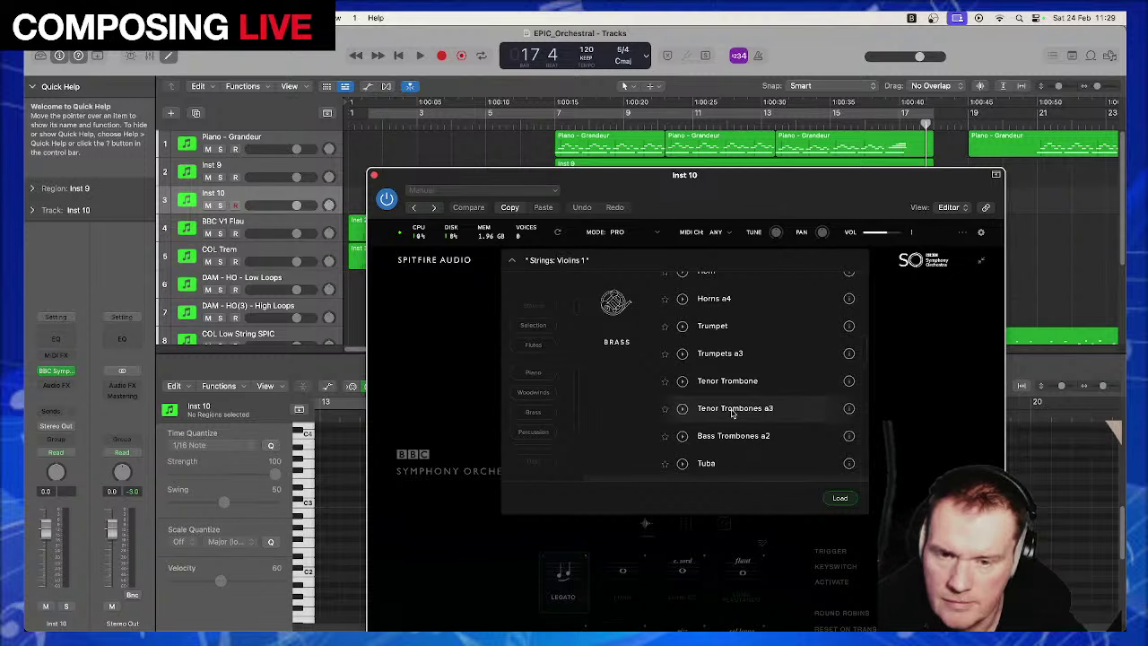
double_click(733, 411)
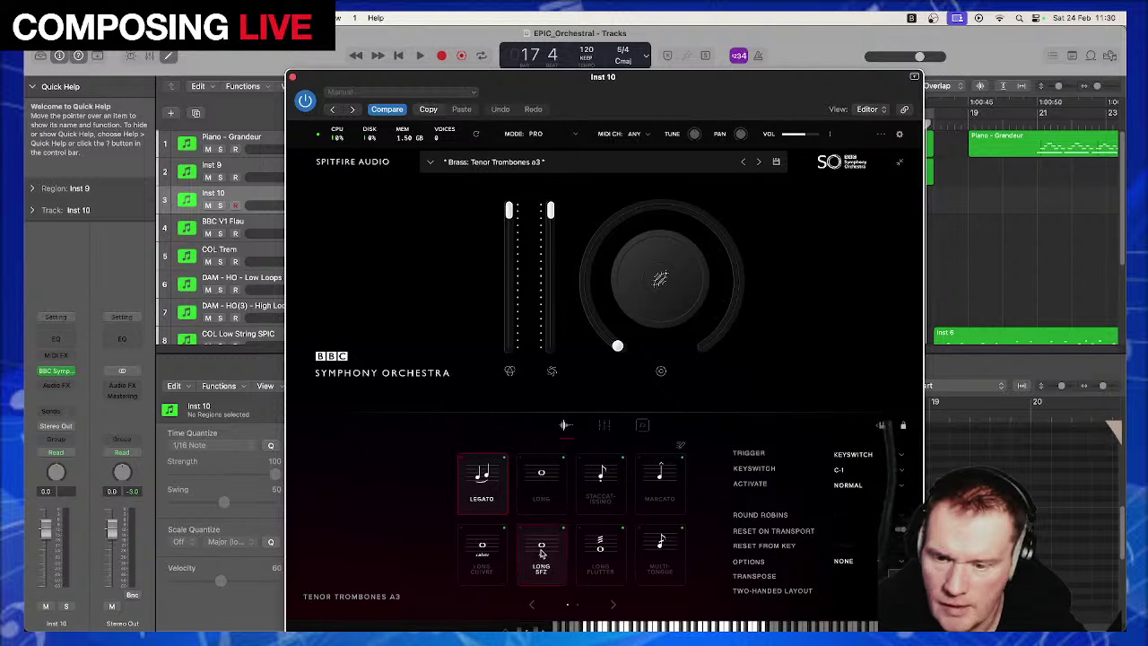
Audition the Long Cuivre and Long Sfz articulations of the tenor trombones, and select Long Flutter
left_click(482, 549)
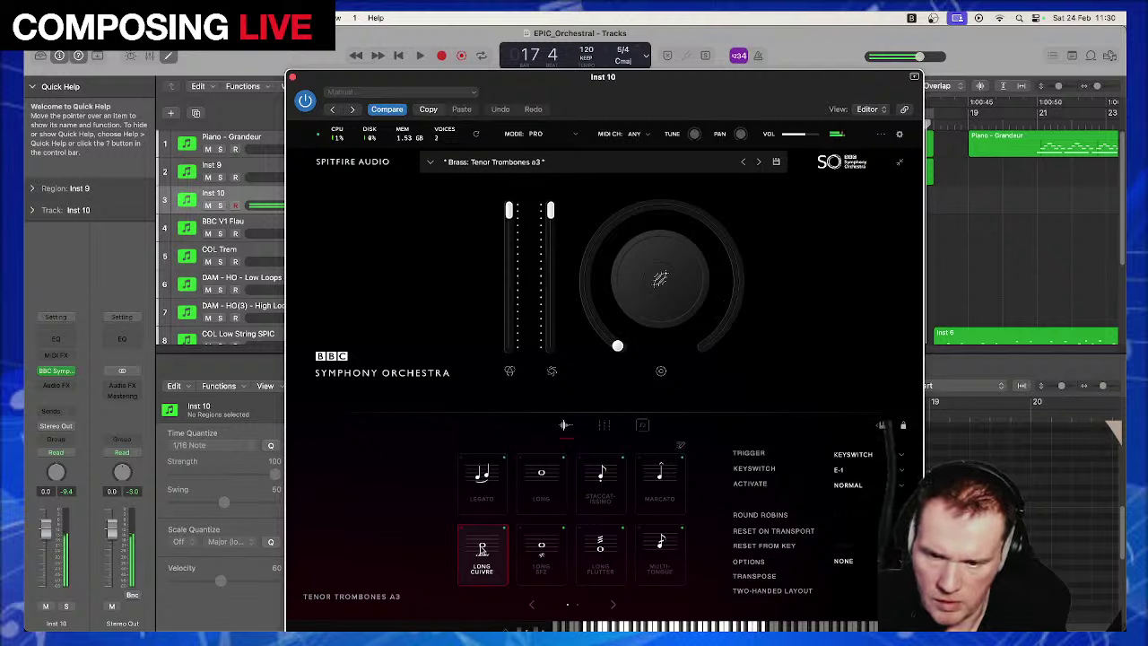
left_click(520, 558)
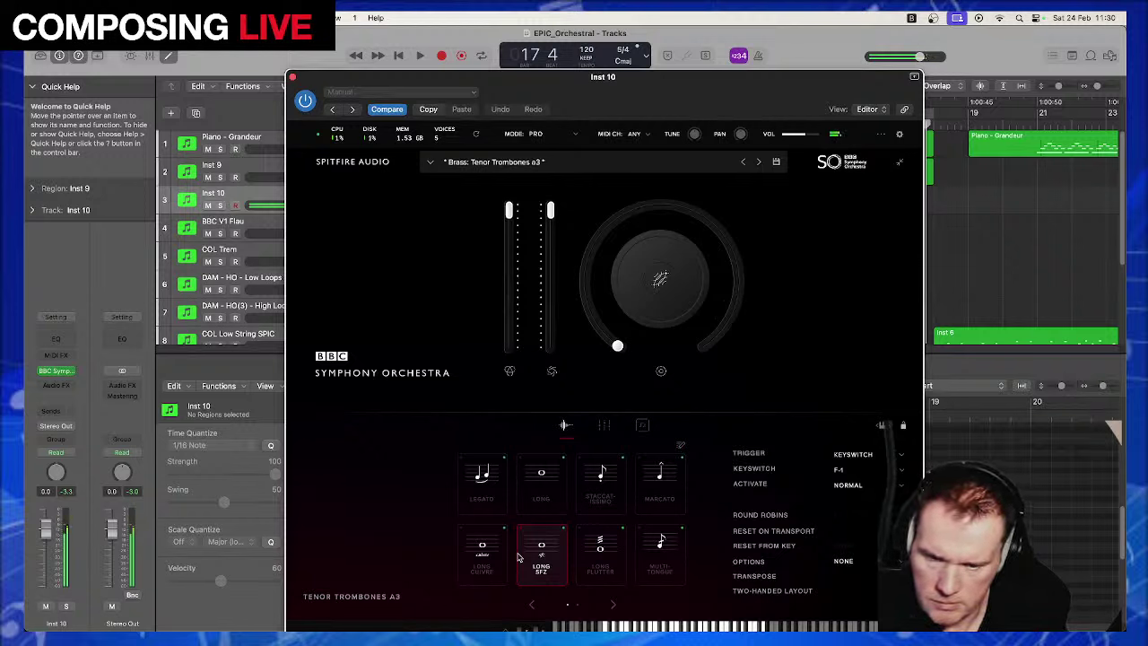
left_click(614, 540)
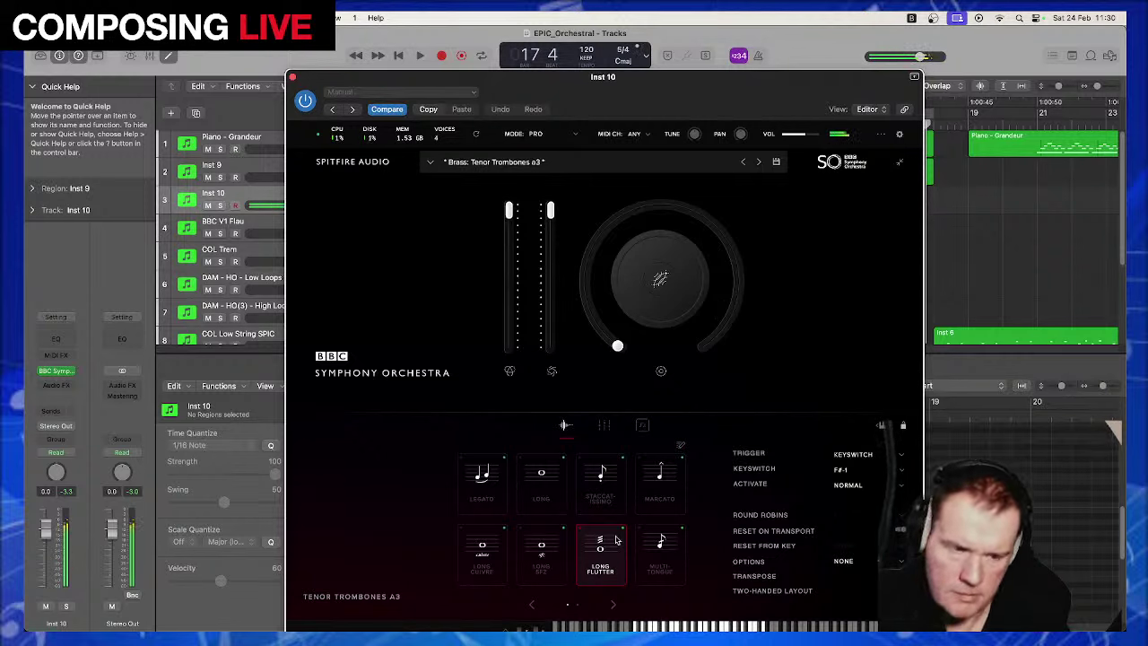
Play the arrangement from about bar 6 to bar 17 while trying out a tenor trombone line over it
left_click_drag(603, 76, 554, 198)
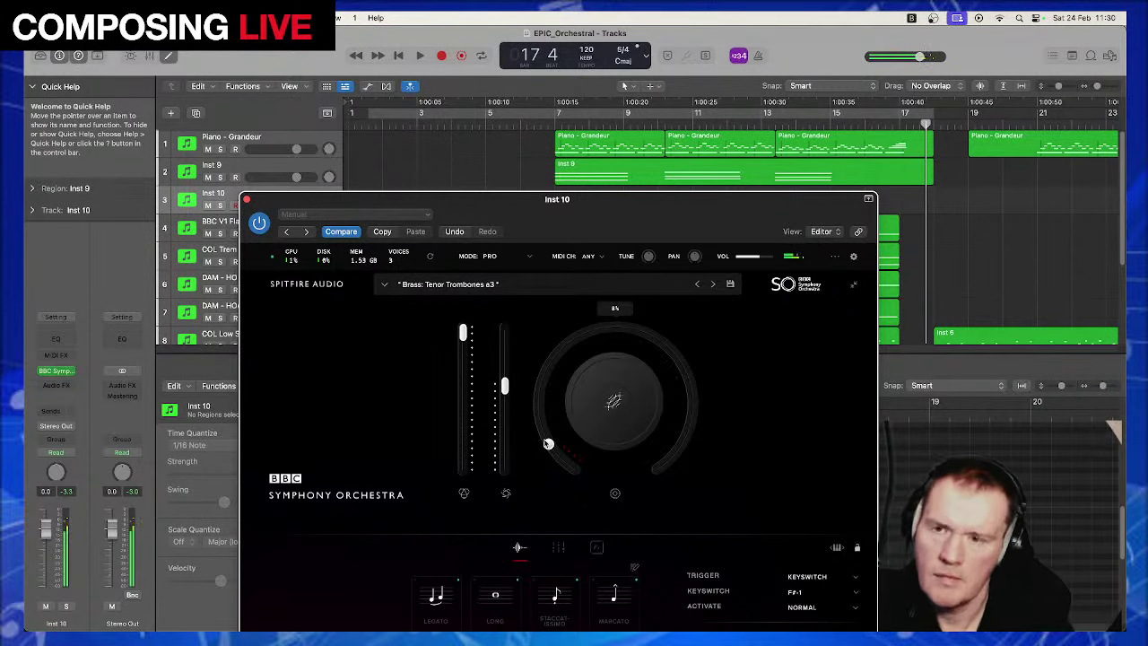
left_click_drag(351, 201, 401, 371)
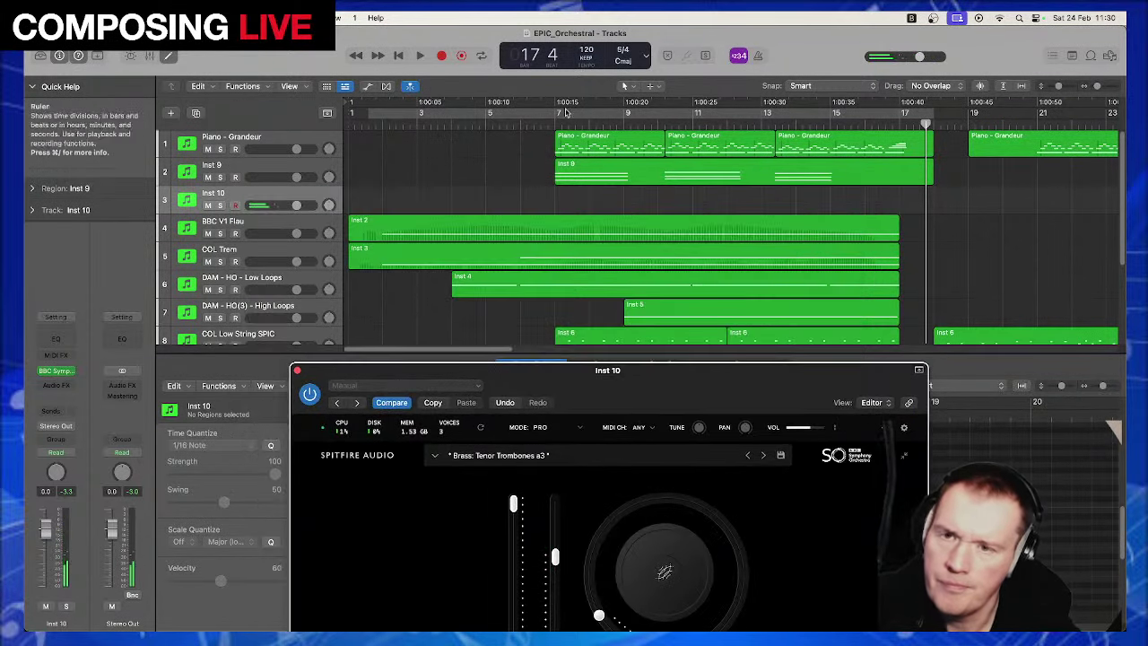
left_click(517, 124)
key("space")
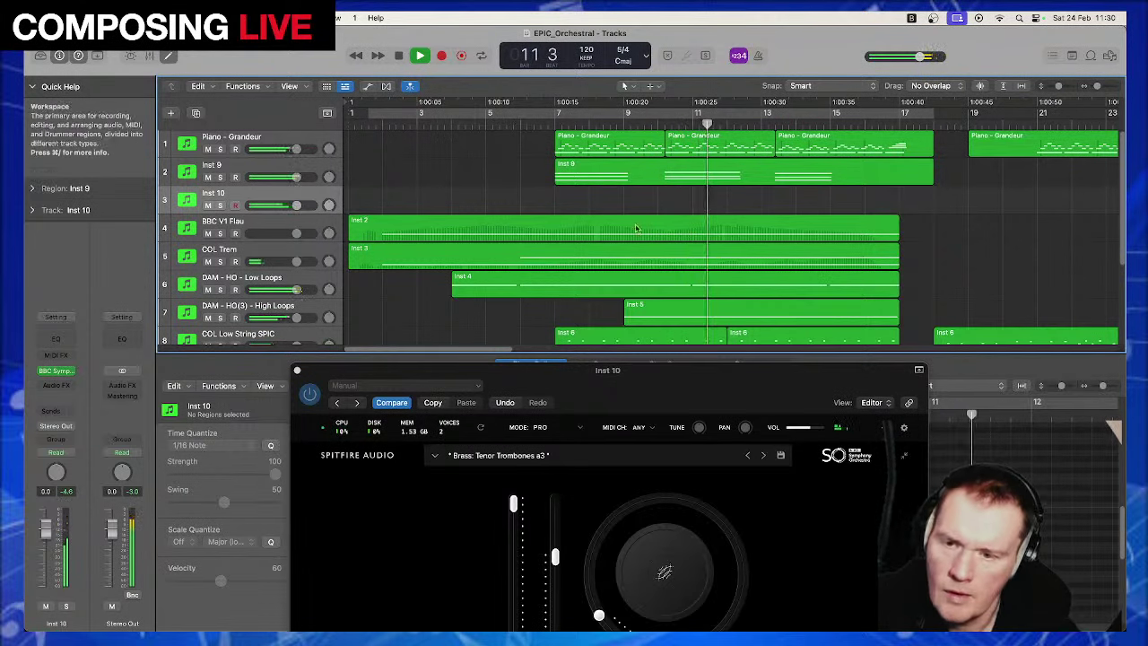
left_click_drag(550, 373, 467, 319)
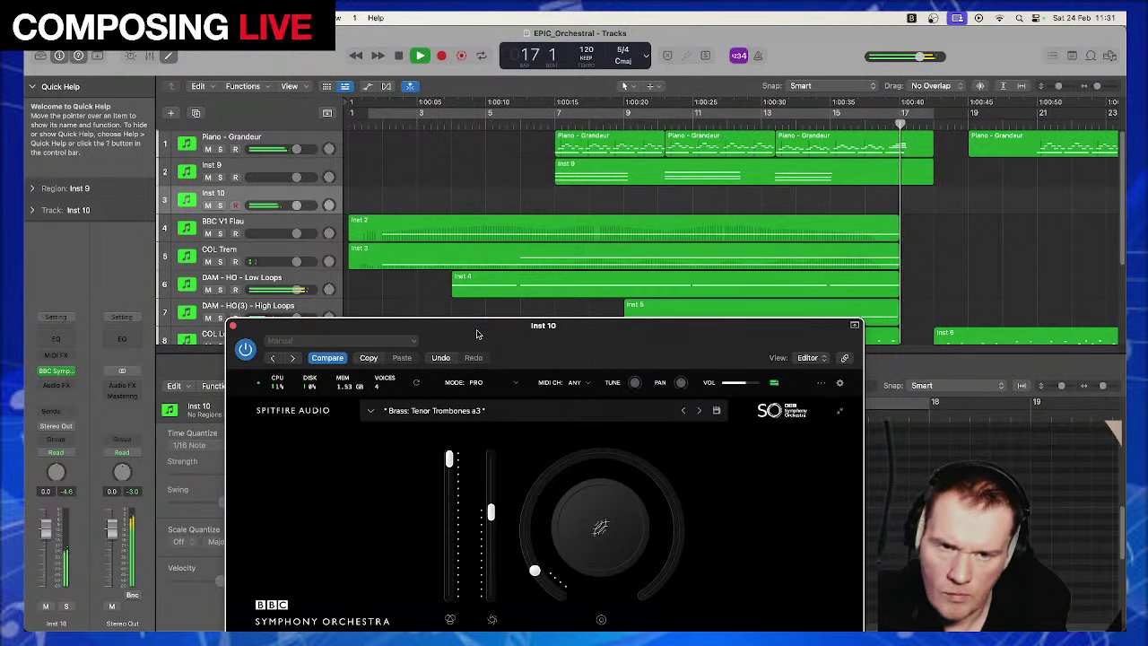
key("space")
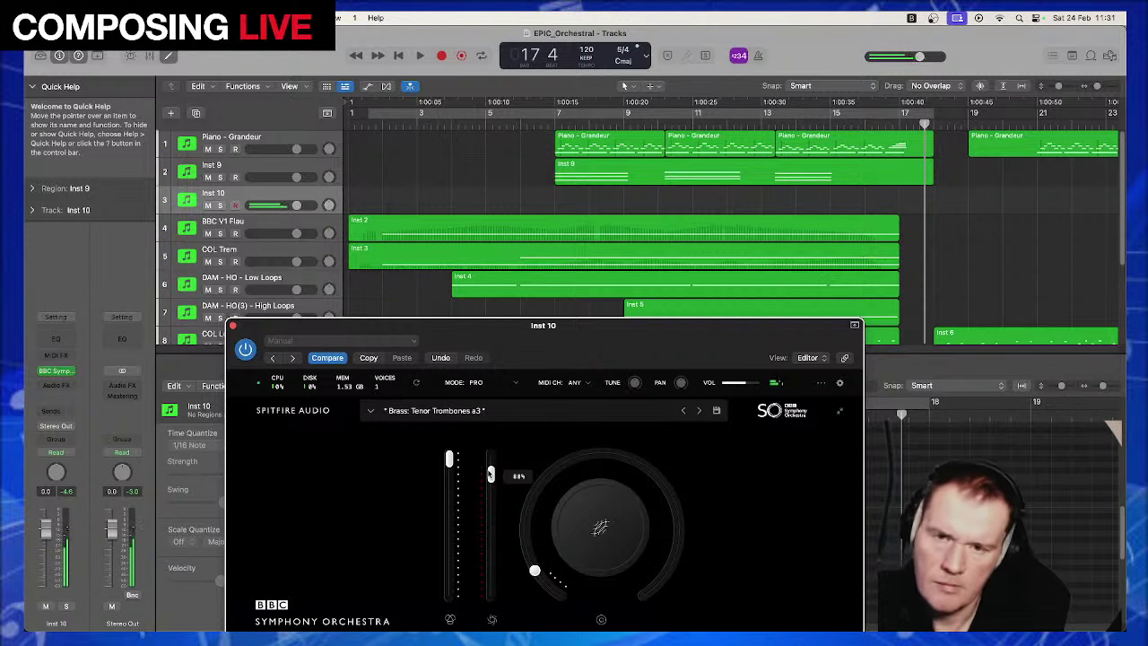
key("space")
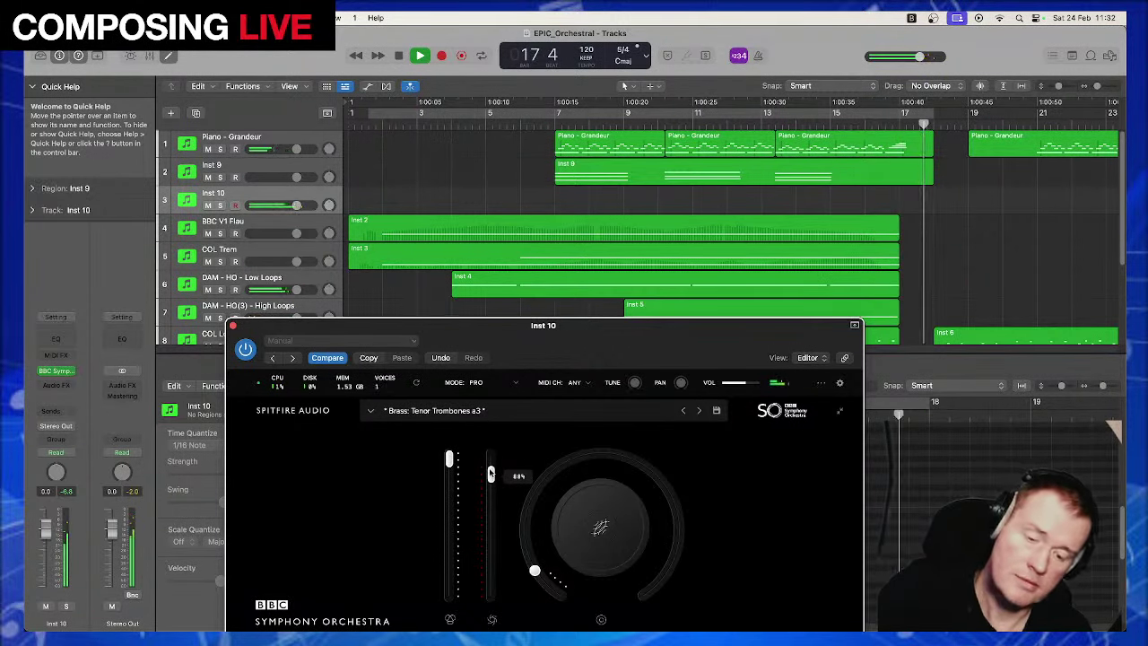
key("space")
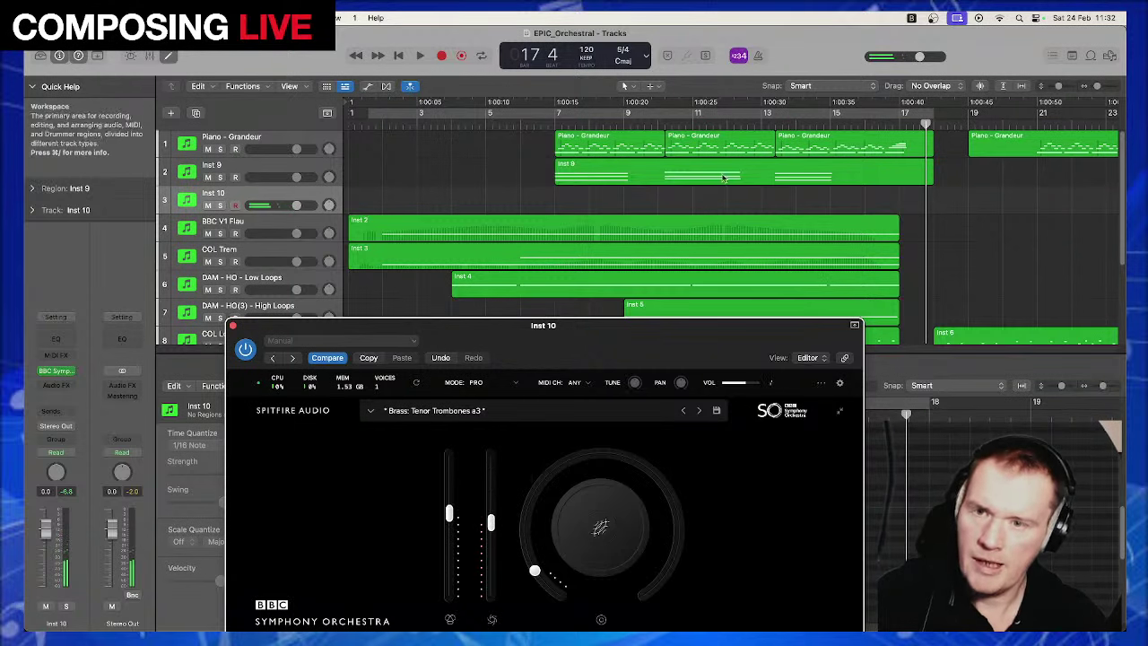
Record a tenor trombone part on Inst 10 from bar 7 to bar 18, and rename the track BBC Ten Trom A3
left_click(557, 124)
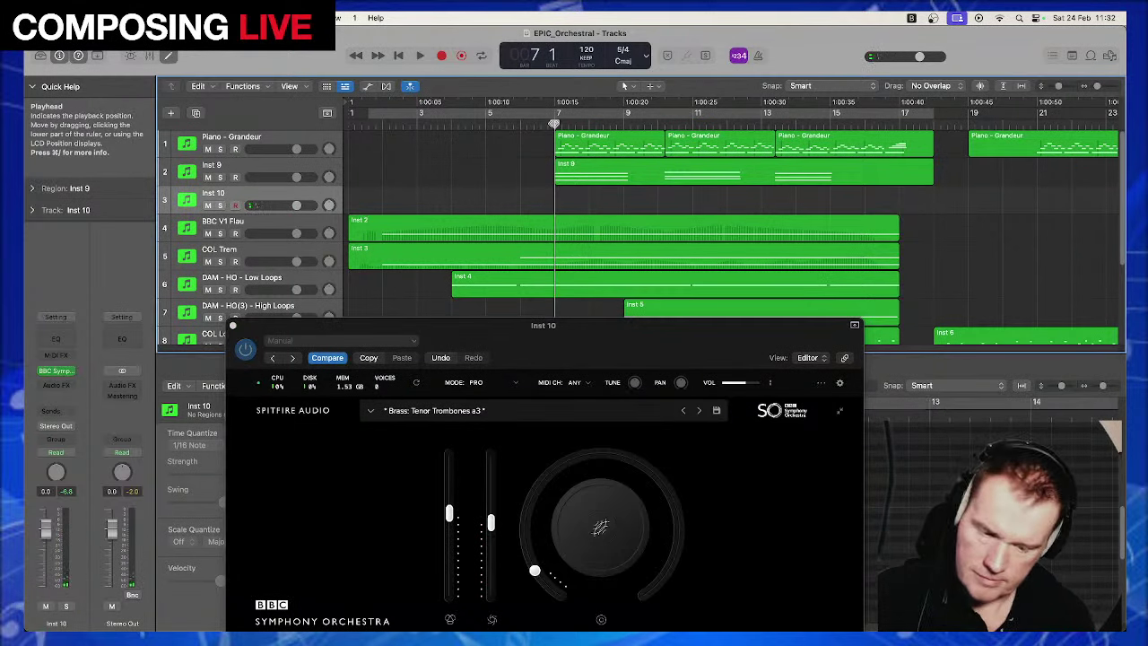
key("r")
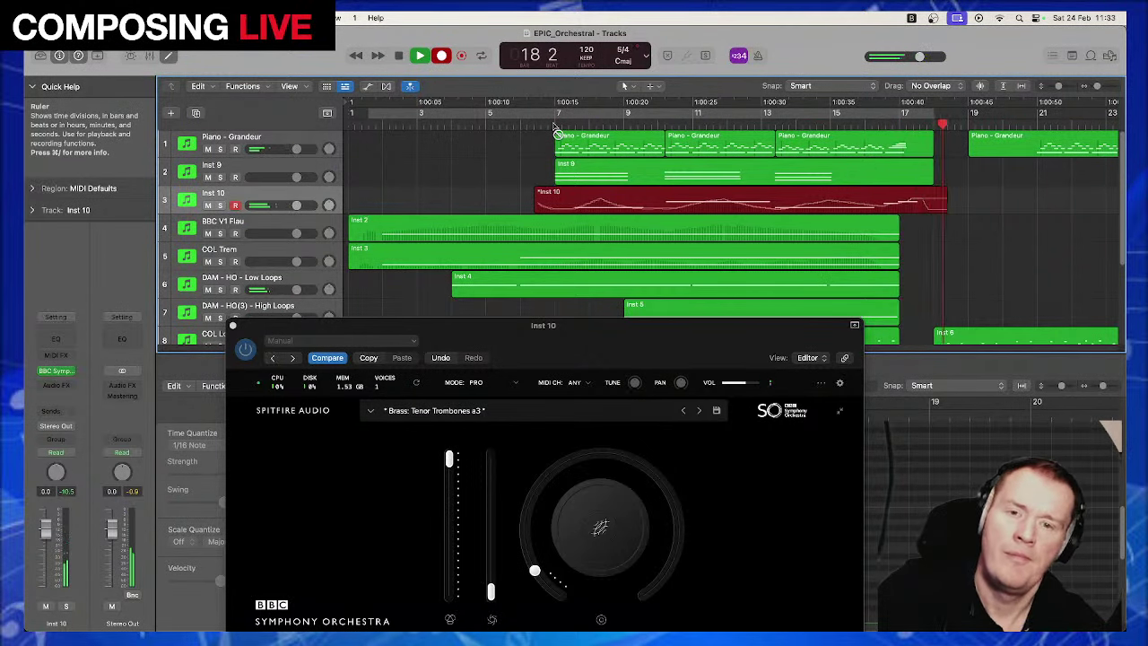
key("space")
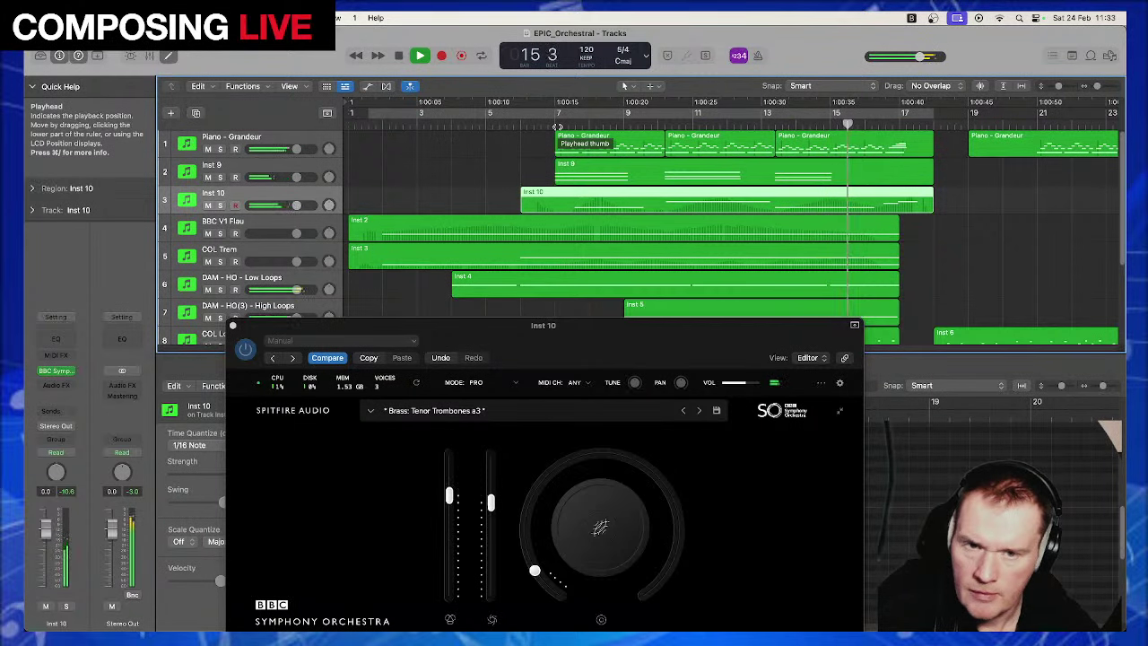
key("space")
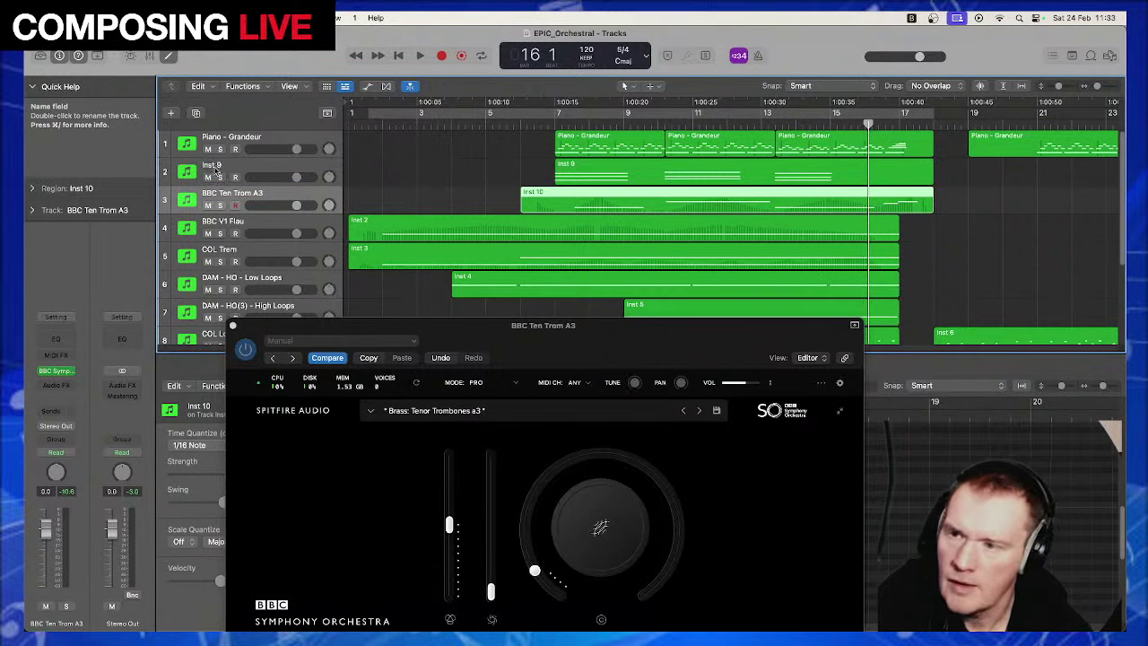
Check the Albion Colossus preset loaded on Inst 9, and rename the track COL Brass Hairpins
left_click(215, 171)
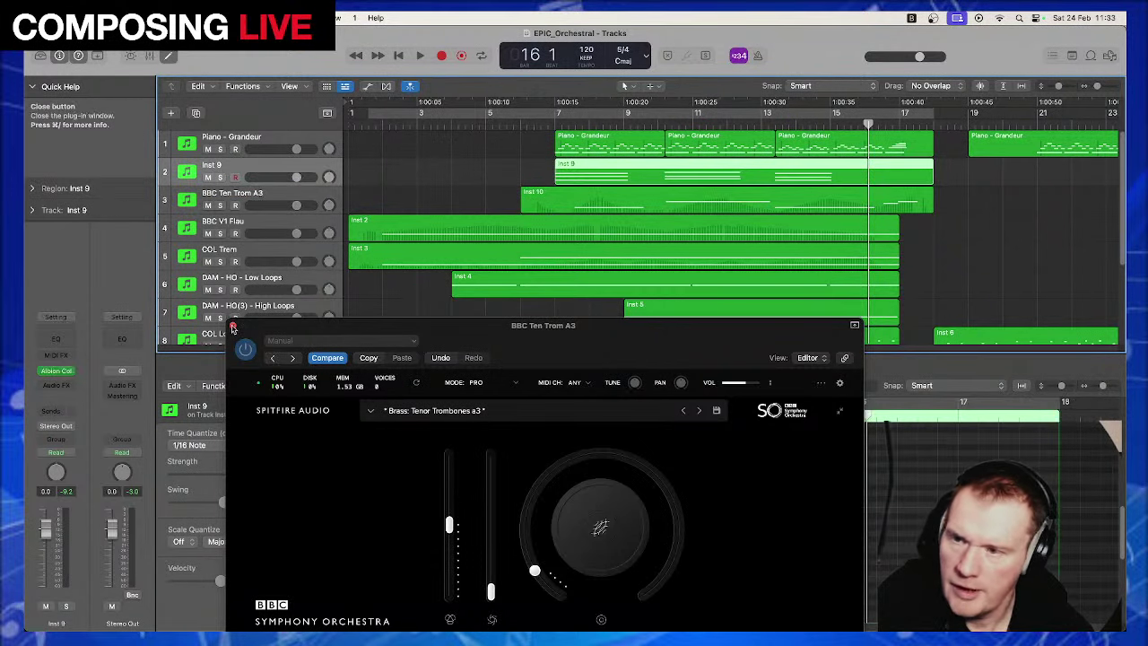
left_click(232, 325)
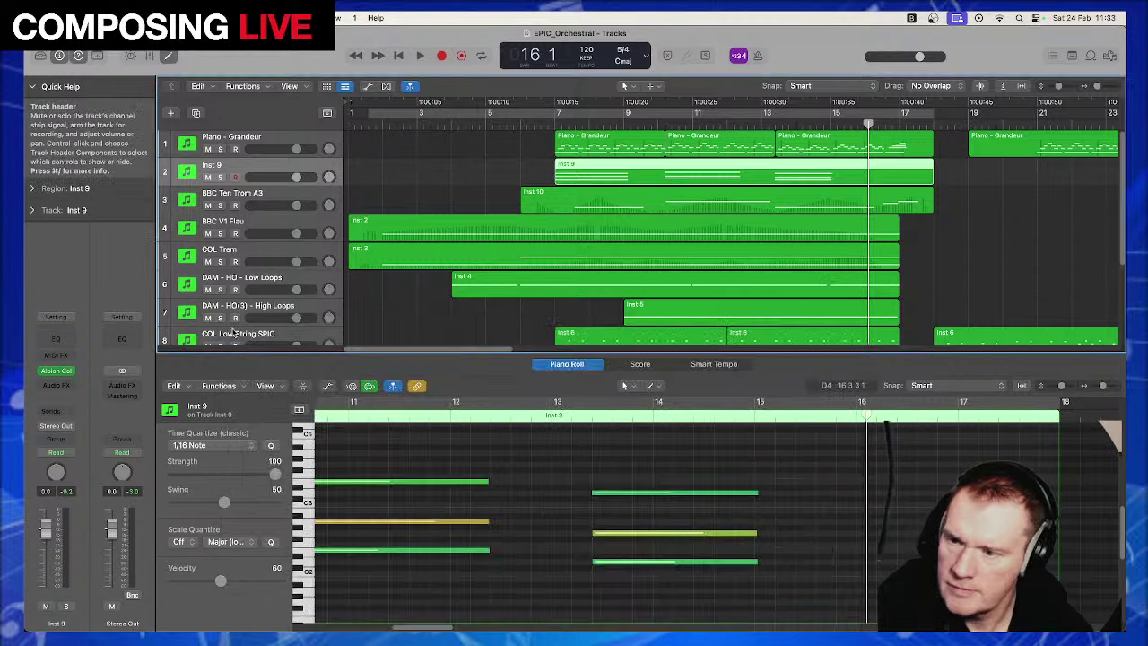
left_click(61, 370)
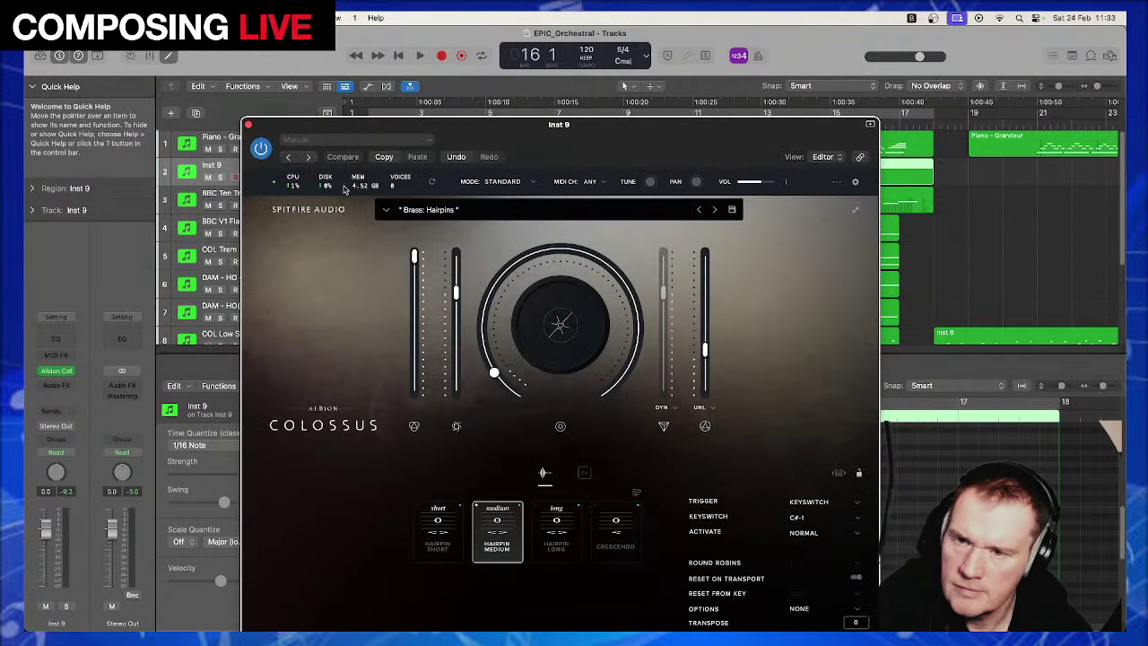
left_click(249, 125)
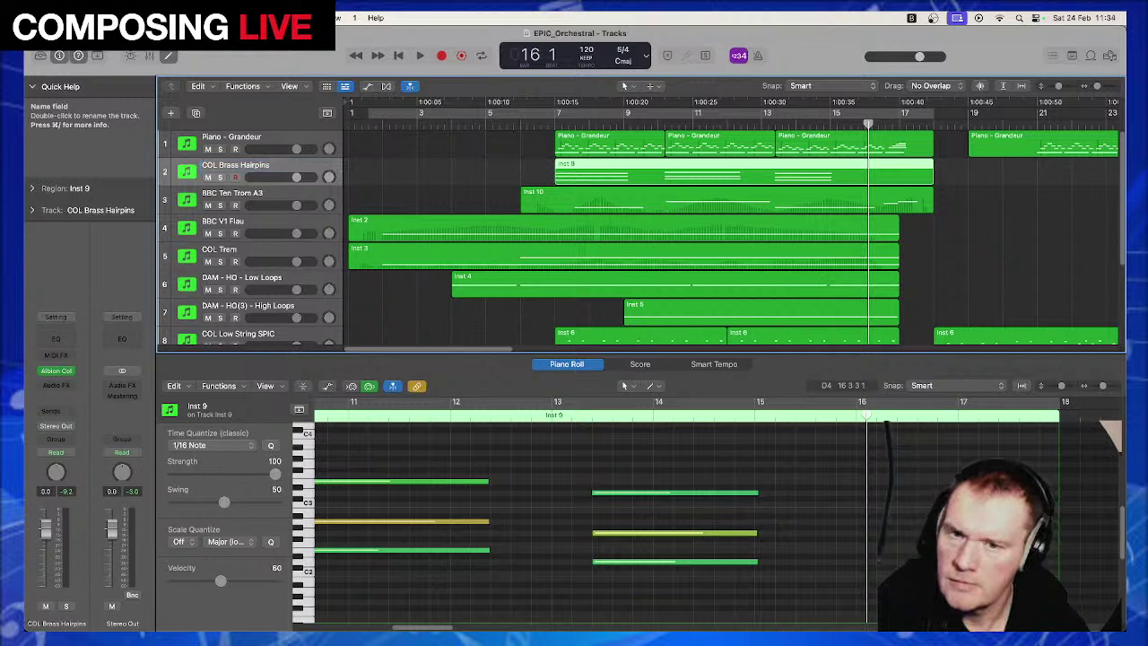
Play back the brass hairpins and tenor trombone parts up to about bar 12
key("shift+space")
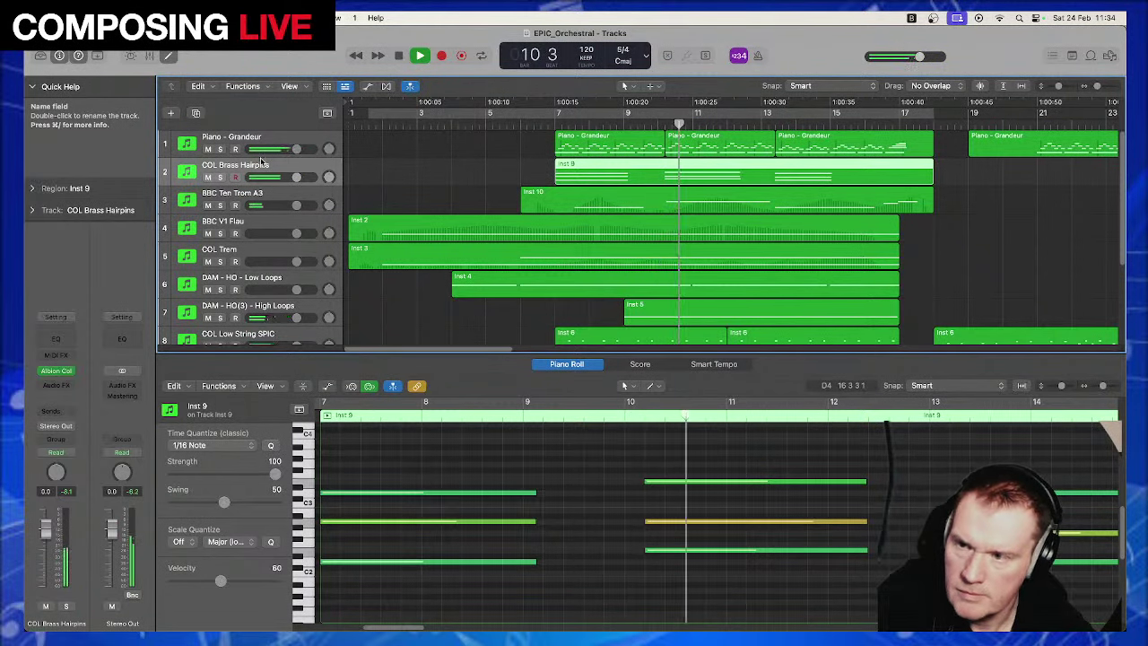
left_click(265, 194)
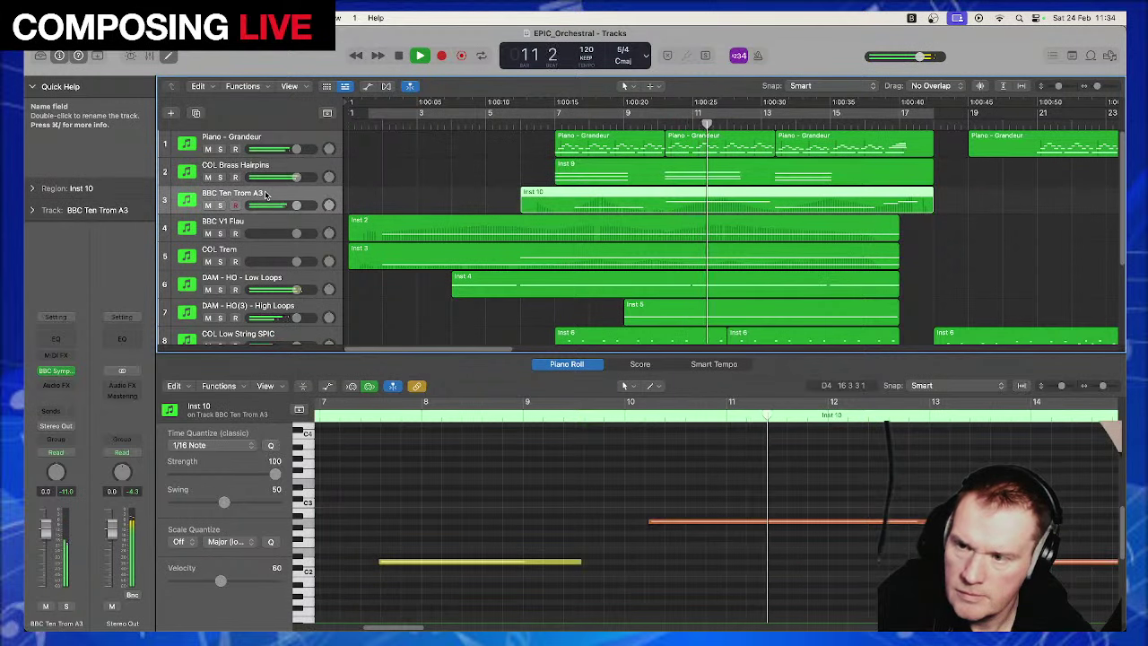
key("space")
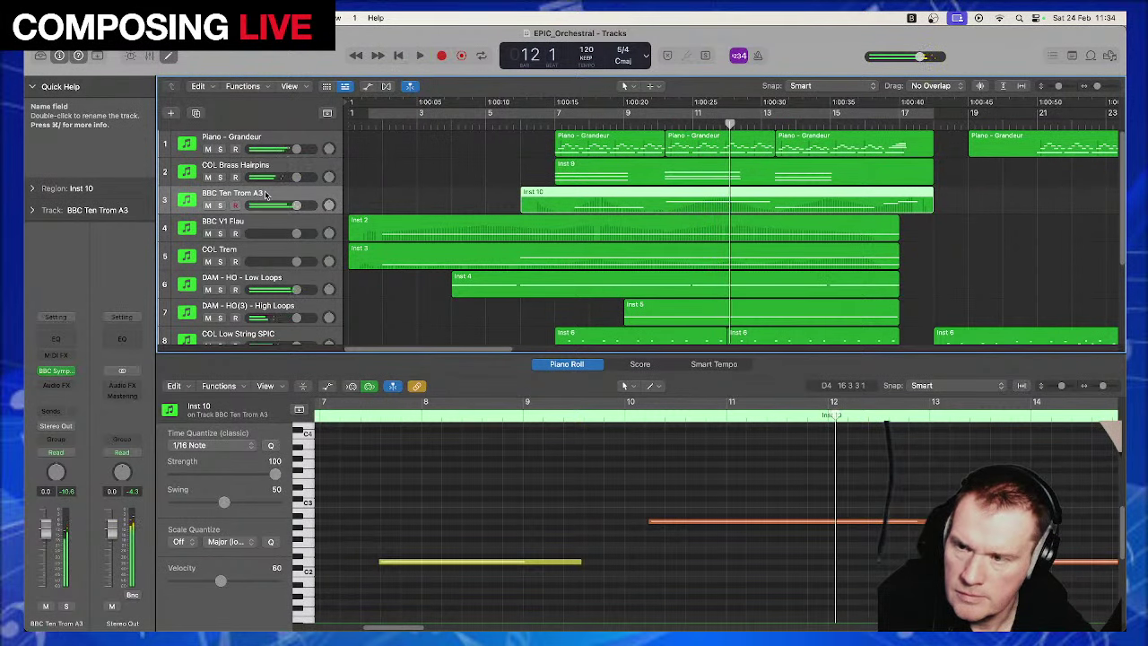
Create a new software instrument track below BBC Ten Trom A3 and load Albion Colossus on it as a stereo instrument
right_click(267, 194)
left_click(286, 226)
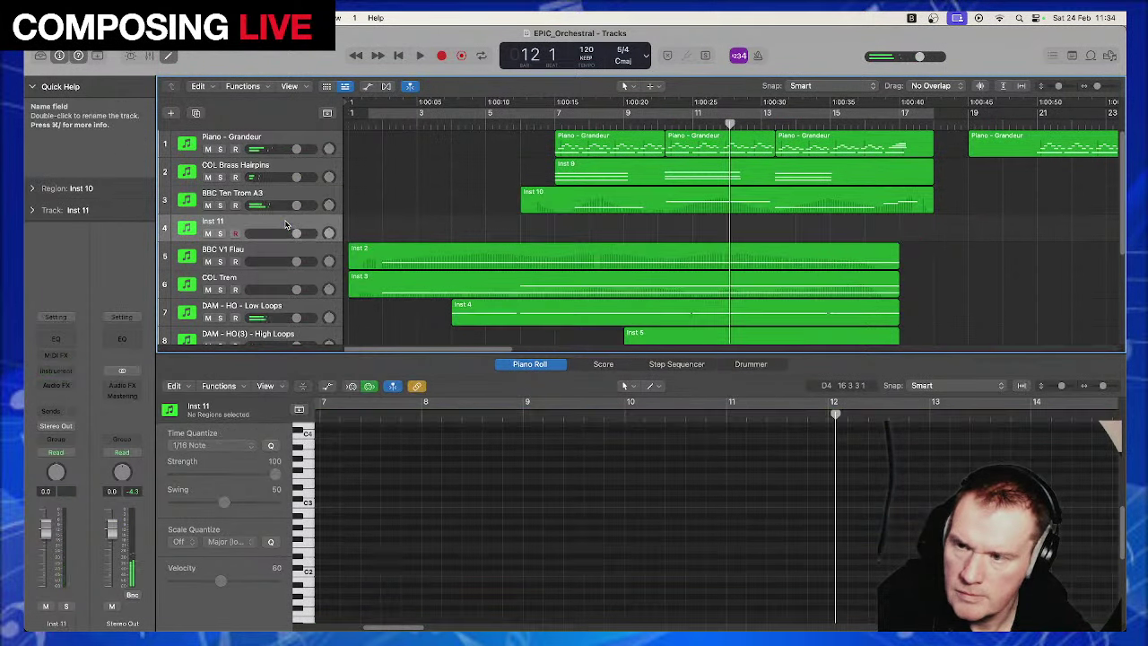
left_click(55, 370)
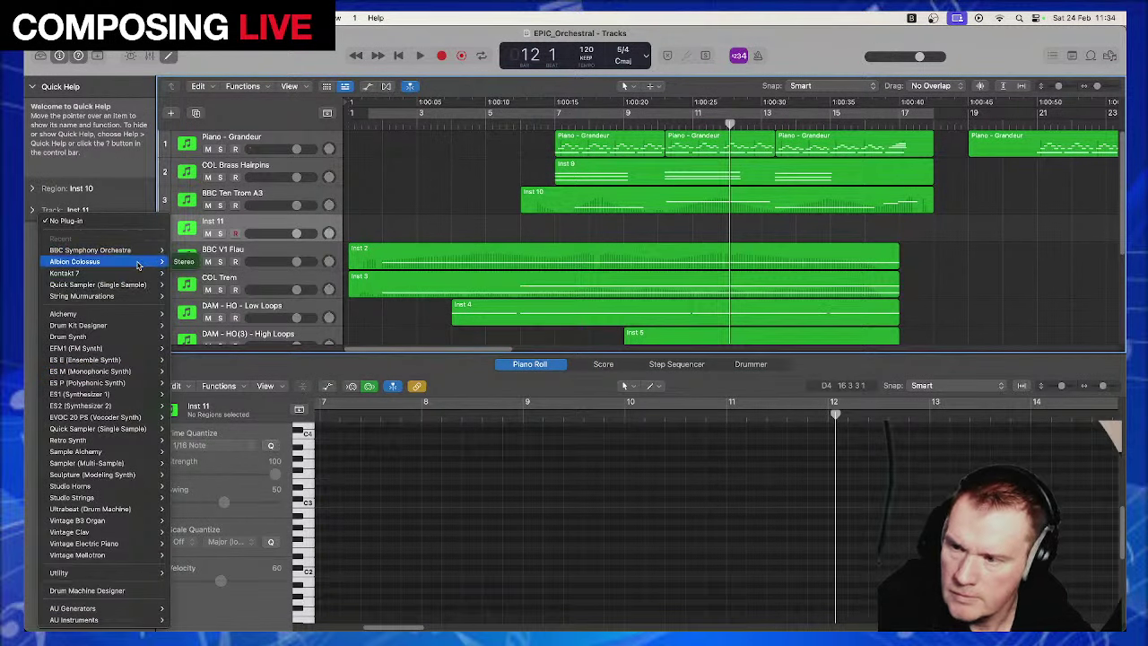
left_click(176, 261)
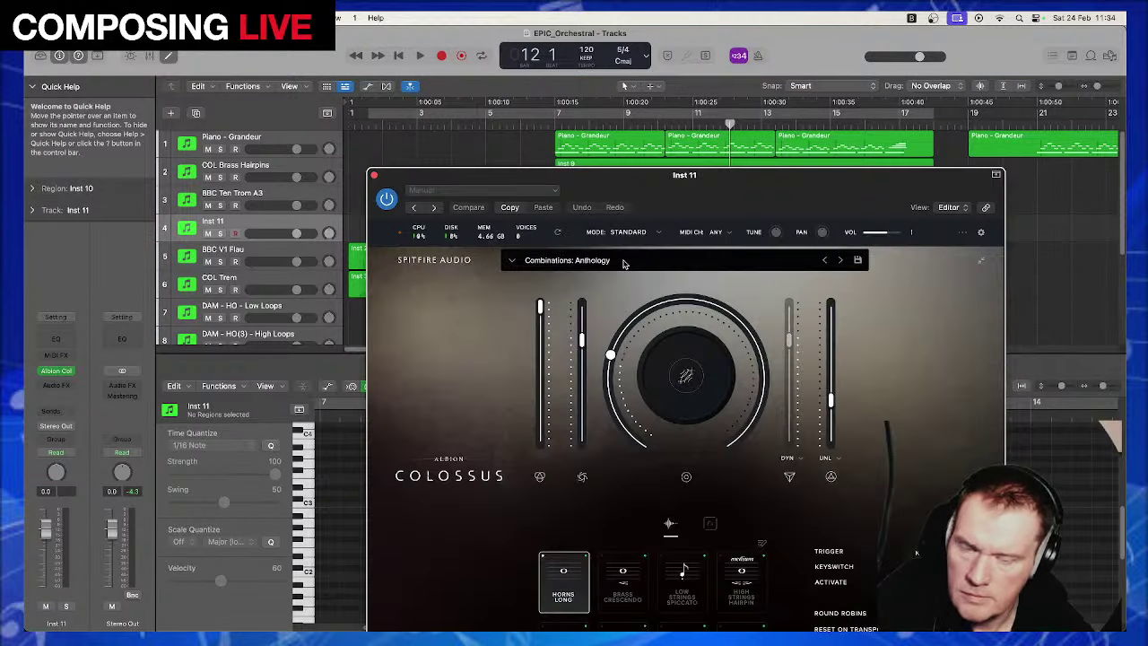
Browse the Colossus presets through the strings, brass, woodwinds, percussion and guitars, and load Synths: Drones on Inst 11
left_click(624, 261)
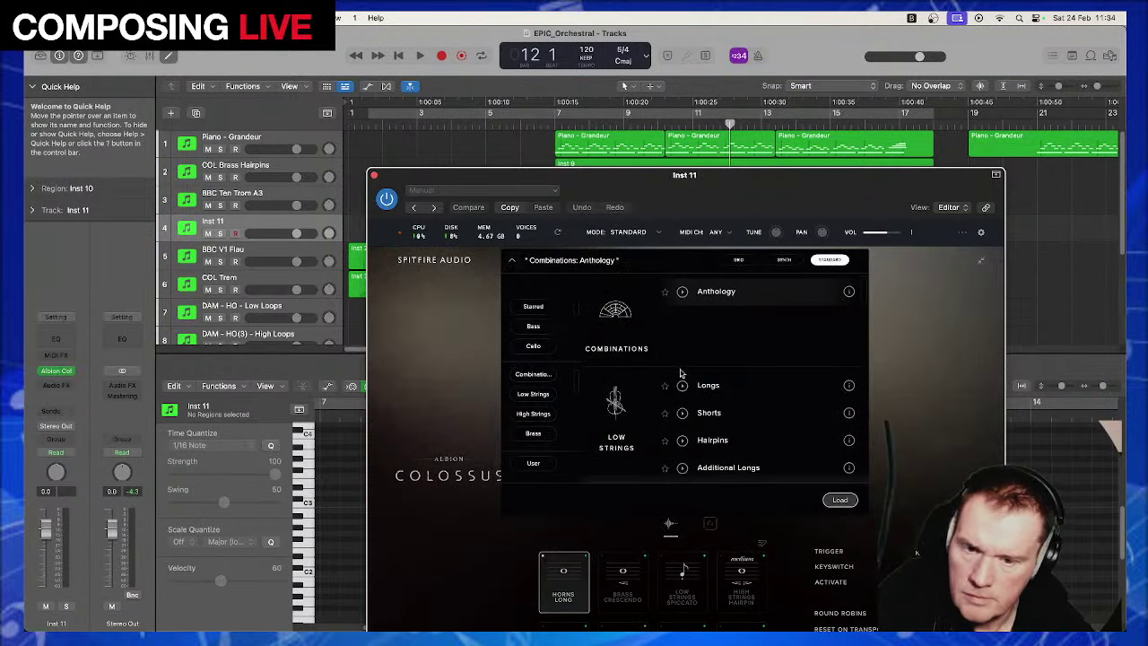
scroll(753, 404, "down", 5)
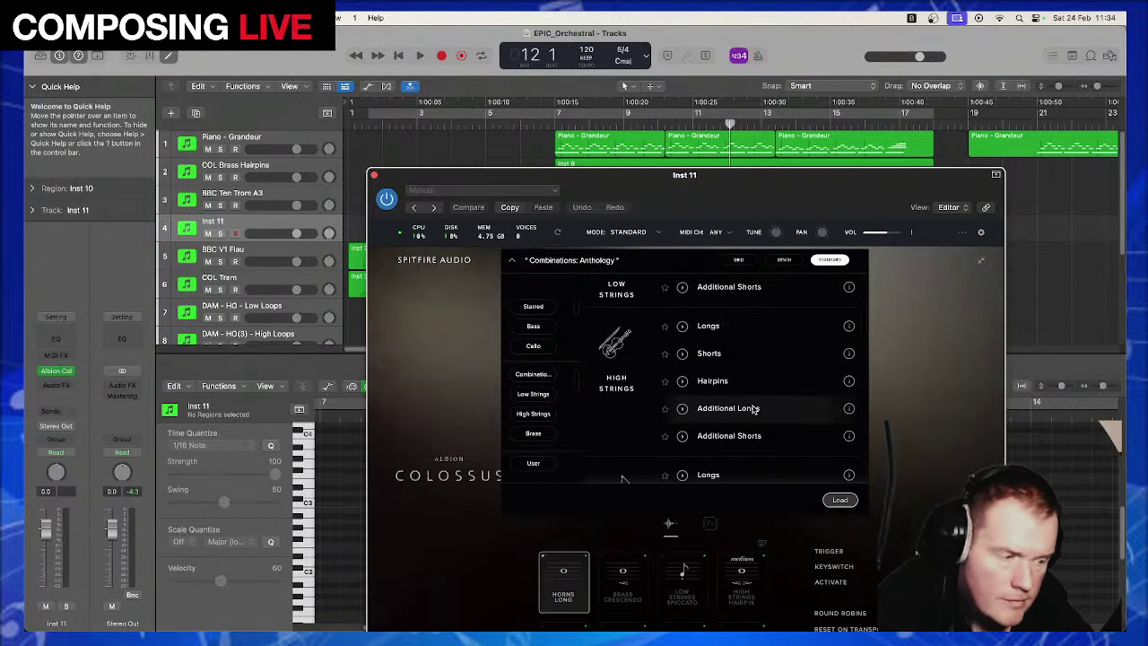
scroll(754, 409, "down", 3)
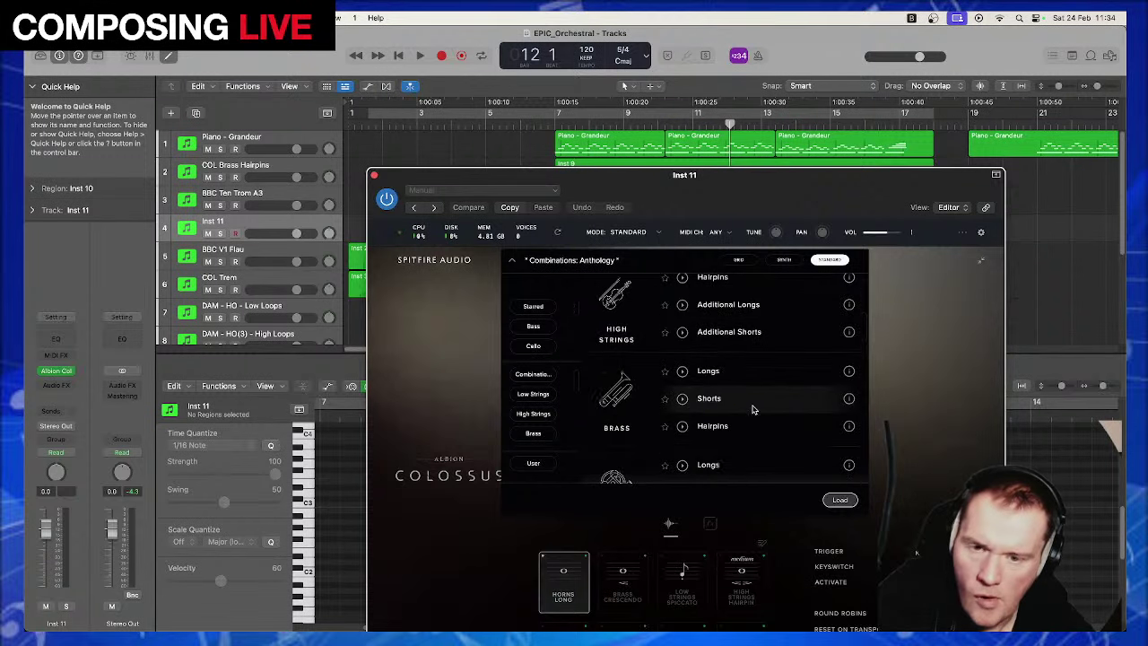
scroll(753, 410, "down", 3)
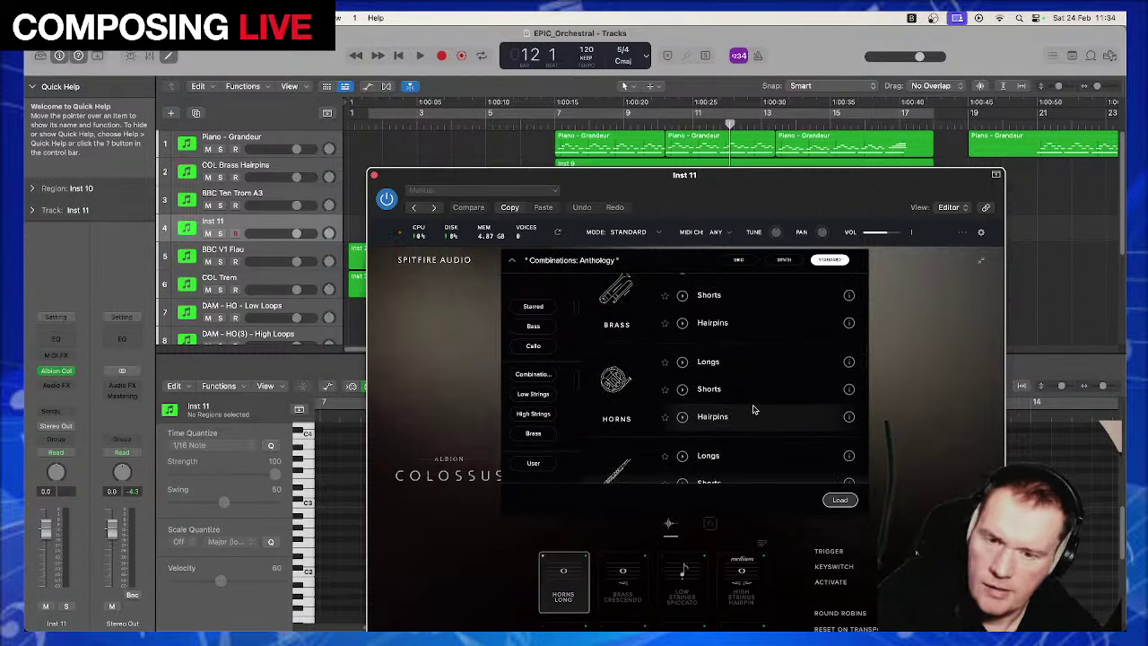
scroll(754, 409, "down", 5)
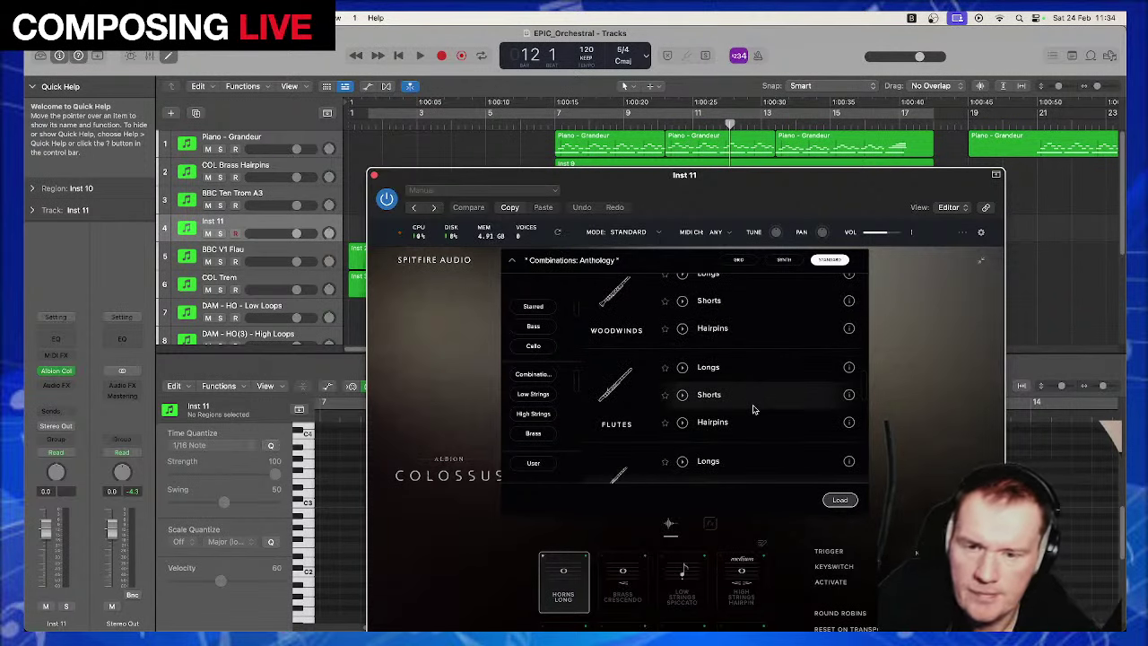
scroll(754, 409, "down", 3)
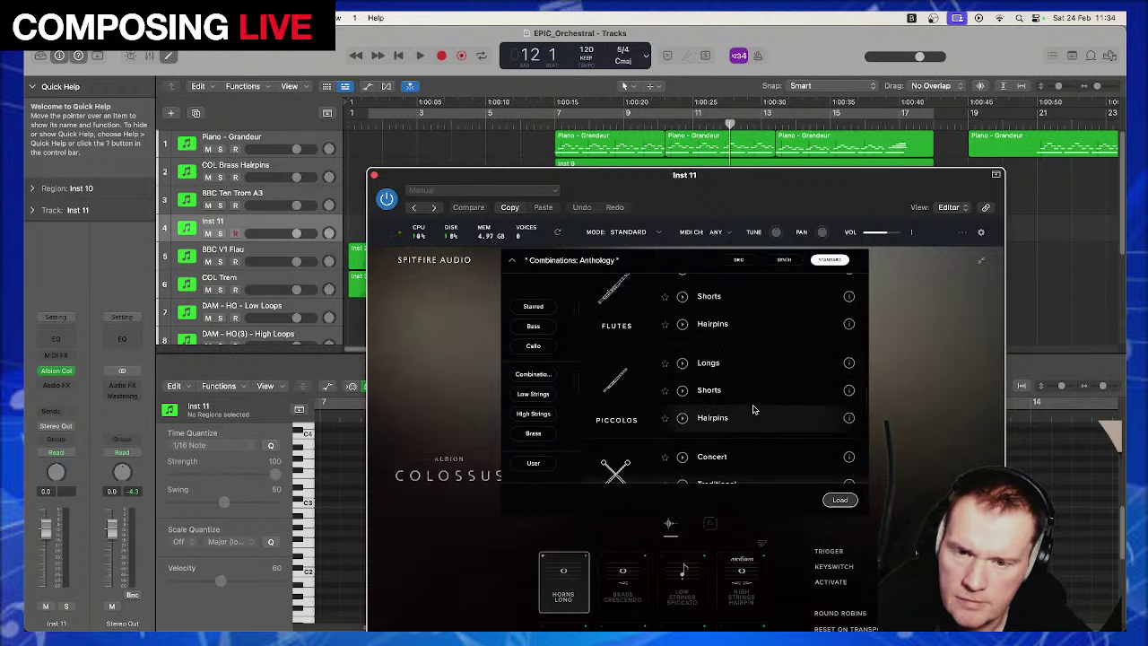
scroll(753, 410, "down", 2)
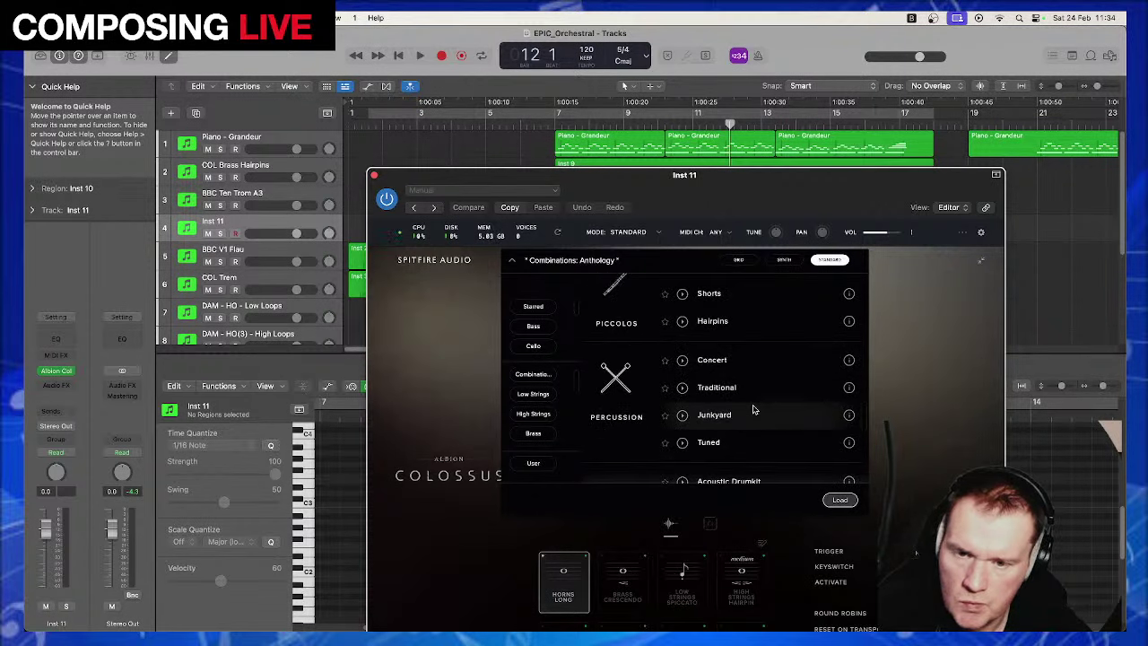
scroll(754, 410, "down", 2)
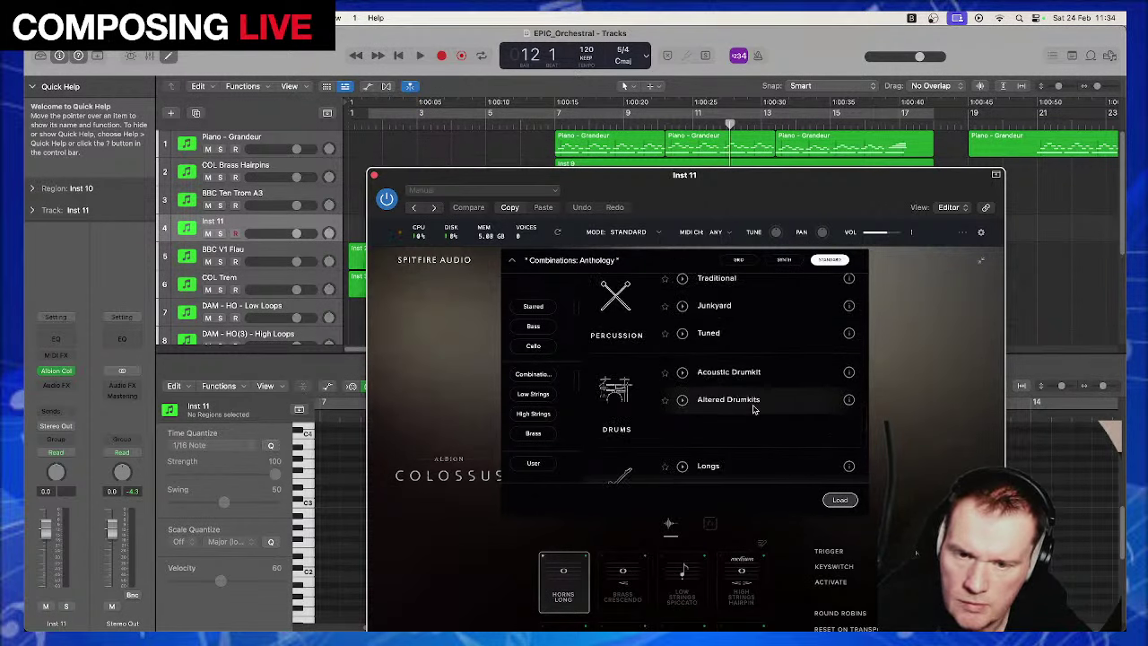
scroll(754, 409, "down", 4)
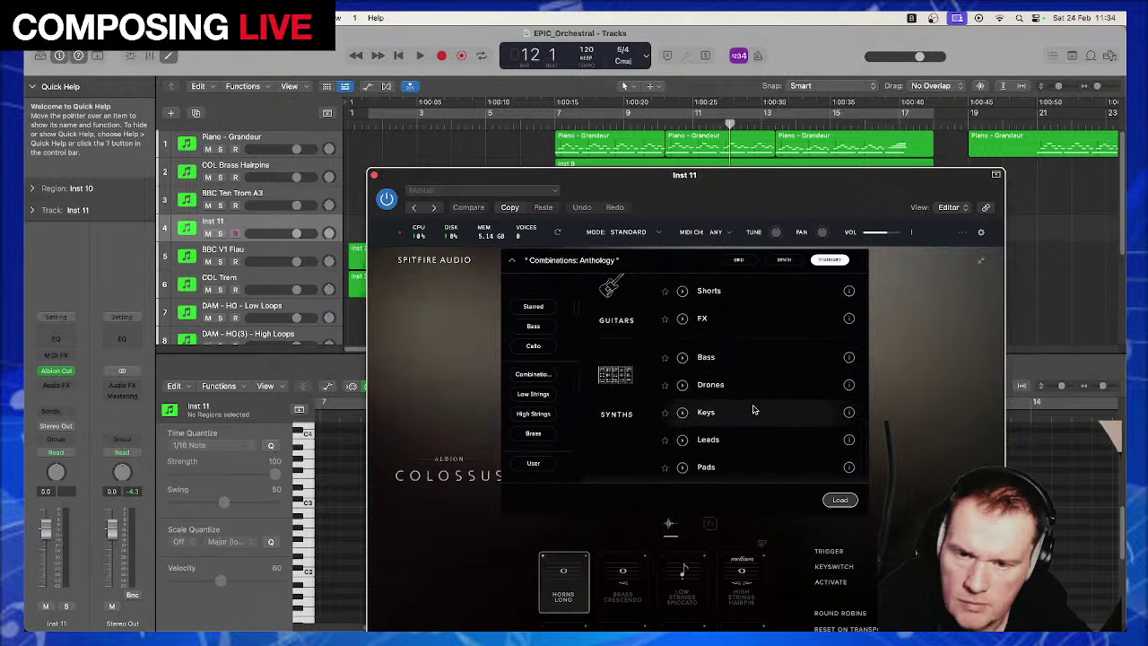
scroll(753, 410, "up", 1)
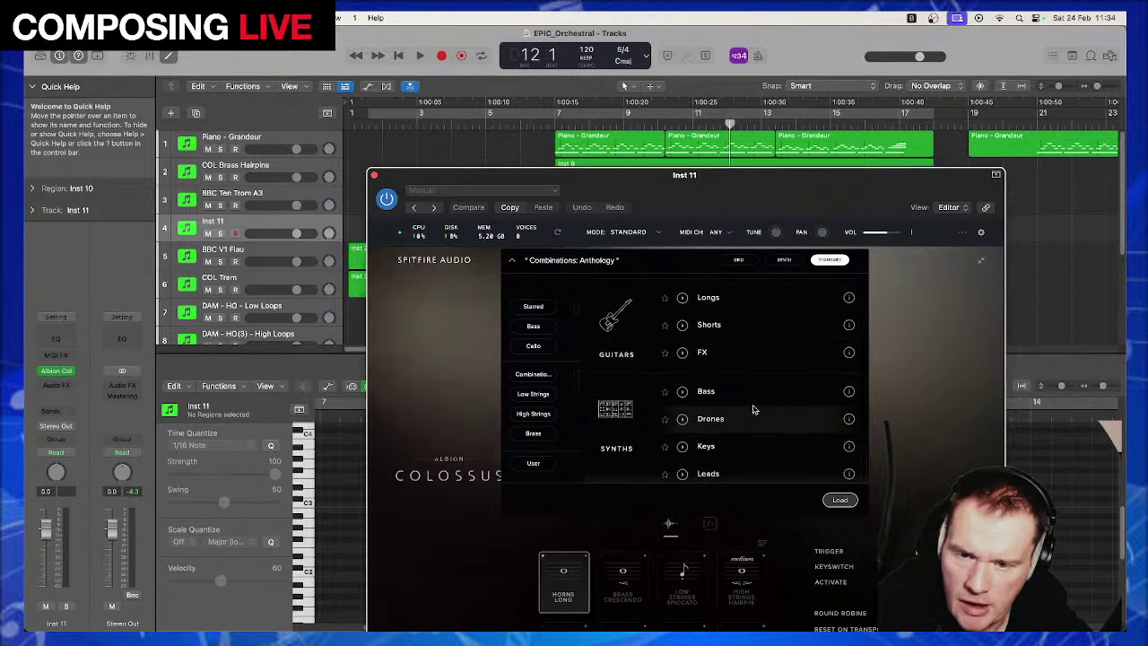
scroll(754, 410, "up", 4)
scroll(753, 410, "down", 3)
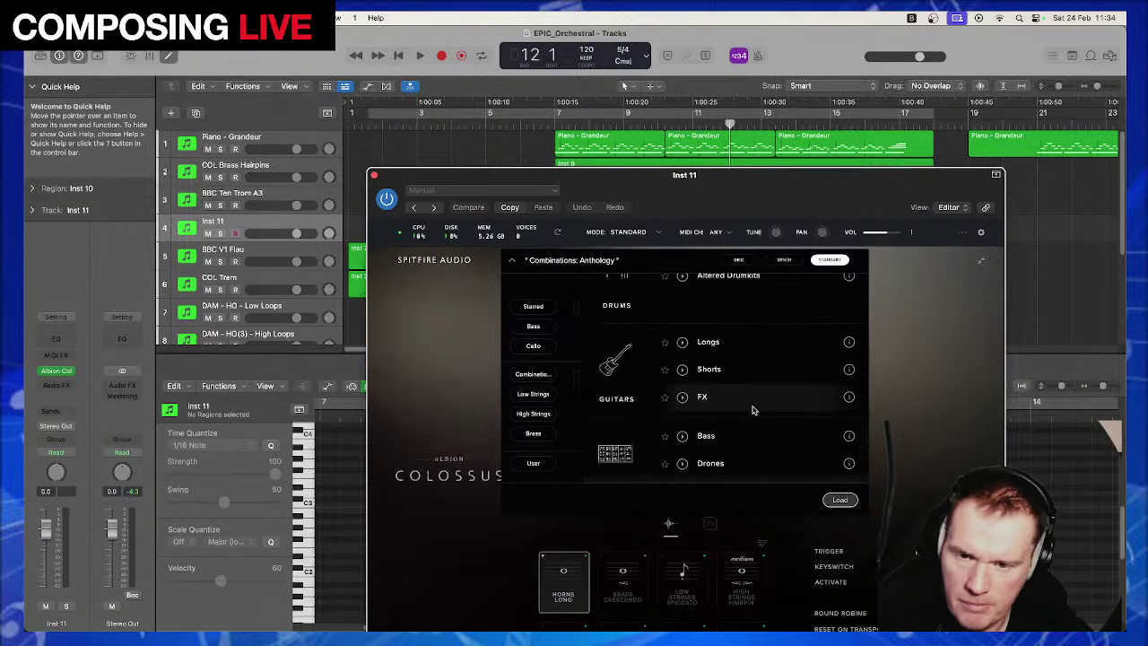
scroll(753, 410, "down", 2)
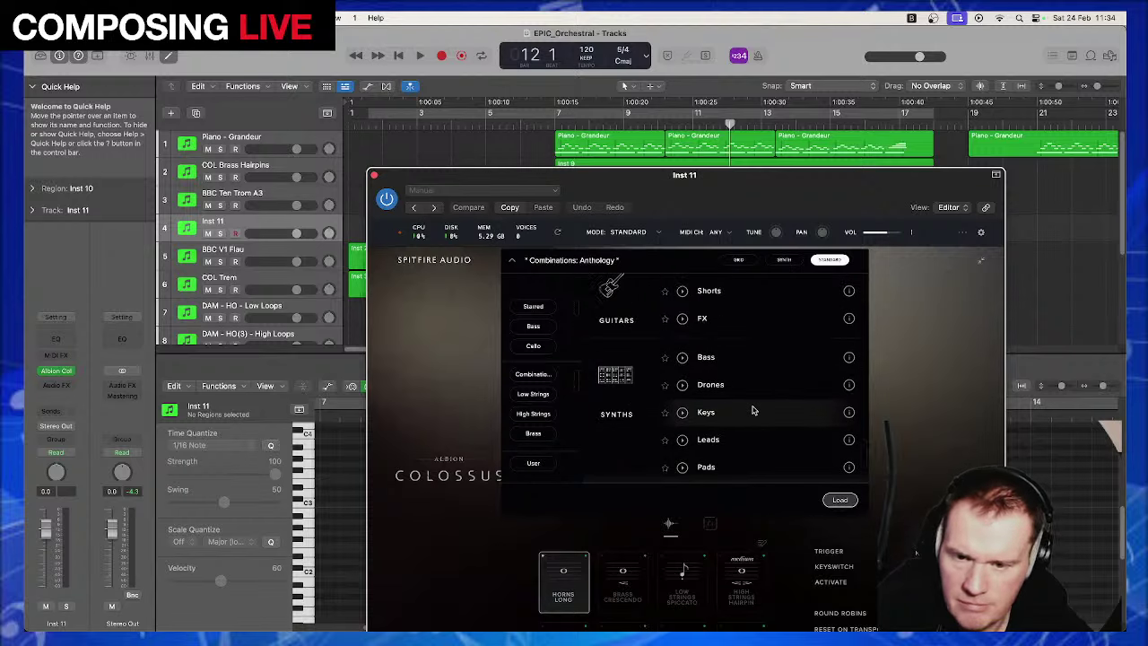
double_click(707, 386)
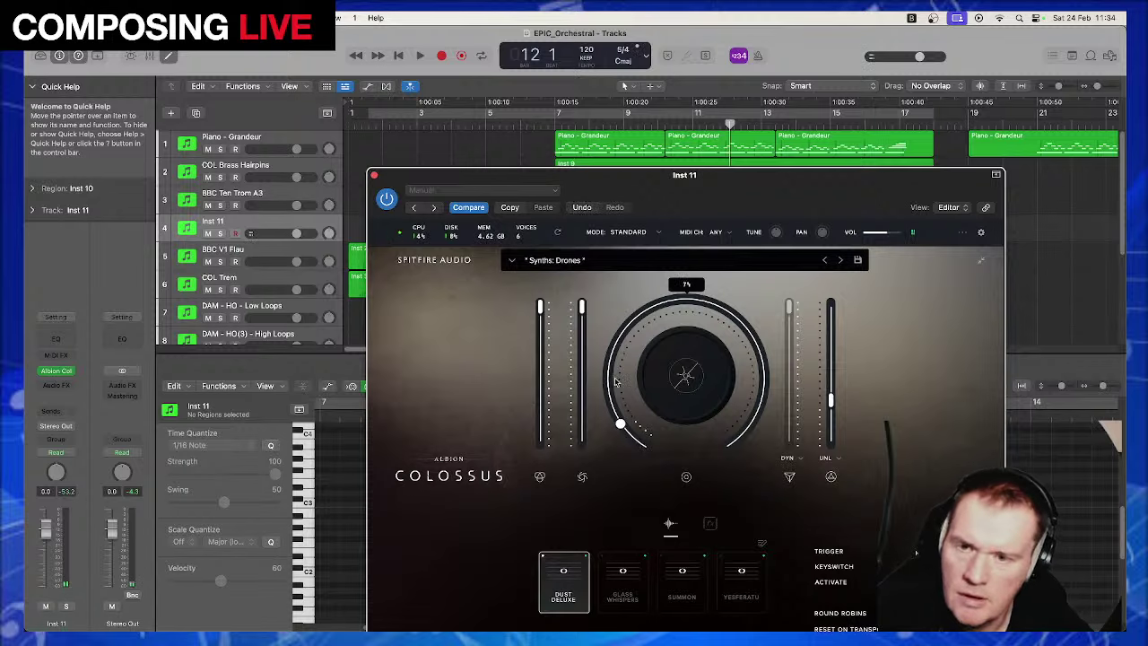
Audition the Glass Whispers, Summon and Dust Deluxe drones, and choose Yesferatu as the active sound
left_click_drag(468, 179, 295, 66)
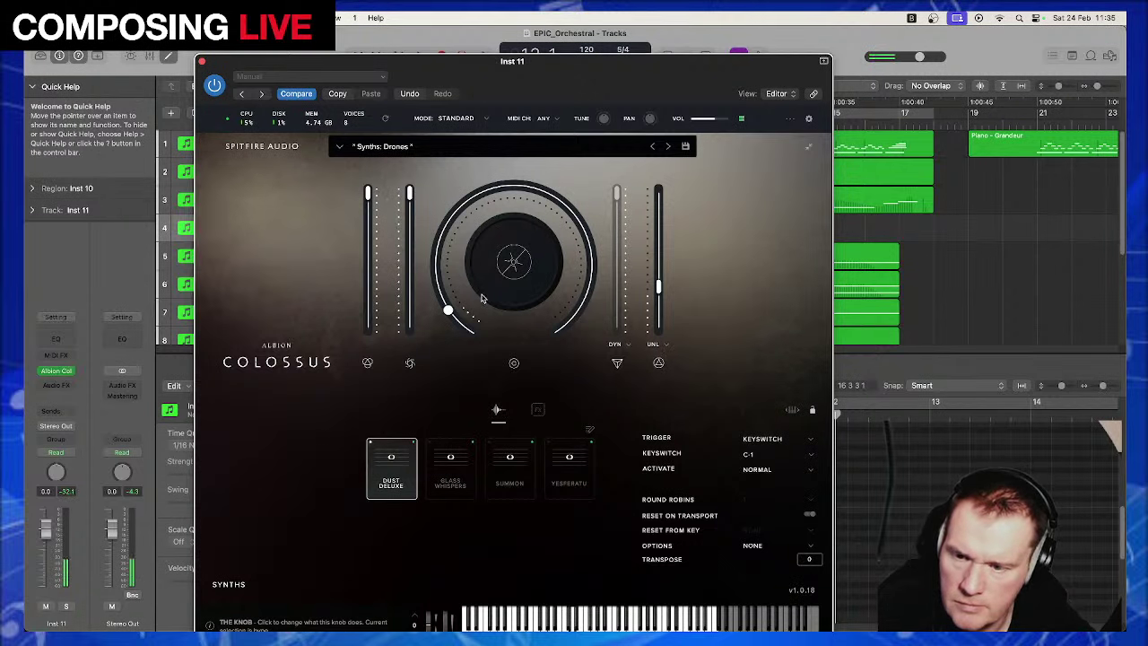
left_click(463, 459)
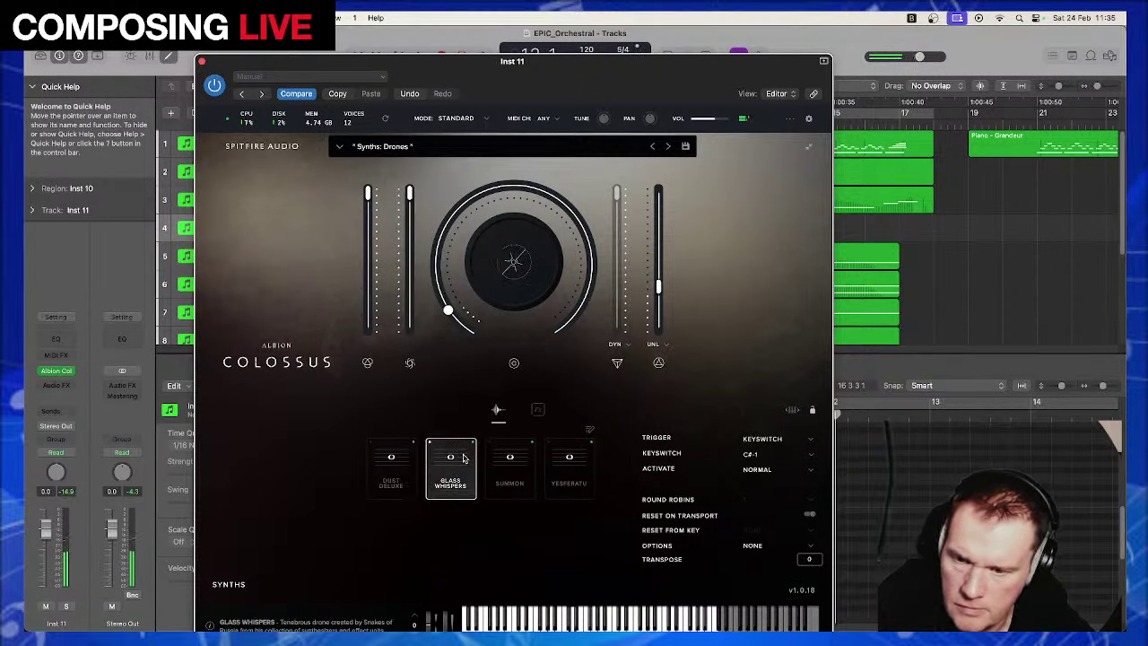
left_click(521, 459)
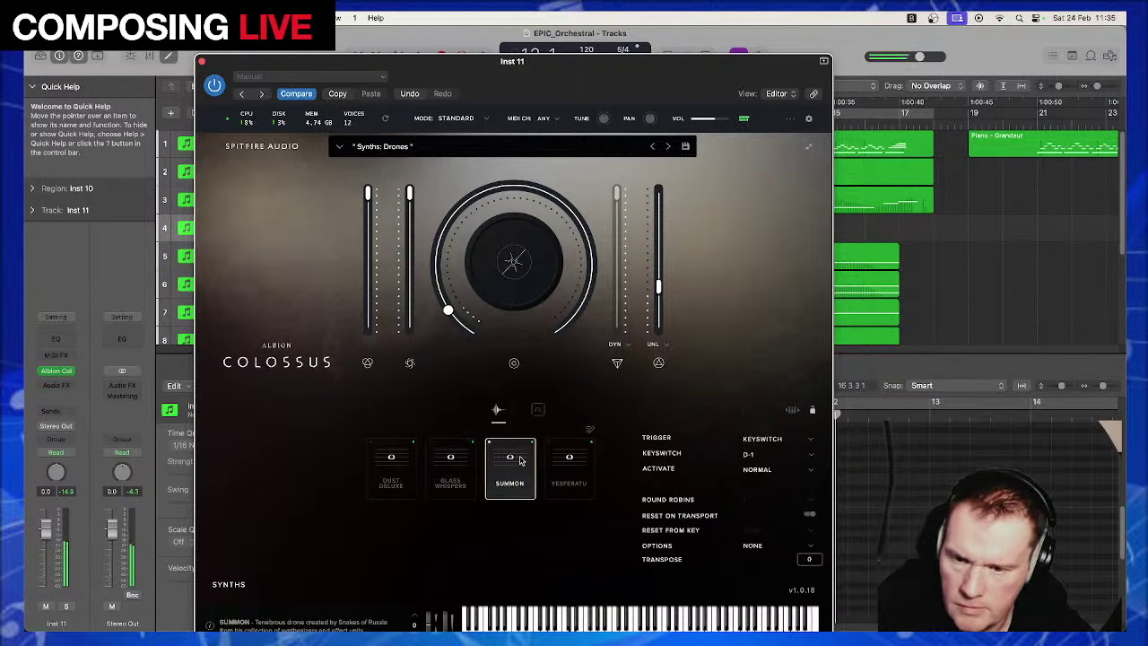
left_click(566, 459)
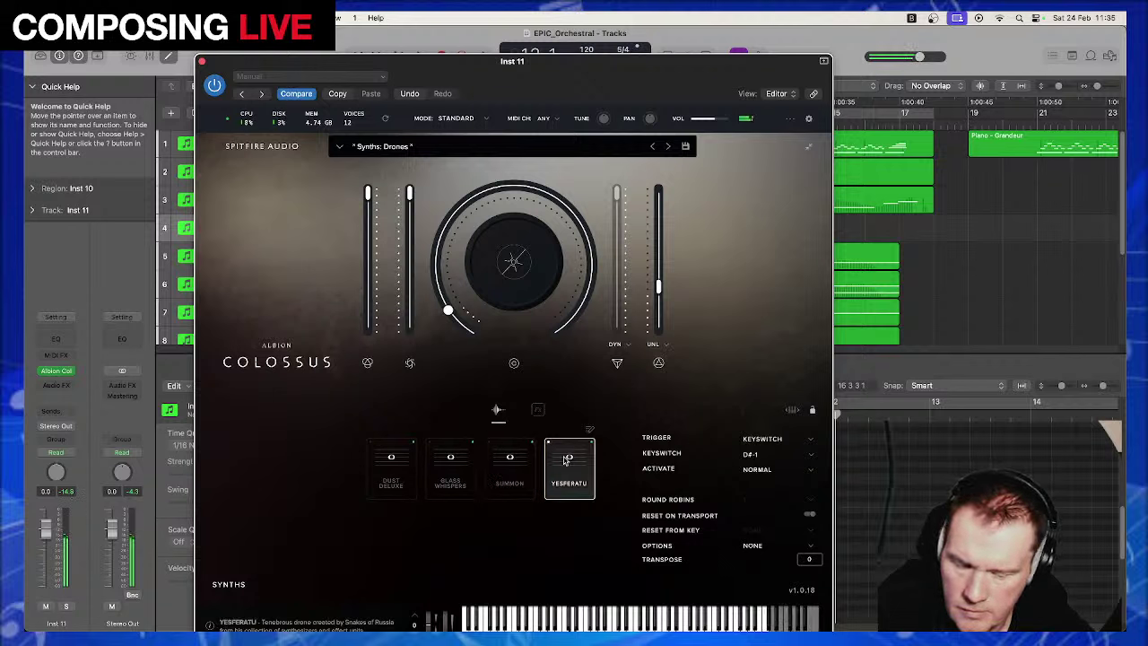
left_click(408, 467)
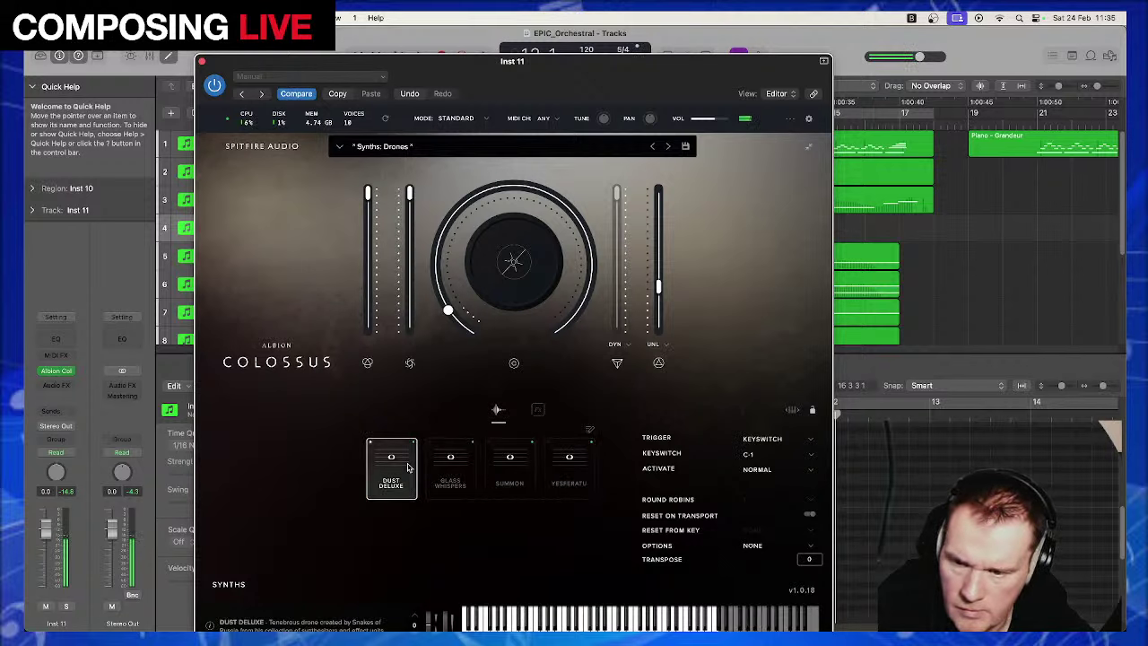
left_click(556, 468)
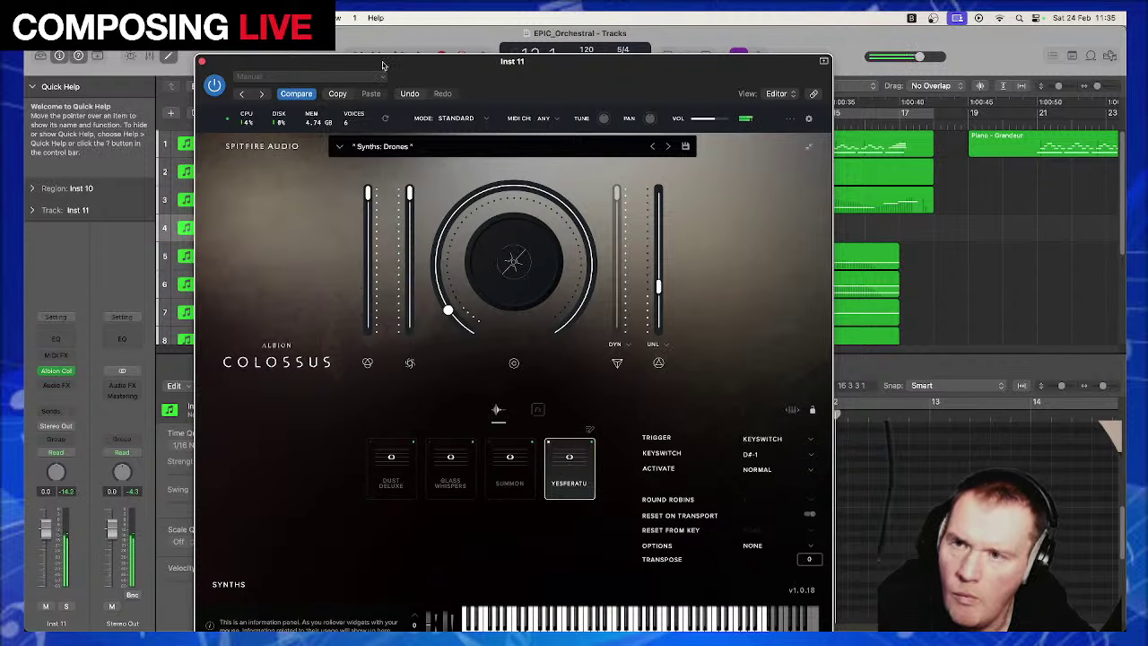
Record a Yesferatu drone part on Inst 11 from about bar 8 to bar 18 beneath the brass
left_click_drag(382, 66, 483, 388)
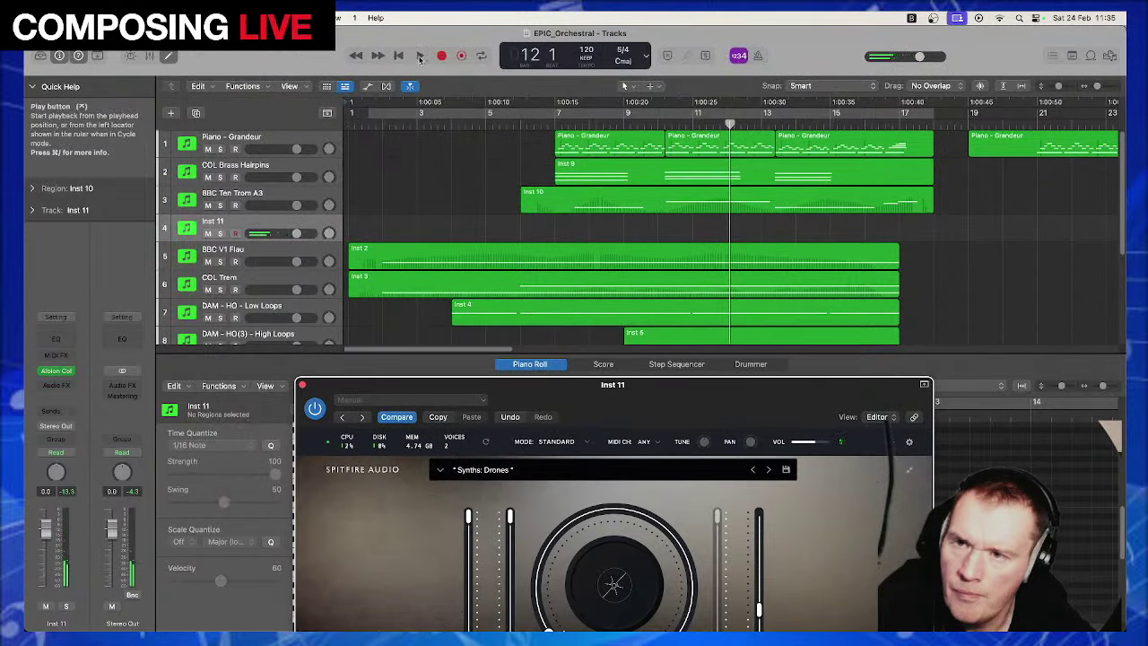
left_click(424, 56)
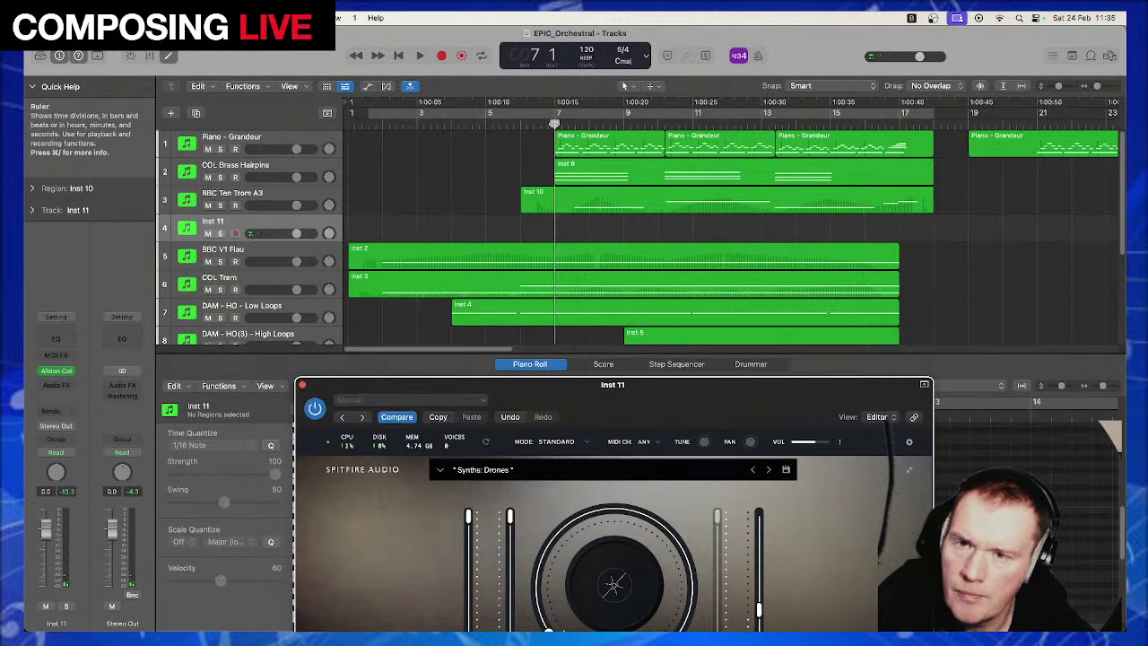
left_click(441, 55)
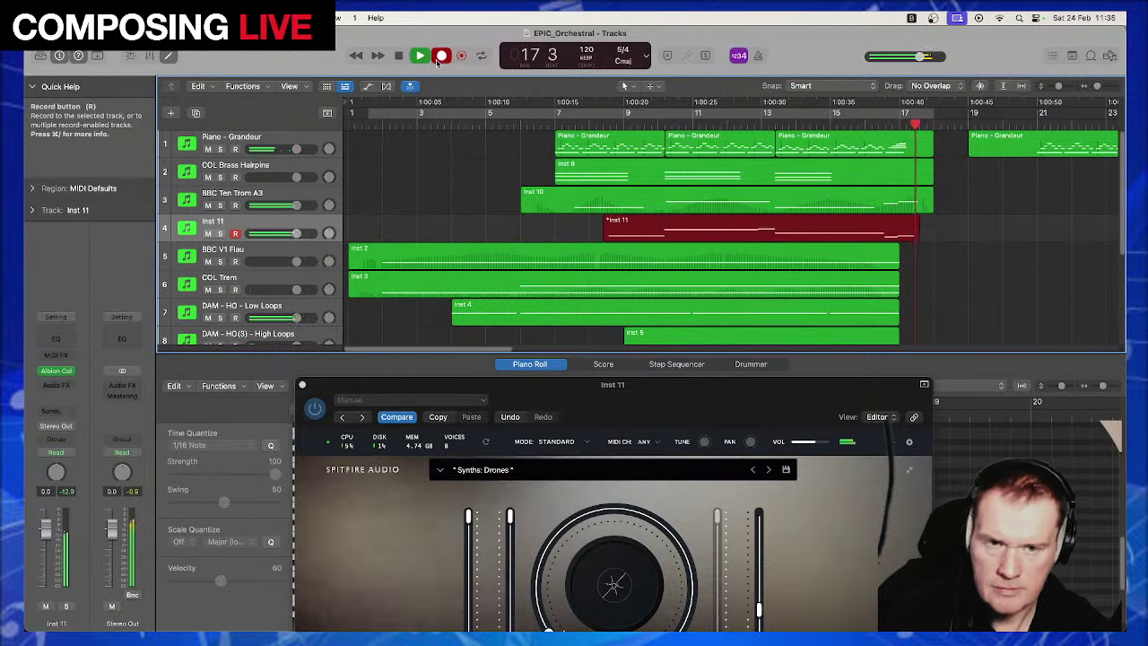
key("space")
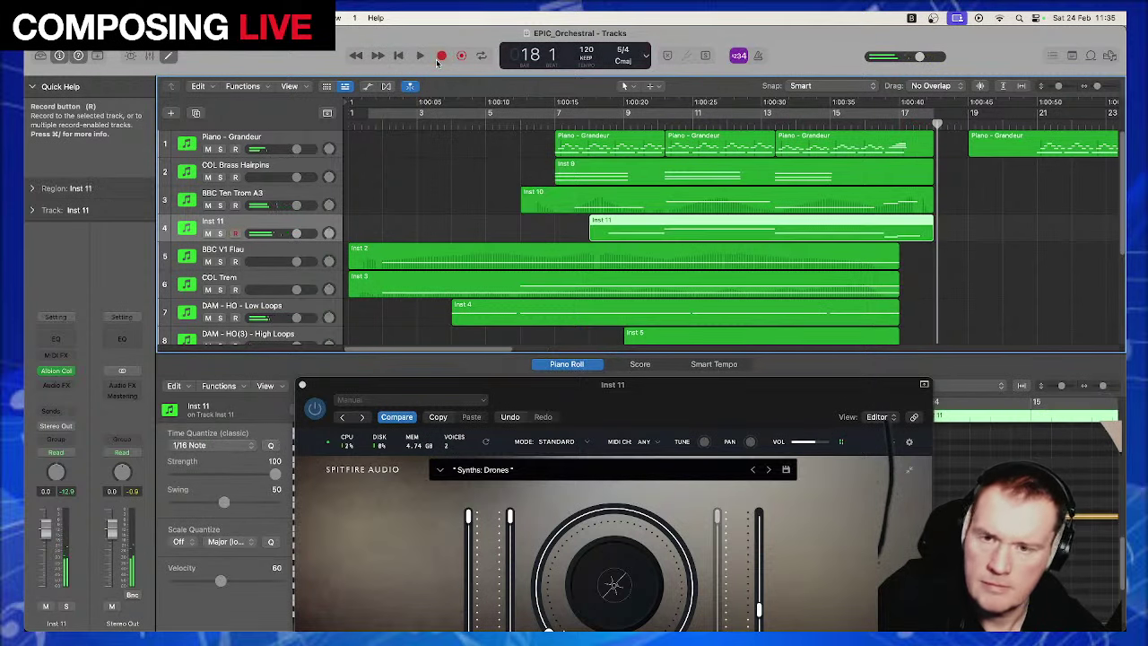
Play back the recorded drone to about bar 9, and set the automation mode of Inst 11 to Latch
key("space")
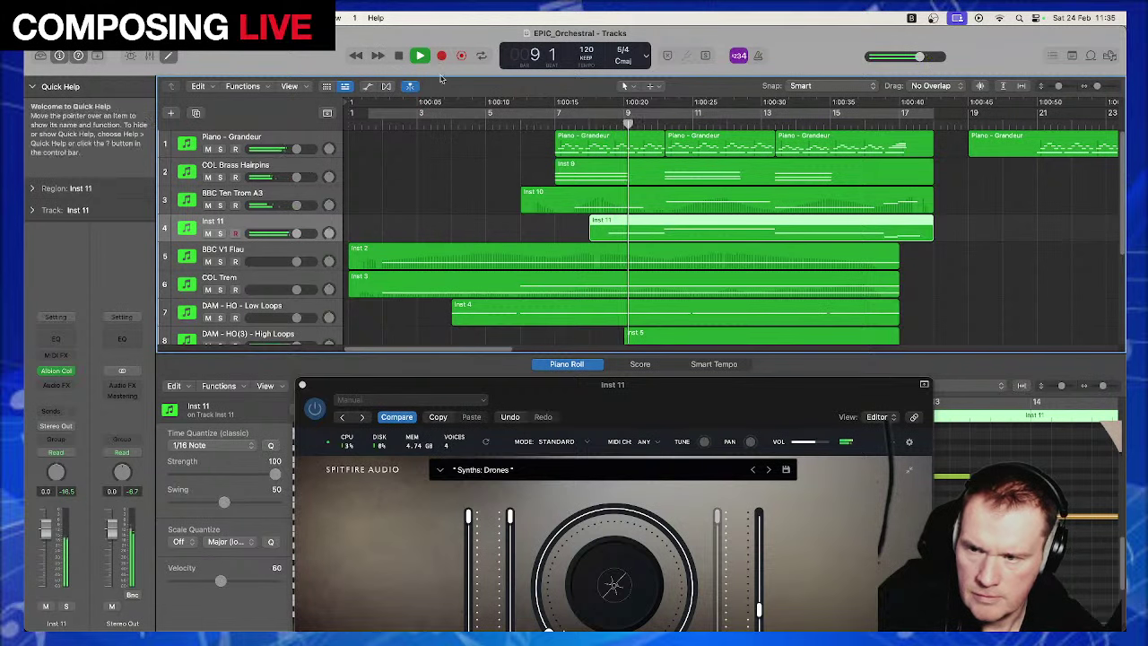
key("space")
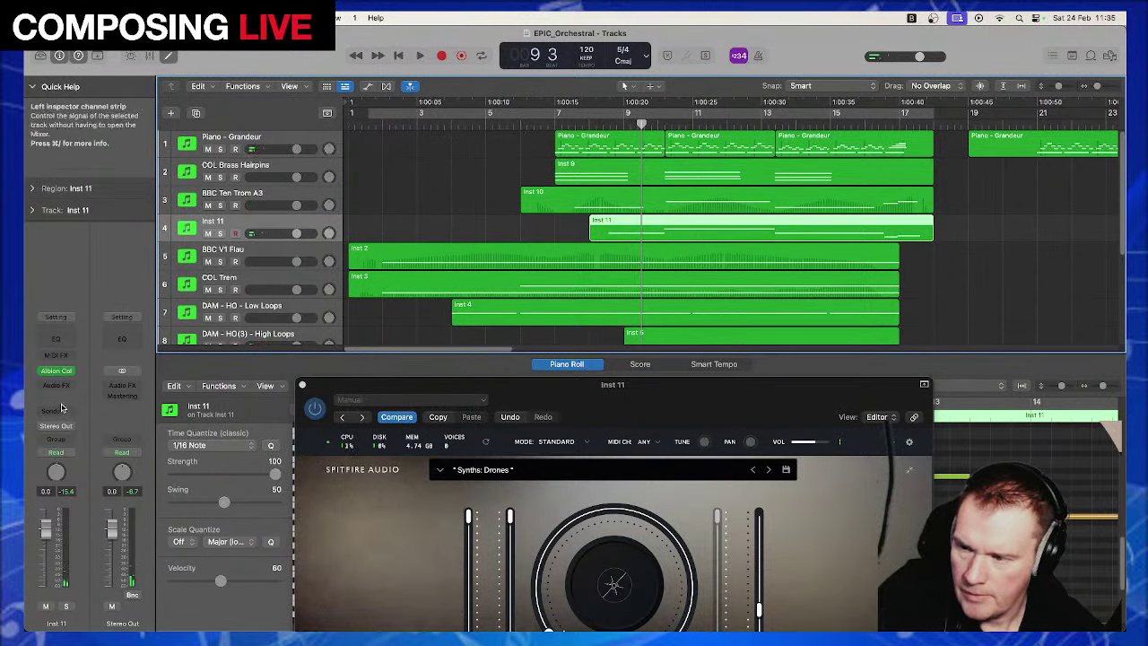
left_click(57, 452)
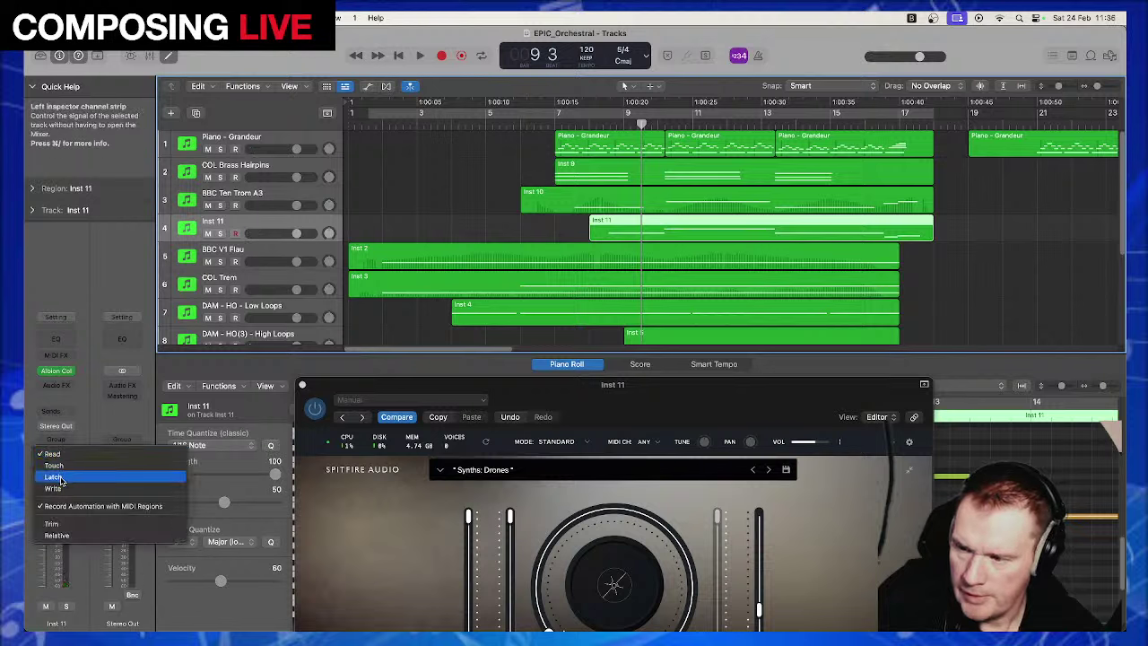
left_click(61, 482)
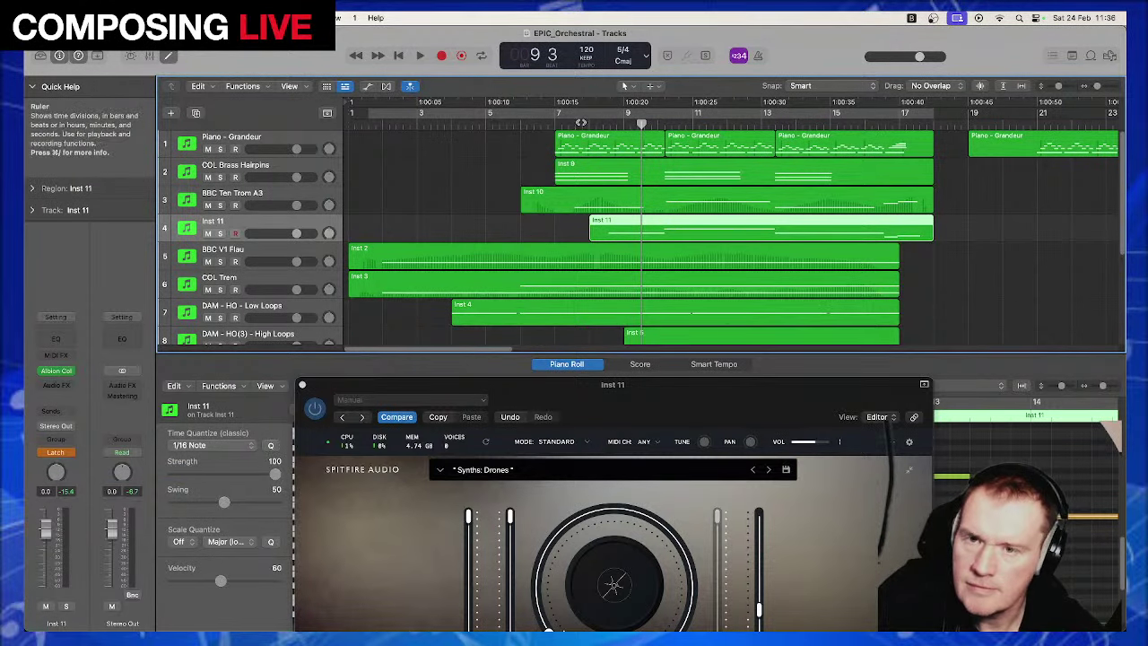
Overdub controller movements for the Colossus sliders onto the Inst 11 drone part, up to bar 18
key("r")
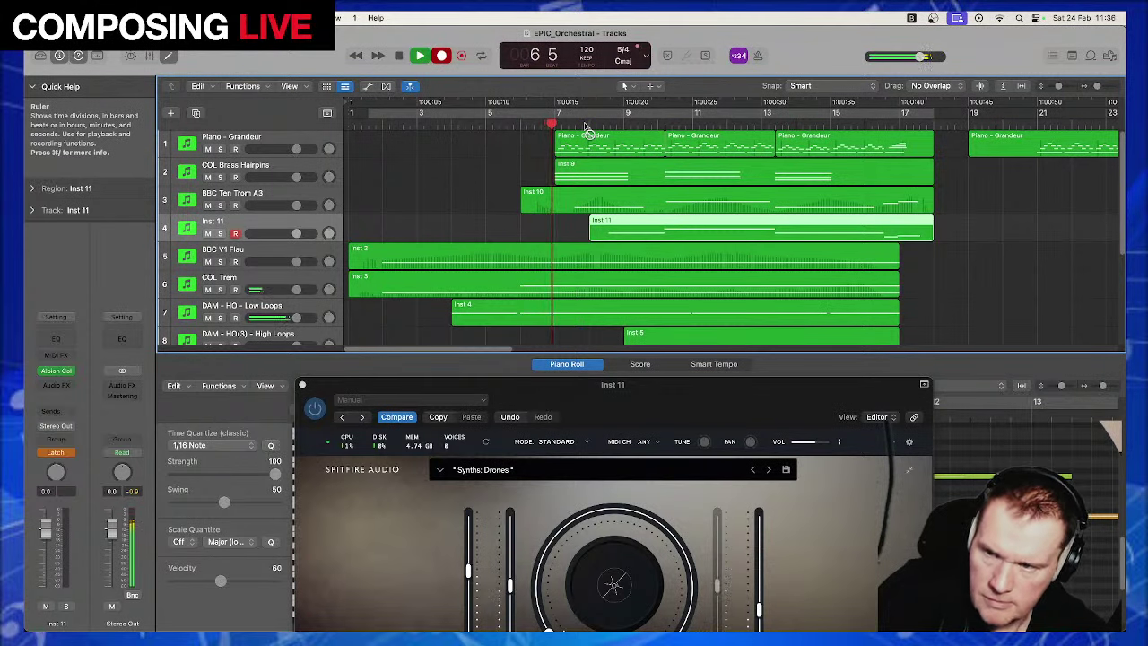
key("space")
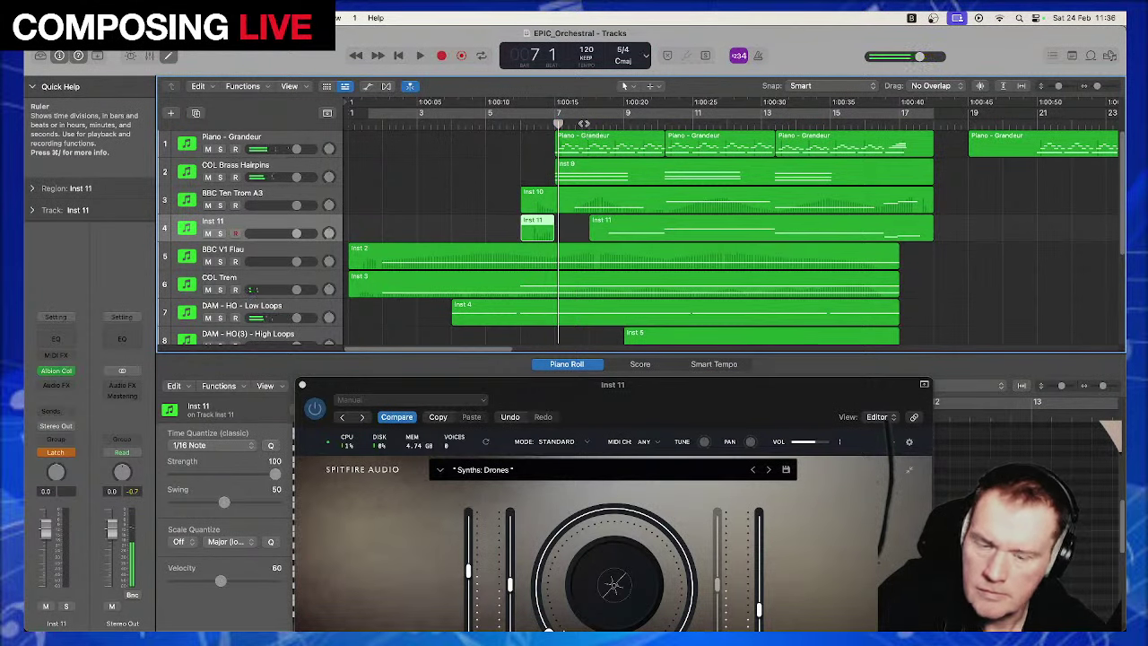
key("r")
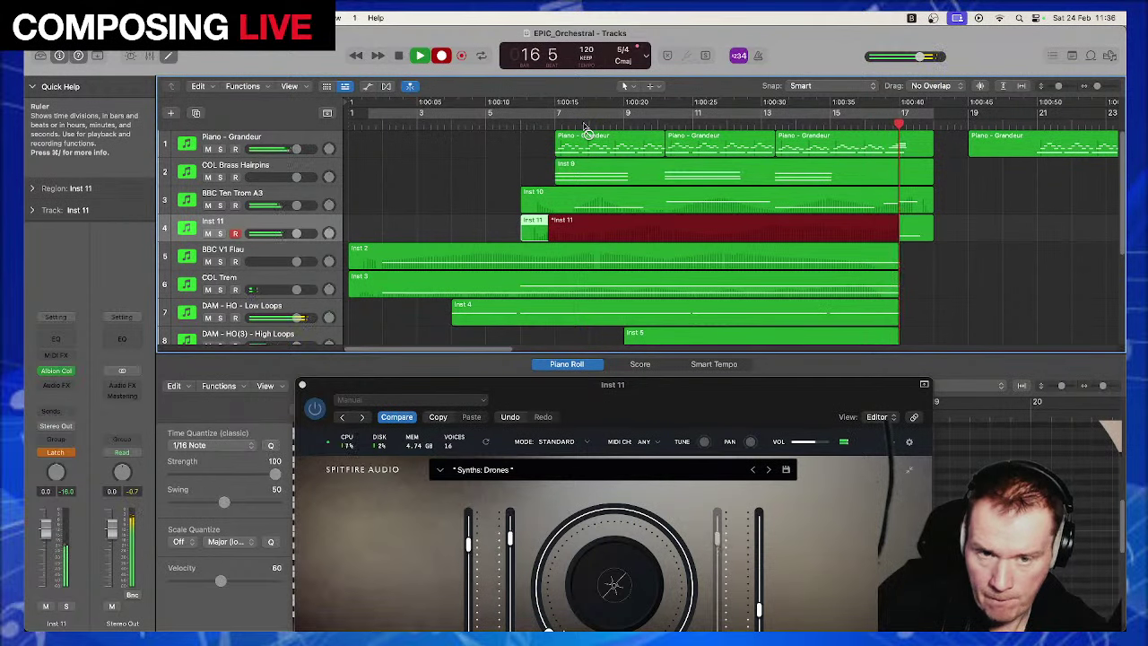
key("space")
Play back the overdubbed drone to bar 11, and rename the Inst 11 track COL Synth Nosfer
left_click(585, 125)
key("space")
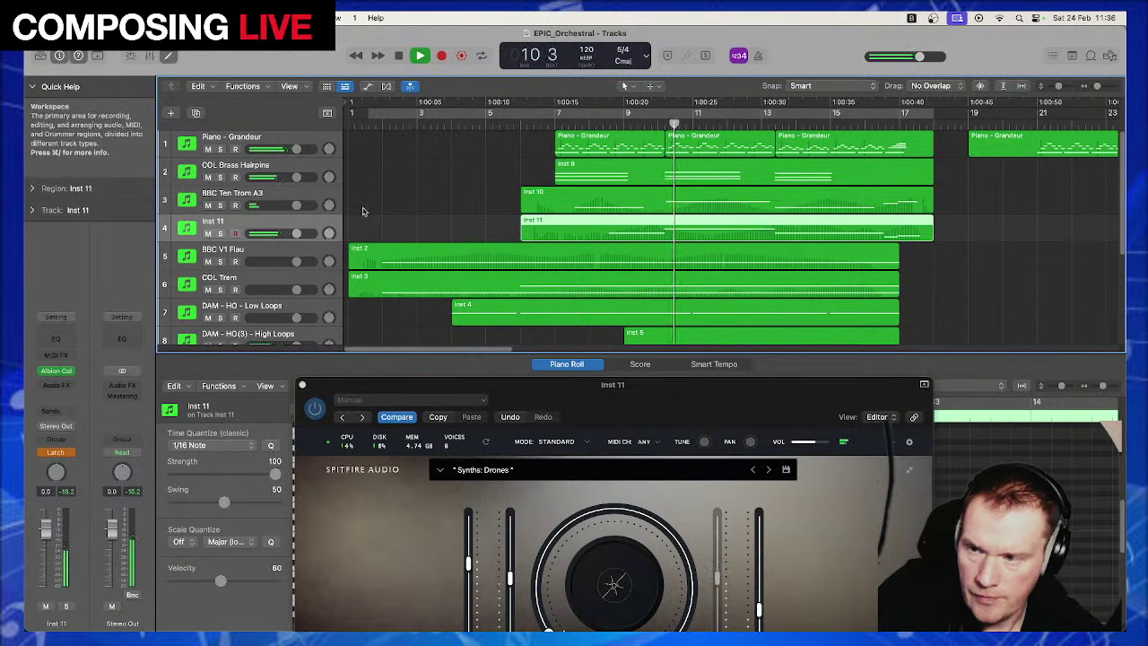
key("space")
double_click(203, 222)
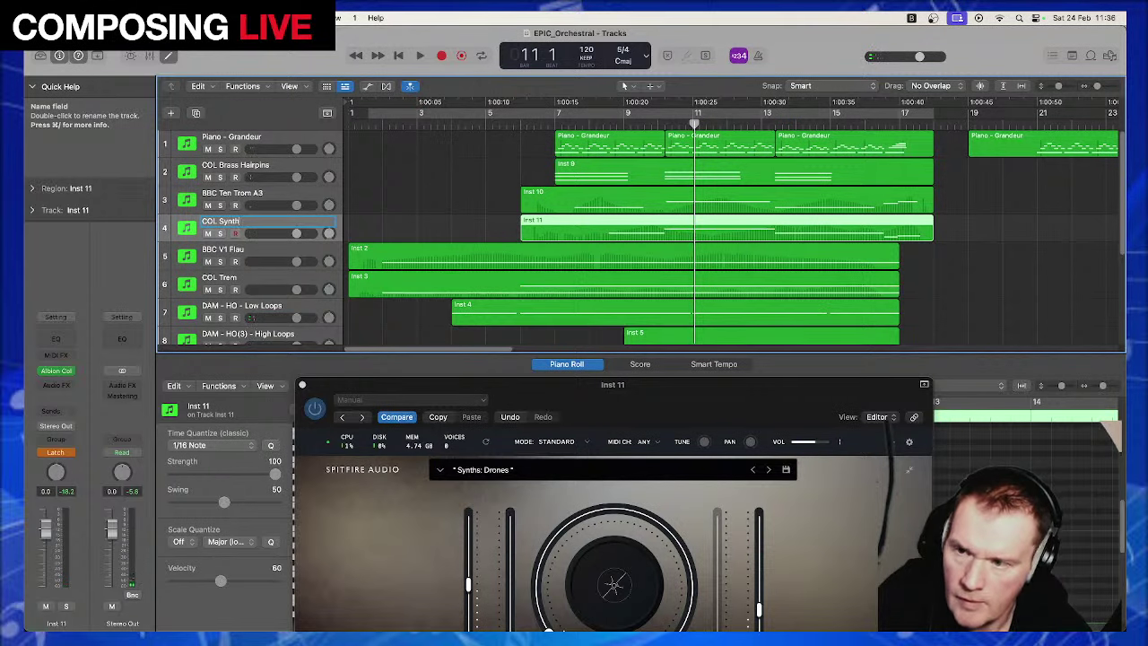
type("Nosf")
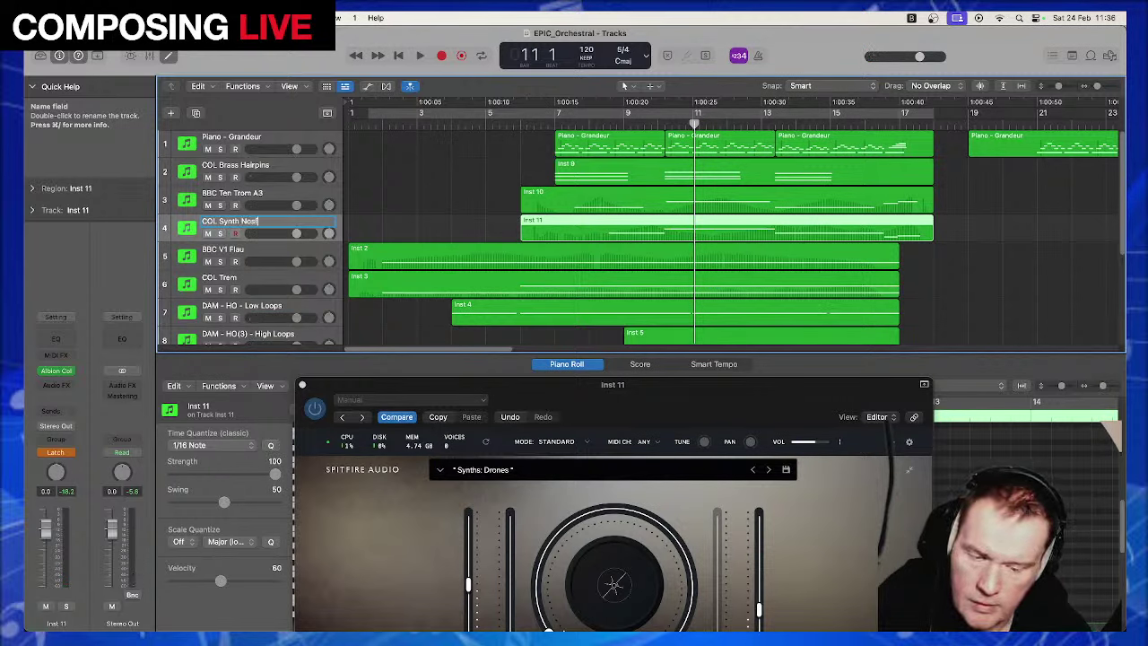
type("er")
key("Return")
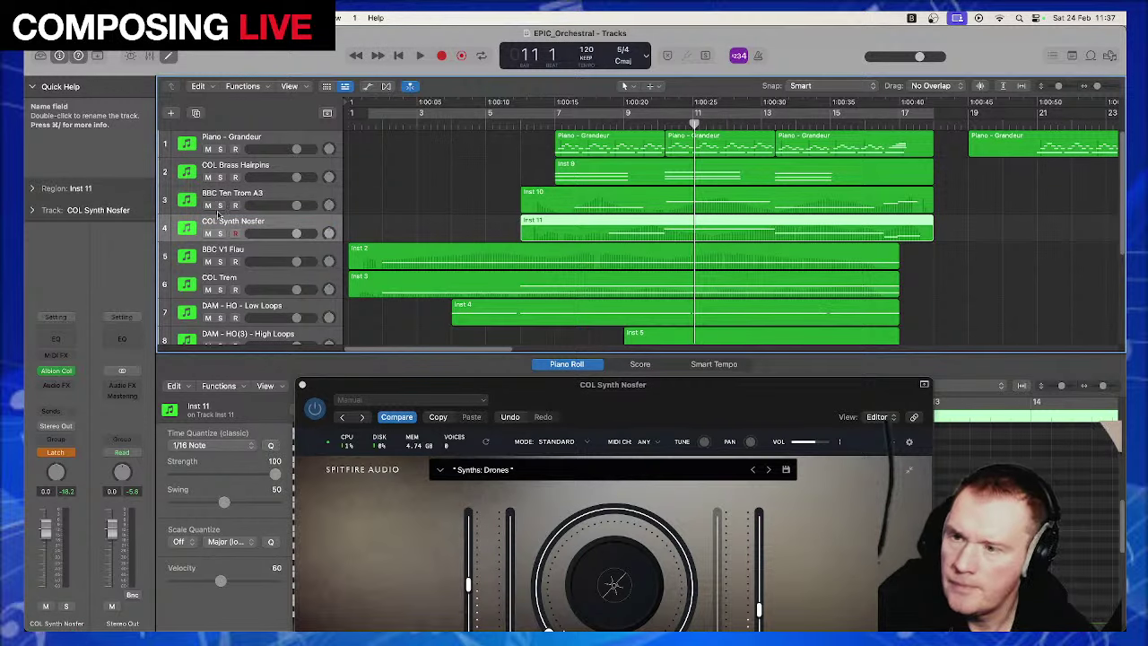
Create one new software instrument track below COL Synth Nosfer, and set the automation mode of COL Synth Nosfer to Read
left_click(170, 113)
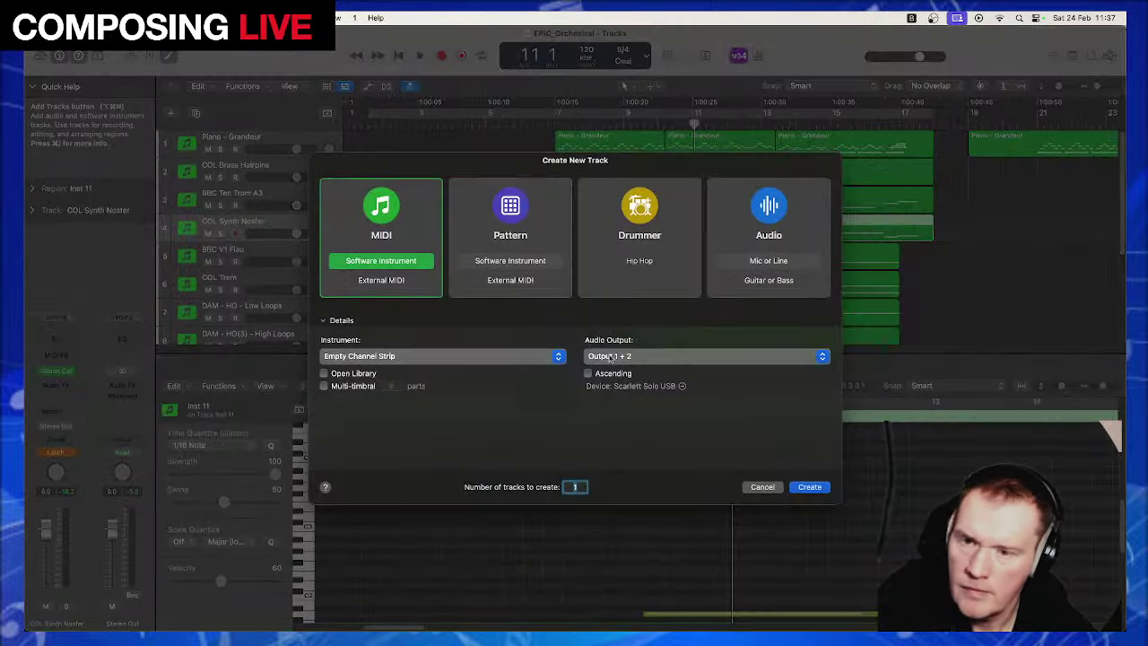
left_click(799, 486)
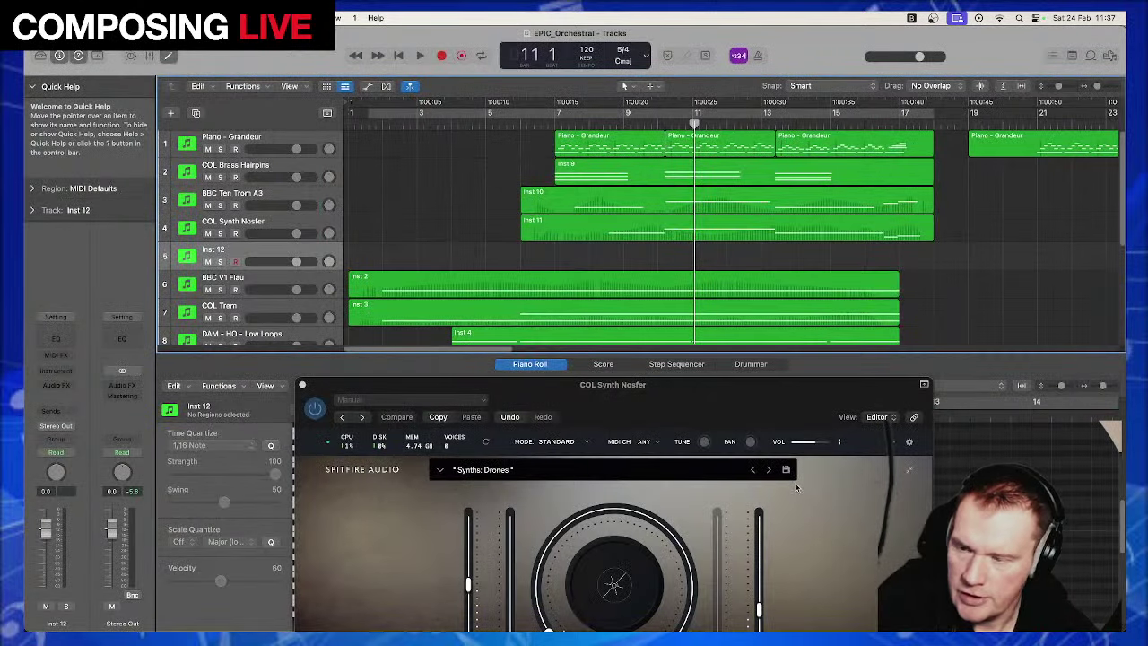
left_click(264, 227)
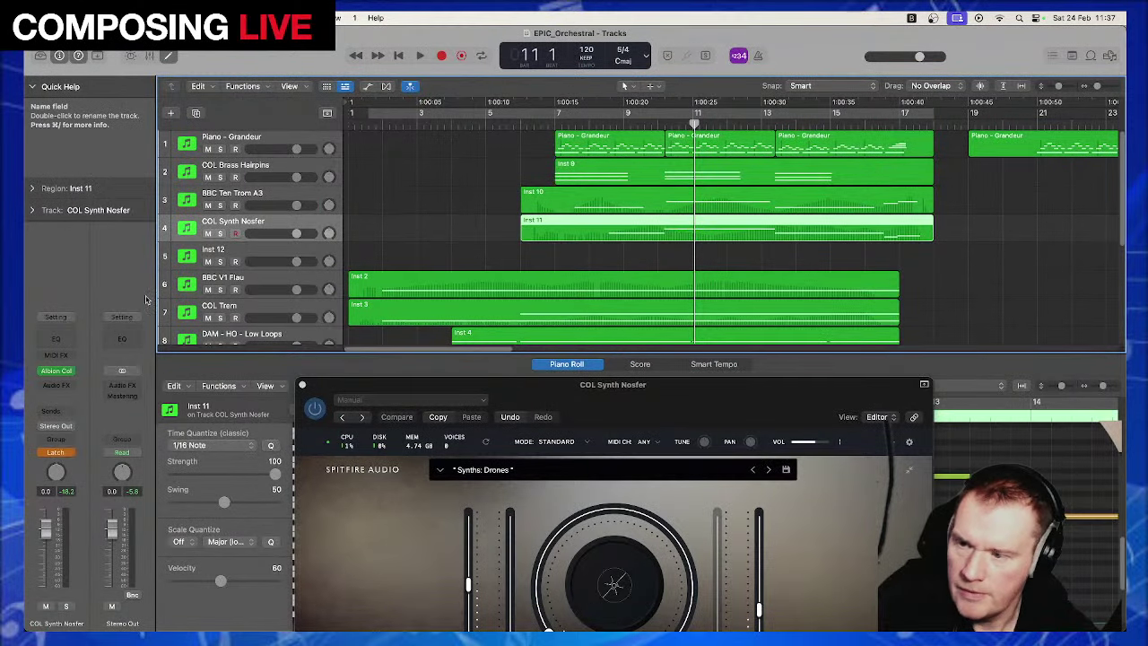
left_click(55, 452)
left_click(60, 436)
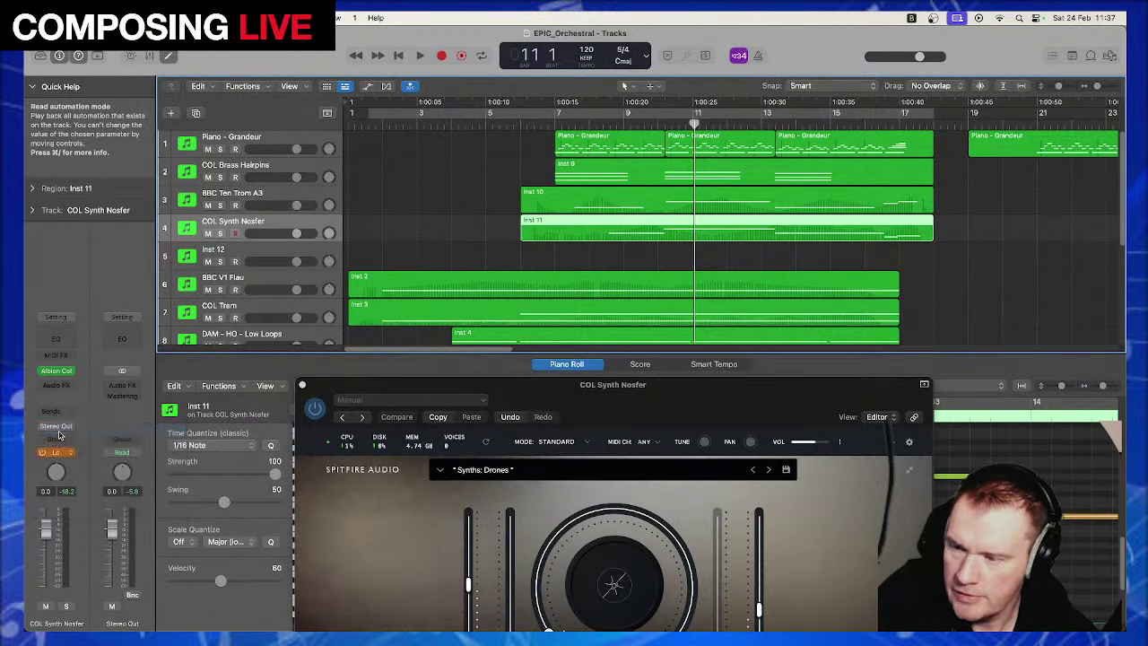
Load the Albion Colossus plug-in as the instrument on the Inst 12 track
left_click(268, 253)
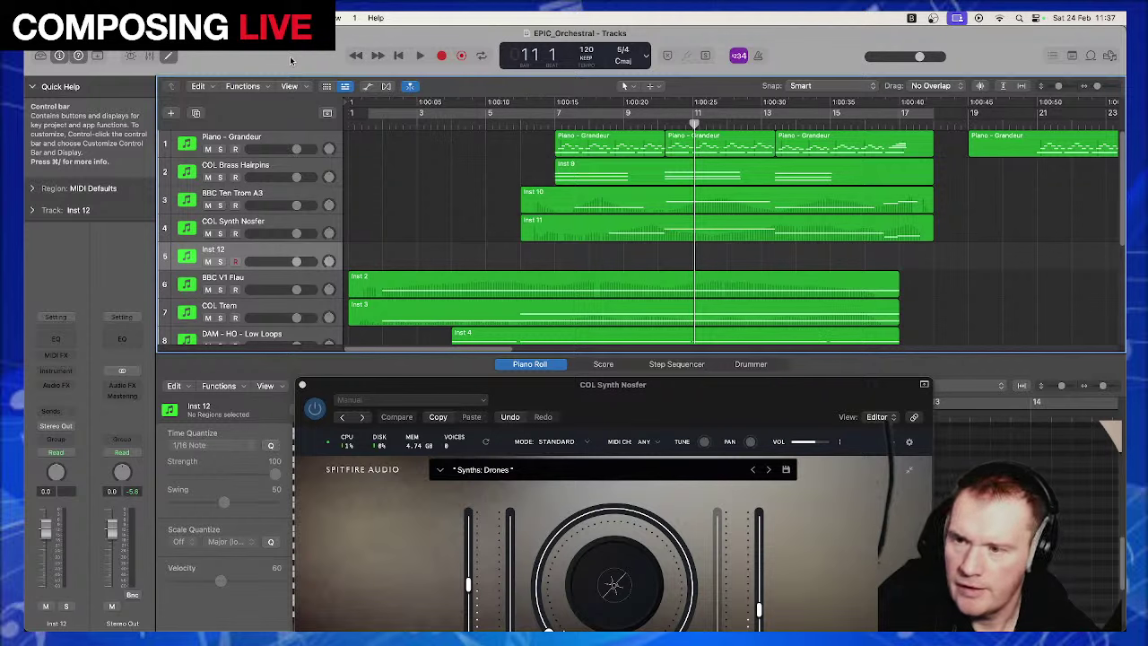
left_click(56, 370)
left_click(151, 250)
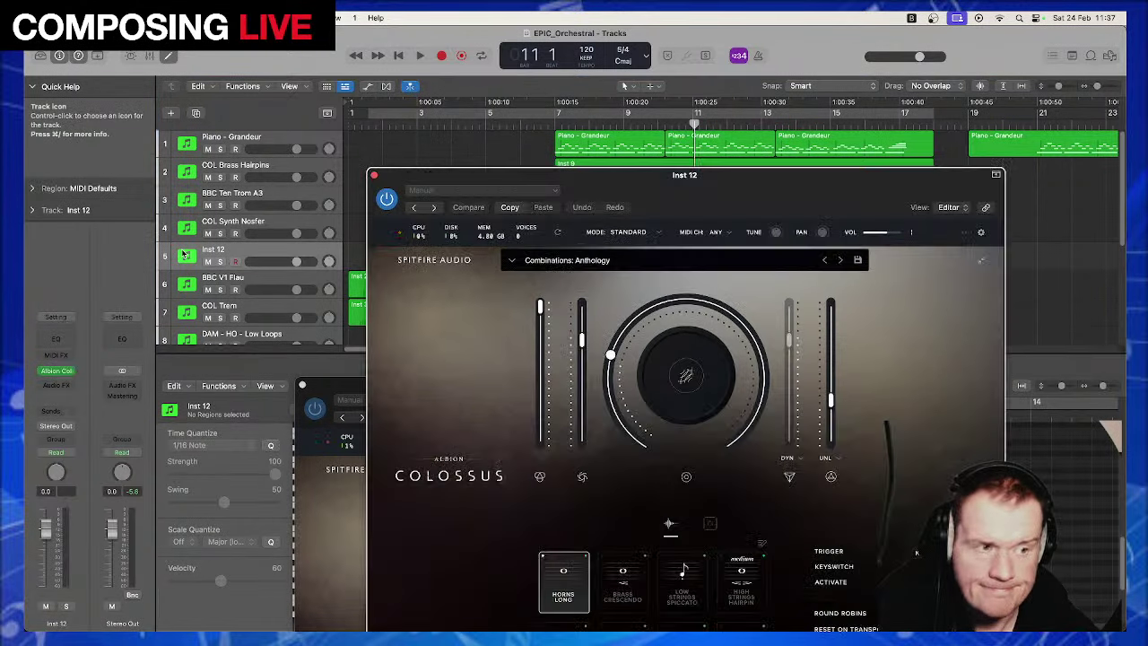
Load the Guitars: FX preset in Colossus on Inst 12, and audition its Marcato Bend and Dive Bombs articulations
left_click(512, 262)
scroll(638, 426, "down", 10)
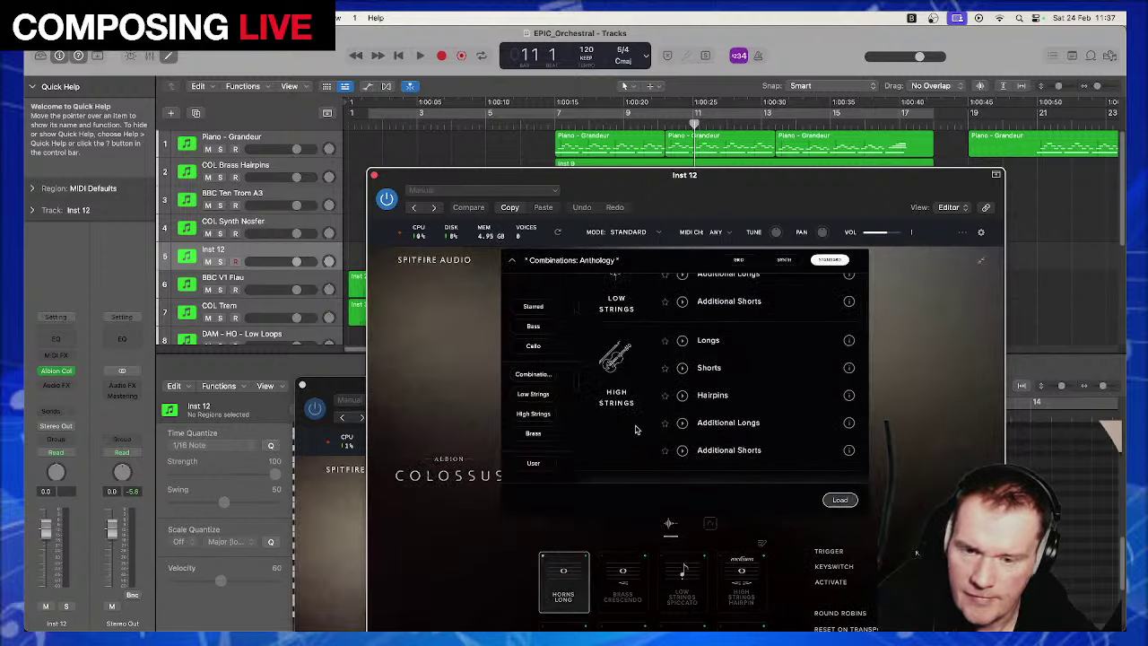
scroll(635, 427, "down", 10)
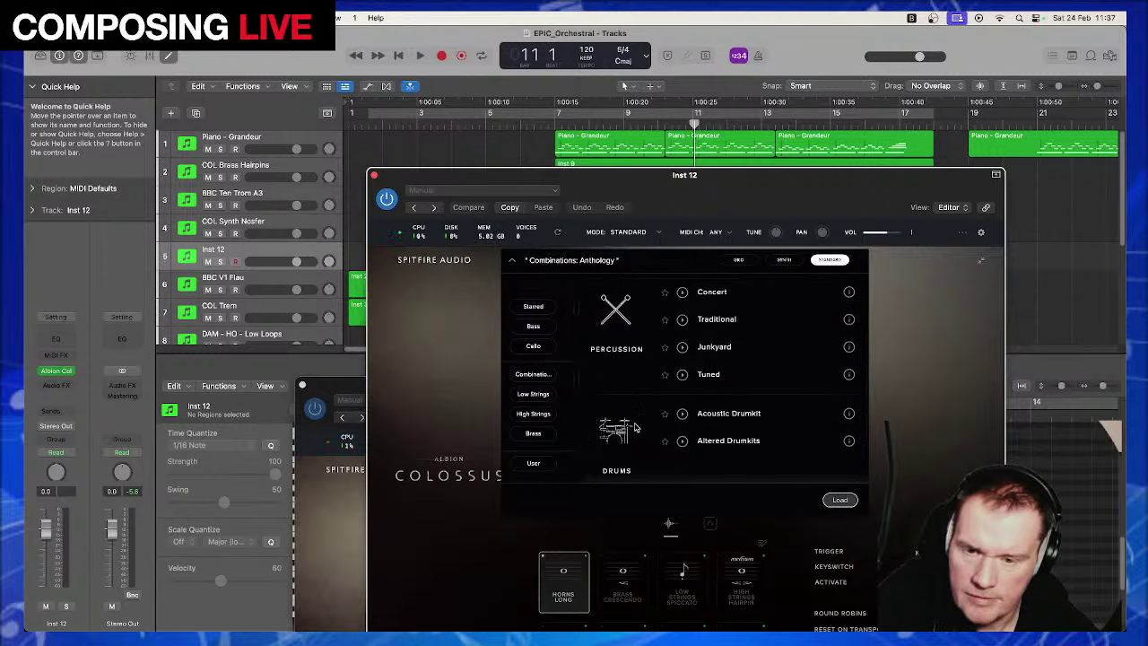
scroll(635, 427, "down", 5)
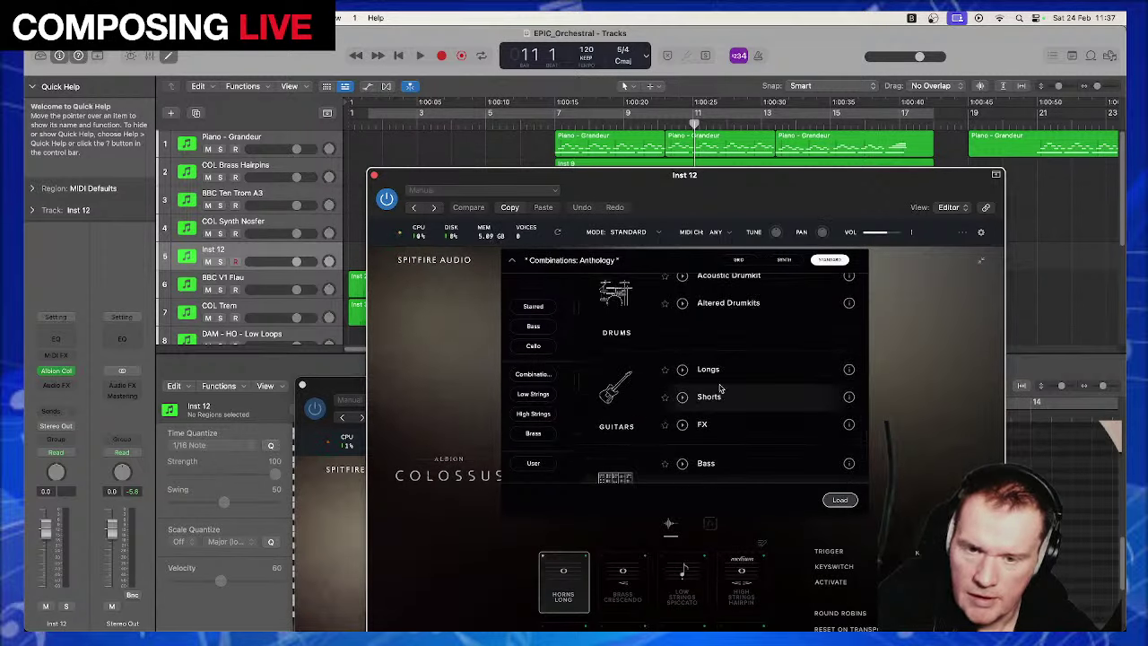
double_click(705, 425)
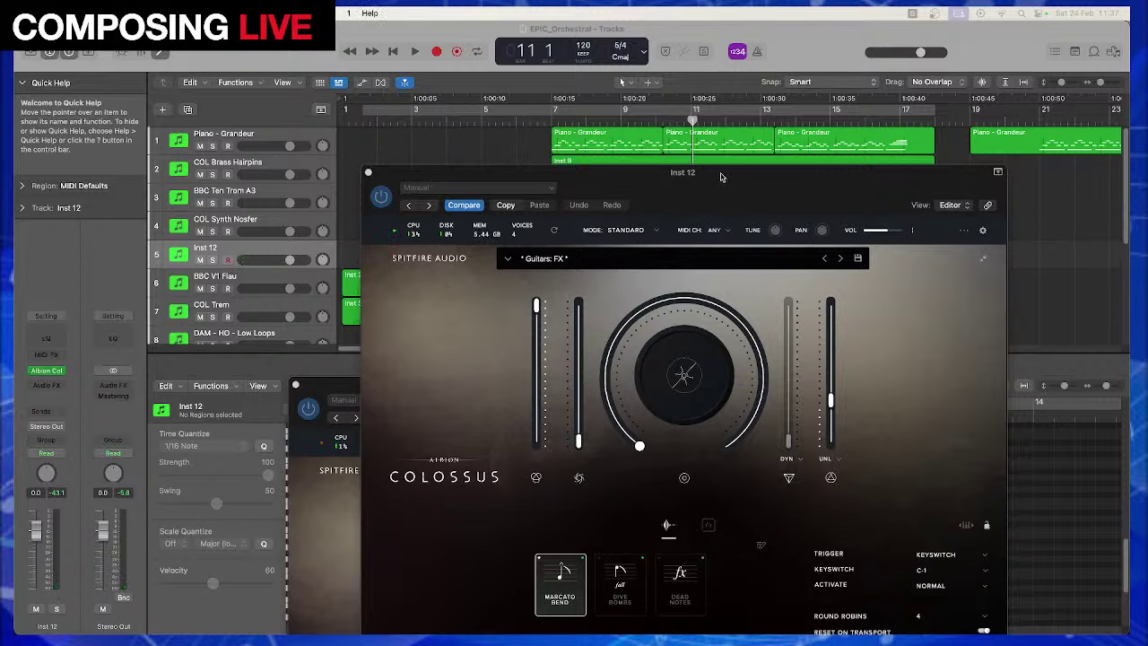
left_click_drag(720, 177, 496, 56)
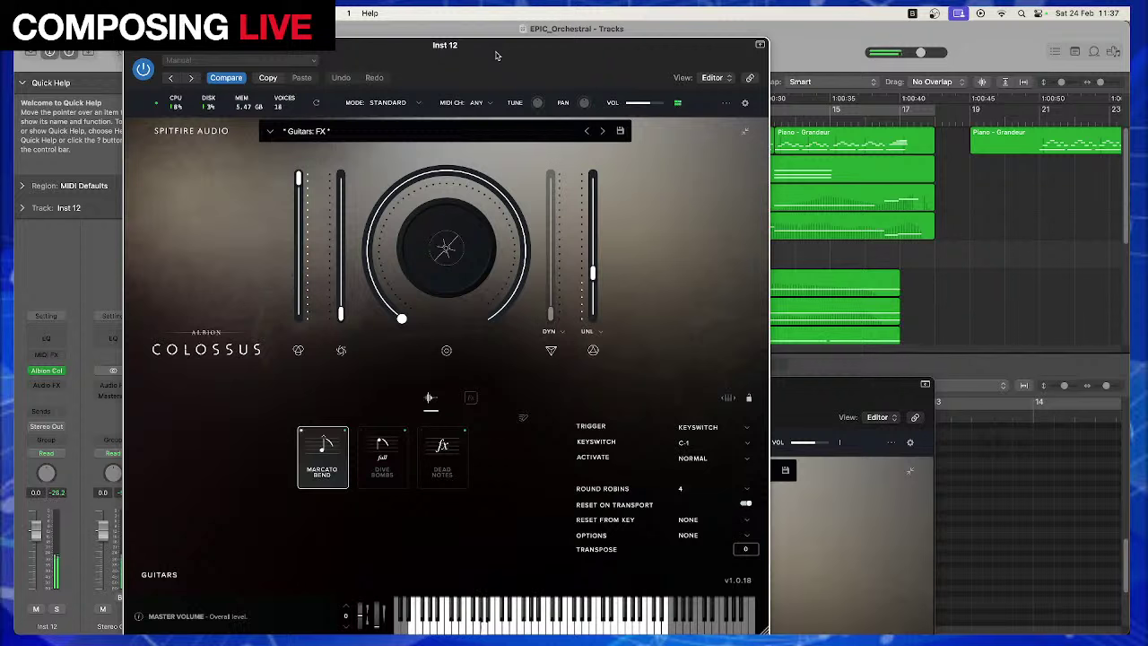
left_click(371, 451)
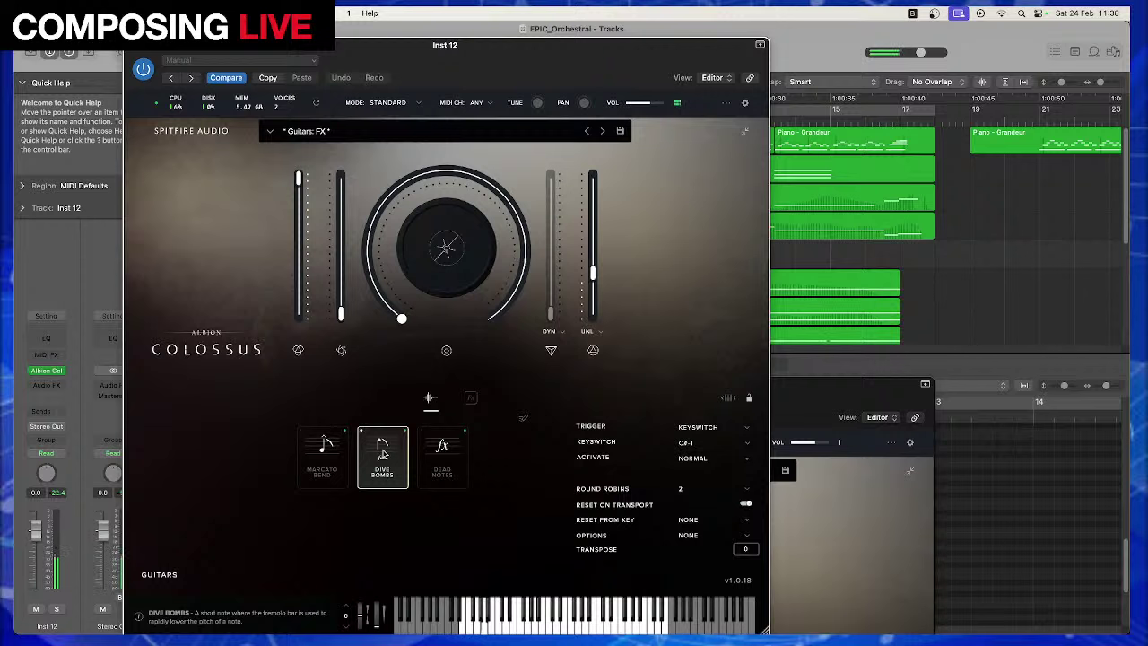
Load the Guitars: Longs preset on Inst 12, and rehearse it against playback from about bar 6
left_click(271, 132)
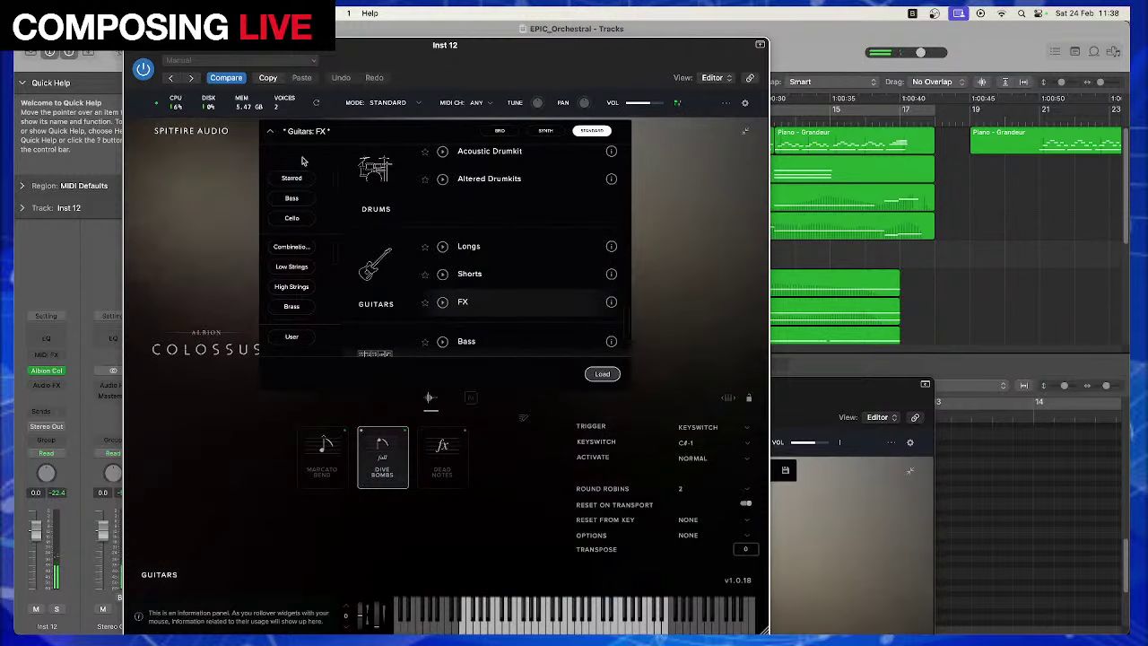
double_click(468, 250)
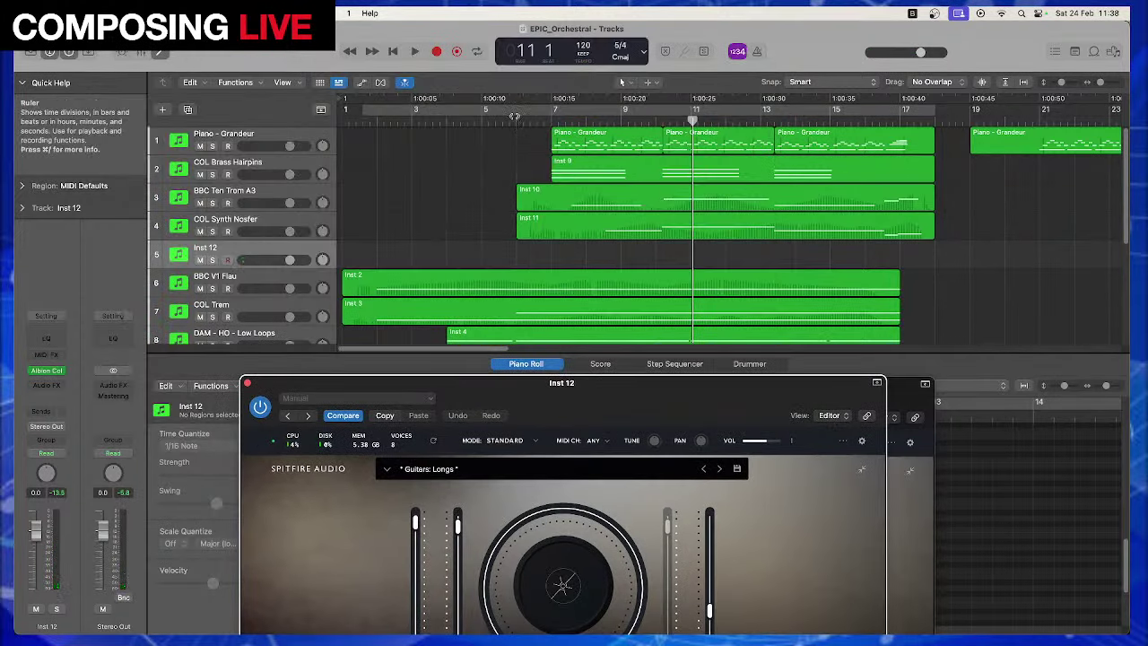
left_click(514, 118)
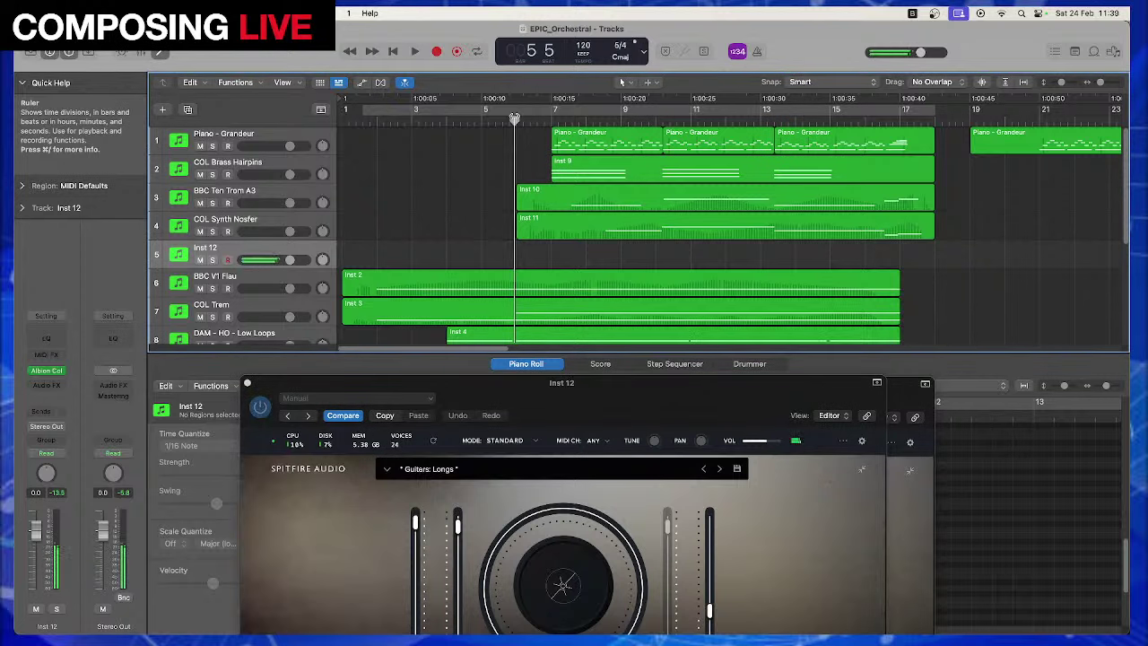
key("space")
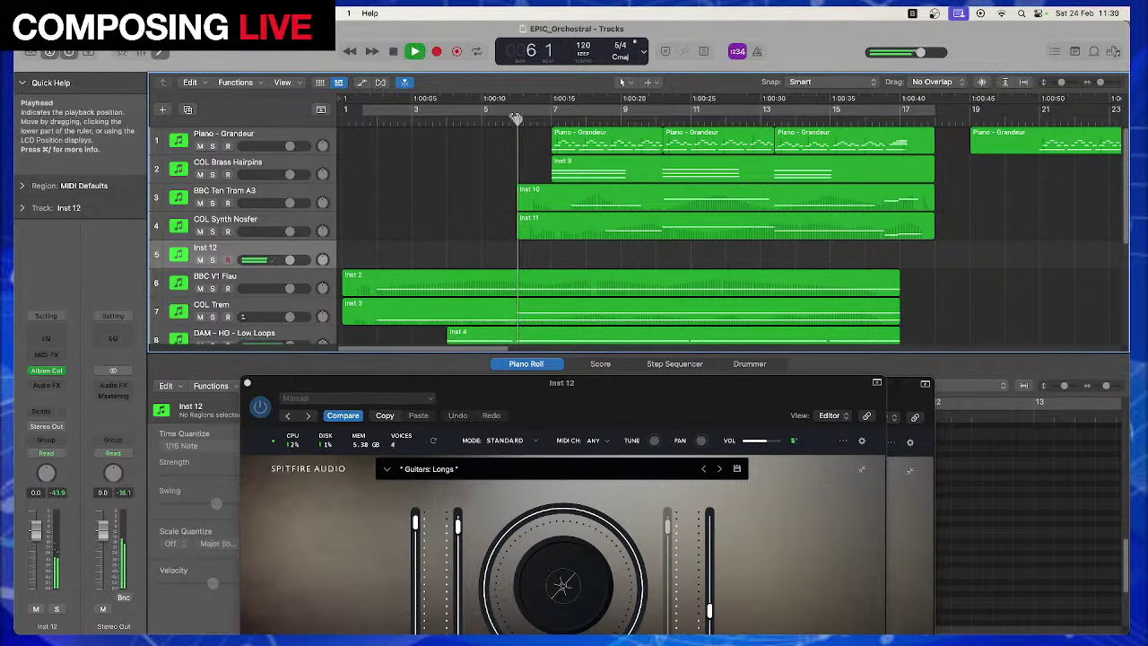
left_click(514, 117)
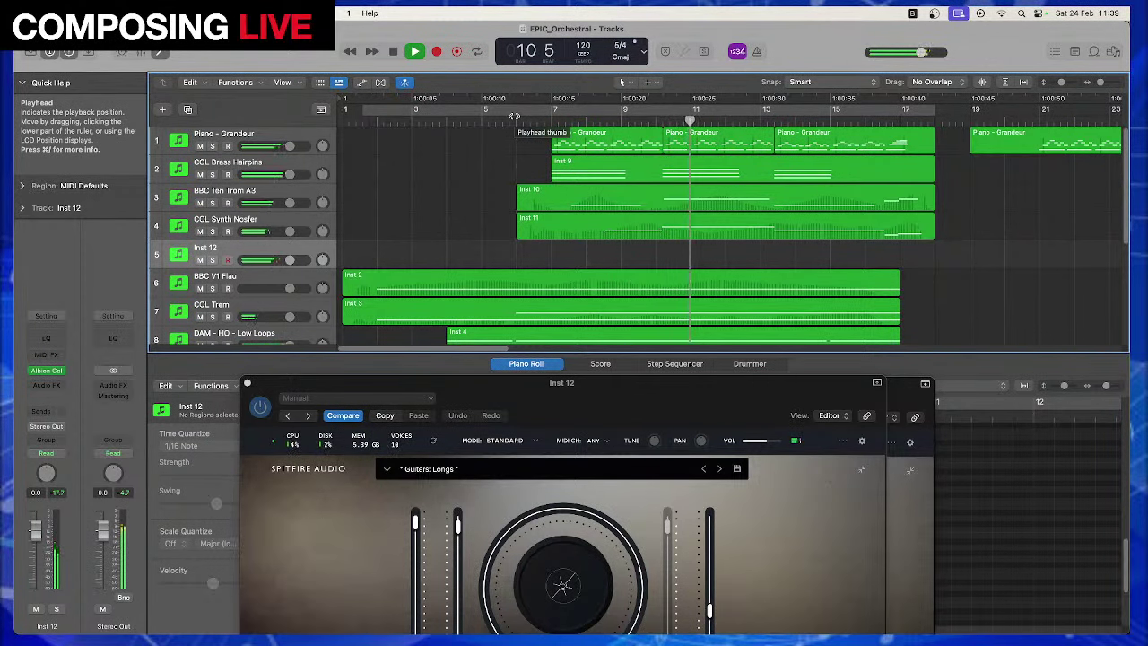
Record a repeated-note guitar part on Inst 12 from bar 7 to bar 11, and close both Colossus plug-in windows
left_click(516, 117)
key("r")
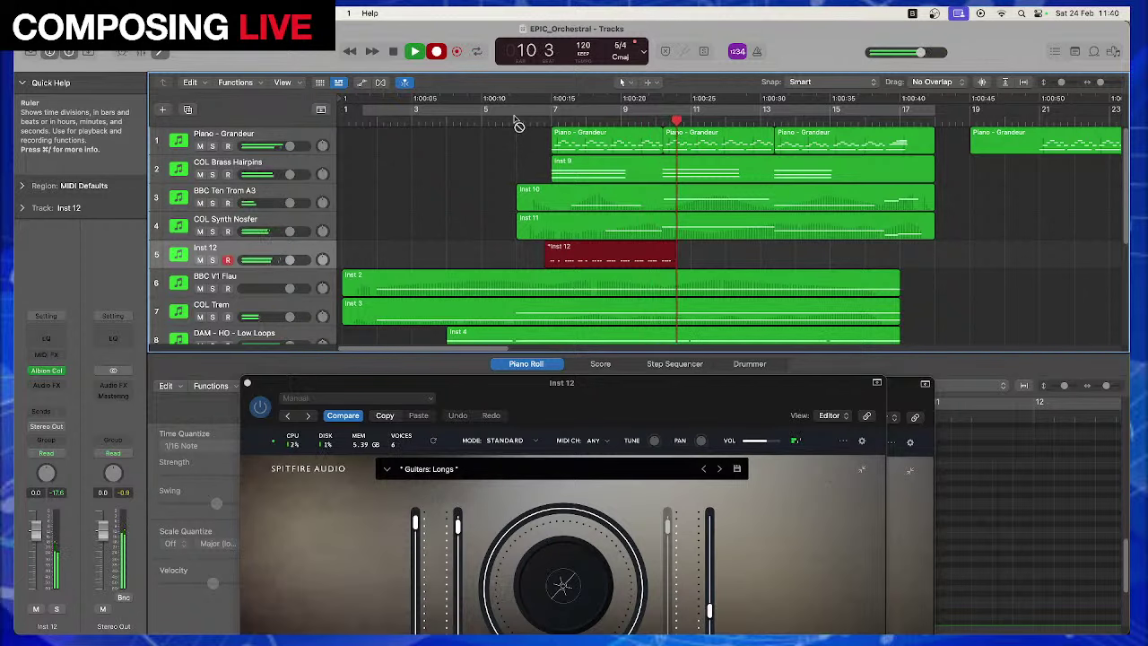
key("space")
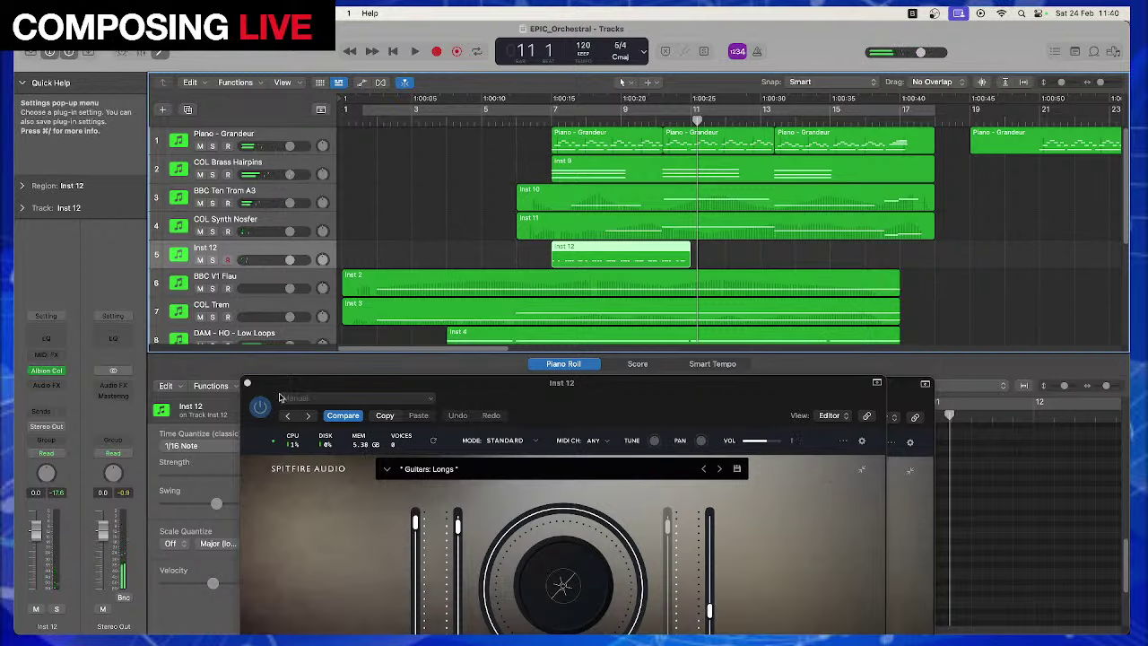
left_click(249, 385)
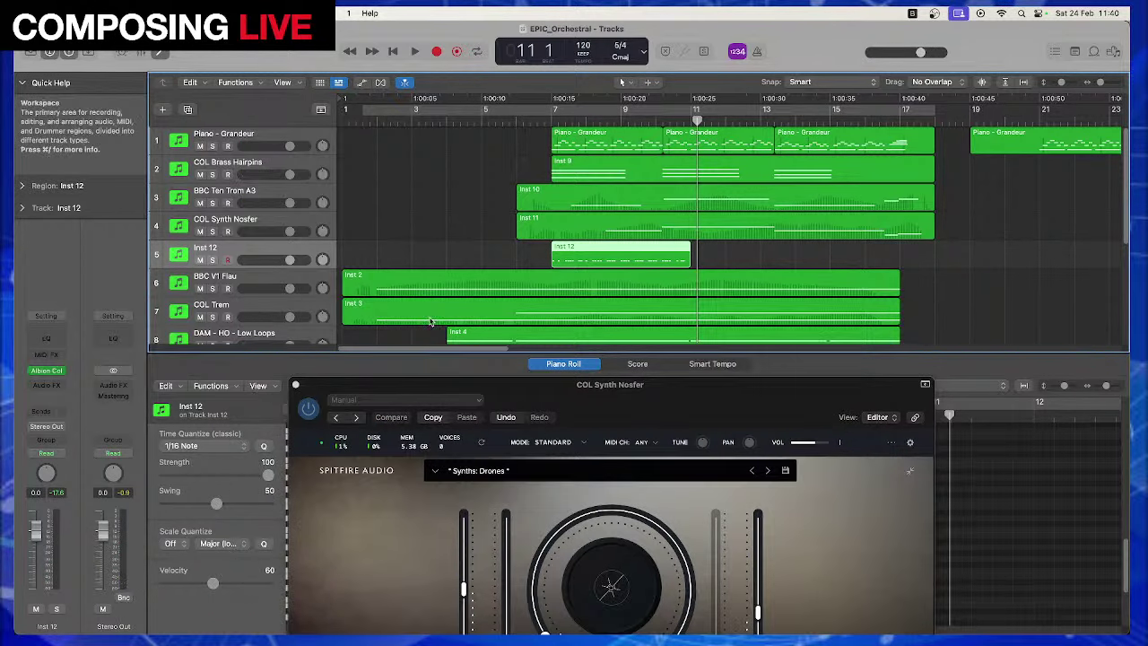
left_click(295, 384)
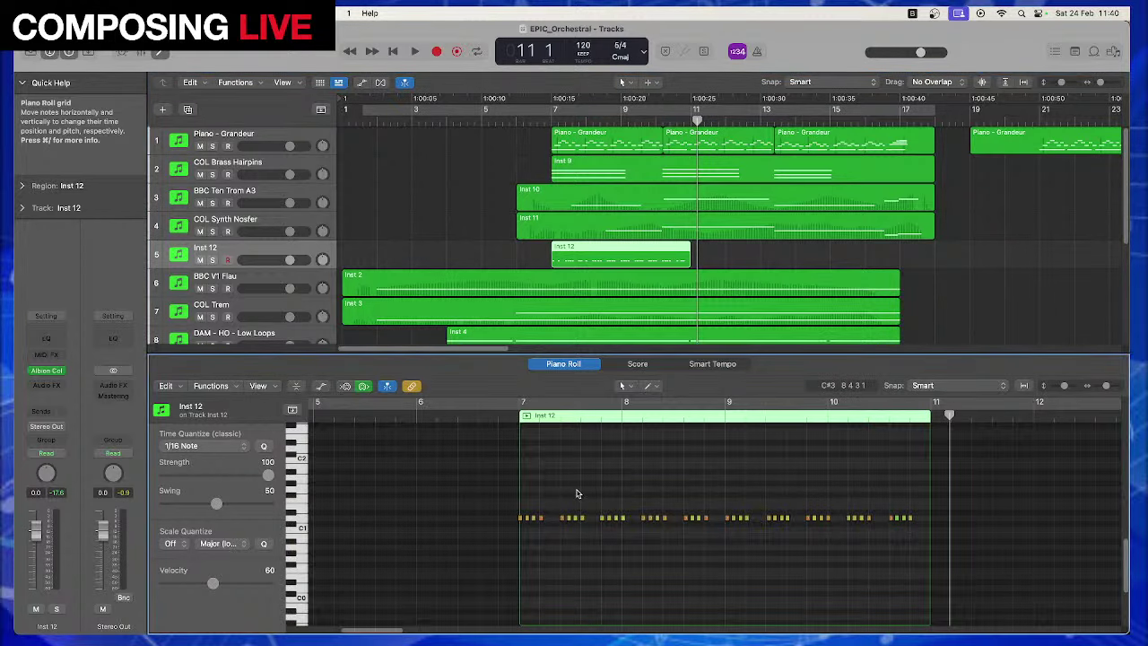
Quantize all notes of the Inst 12 guitar region to 1/16 Note, and play back its opening in bar 7
key("super+a")
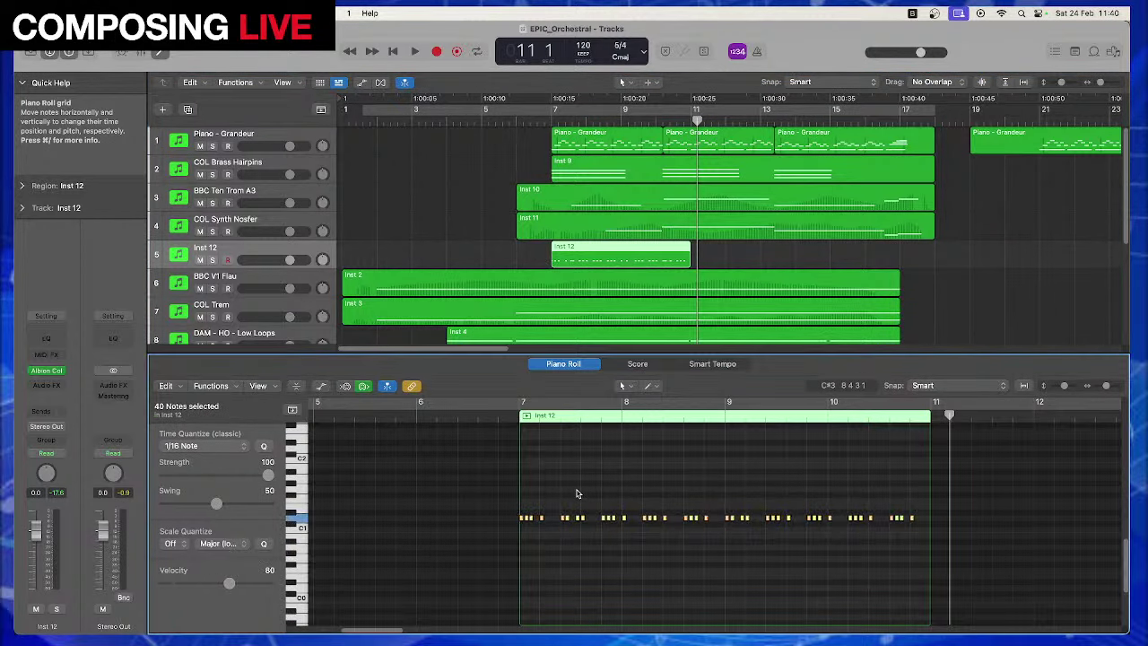
key("space")
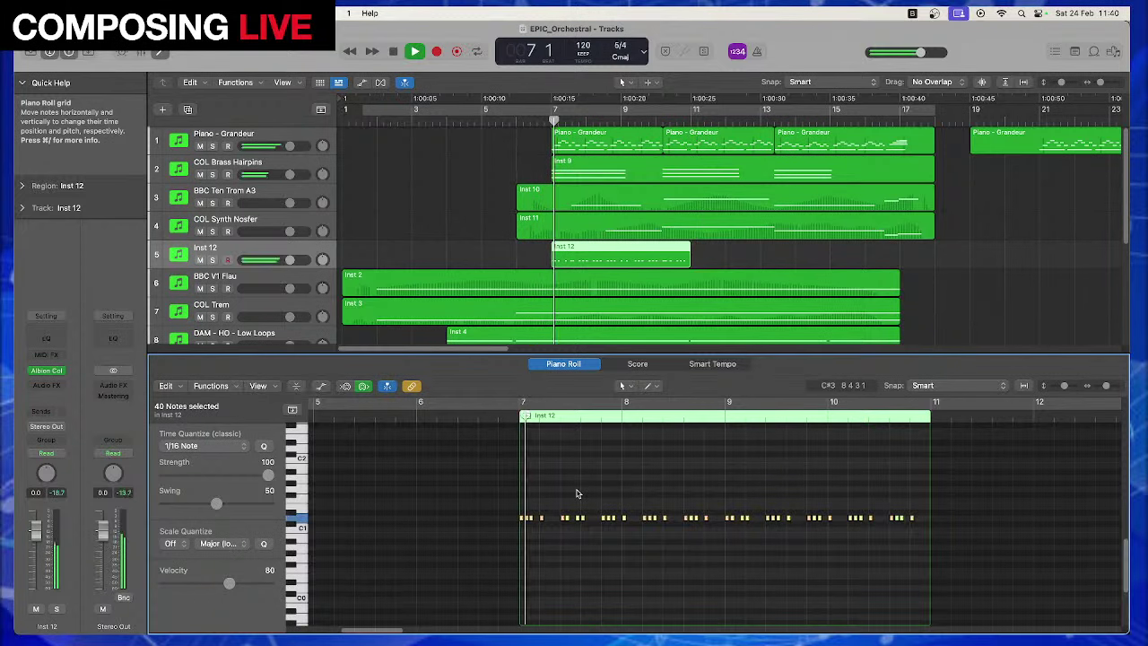
key("space")
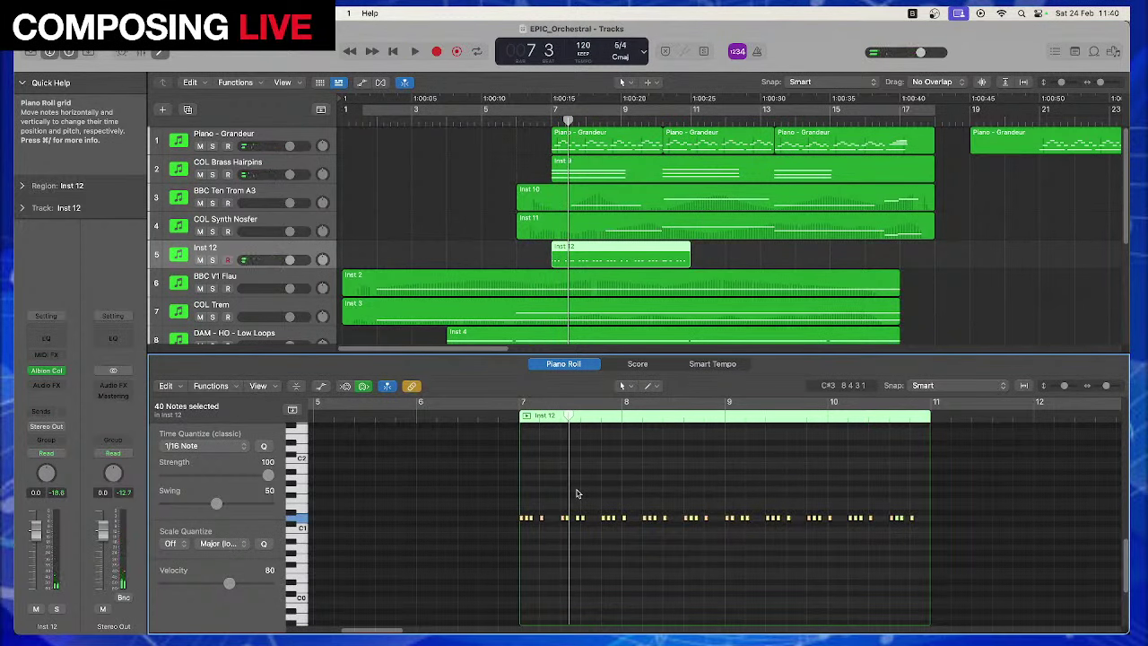
left_click(549, 538)
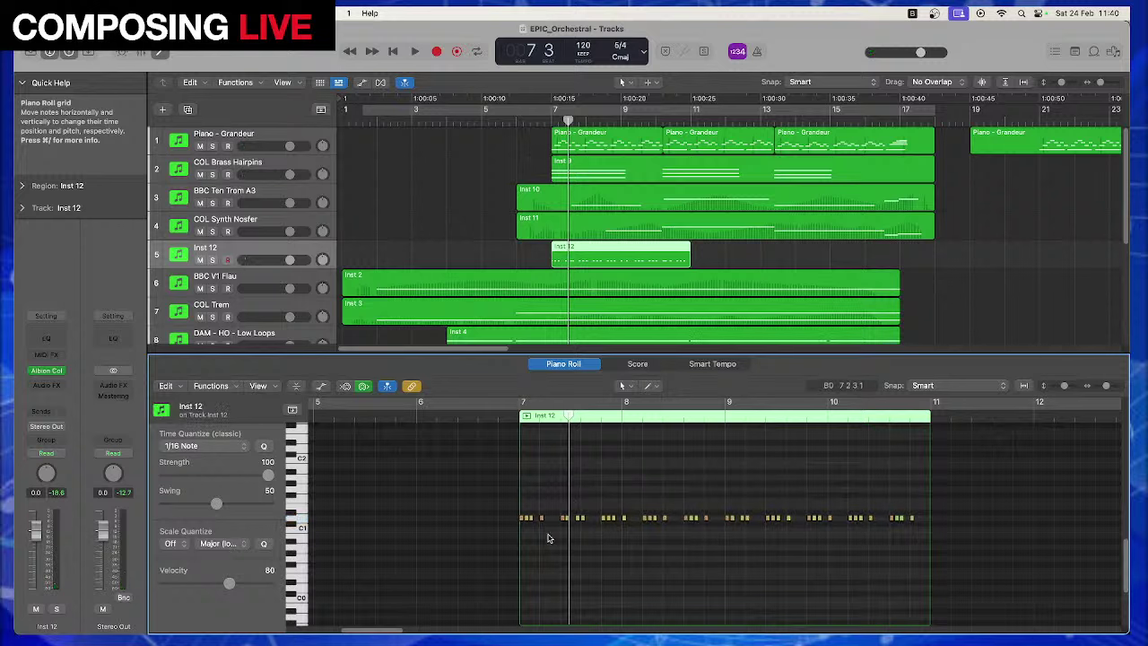
key("space")
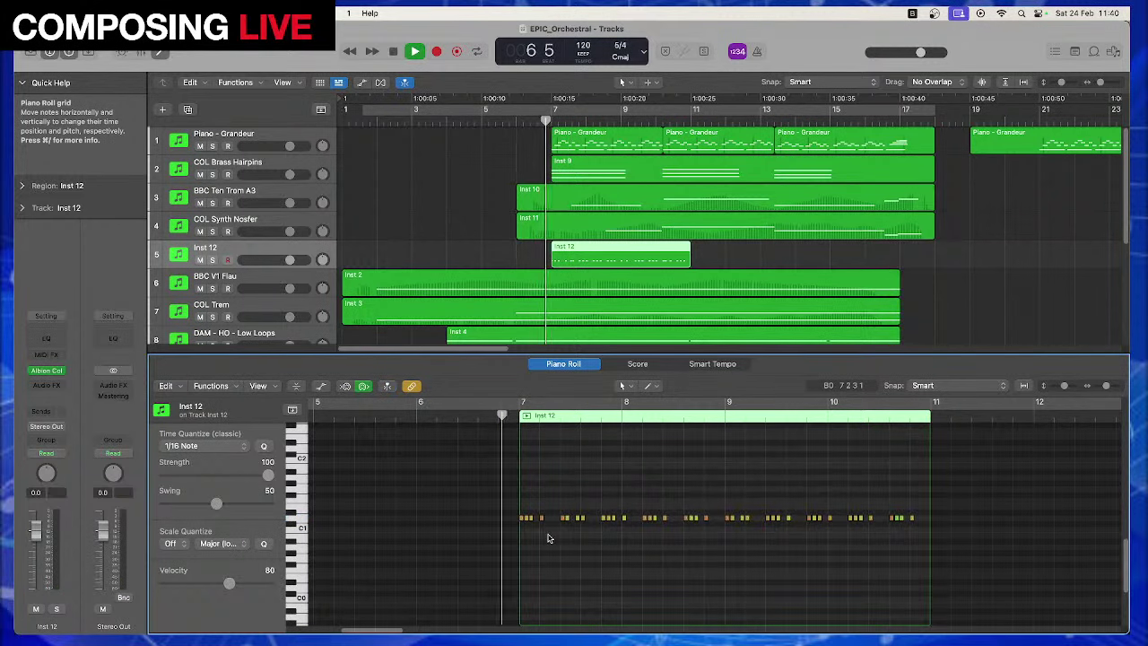
key("space")
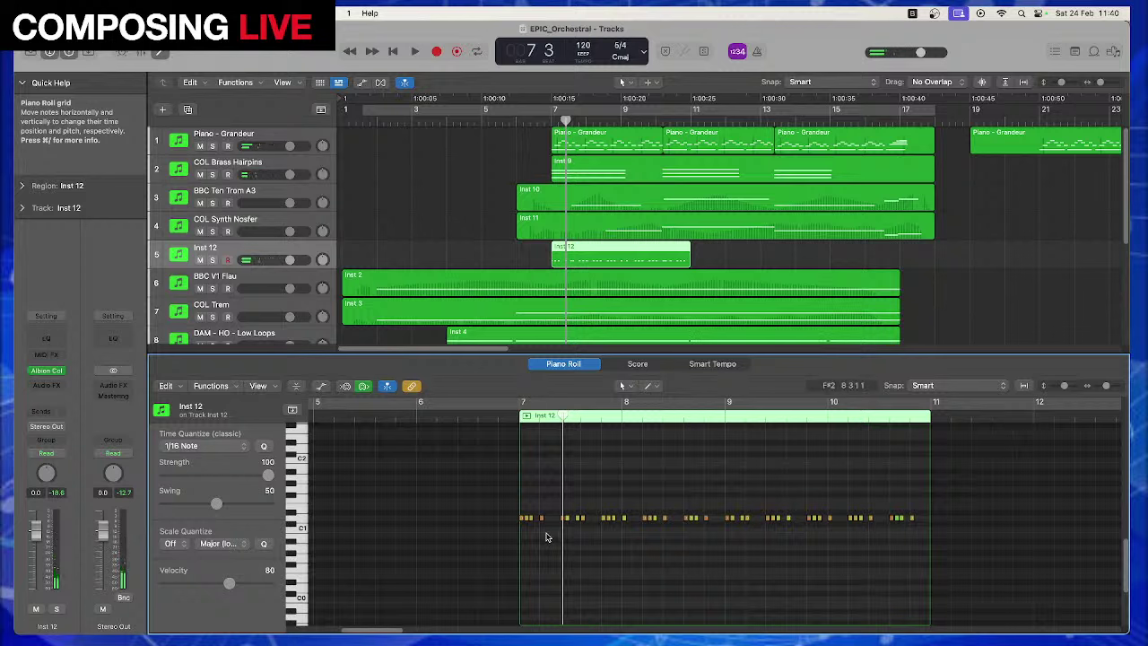
Quantize all notes of the Inst 12 region to 1/16 Triplet (1/24), and play back the part to bar 11
key("super+a")
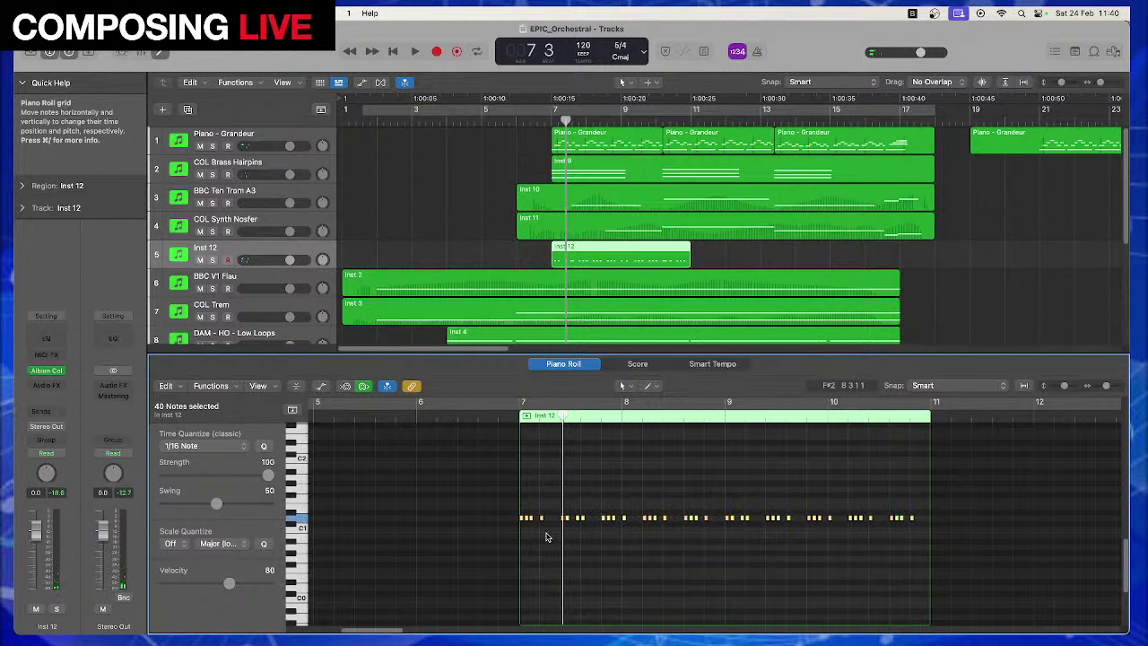
left_click(201, 455)
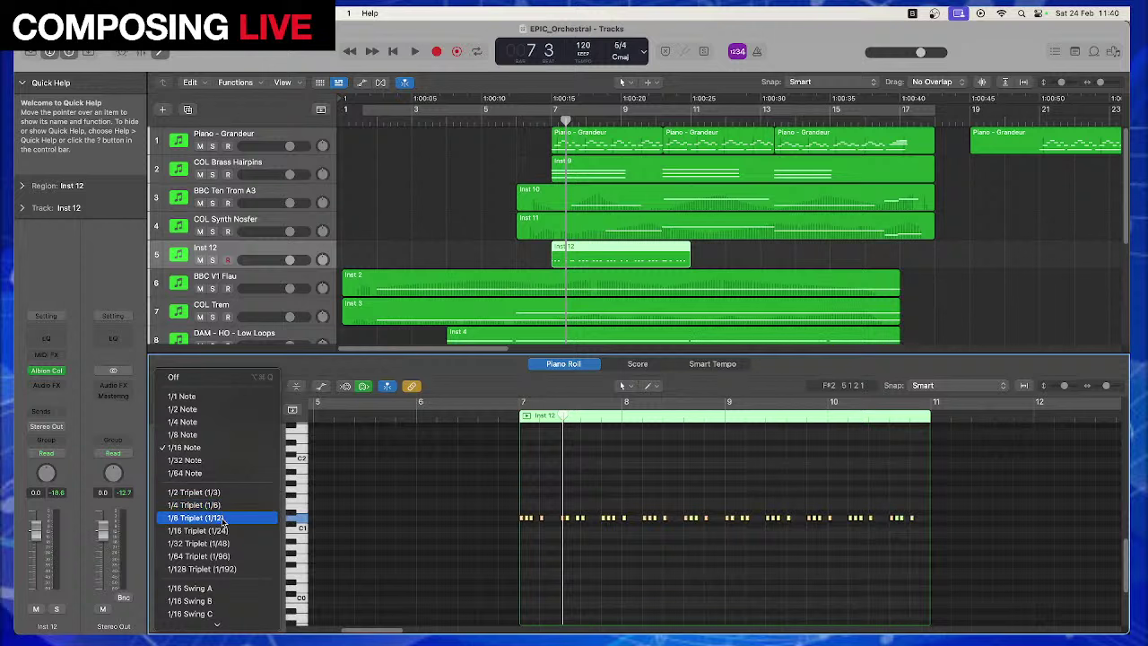
left_click(225, 530)
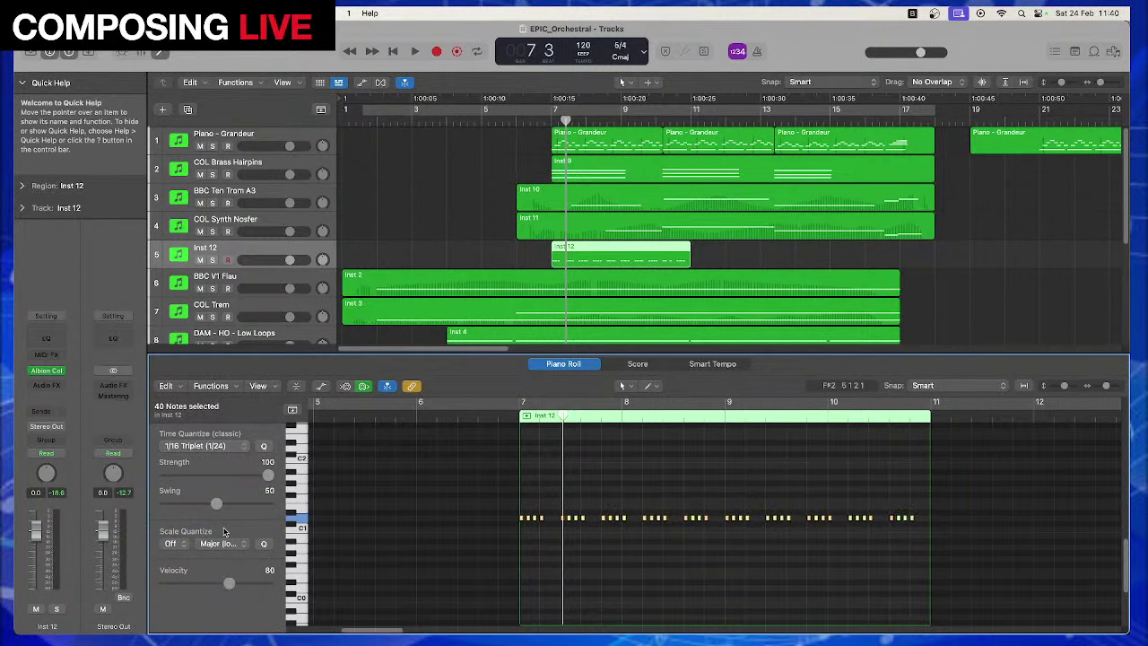
key("space")
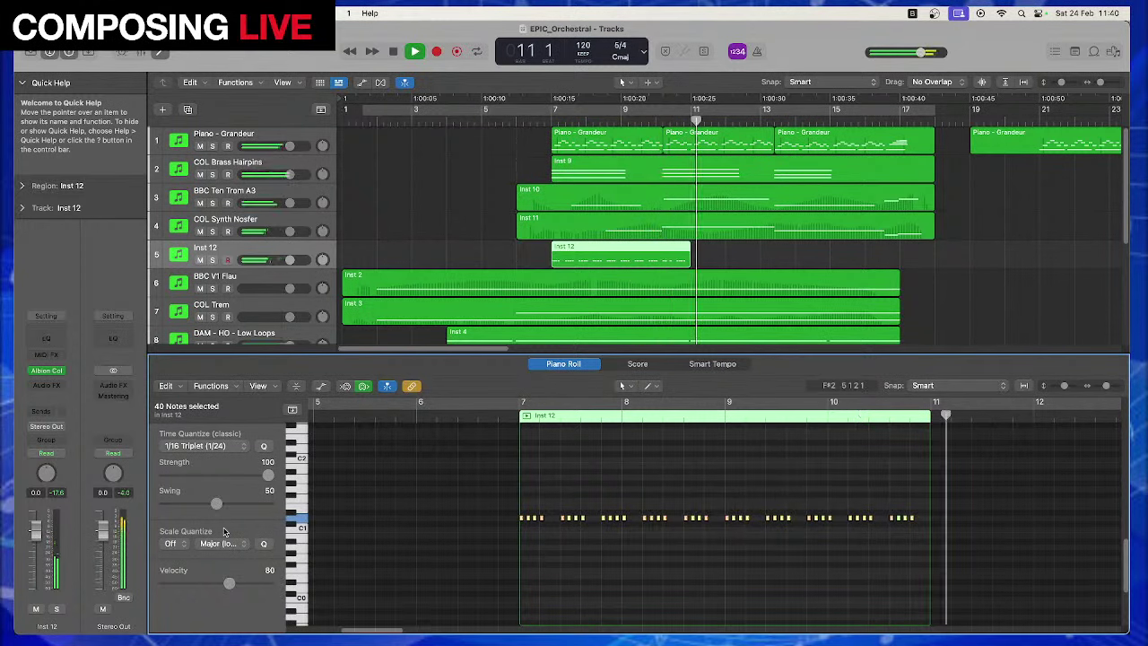
key("space")
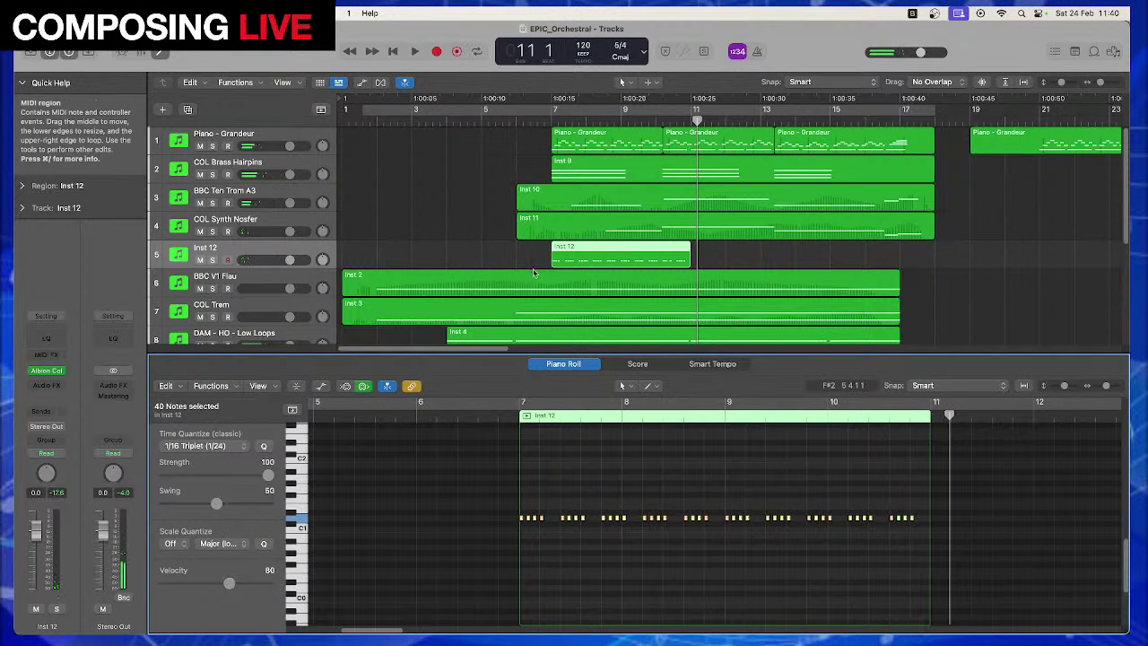
Repeat the Inst 12 guitar region twice so the part reaches bar 19, and place the playhead at bar 7
left_click(556, 232)
left_click(557, 246)
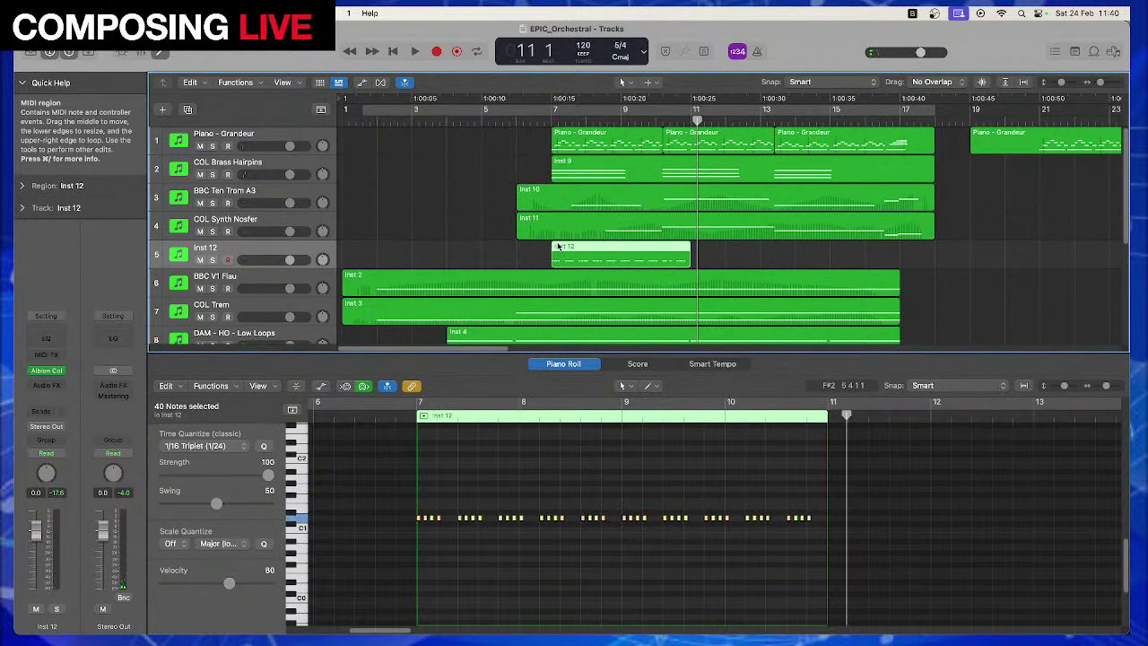
key("super+r")
key("super+r")
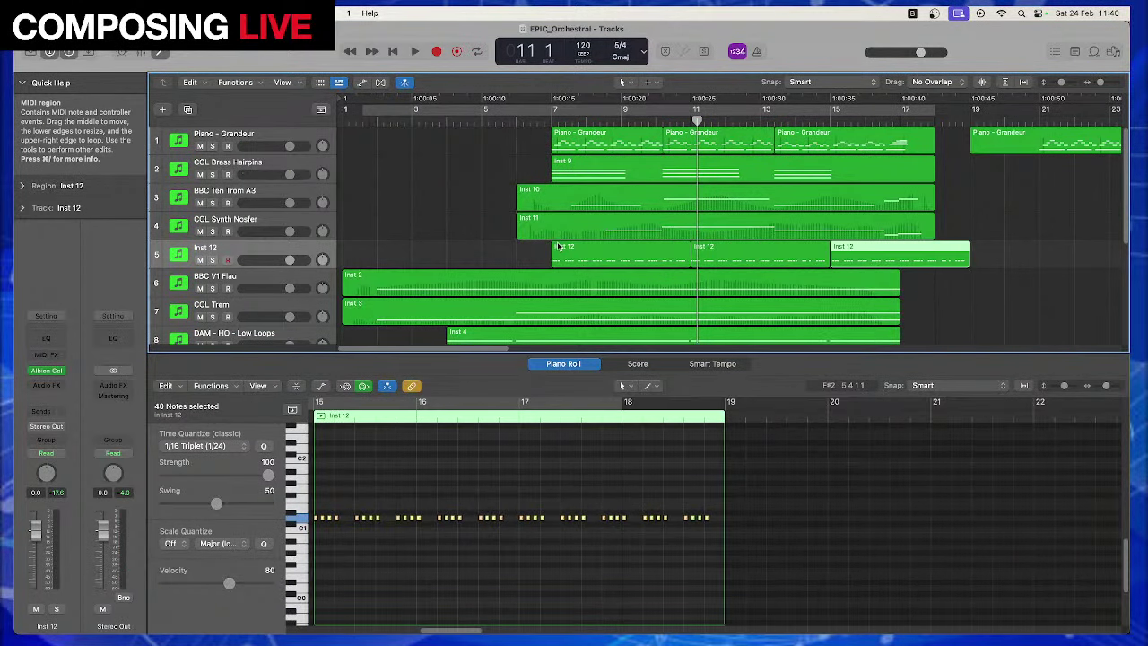
left_click(552, 117)
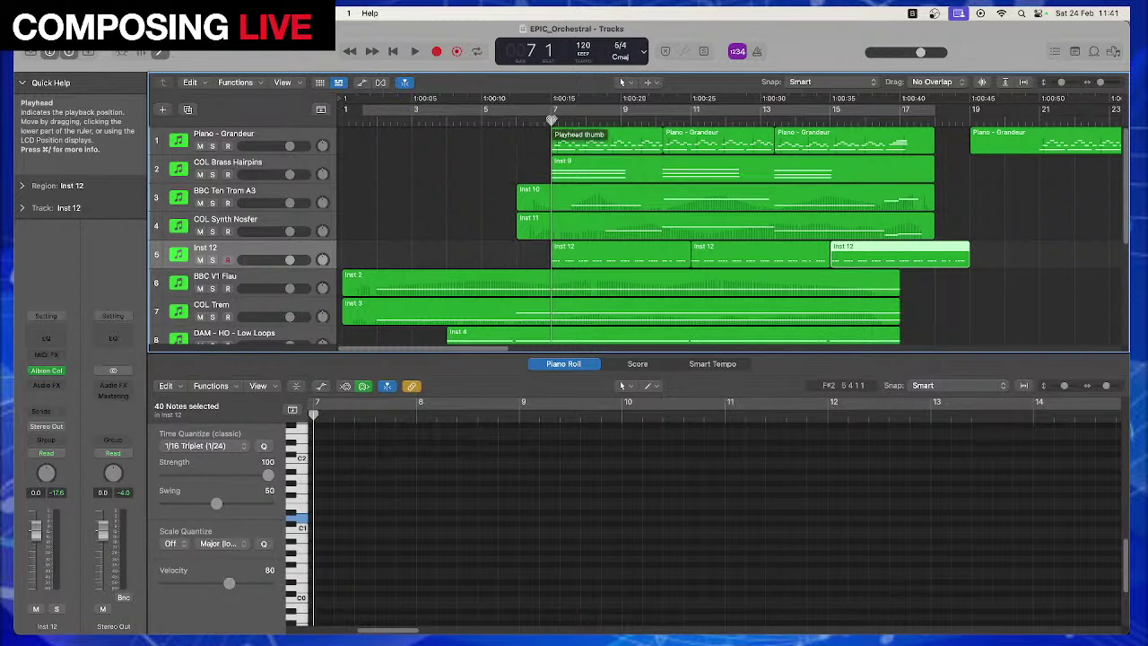
Set the cycle range to bars 7 to 11, solo the Inst 12 track, and start looped playback
key("space")
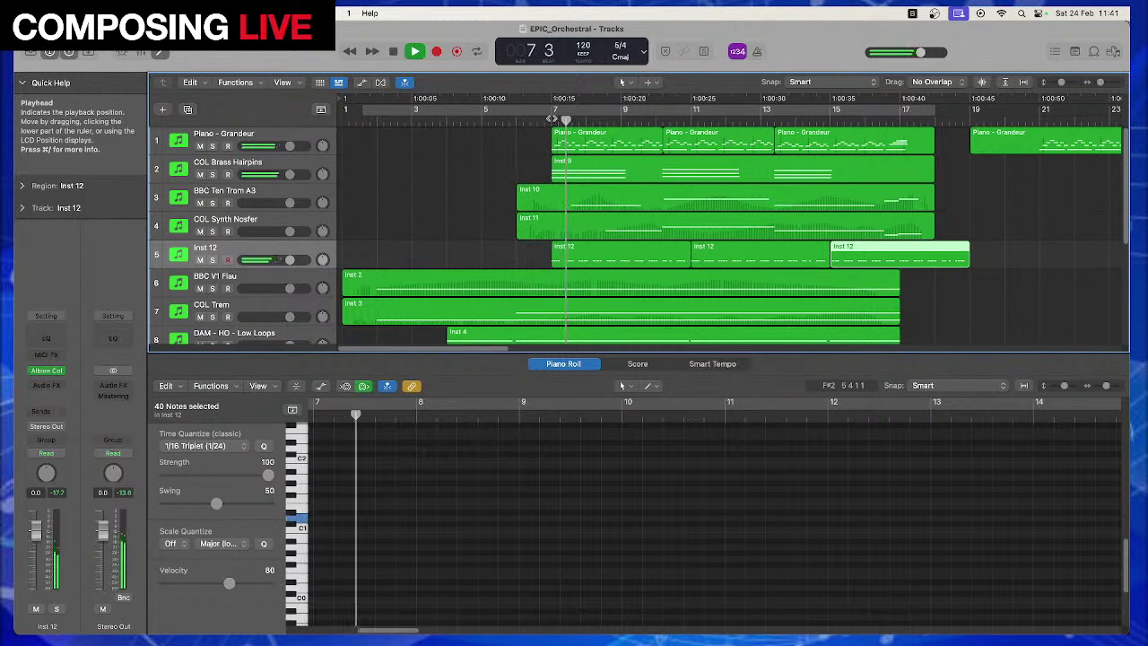
key("space")
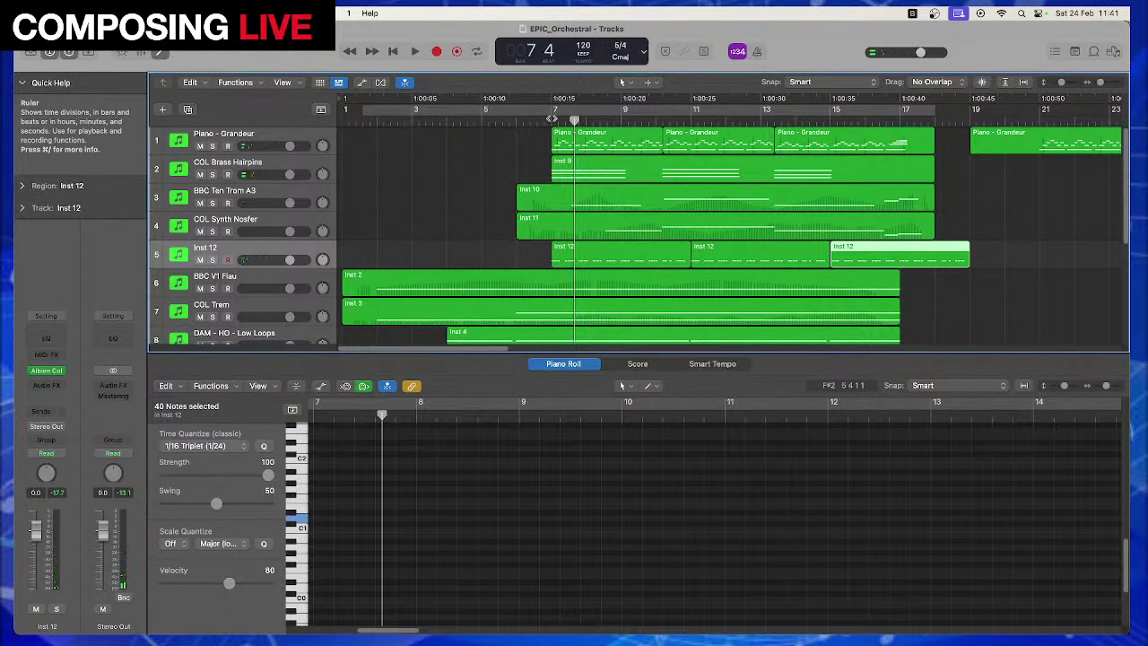
left_click(560, 109)
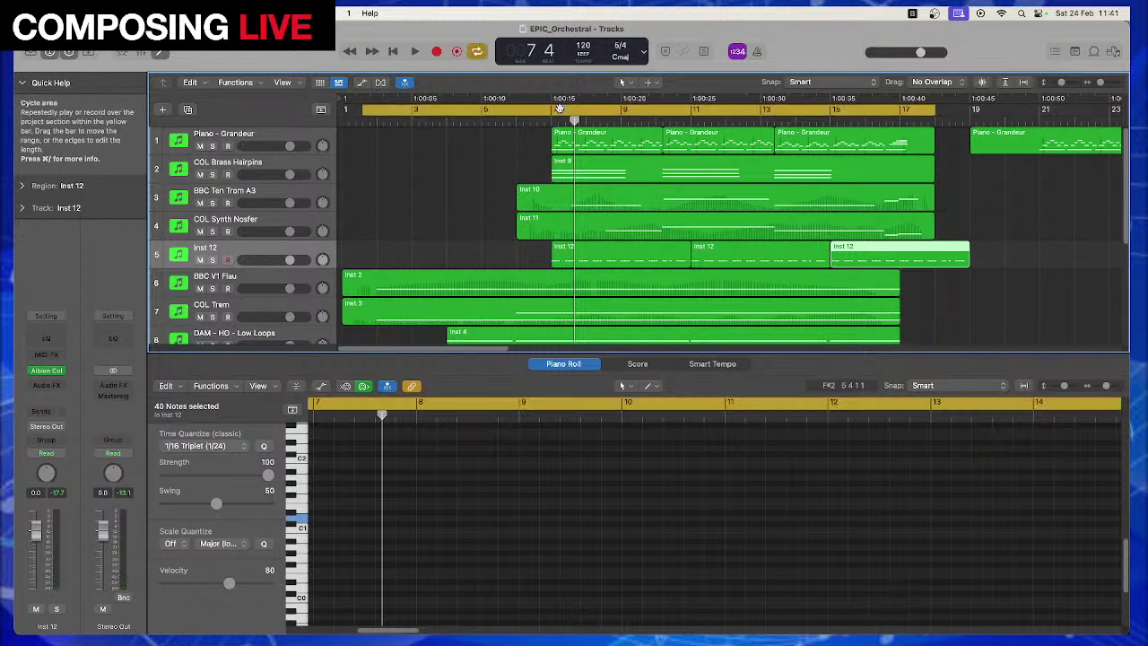
left_click(560, 108)
left_click_drag(556, 109, 682, 106)
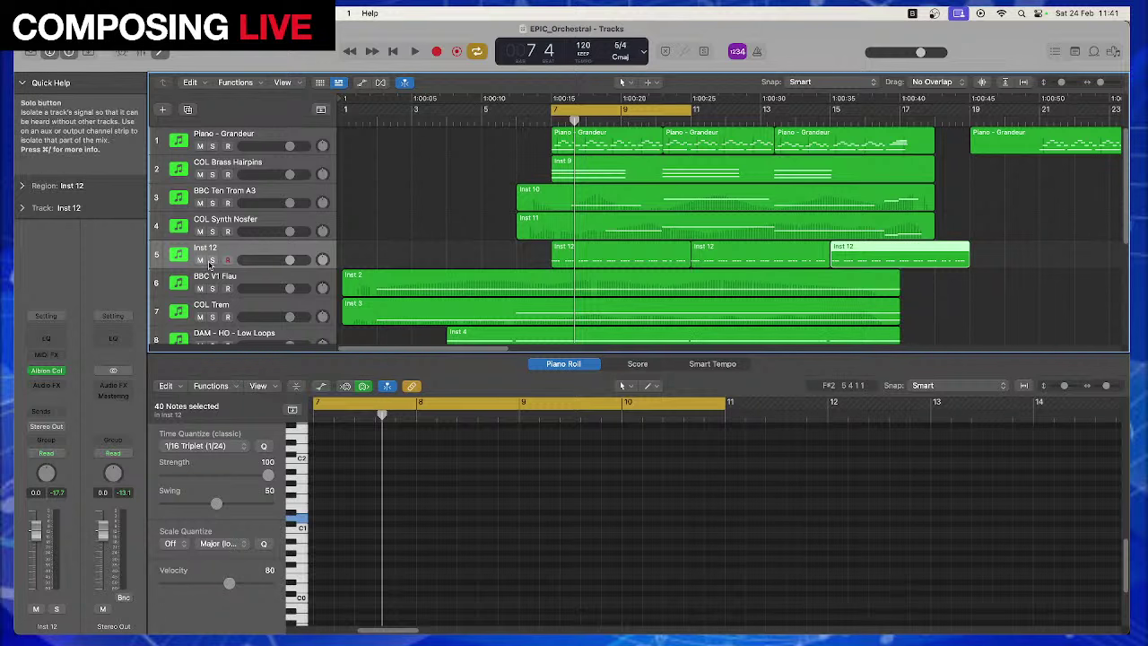
left_click(212, 260)
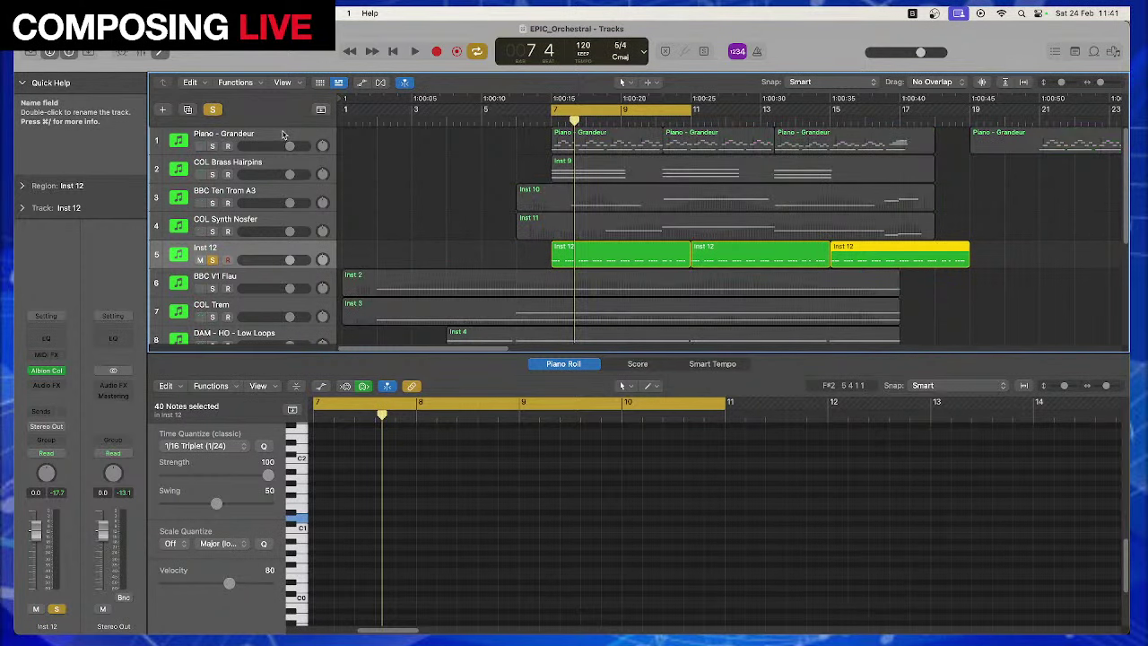
key("space")
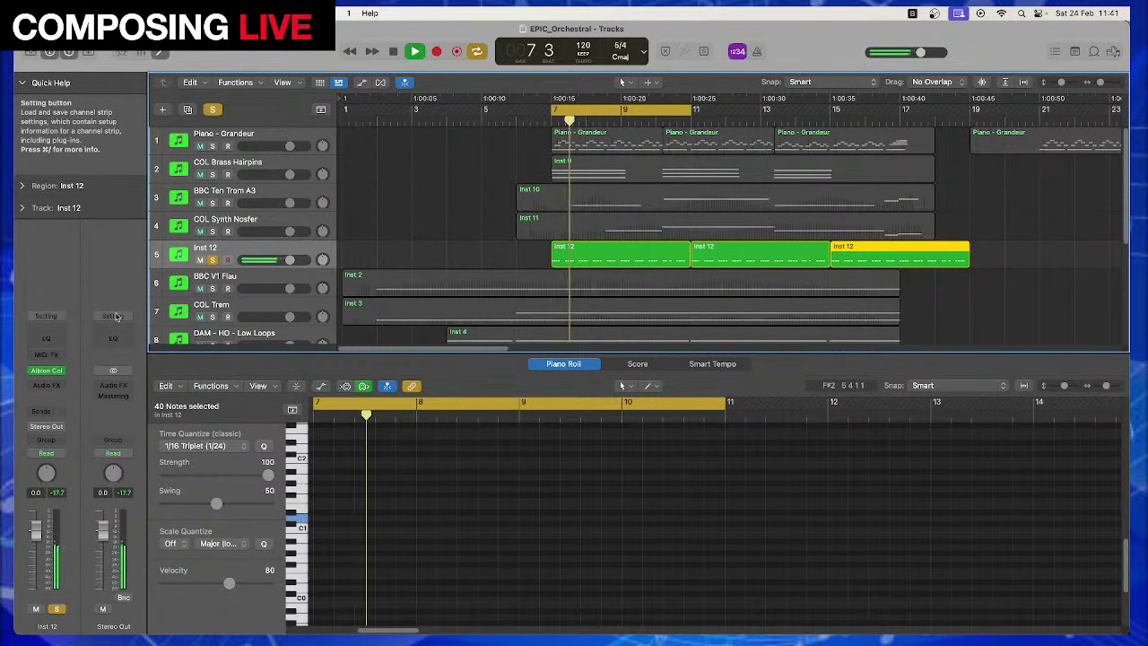
Open the Colossus "Guitars: Longs" plug-in on Inst 12 and turn up its large central dial
left_click(40, 371)
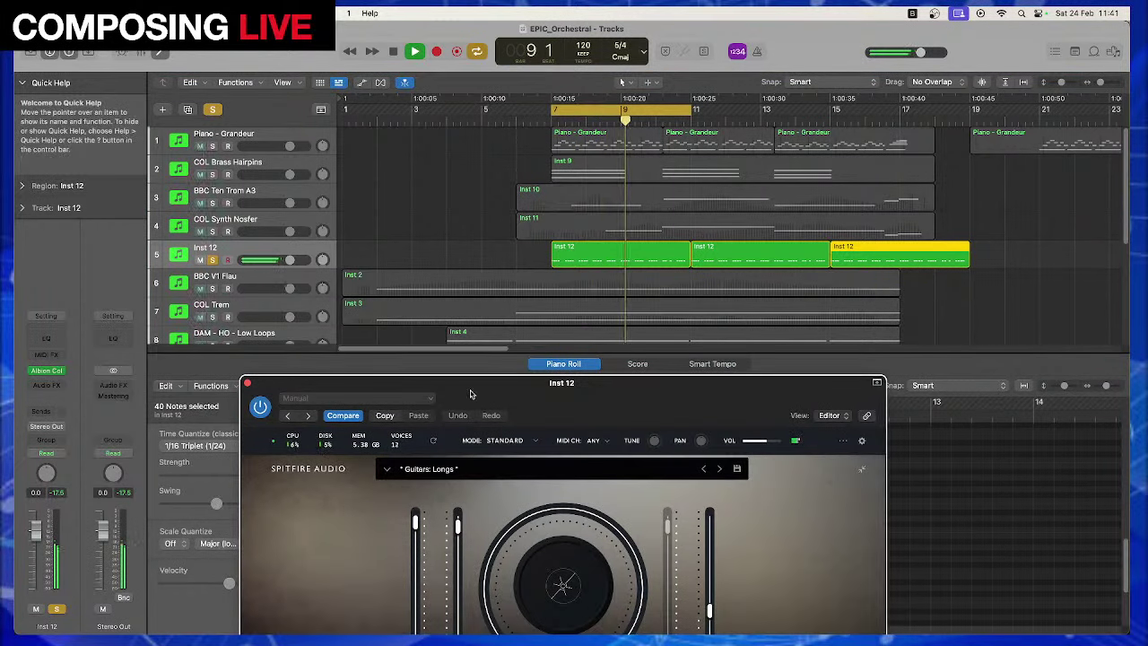
left_click_drag(471, 394, 307, 73)
left_click(337, 217)
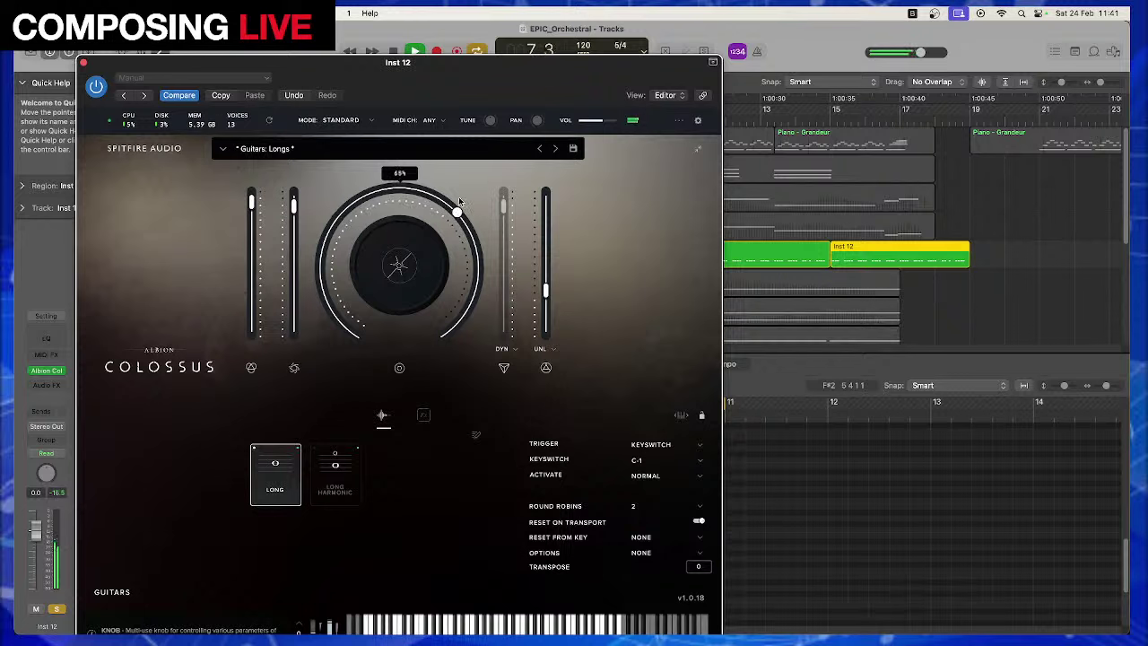
In the Colossus effects, raise Release and Compress, set Reverb to 23%, and close the plug-in
left_click(424, 416)
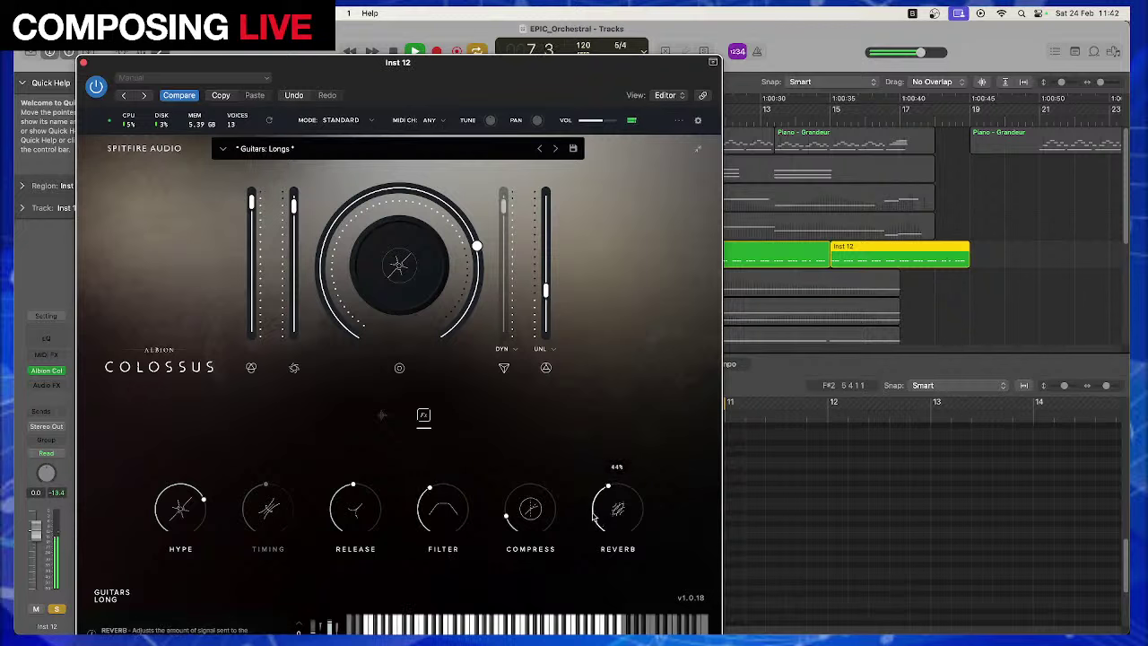
left_click_drag(601, 552, 599, 525)
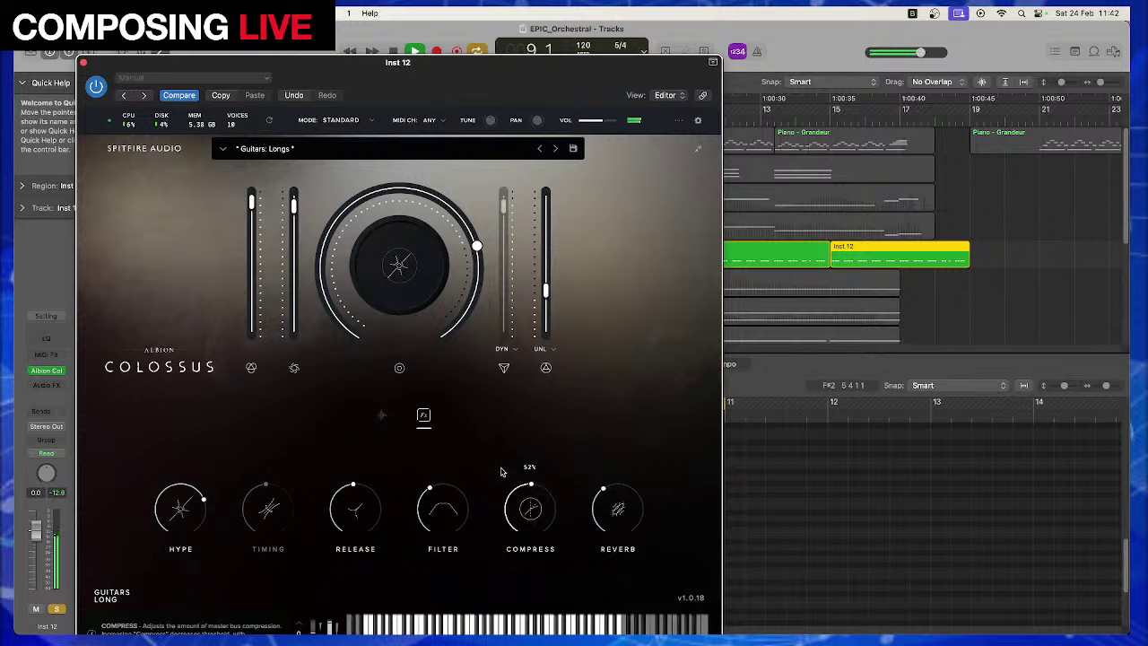
left_click_drag(502, 472, 493, 449)
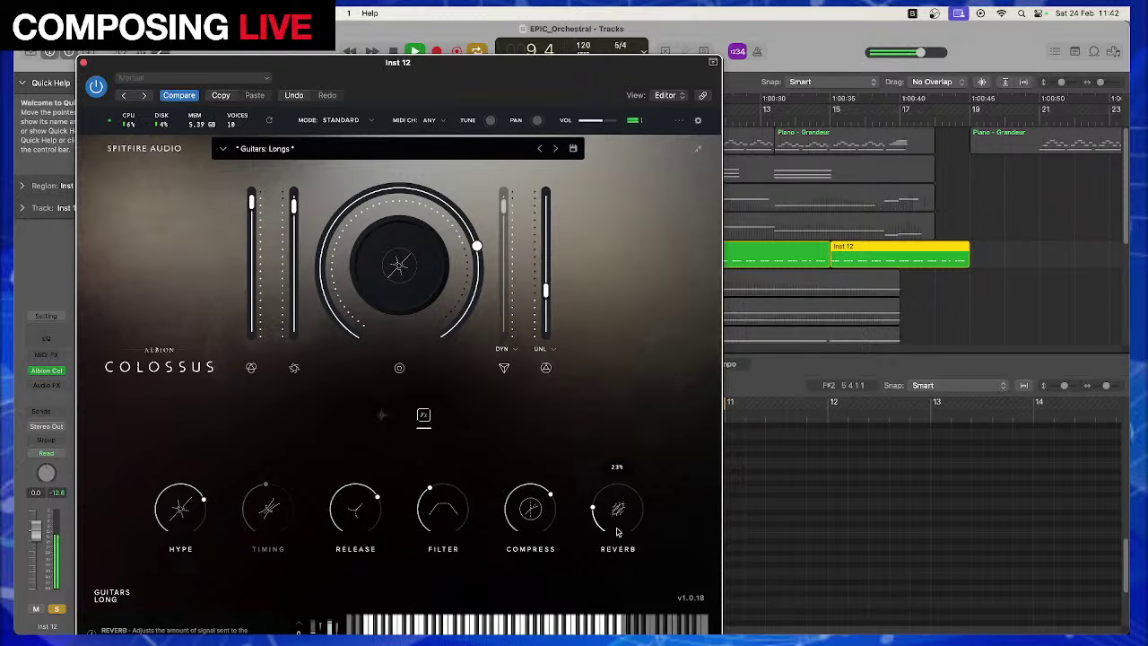
left_click(83, 62)
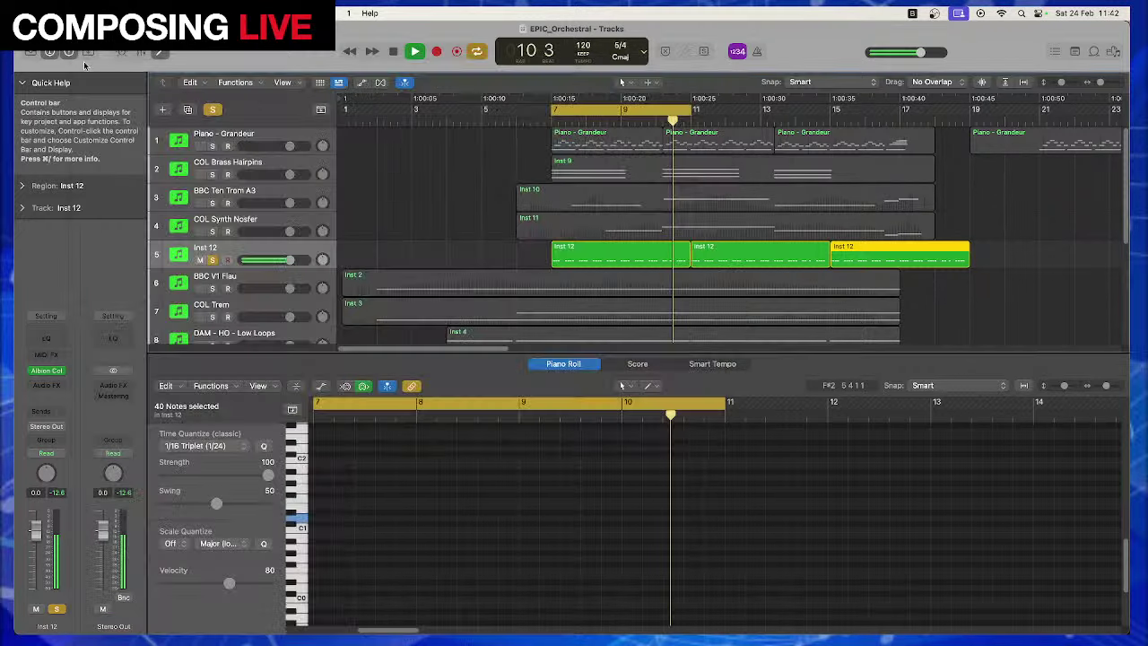
Insert a Stereo Delay after Colossus on Inst 12 and set its left output mix to 40%
left_click(46, 396)
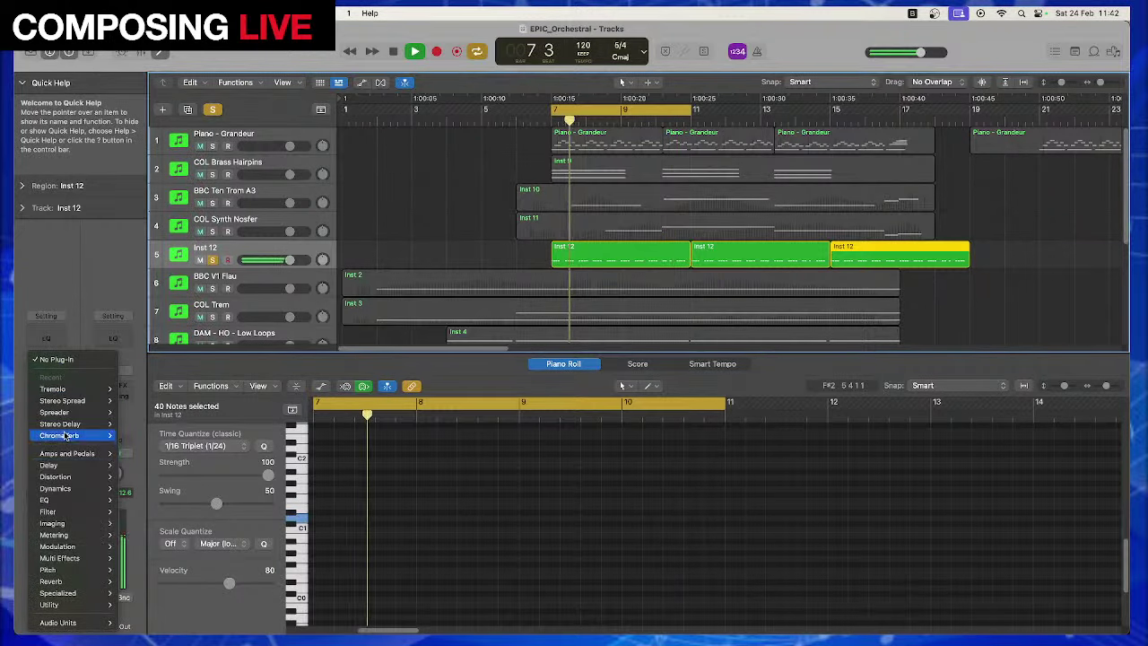
mouse_move(77, 465)
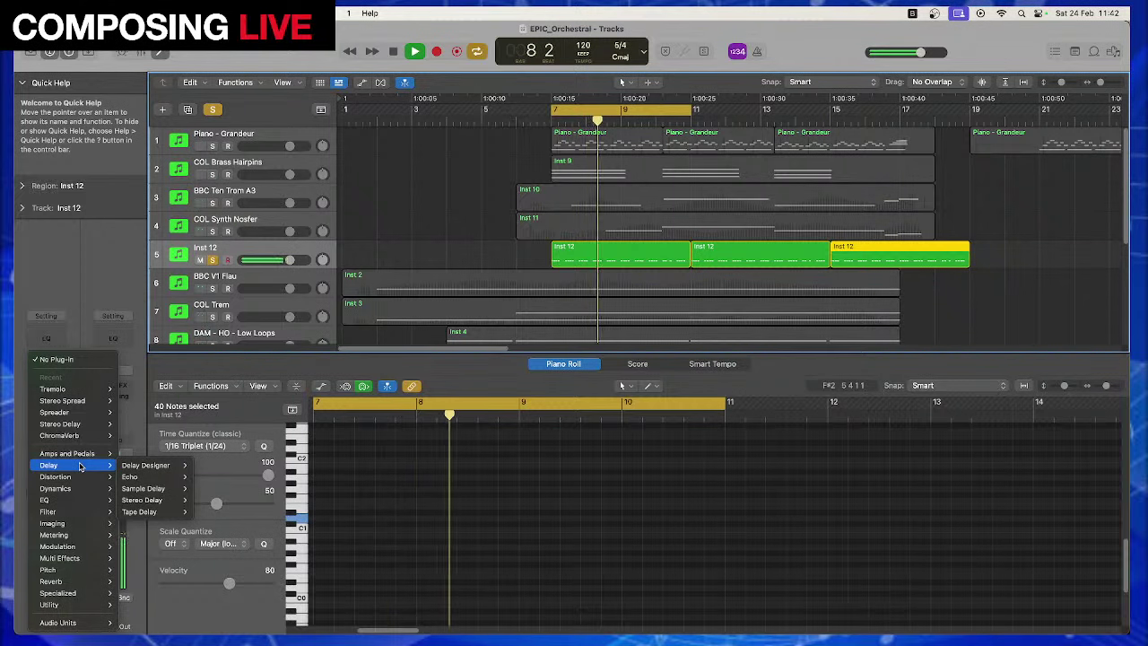
left_click(207, 499)
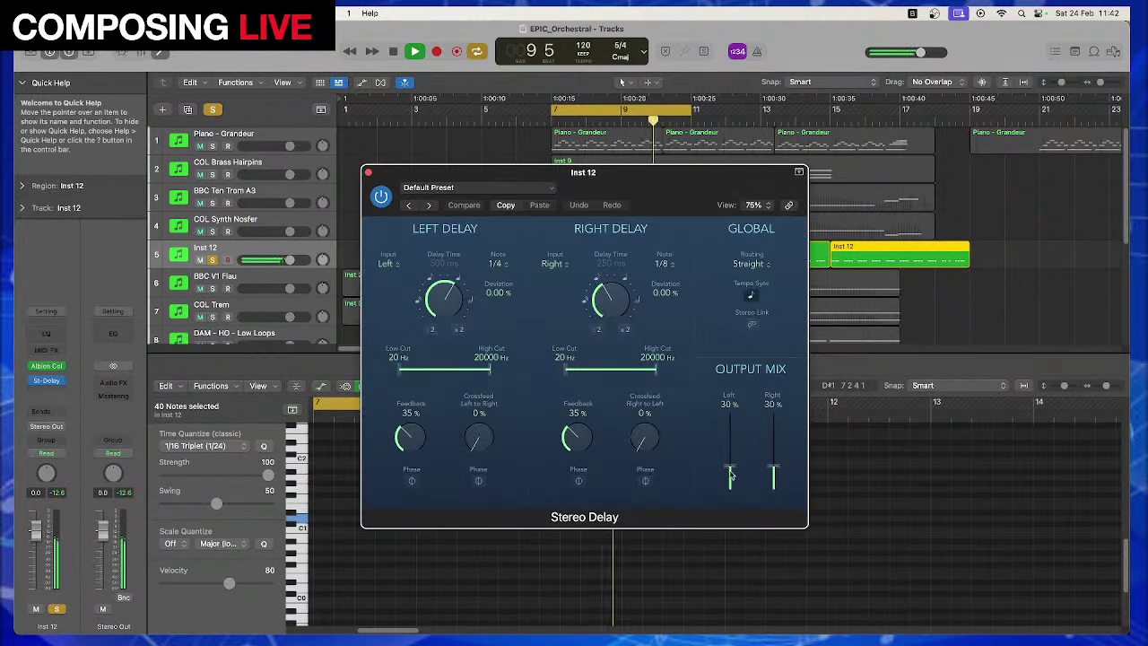
left_click_drag(730, 475, 732, 449)
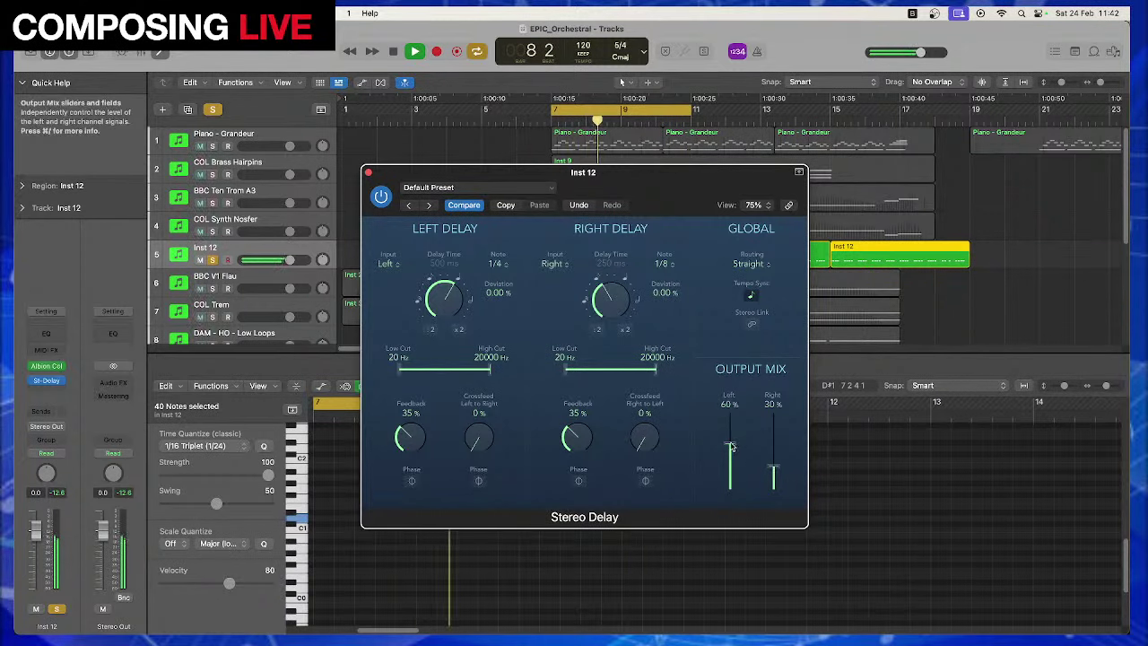
left_click_drag(731, 445, 730, 461)
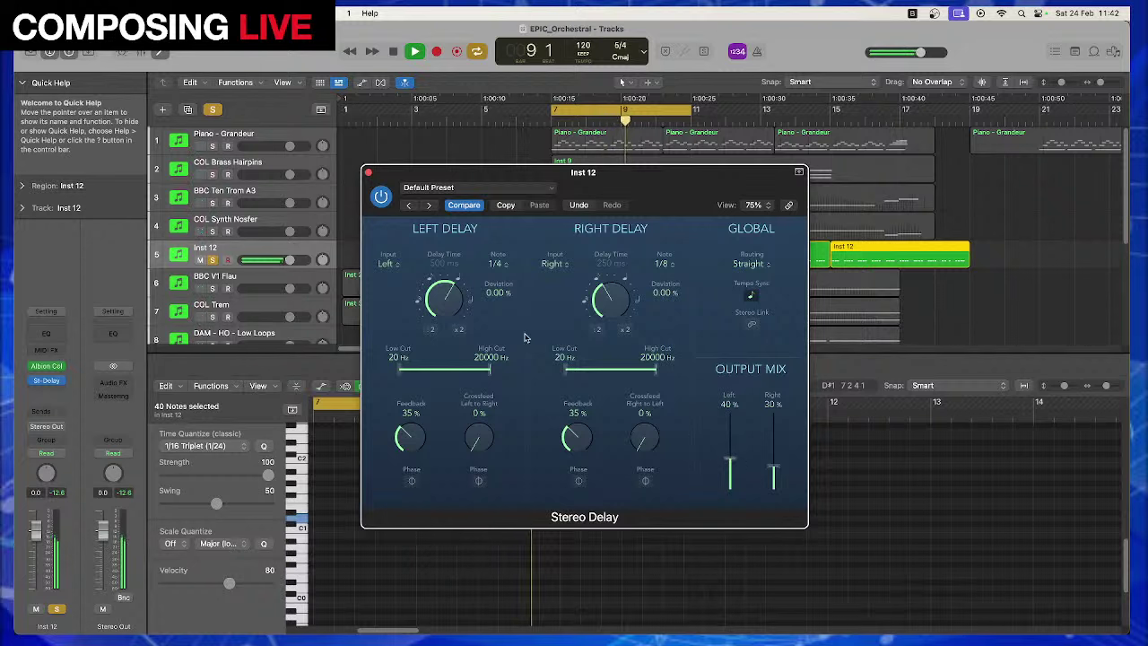
Set the left delay's note value to 1/4 triplet with a deviation of about +8.67%
left_click_drag(453, 299, 443, 273)
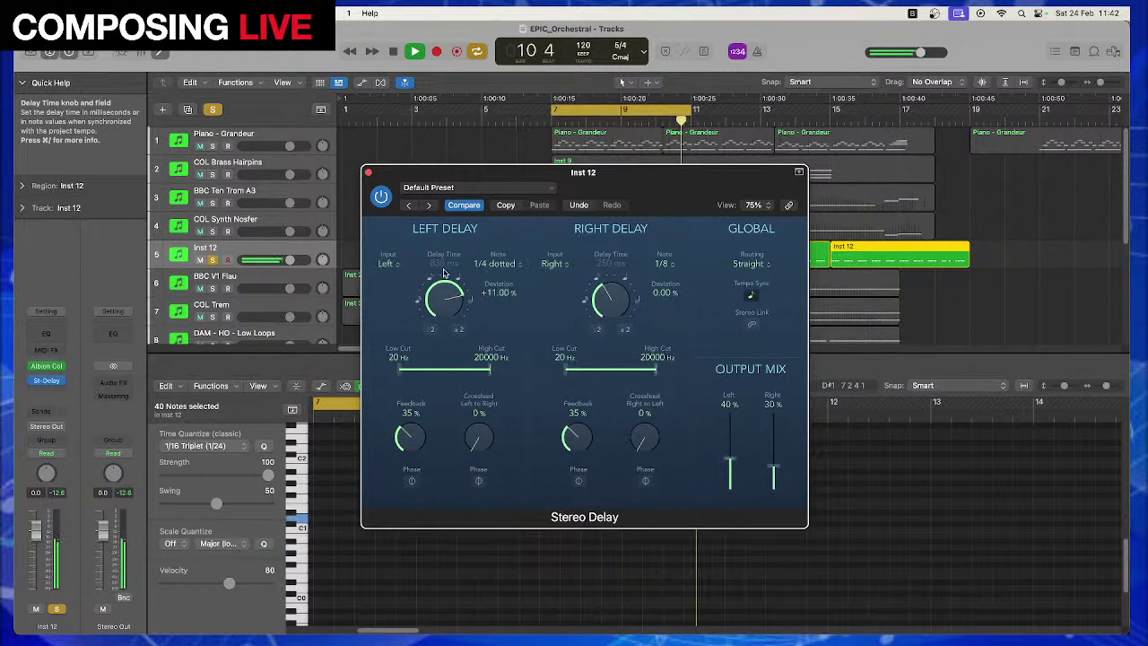
left_click(496, 263)
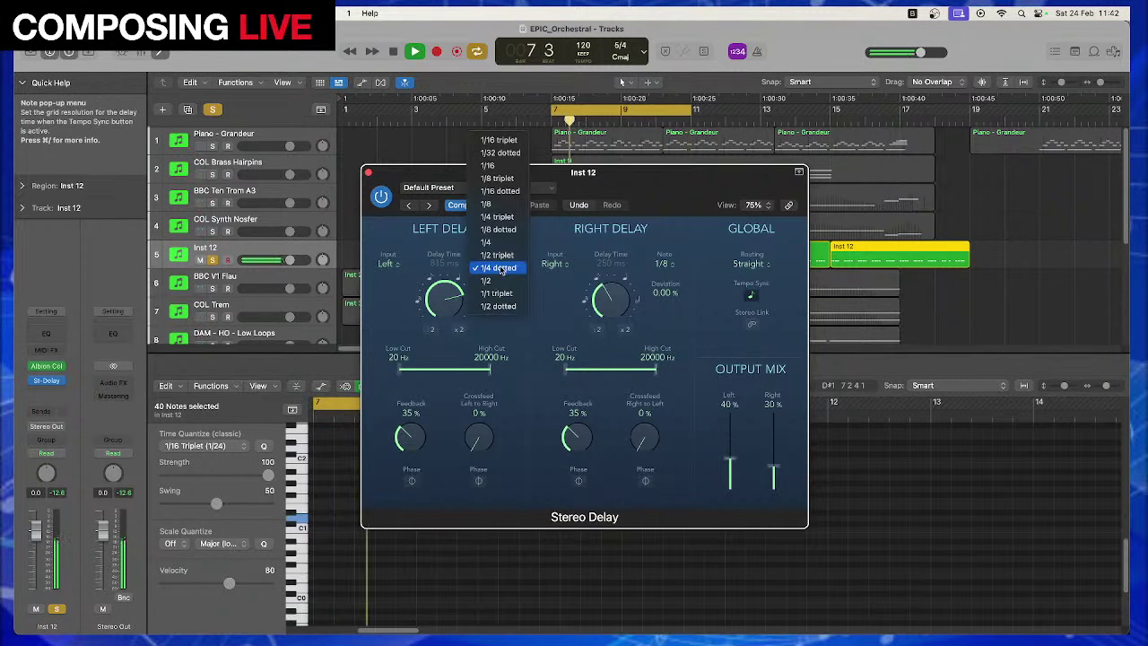
left_click(499, 255)
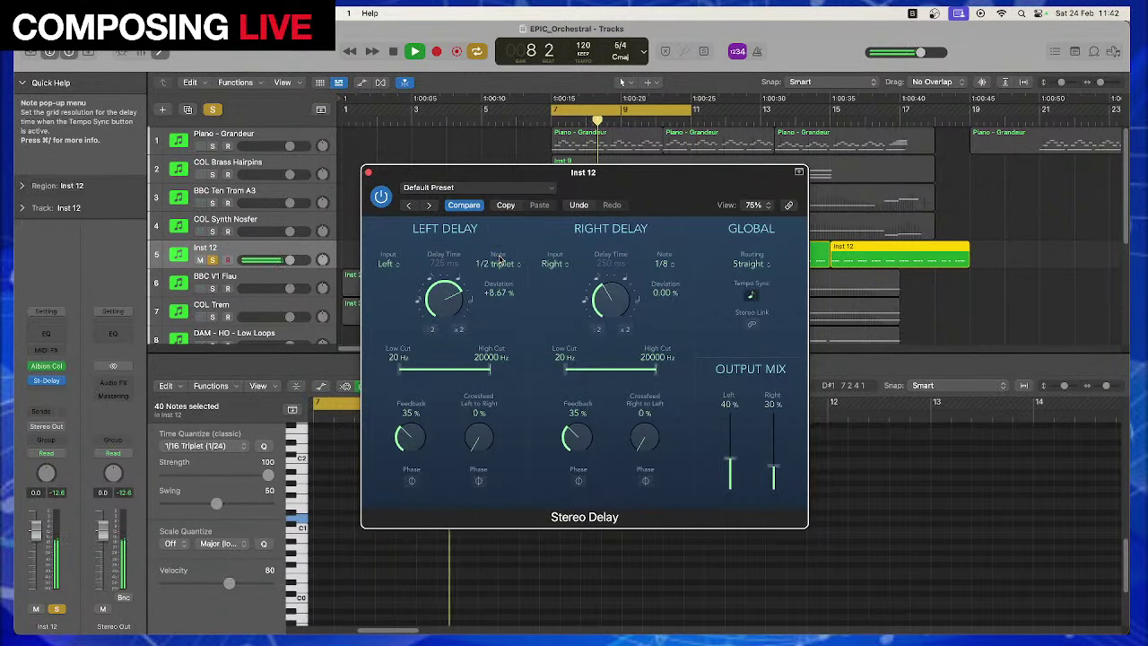
left_click(499, 260)
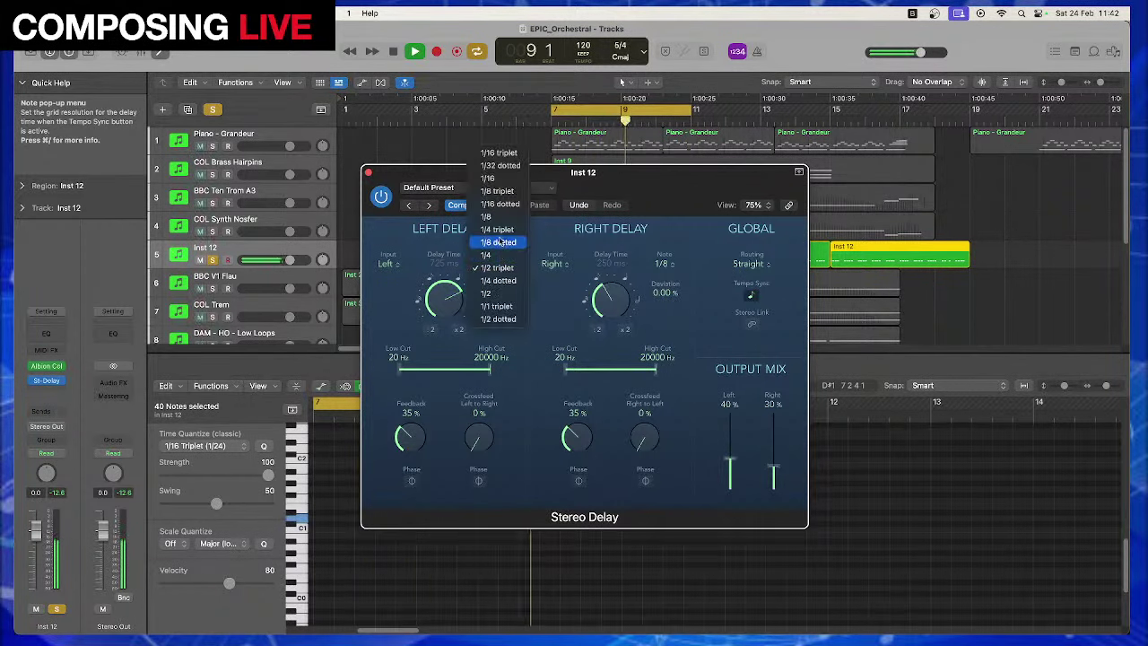
left_click(500, 231)
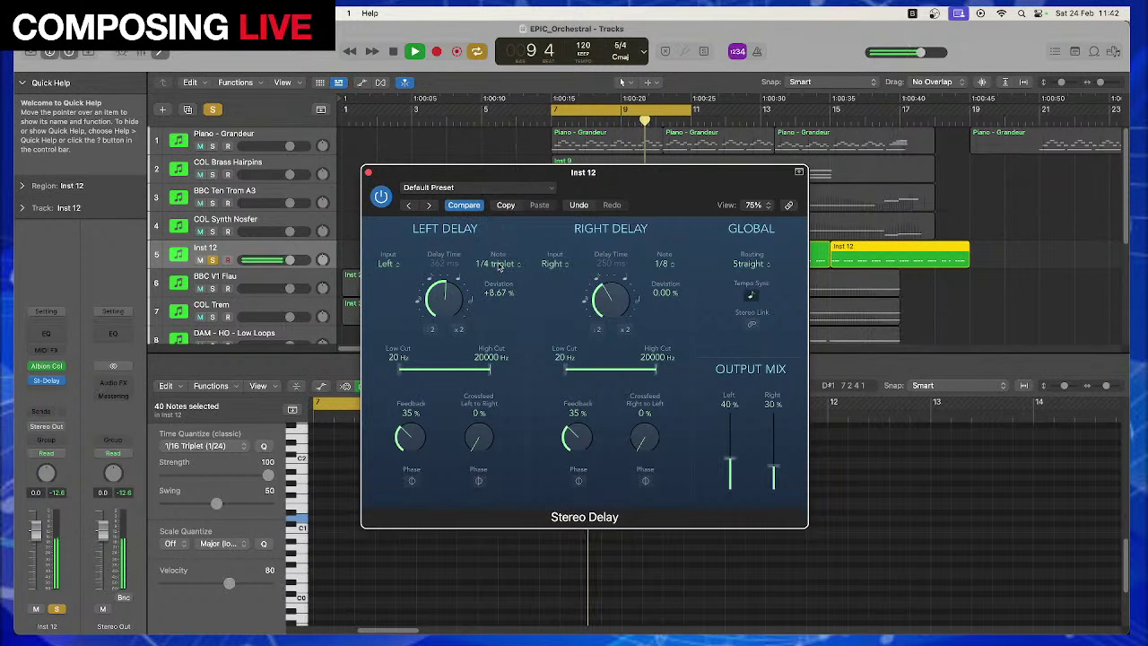
Try the right delay's note value at 1/16 and return it to 1/8
left_click(660, 264)
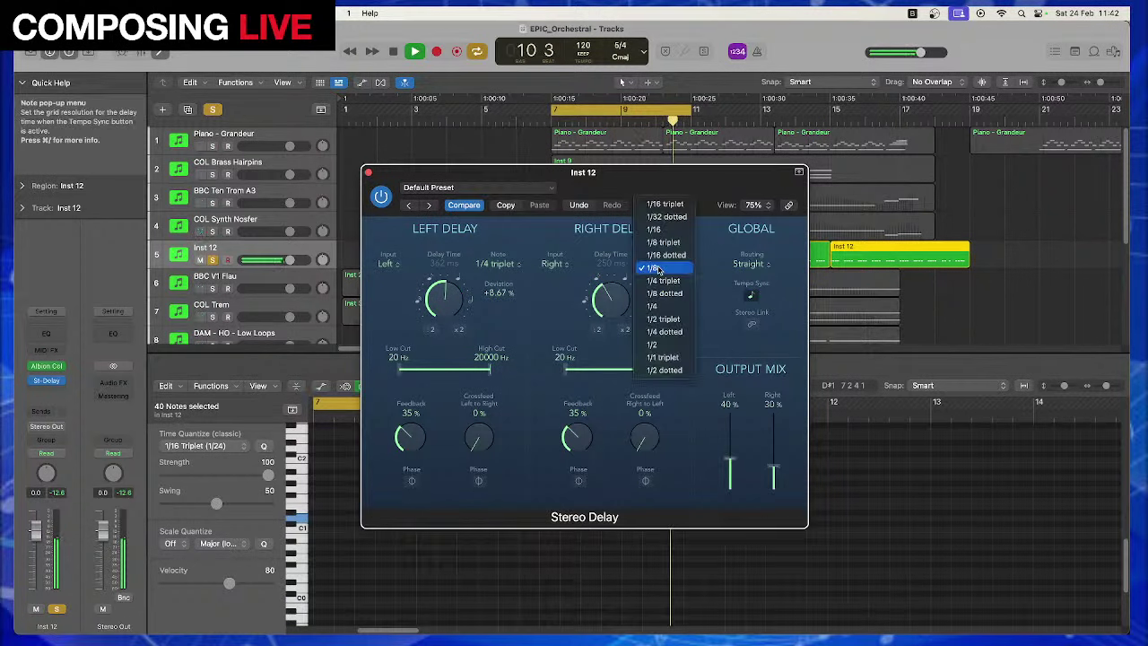
left_click(657, 230)
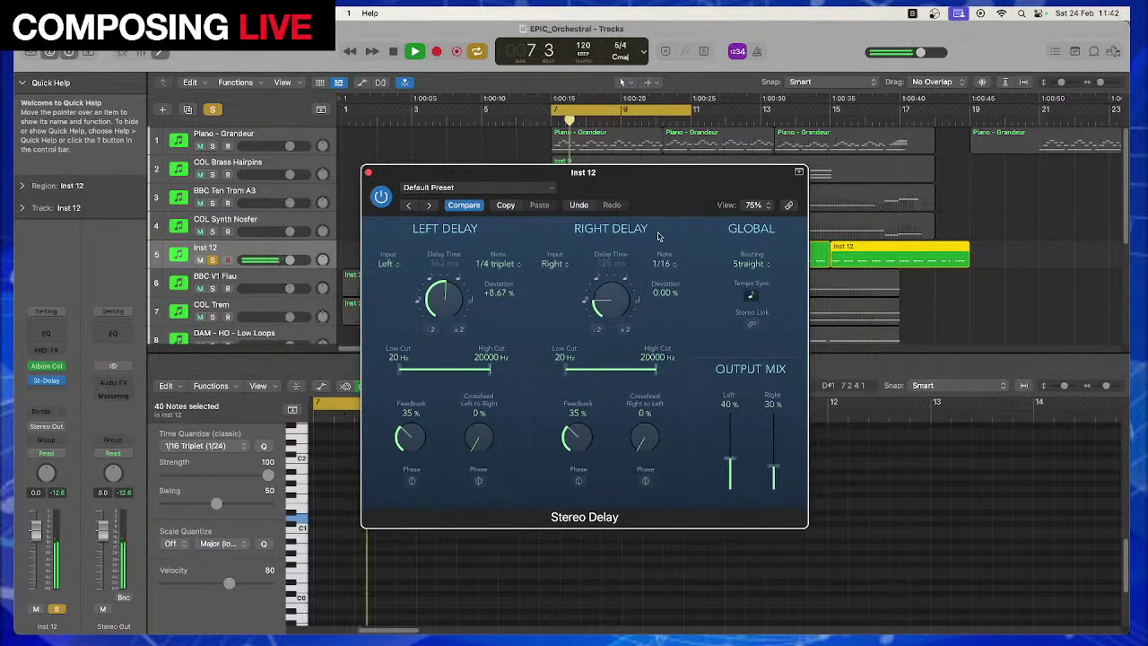
left_click(662, 264)
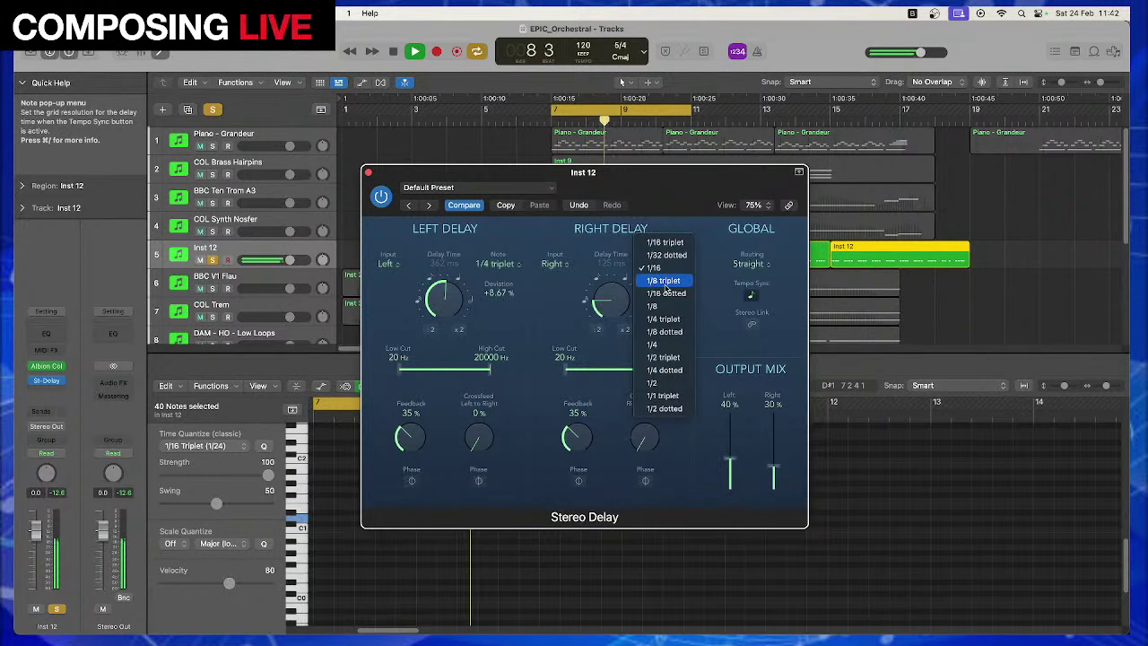
left_click(663, 306)
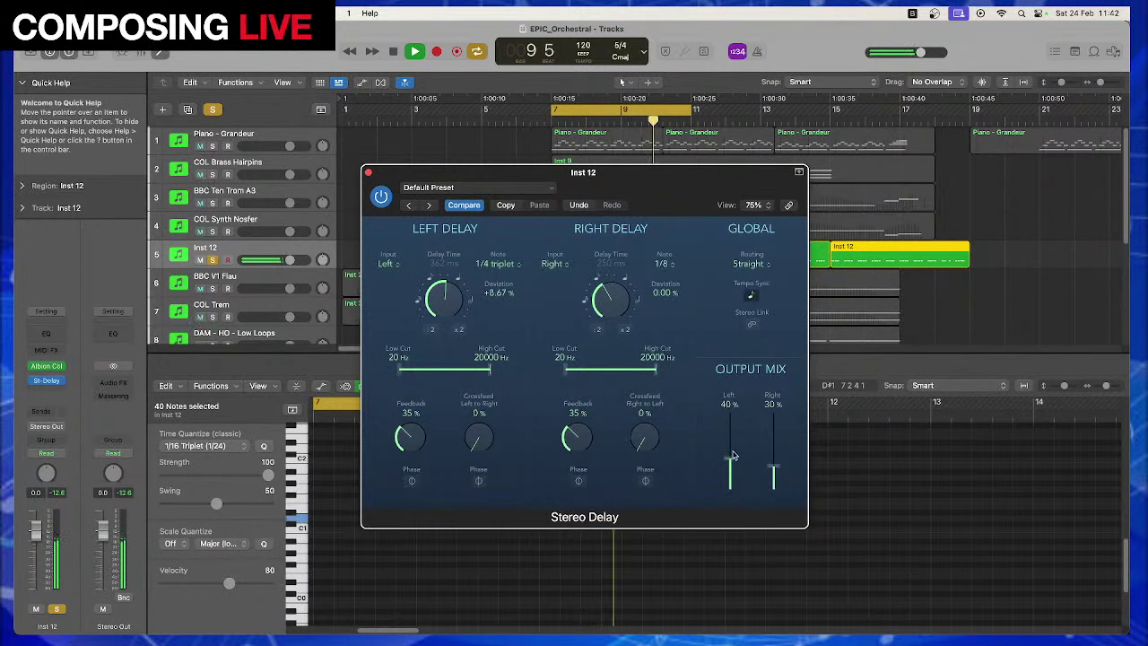
Set the Stereo Delay's left output mix to 30% and close the plug-in
left_click_drag(772, 467, 734, 470)
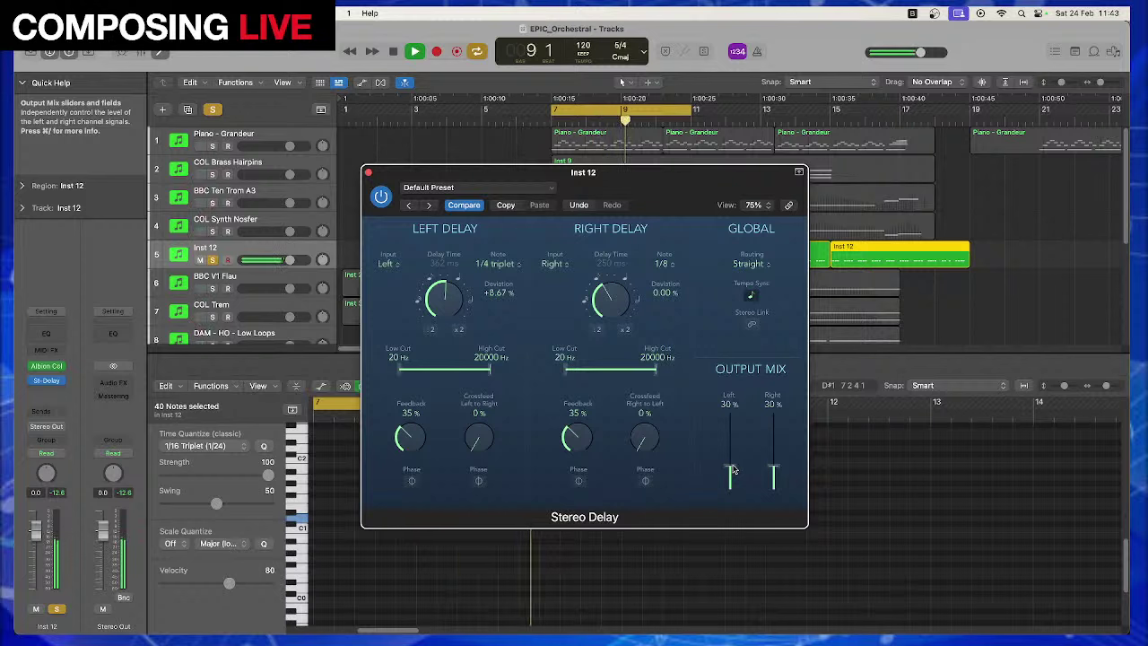
left_click(368, 172)
Insert a stereo Tremolo after the Stereo Delay on the Inst 12 channel
left_click(46, 392)
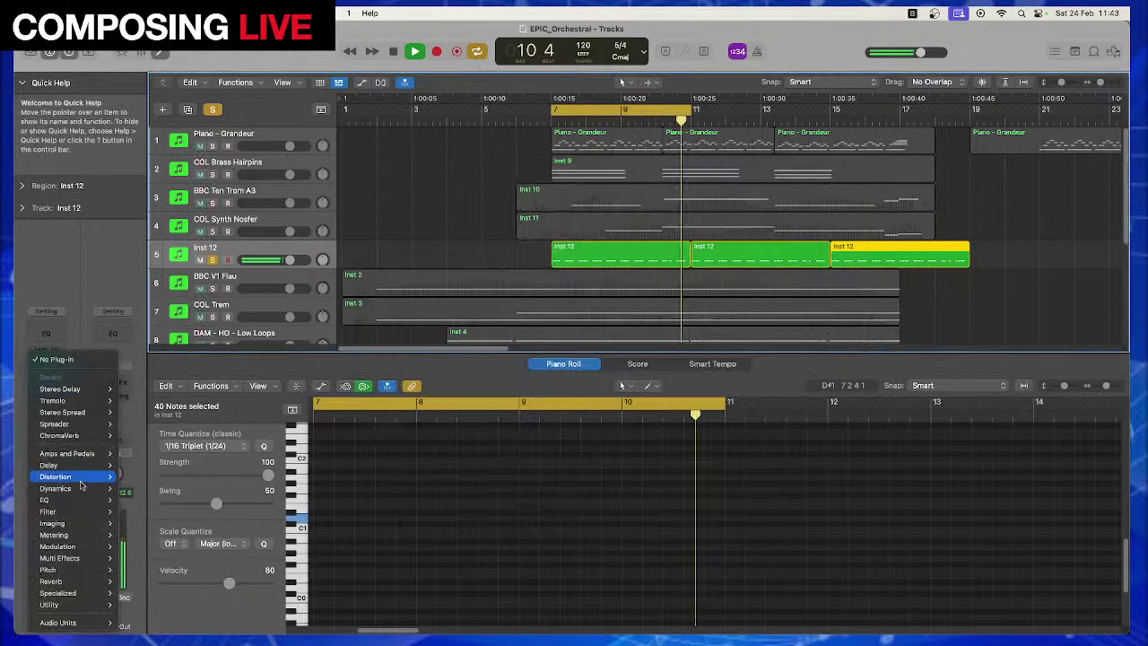
mouse_move(81, 548)
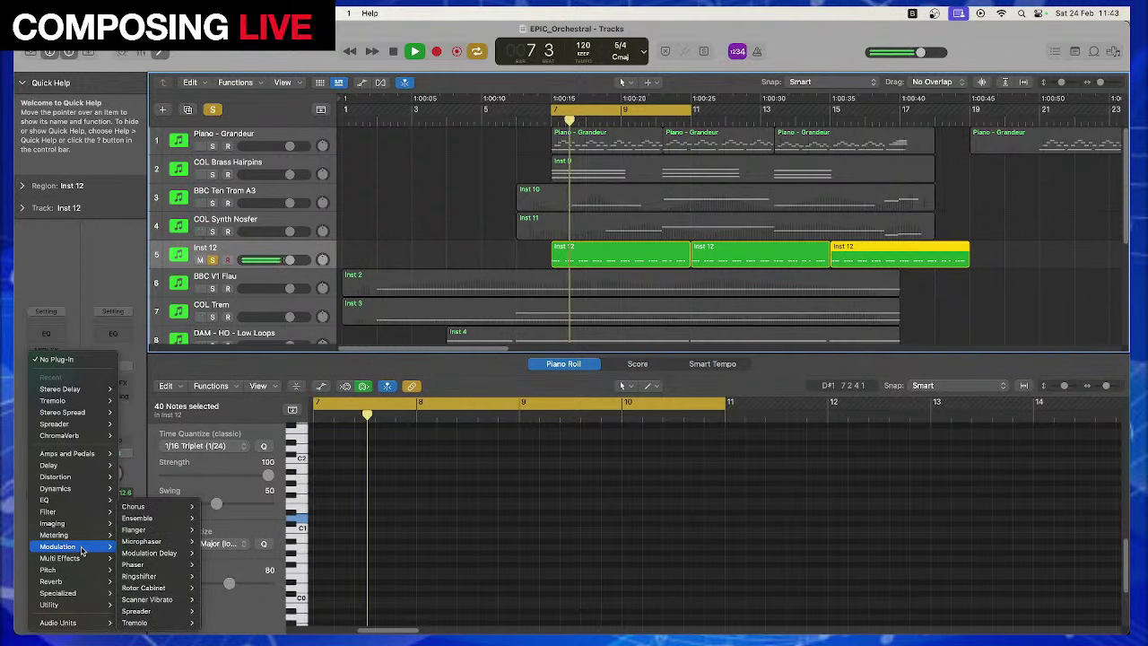
mouse_move(171, 610)
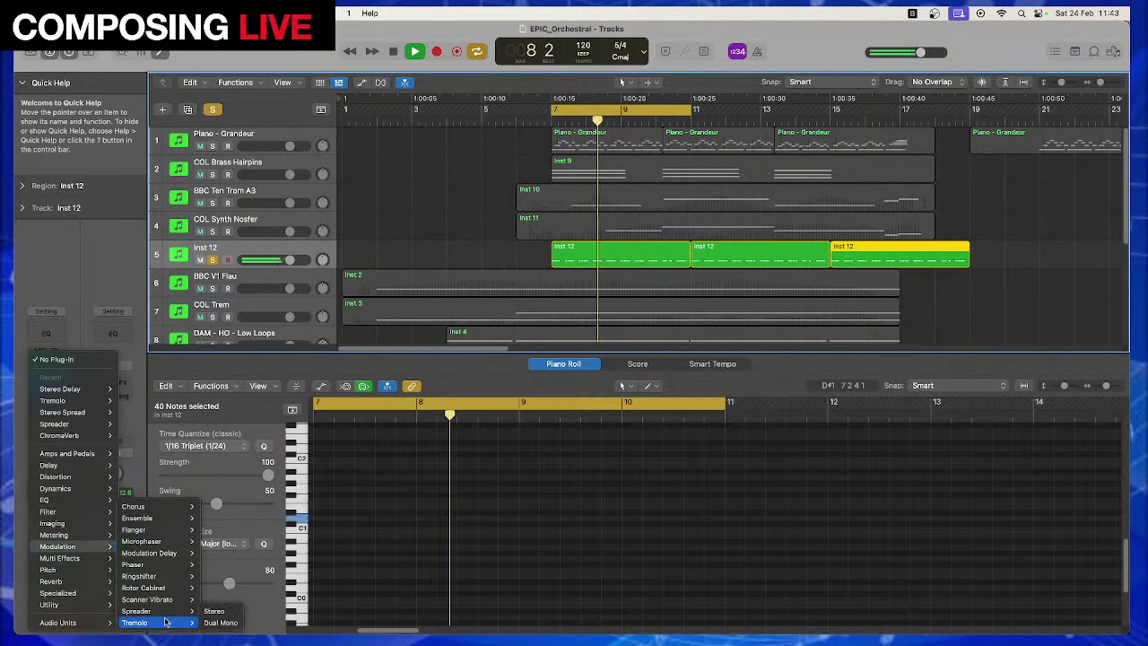
left_click(217, 611)
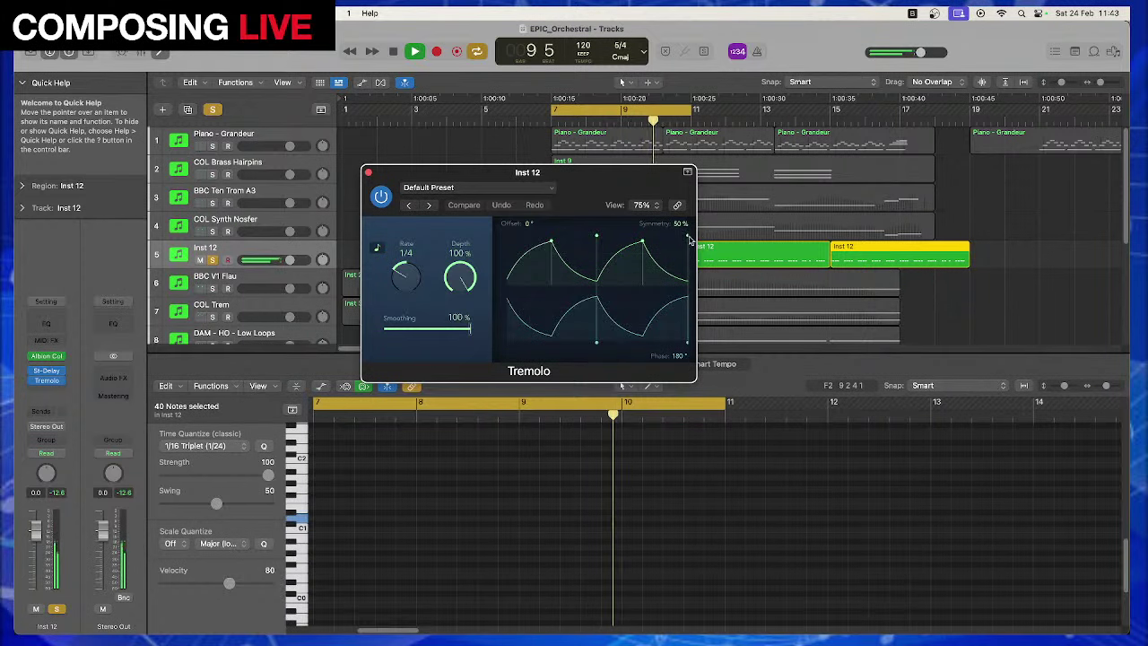
Set the Tremolo's phase to 0°, symmetry to 20%, depth to 100% and rate to 1/8
left_click_drag(460, 279, 460, 297)
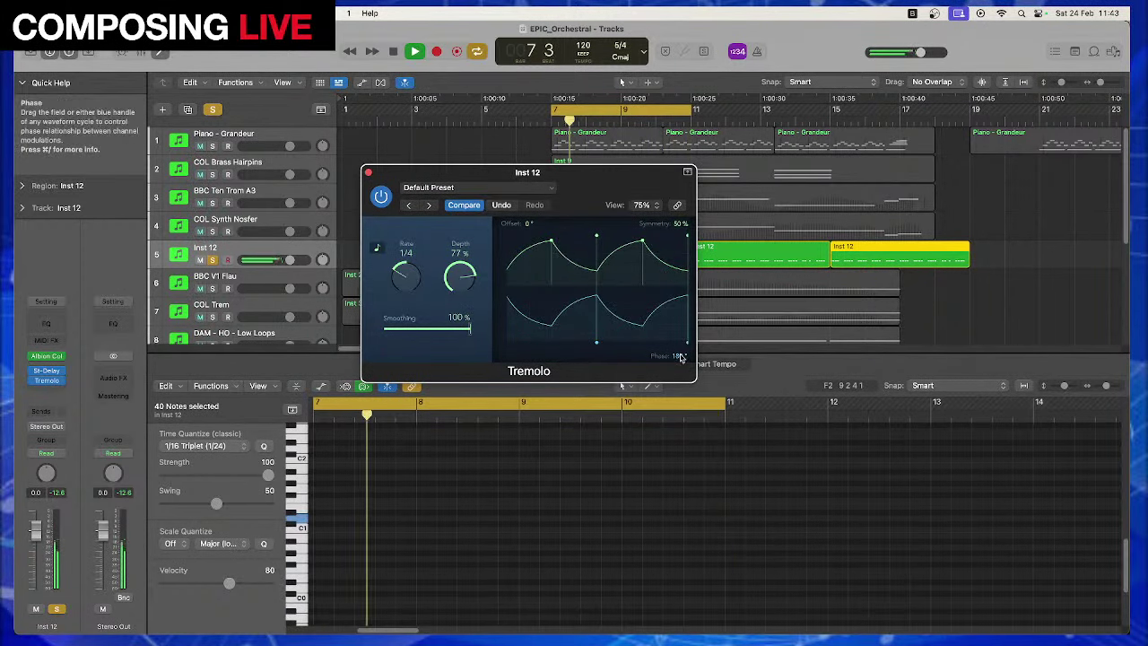
left_click_drag(674, 355, 675, 390)
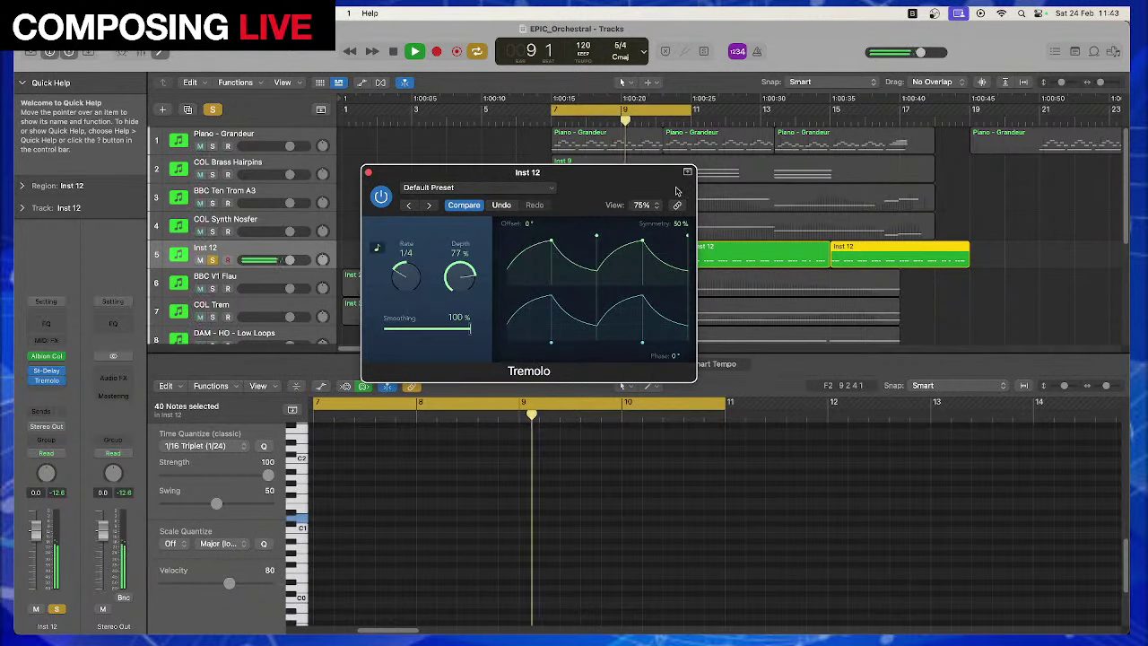
left_click_drag(642, 243, 616, 242)
left_click_drag(461, 273, 454, 245)
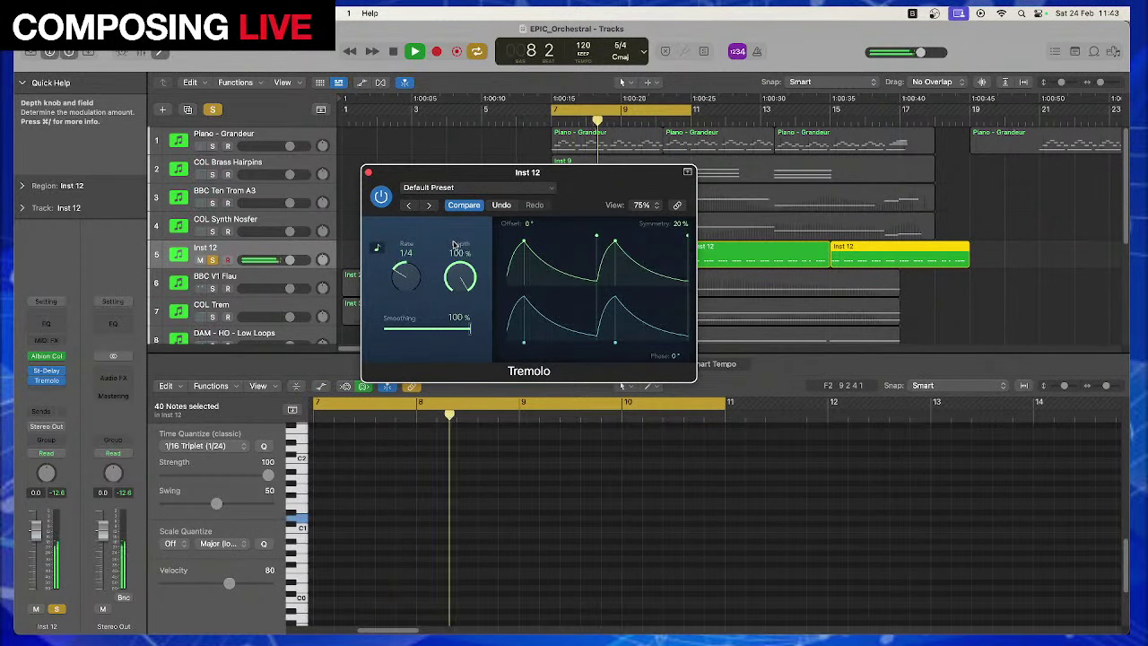
left_click_drag(402, 267, 405, 270)
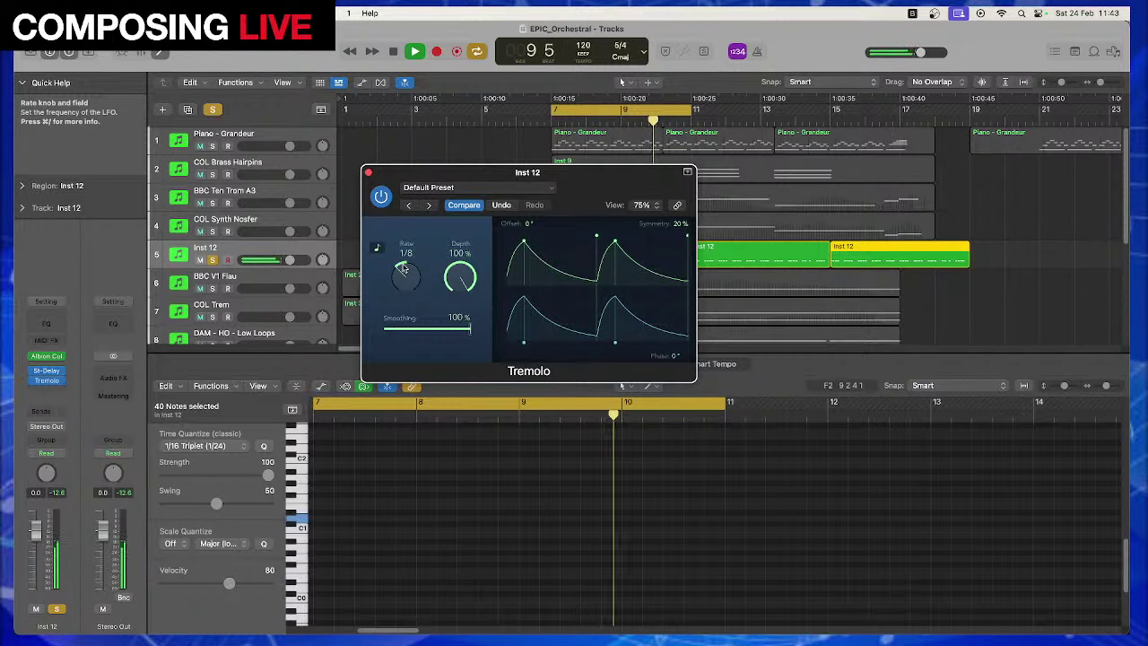
Try the Tremolo's rate at 1/4 and return it to 1/8, with symmetry at 17%, smoothing at 75% and depth at 67%
left_click_drag(403, 267, 400, 280)
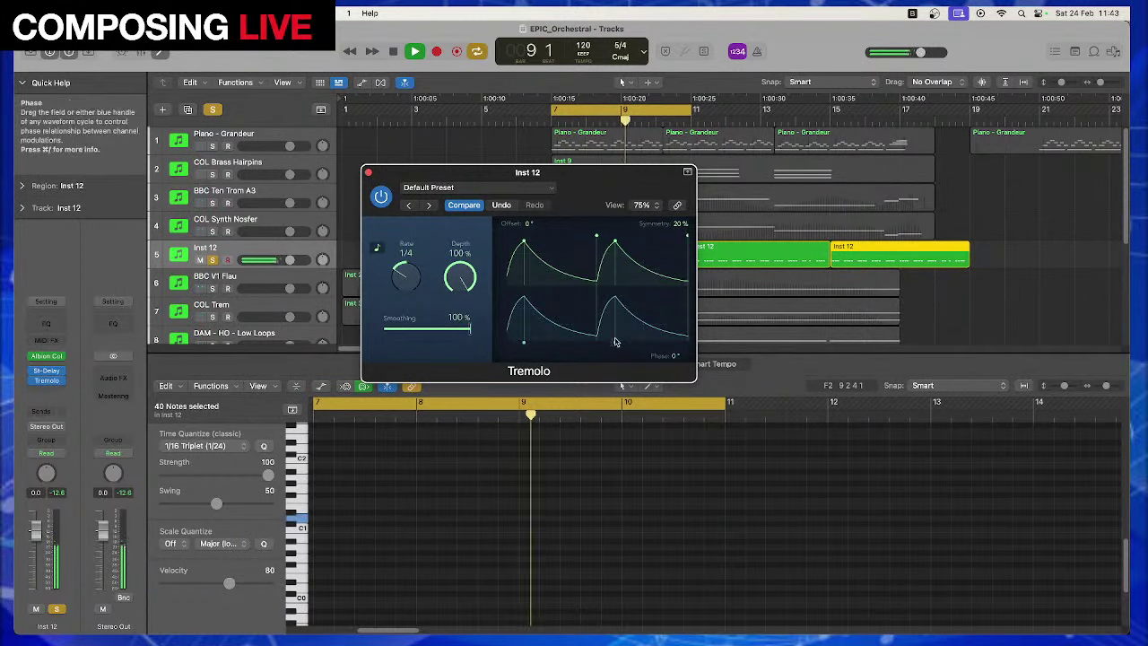
mouse_move(677, 223)
left_mouse_down()
mouse_move(677, 242)
mouse_move(678, 229)
left_mouse_up()
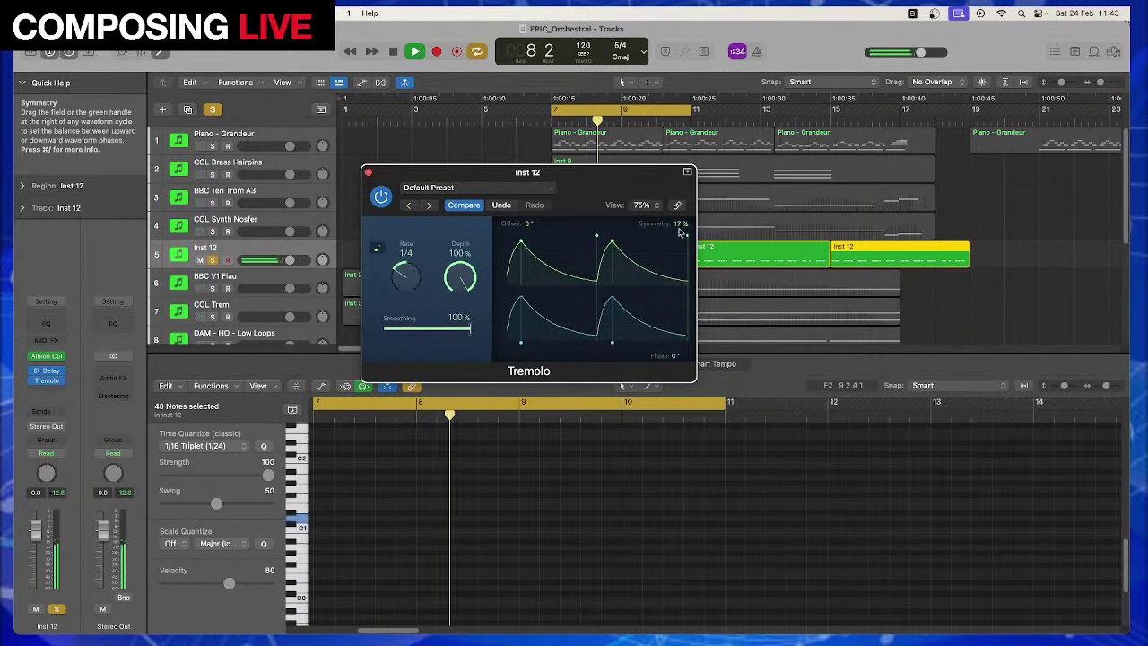
left_click_drag(469, 328, 433, 334)
left_click_drag(406, 286, 404, 283)
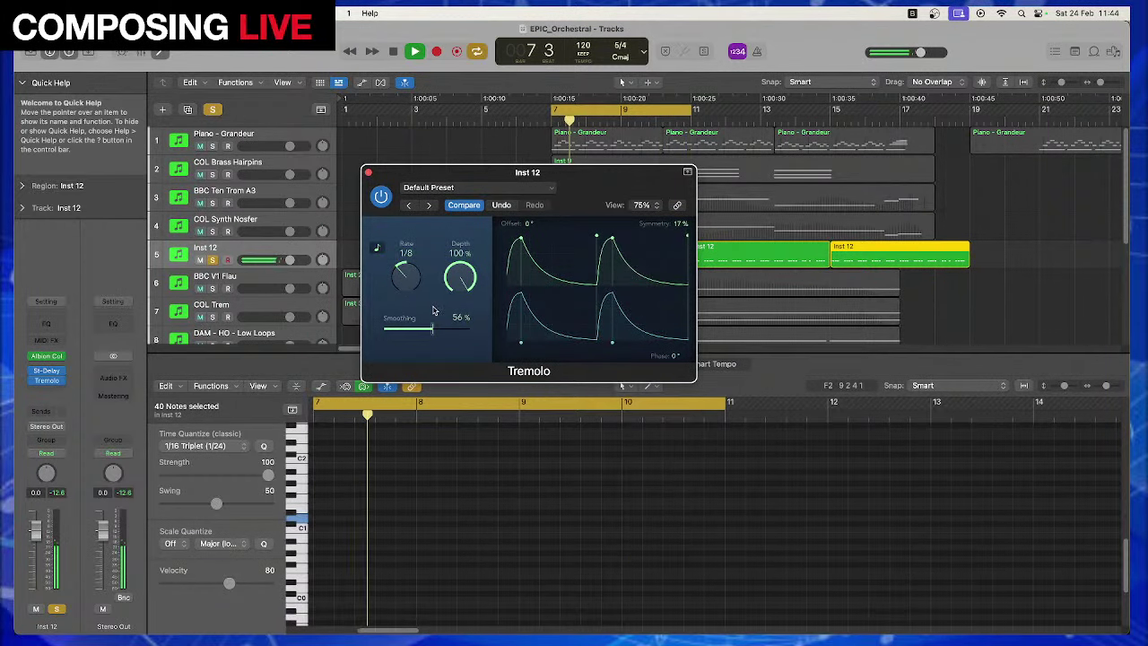
left_click_drag(432, 331, 450, 333)
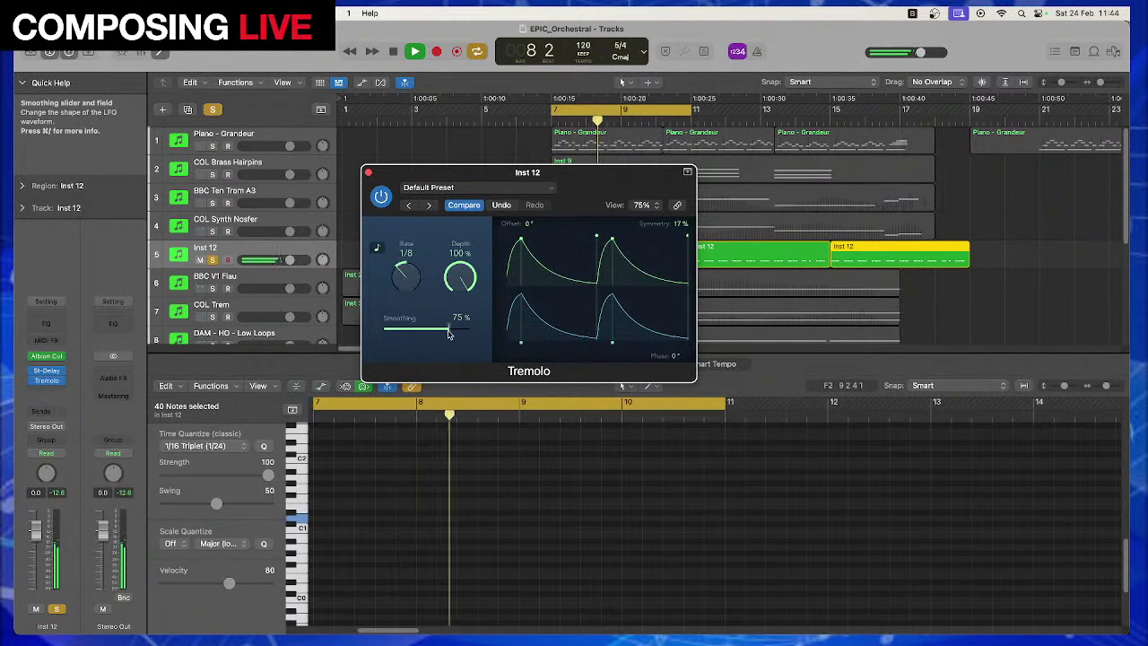
left_click_drag(460, 278, 460, 292)
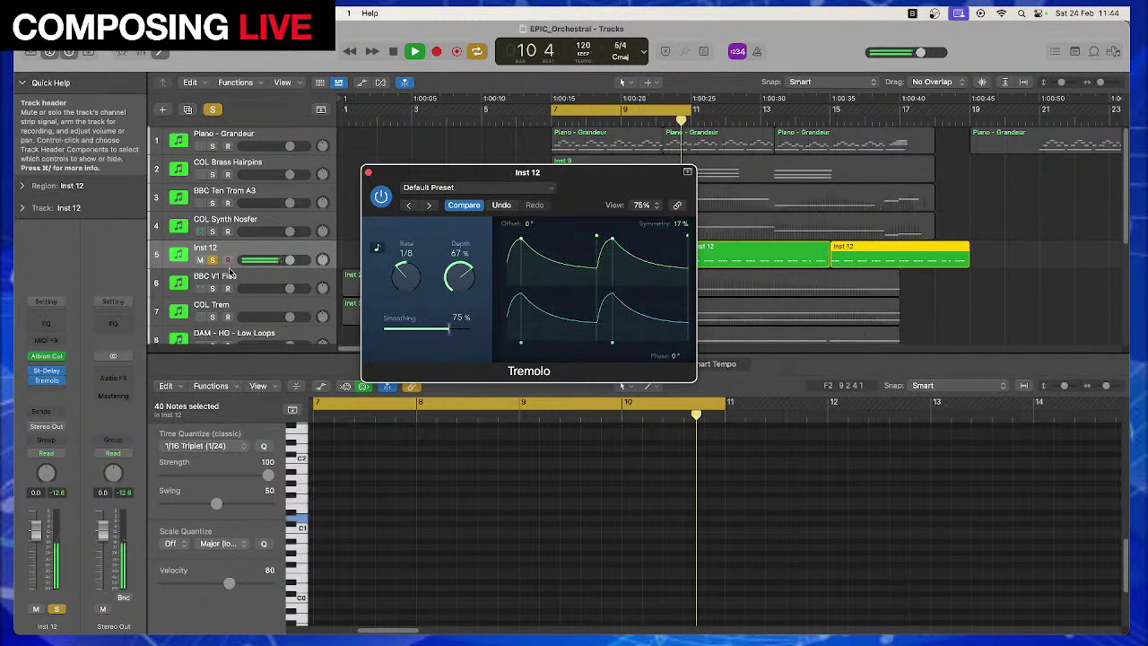
Unsolo the Inst 12 track, set the Tremolo's smoothing to 47% and close the plug-in
left_click(213, 260)
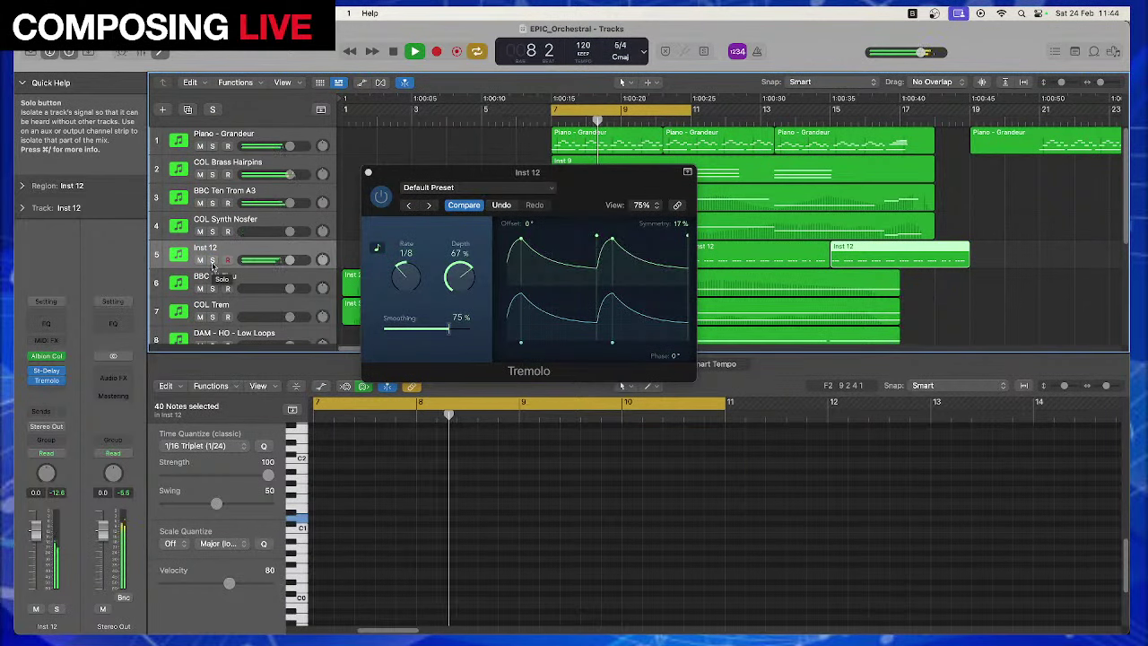
left_click_drag(446, 331, 425, 333)
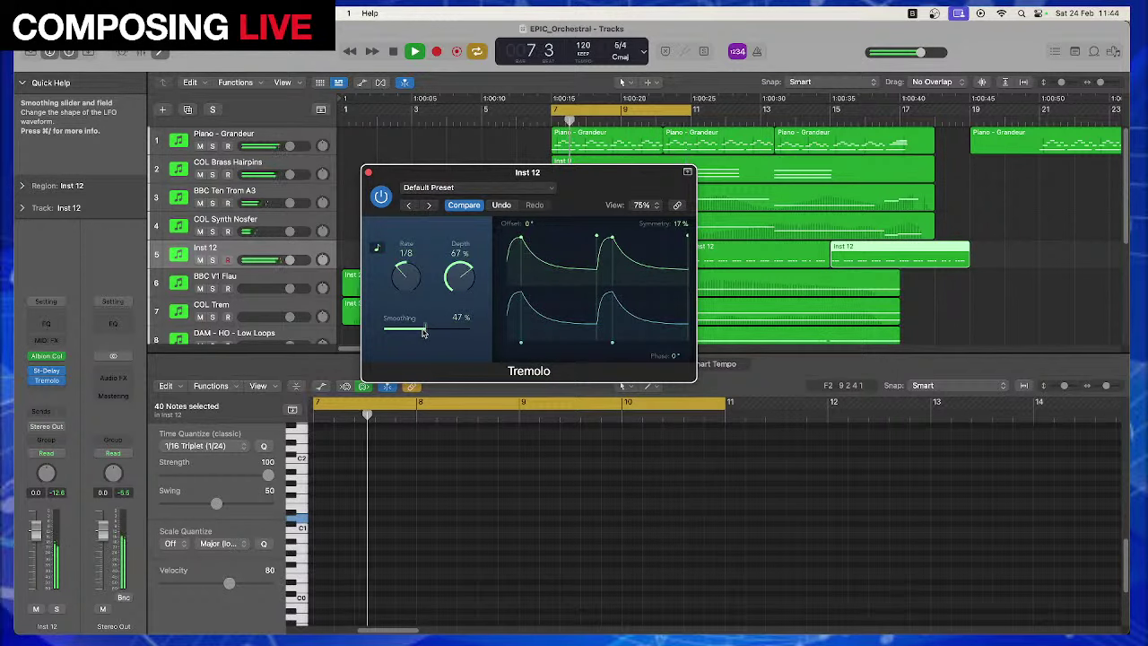
left_click(367, 173)
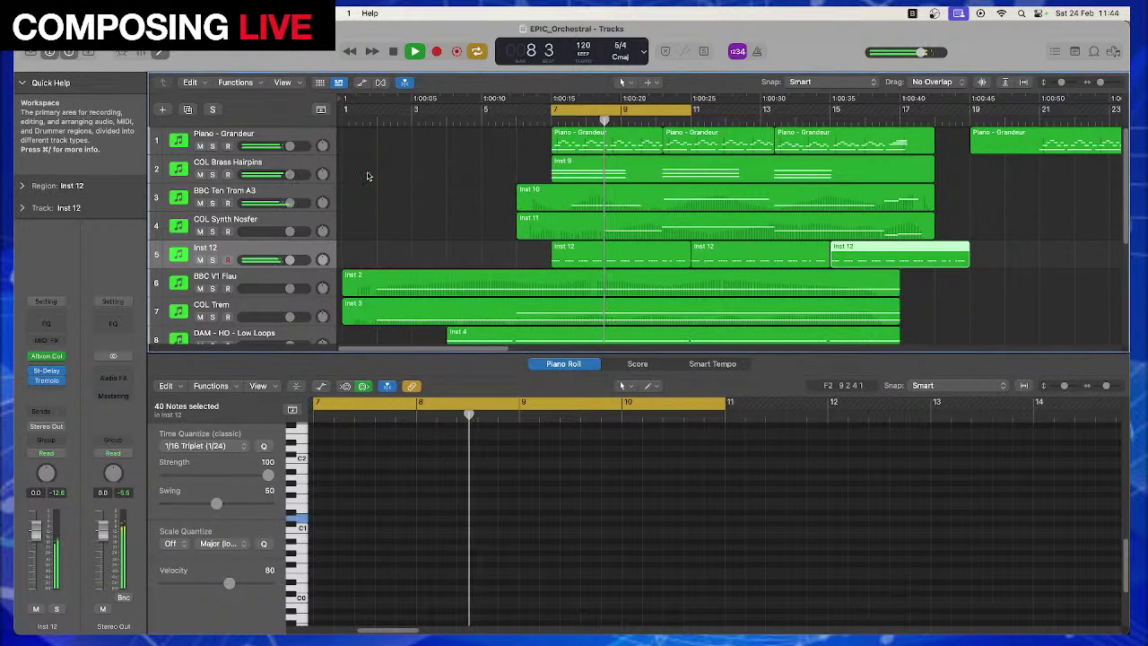
Examine the effect controls of the Colossus guitar instrument on Inst 12 and close its window
left_click(47, 358)
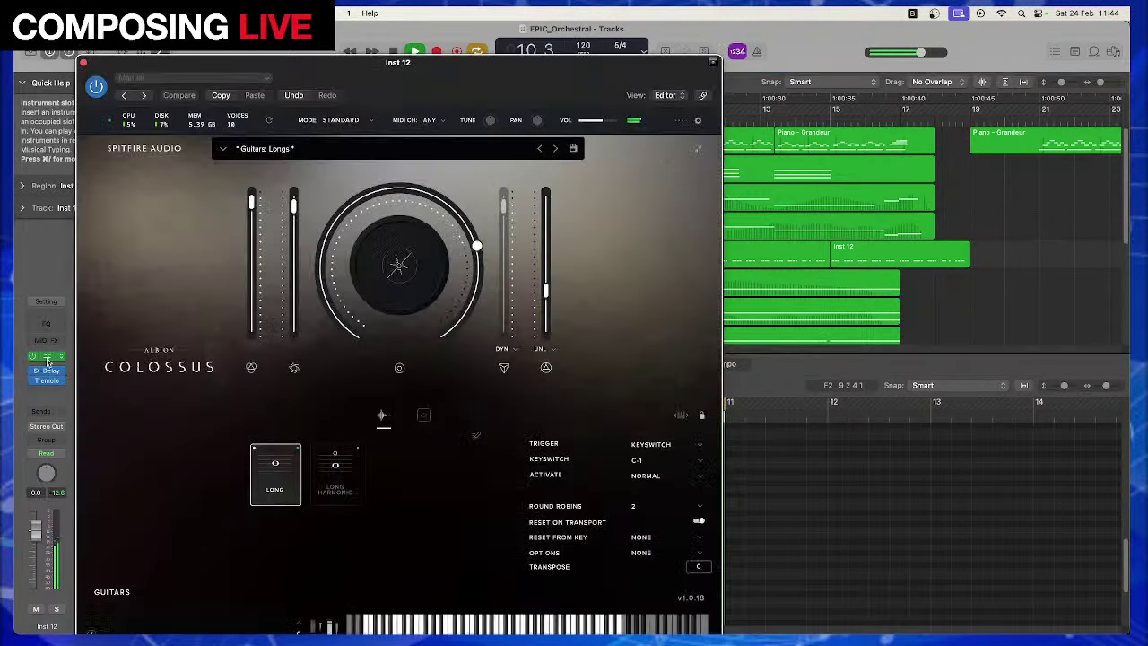
left_click(424, 415)
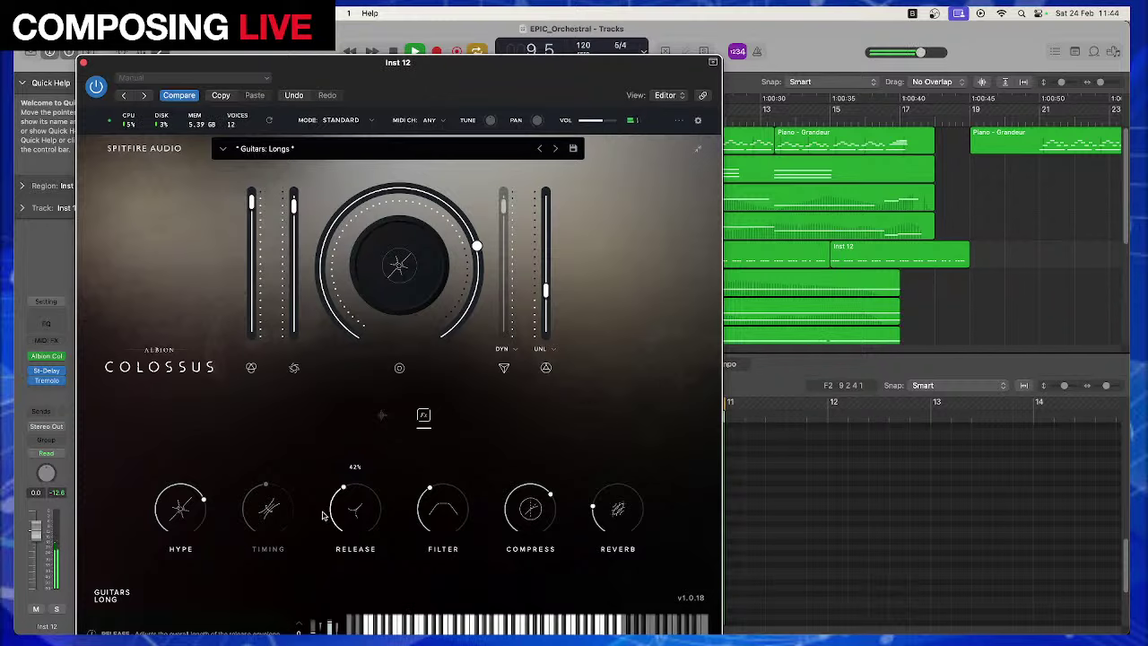
left_click(82, 63)
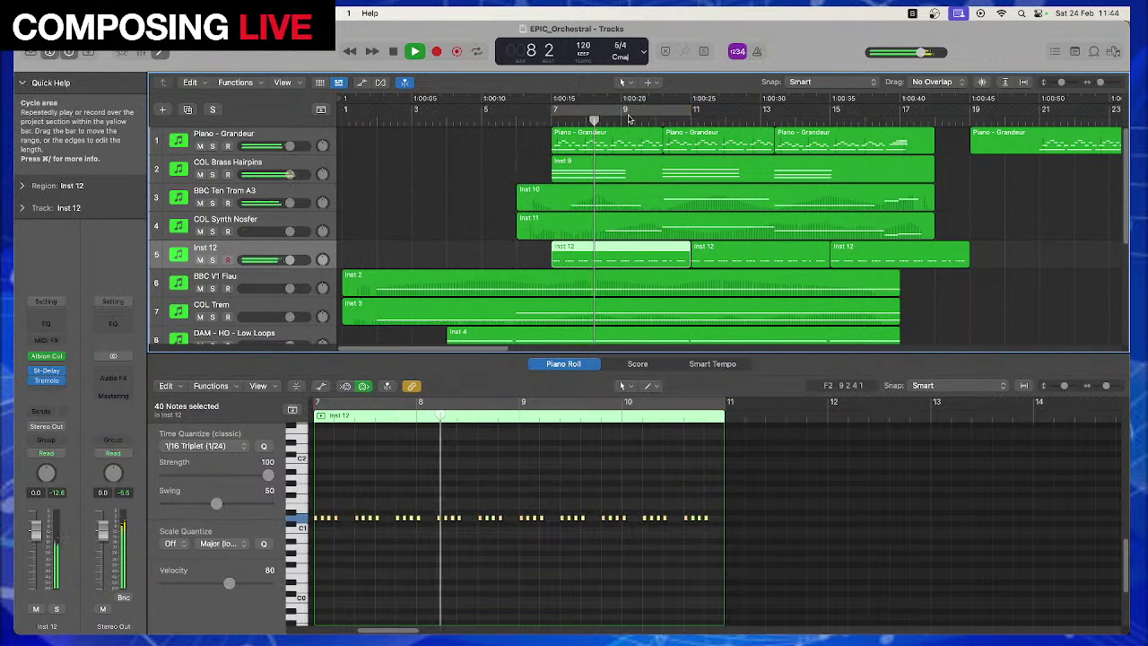
Shorten the last Inst 12 region on track 5 so that it ends partway through bar 17
left_click(532, 161)
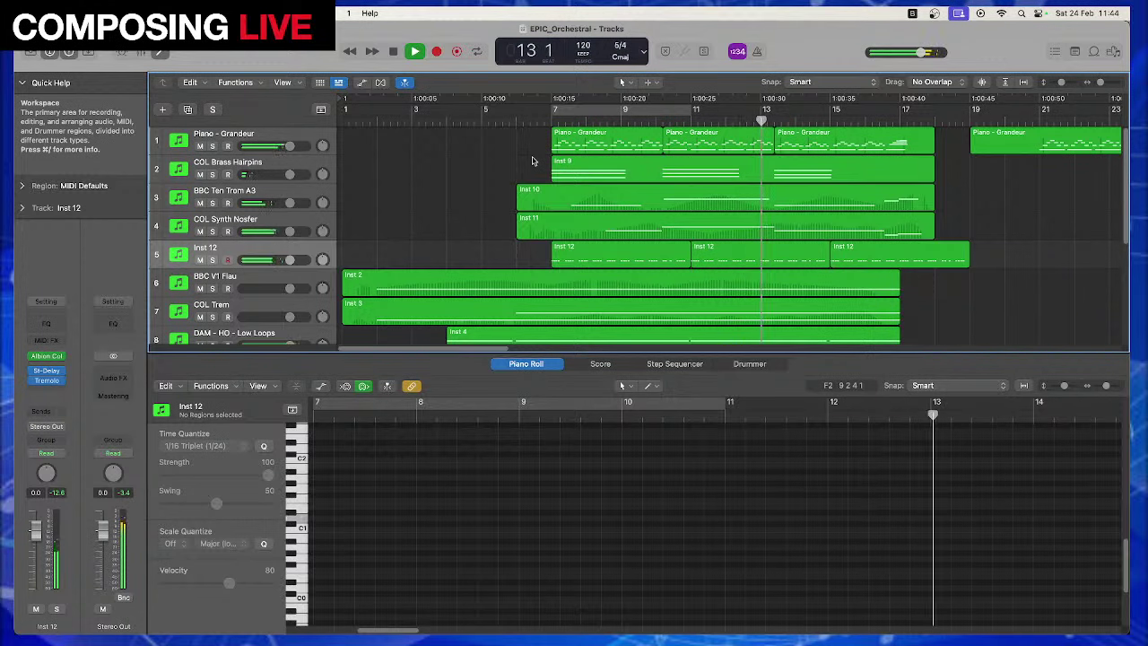
left_click_drag(990, 250, 650, 258)
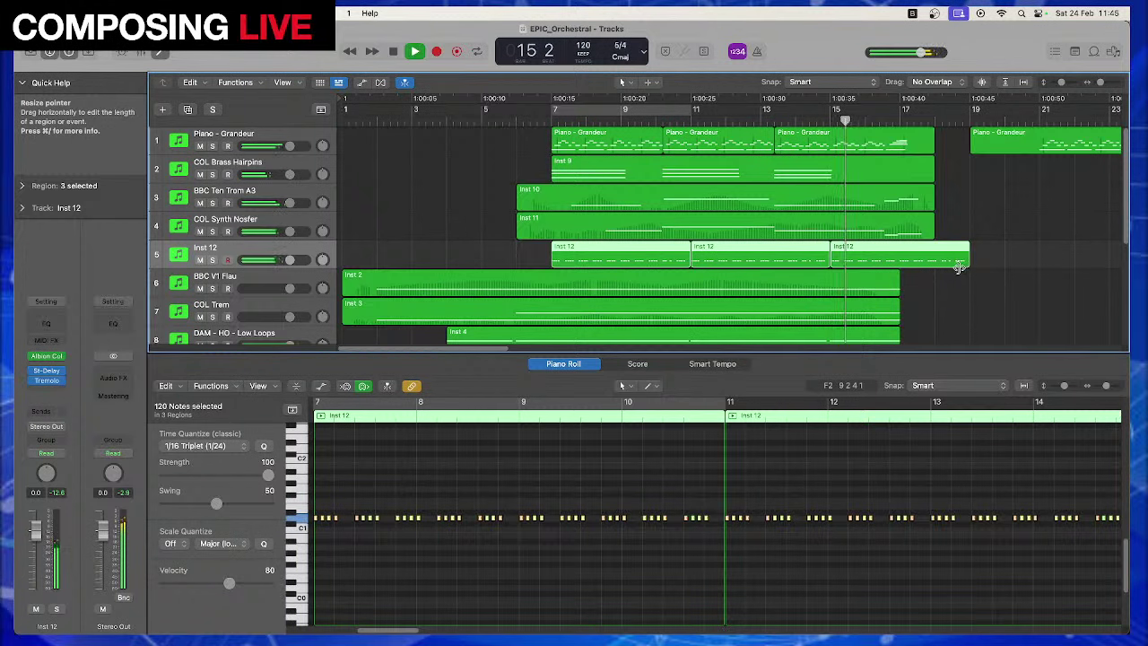
mouse_move(968, 272)
left_mouse_down()
mouse_move(1012, 272)
mouse_move(965, 278)
left_mouse_up()
left_click(980, 283)
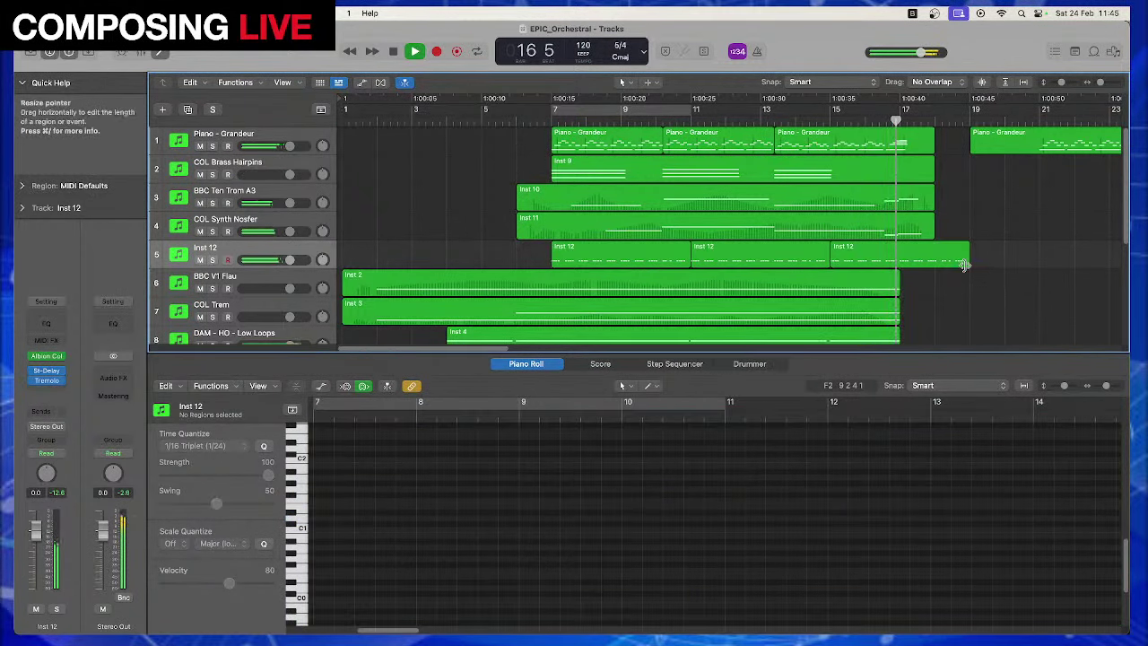
left_click_drag(964, 265, 913, 275)
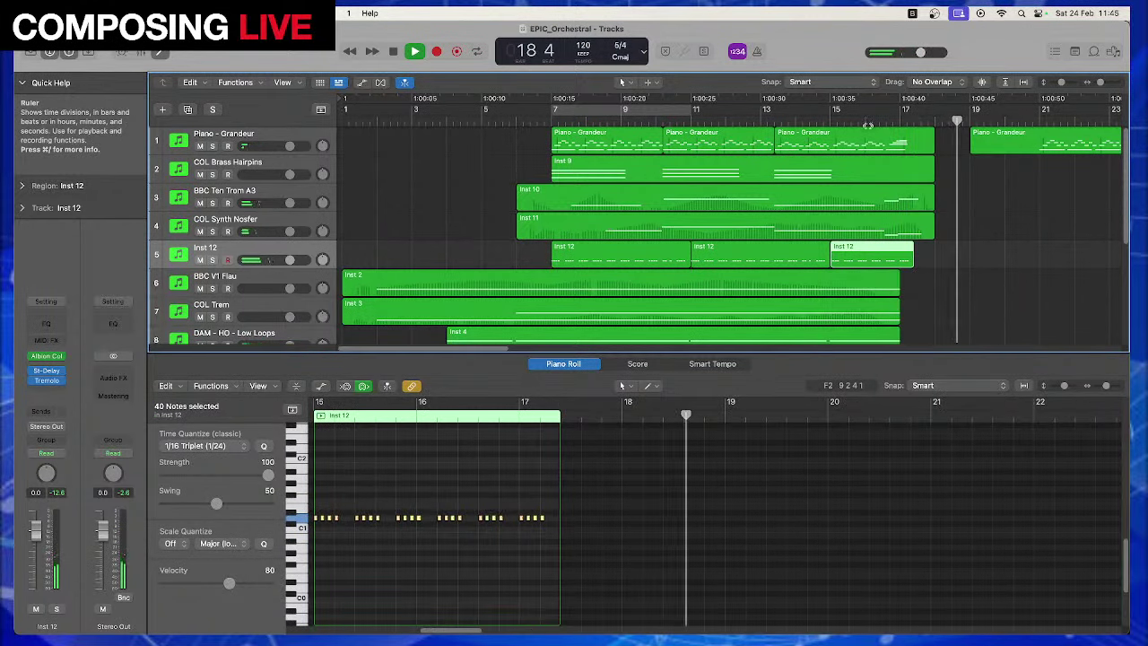
Move the Inst 6 region and the two Inst 7 regions that start at bar 18 together to bar 20
key("comma")
key("comma")
scroll(1021, 266, "down", 3)
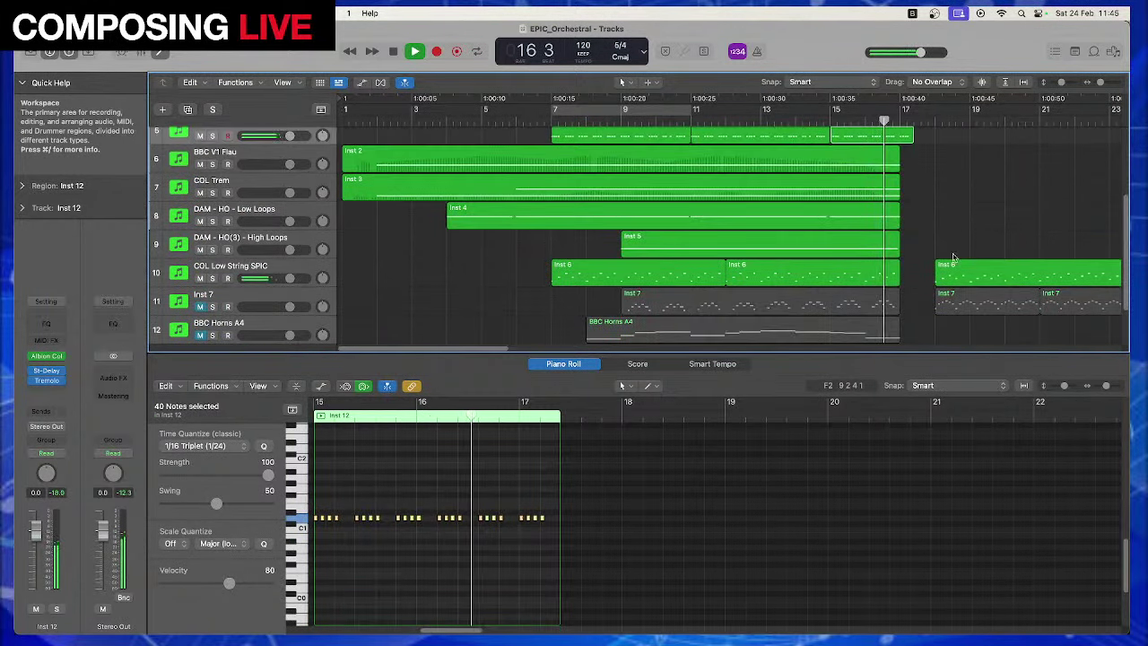
left_click_drag(933, 248, 1031, 314)
left_click_drag(937, 220, 1105, 307)
left_click_drag(991, 267, 1062, 272)
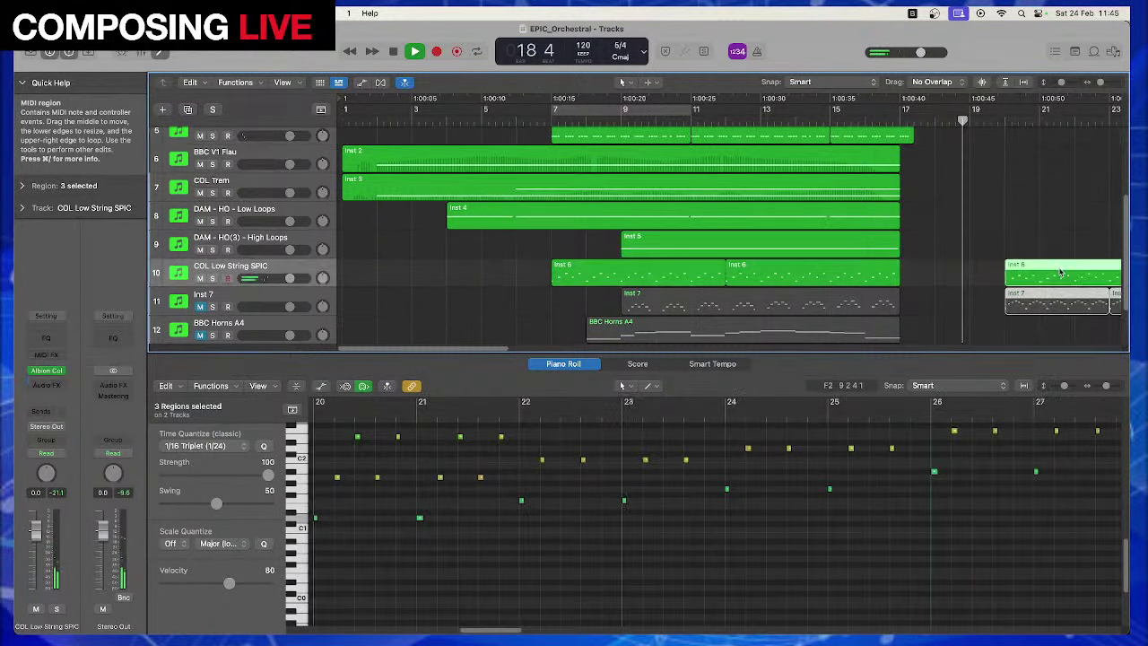
Play the arrangement from the beginning up to bar 18 with all tracks fitted in view, and stop playback
key("comma")
key("comma")
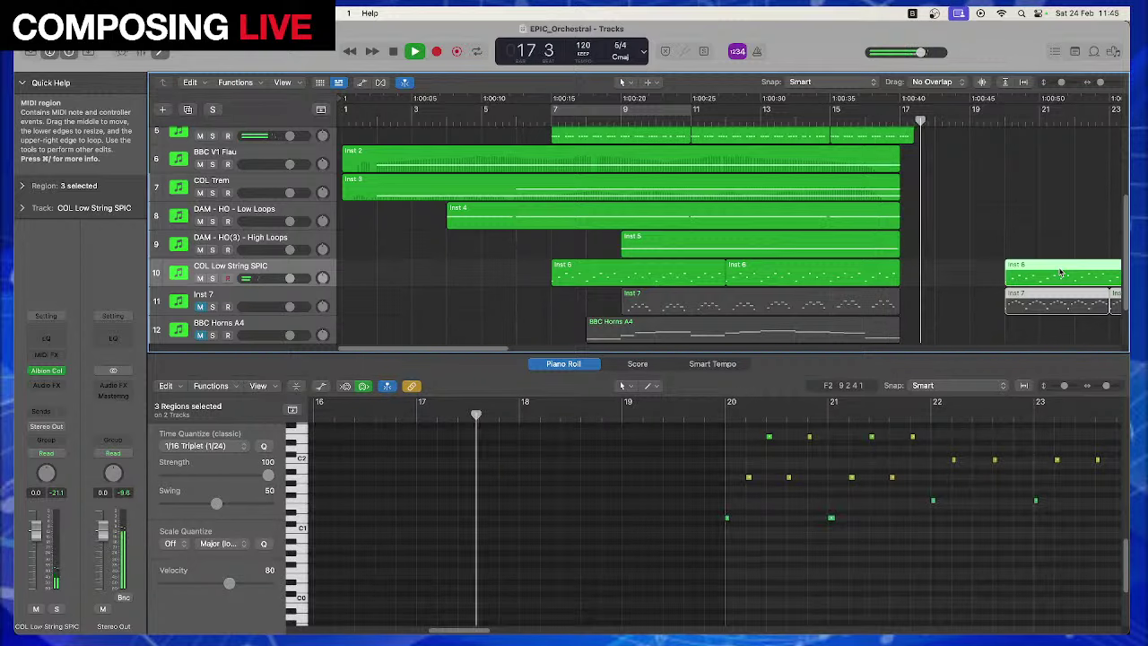
key("space")
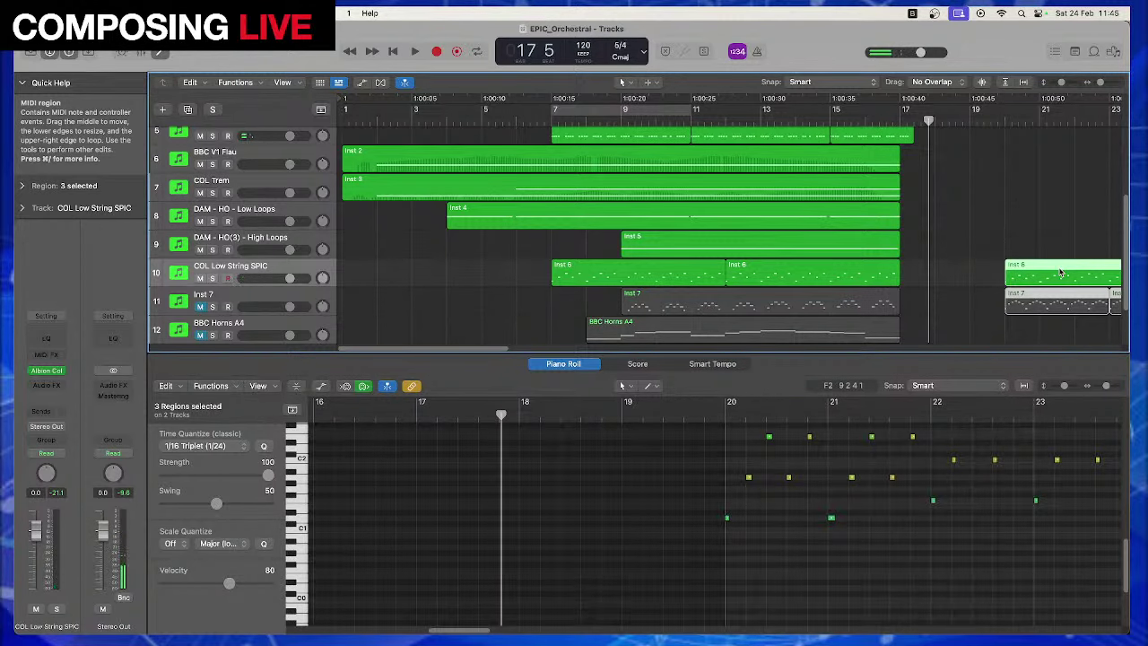
key("Return")
key("space")
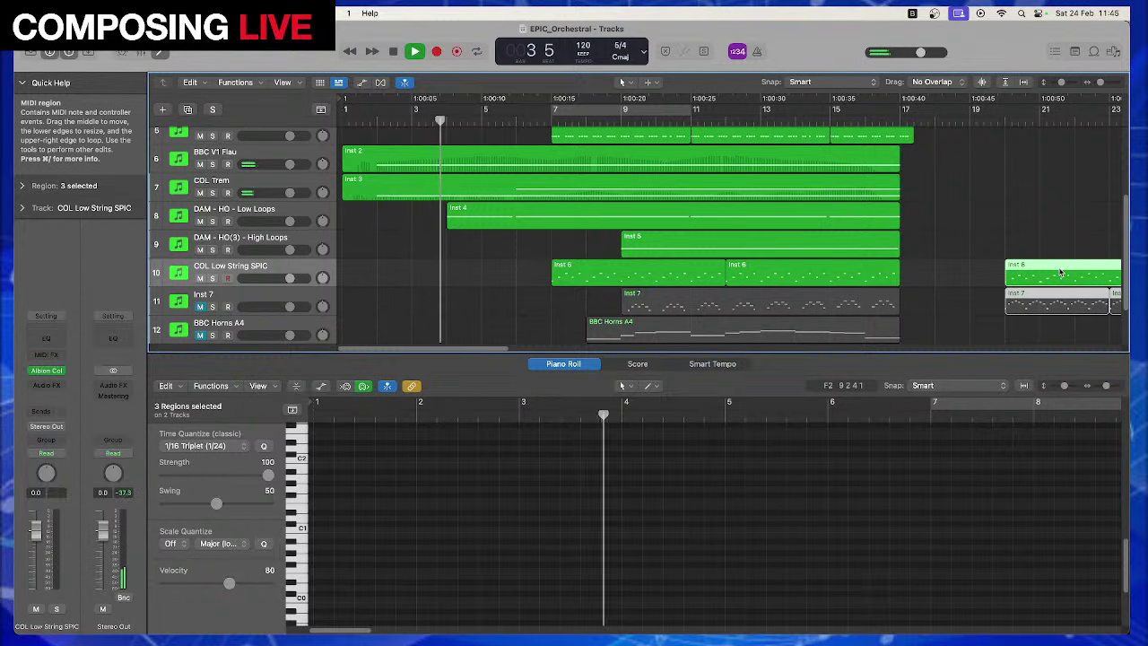
left_click(454, 267)
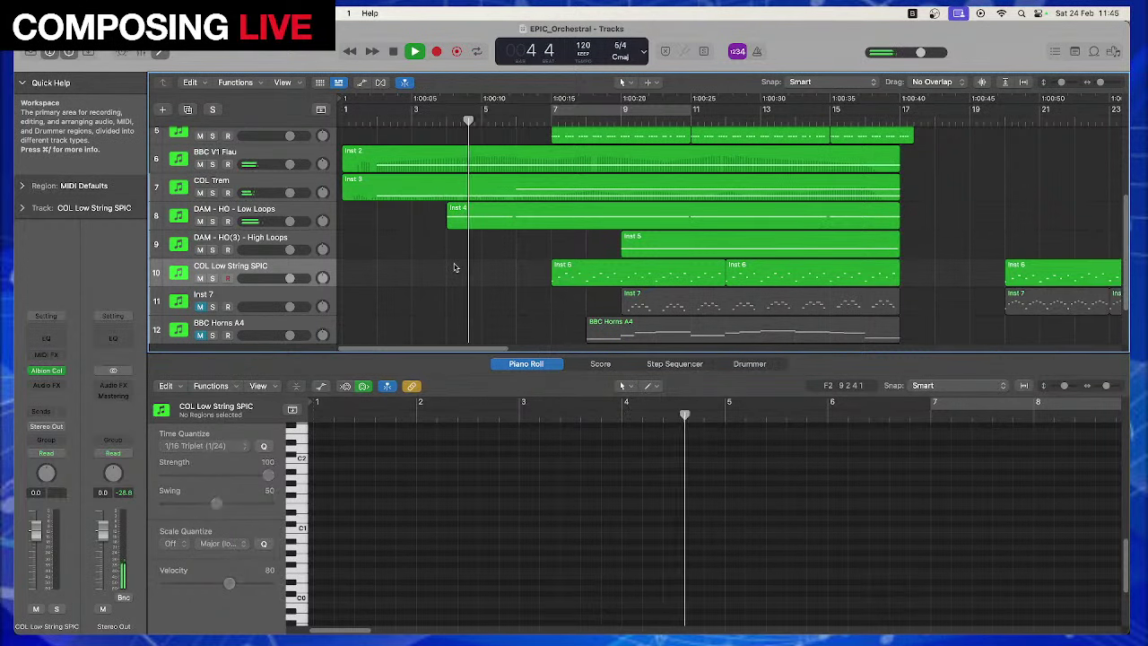
key("z")
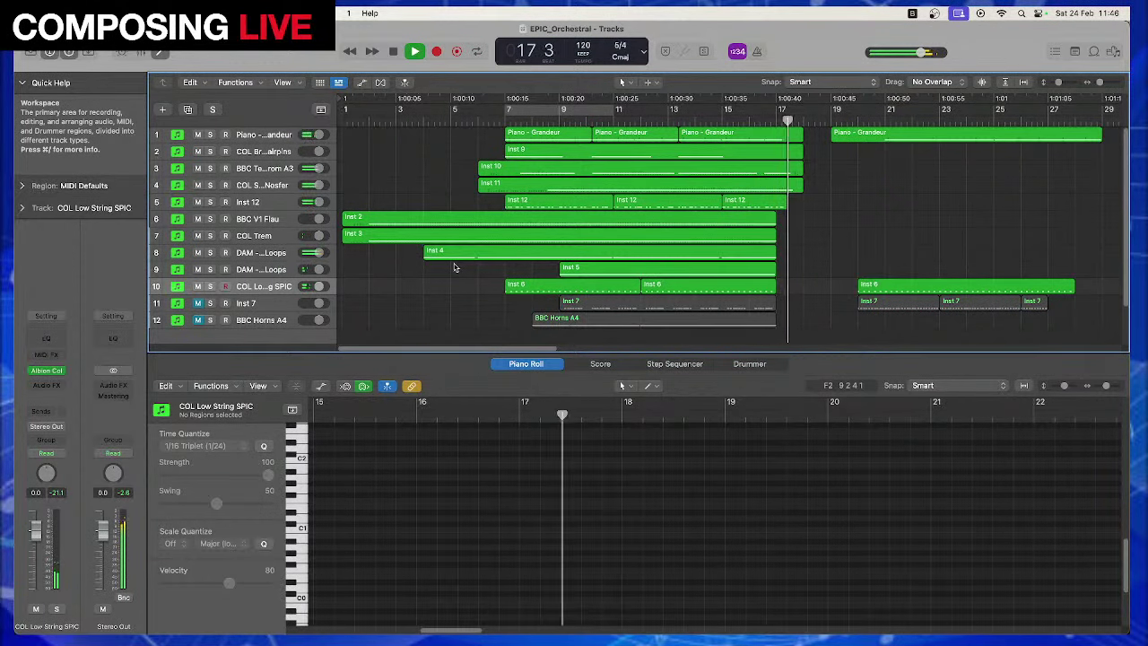
key("space")
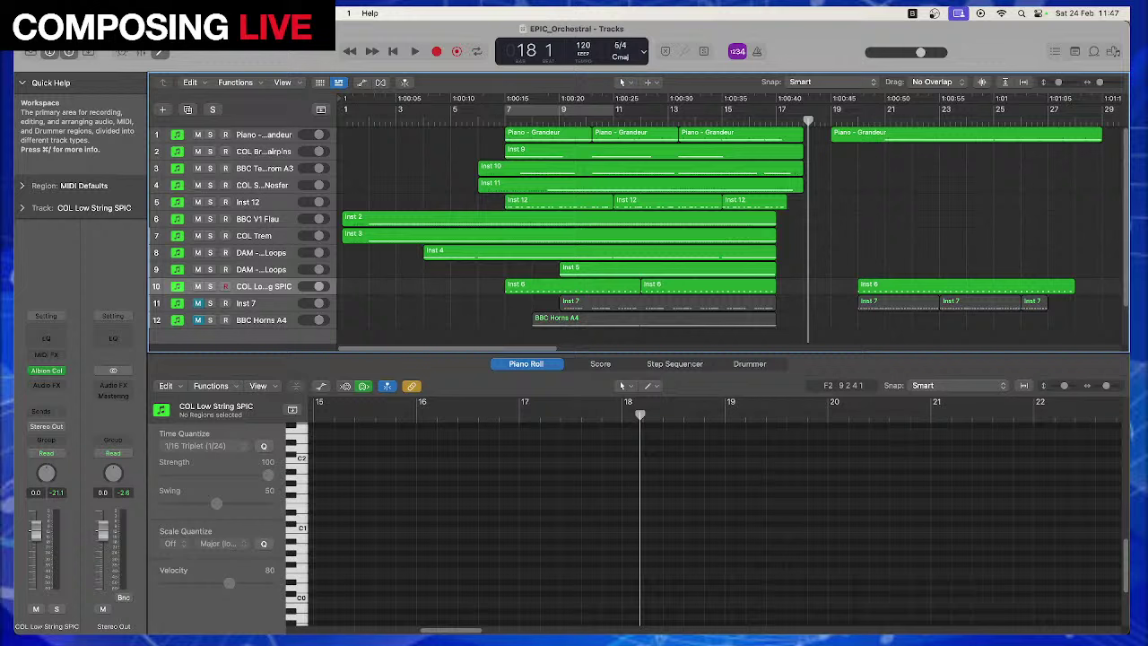
Rename the Inst 12 track as COL Guitar
left_click(268, 201)
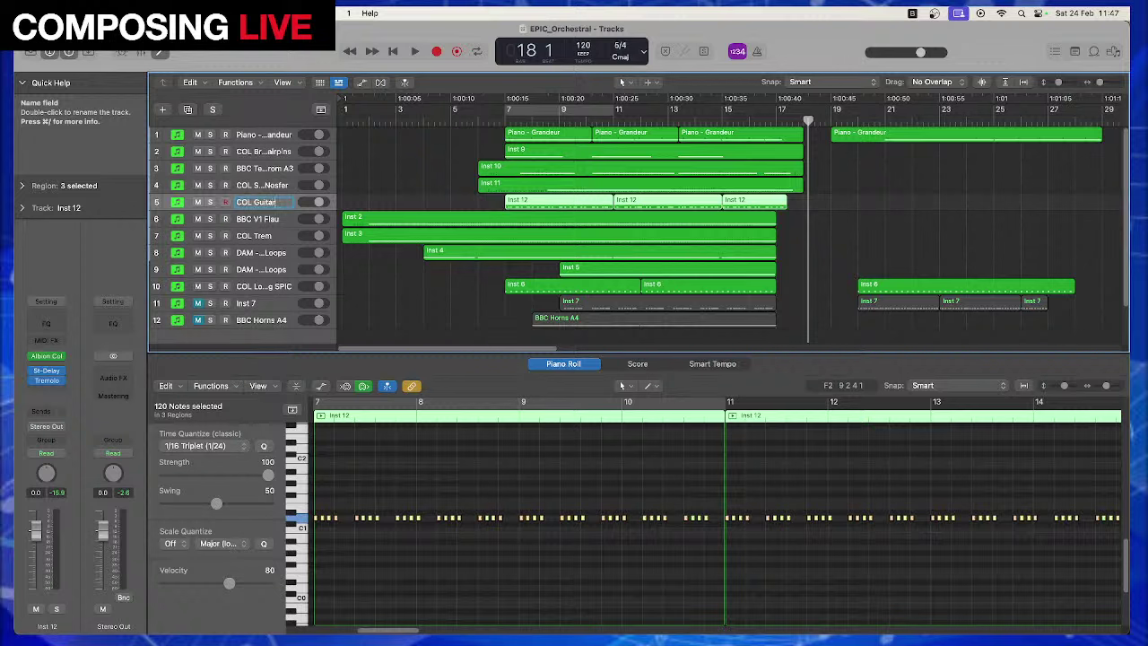
key("Return")
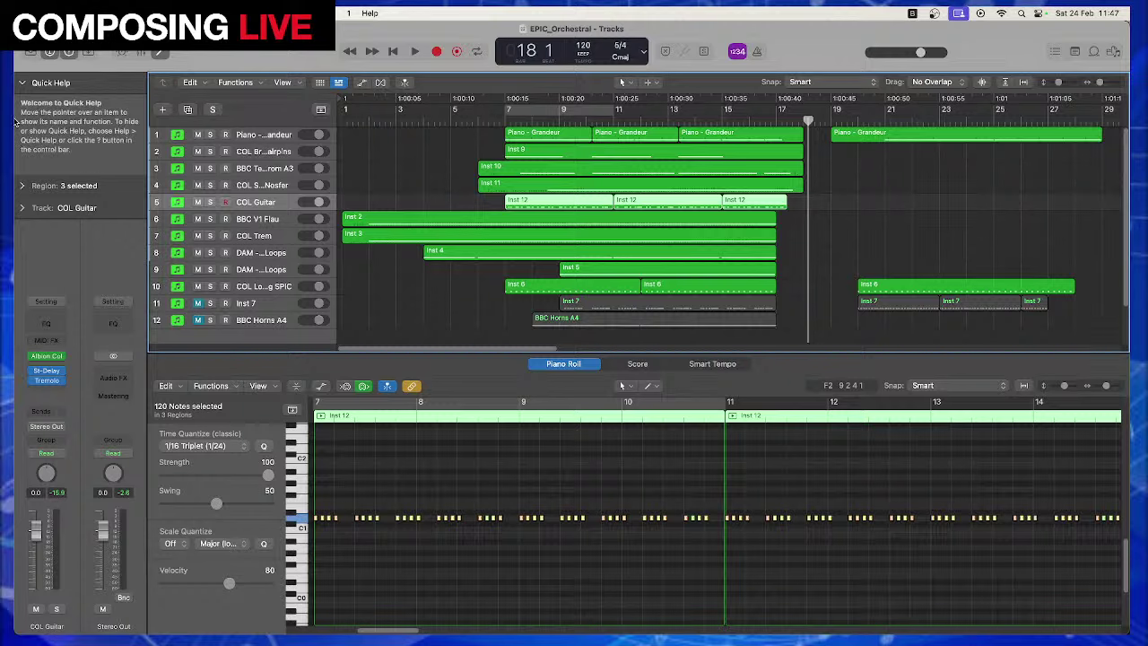
Create one software instrument track below COL Guitar and load Spitfire Audio's Polaris in stereo on it
left_click(162, 110)
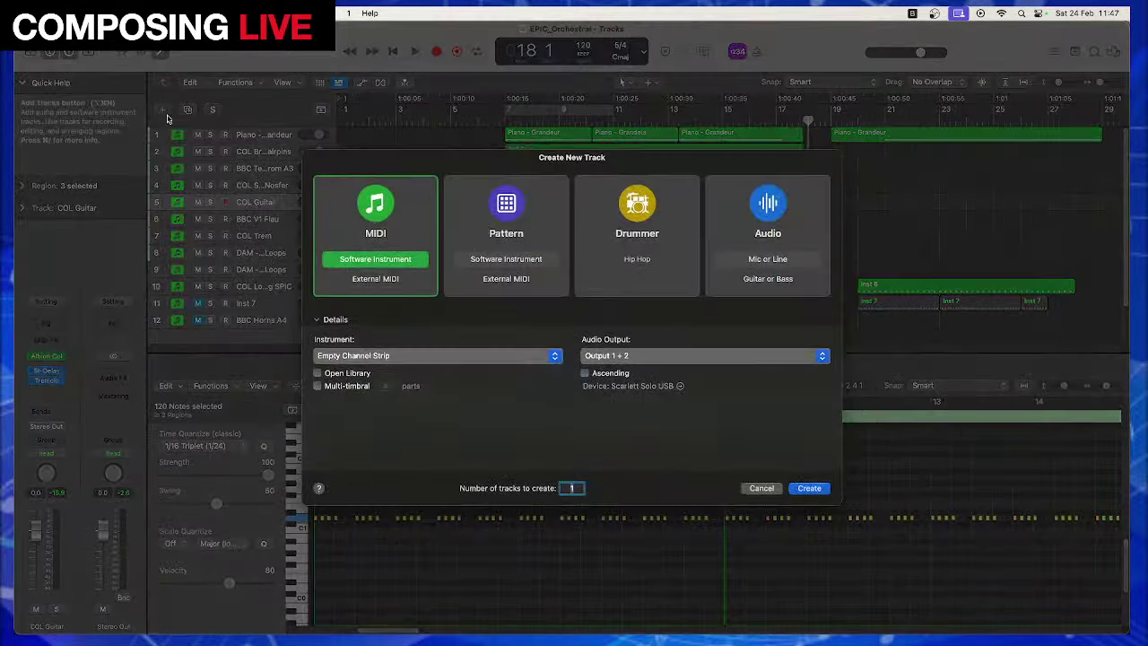
left_click(808, 488)
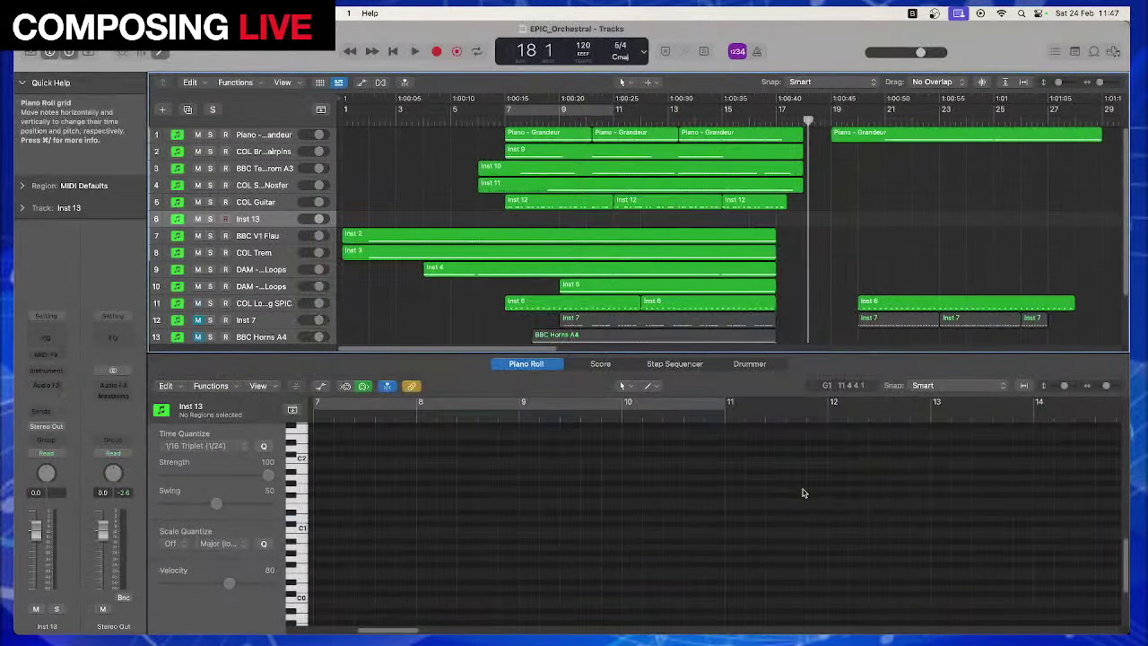
left_click(48, 377)
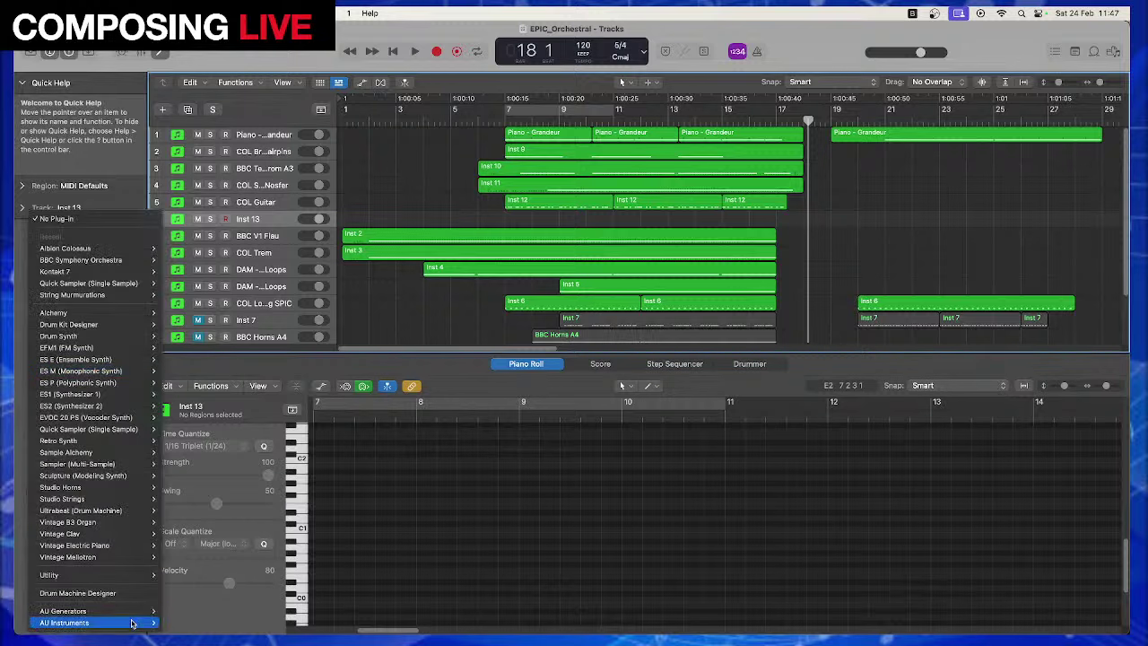
mouse_move(108, 623)
mouse_move(203, 623)
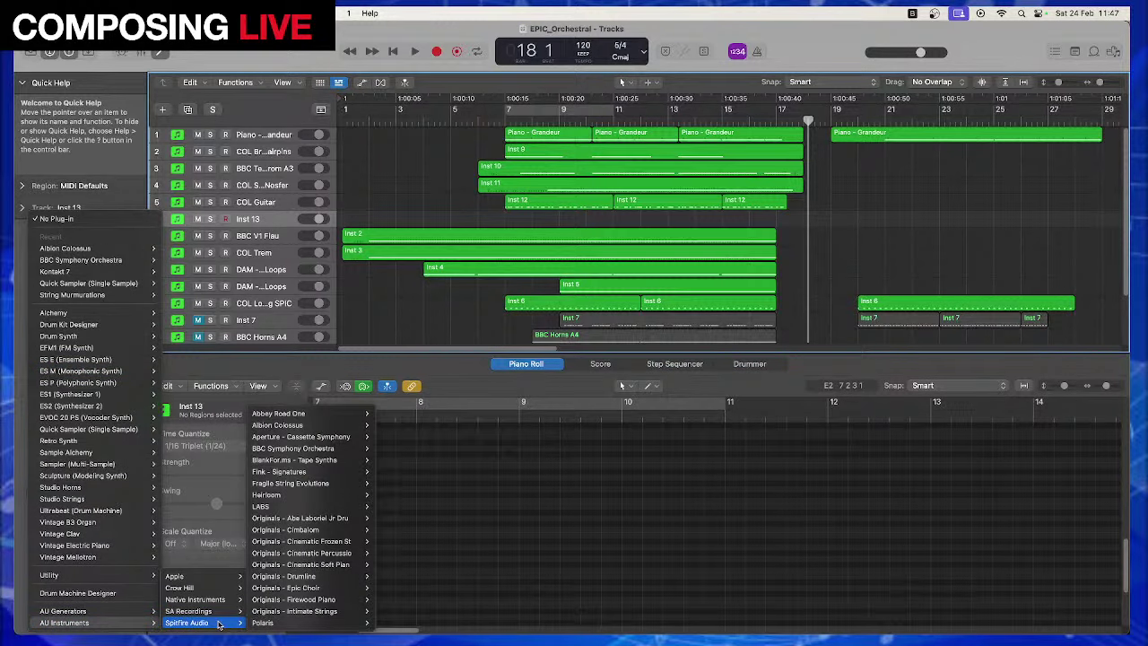
mouse_move(273, 628)
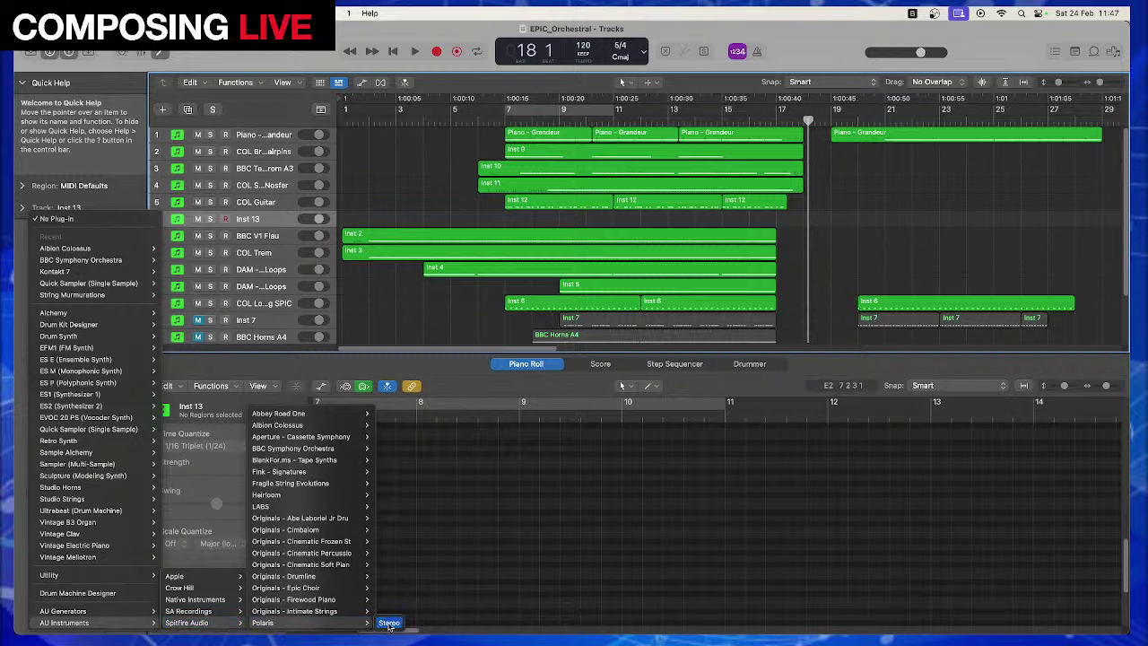
left_click(388, 624)
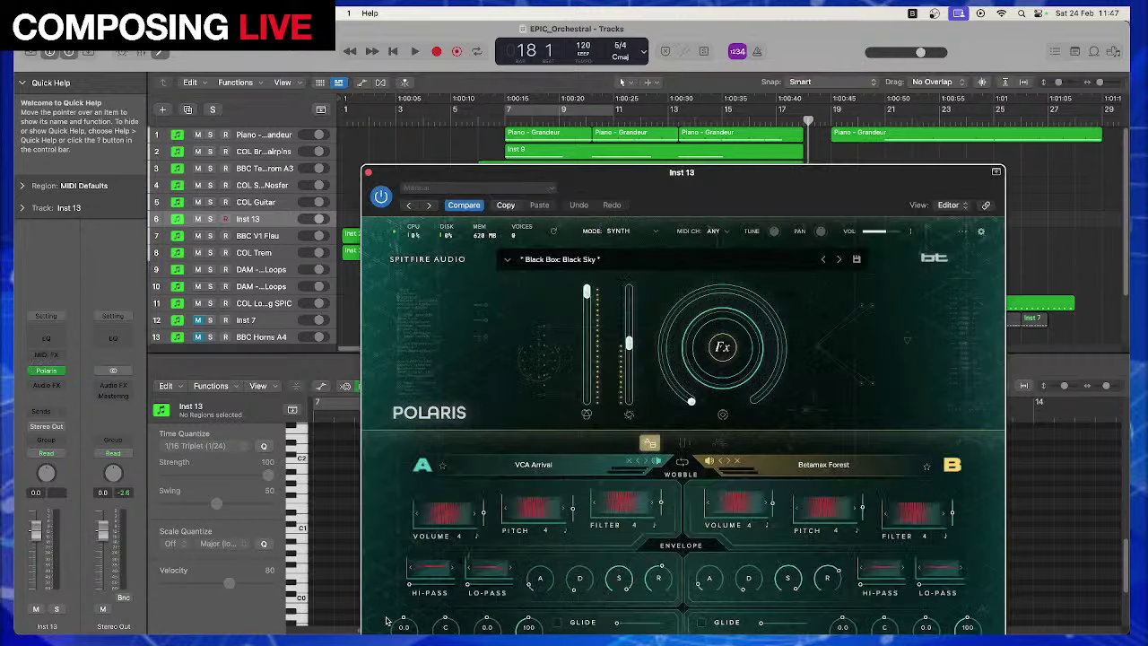
Load the Blinking Planetary preset from the Stasis category in Polaris and check its gate sequencer
left_click(509, 263)
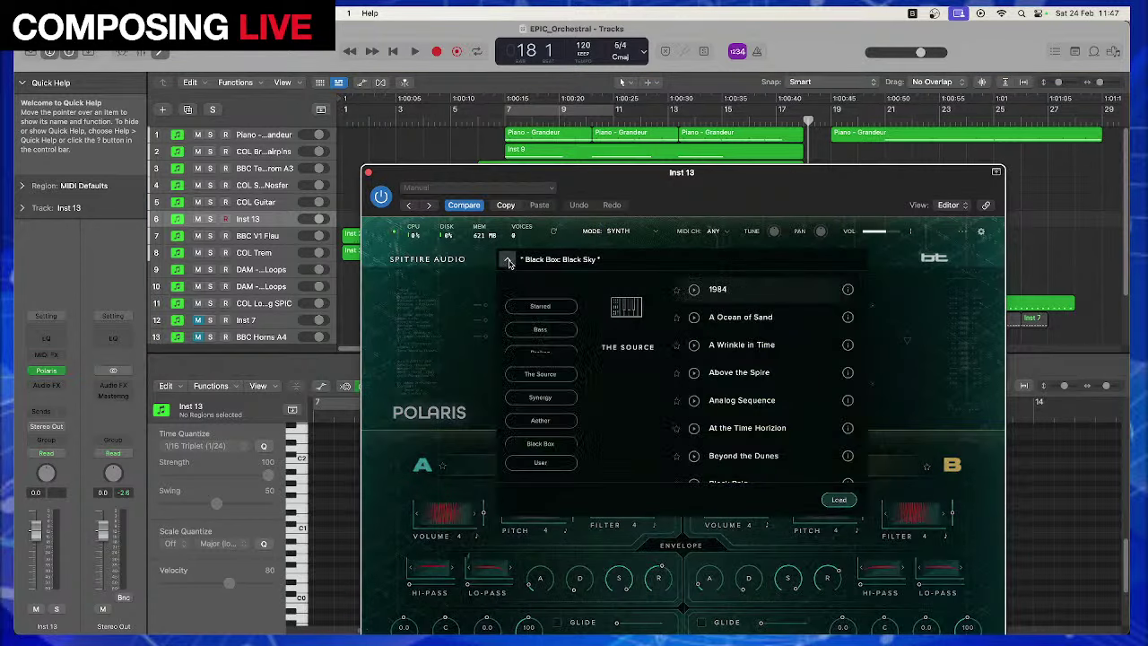
scroll(557, 394, "down", 1)
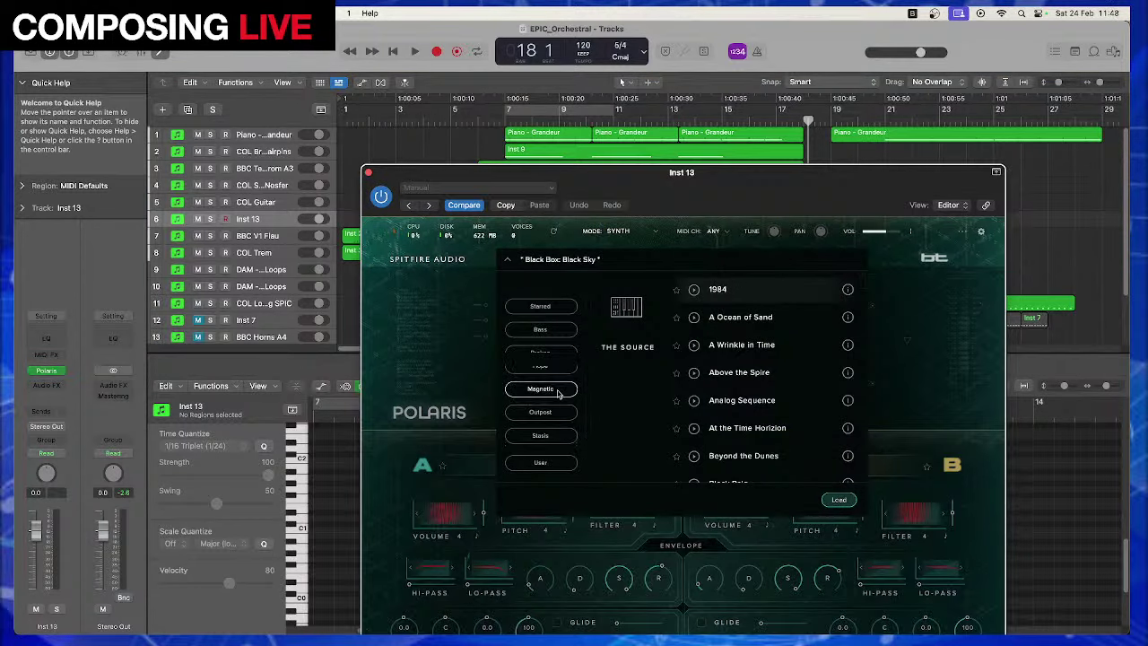
left_click(558, 437)
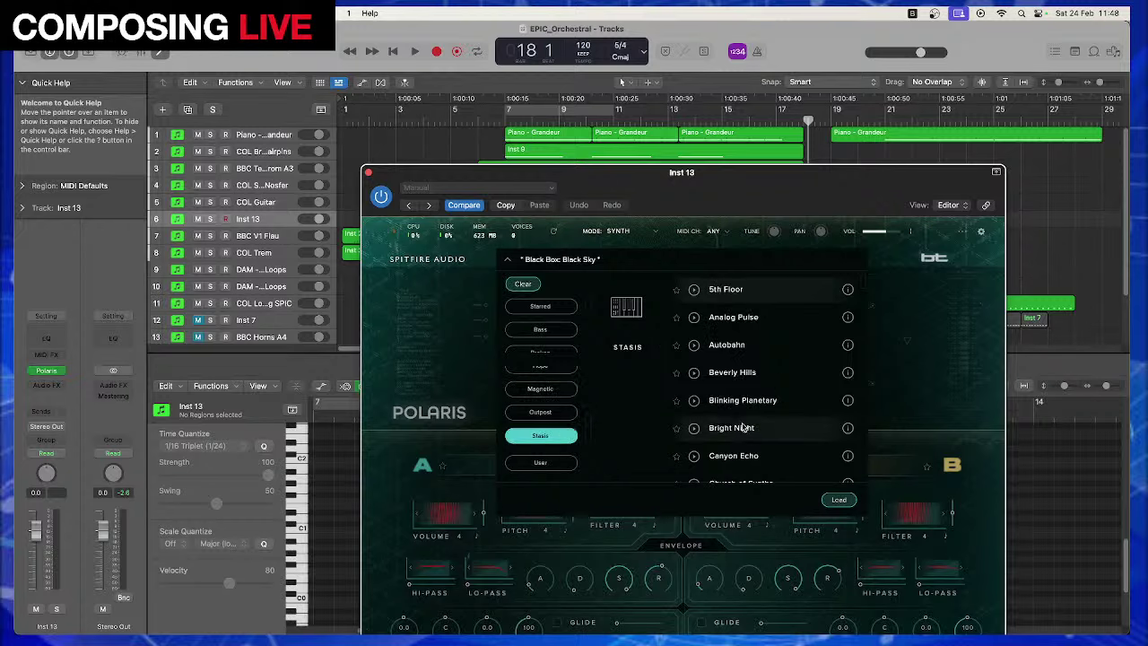
scroll(708, 420, "down", 1)
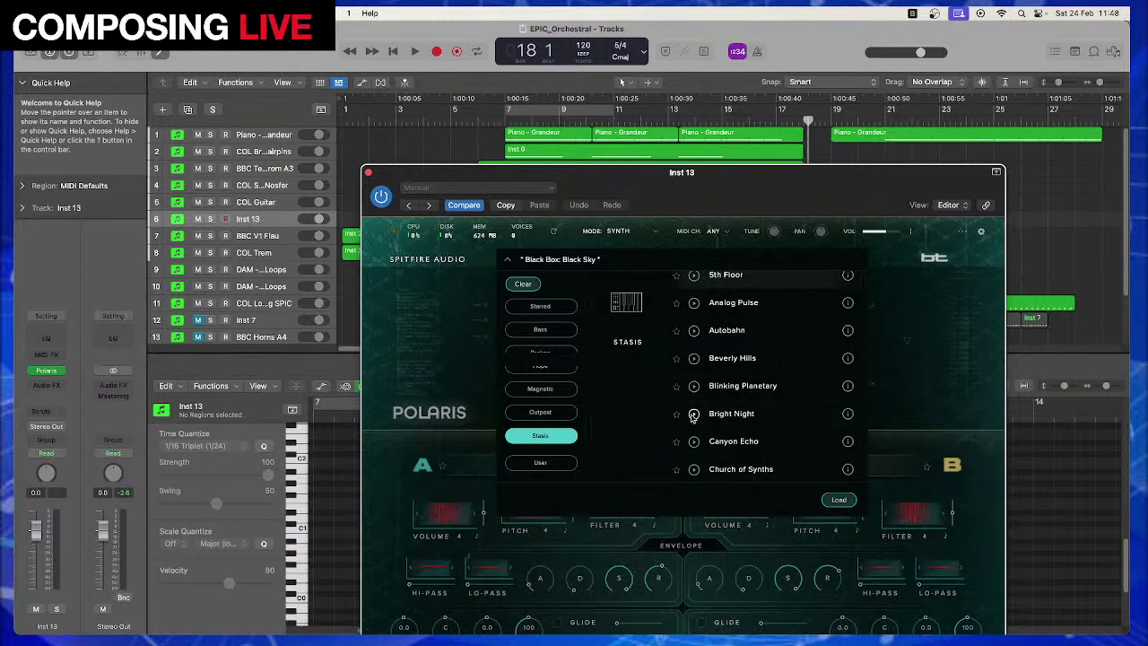
left_click_drag(577, 172, 424, 62)
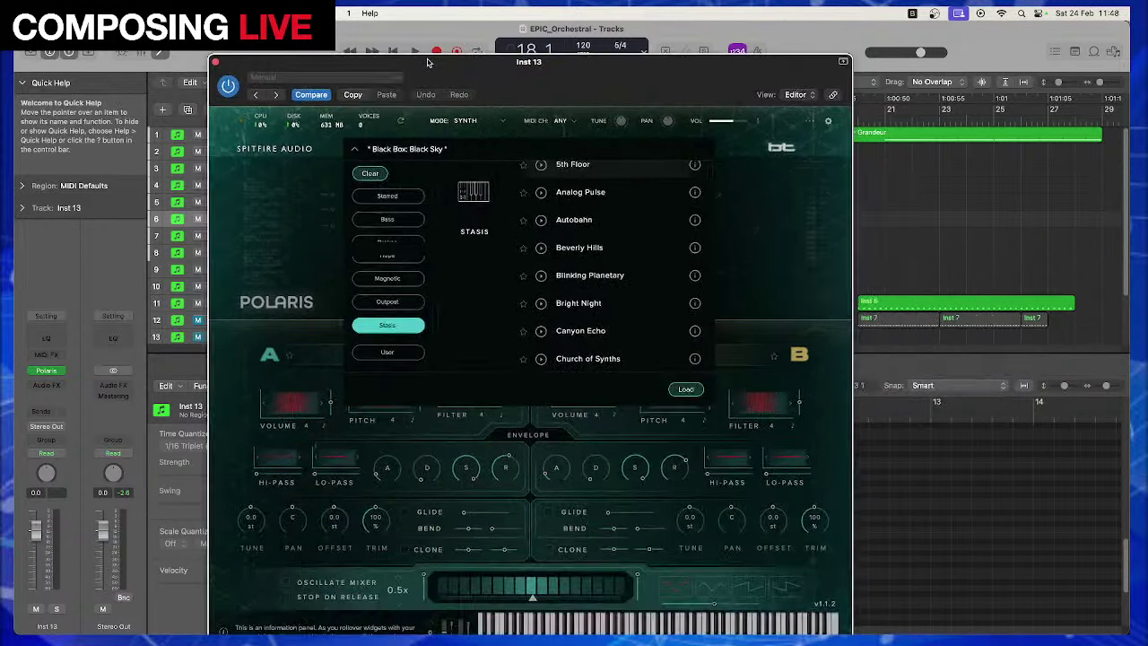
double_click(585, 276)
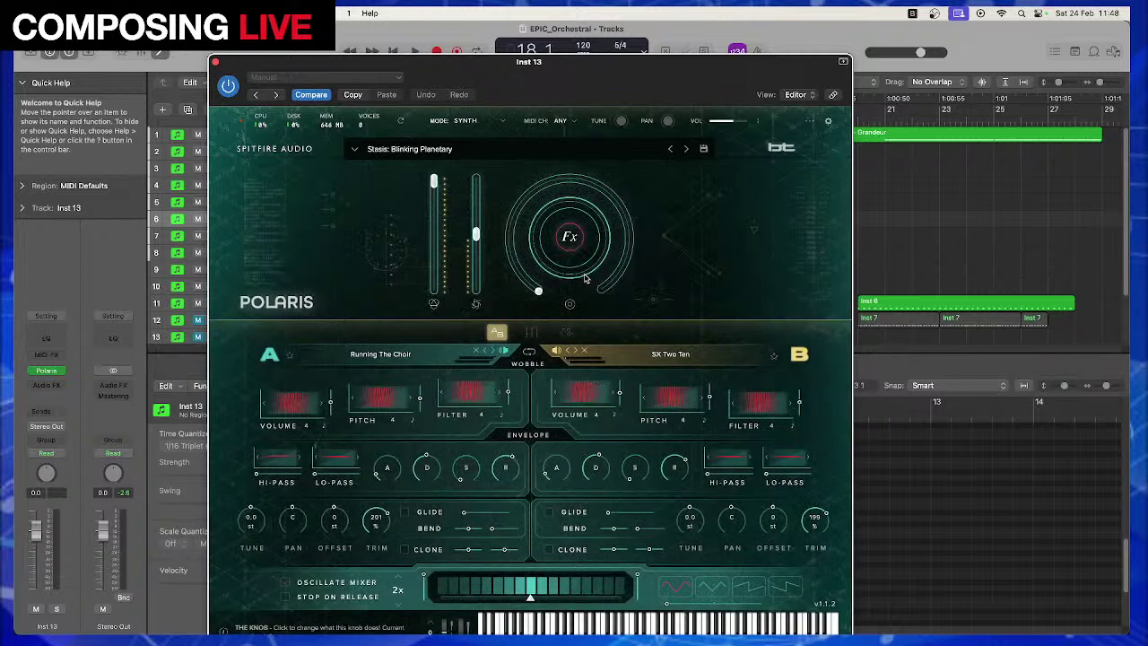
left_click(567, 333)
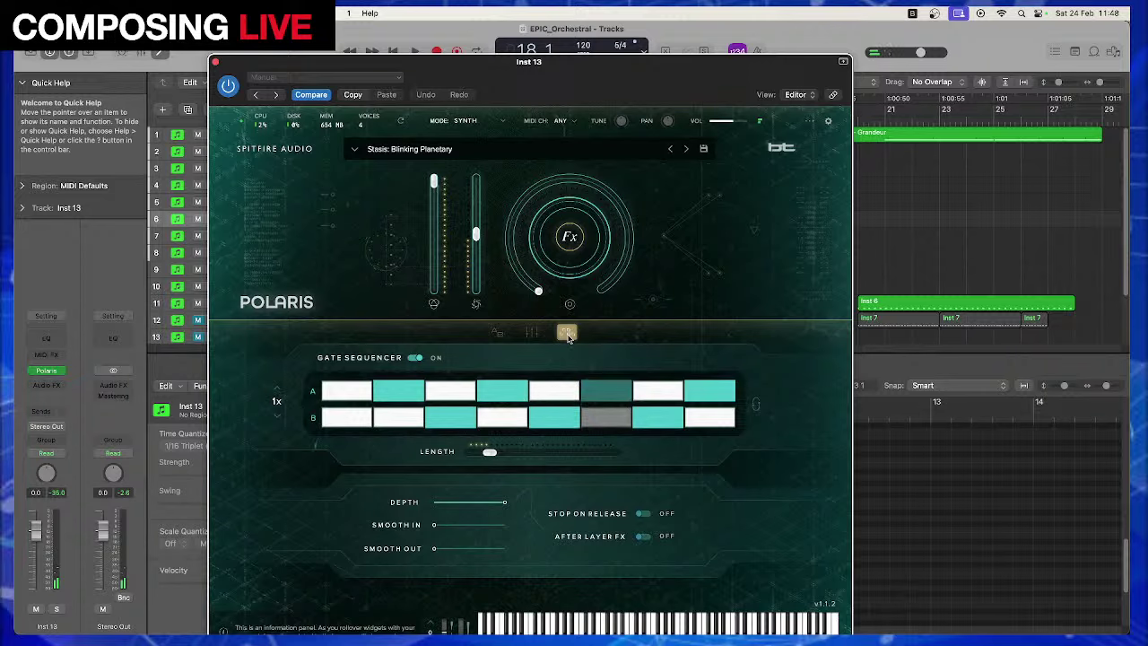
left_click(497, 334)
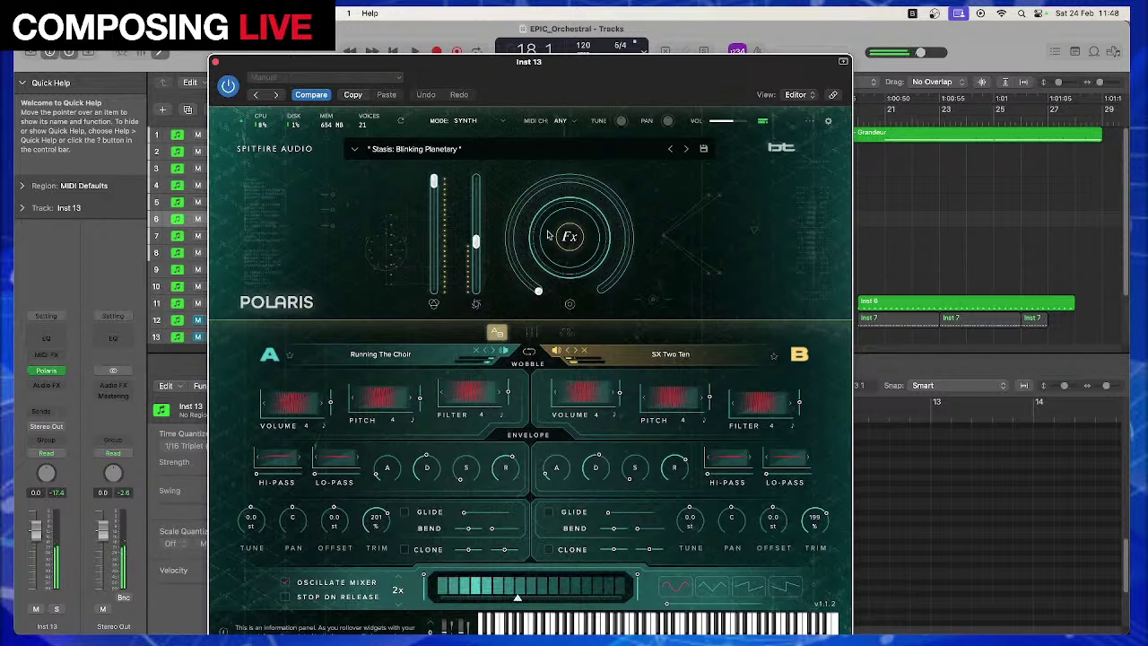
Uncover the arrangement and play it from bar 7 to rehearse the Polaris part against the other tracks
left_click_drag(406, 56, 419, 384)
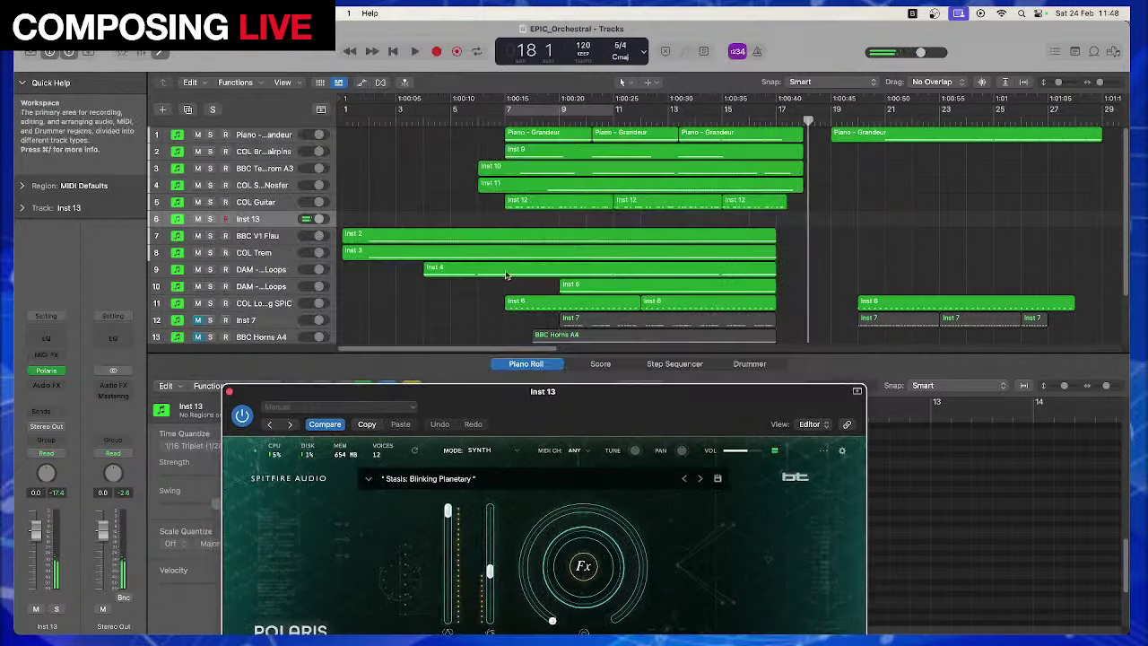
left_click(506, 118)
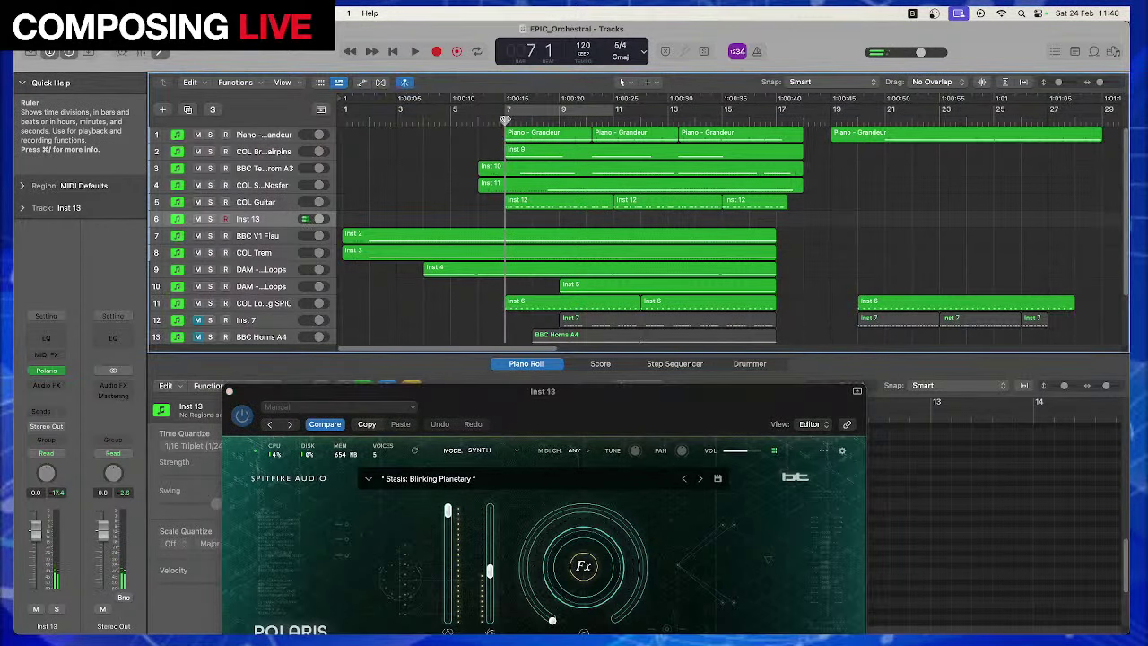
key("space")
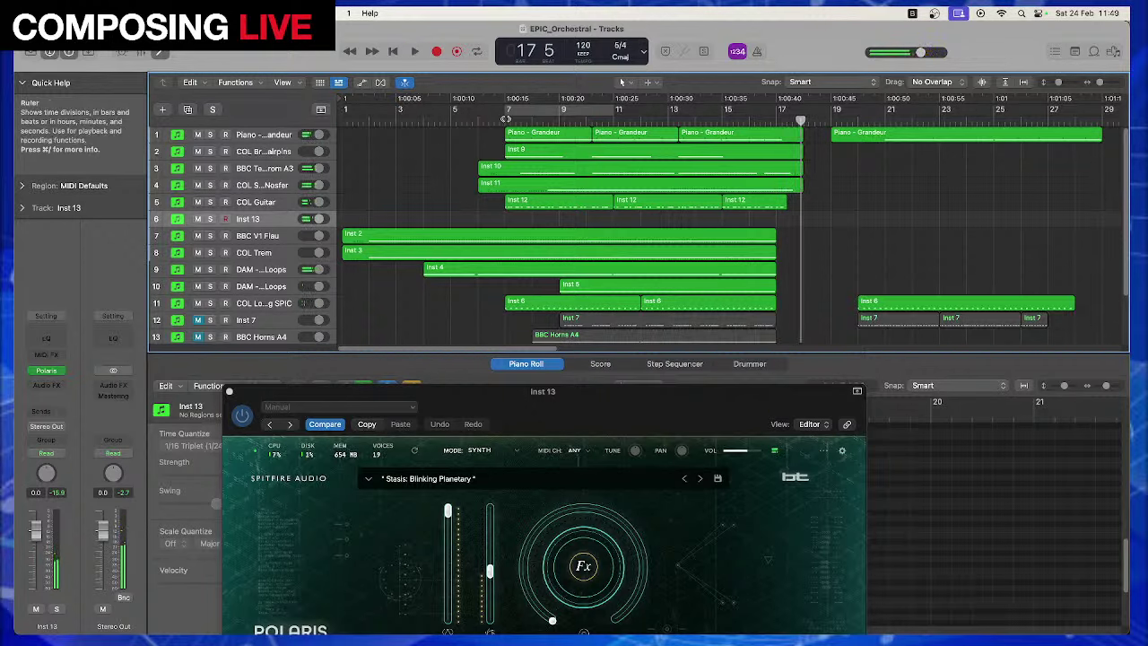
left_click(507, 120)
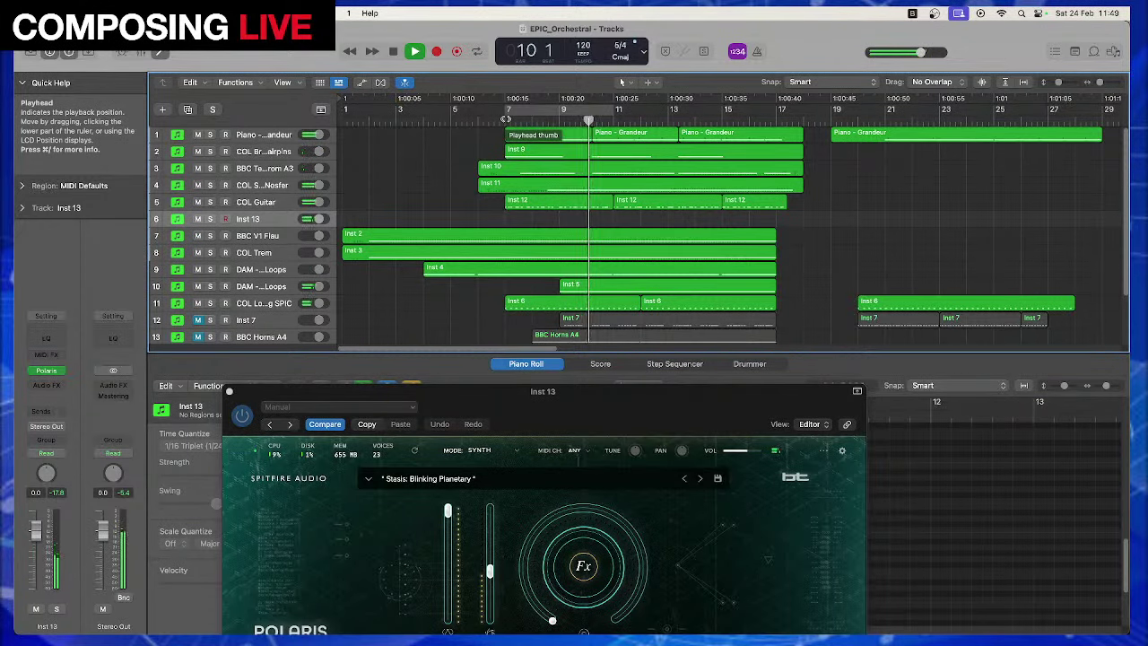
key("space")
Record the Polaris part on the Inst 13 track from bar 7 through bar 17 and close the plug-in window
left_click(506, 118)
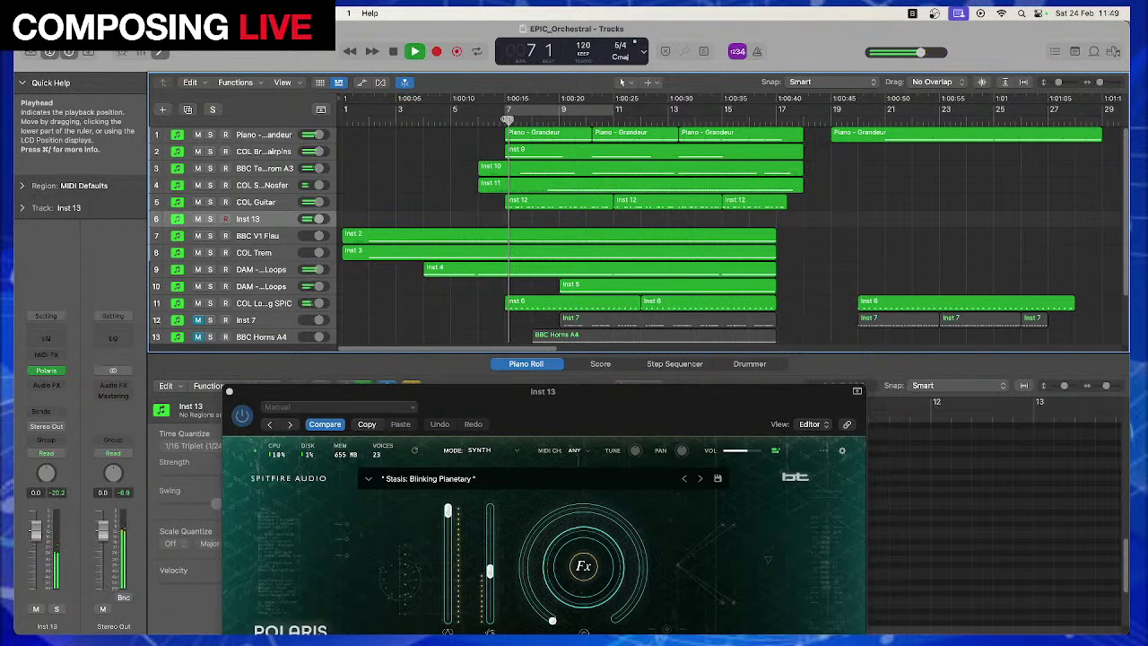
key("r")
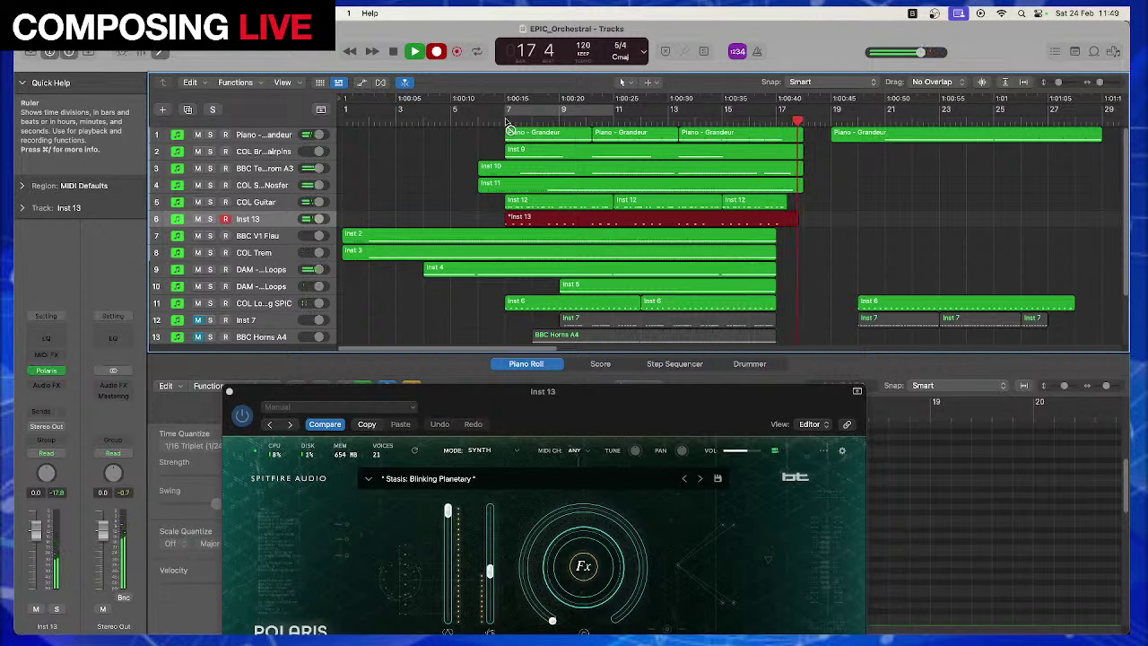
key("space")
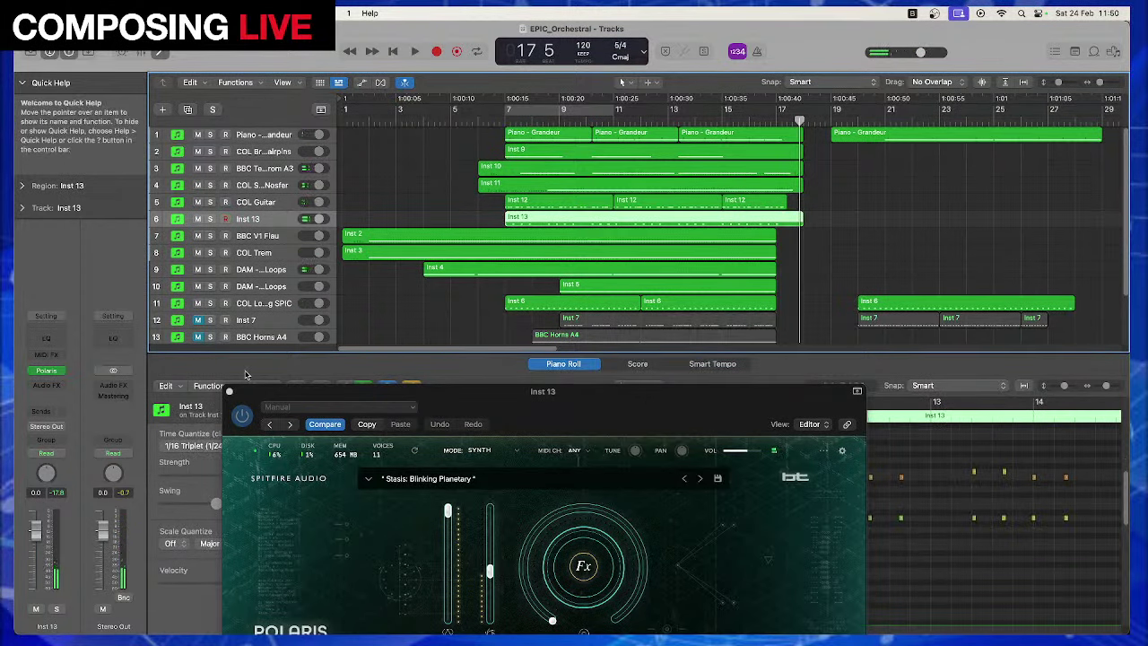
left_click(229, 392)
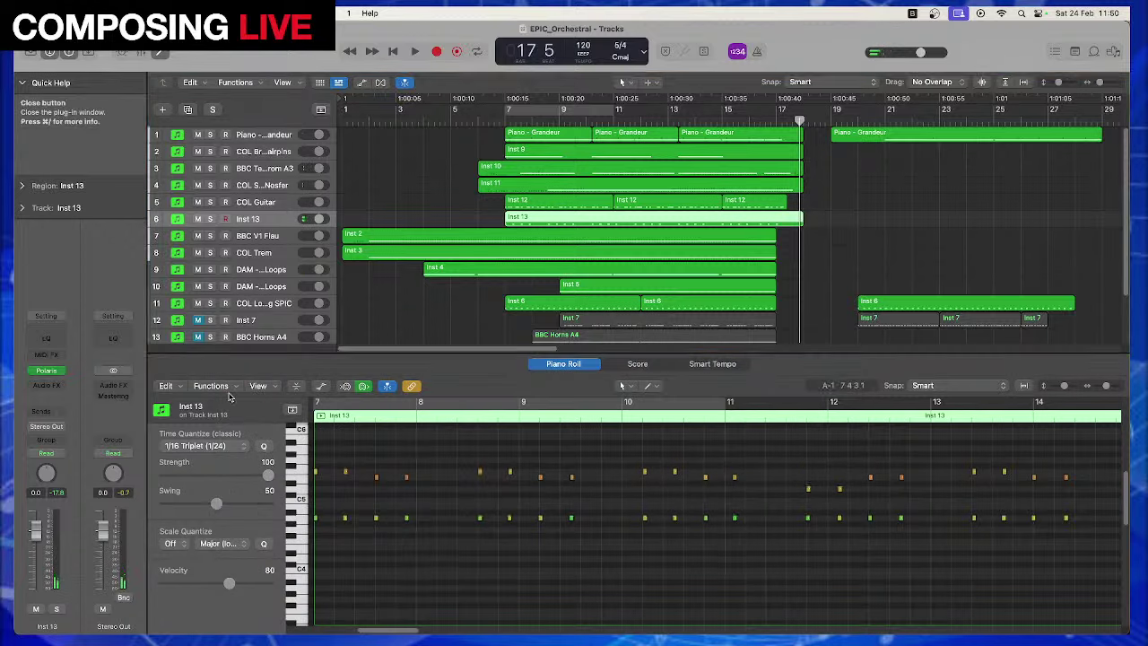
Quantize all notes in the Inst 13 region to 1/16 Note
left_click(843, 576)
key("super+a")
key("q")
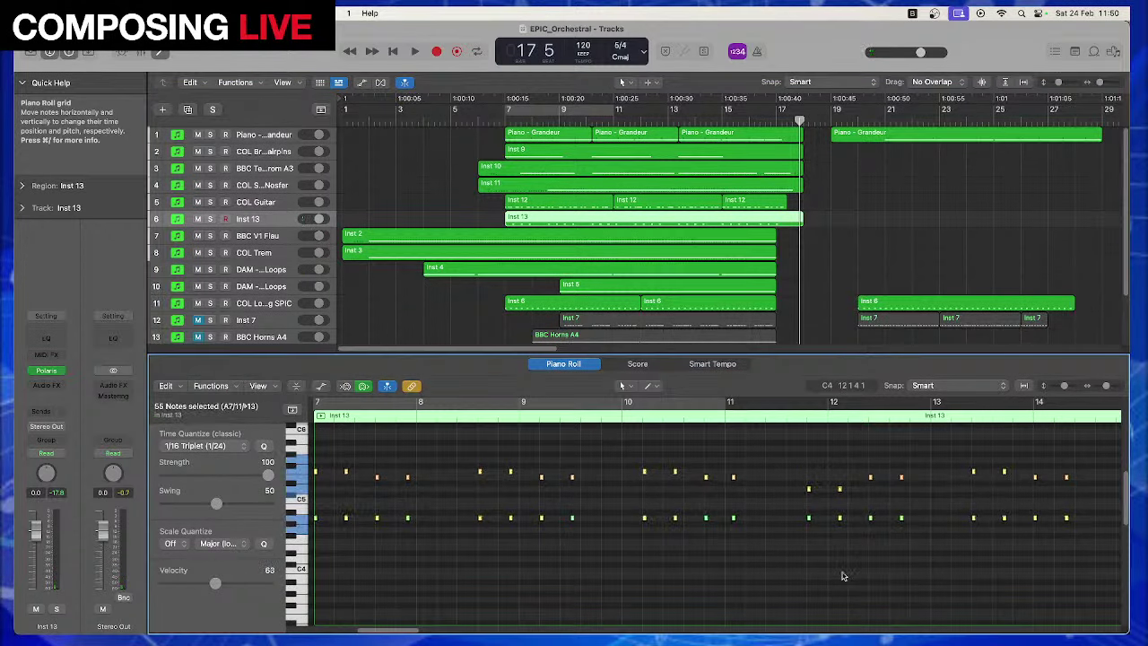
left_click(234, 449)
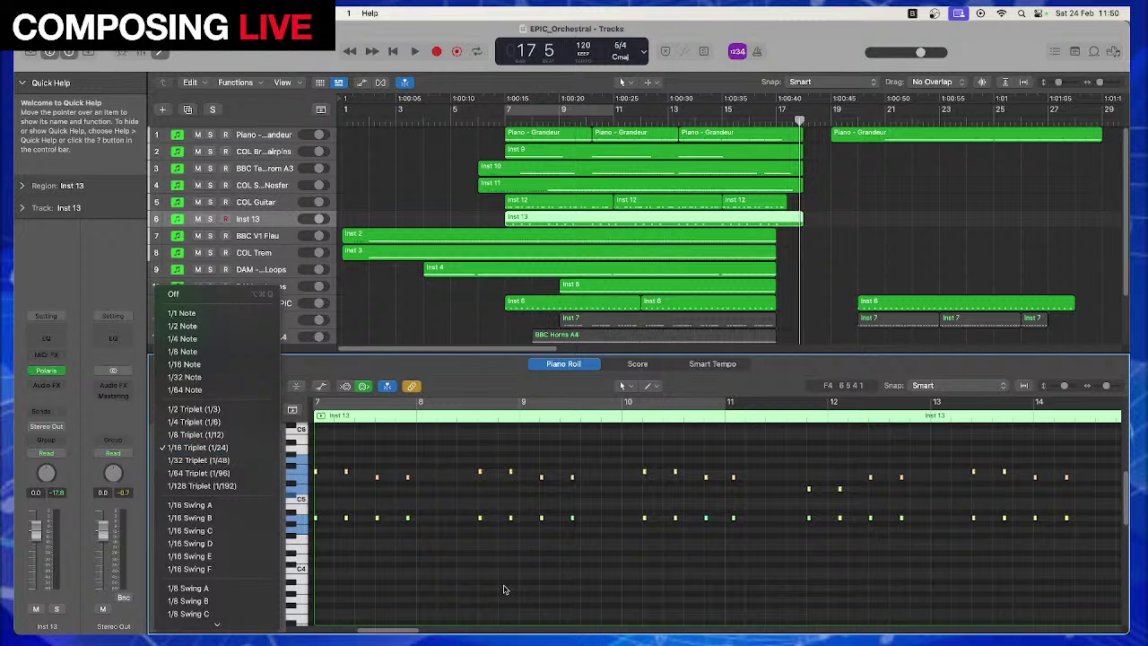
left_click(209, 365)
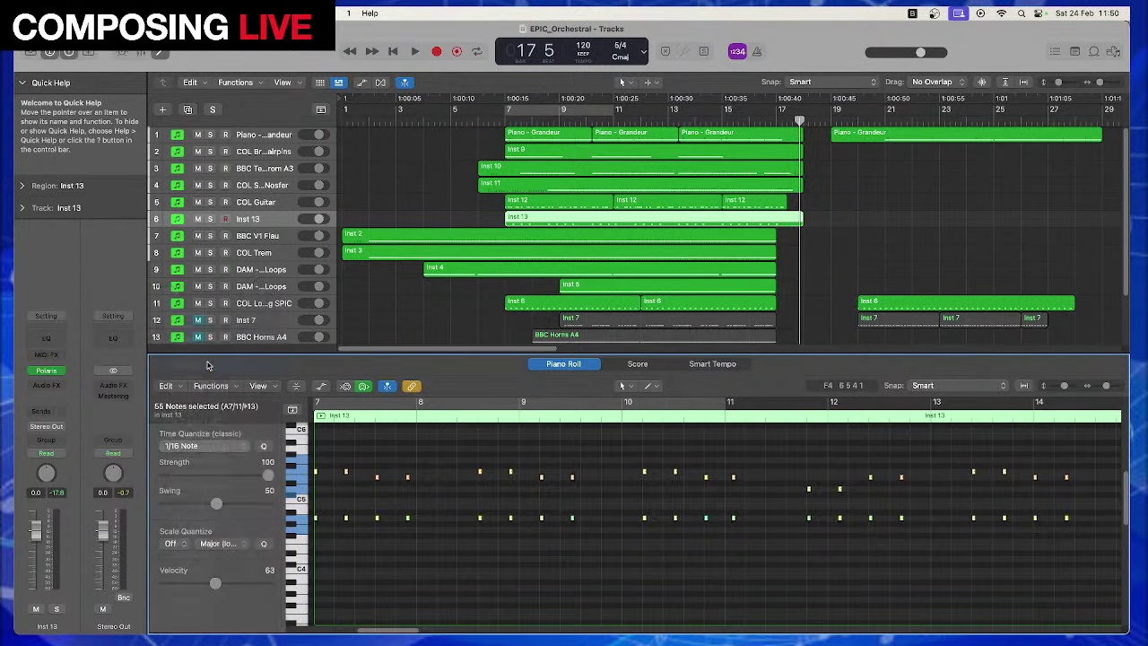
Lower the D5 note on beat 3 of bar 16 in the Inst 13 region to C#5
scroll(620, 380, "right", 5)
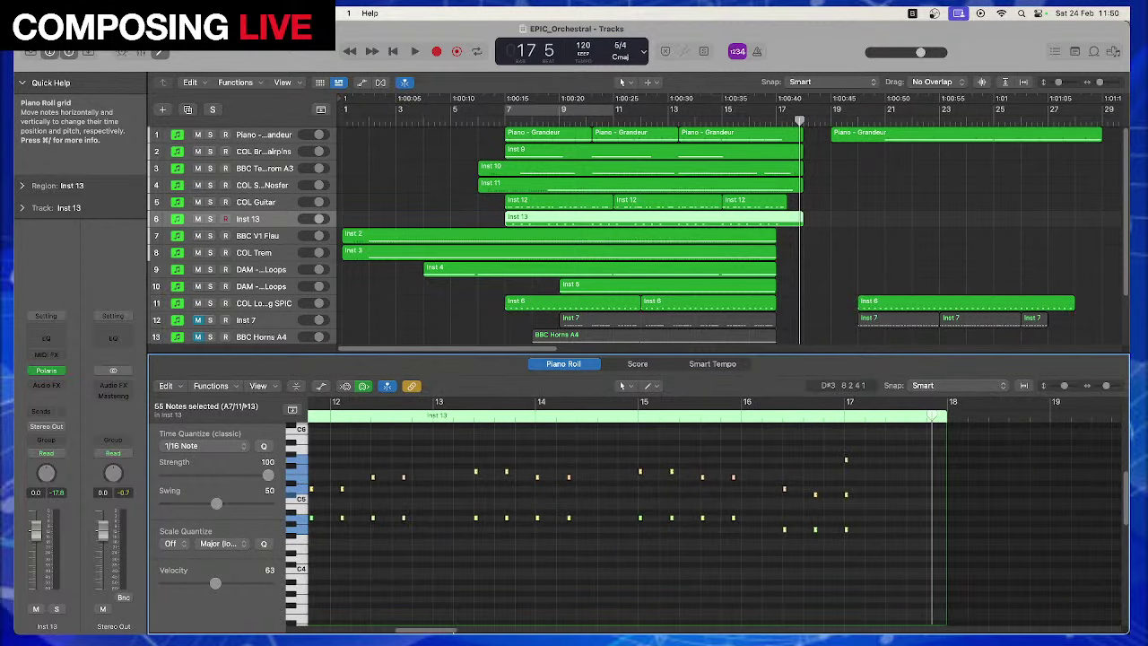
left_click(815, 494)
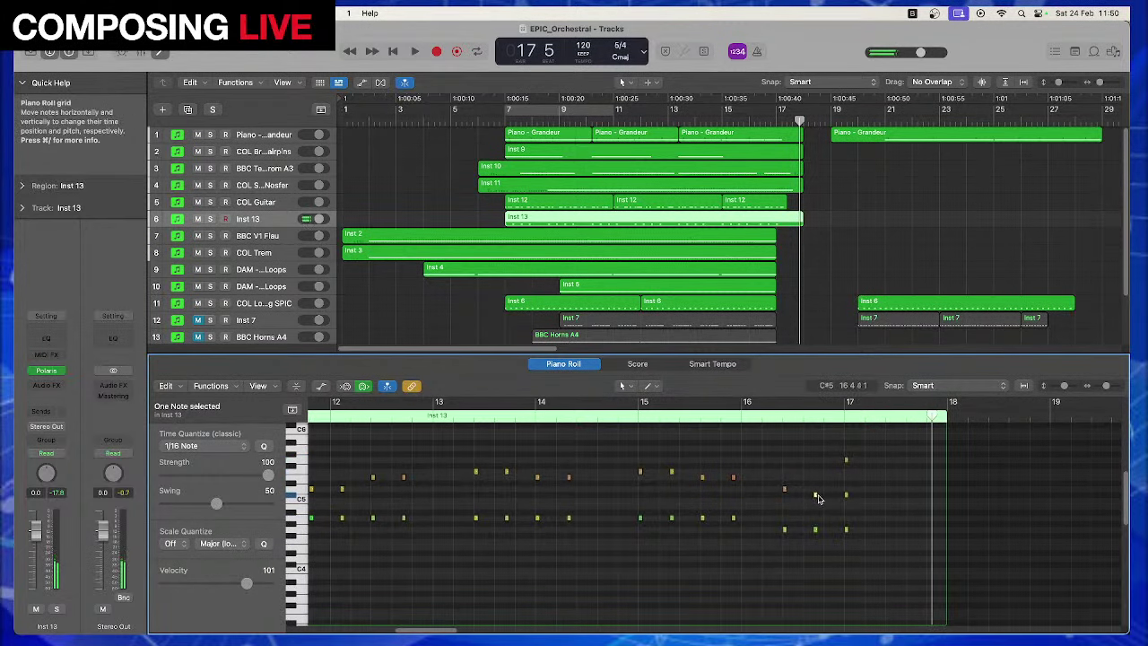
left_click(815, 505)
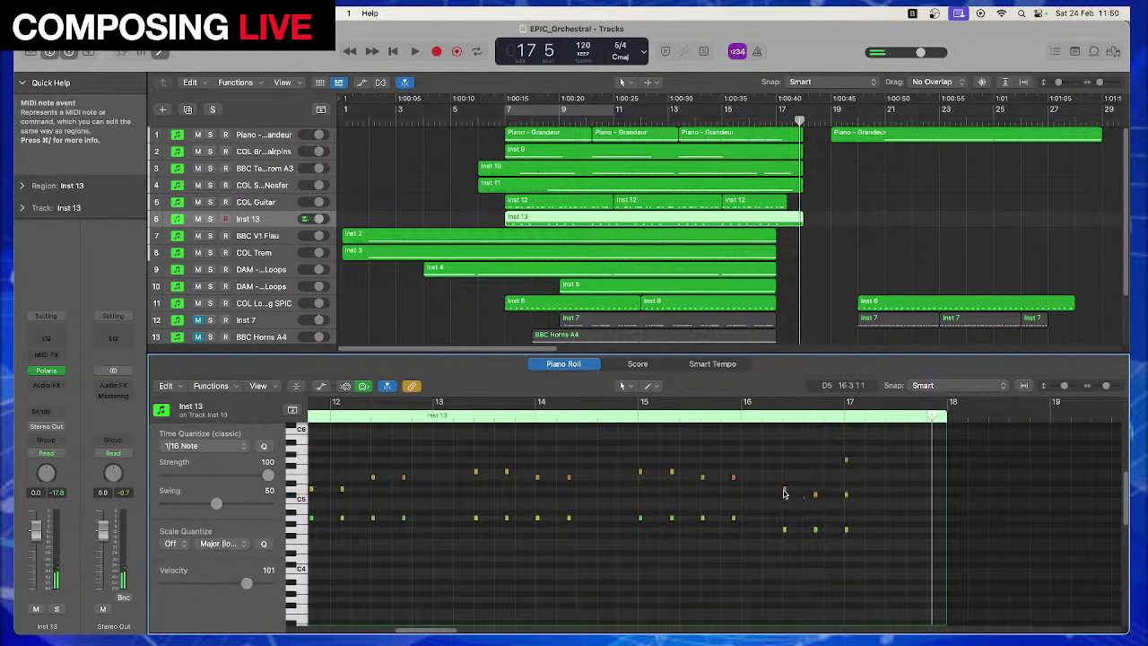
left_click(785, 493)
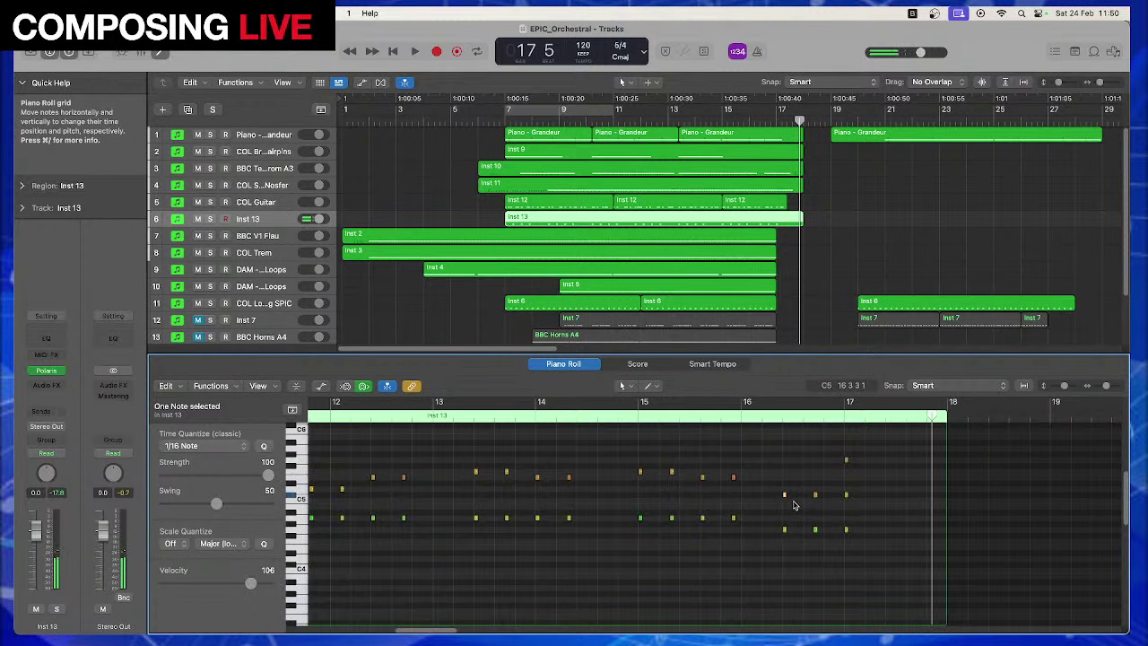
Lower the Inst 13 track's volume to -9.4 dB while playing the arrangement, and replay the section from just before bar 7
key("shift+Return")
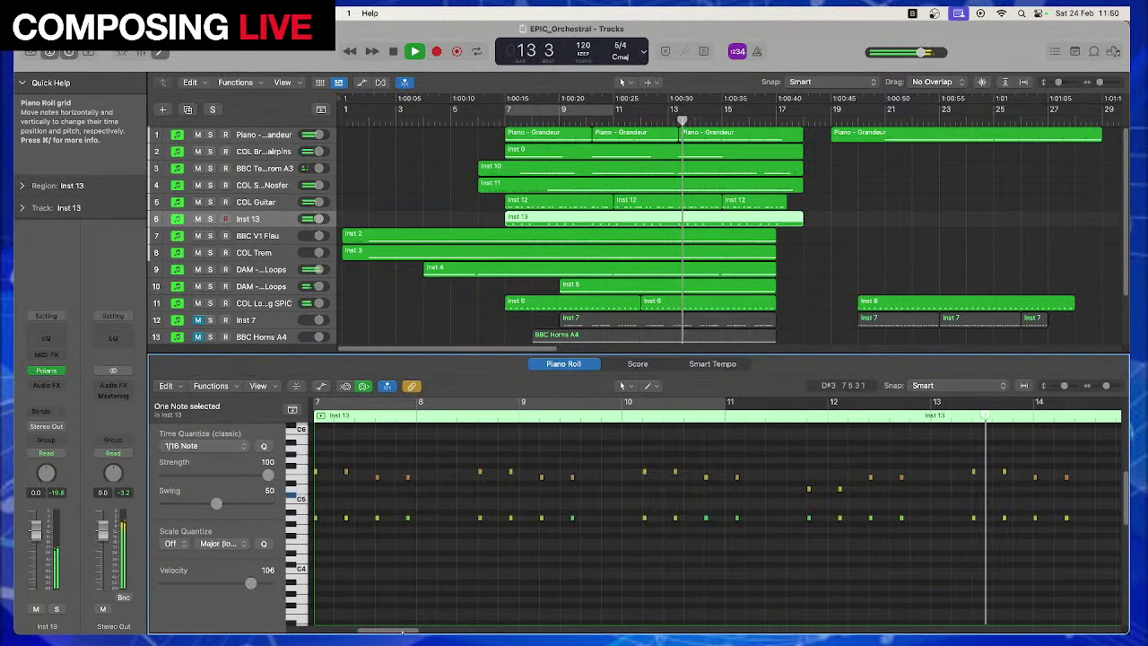
left_click_drag(397, 632, 449, 631)
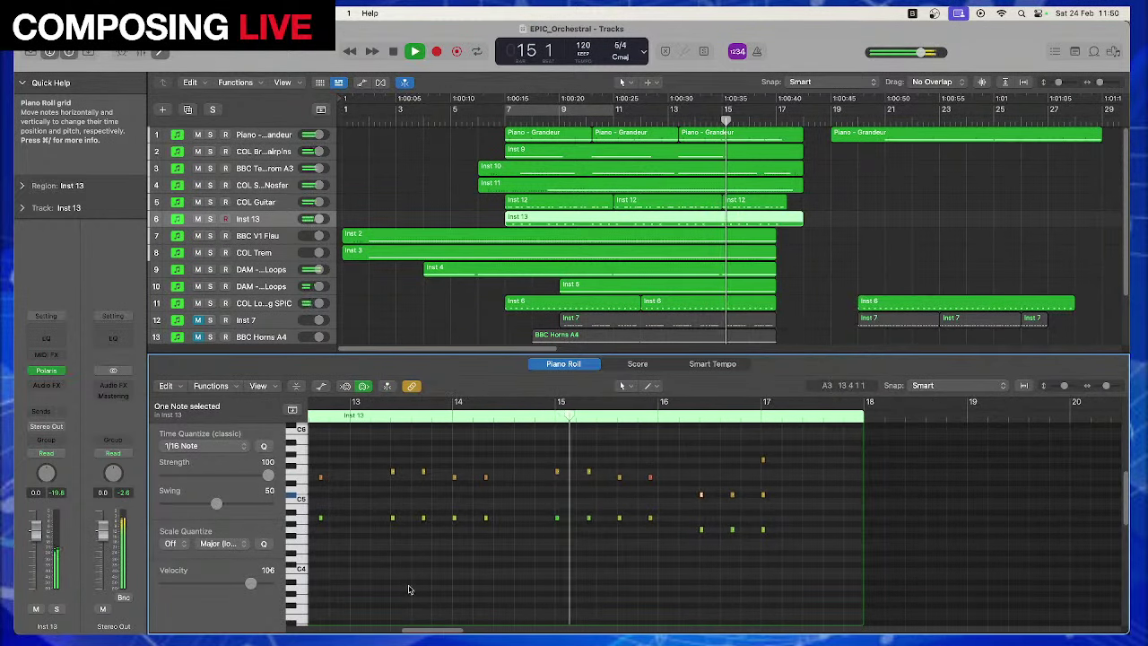
left_click_drag(317, 221, 312, 221)
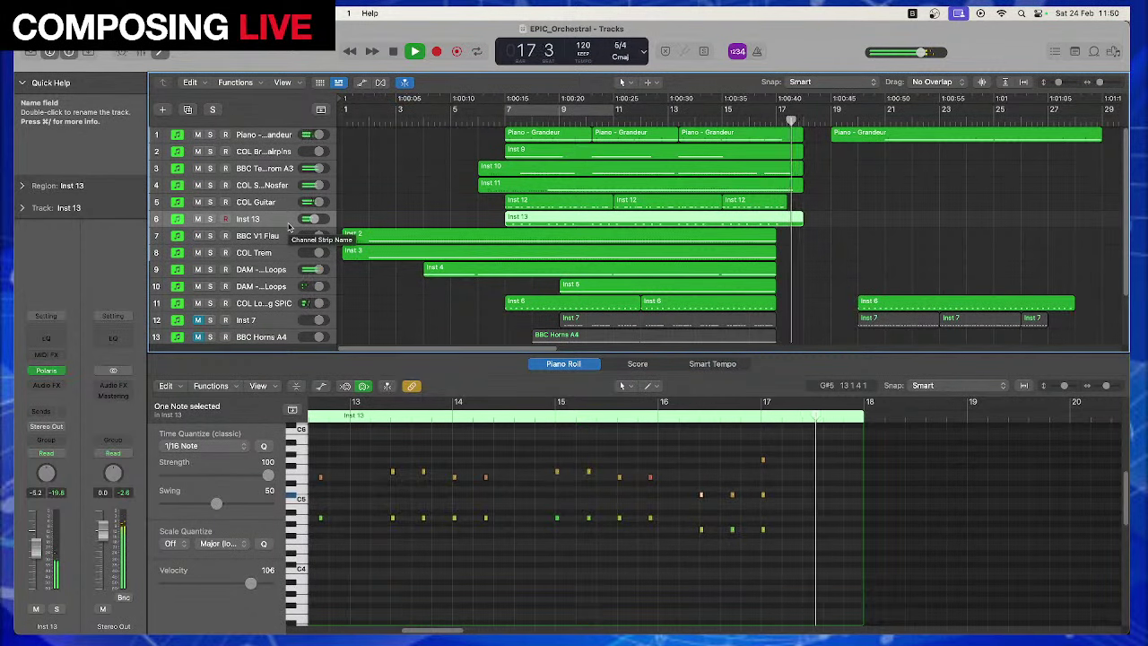
key("space")
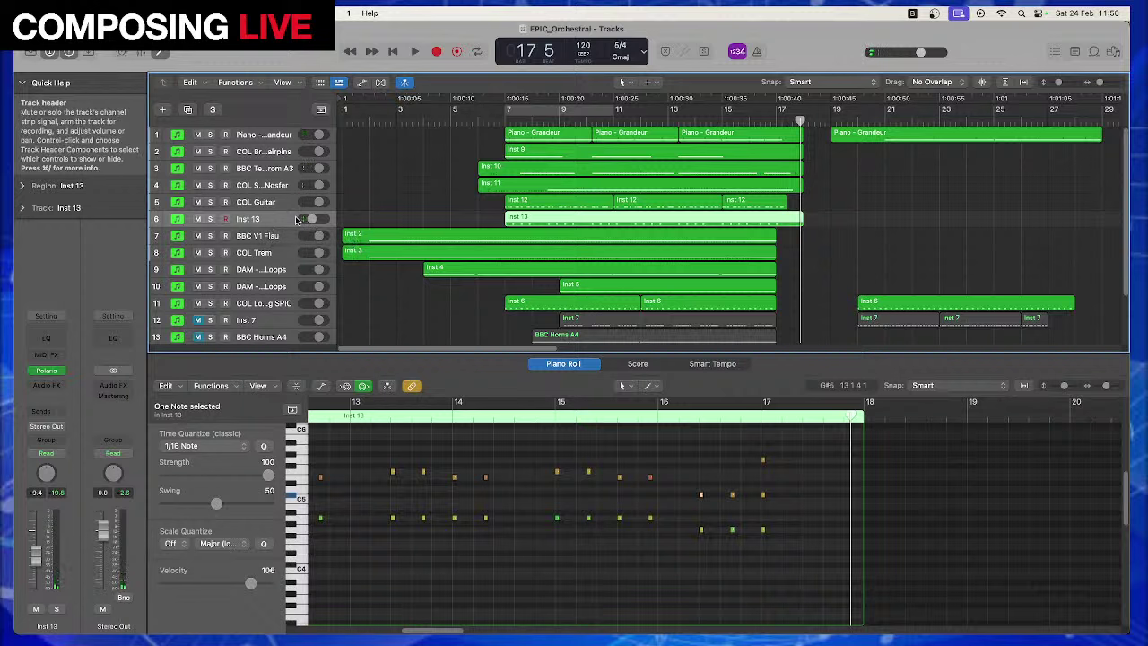
double_click(493, 120)
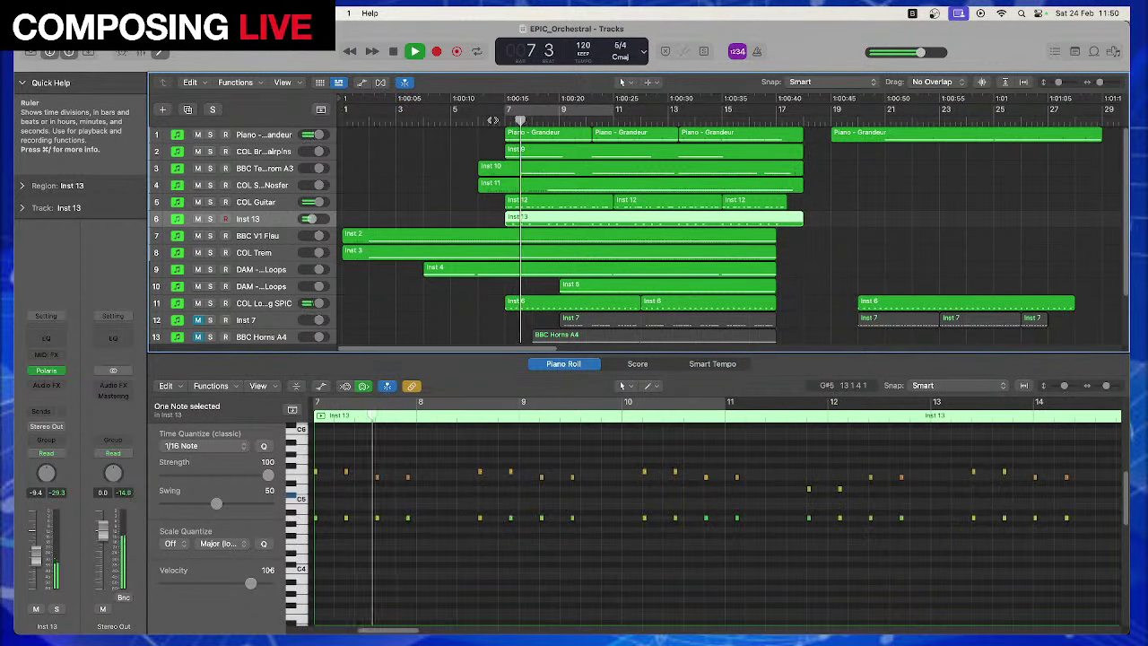
left_click(492, 120)
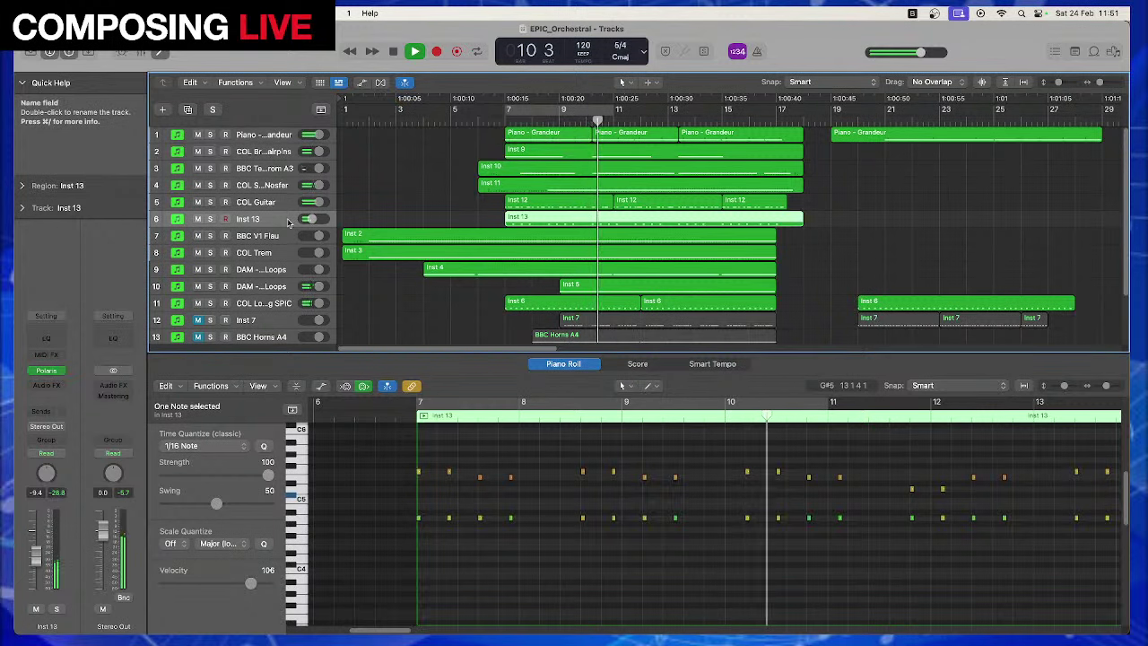
Adjust the COL Guitar track's Tremolo during playback to a rate of 1/8, depth of 90% and smoothing of 49%
left_click(259, 201)
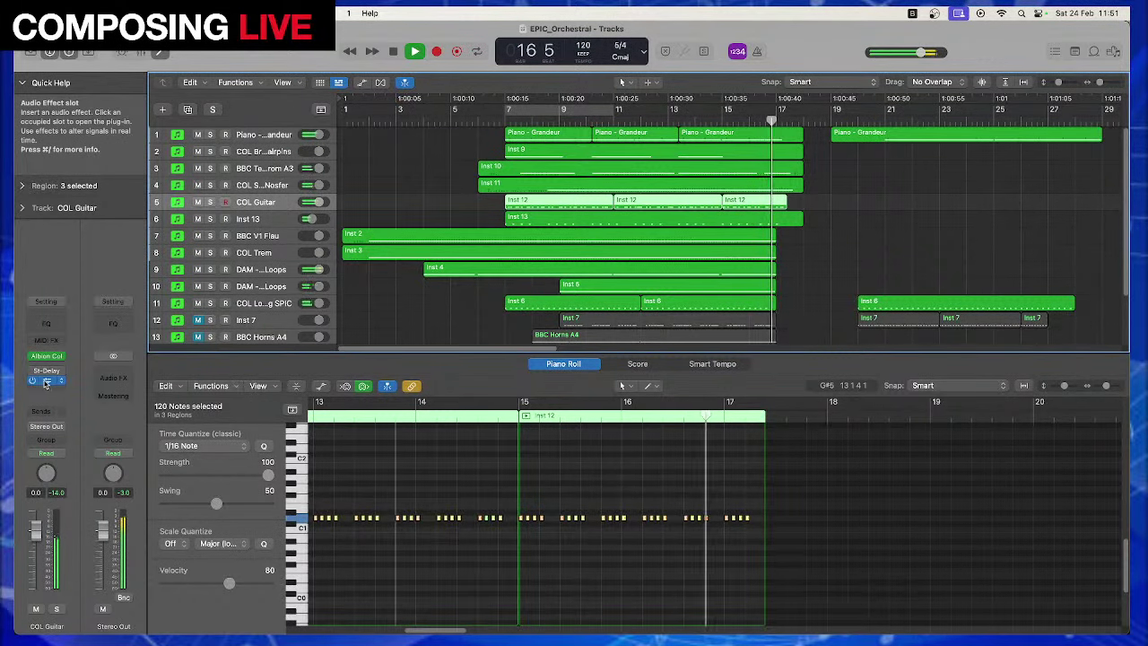
left_click(46, 381)
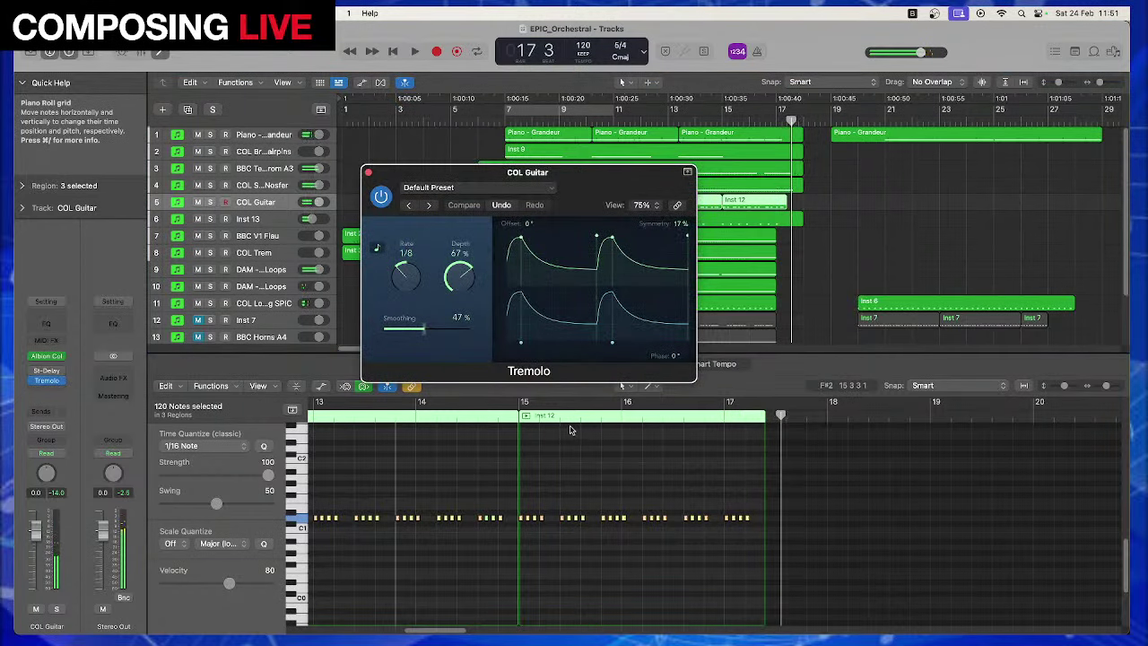
left_click_drag(399, 274, 397, 281)
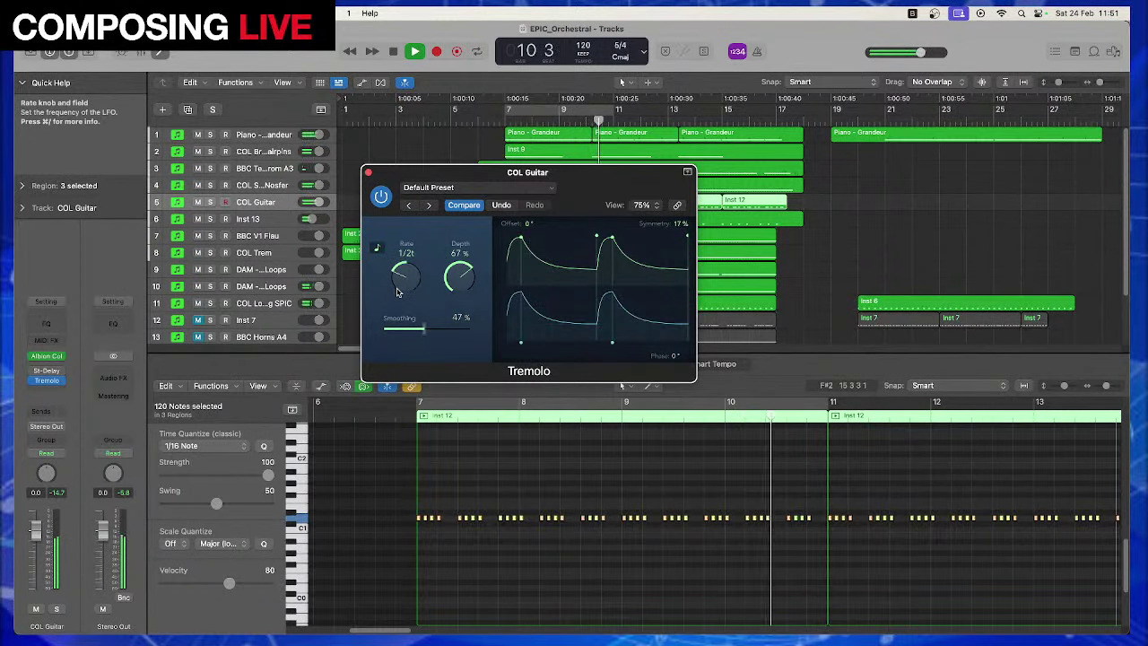
scroll(400, 287, "down", 1)
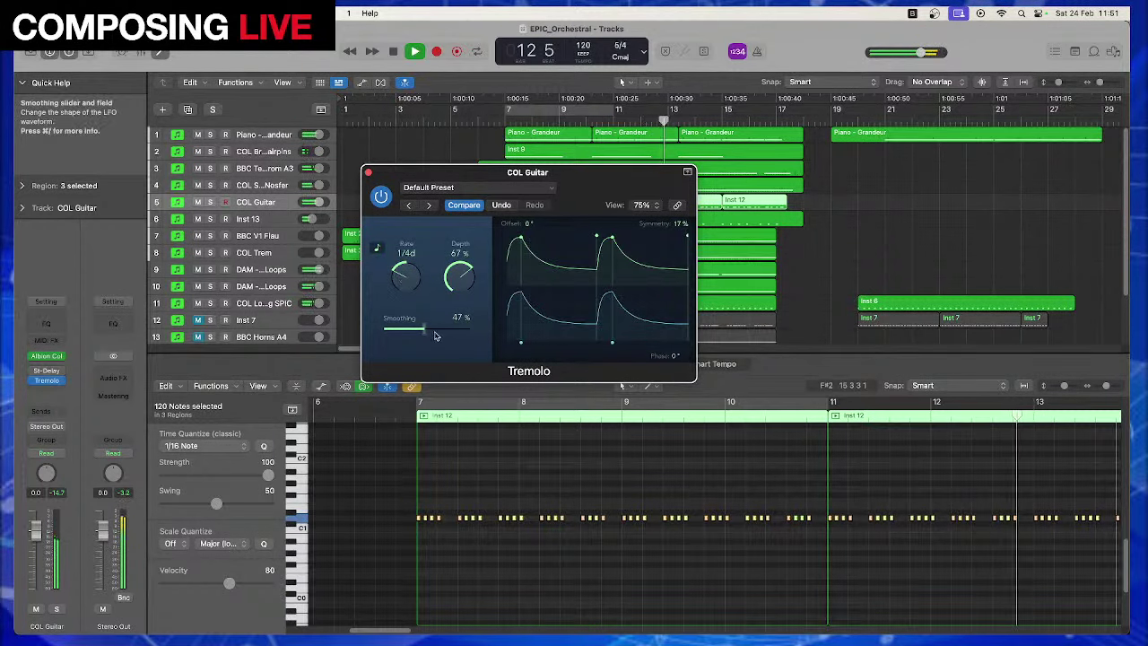
mouse_move(429, 337)
left_mouse_down()
mouse_move(380, 333)
mouse_move(456, 329)
mouse_move(426, 329)
left_mouse_up()
left_click_drag(405, 288, 401, 283)
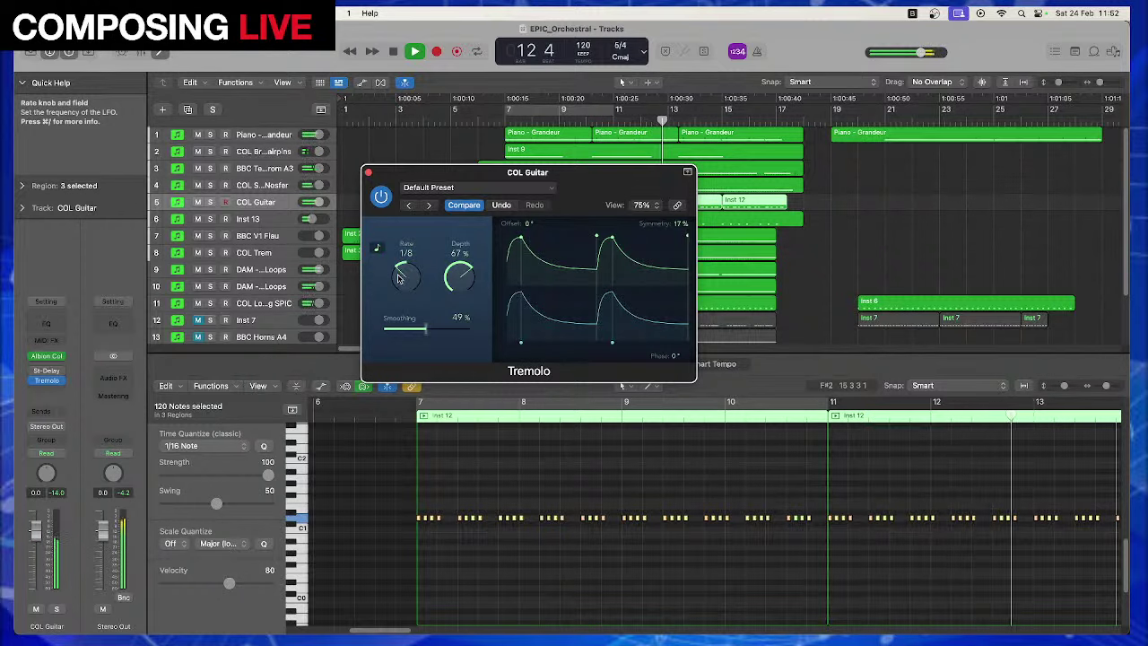
mouse_move(460, 276)
left_mouse_down()
mouse_move(480, 372)
mouse_move(453, 264)
left_mouse_up()
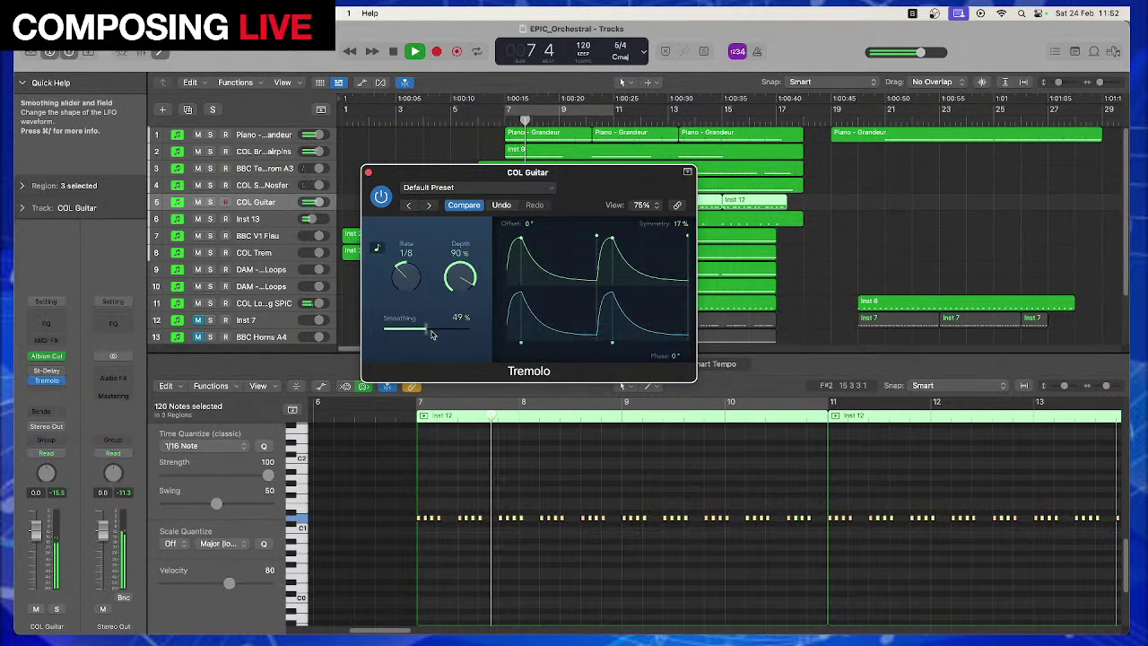
Refine the COL Guitar track's Tremolo during playback to 10% symmetry, 80% depth and 45% smoothing, and stop playback
mouse_move(428, 335)
left_mouse_down()
mouse_move(461, 338)
mouse_move(388, 331)
mouse_move(431, 339)
left_mouse_up()
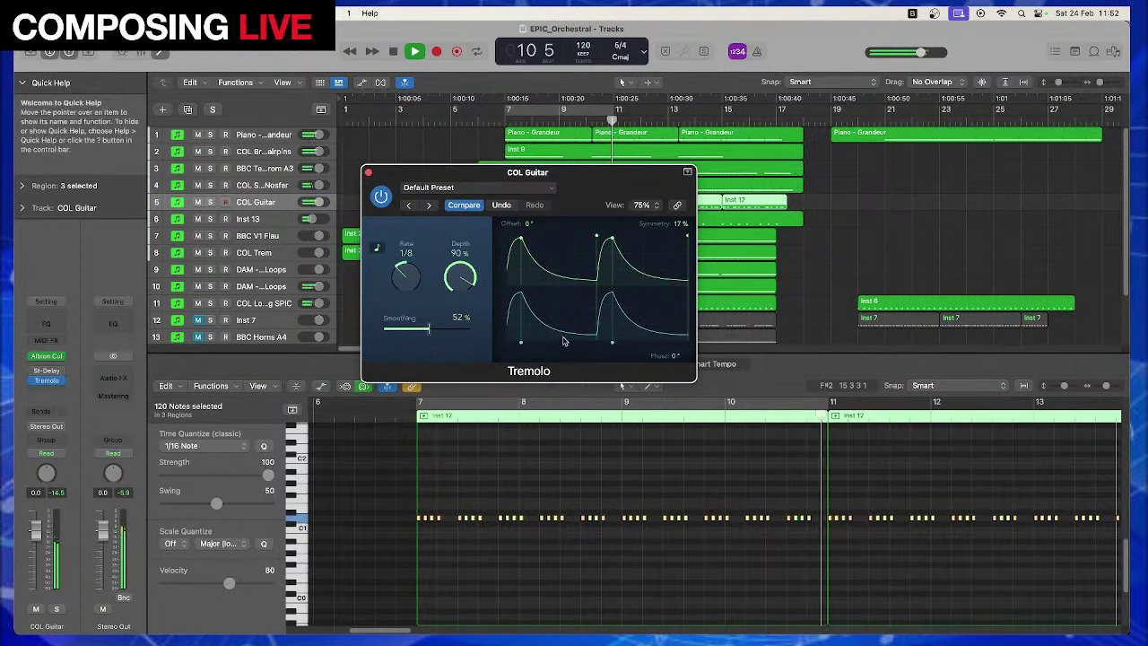
mouse_move(521, 341)
left_mouse_down()
mouse_move(511, 342)
mouse_move(558, 343)
mouse_move(514, 342)
left_mouse_up()
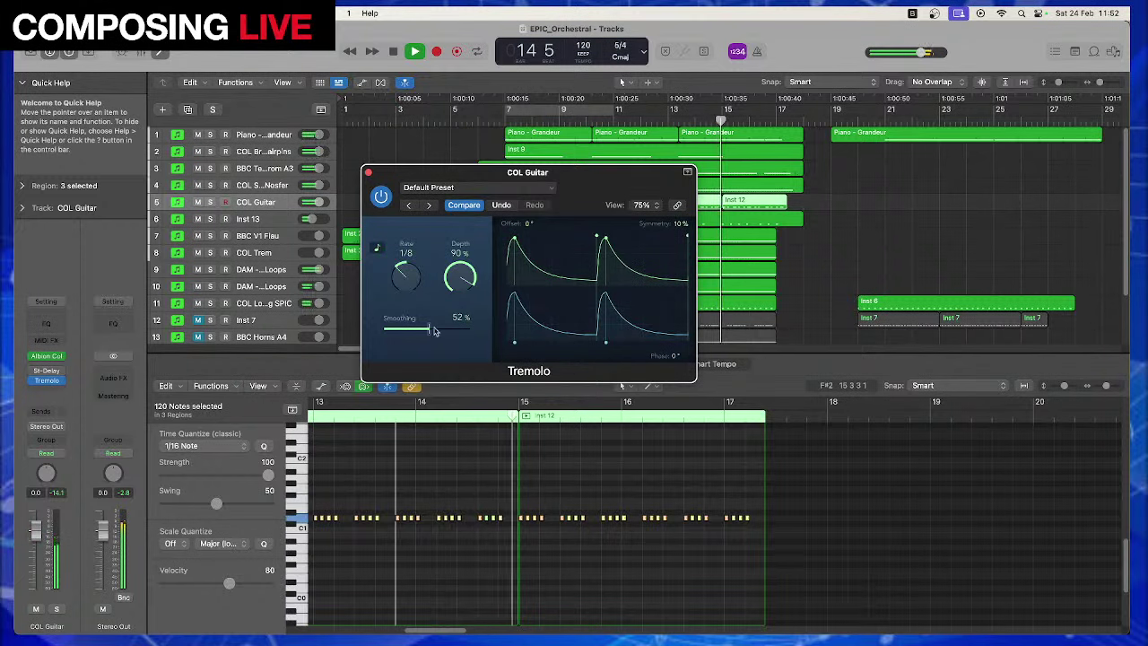
mouse_move(434, 331)
left_mouse_down()
mouse_move(422, 339)
mouse_move(453, 337)
mouse_move(432, 331)
left_mouse_up()
left_click_drag(461, 280, 460, 293)
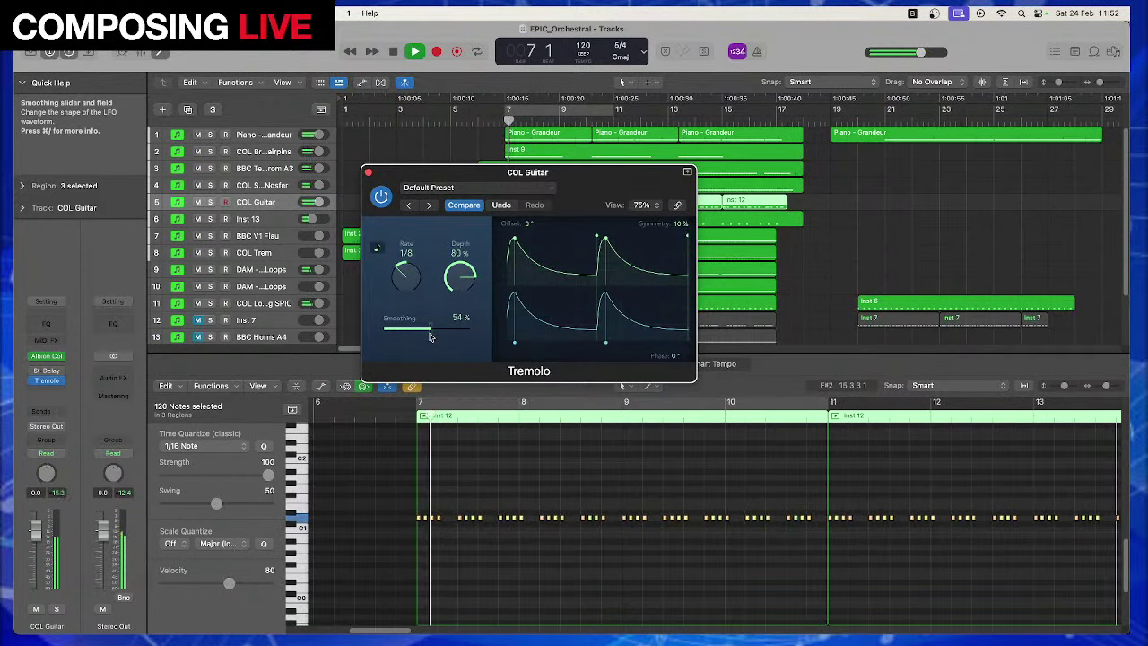
mouse_move(430, 336)
left_mouse_down()
mouse_move(440, 333)
mouse_move(405, 336)
mouse_move(423, 336)
left_mouse_up()
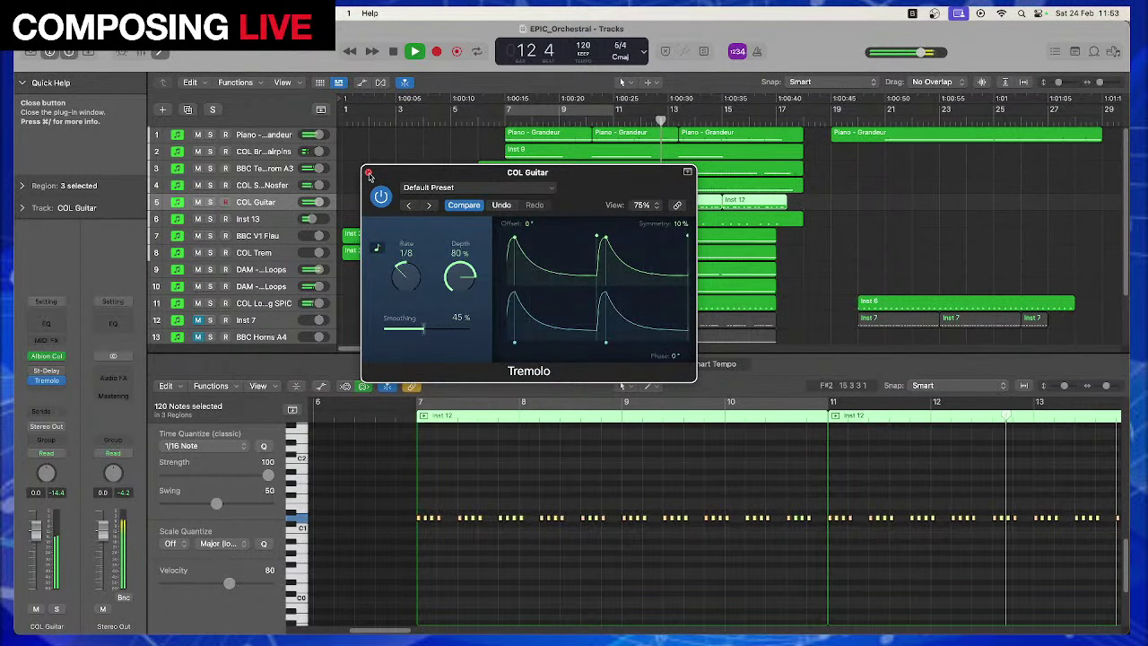
left_click(369, 174)
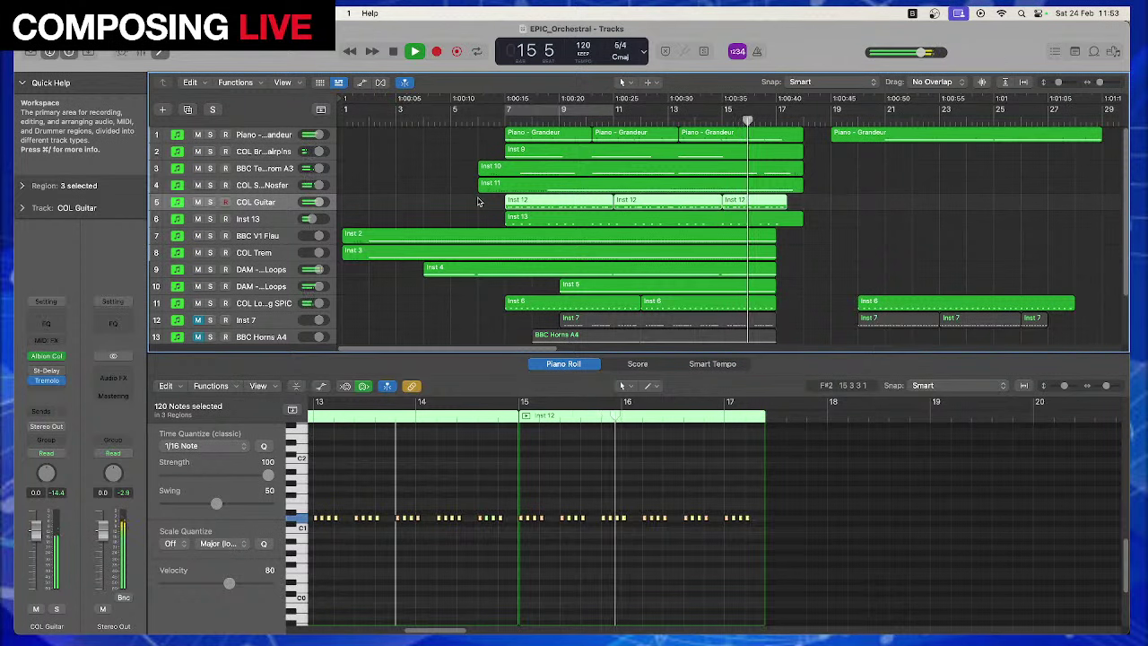
key("space")
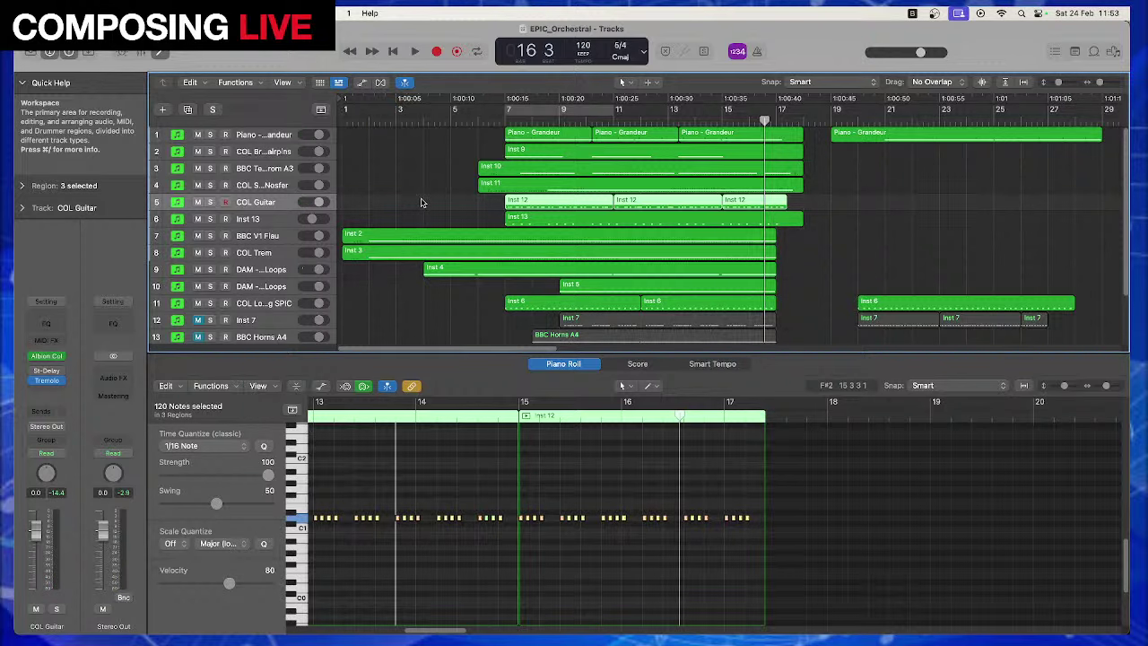
Automate the COL Guitar track's volume to rise from -8.5 dB just before bar 7 to +0.0 dB at bar 13, auditioning the fade
left_click(363, 83)
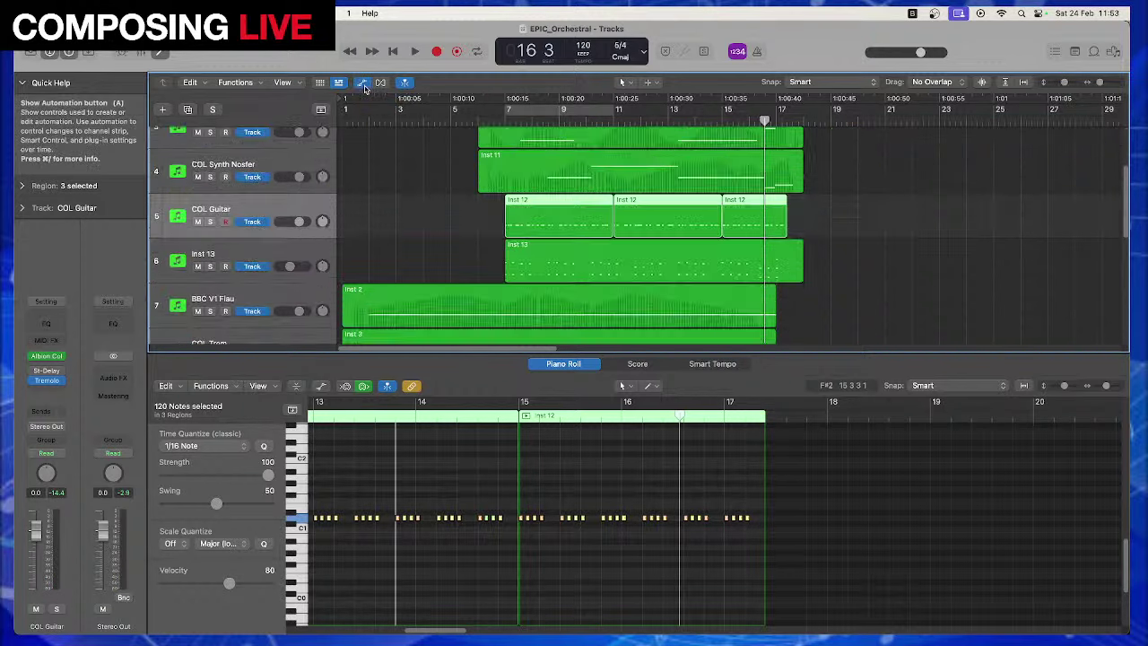
left_click(603, 225)
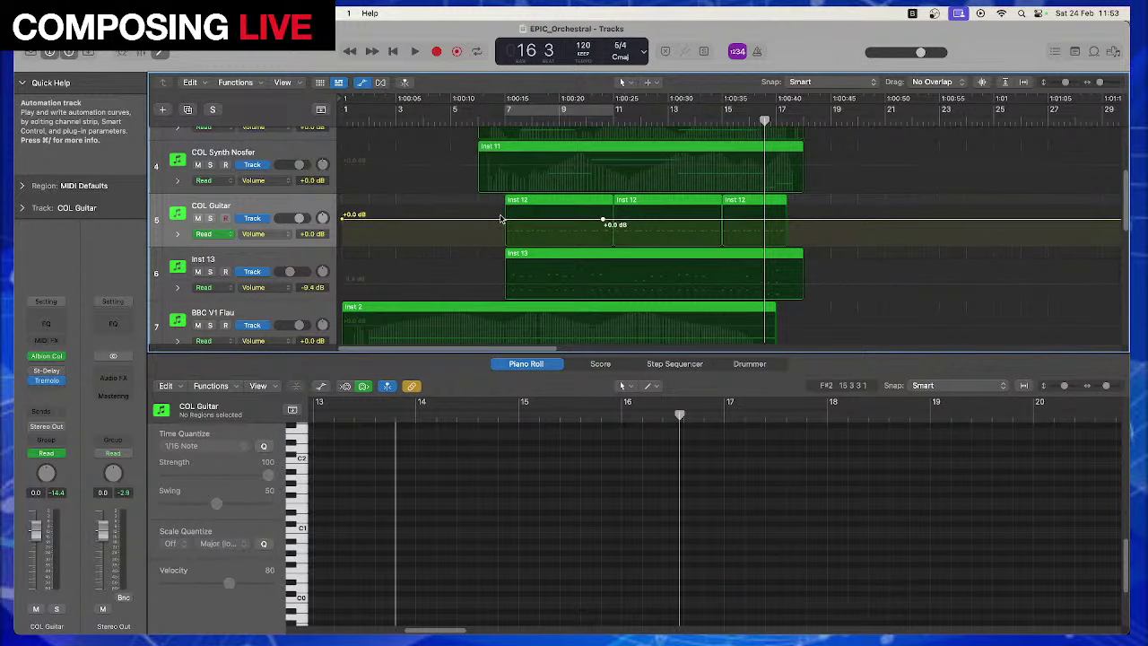
left_click_drag(499, 219, 500, 232)
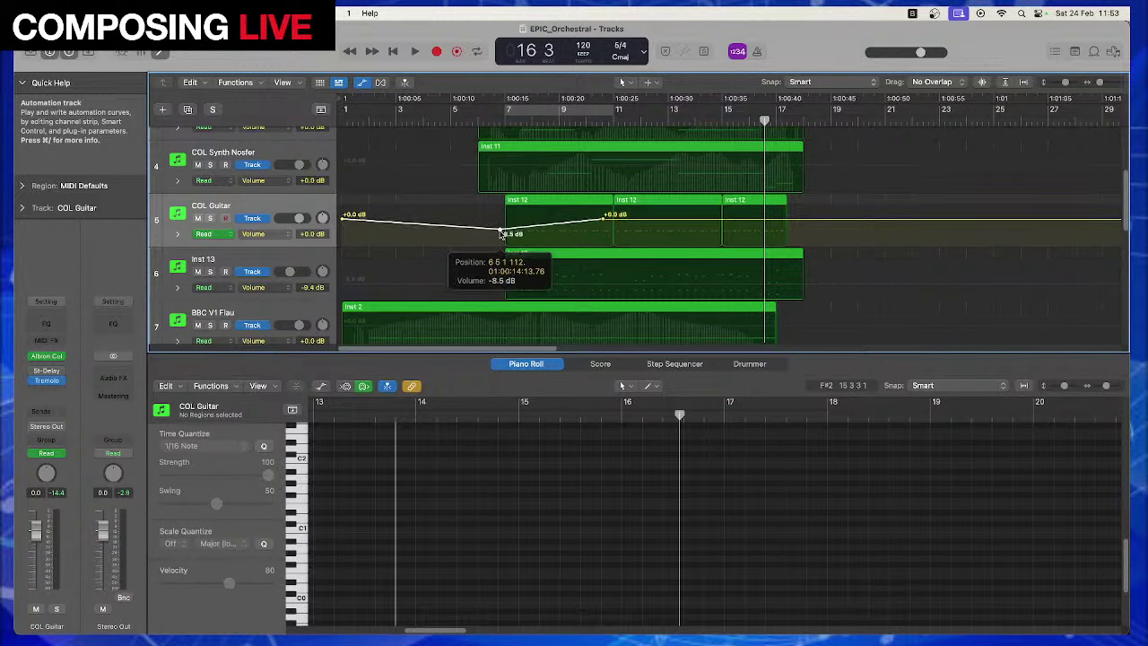
left_click(498, 121)
key("space")
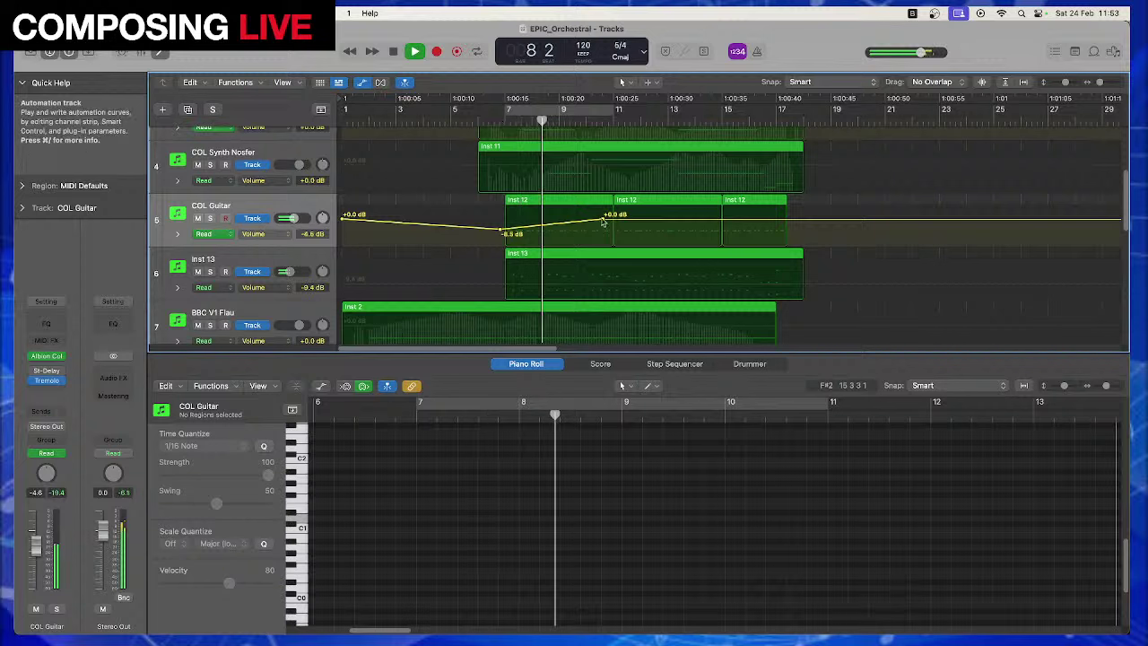
left_click_drag(604, 221, 679, 220)
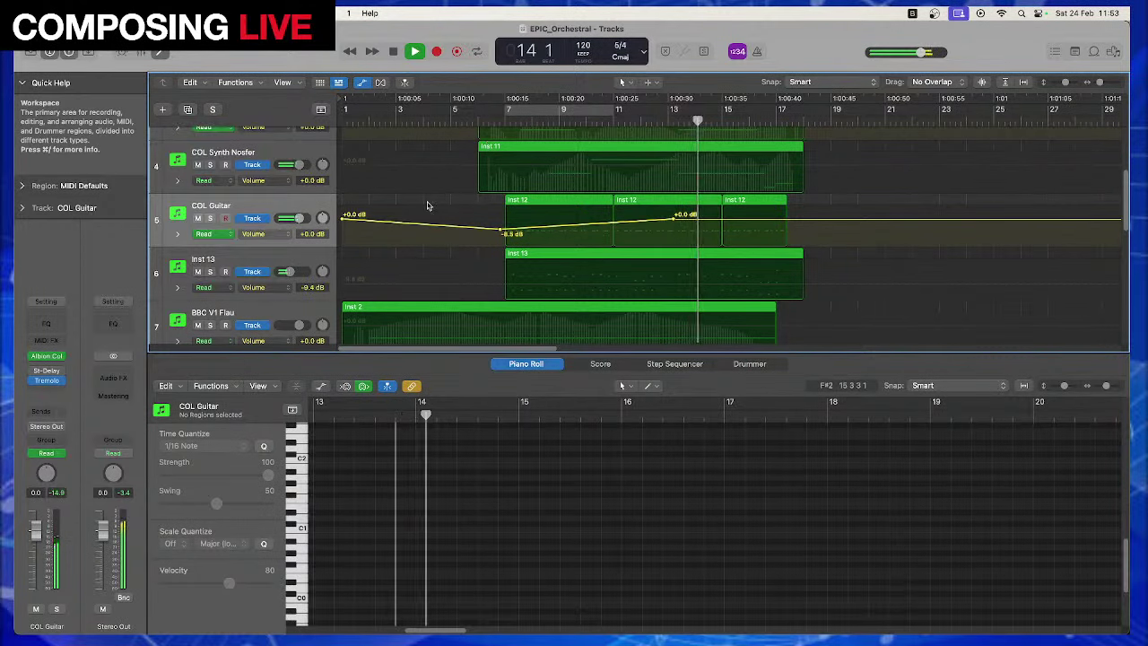
scroll(427, 205, "up", 4)
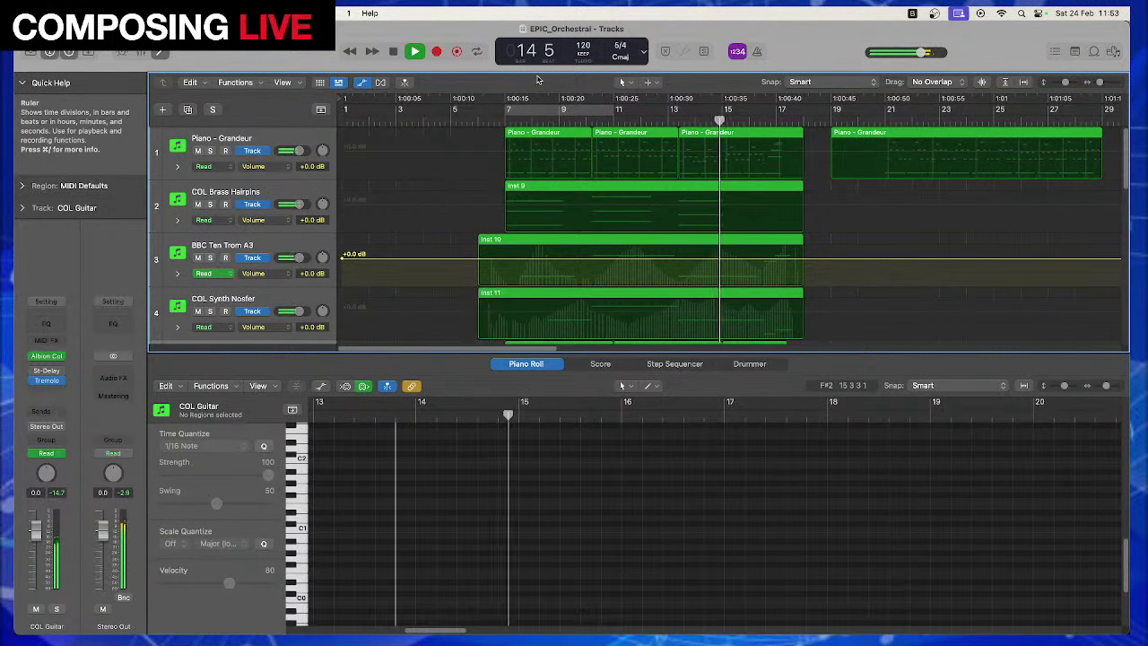
key("space")
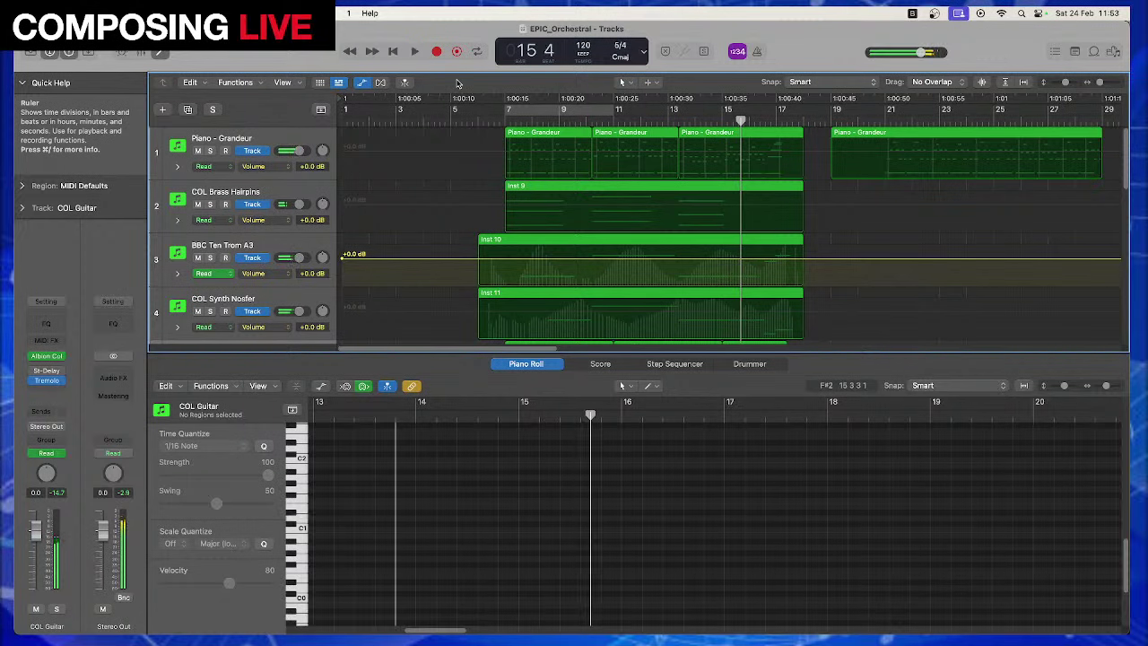
key("super+Down")
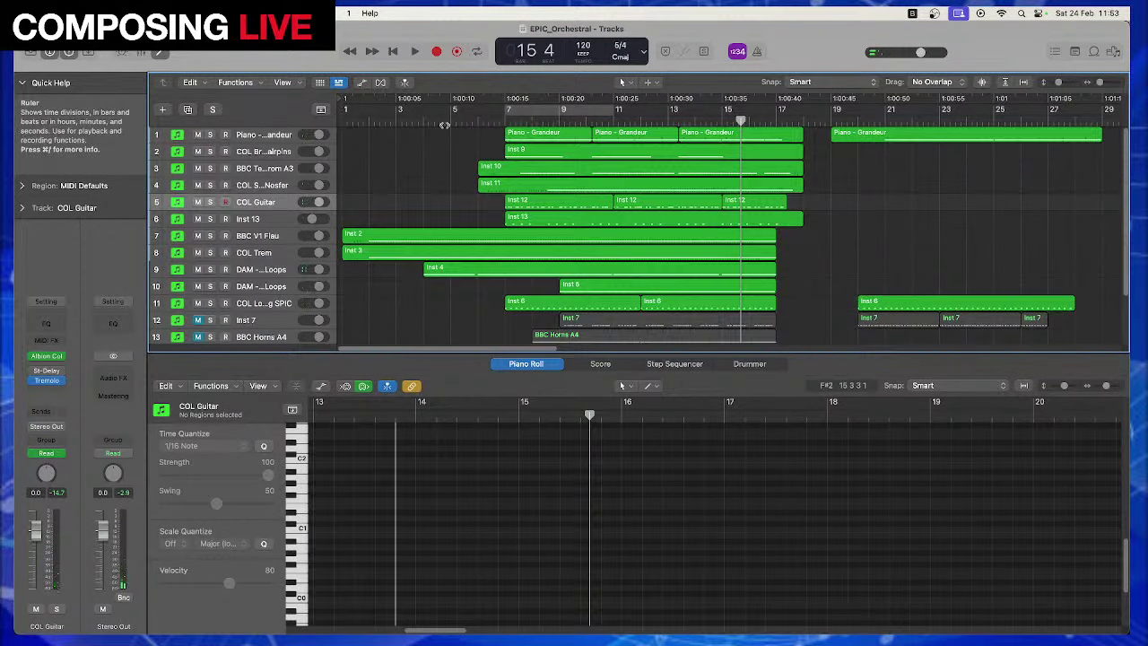
Mute the Piano - Grandeur track and play the arrangement from the beginning through bar 18 without it
left_click(495, 121)
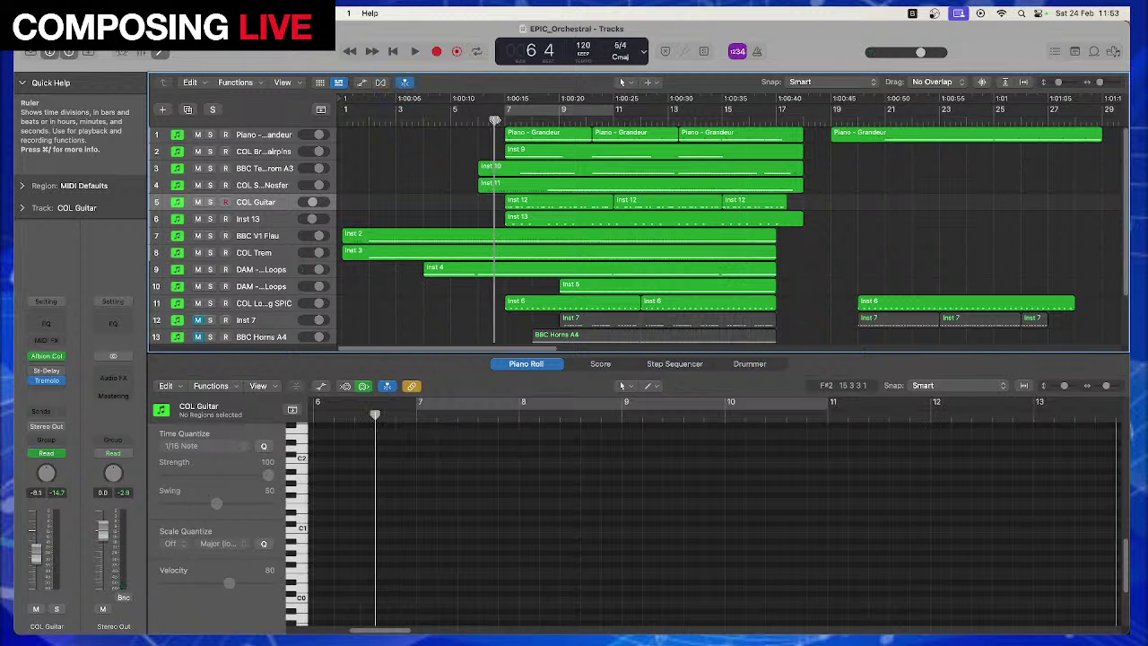
key("space")
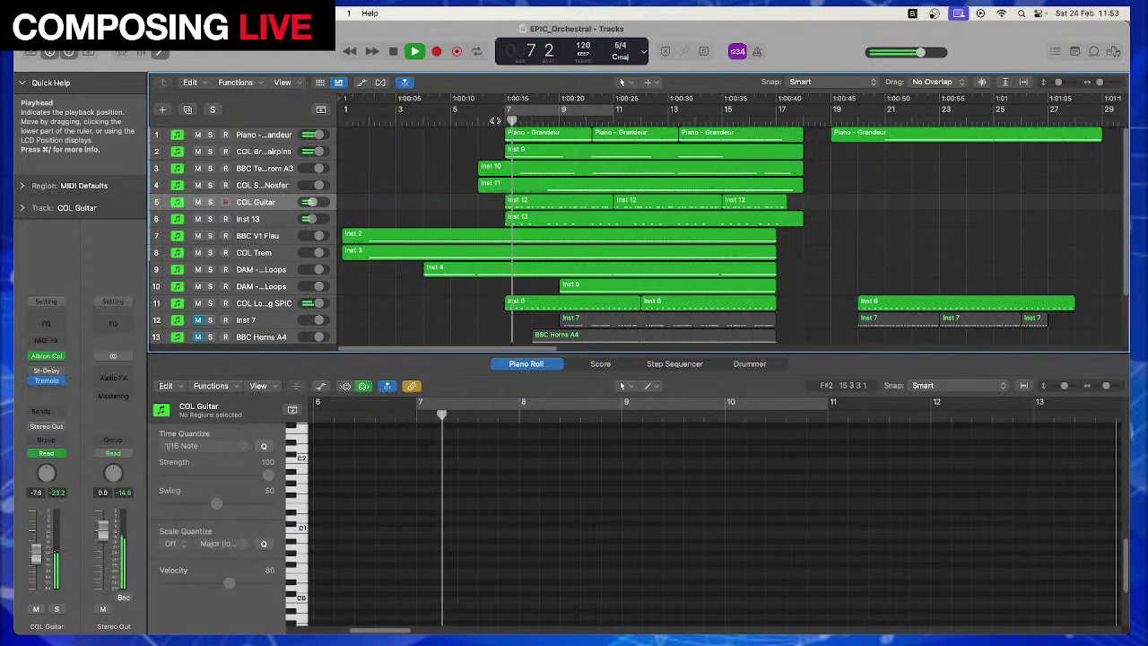
left_click(198, 136)
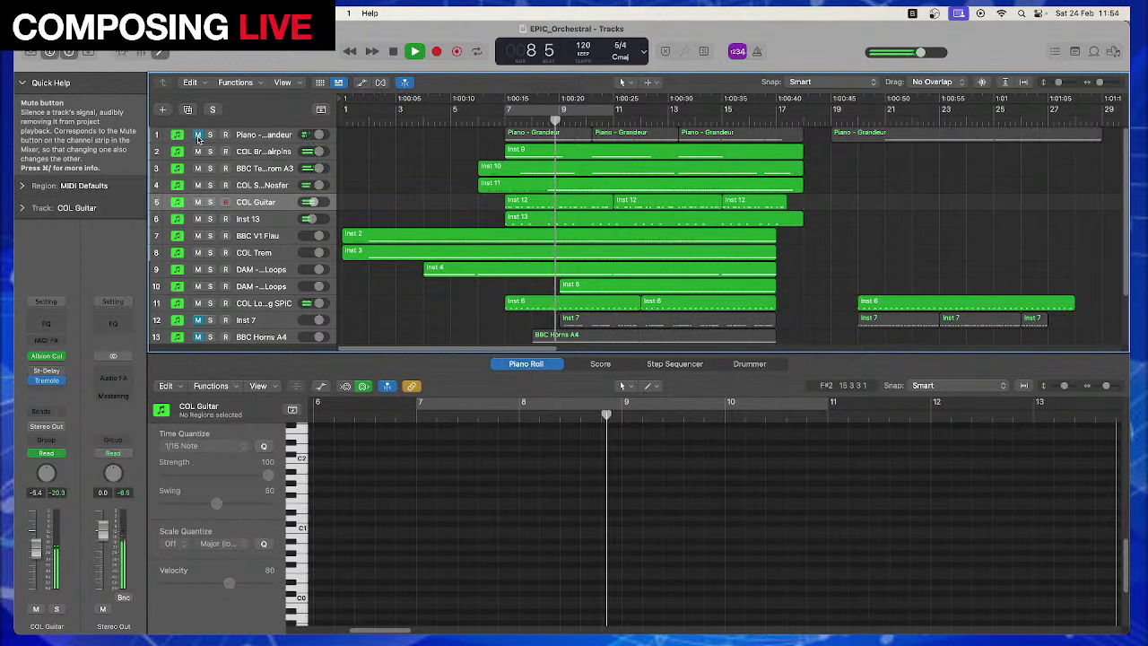
key("space")
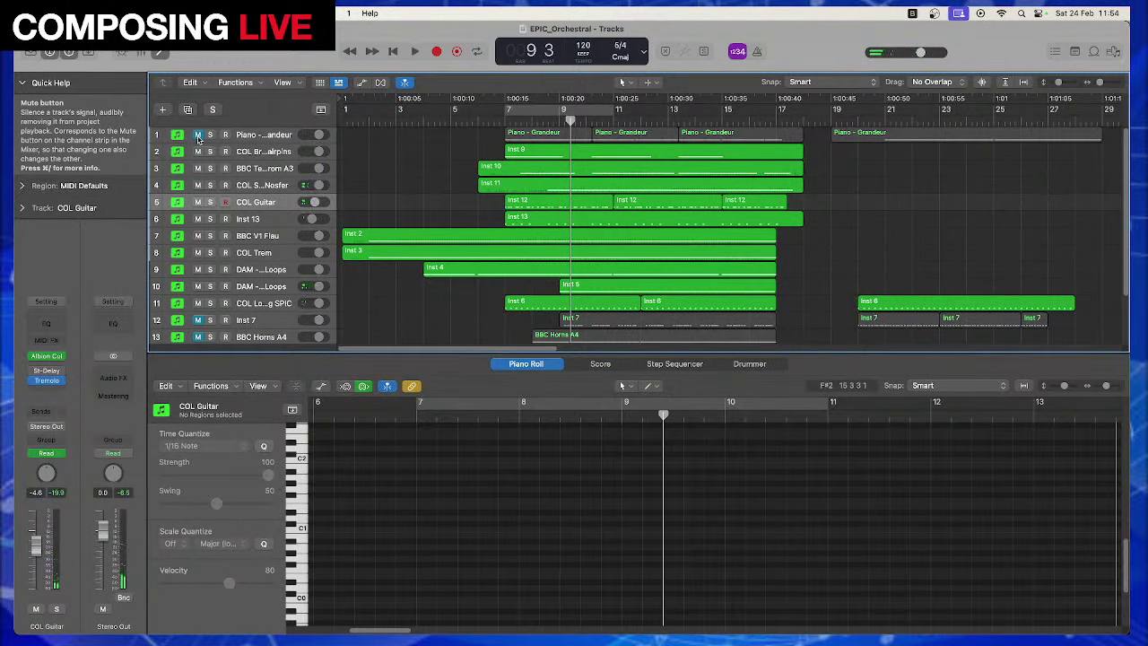
key("Return")
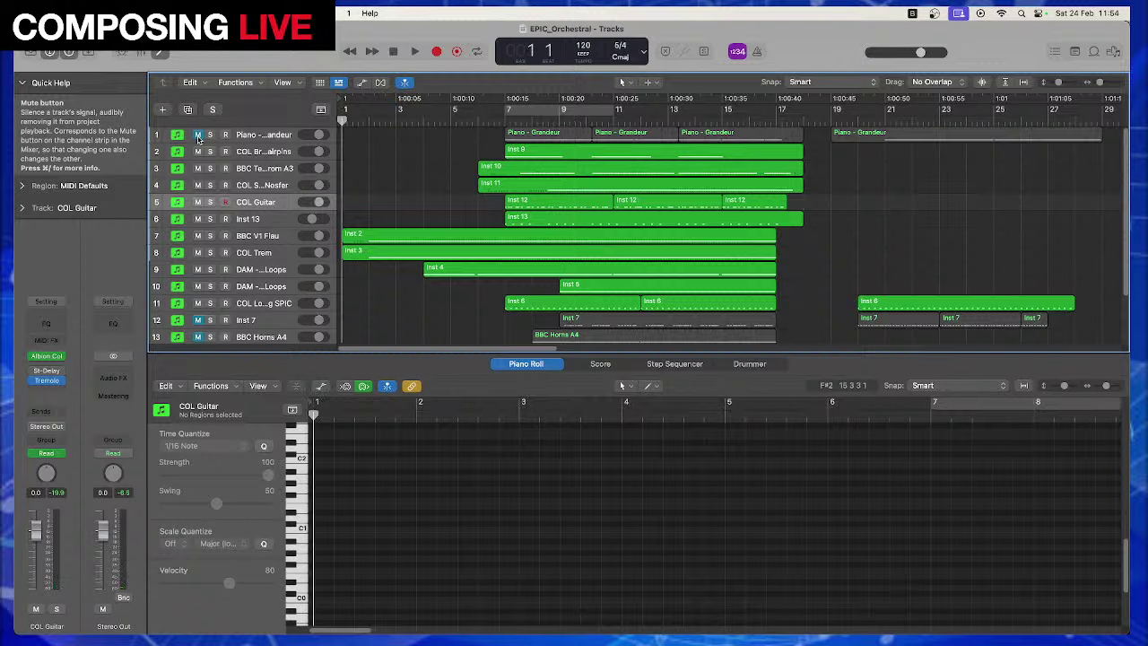
key("space")
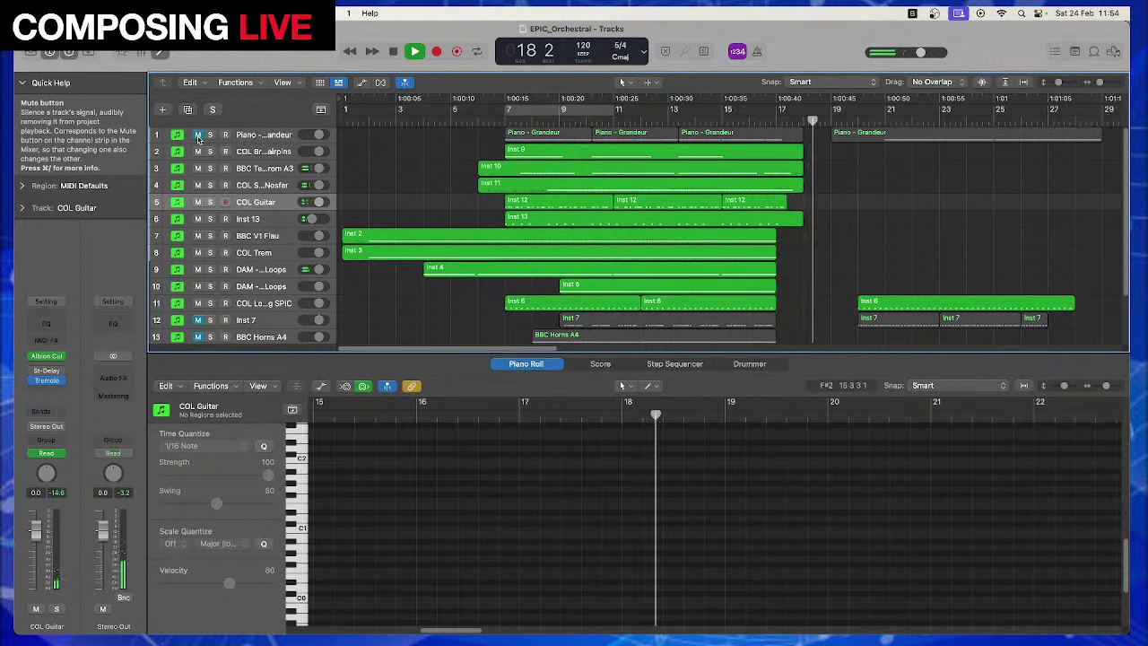
key("space")
Unmute the Piano - Grandeur track and play the full arrangement from the beginning to bar 18
left_click(198, 136)
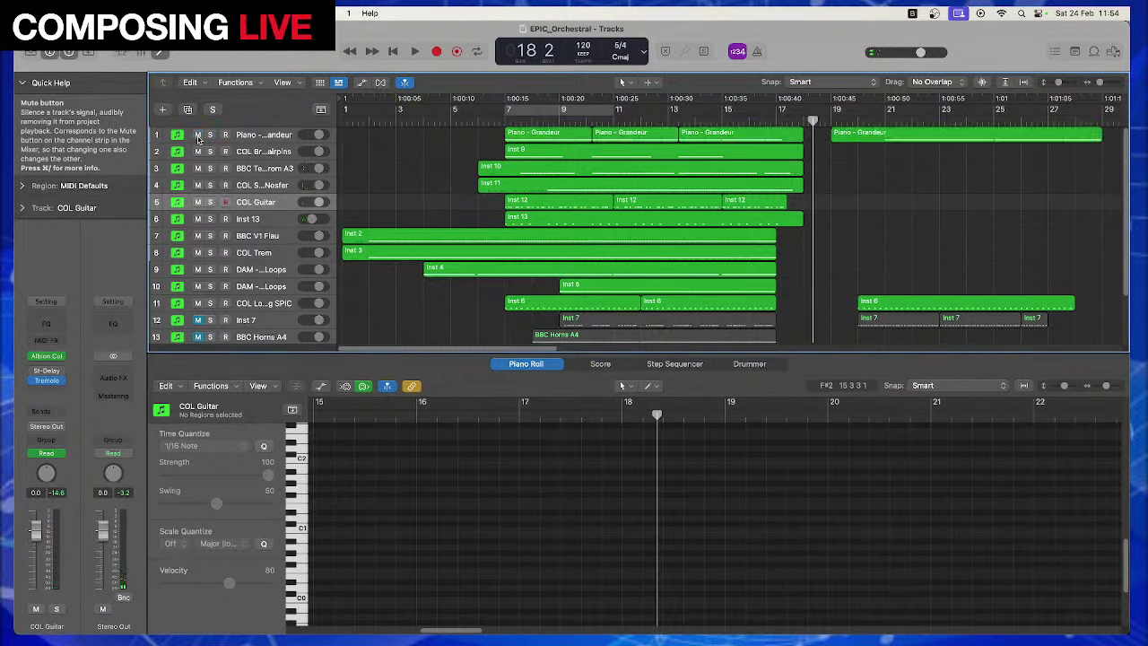
key("Return")
key("space")
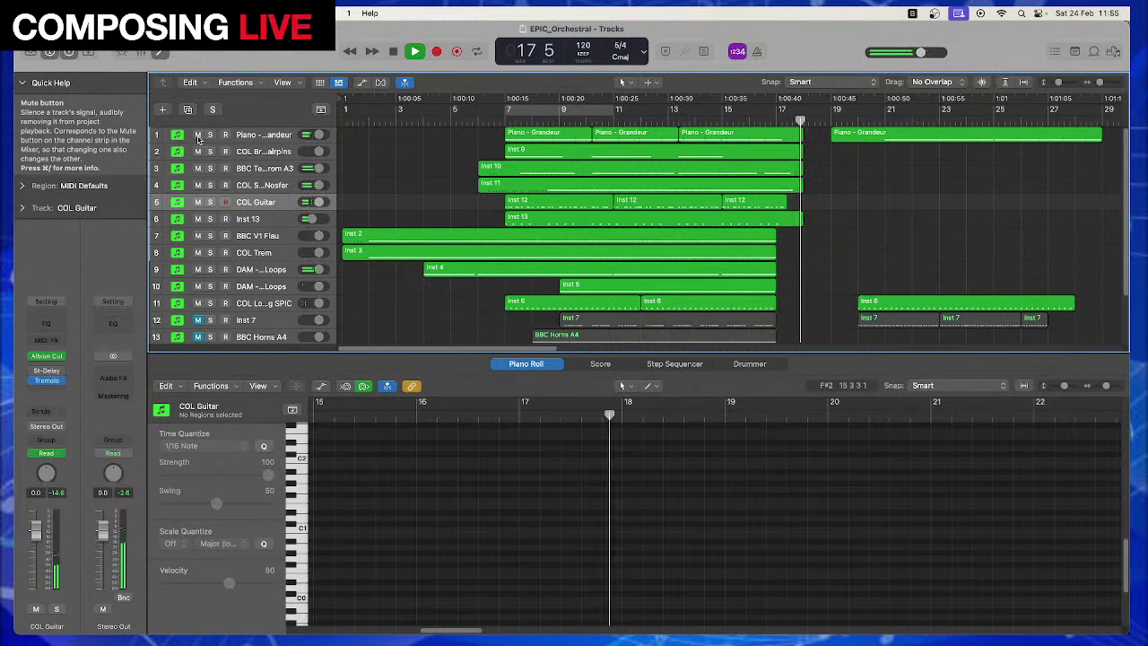
key("space")
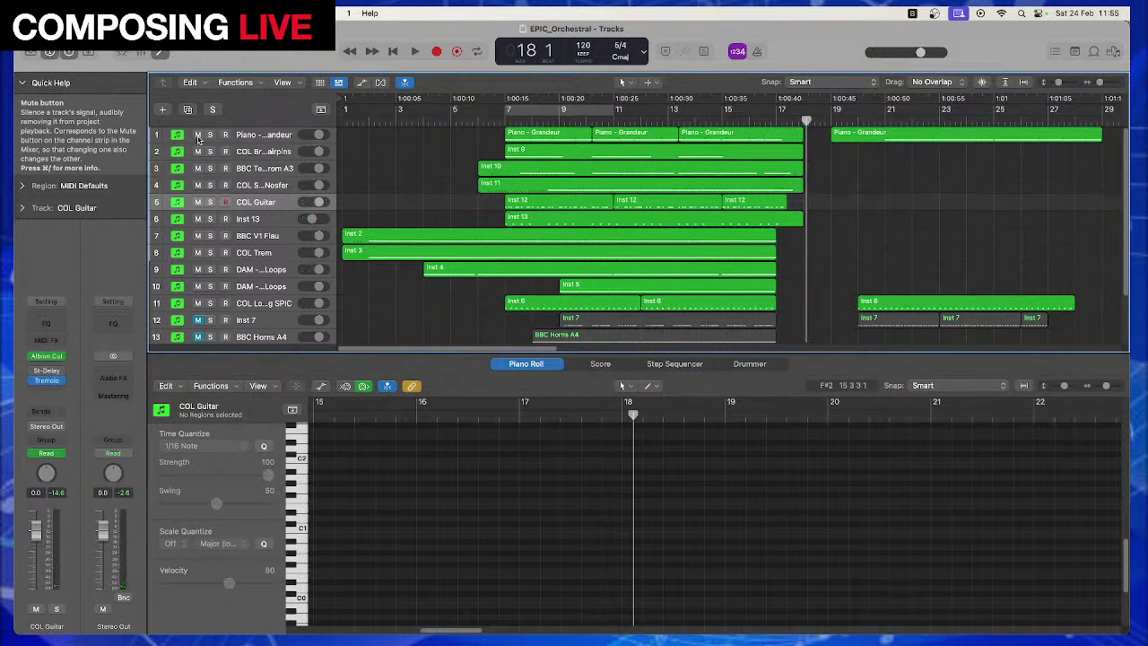
Mute the Piano - Grandeur track and save the project
left_click(198, 135)
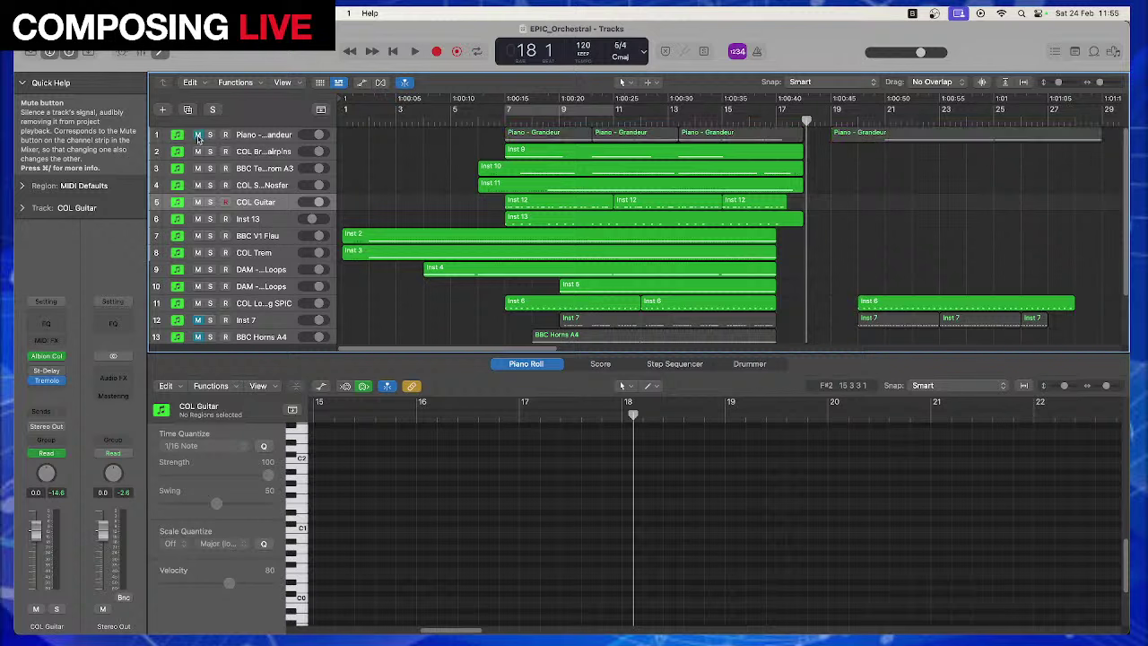
left_click(90, 12)
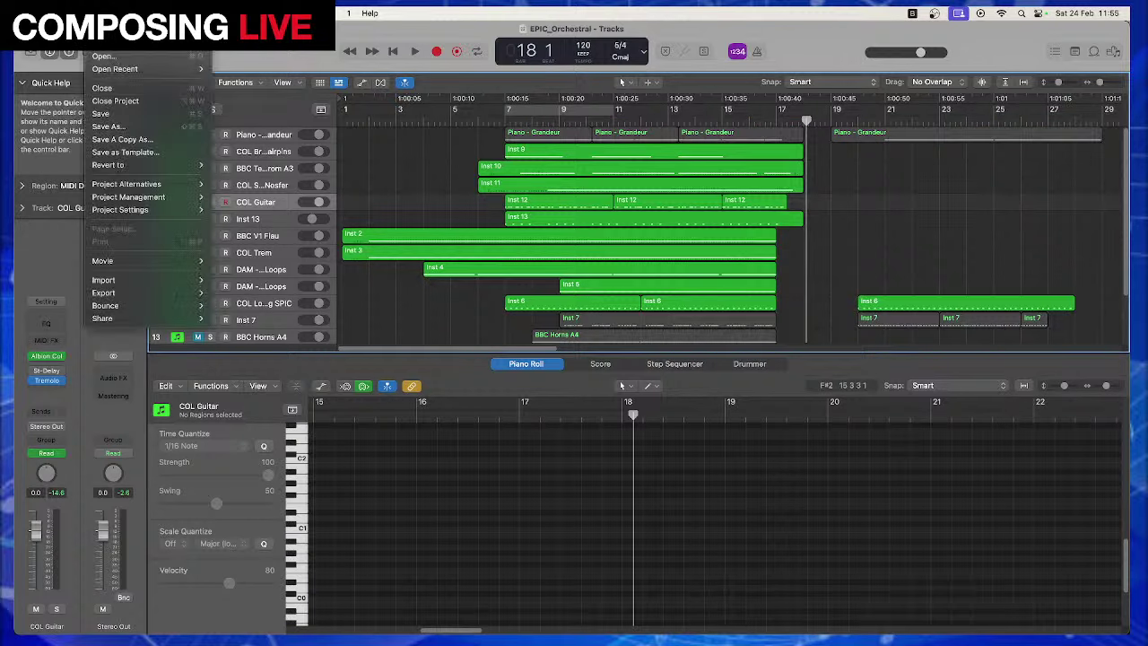
left_click(128, 115)
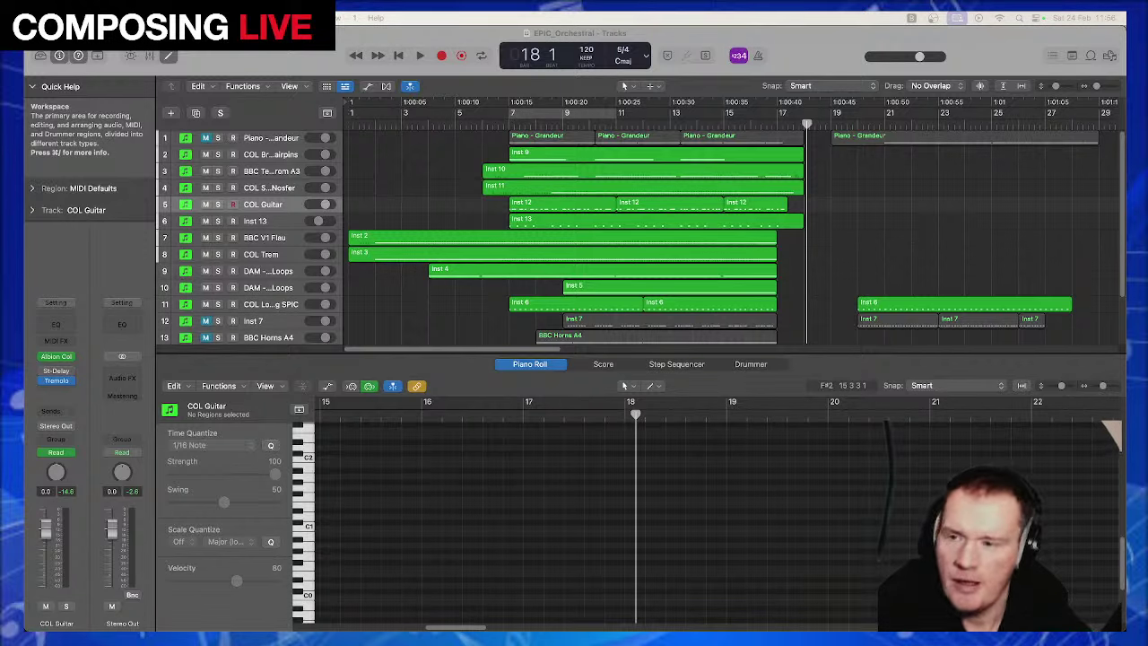
Switch to the Notes app and review the brief's passages on departing from 4/4 and on unconventional time signatures
mouse_move(26, 278)
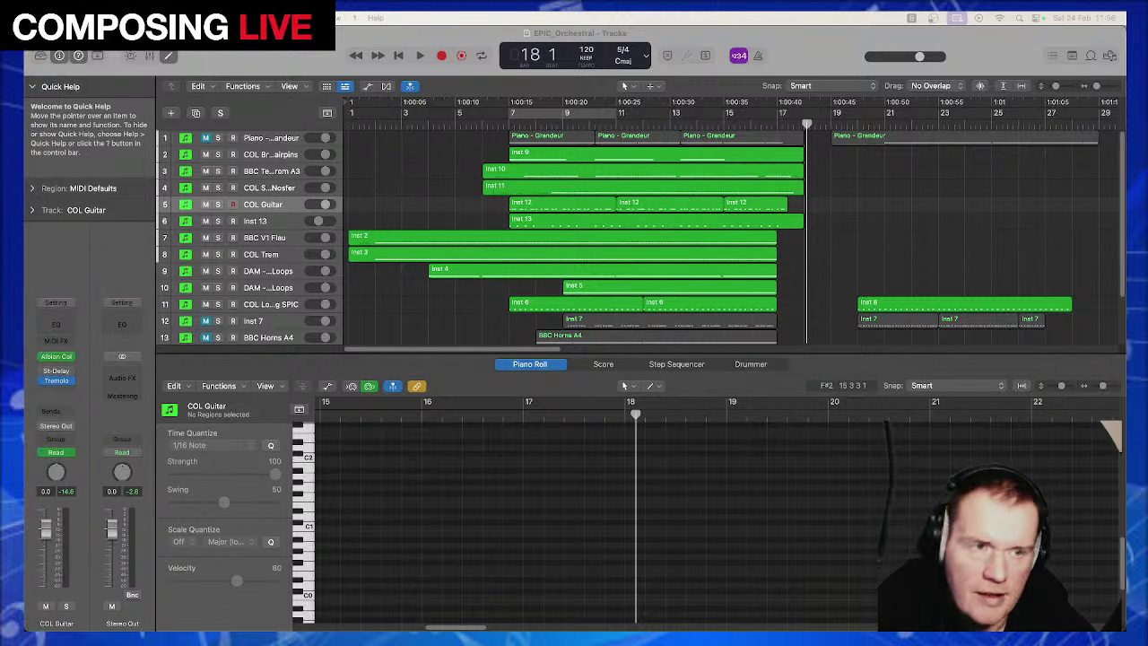
key("super+Tab")
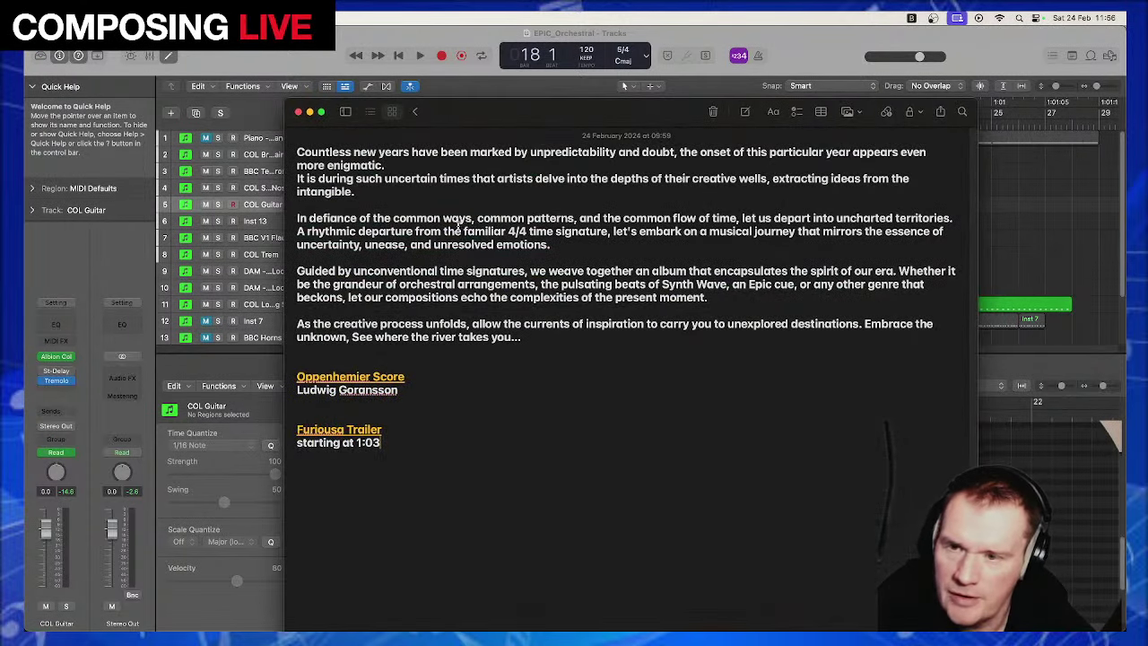
left_click_drag(328, 229, 484, 232)
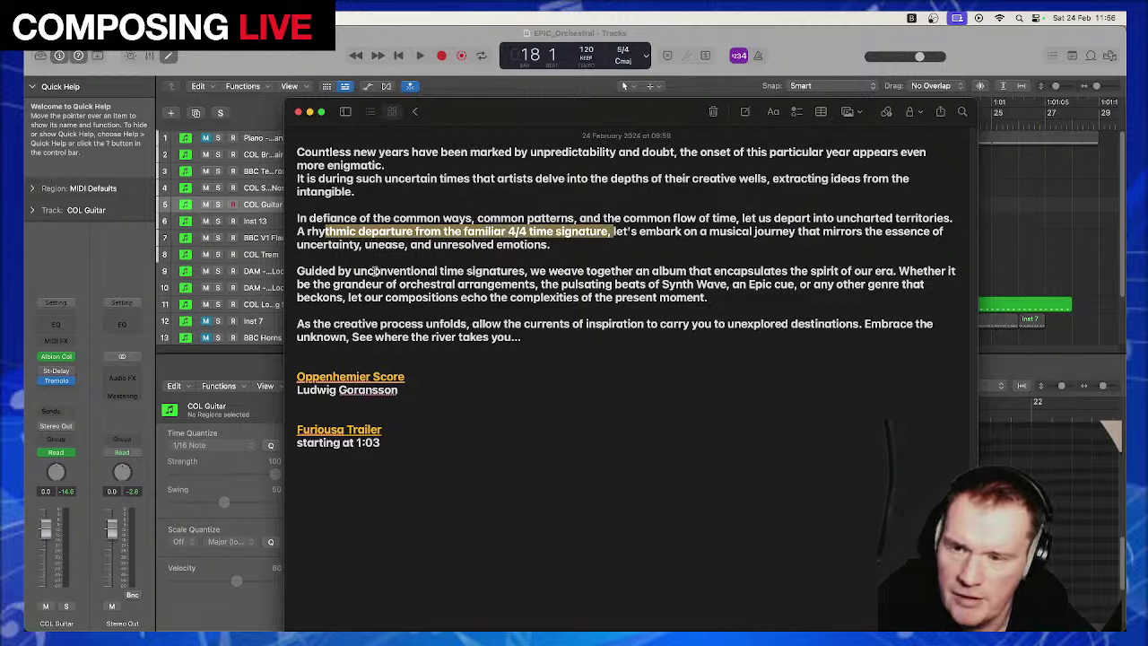
mouse_move(375, 270)
left_mouse_down()
mouse_move(529, 283)
mouse_move(665, 269)
mouse_move(666, 284)
left_mouse_up()
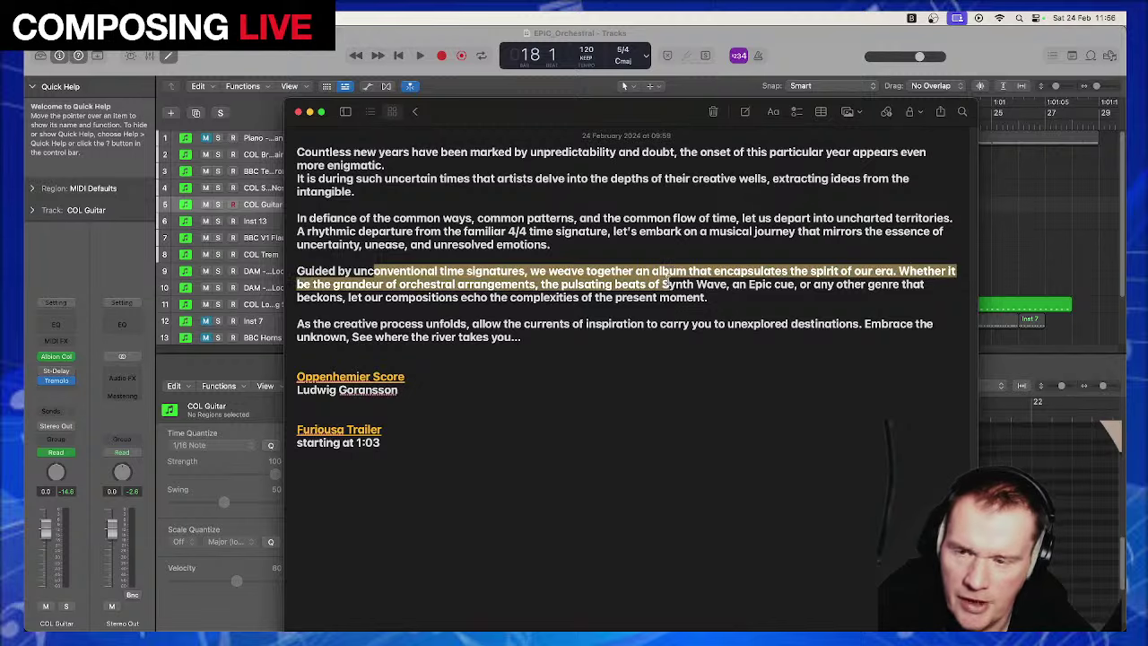
key("super+tab")
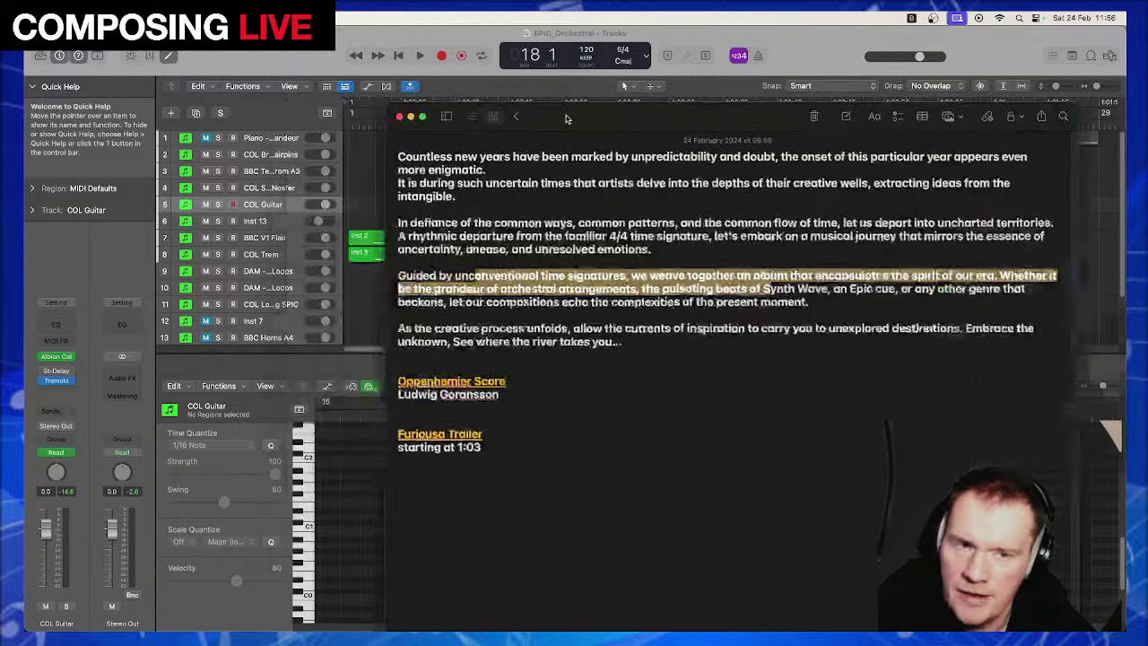